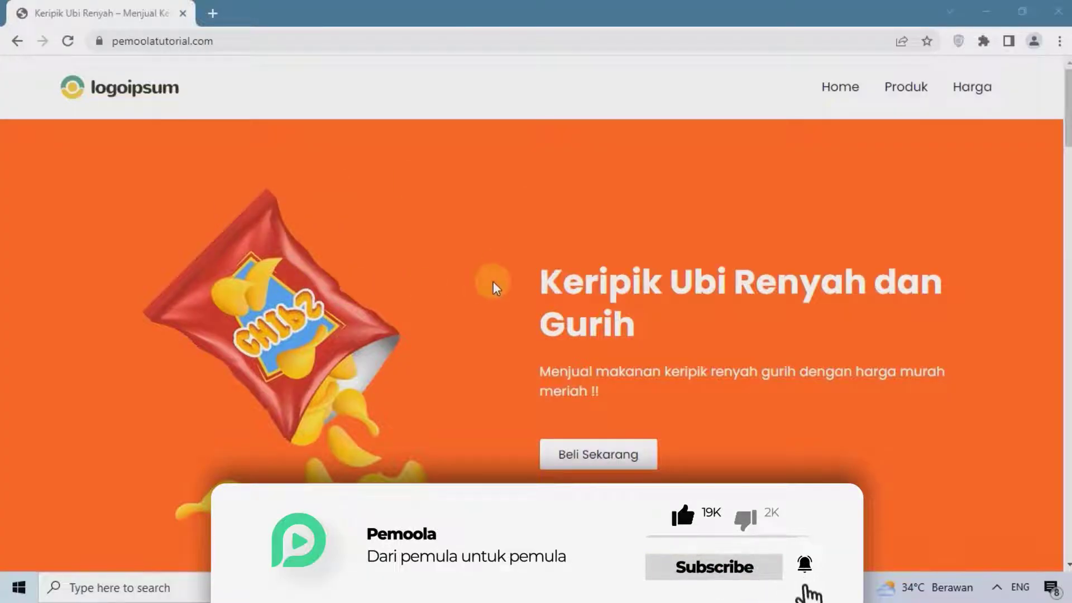
Look through the Keripik Ubi Renyah landing page, from the hero section past the product images and advantages to the testimonials
{"action": "scroll", "coordinate": [494, 284], "scroll_direction": "down", "scroll_amount": 5}
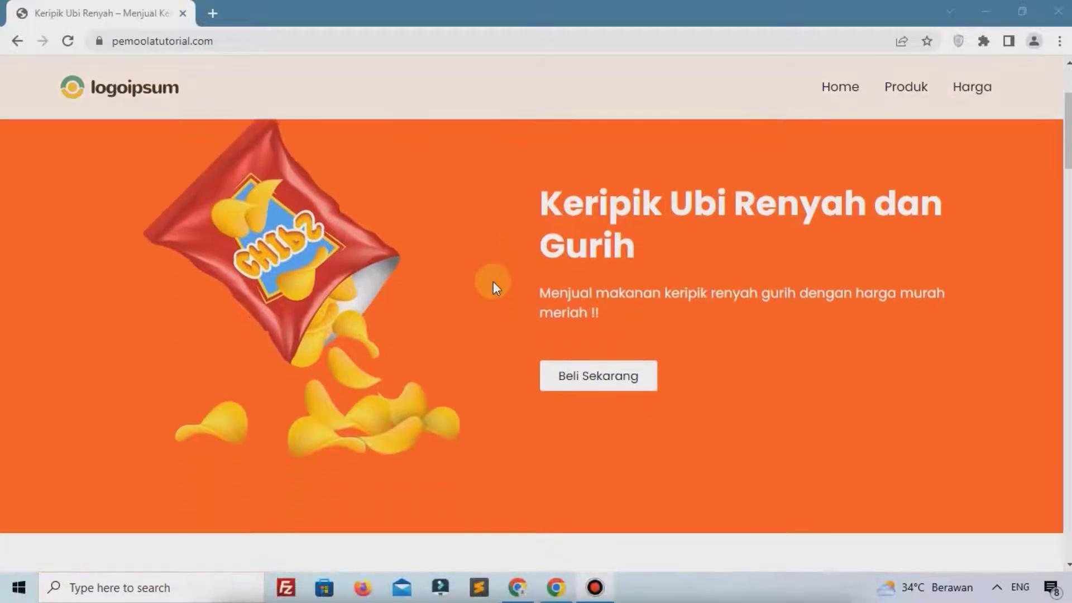
{"action": "scroll", "coordinate": [493, 284], "scroll_direction": "down", "scroll_amount": 5}
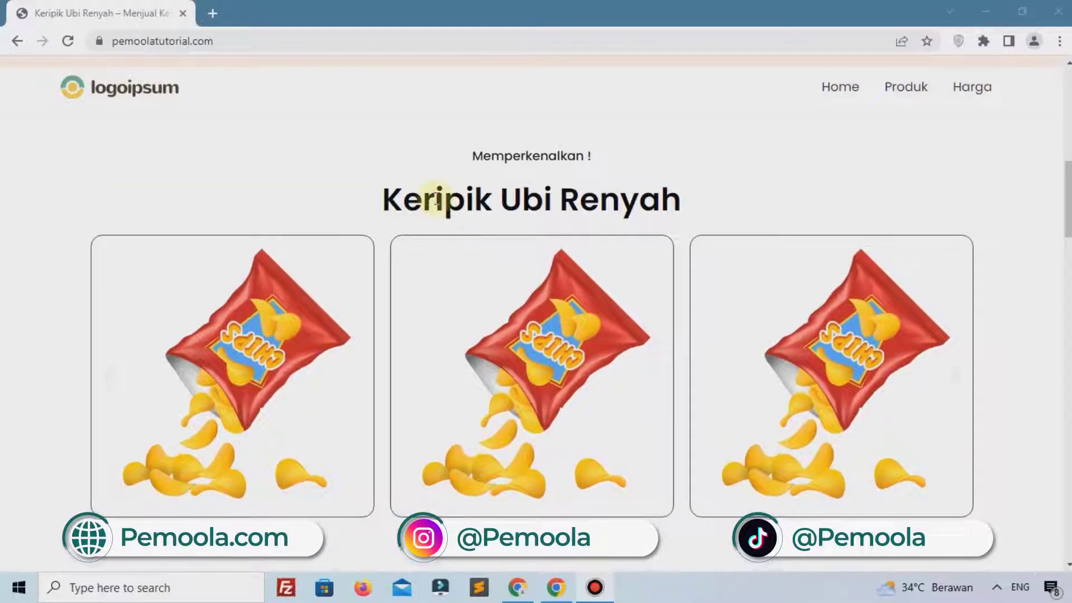
{"action": "scroll", "coordinate": [437, 201], "scroll_direction": "down", "scroll_amount": 7}
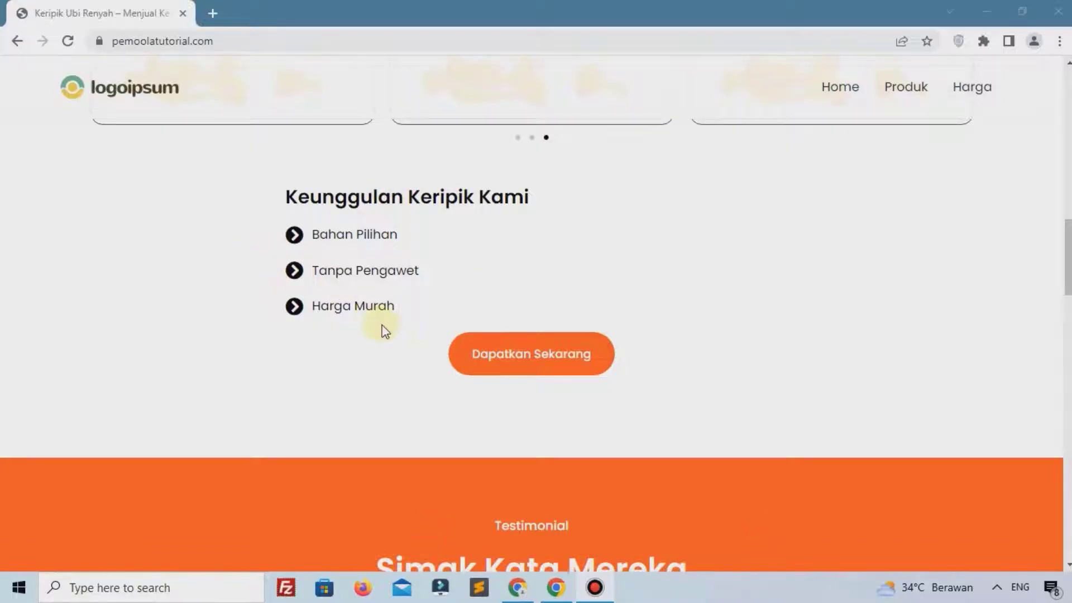
{"action": "scroll", "coordinate": [383, 328], "scroll_direction": "down", "scroll_amount": 4}
{"action": "scroll", "coordinate": [382, 327], "scroll_direction": "down", "scroll_amount": 2}
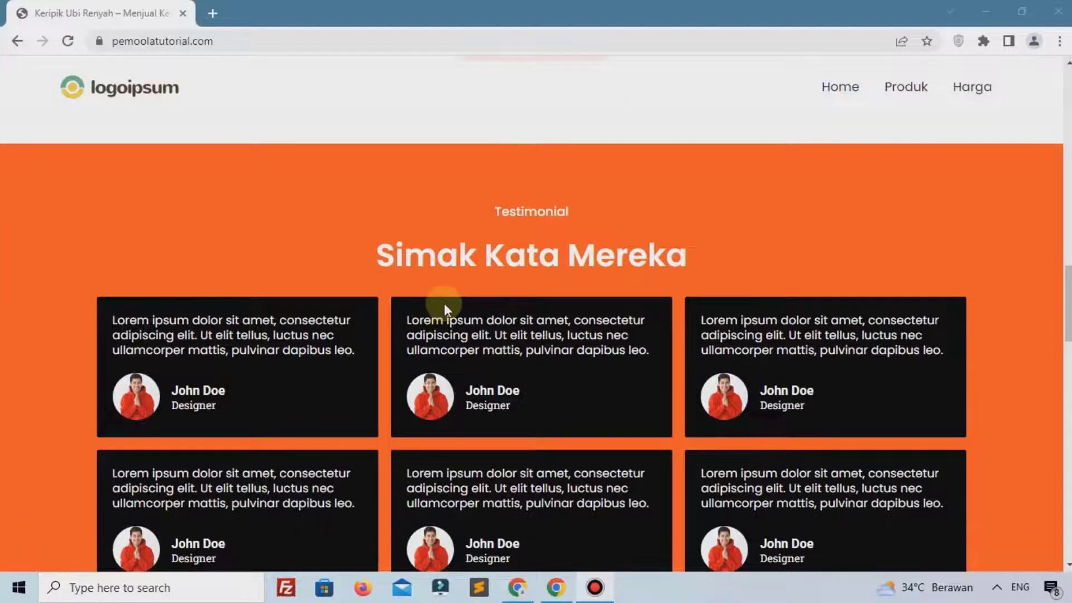
{"action": "scroll", "coordinate": [443, 303], "scroll_direction": "down", "scroll_amount": 7}
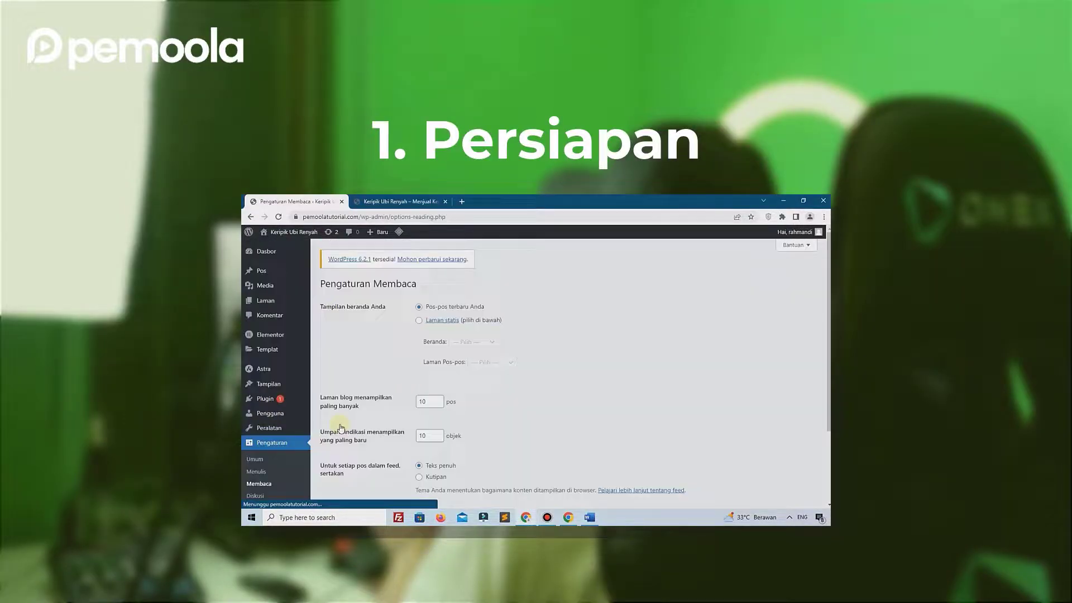
{"action": "left_click", "coordinate": [420, 335]}
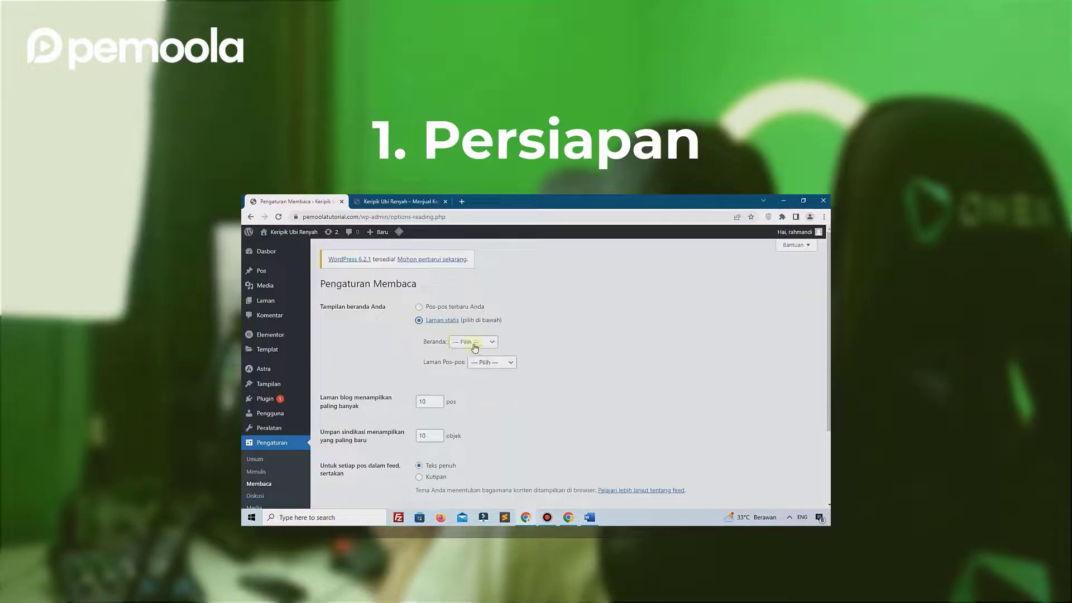
{"action": "left_click", "coordinate": [346, 454]}
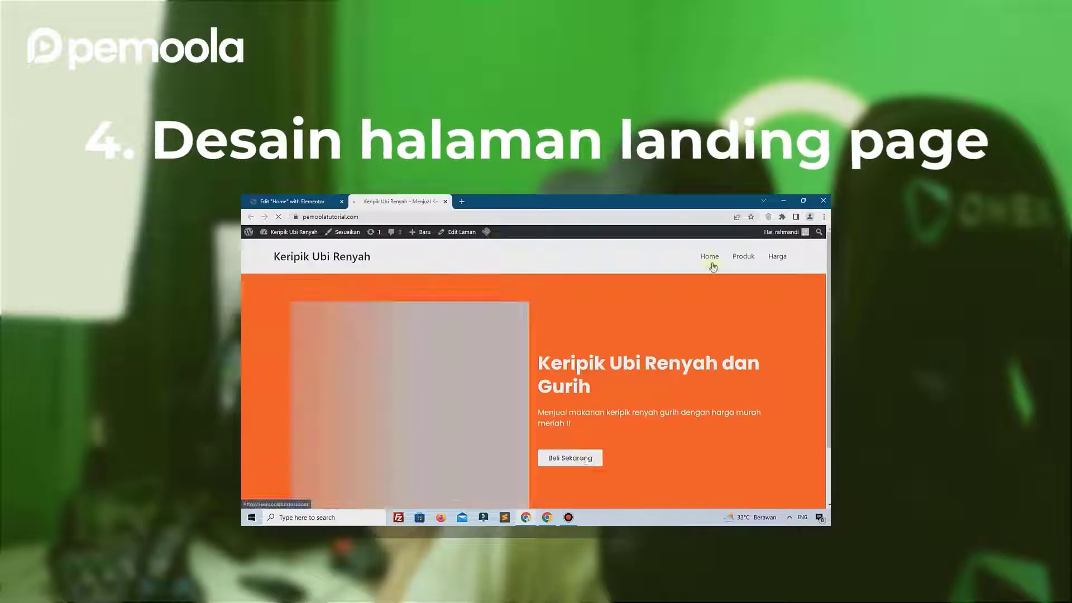
{"action": "scroll", "coordinate": [713, 267], "scroll_direction": "down", "scroll_amount": 15}
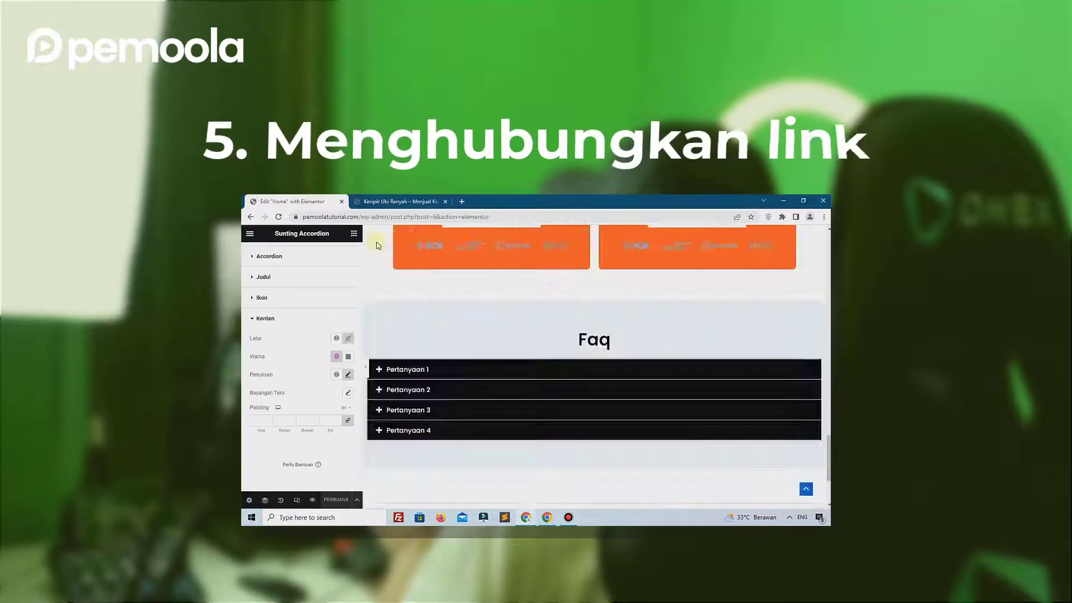
{"action": "scroll", "coordinate": [594, 363], "scroll_direction": "up", "scroll_amount": 15}
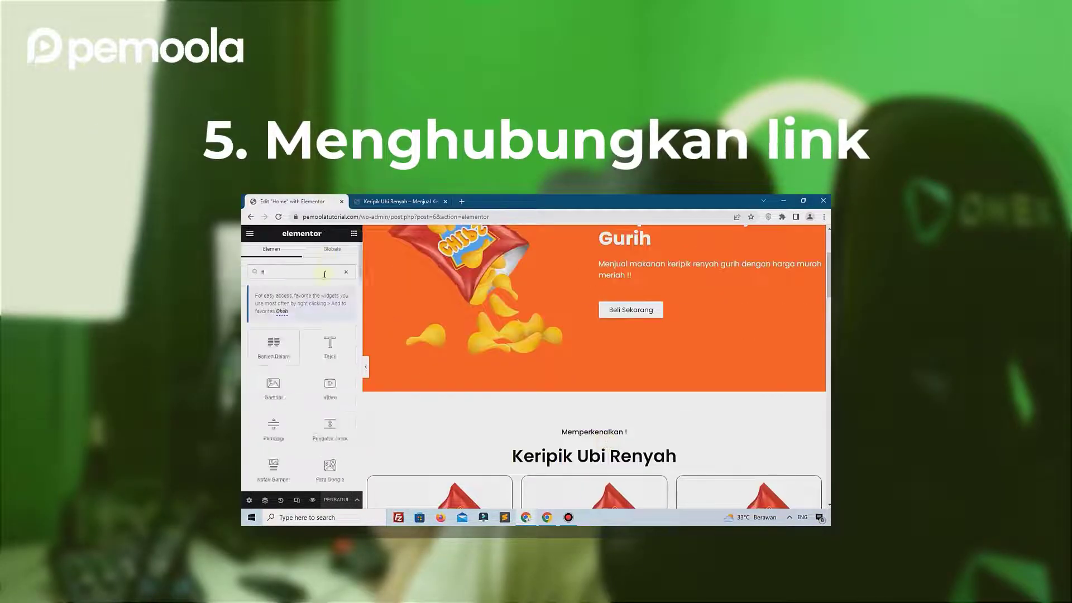
{"action": "scroll", "coordinate": [621, 332], "scroll_direction": "down", "scroll_amount": 10}
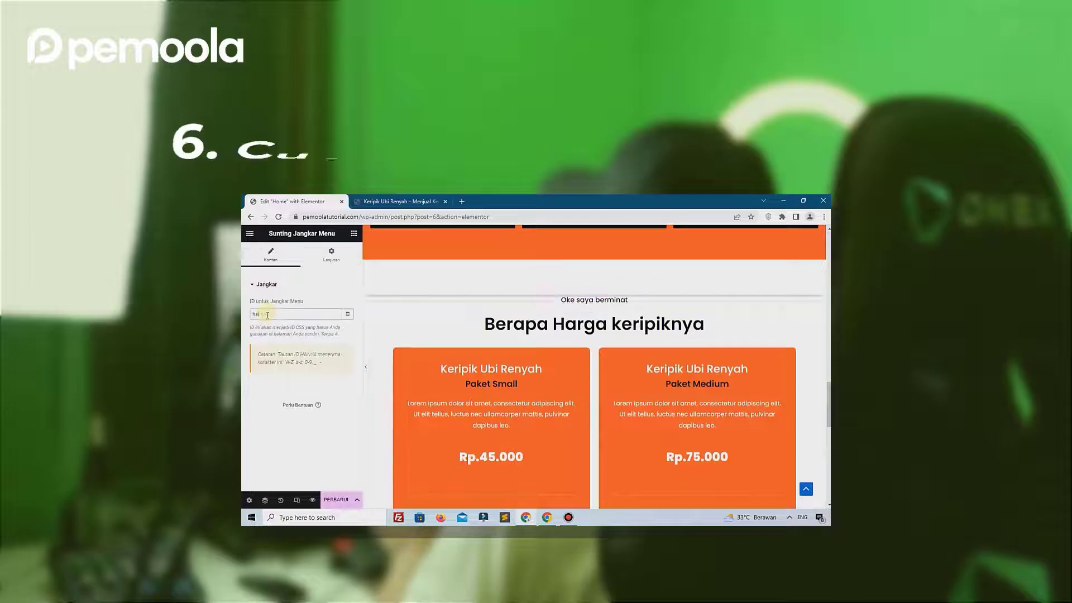
{"action": "scroll", "coordinate": [594, 363], "scroll_direction": "up", "scroll_amount": 15}
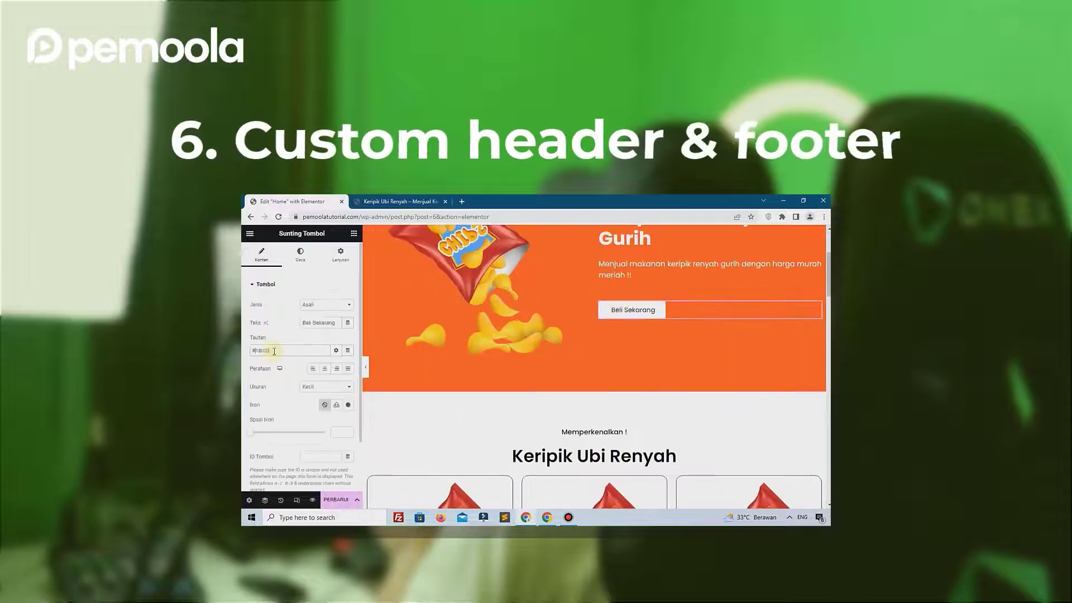
{"action": "scroll", "coordinate": [594, 363], "scroll_direction": "down", "scroll_amount": 10}
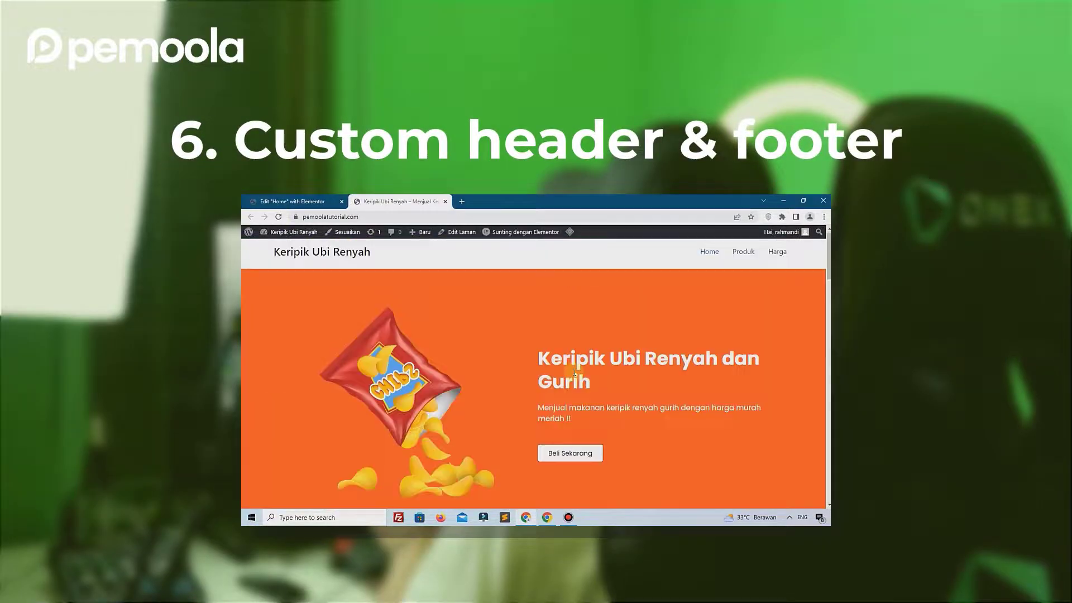
{"action": "scroll", "coordinate": [594, 363], "scroll_direction": "down", "scroll_amount": 5}
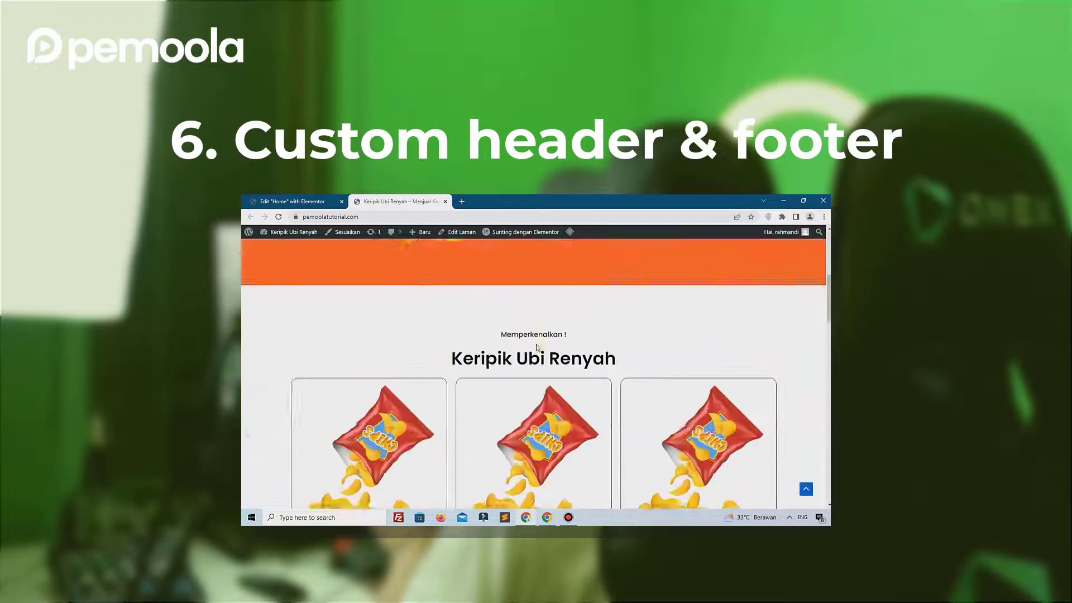
{"action": "left_click_drag", "start_coordinate": [274, 346], "coordinate": [563, 341]}
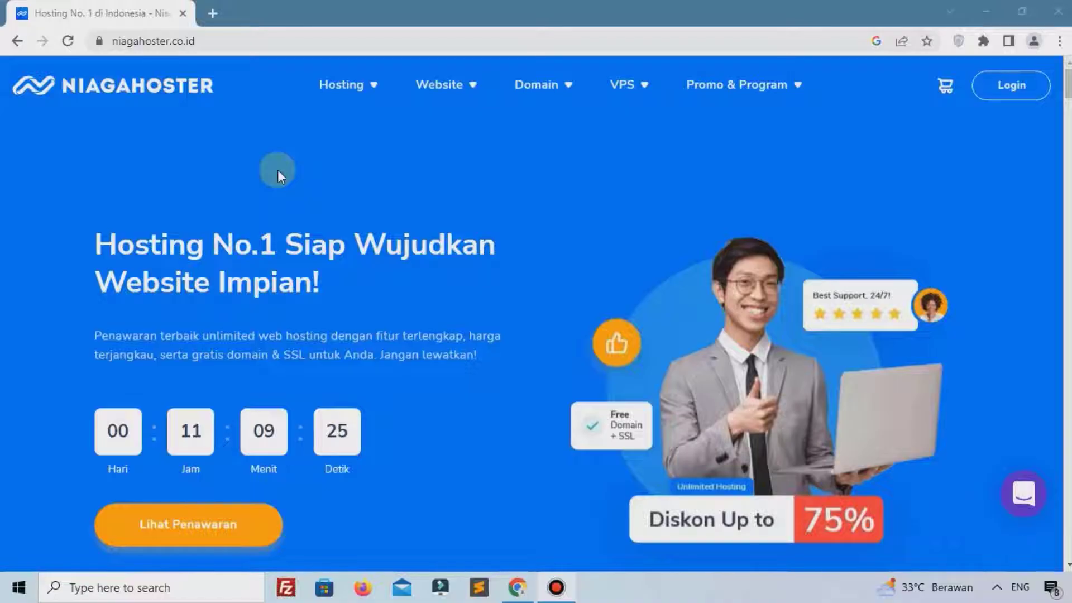
Open Niagahoster's Unlimited Hosting page and go to its list of web hosting packages
{"action": "left_click", "coordinate": [377, 91]}
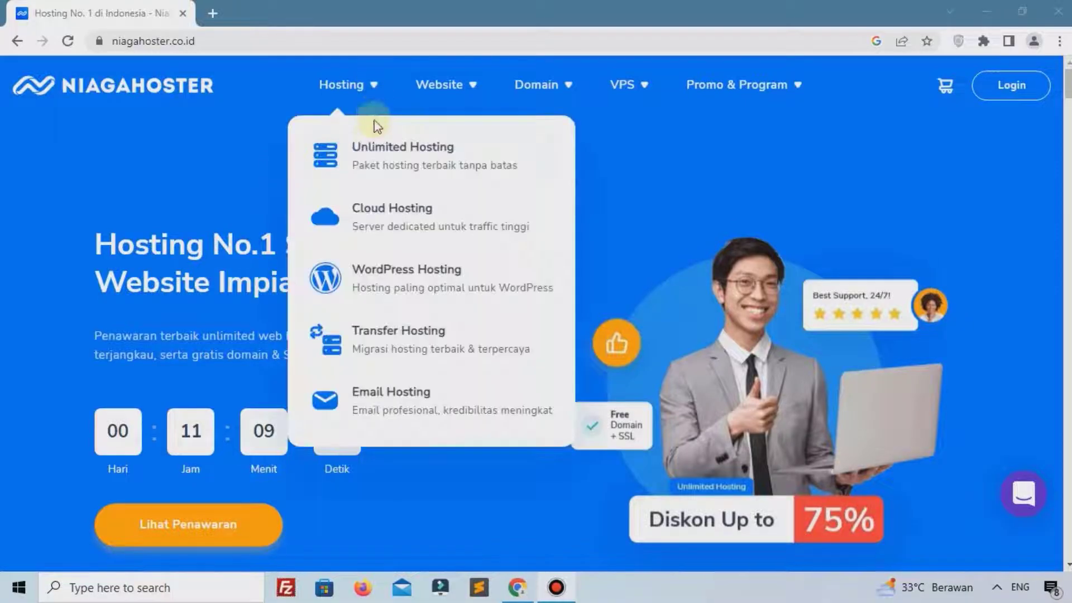
{"action": "left_click", "coordinate": [373, 146]}
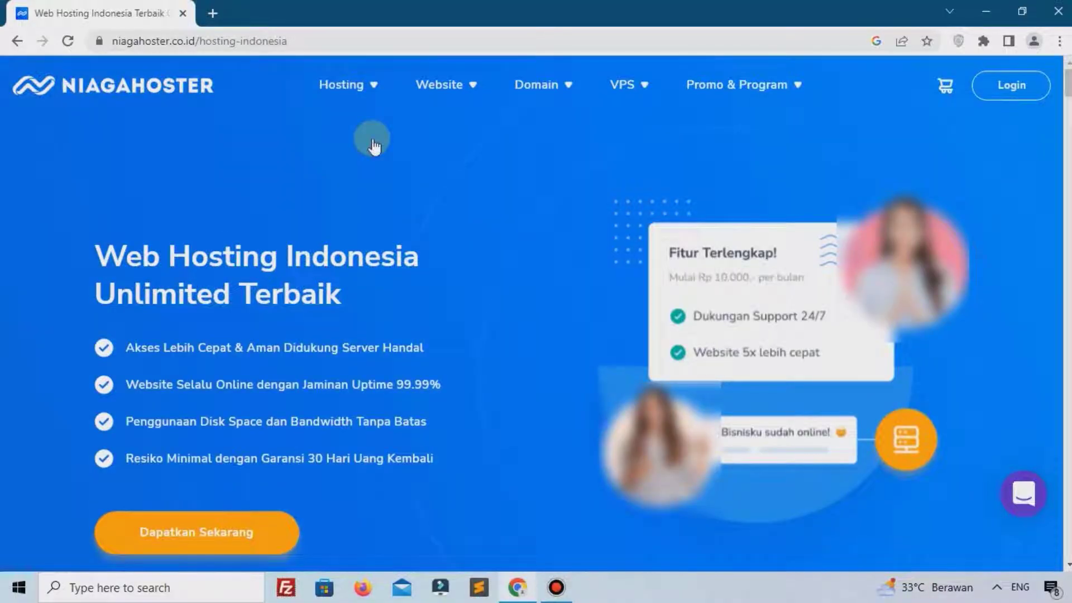
{"action": "scroll", "coordinate": [374, 146], "scroll_direction": "down", "scroll_amount": 10}
{"action": "scroll", "coordinate": [373, 147], "scroll_direction": "down", "scroll_amount": 1}
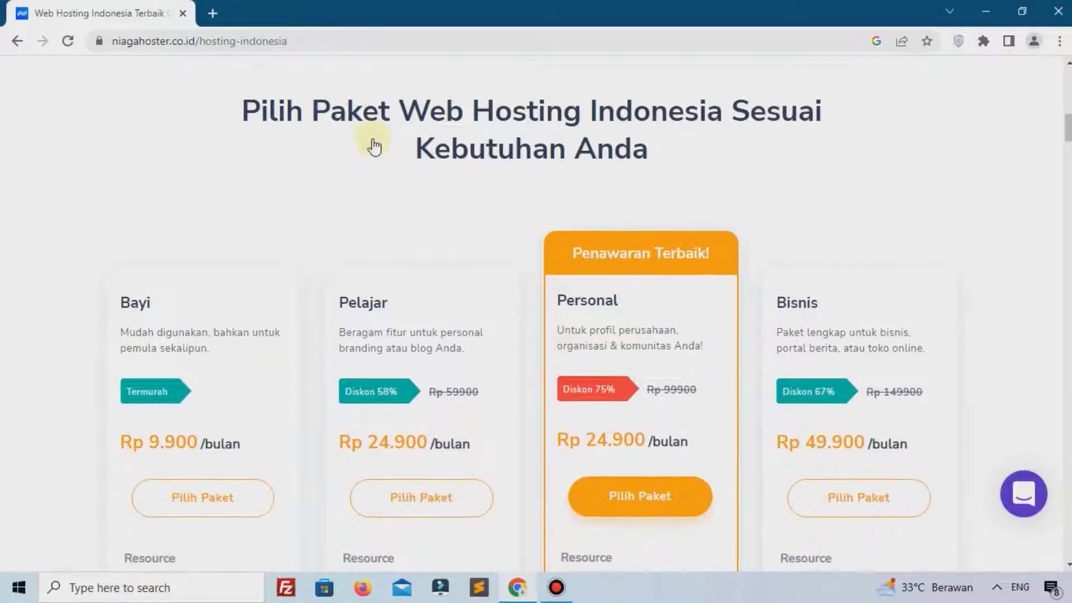
Compare the prices and resources of the hosting packages and choose the Personal package
{"action": "scroll", "coordinate": [374, 146], "scroll_direction": "down", "scroll_amount": 1}
{"action": "scroll", "coordinate": [374, 146], "scroll_direction": "down", "scroll_amount": 1}
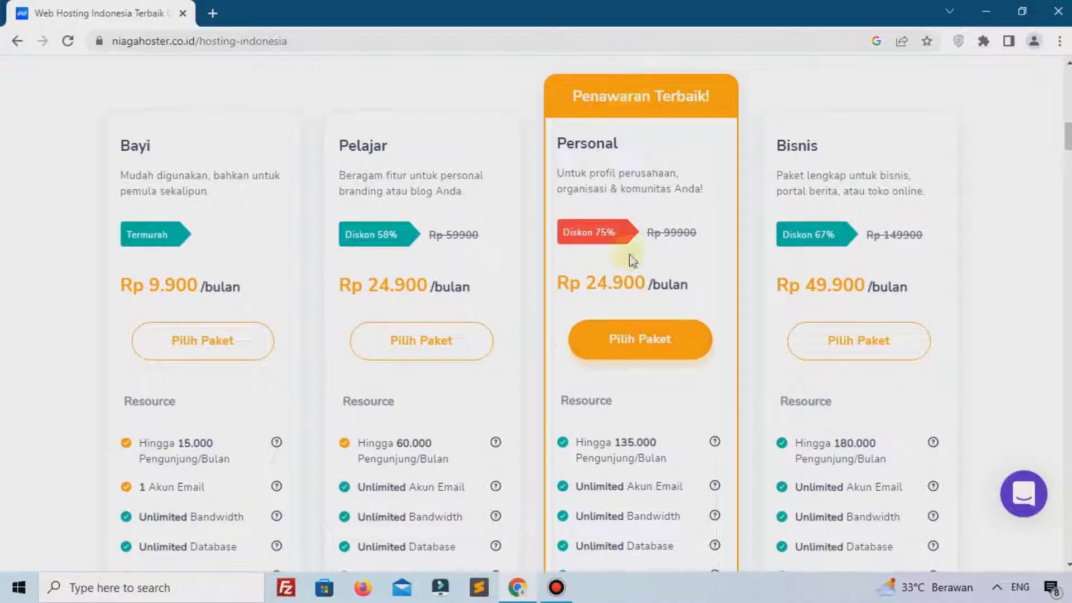
{"action": "scroll", "coordinate": [631, 335], "scroll_direction": "up", "scroll_amount": 1}
{"action": "scroll", "coordinate": [631, 334], "scroll_direction": "down", "scroll_amount": 3}
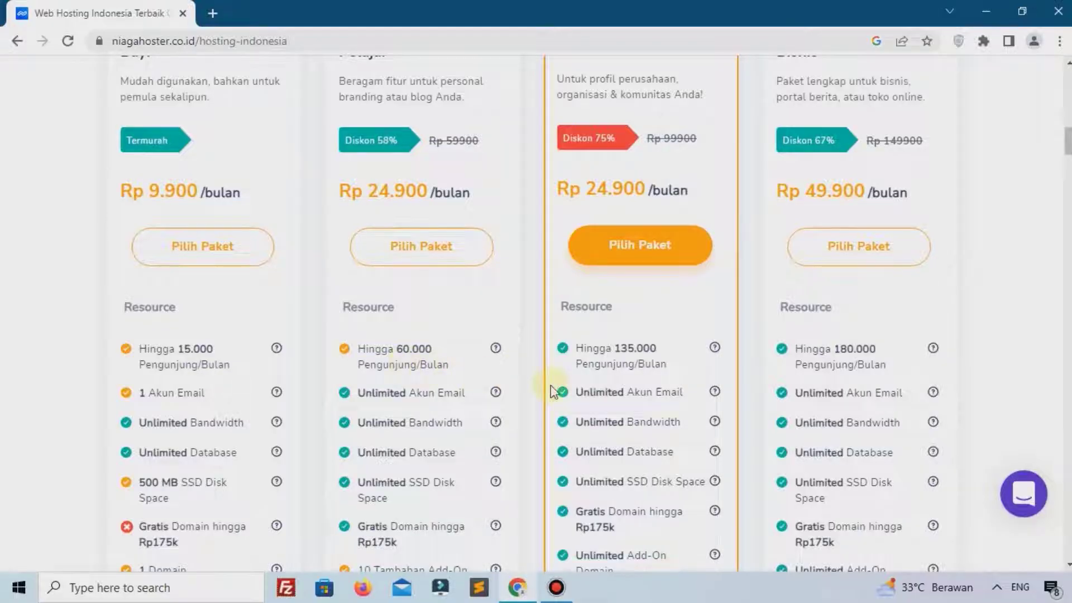
{"action": "scroll", "coordinate": [474, 404], "scroll_direction": "down", "scroll_amount": 1}
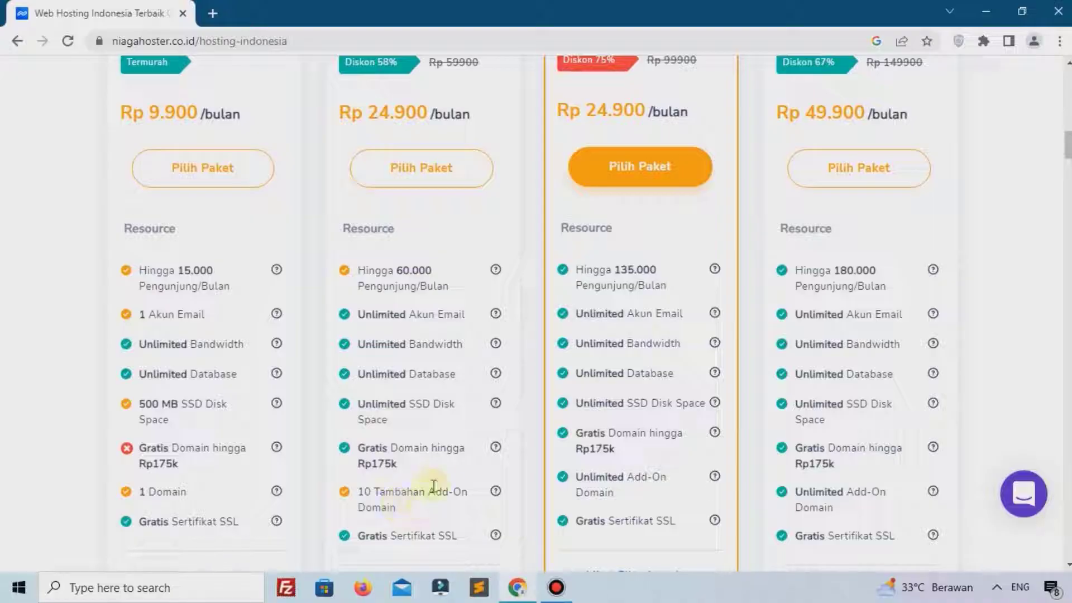
{"action": "scroll", "coordinate": [438, 479], "scroll_direction": "up", "scroll_amount": 2}
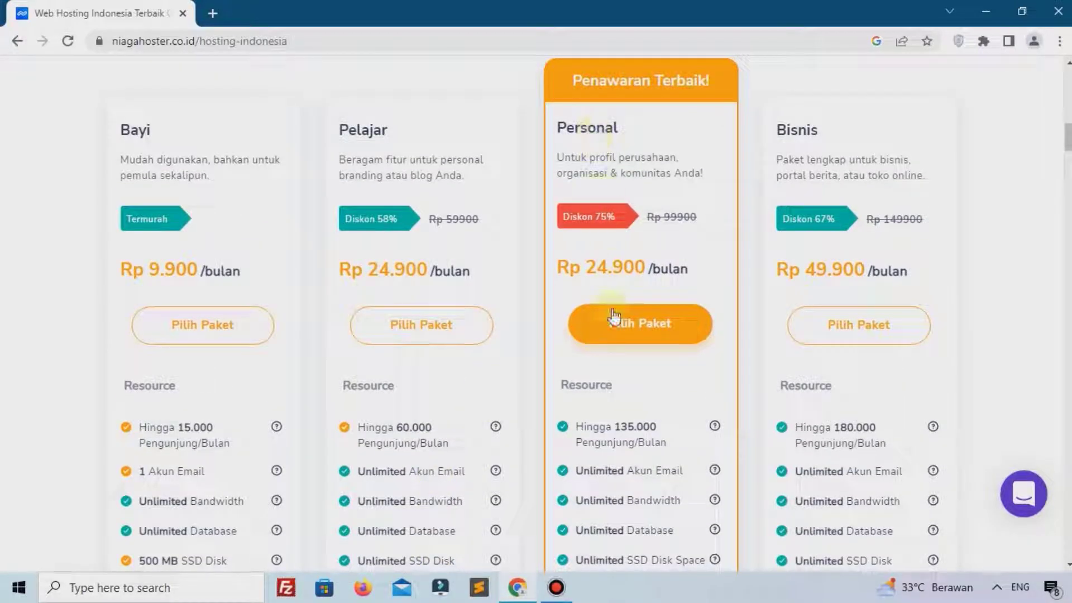
{"action": "left_click", "coordinate": [617, 329]}
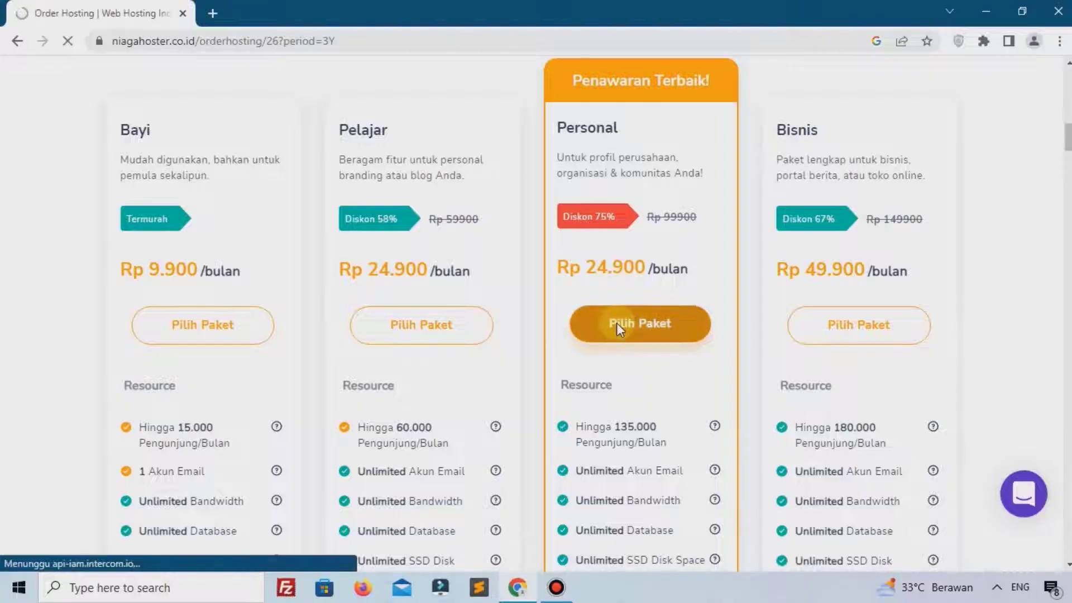
Set the duration of the Personal hosting package to 3 Tahun
{"action": "scroll", "coordinate": [413, 305], "scroll_direction": "down", "scroll_amount": 4}
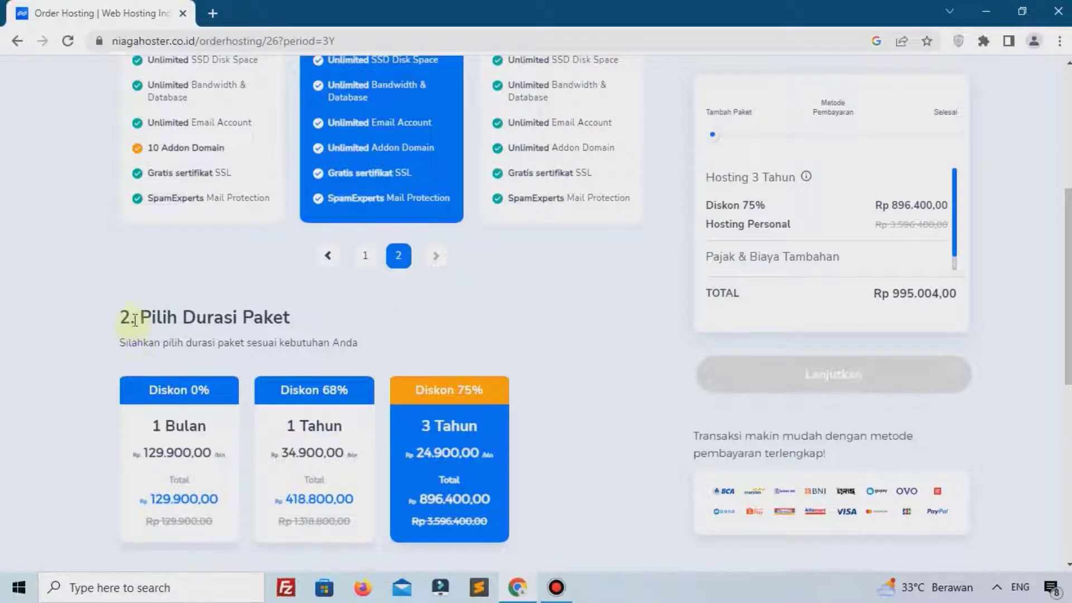
{"action": "scroll", "coordinate": [301, 310], "scroll_direction": "down", "scroll_amount": 1}
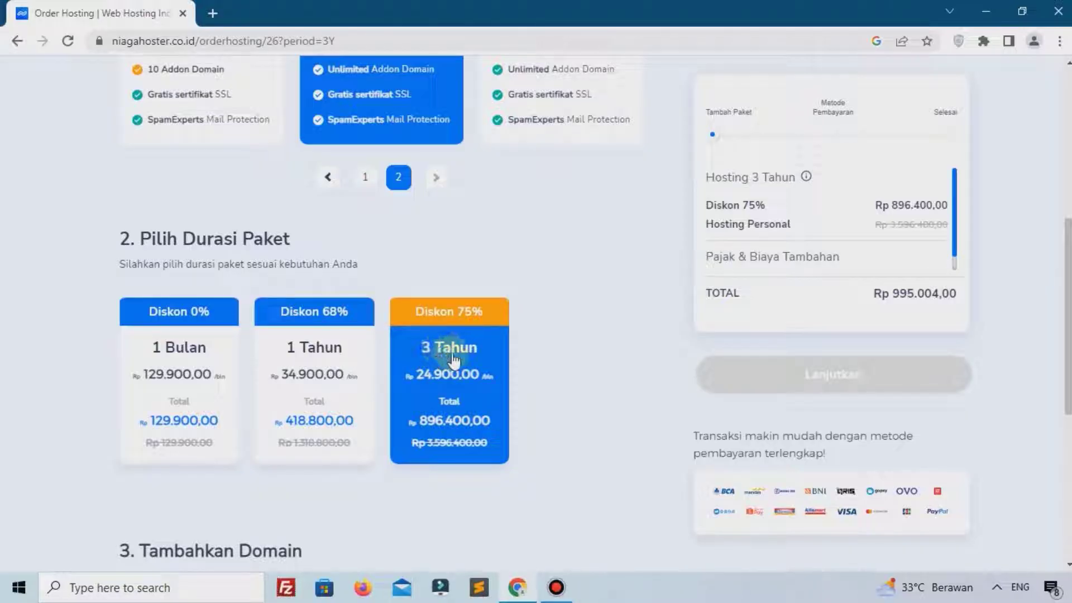
{"action": "left_click", "coordinate": [352, 370]}
{"action": "left_click", "coordinate": [434, 396]}
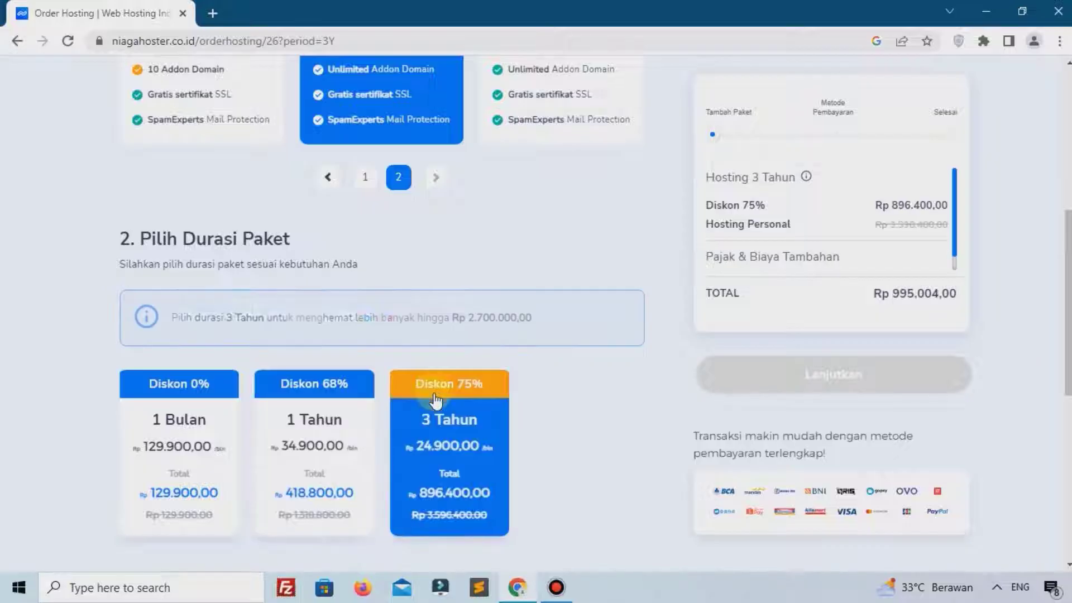
Check the availability of the new domain keripikubirenyah.com for the hosting order
{"action": "scroll", "coordinate": [459, 348], "scroll_direction": "down", "scroll_amount": 5}
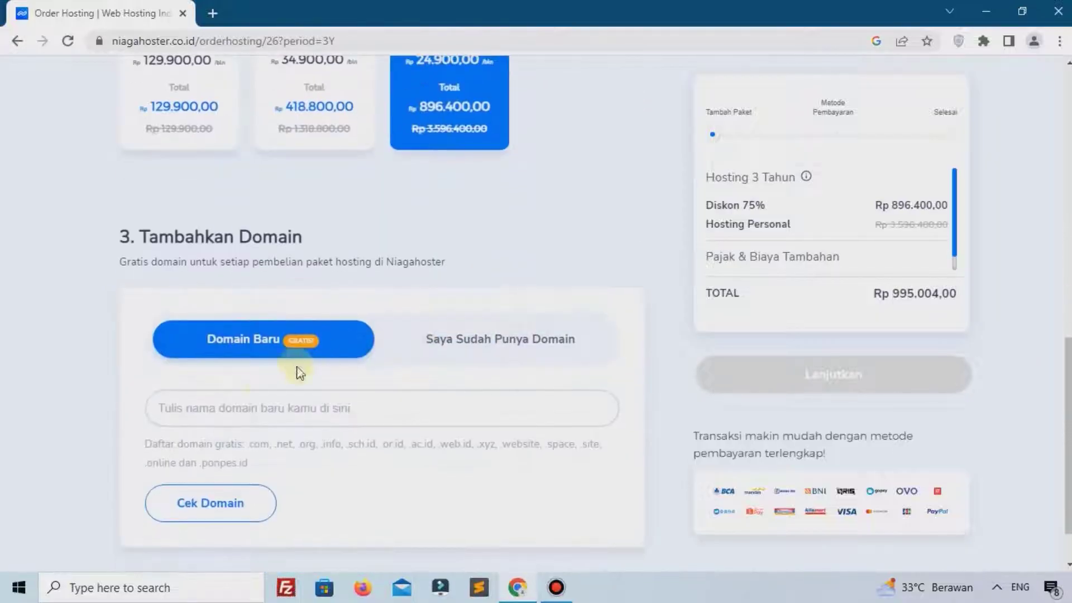
{"action": "left_click", "coordinate": [263, 398]}
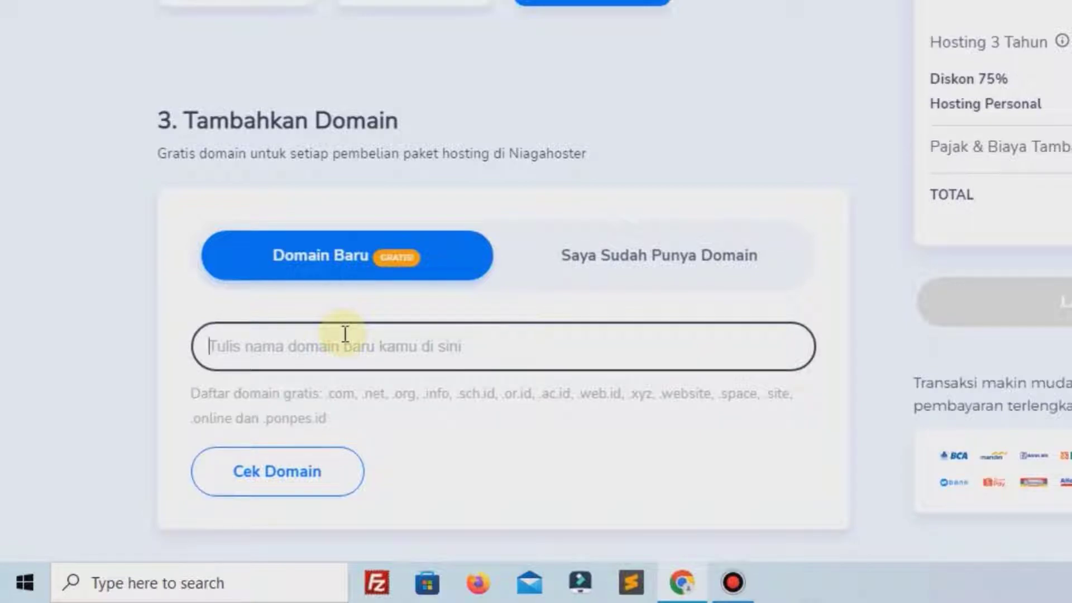
{"action": "type", "text": "keripikub"}
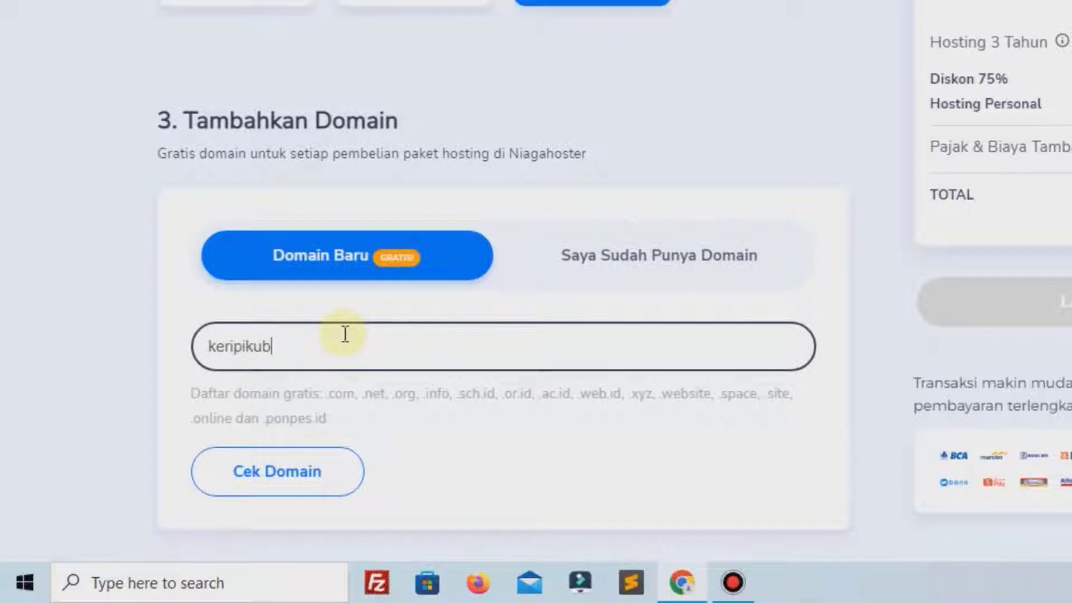
{"action": "type", "text": "irenyah.com"}
{"action": "left_click", "coordinate": [270, 484]}
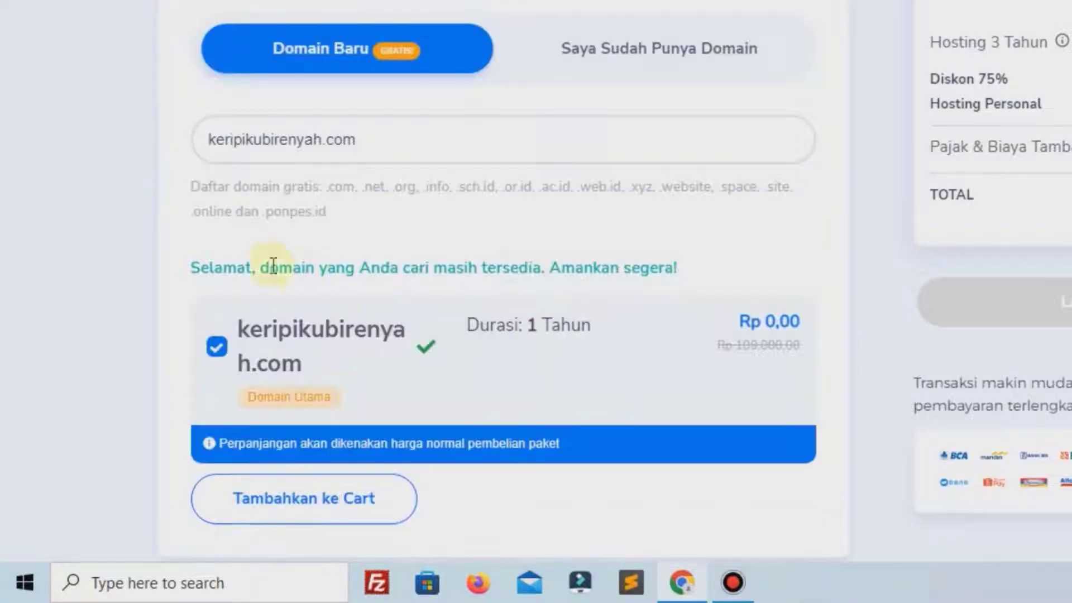
Add the hosting package with keripikubirenyah.com as its main domain to the cart
{"action": "left_click_drag", "start_coordinate": [260, 267], "coordinate": [504, 267]}
{"action": "left_click", "coordinate": [504, 266]}
{"action": "scroll", "coordinate": [505, 266], "scroll_direction": "down", "scroll_amount": 2}
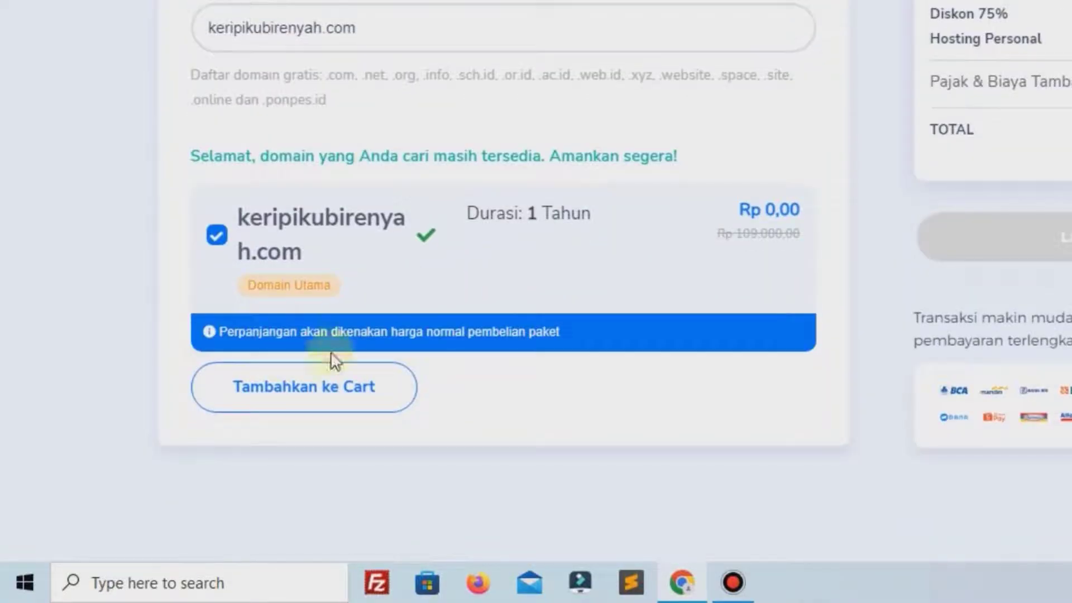
{"action": "left_click", "coordinate": [311, 397]}
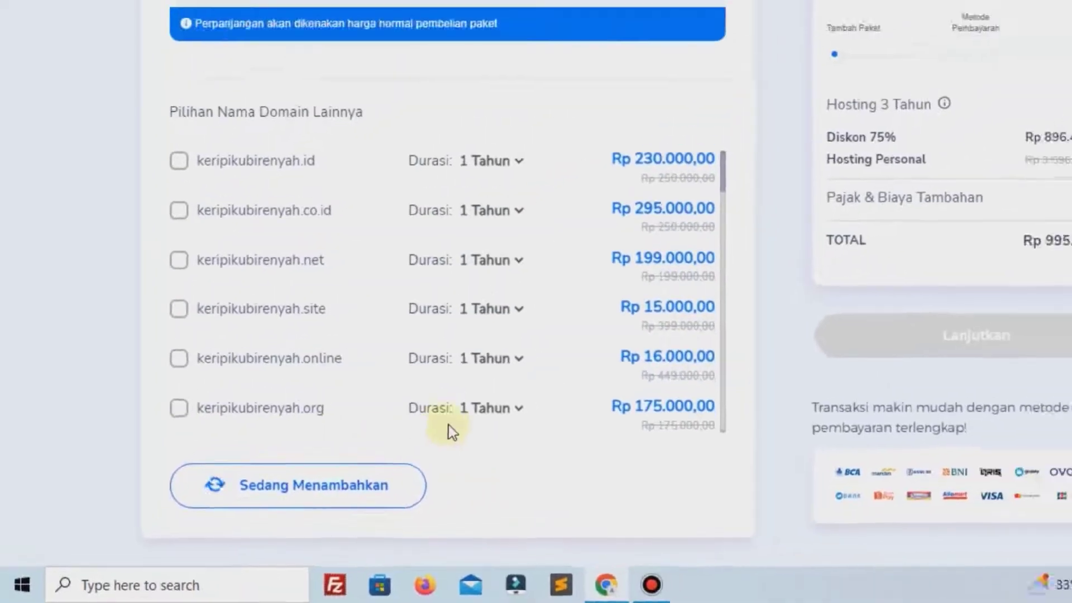
Continue the order to checkout and select BRI Virtual Account as the payment method
{"action": "scroll", "coordinate": [383, 449], "scroll_direction": "up", "scroll_amount": 2}
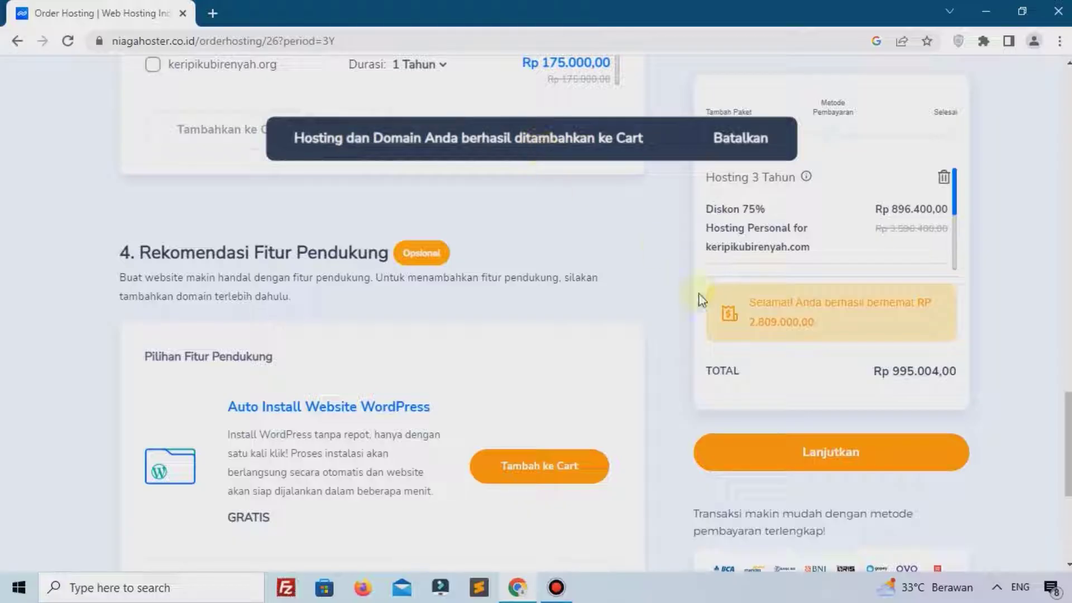
{"action": "left_click", "coordinate": [778, 465]}
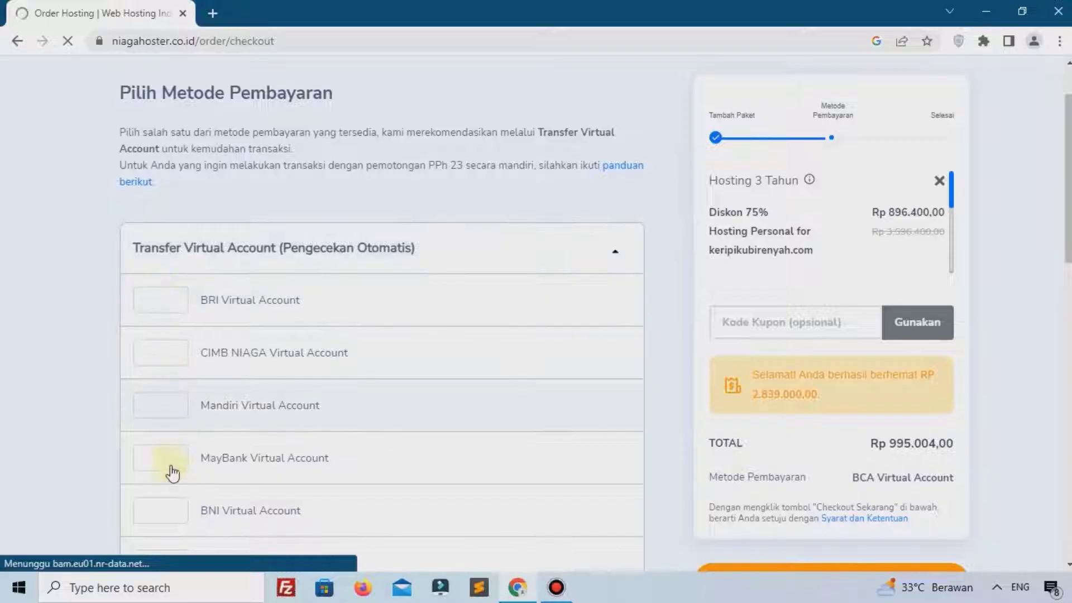
{"action": "scroll", "coordinate": [212, 508], "scroll_direction": "down", "scroll_amount": 1}
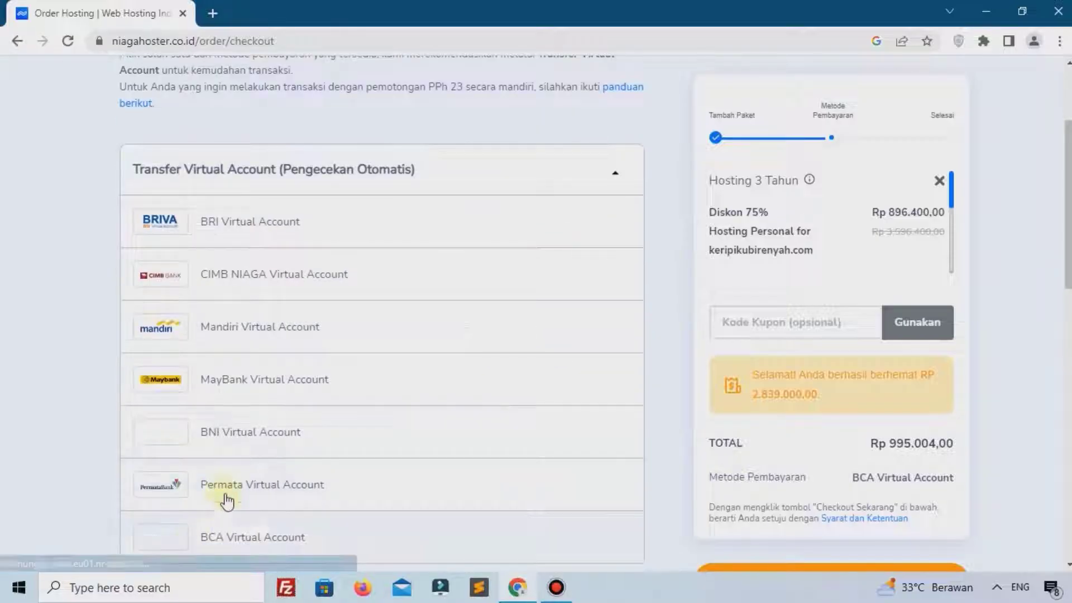
{"action": "left_click", "coordinate": [186, 226]}
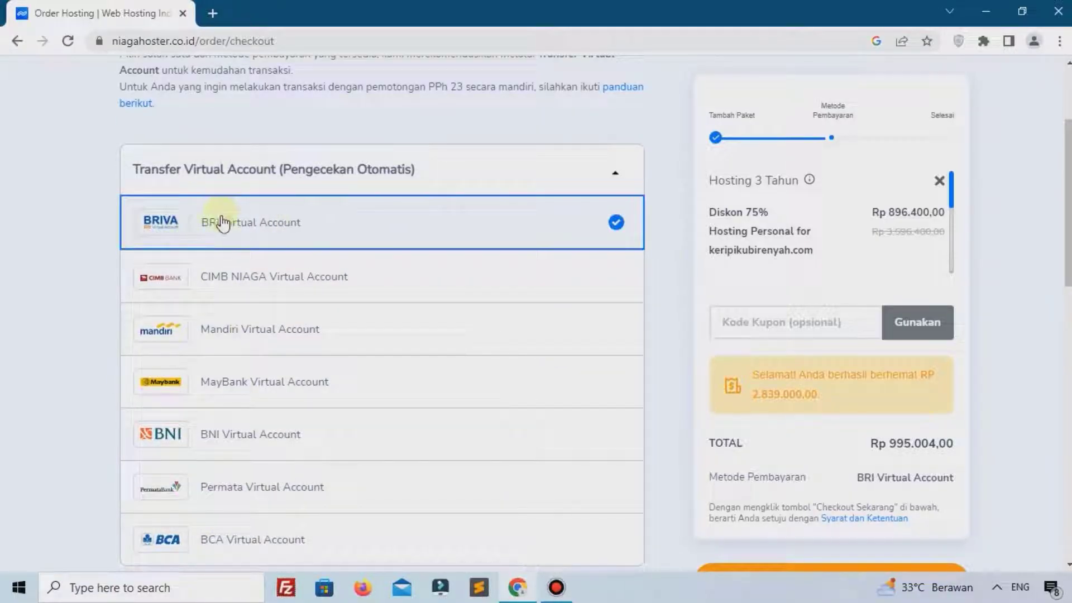
Apply the coupon code pemoola to the hosting order
{"action": "left_click", "coordinate": [735, 319]}
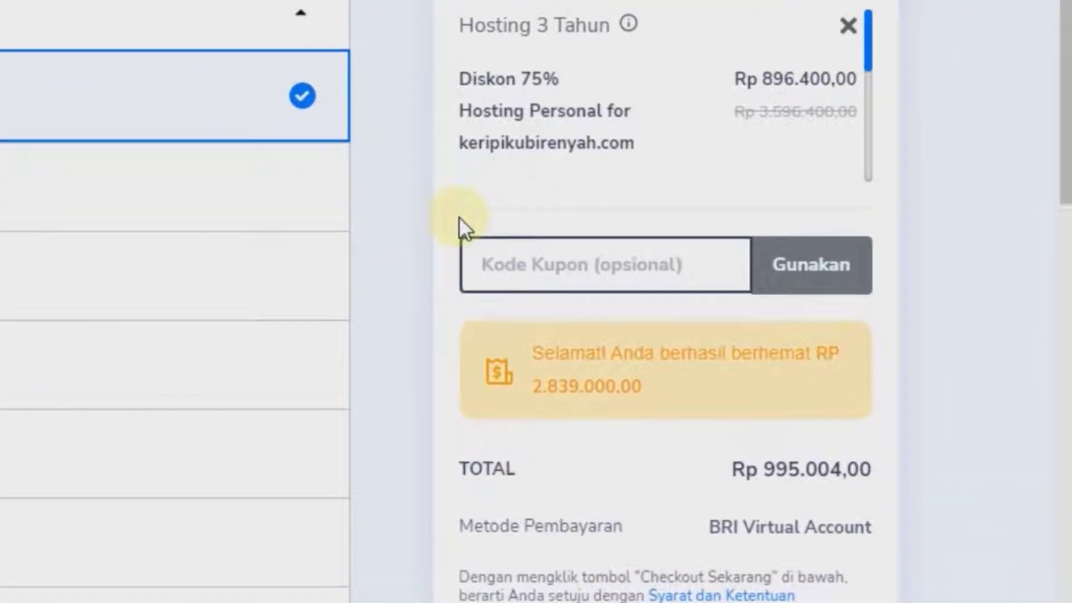
{"action": "type", "text": "pemoola"}
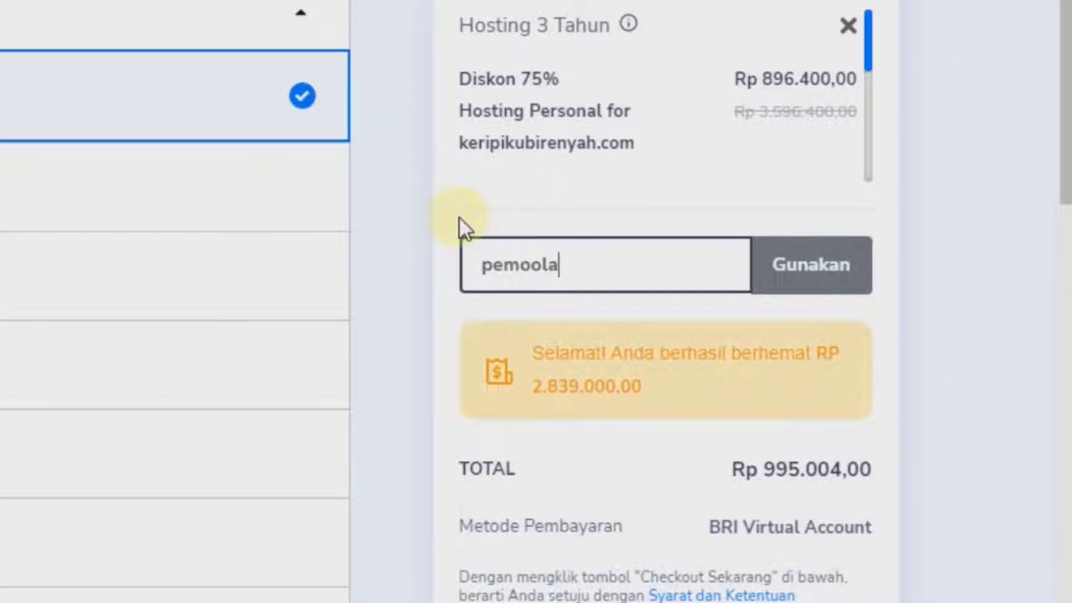
{"action": "scroll", "coordinate": [558, 283], "scroll_direction": "up", "scroll_amount": 2}
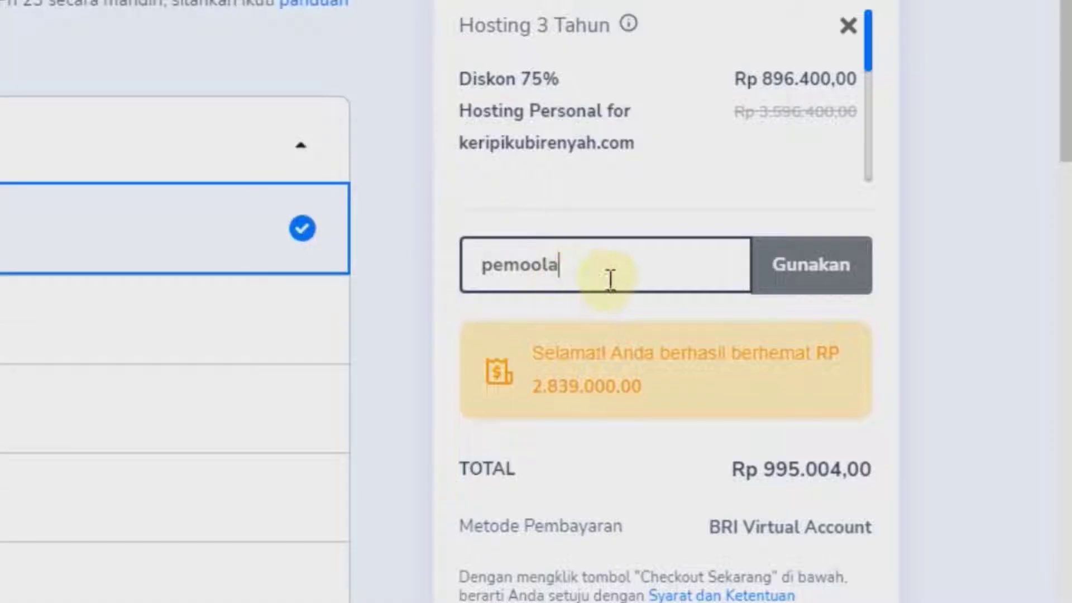
{"action": "left_click", "coordinate": [784, 276]}
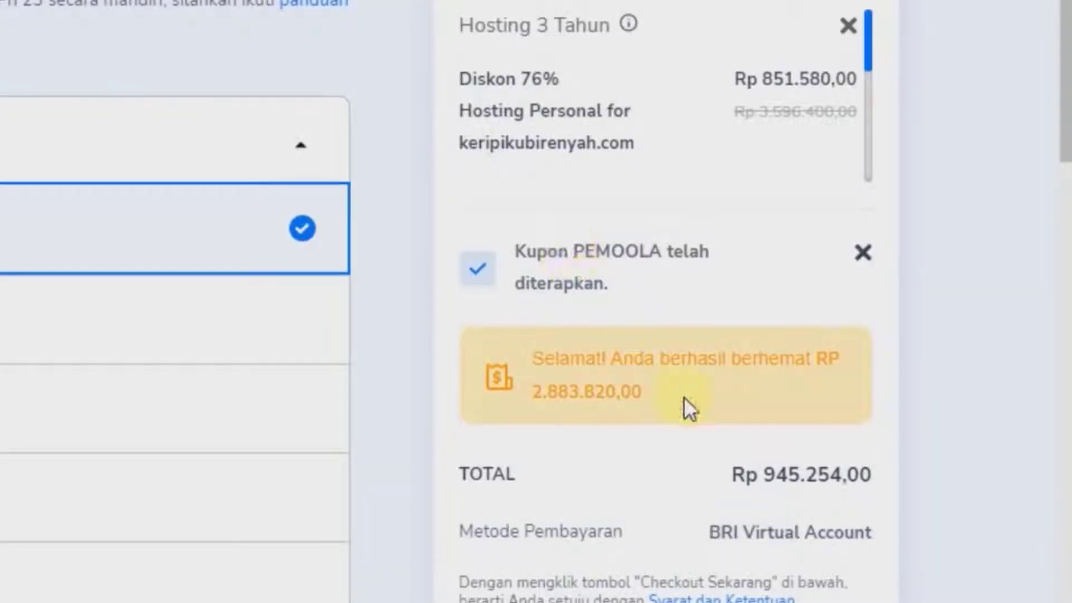
Proceed to checkout login, switch to registering a new account, and review the fields of the registration form
{"action": "scroll", "coordinate": [735, 461], "scroll_direction": "down", "scroll_amount": 5}
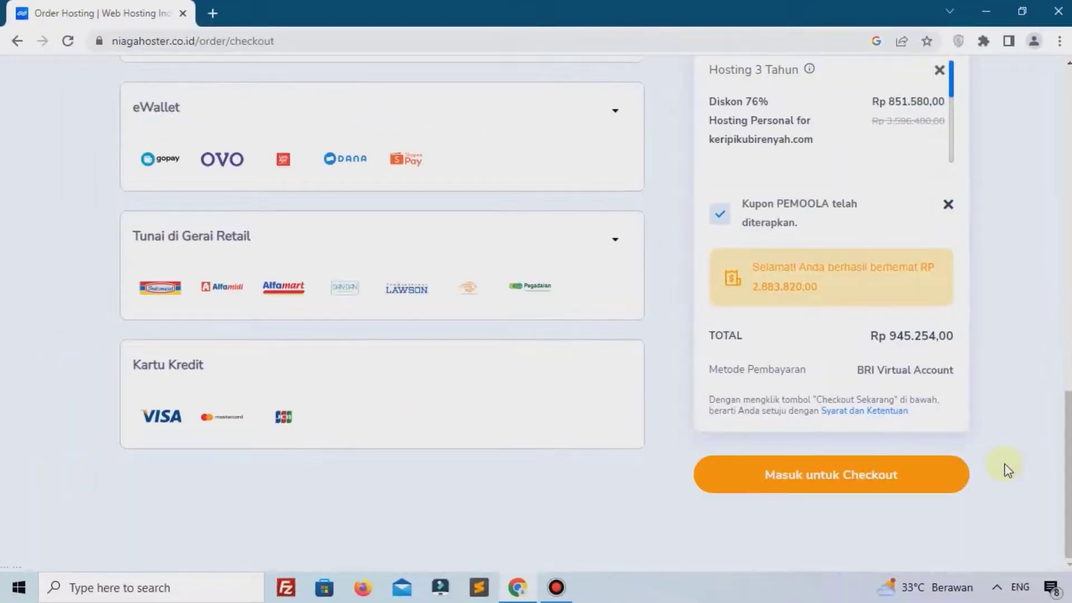
{"action": "left_click", "coordinate": [837, 491]}
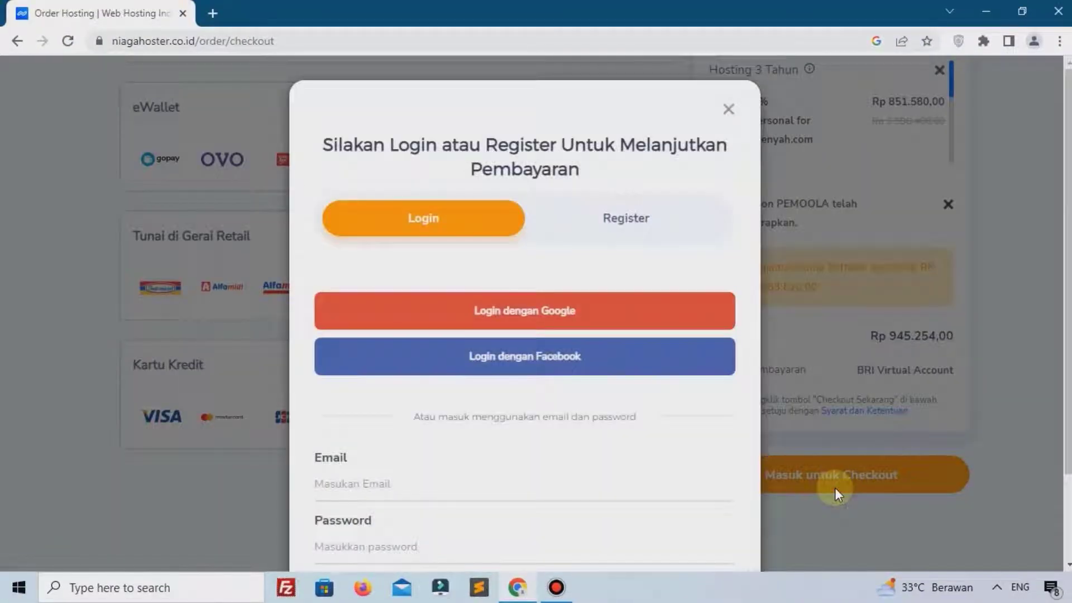
{"action": "left_click", "coordinate": [619, 226]}
{"action": "scroll", "coordinate": [617, 224], "scroll_direction": "down", "scroll_amount": 3}
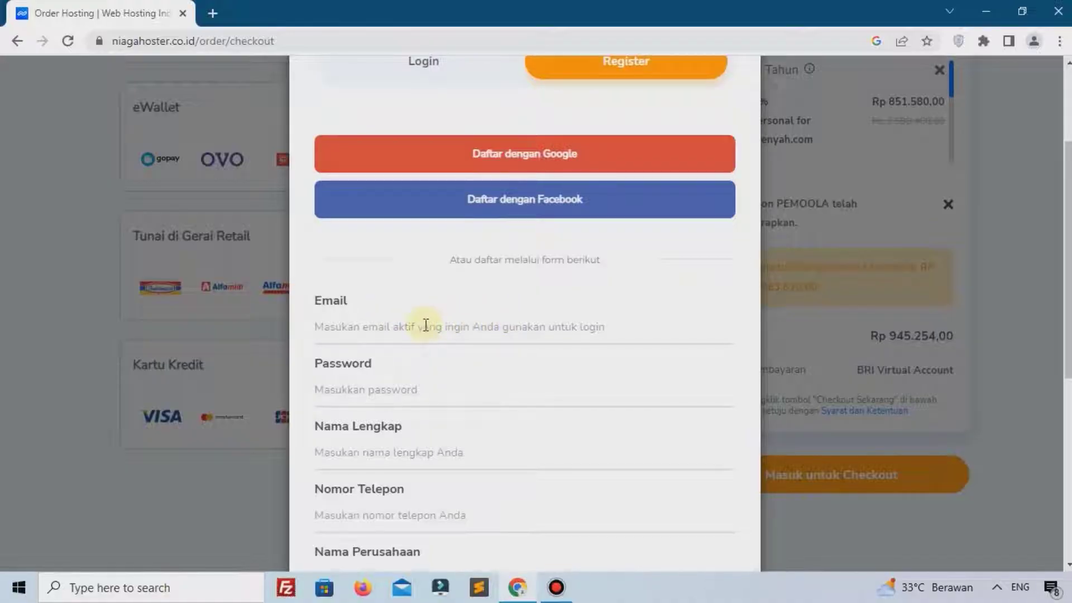
{"action": "scroll", "coordinate": [425, 325], "scroll_direction": "down", "scroll_amount": 3}
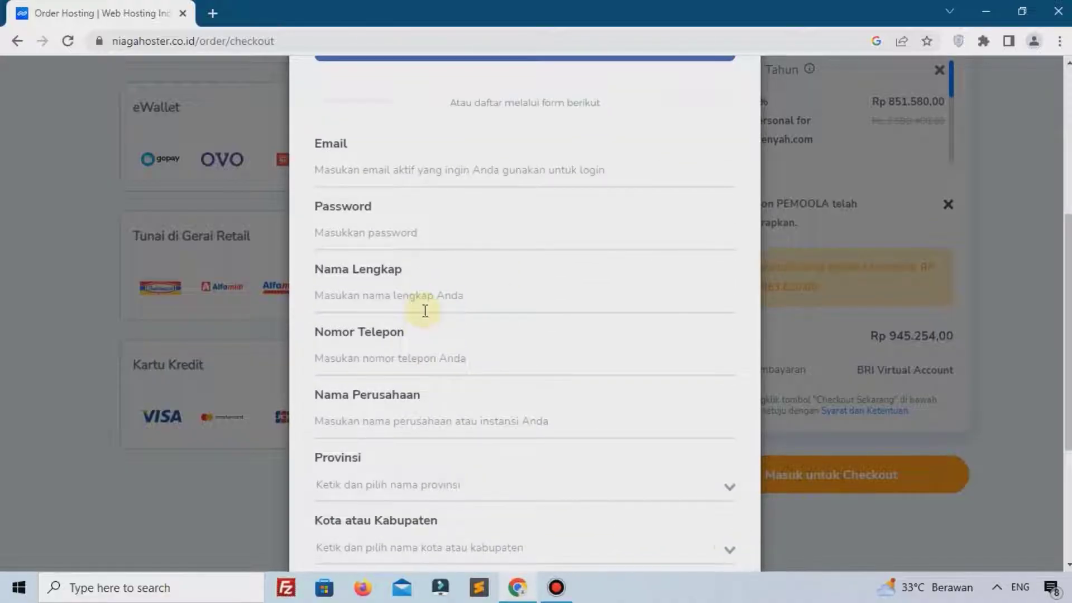
{"action": "scroll", "coordinate": [424, 310], "scroll_direction": "down", "scroll_amount": 4}
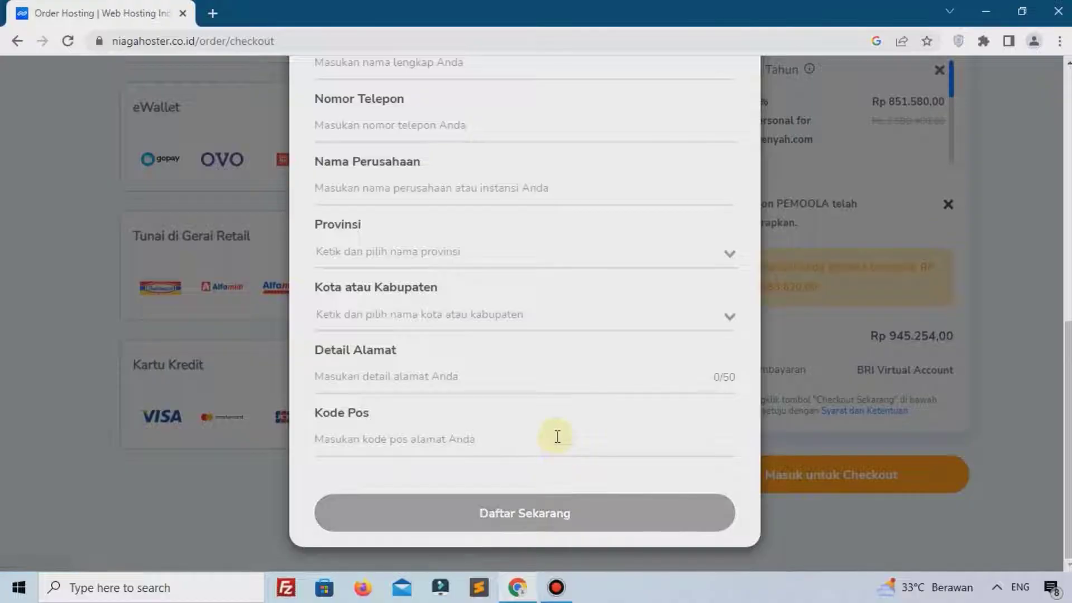
{"action": "scroll", "coordinate": [557, 441], "scroll_direction": "up", "scroll_amount": 8}
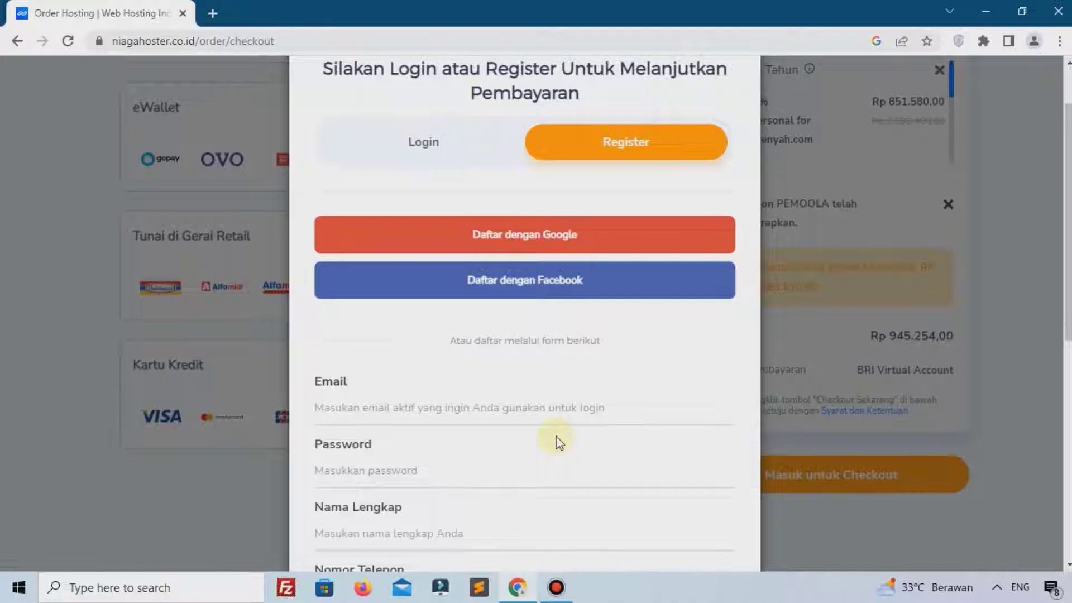
{"action": "scroll", "coordinate": [557, 441], "scroll_direction": "up", "scroll_amount": 2}
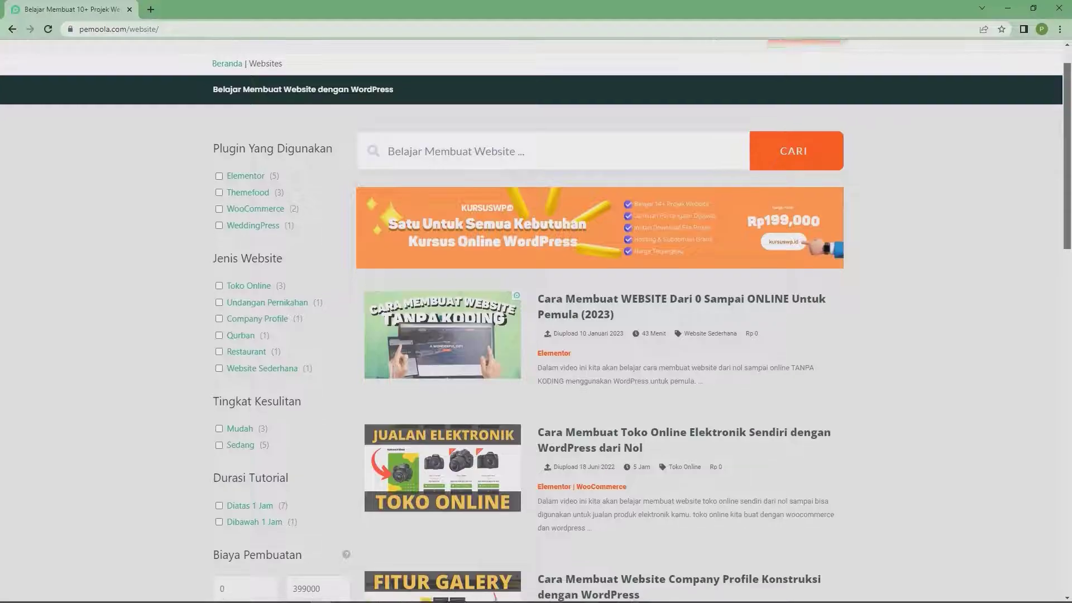
Browse the WordPress website tutorials on pemoola.com and filter them by the Toko Online website type
{"action": "scroll", "coordinate": [536, 321], "scroll_direction": "down", "scroll_amount": 3}
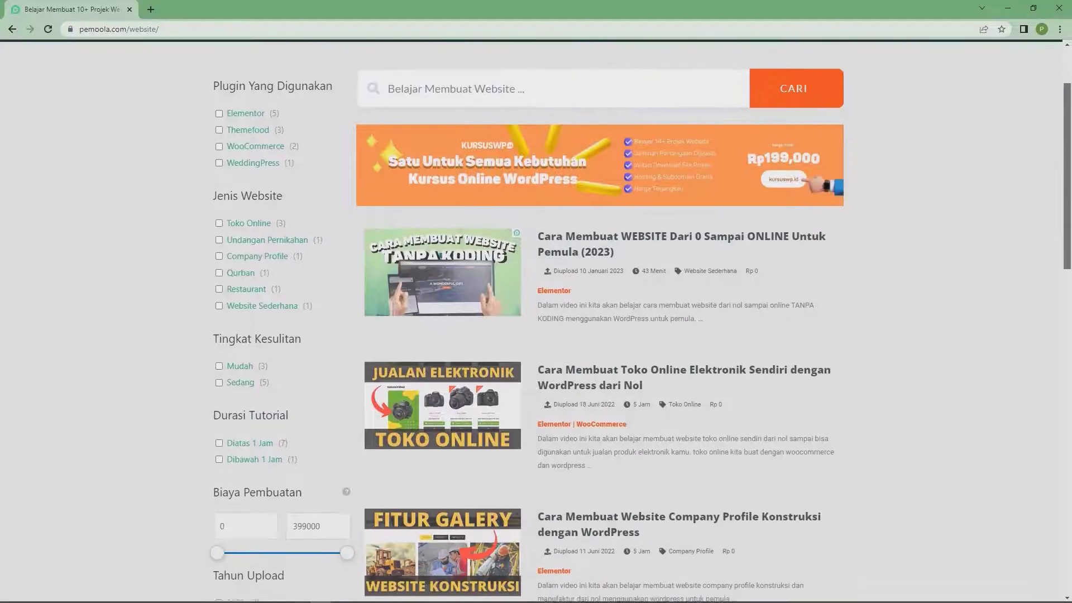
{"action": "scroll", "coordinate": [535, 322], "scroll_direction": "down", "scroll_amount": 3}
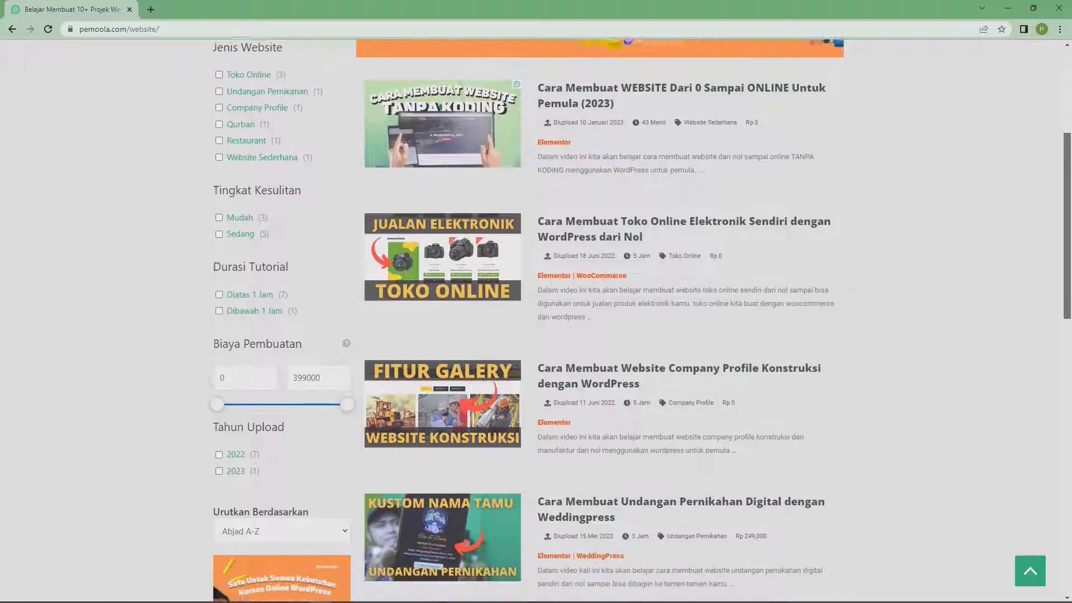
{"action": "scroll", "coordinate": [535, 322], "scroll_direction": "down", "scroll_amount": 6}
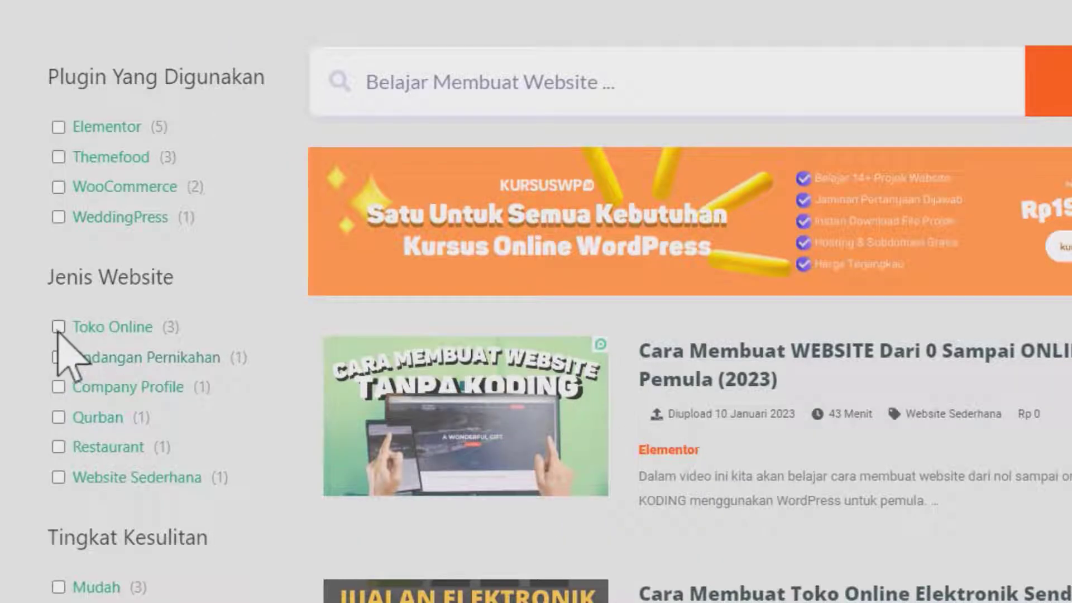
{"action": "left_click", "coordinate": [57, 326]}
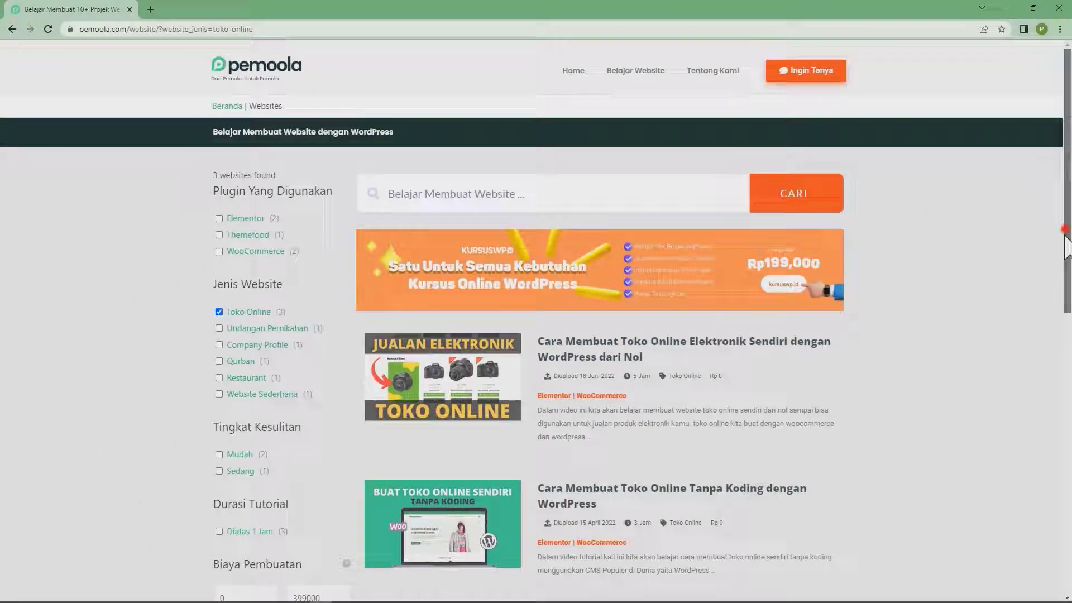
{"action": "scroll", "coordinate": [1064, 232], "scroll_direction": "down", "scroll_amount": 3}
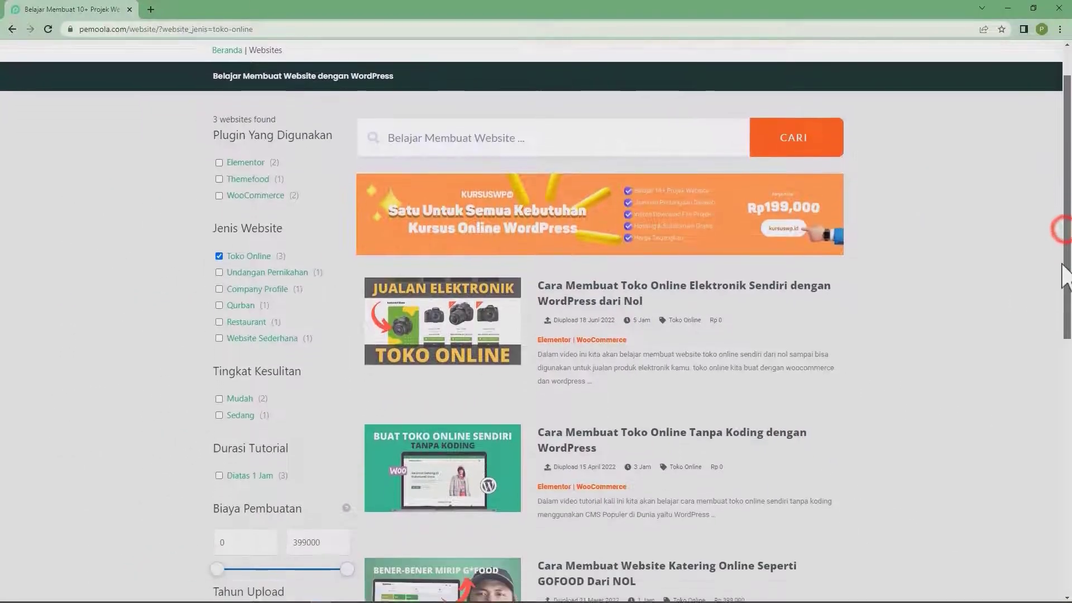
{"action": "left_click_drag", "start_coordinate": [1066, 319], "coordinate": [1066, 248]}
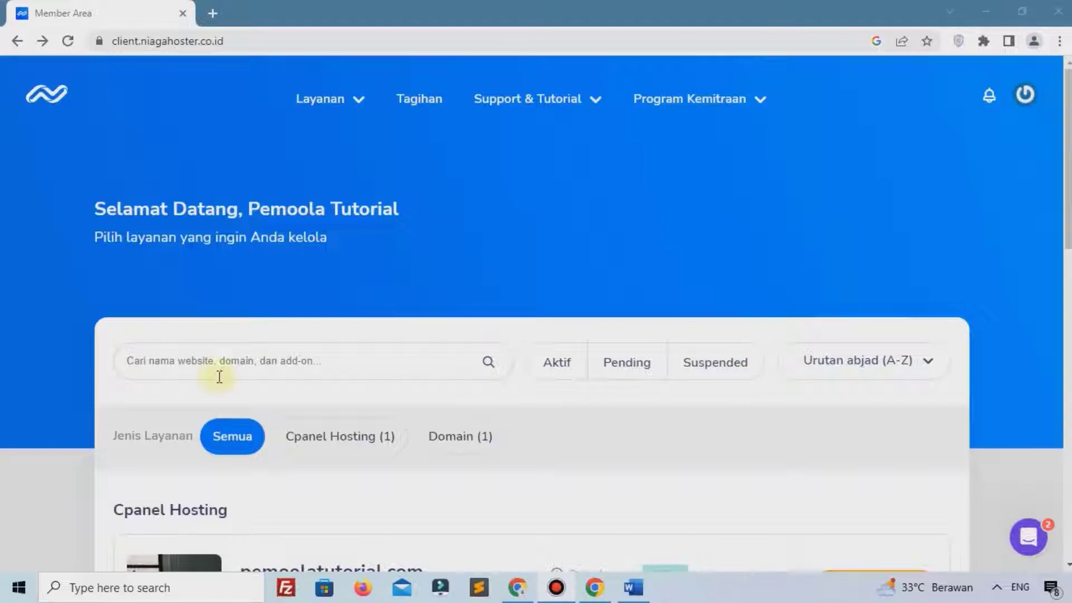
Filter the Niagahoster member area services to Cpanel Hosting and open the management page of pemoolatutorial.com
{"action": "scroll", "coordinate": [341, 254], "scroll_direction": "down", "scroll_amount": 1}
{"action": "left_click", "coordinate": [315, 364]}
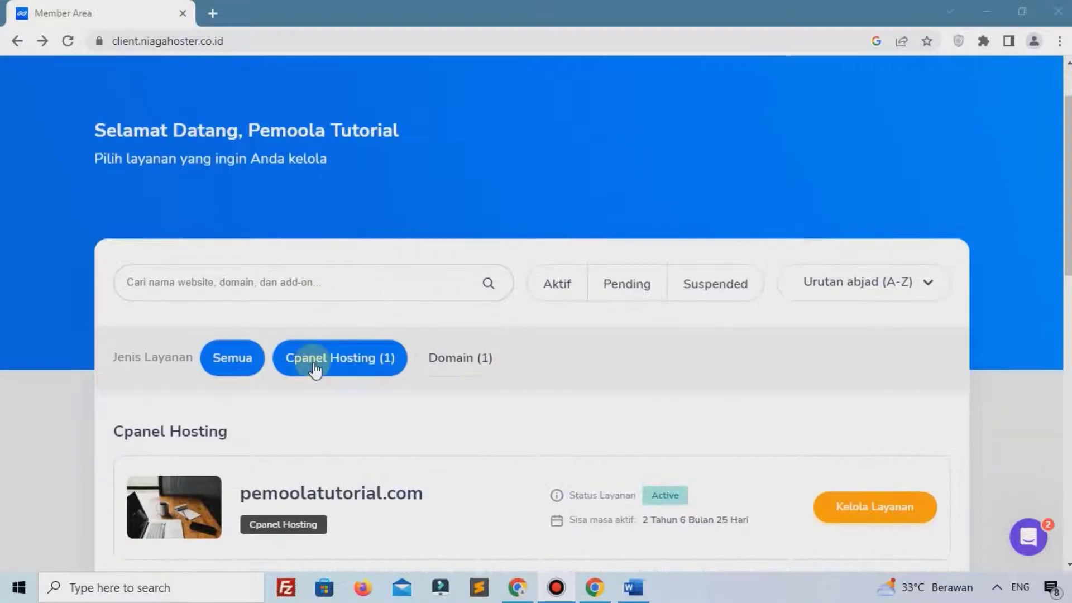
{"action": "scroll", "coordinate": [314, 357], "scroll_direction": "down", "scroll_amount": 4}
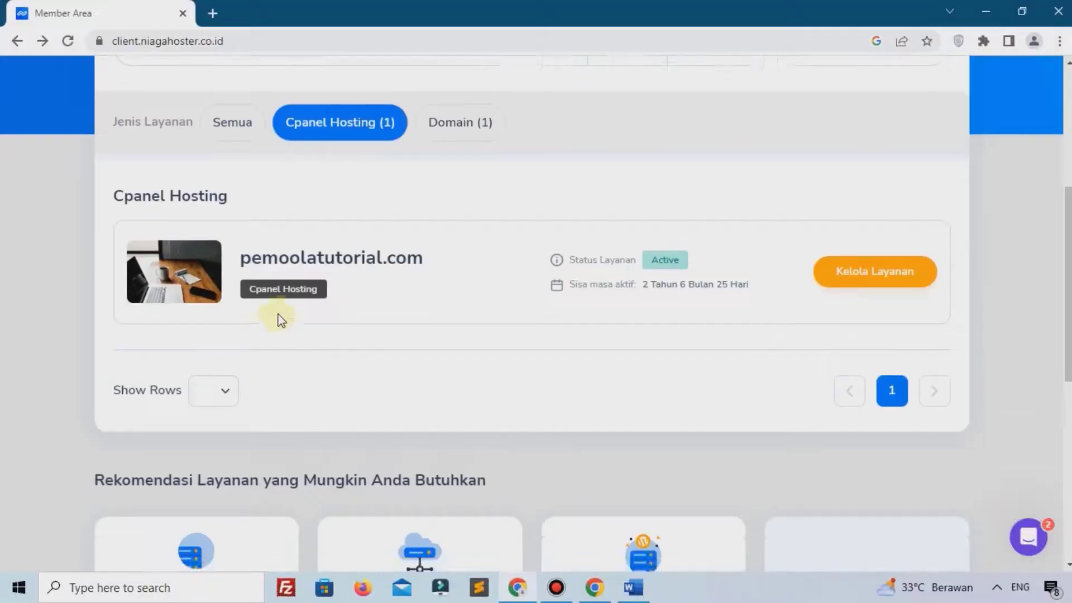
{"action": "left_click", "coordinate": [846, 289]}
Open the full cPanel for the pemoolatutorial.com hosting from its cPanel shortcuts
{"action": "scroll", "coordinate": [366, 379], "scroll_direction": "down", "scroll_amount": 5}
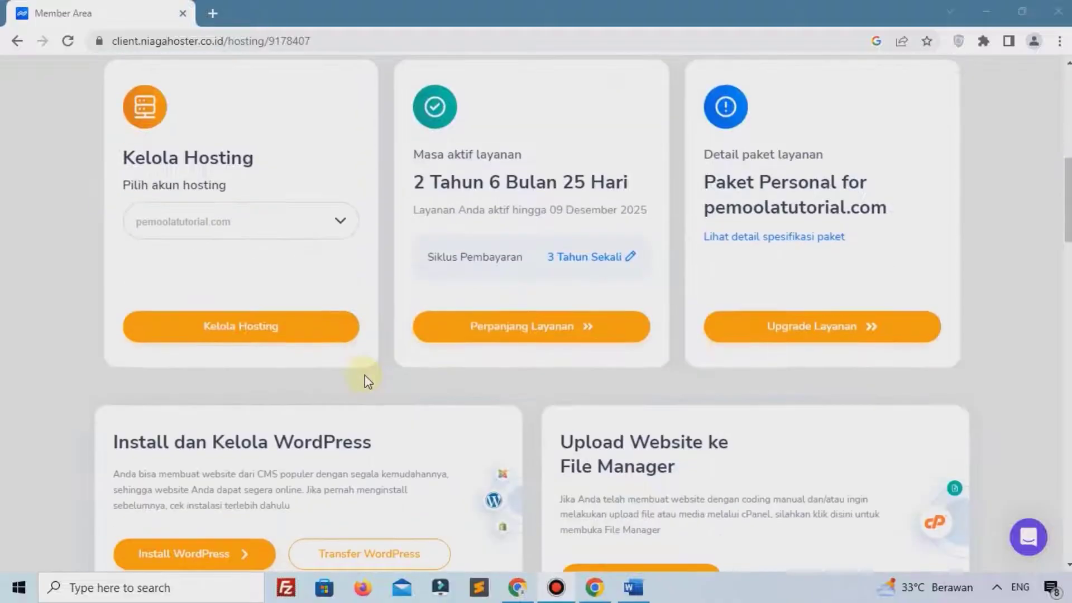
{"action": "scroll", "coordinate": [365, 379], "scroll_direction": "down", "scroll_amount": 7}
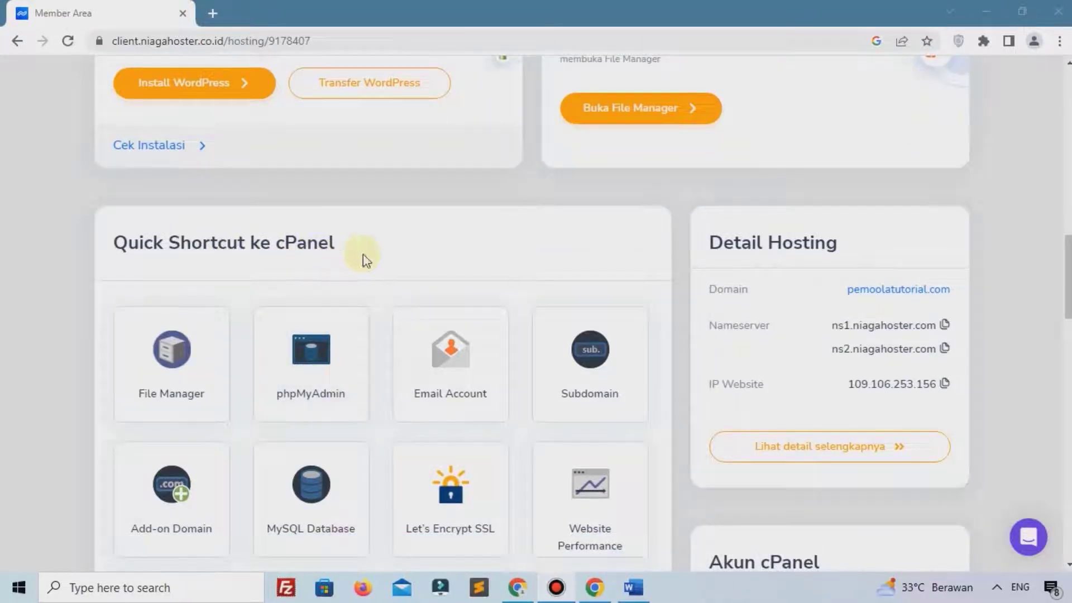
{"action": "scroll", "coordinate": [335, 262], "scroll_direction": "down", "scroll_amount": 7}
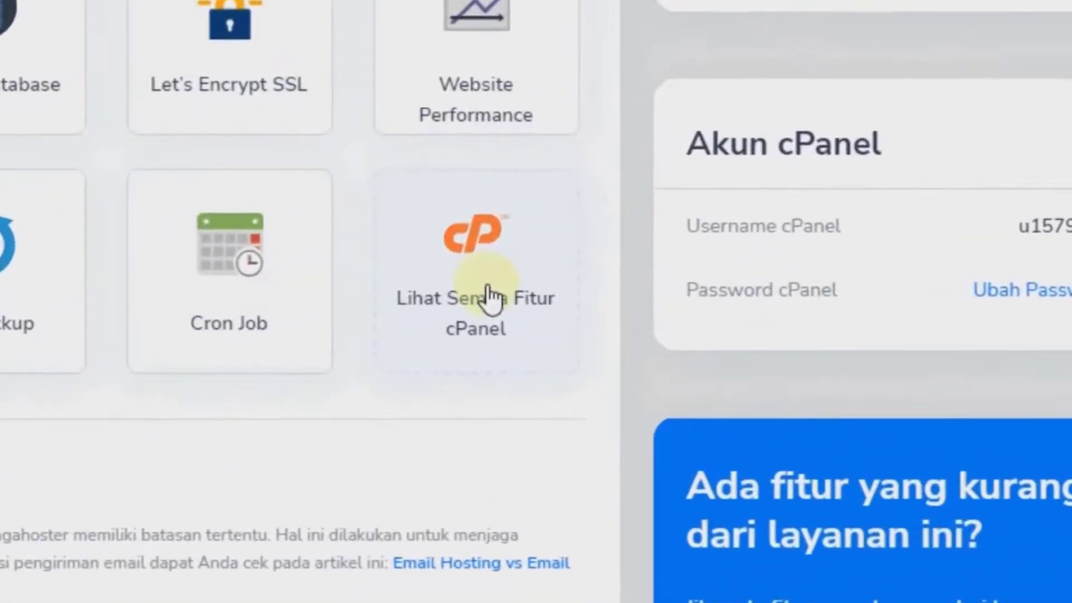
{"action": "left_click", "coordinate": [489, 288]}
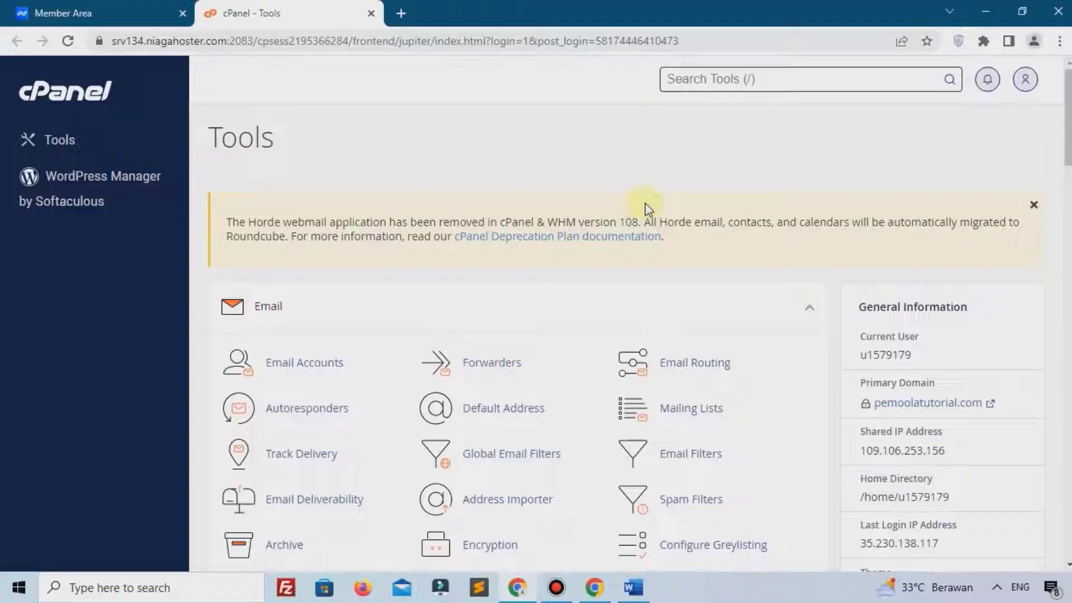
Search the cPanel tools for ssl and open Lets Encrypt SSL
{"action": "left_click", "coordinate": [679, 79]}
{"action": "type", "text": "ssl"}
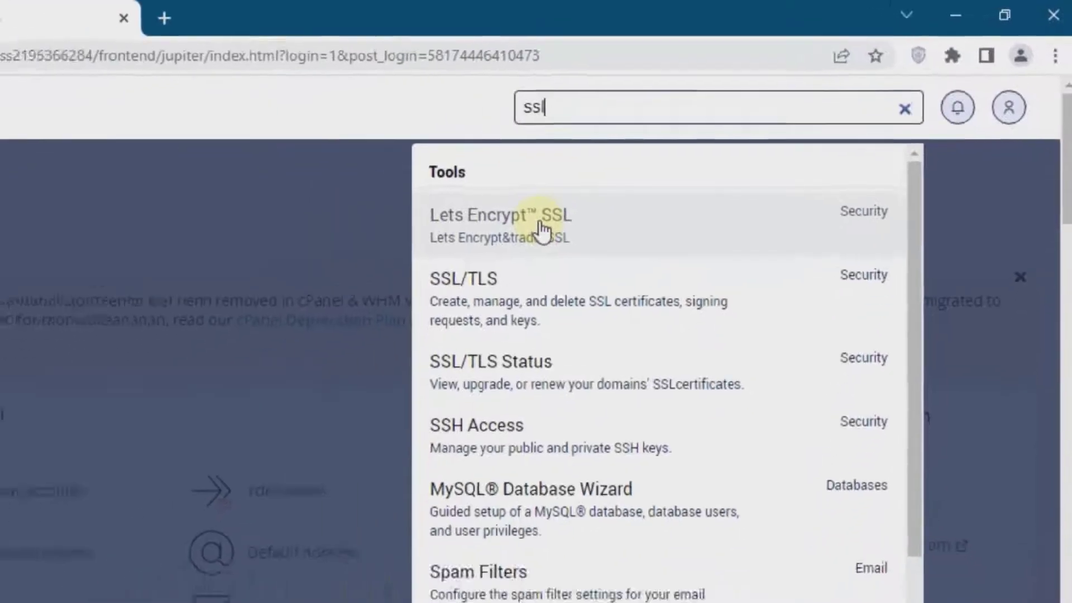
{"action": "left_click", "coordinate": [455, 263]}
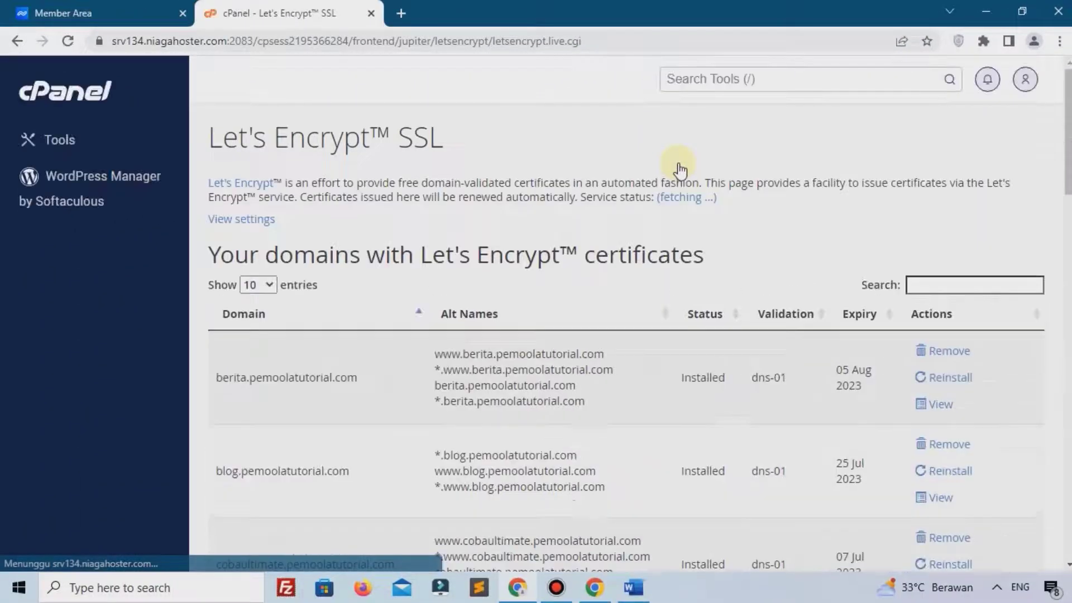
Issue a new Let's Encrypt certificate for the main domain pemoolatutorial.com using the http-01 validation method
{"action": "scroll", "coordinate": [679, 169], "scroll_direction": "down", "scroll_amount": 20}
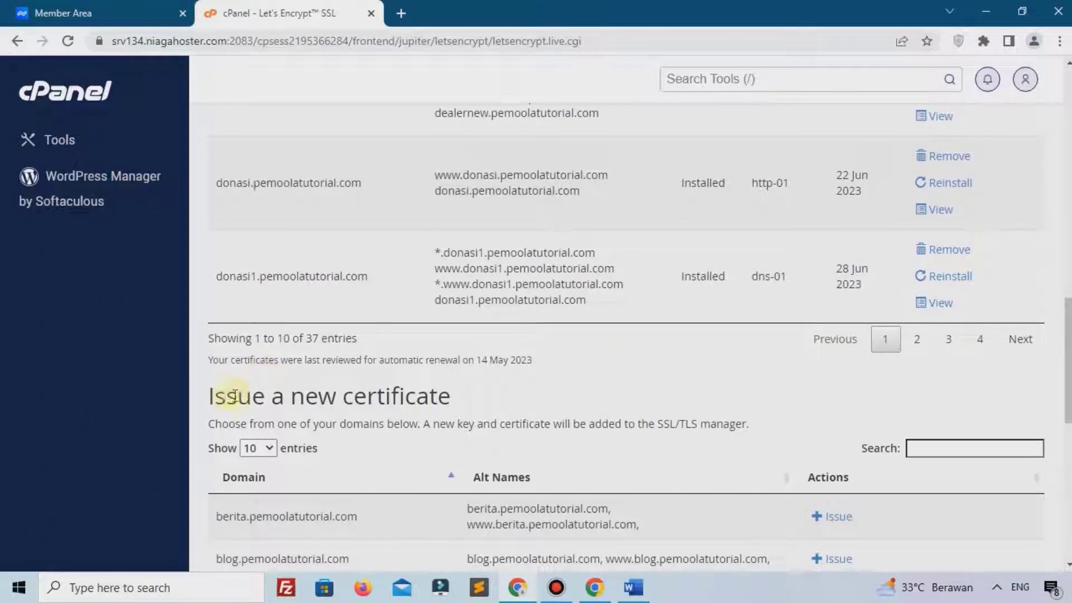
{"action": "left_click_drag", "start_coordinate": [226, 395], "coordinate": [486, 380]}
{"action": "scroll", "coordinate": [480, 377], "scroll_direction": "down", "scroll_amount": 4}
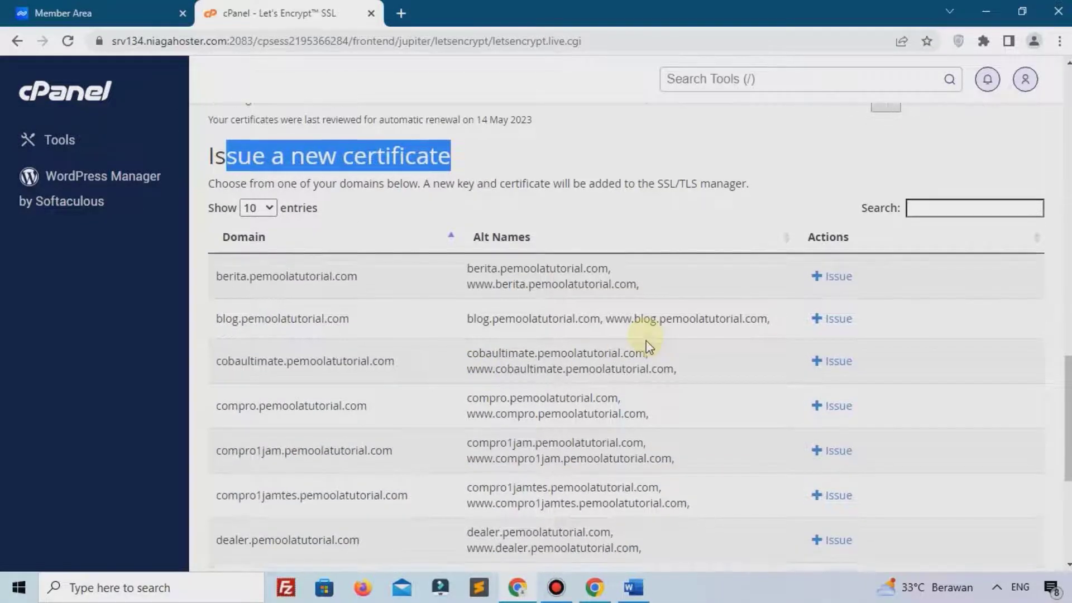
{"action": "scroll", "coordinate": [664, 351], "scroll_direction": "down", "scroll_amount": 5}
{"action": "left_click", "coordinate": [916, 394]}
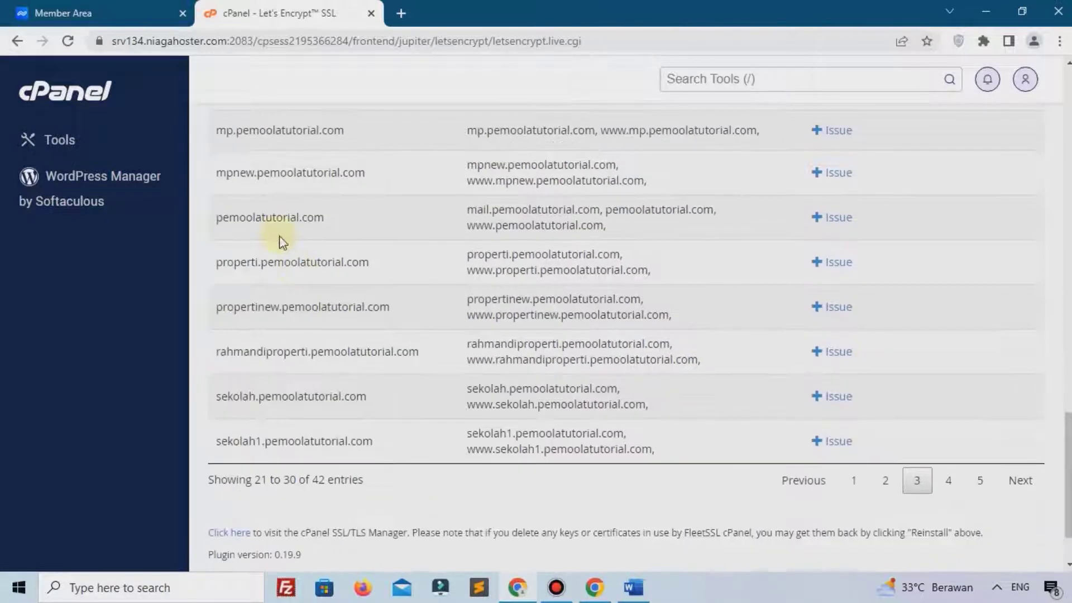
{"action": "scroll", "coordinate": [270, 311], "scroll_direction": "up", "scroll_amount": 3}
{"action": "left_click_drag", "start_coordinate": [195, 373], "coordinate": [343, 382]}
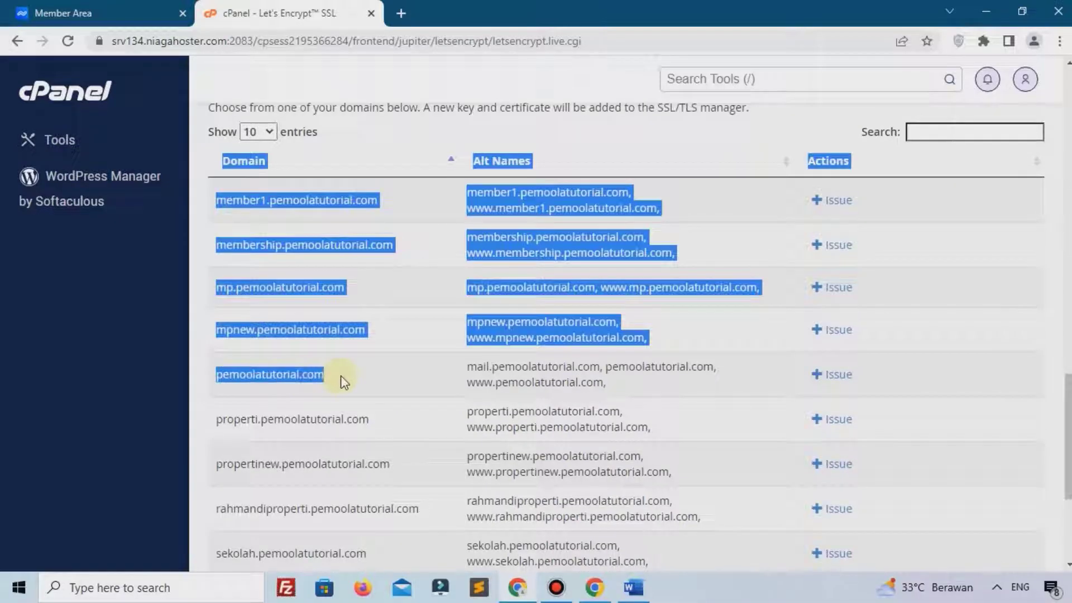
{"action": "left_click", "coordinate": [270, 377]}
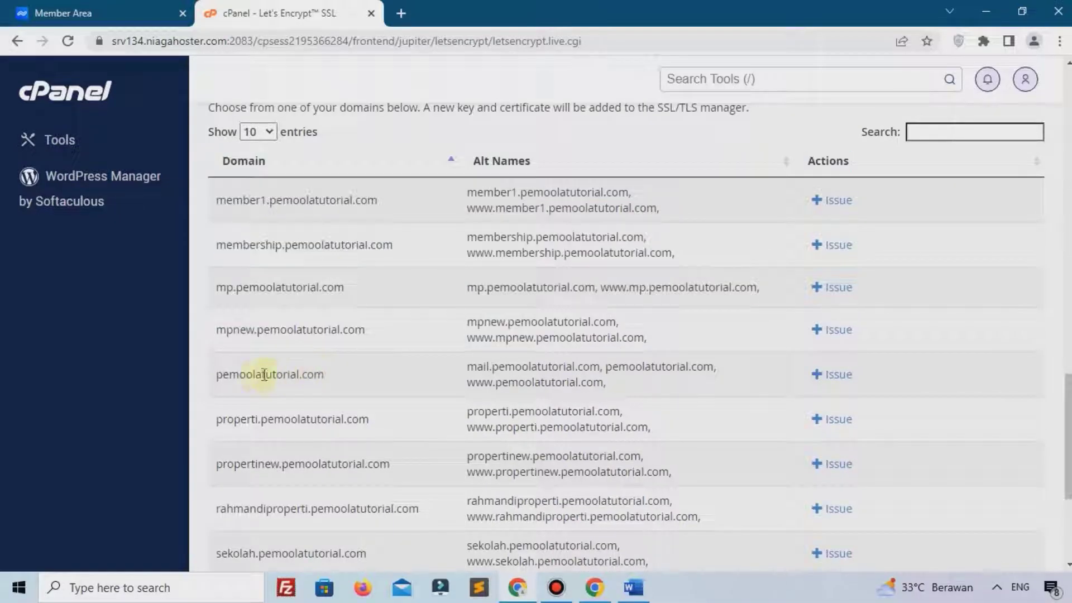
{"action": "left_click", "coordinate": [810, 375]}
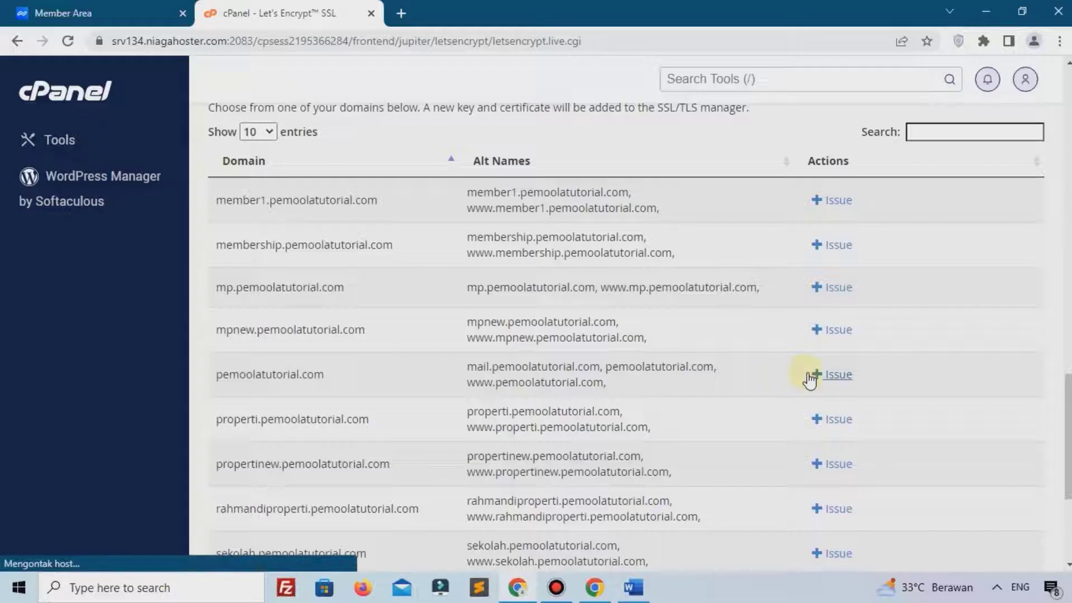
{"action": "scroll", "coordinate": [808, 370], "scroll_direction": "down", "scroll_amount": 4}
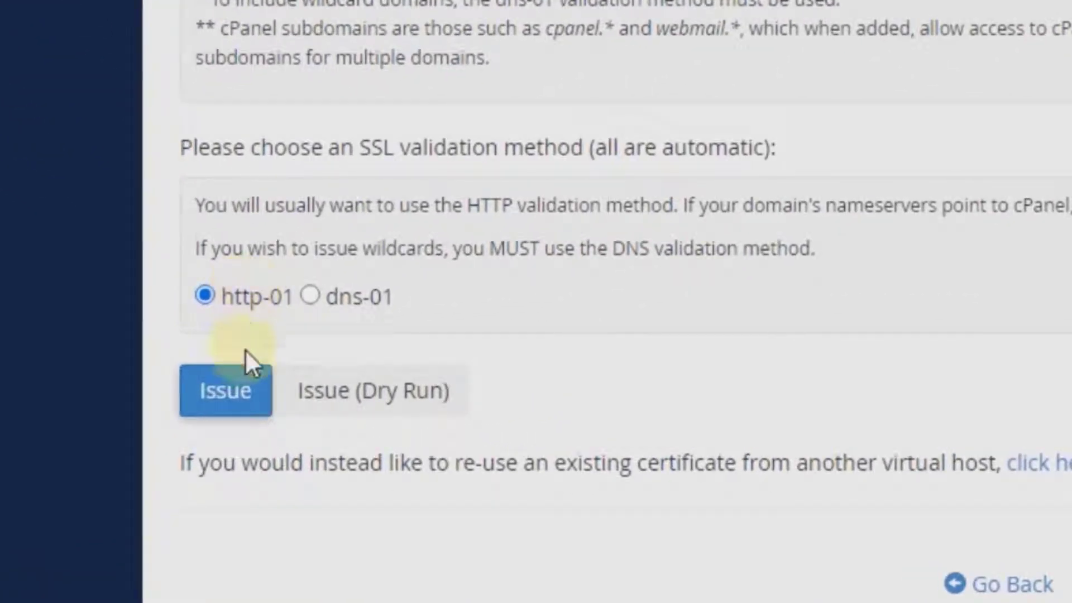
{"action": "left_click", "coordinate": [244, 403]}
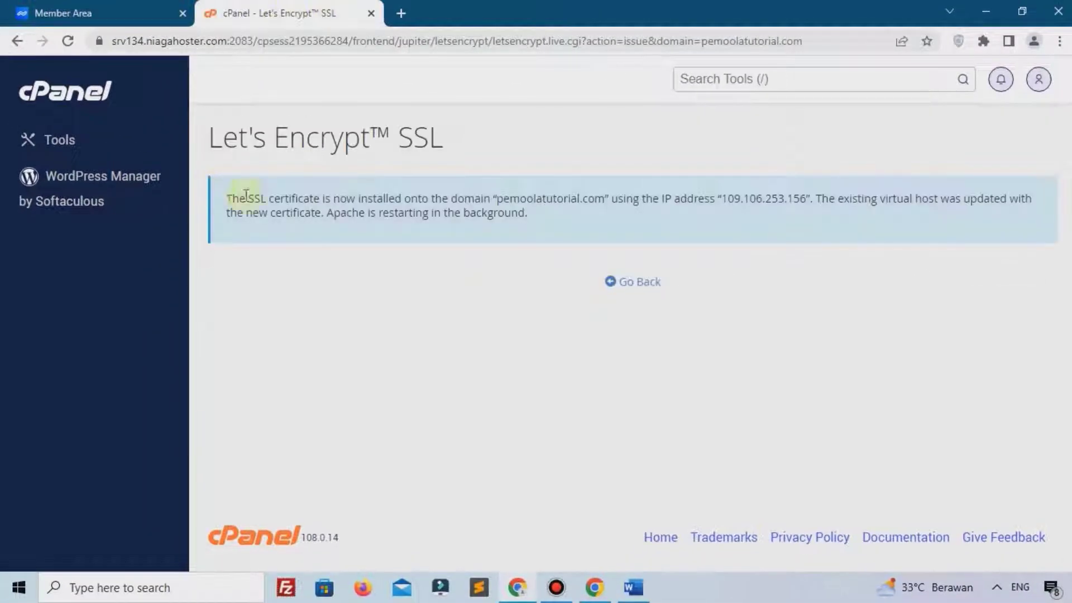
{"action": "left_click_drag", "start_coordinate": [226, 198], "coordinate": [547, 219]}
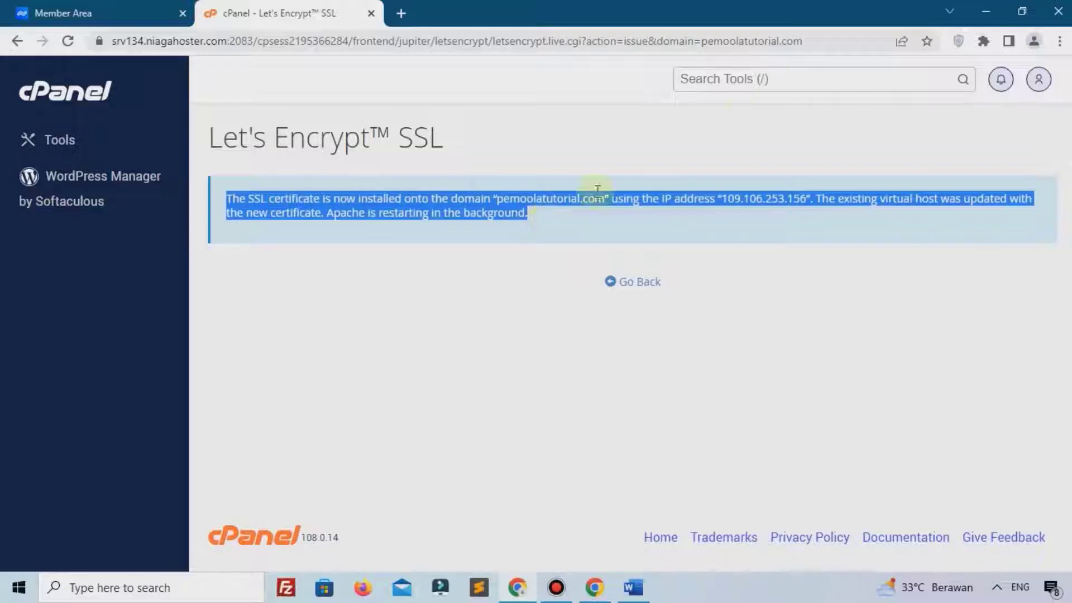
Search the cPanel tools for sof, open Softaculous Apps Installer and start a WordPress installation
{"action": "left_click", "coordinate": [760, 89]}
{"action": "type", "text": "sof"}
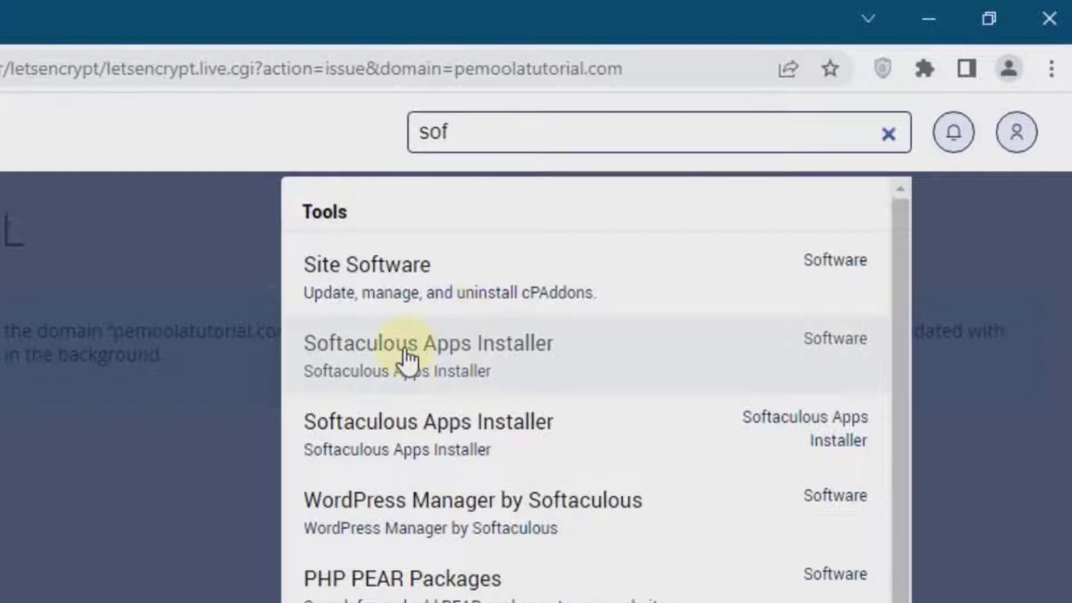
{"action": "left_click", "coordinate": [517, 373]}
{"action": "scroll", "coordinate": [335, 279], "scroll_direction": "down", "scroll_amount": 3}
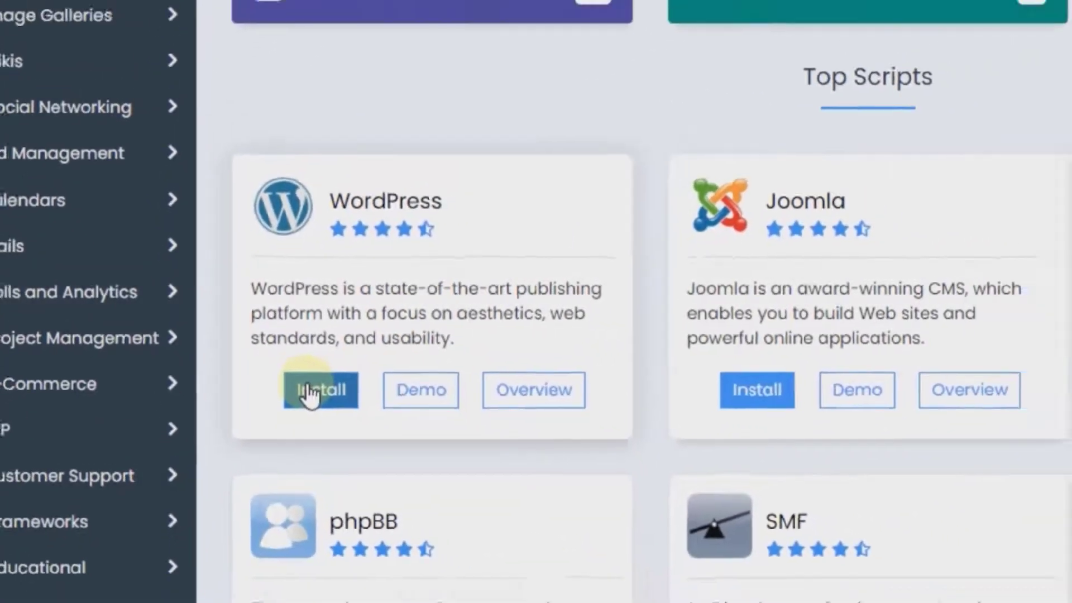
{"action": "left_click", "coordinate": [336, 407]}
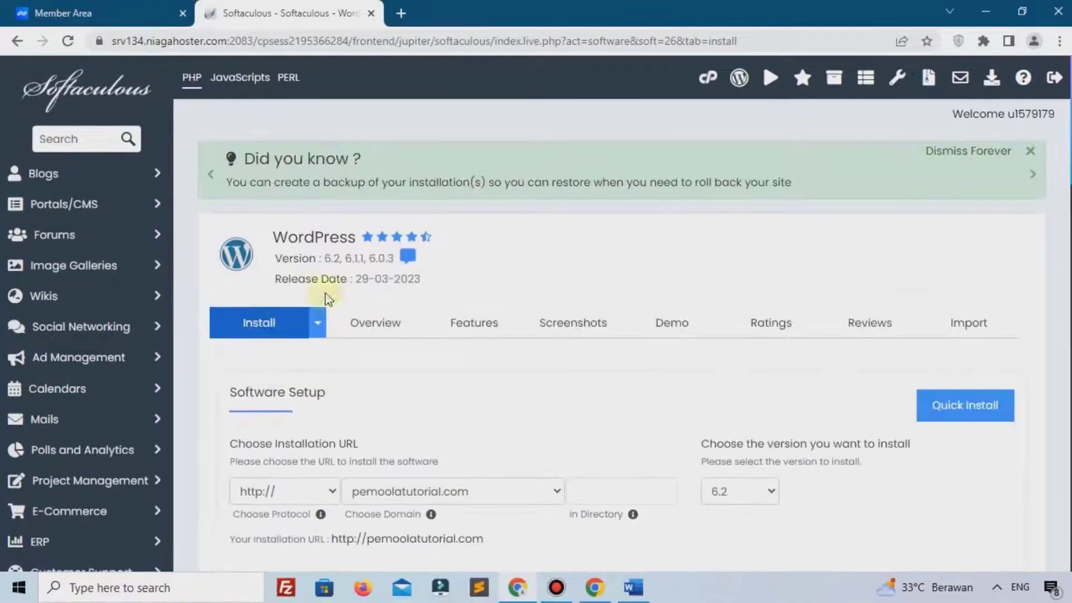
{"action": "scroll", "coordinate": [391, 291], "scroll_direction": "down", "scroll_amount": 3}
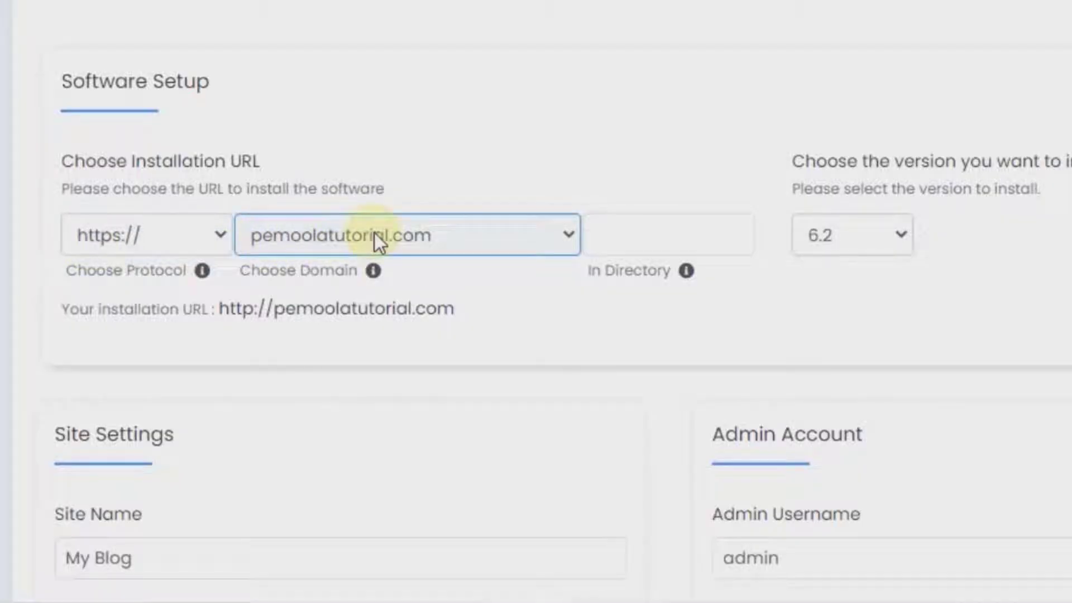
{"action": "left_click", "coordinate": [650, 241]}
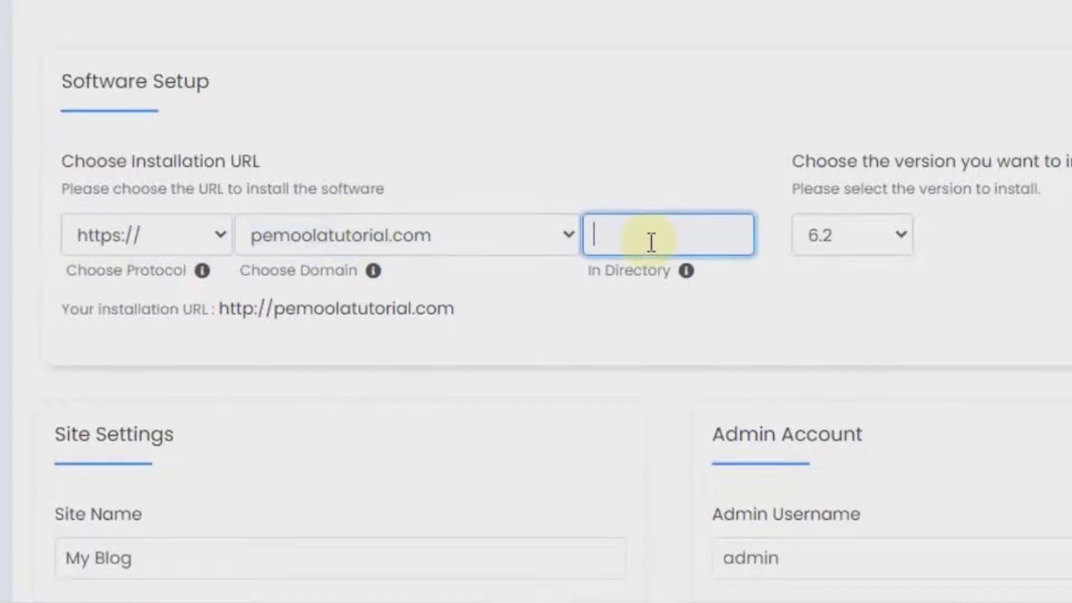
{"action": "type", "text": "wp"}
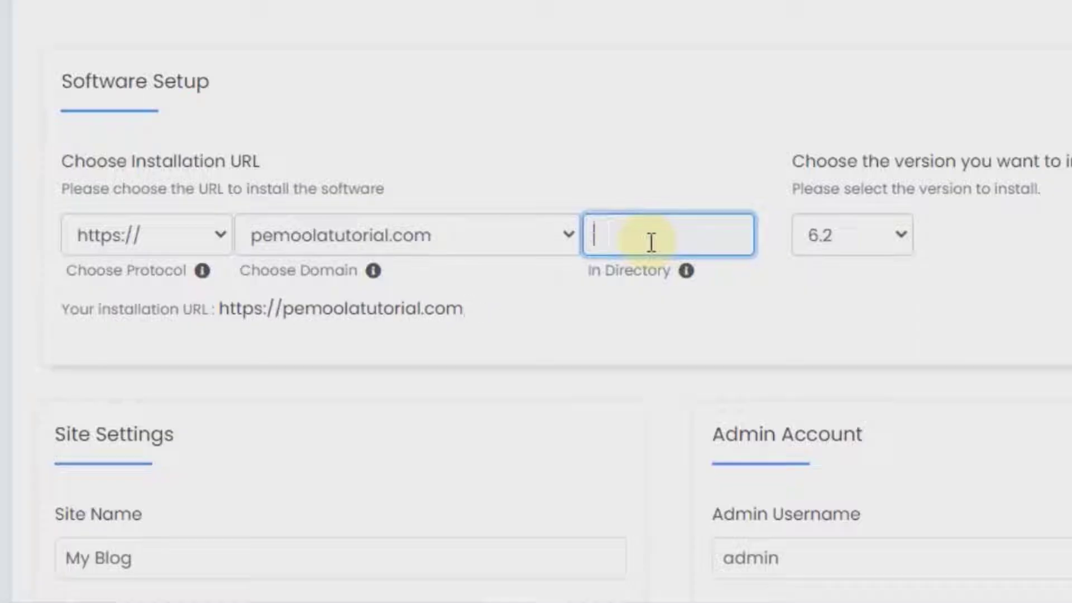
{"action": "left_click", "coordinate": [879, 244]}
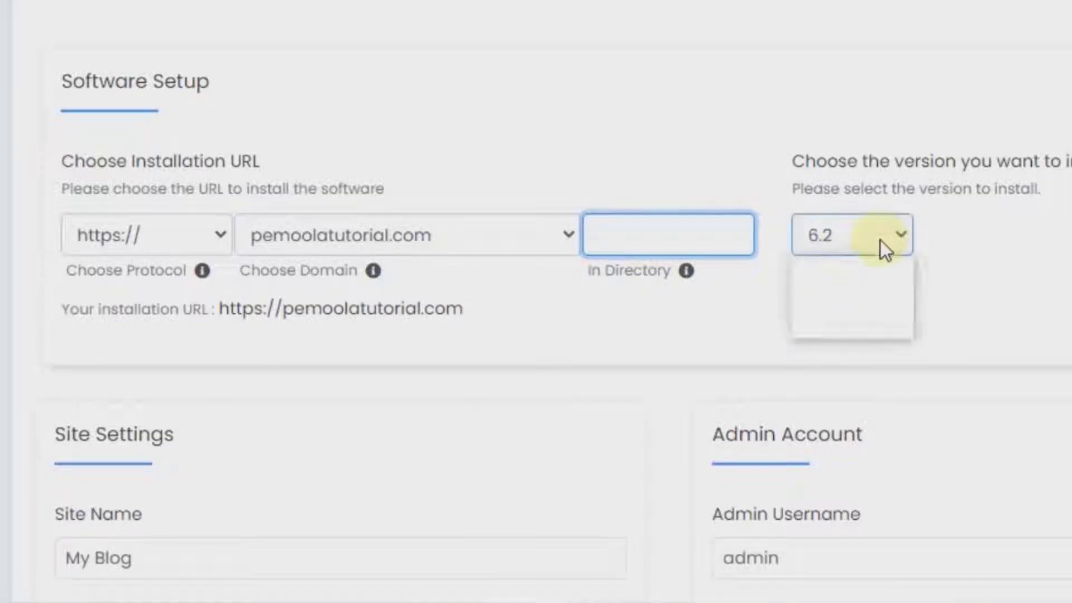
{"action": "left_click", "coordinate": [860, 272]}
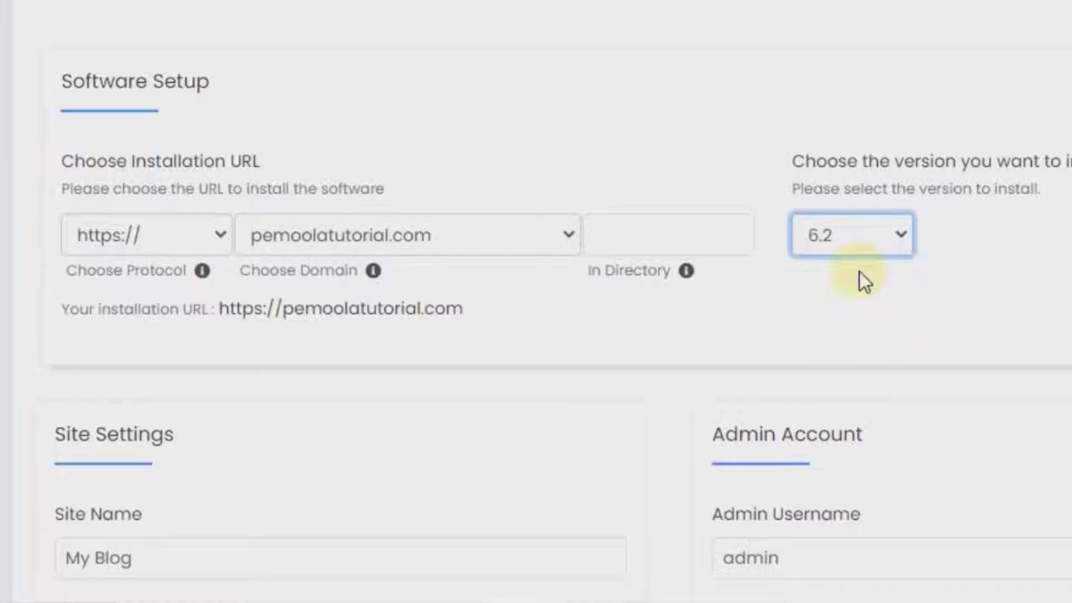
Set the site name to Keripik Ubi Renyah and the site description to Menjual Keripik Ubi Dengan Harga Murah
{"action": "scroll", "coordinate": [861, 280], "scroll_direction": "down", "scroll_amount": 5}
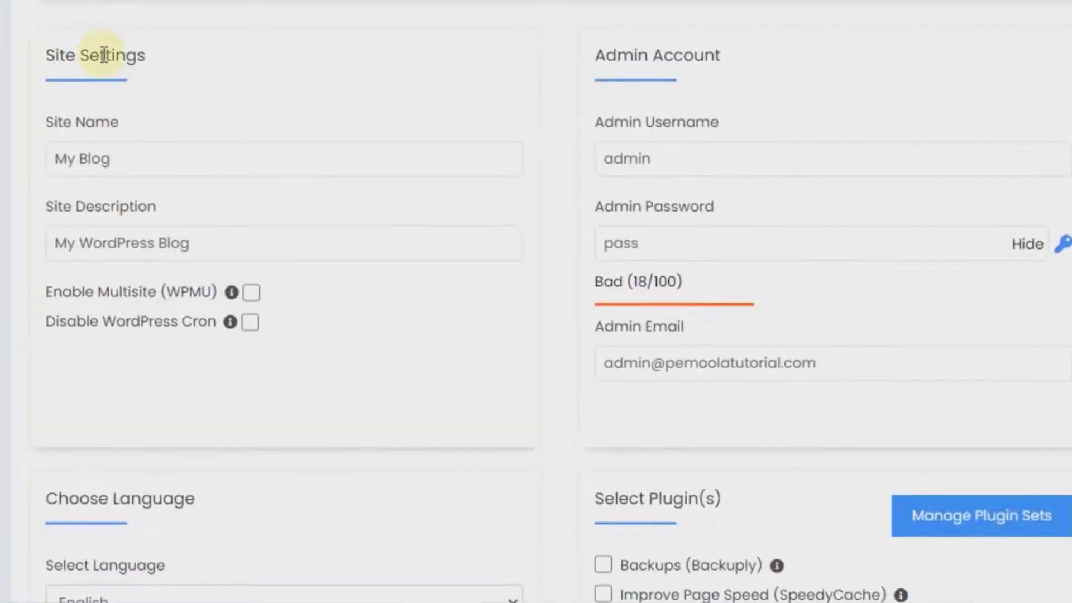
{"action": "left_click", "coordinate": [141, 271]}
{"action": "left_click", "coordinate": [210, 239]}
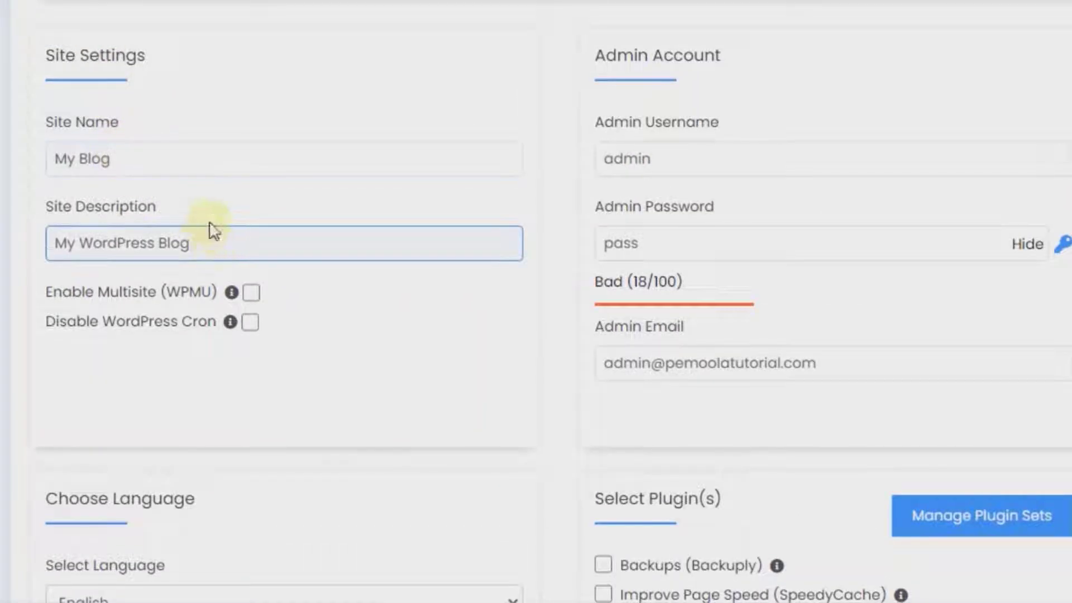
{"action": "left_click", "coordinate": [187, 163]}
{"action": "key", "text": "ctrl+a"}
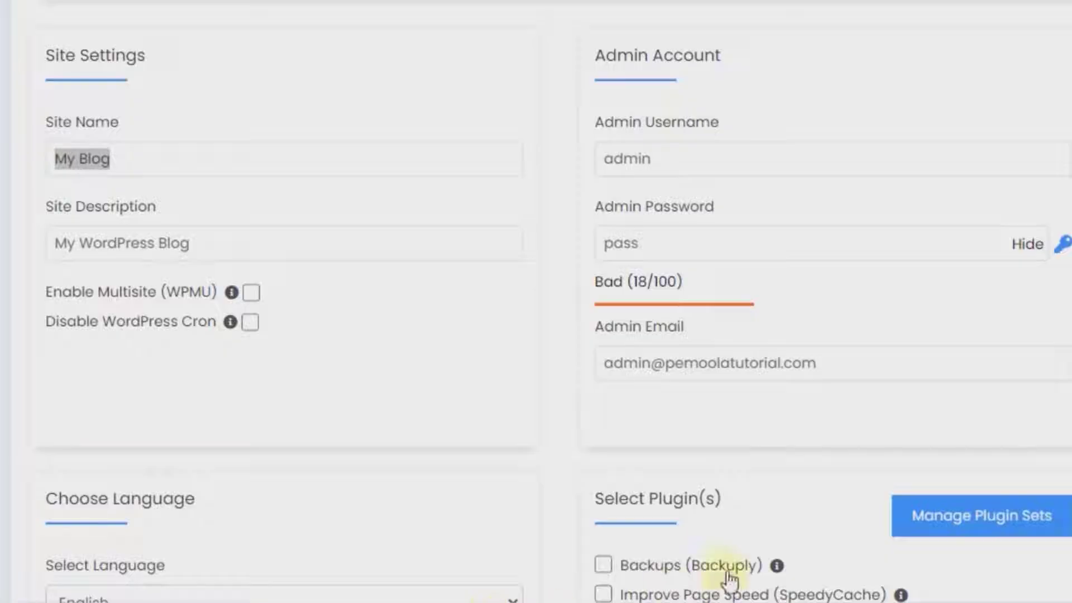
{"action": "triple_click", "coordinate": [162, 161]}
{"action": "type", "text": "K"}
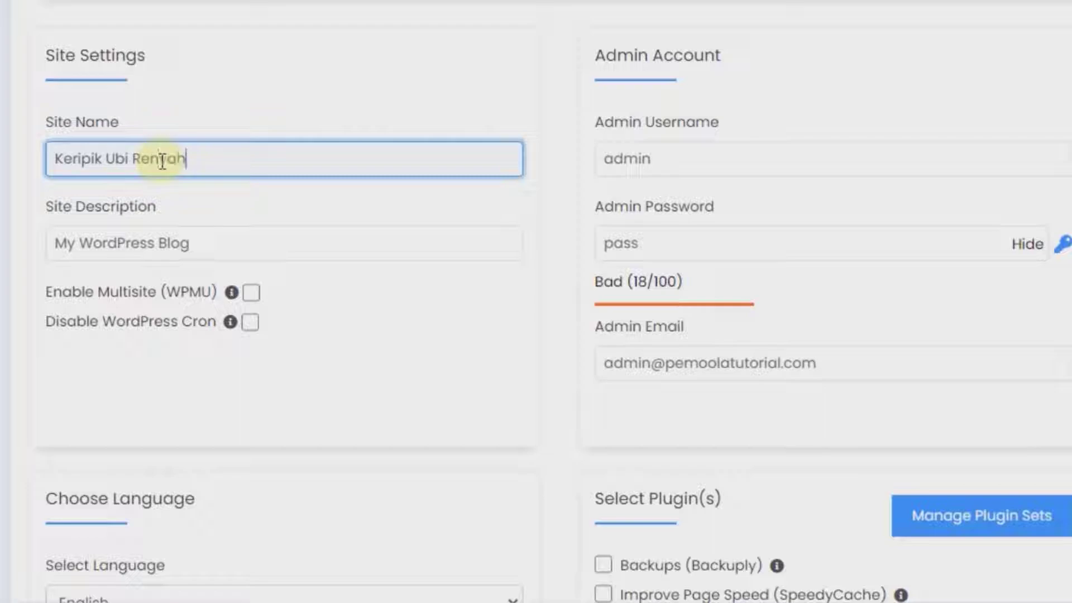
{"action": "type", "text": "eripik Ubi Renyah"}
{"action": "triple_click", "coordinate": [104, 244]}
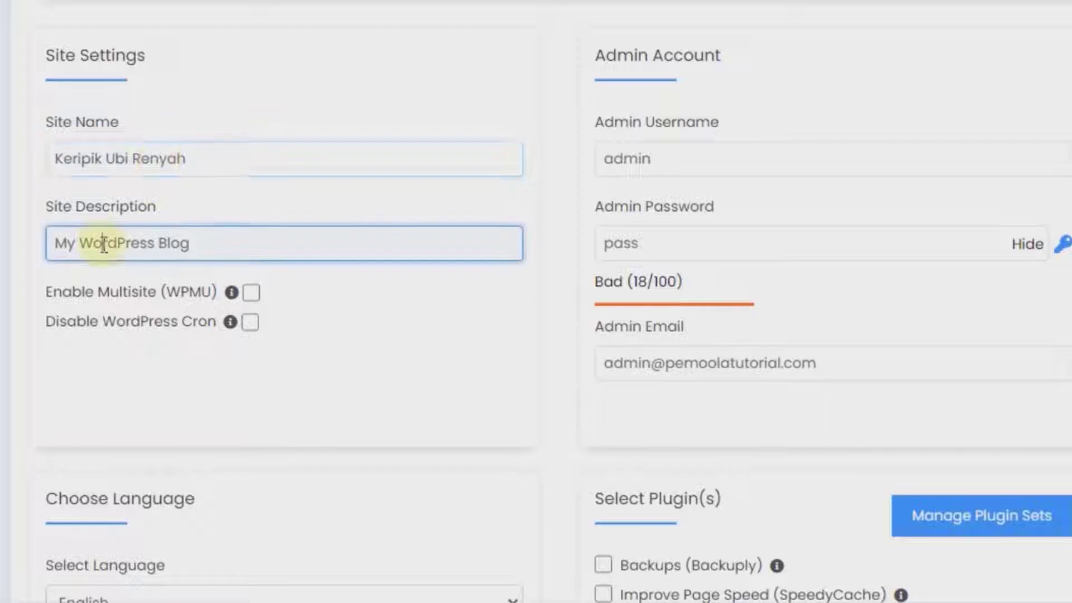
{"action": "type", "text": "M"}
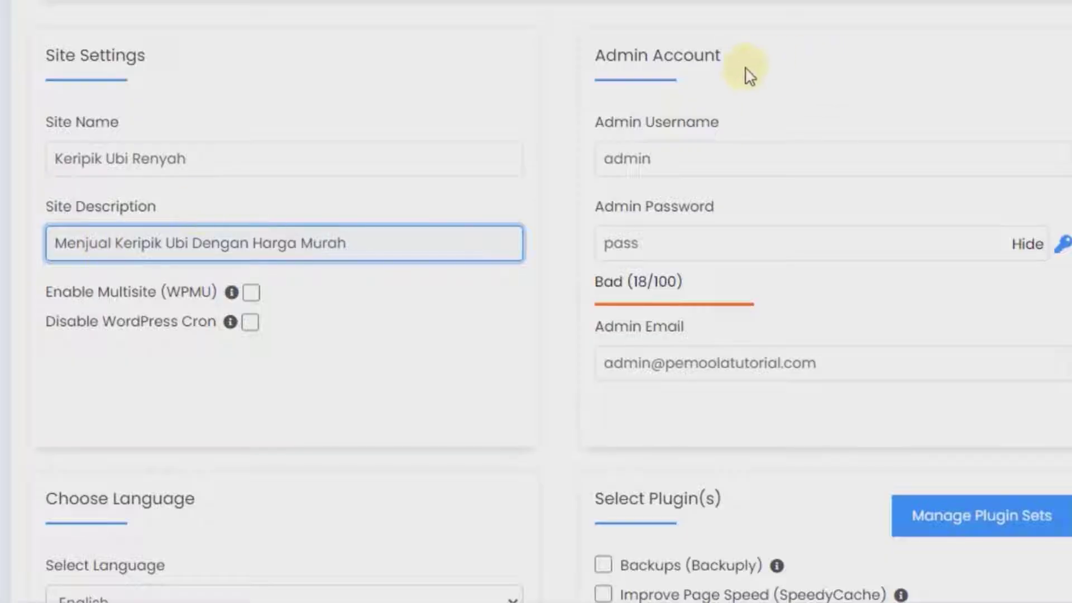
Replace the default admin username with the site owner's own username
{"action": "left_click", "coordinate": [653, 154]}
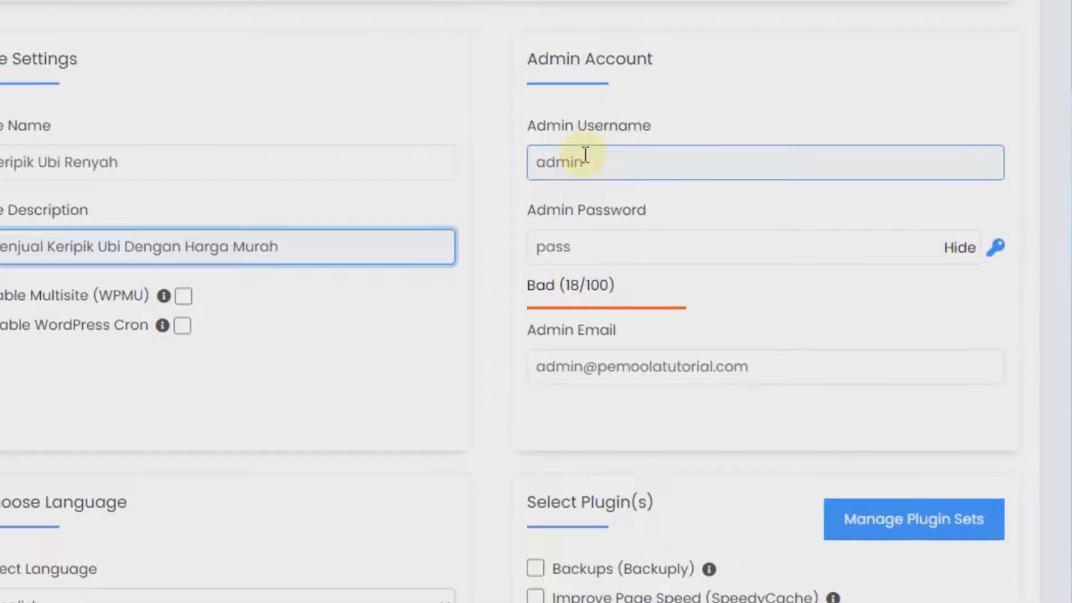
{"action": "left_click", "coordinate": [575, 238]}
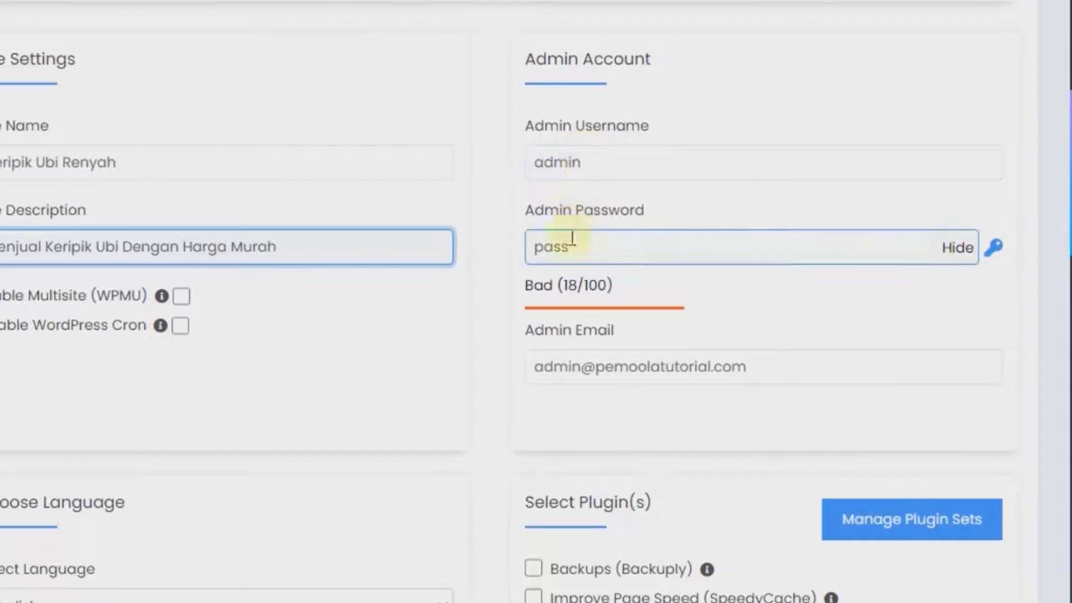
{"action": "left_click", "coordinate": [571, 355]}
{"action": "left_click", "coordinate": [626, 165]}
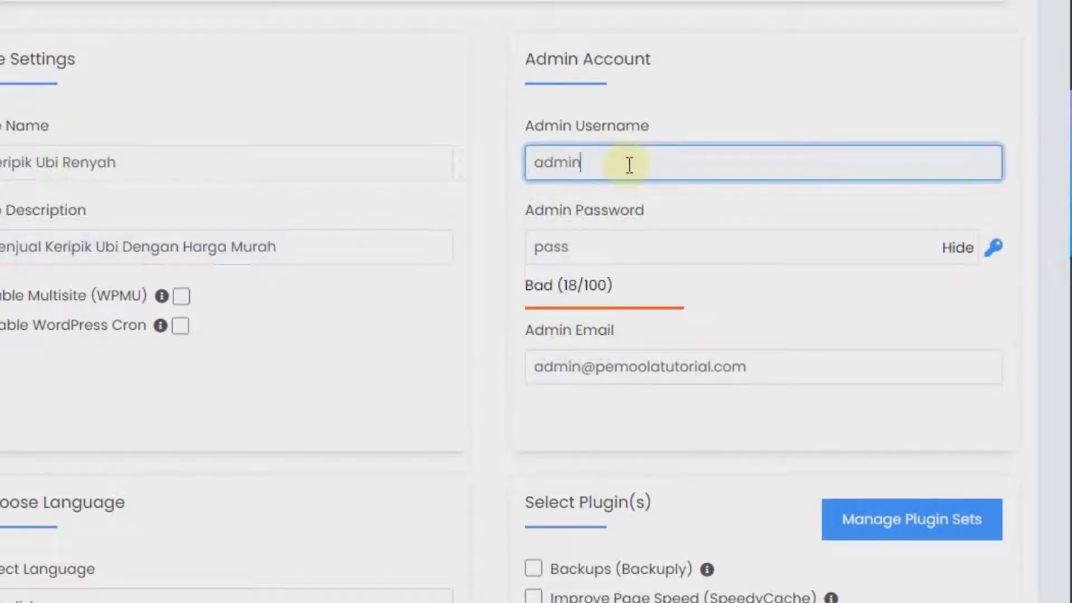
{"action": "key", "text": "ctrl+a"}
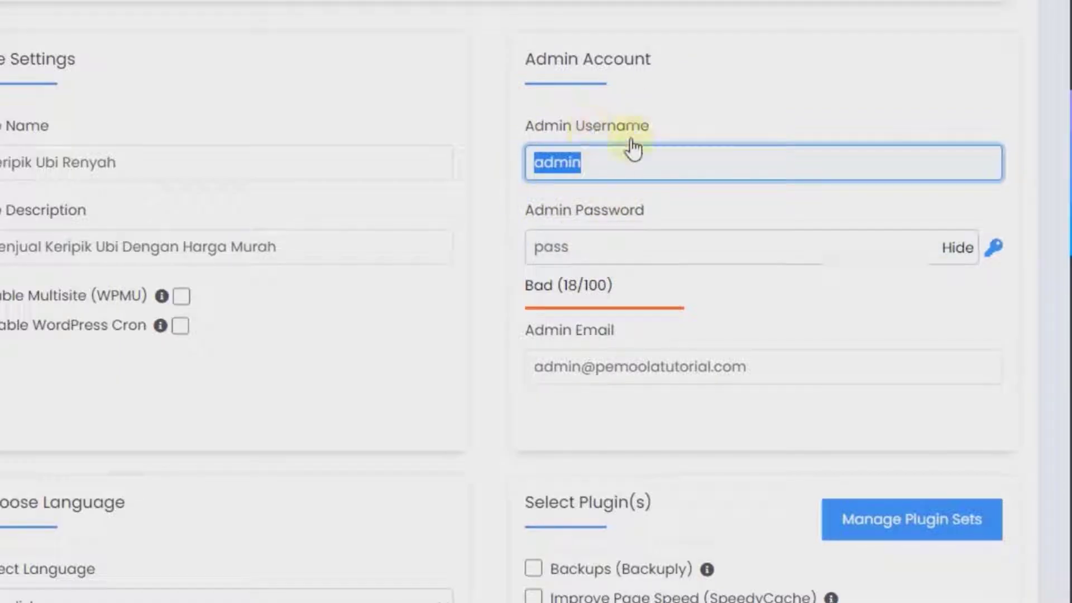
{"action": "type", "text": "ro"}
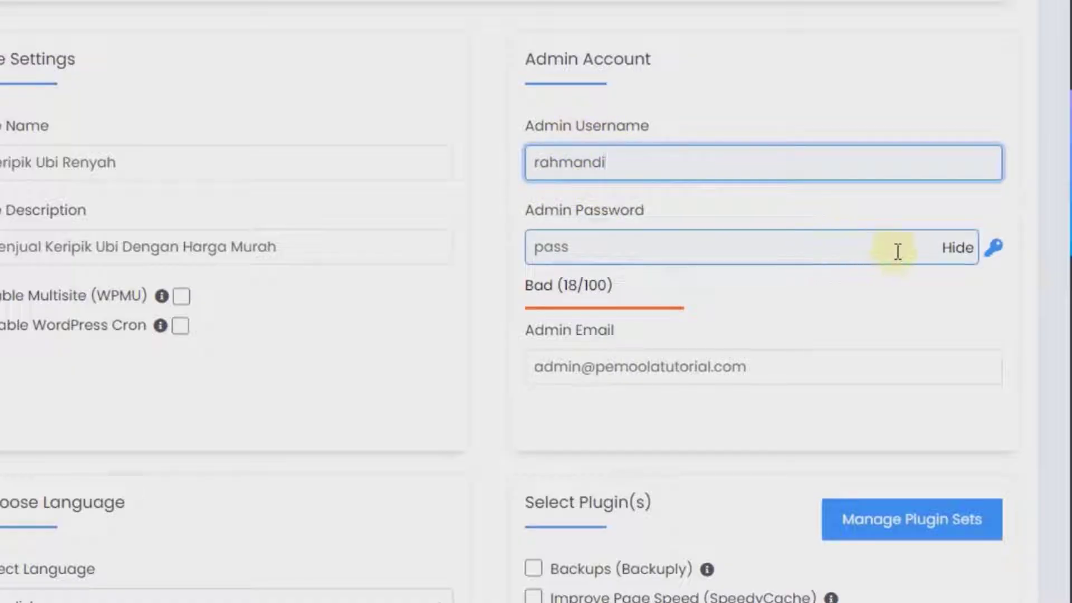
Generate a random admin password, hide its characters and keep the preset admin email
{"action": "left_click", "coordinate": [960, 237]}
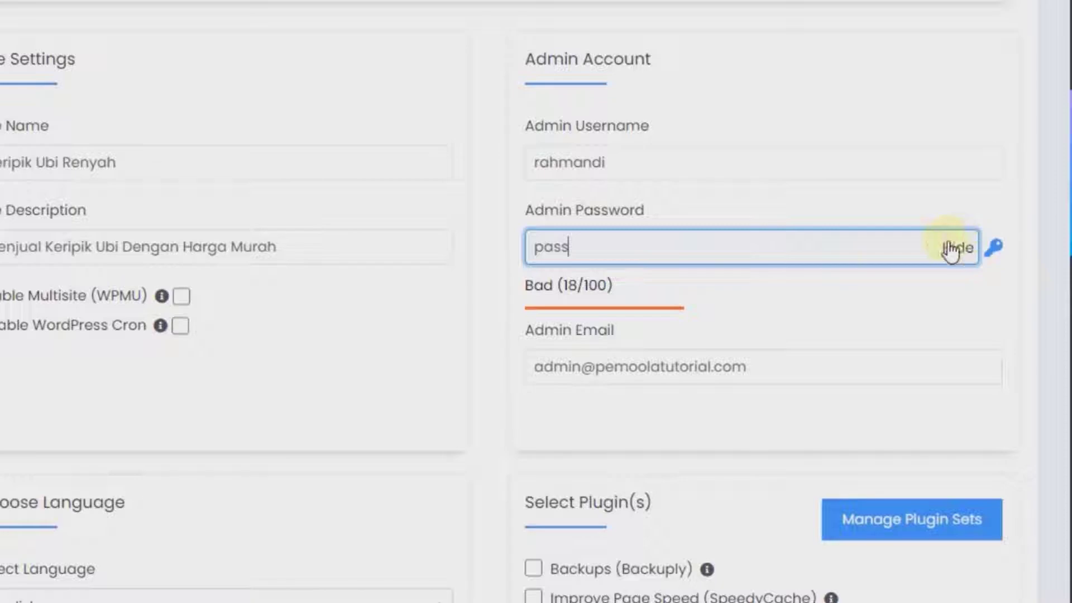
{"action": "left_click", "coordinate": [993, 247]}
{"action": "left_click", "coordinate": [859, 251]}
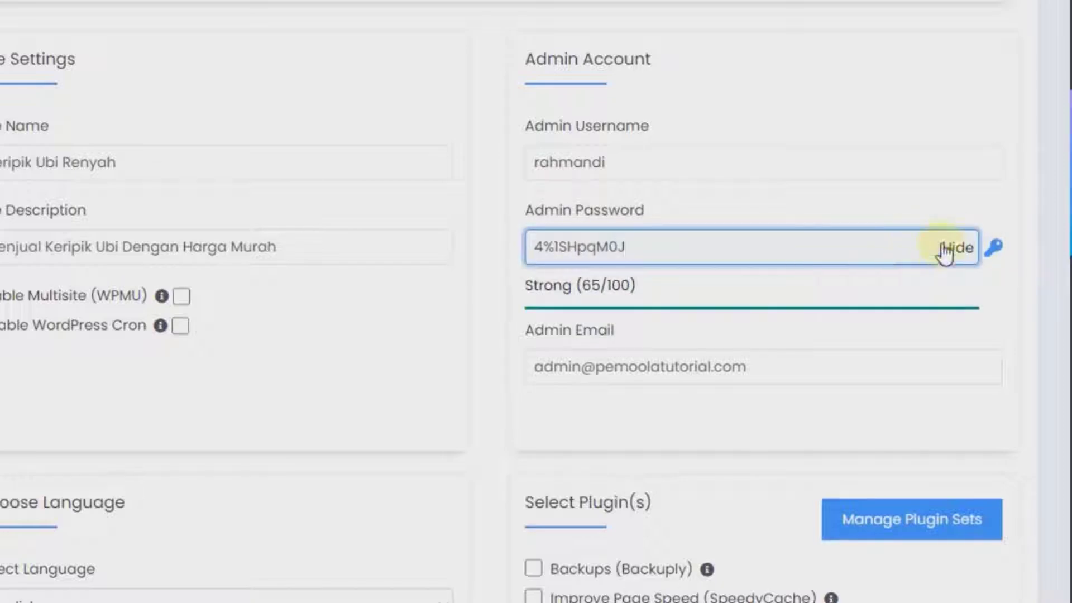
{"action": "left_click_drag", "start_coordinate": [942, 252], "coordinate": [815, 258]}
{"action": "left_click", "coordinate": [875, 249]}
{"action": "scroll", "coordinate": [875, 249], "scroll_direction": "down", "scroll_amount": 4}
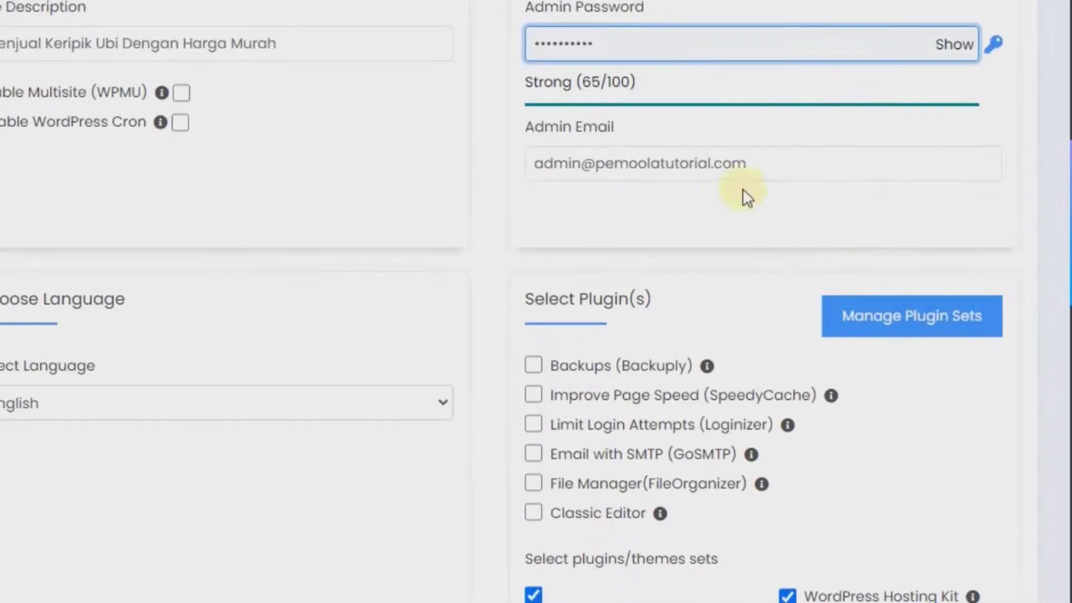
{"action": "left_click", "coordinate": [562, 162]}
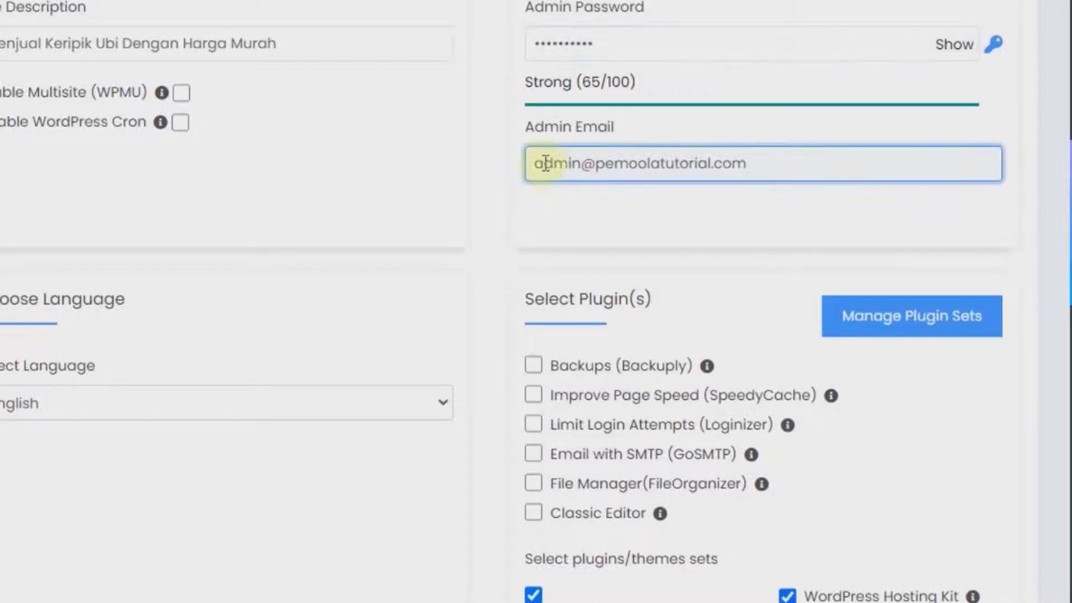
{"action": "left_click_drag", "start_coordinate": [543, 163], "coordinate": [842, 129]}
{"action": "left_click", "coordinate": [638, 163]}
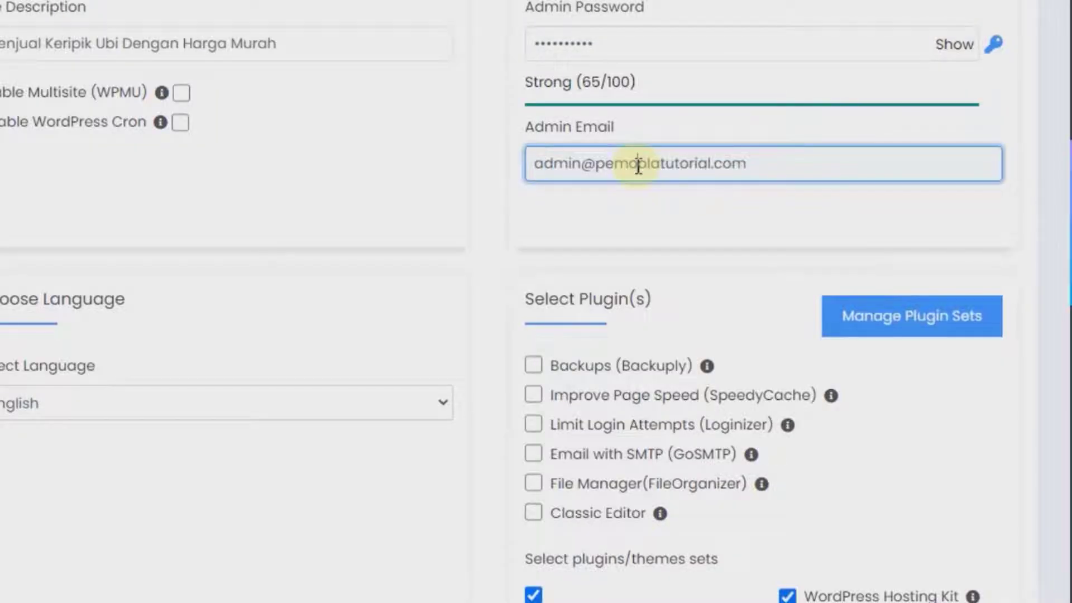
Set the WordPress installation language to Indonesian
{"action": "left_click", "coordinate": [52, 405]}
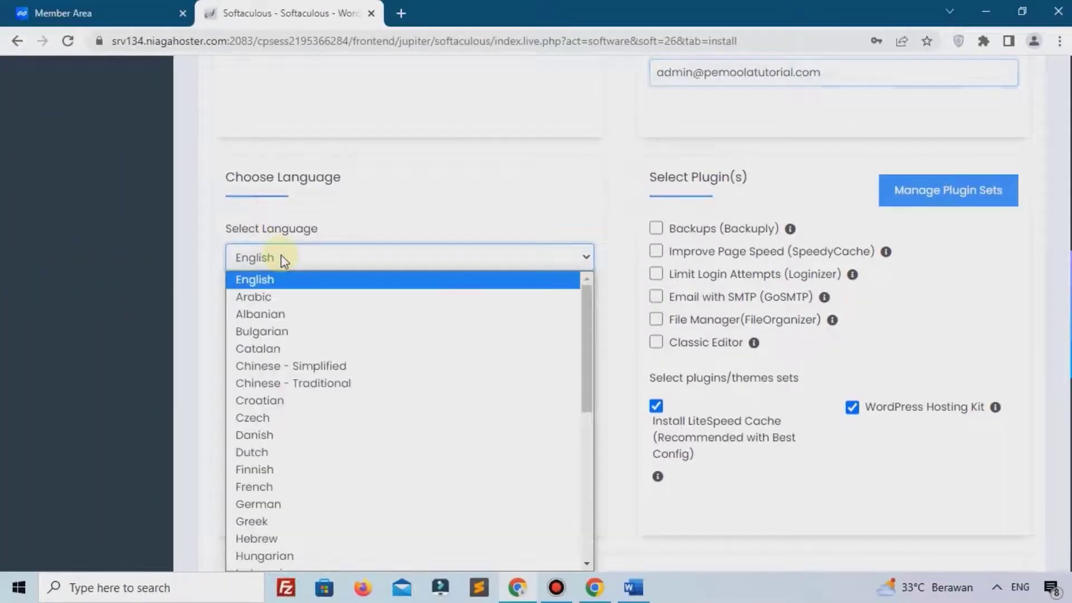
{"action": "scroll", "coordinate": [273, 429], "scroll_direction": "down", "scroll_amount": 5}
{"action": "left_click", "coordinate": [279, 434]}
Install WordPress with the default theme and save the admin login in the browser
{"action": "scroll", "coordinate": [559, 257], "scroll_direction": "down", "scroll_amount": 10}
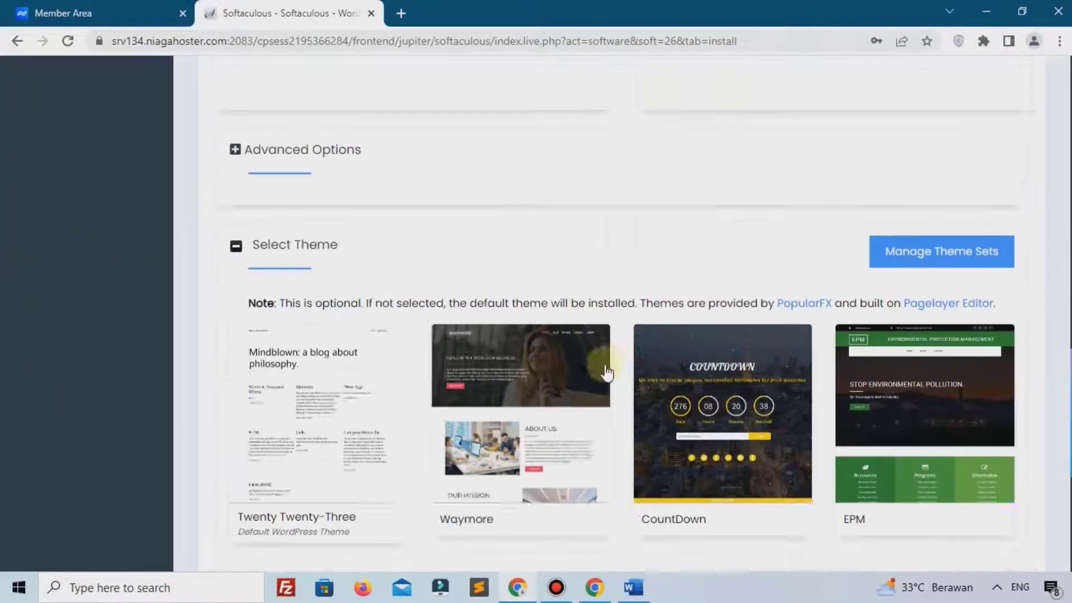
{"action": "left_click", "coordinate": [628, 430]}
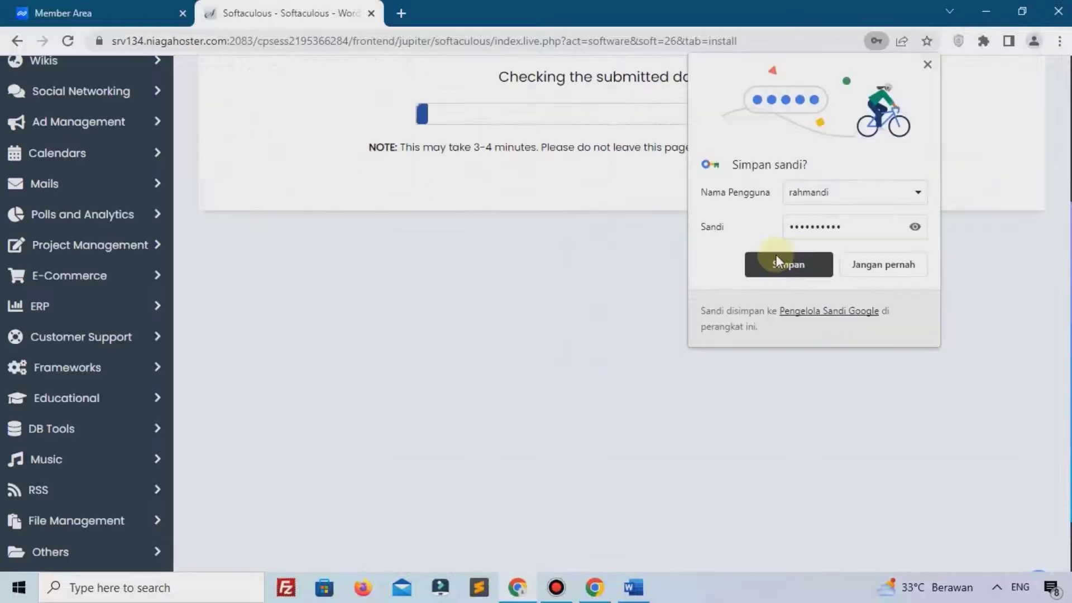
{"action": "left_click", "coordinate": [776, 258]}
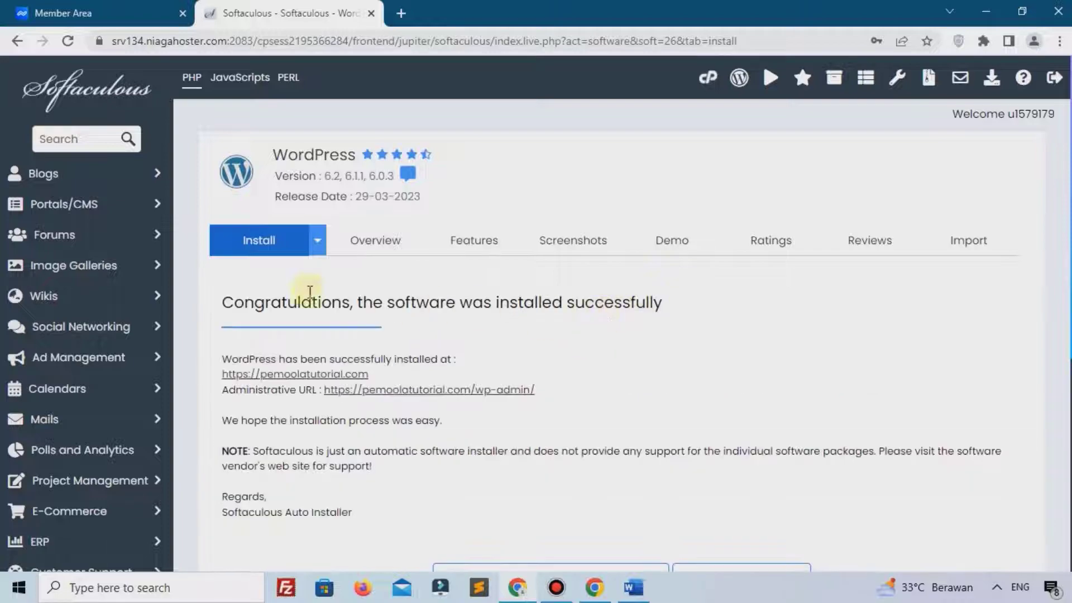
Open the newly installed site pemoolatutorial.com and its wp-admin dashboard from the installation result
{"action": "left_click_drag", "start_coordinate": [279, 293], "coordinate": [527, 294]}
{"action": "scroll", "coordinate": [391, 296], "scroll_direction": "down", "scroll_amount": 2}
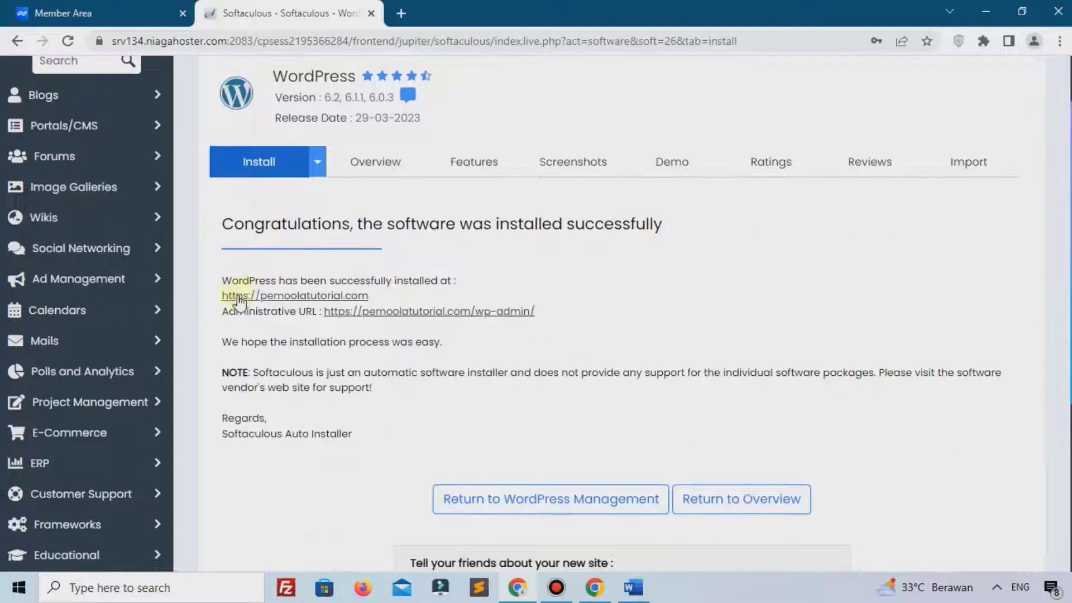
{"action": "left_click", "coordinate": [248, 297]}
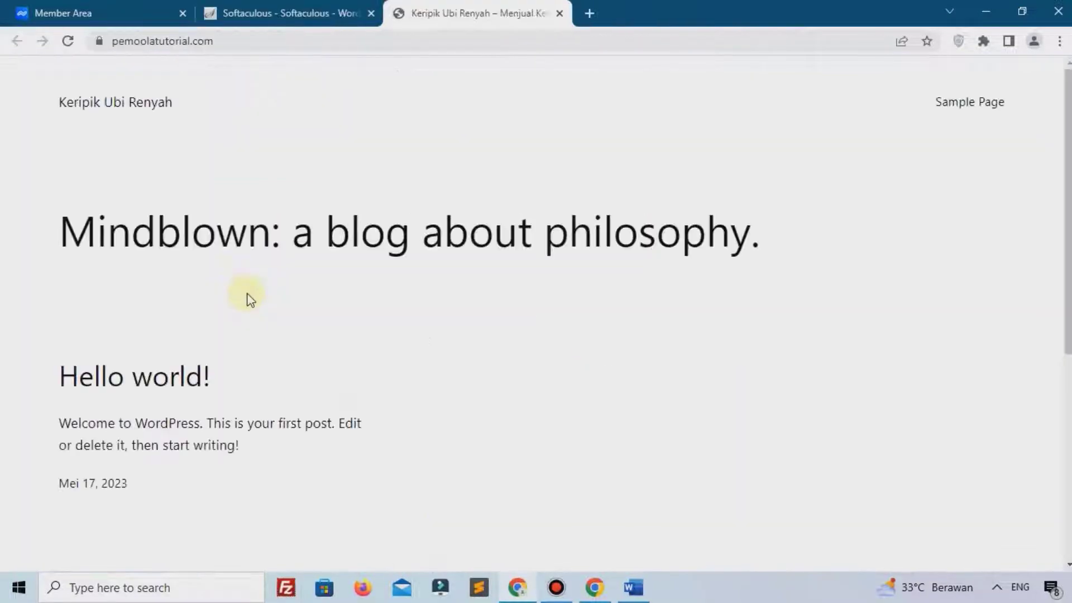
{"action": "left_click", "coordinate": [335, 11]}
{"action": "left_click", "coordinate": [372, 310]}
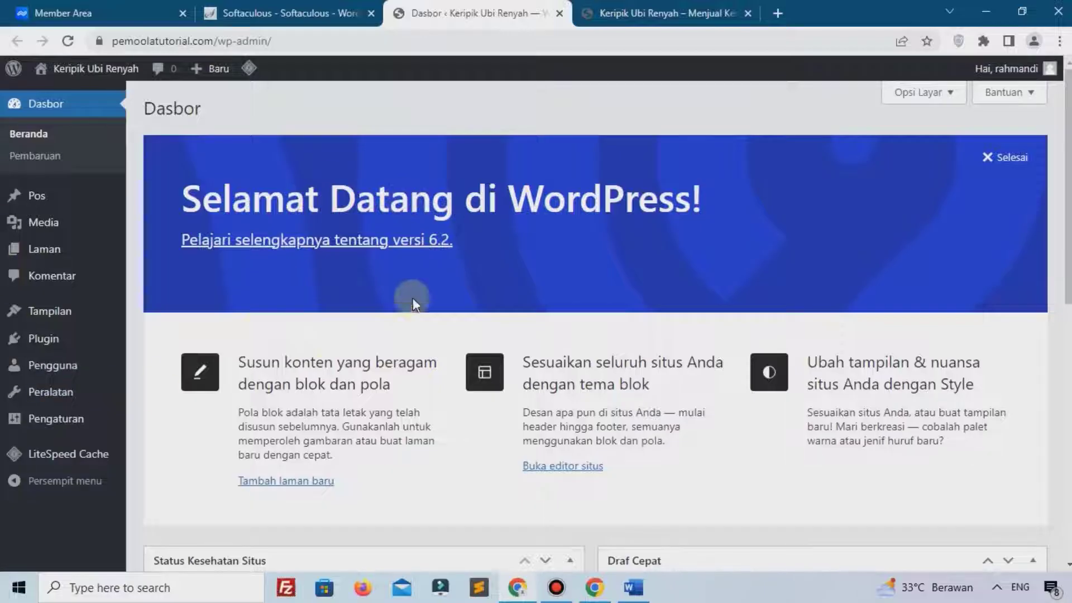
Close the Softaculous and Member Area pages, keeping the WordPress dashboard and the site open
{"action": "left_click", "coordinate": [358, 15]}
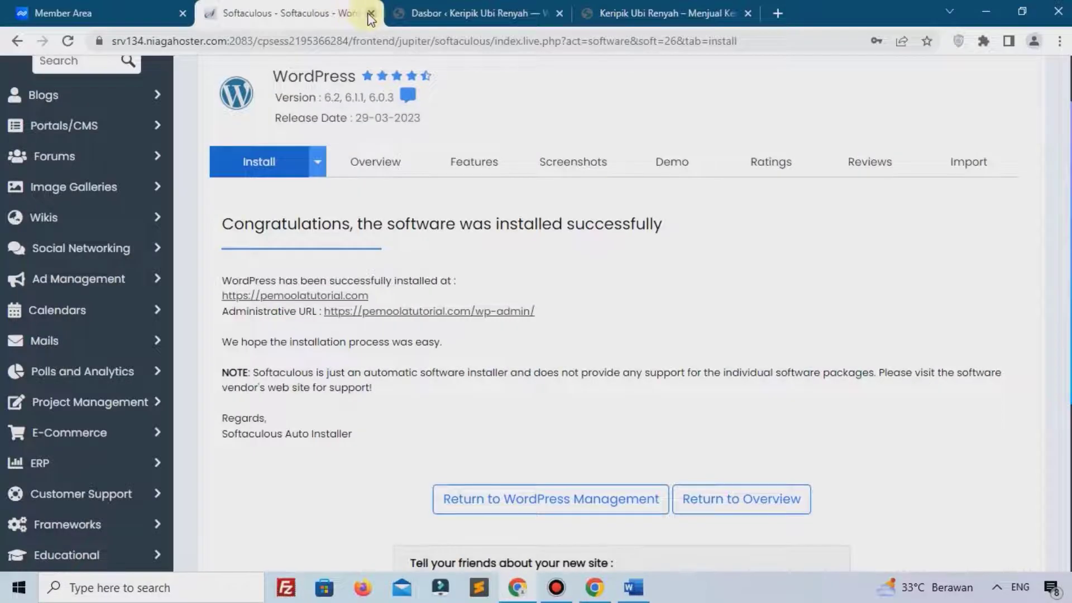
{"action": "left_click", "coordinate": [371, 15]}
{"action": "left_click", "coordinate": [162, 14]}
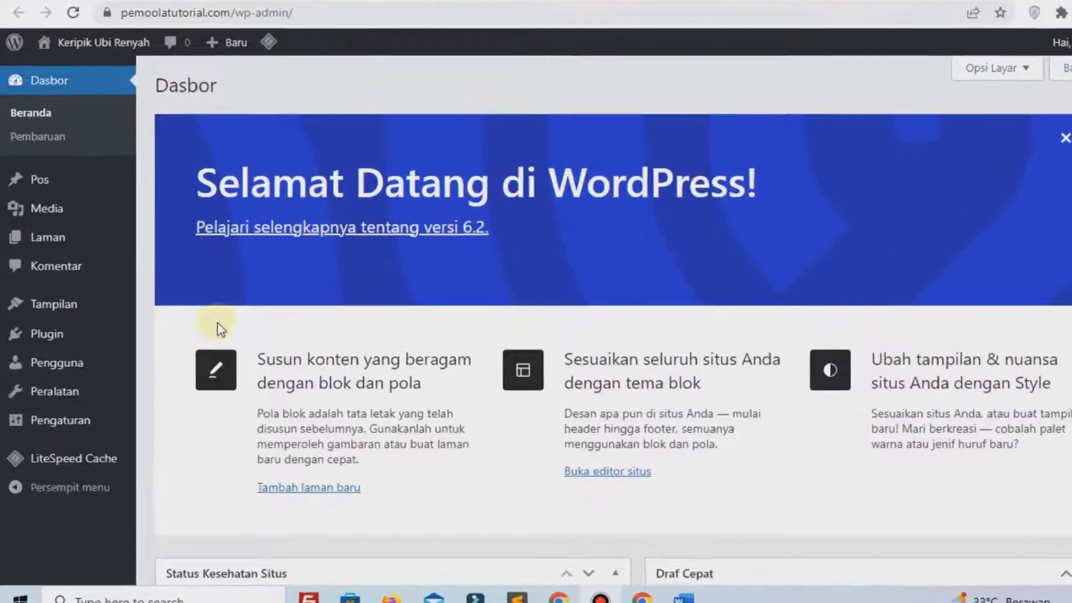
Open the Tema management page of the WordPress site
{"action": "mouse_move", "coordinate": [26, 312]}
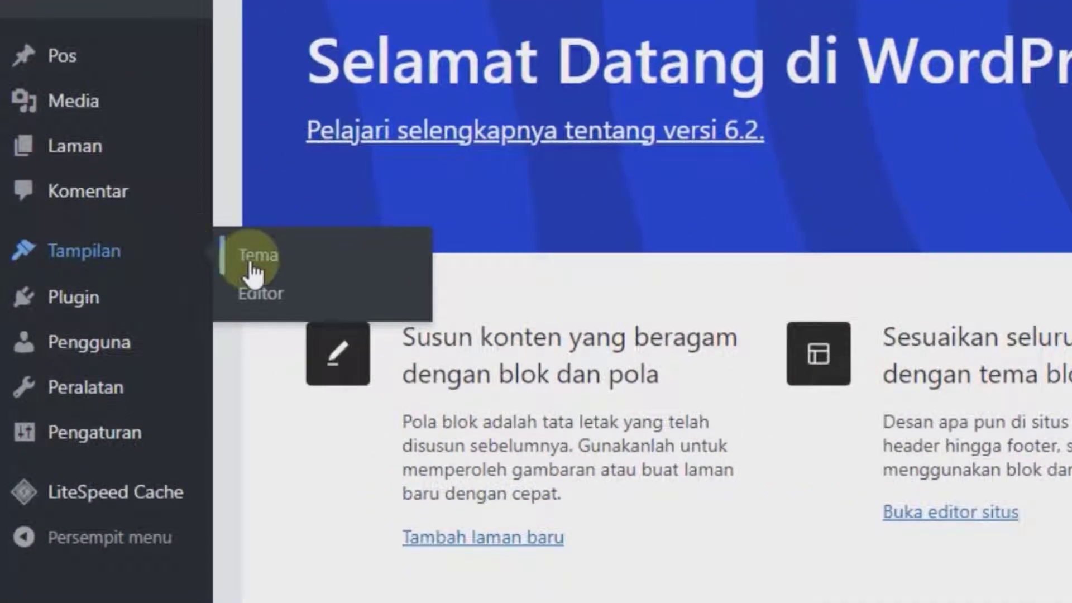
{"action": "left_click", "coordinate": [251, 261]}
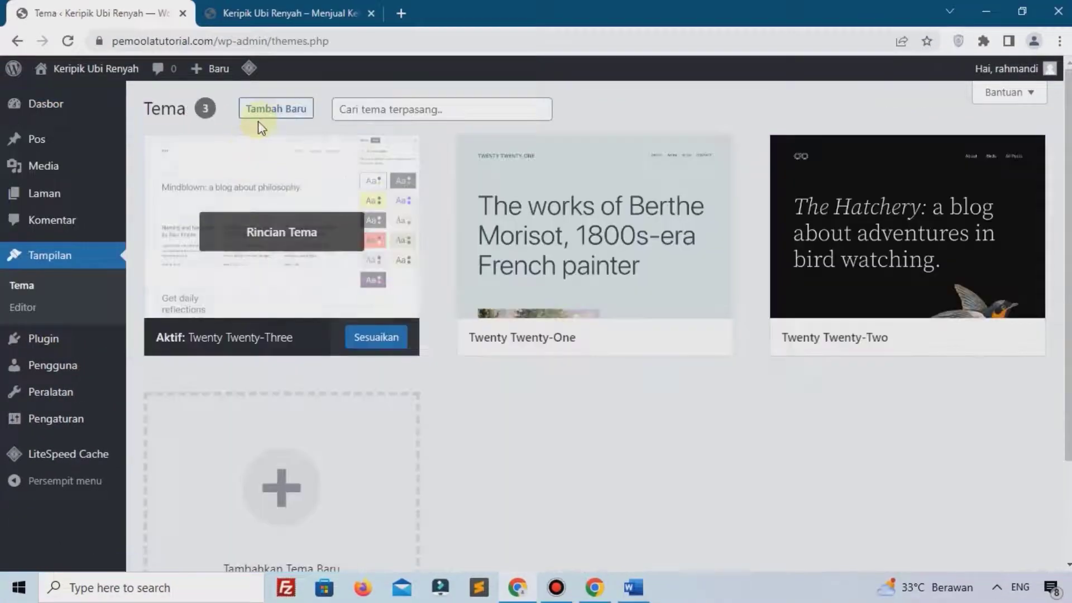
Find the Astra theme in the theme directory, then install and activate it on the site
{"action": "left_click", "coordinate": [265, 110]}
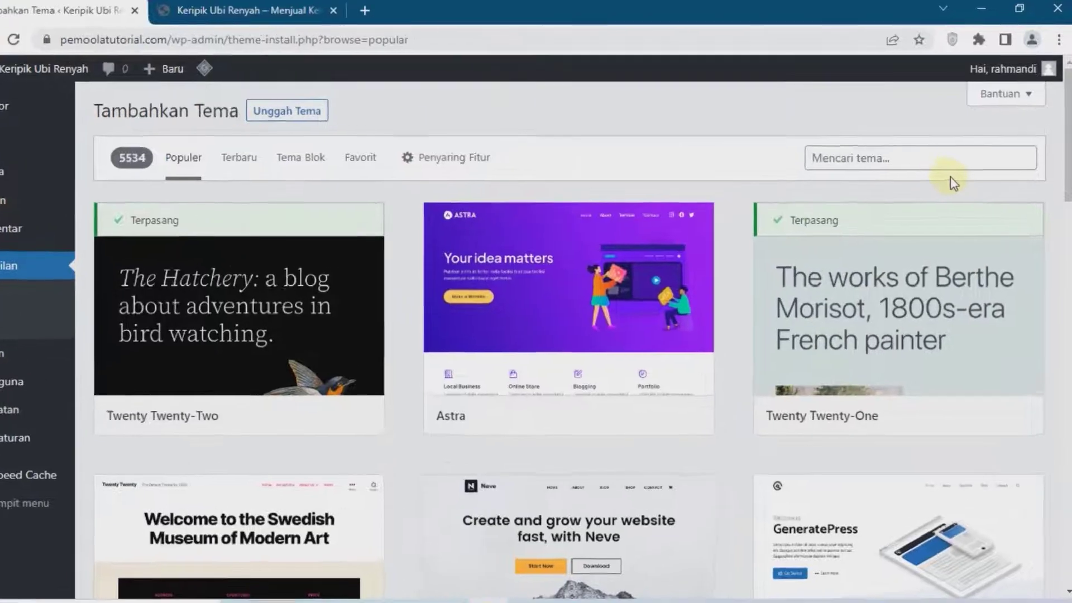
{"action": "left_click", "coordinate": [960, 154]}
{"action": "type", "text": "astra"}
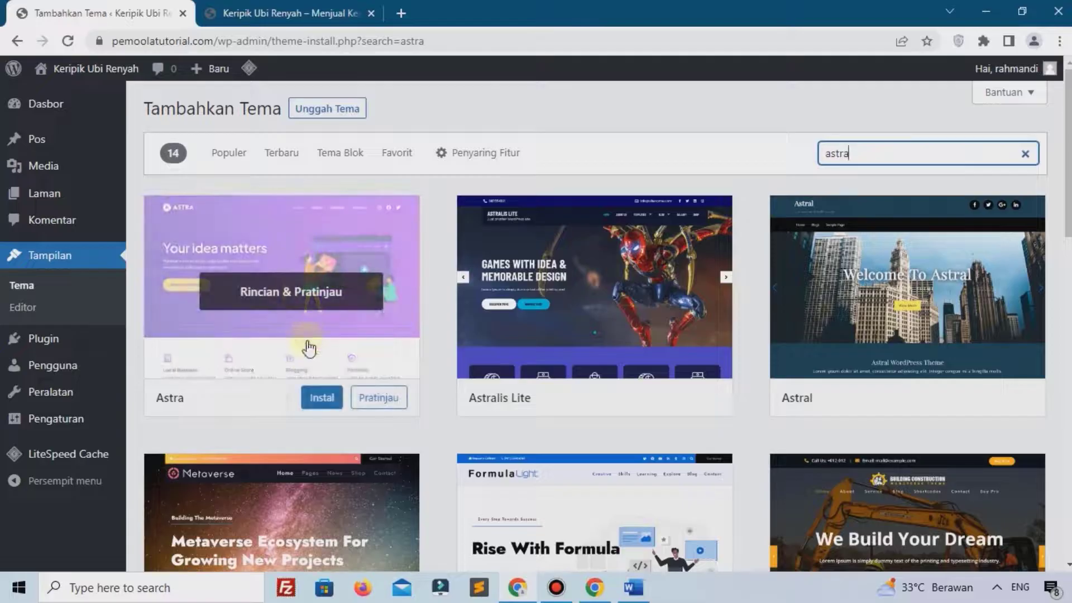
{"action": "left_click", "coordinate": [316, 402]}
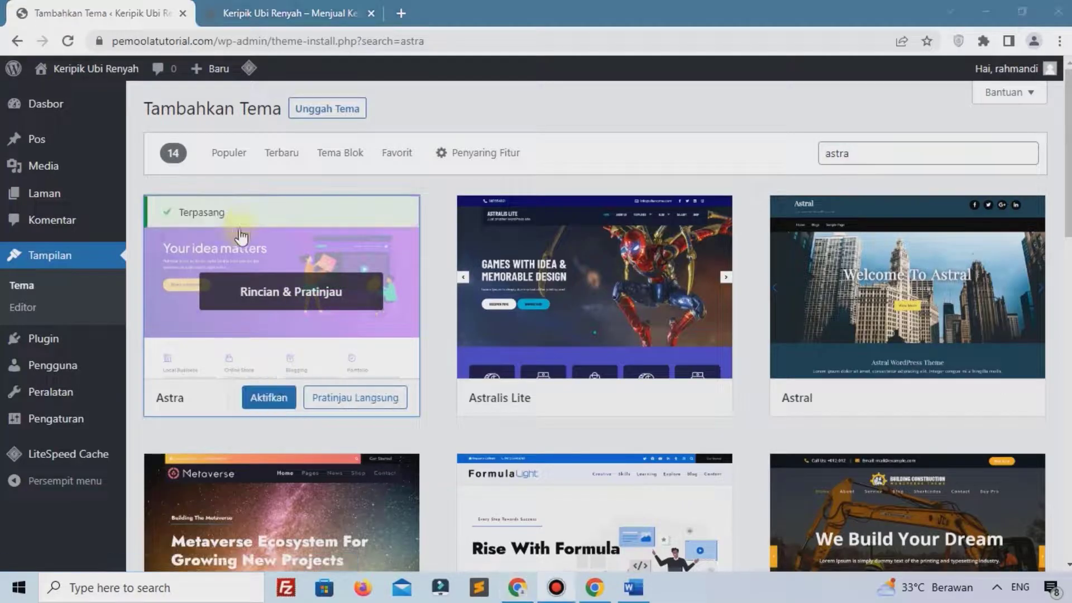
{"action": "left_click", "coordinate": [258, 396]}
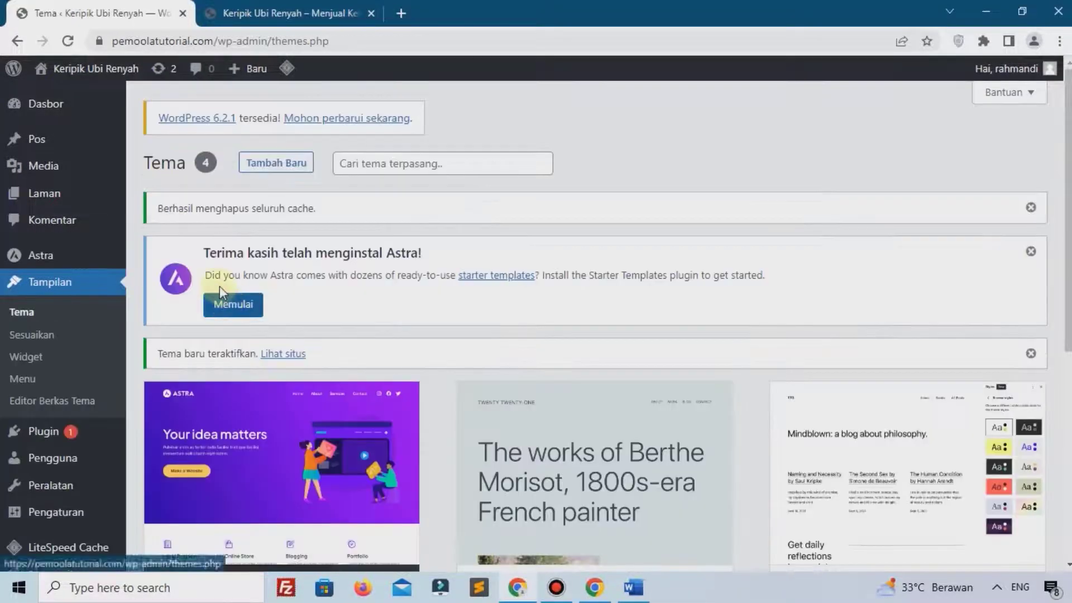
{"action": "scroll", "coordinate": [212, 280], "scroll_direction": "down", "scroll_amount": 4}
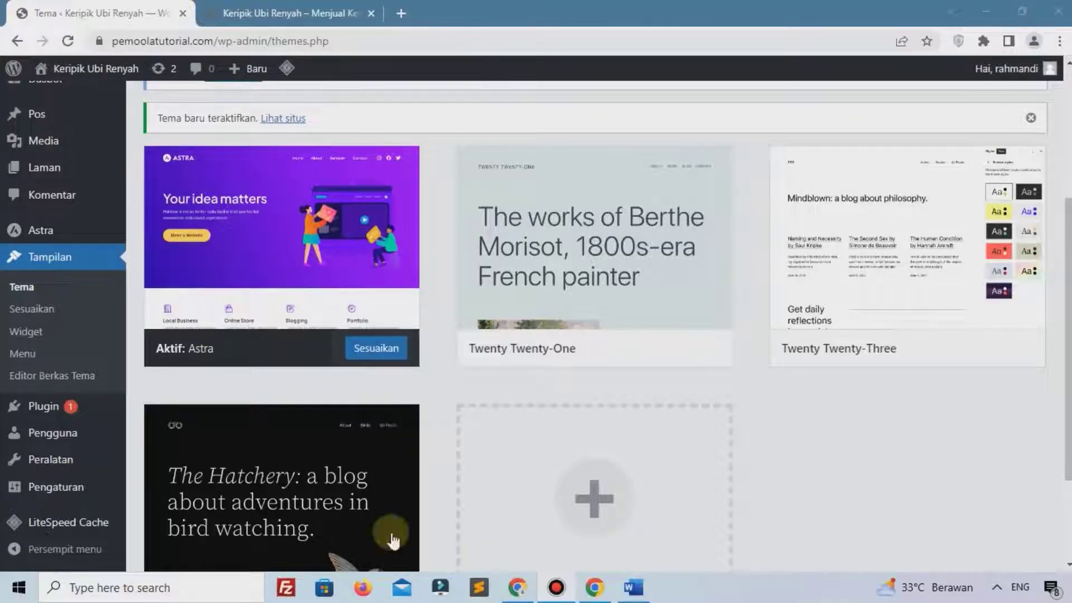
Search the plugin directory for elementor, then install and activate the Pembuat Website Elementor plugin
{"action": "mouse_move", "coordinate": [42, 406]}
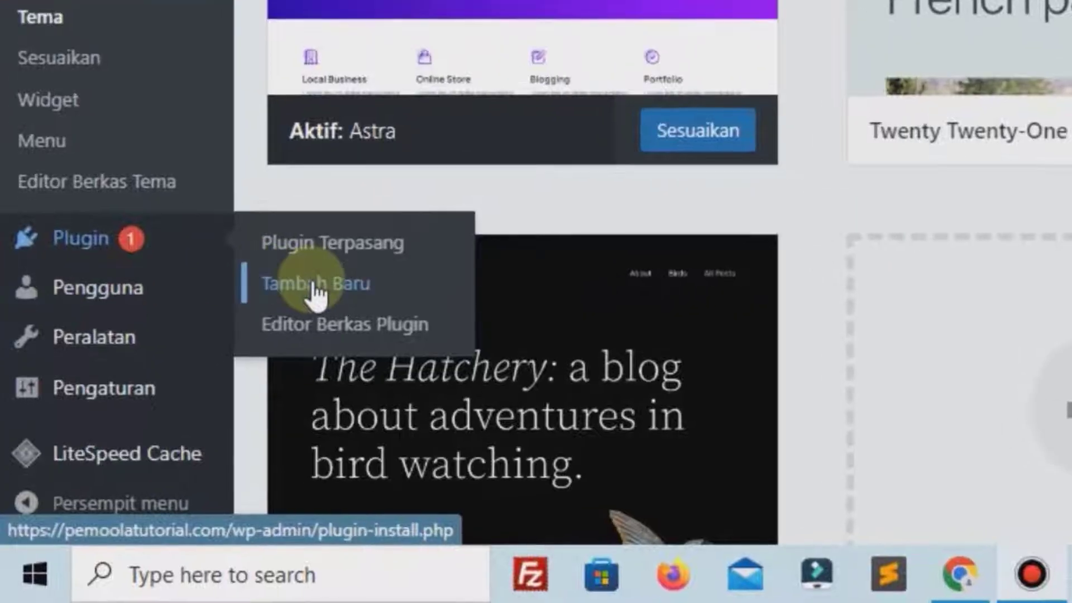
{"action": "left_click", "coordinate": [297, 299]}
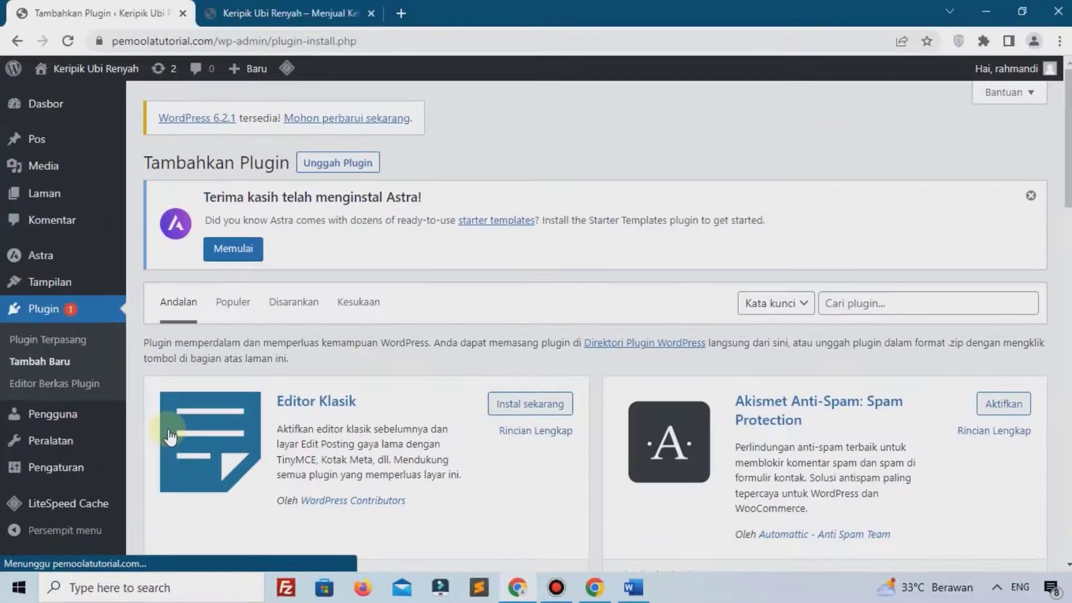
{"action": "left_click", "coordinate": [841, 303]}
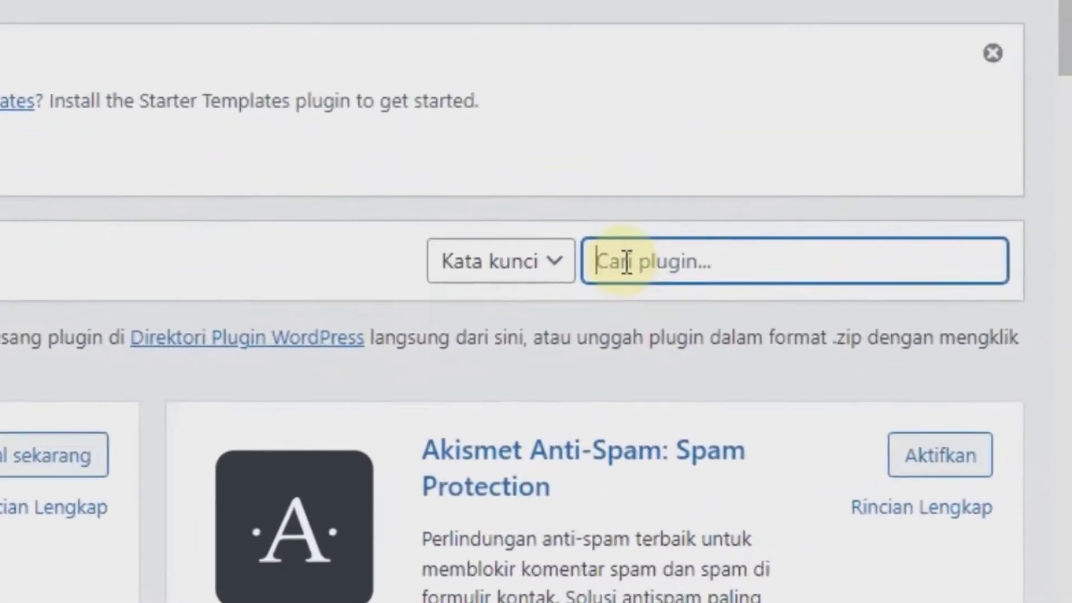
{"action": "type", "text": "elementor"}
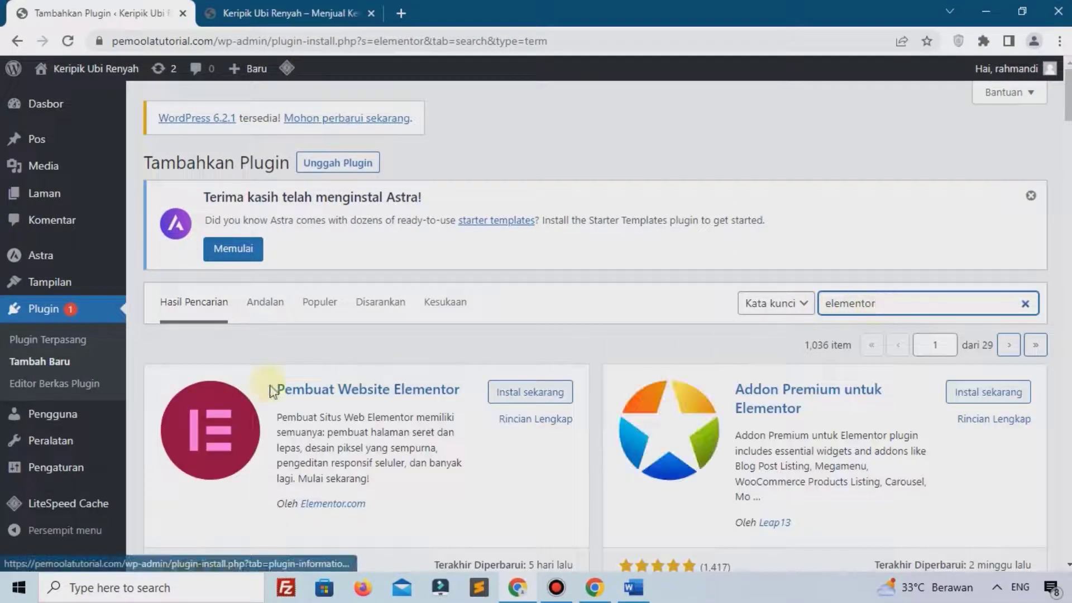
{"action": "left_click", "coordinate": [497, 391]}
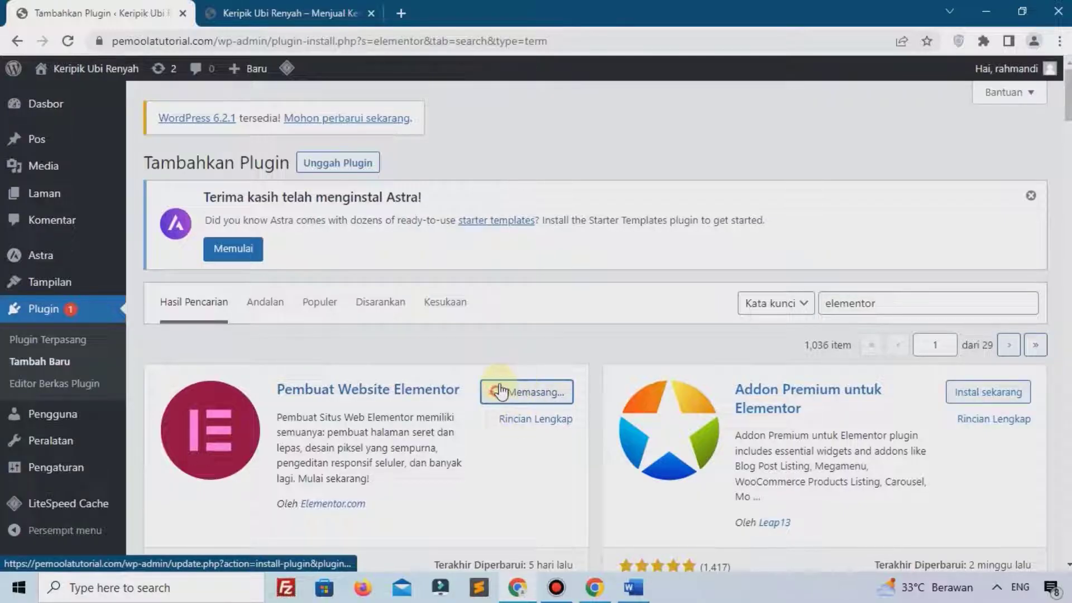
{"action": "left_click", "coordinate": [545, 400]}
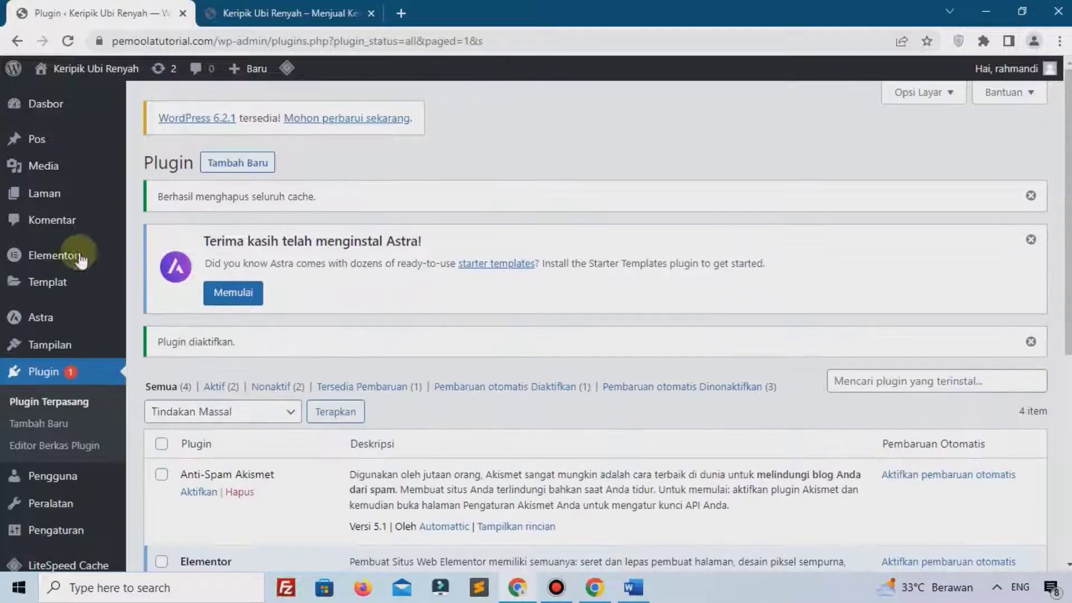
{"action": "mouse_move", "coordinate": [17, 257]}
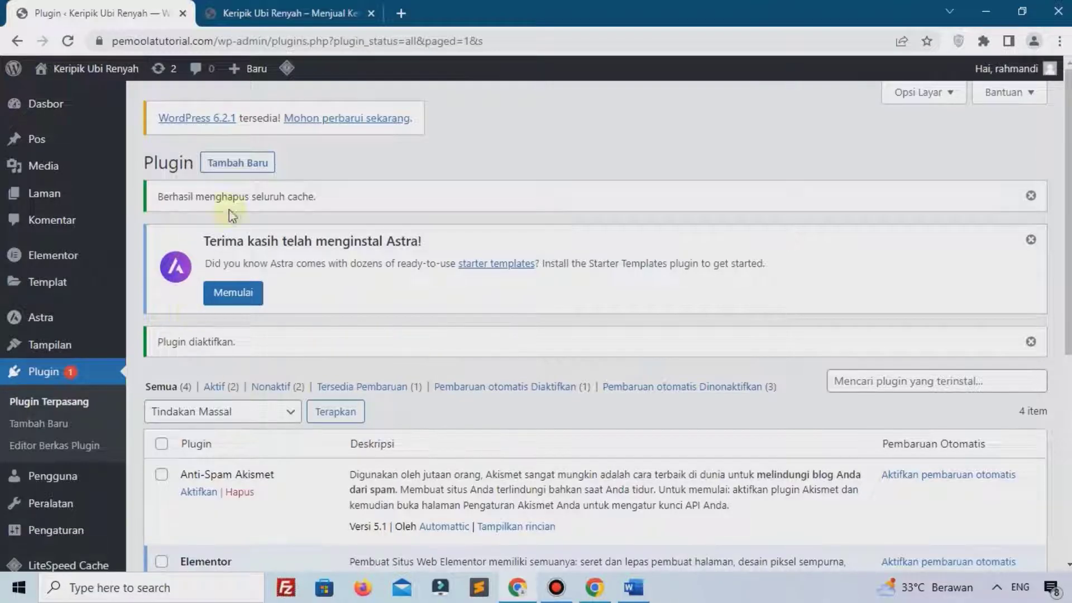
Search the plugin directory for mysticky, install and activate myStickymenu, and decline its e-mail sign-up offer
{"action": "left_click", "coordinate": [239, 164]}
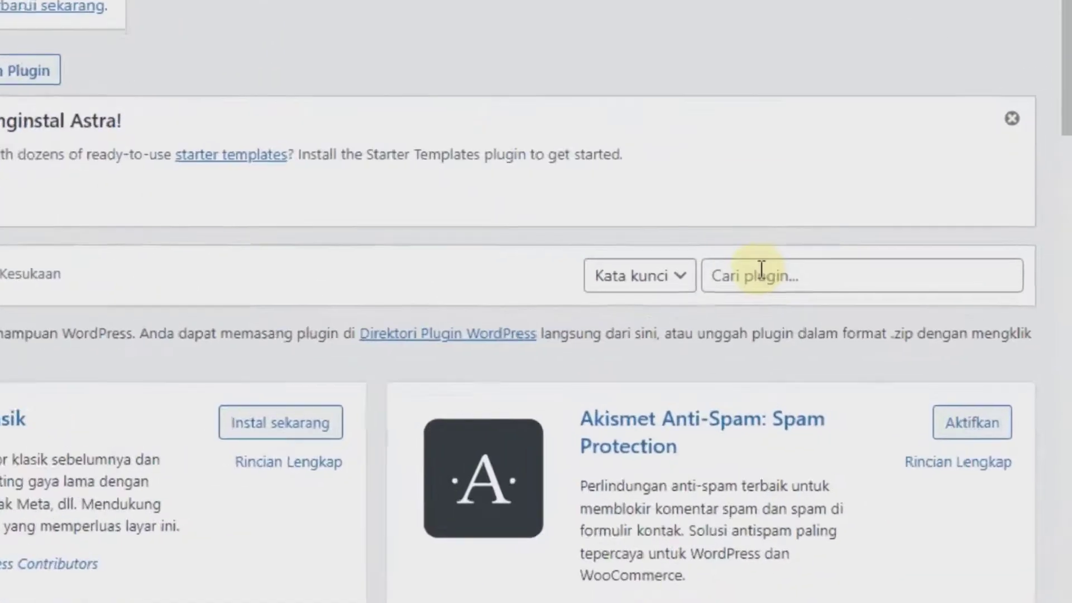
{"action": "left_click", "coordinate": [858, 301]}
{"action": "type", "text": "my"}
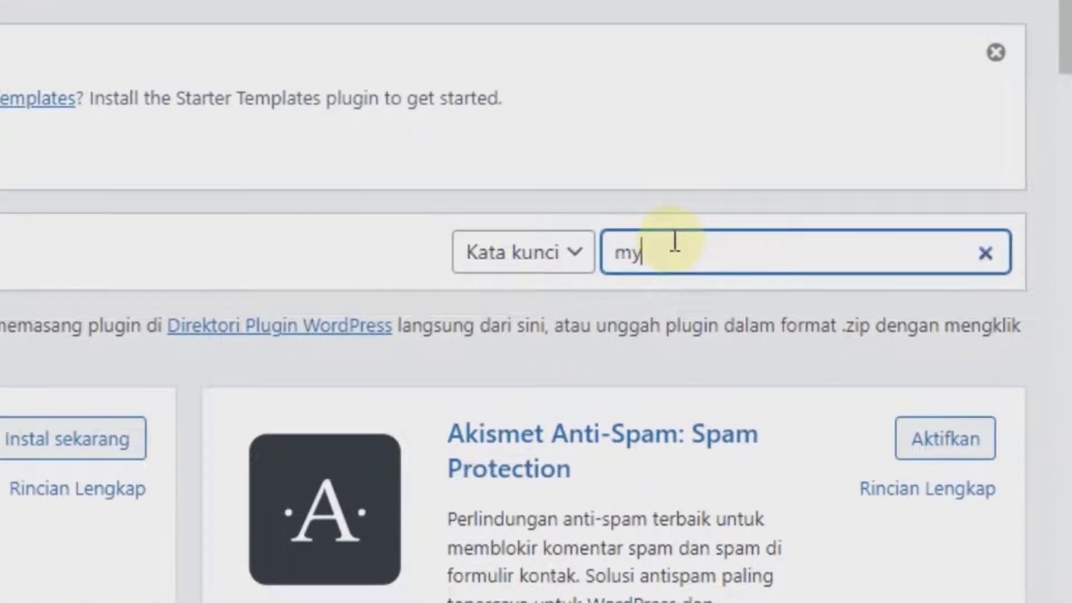
{"action": "type", "text": "sticy"}
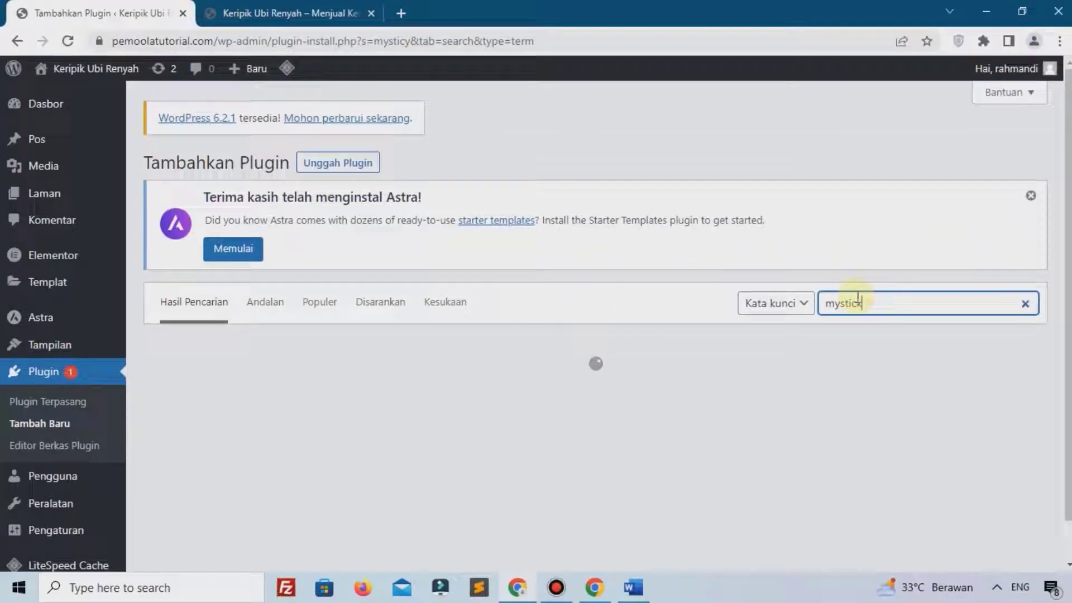
{"action": "type", "text": "y"}
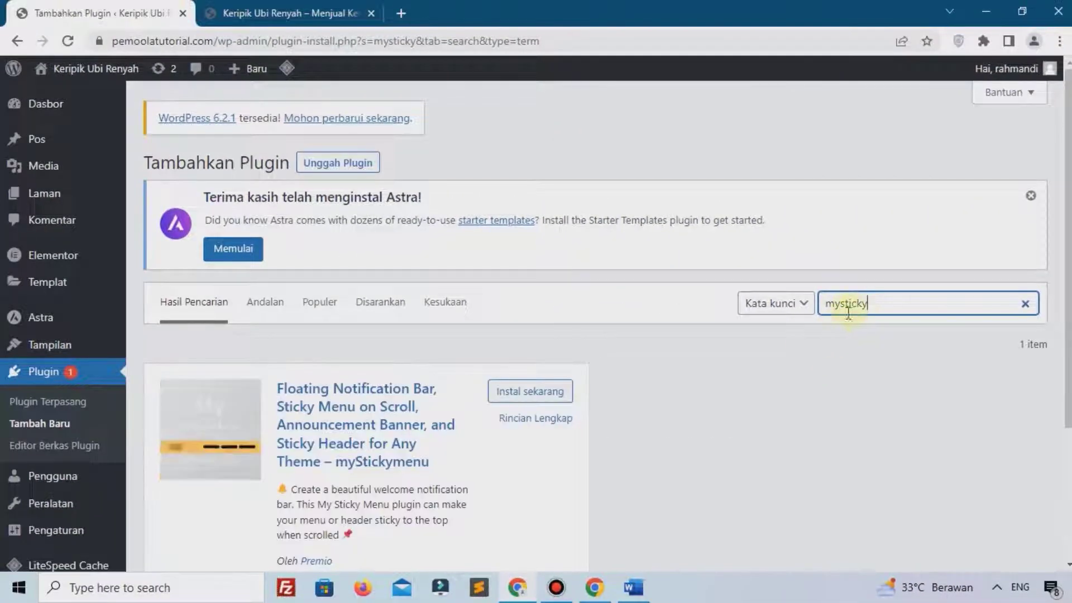
{"action": "scroll", "coordinate": [594, 368], "scroll_direction": "down", "scroll_amount": 2}
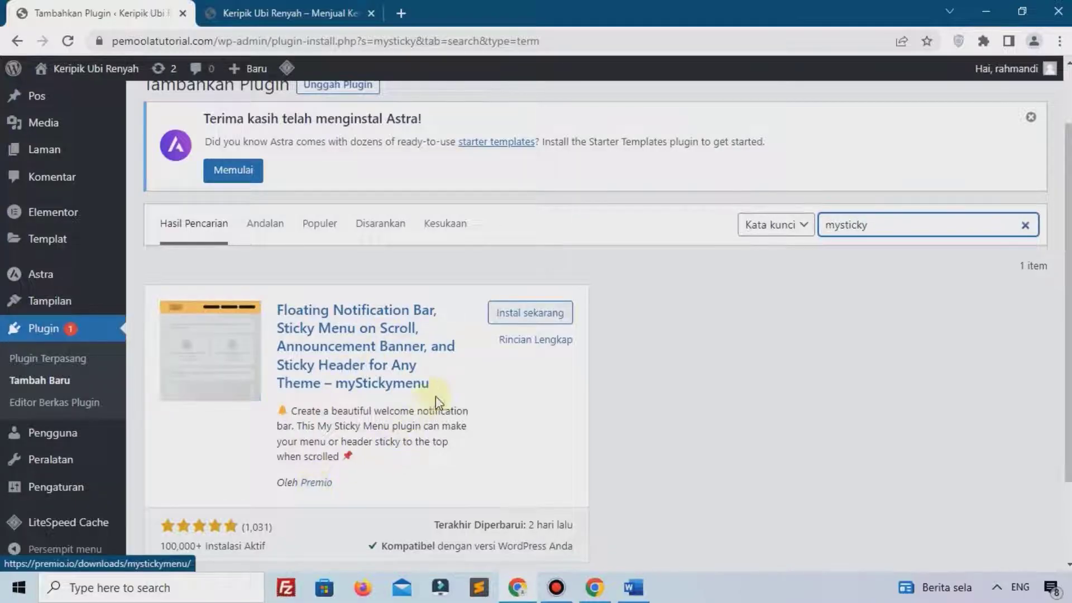
{"action": "left_click", "coordinate": [518, 312]}
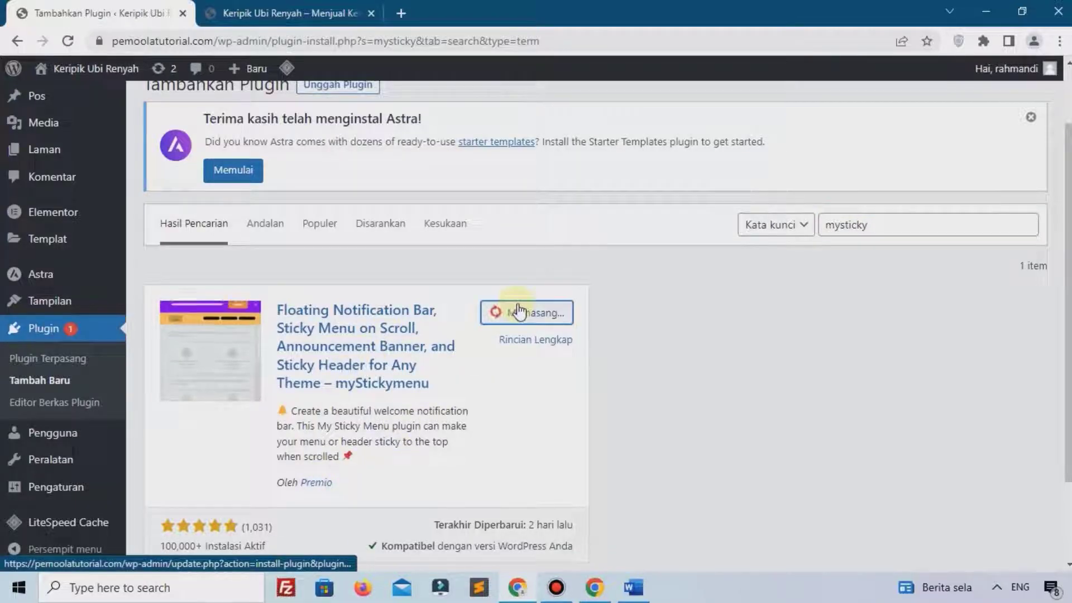
{"action": "left_click", "coordinate": [537, 314]}
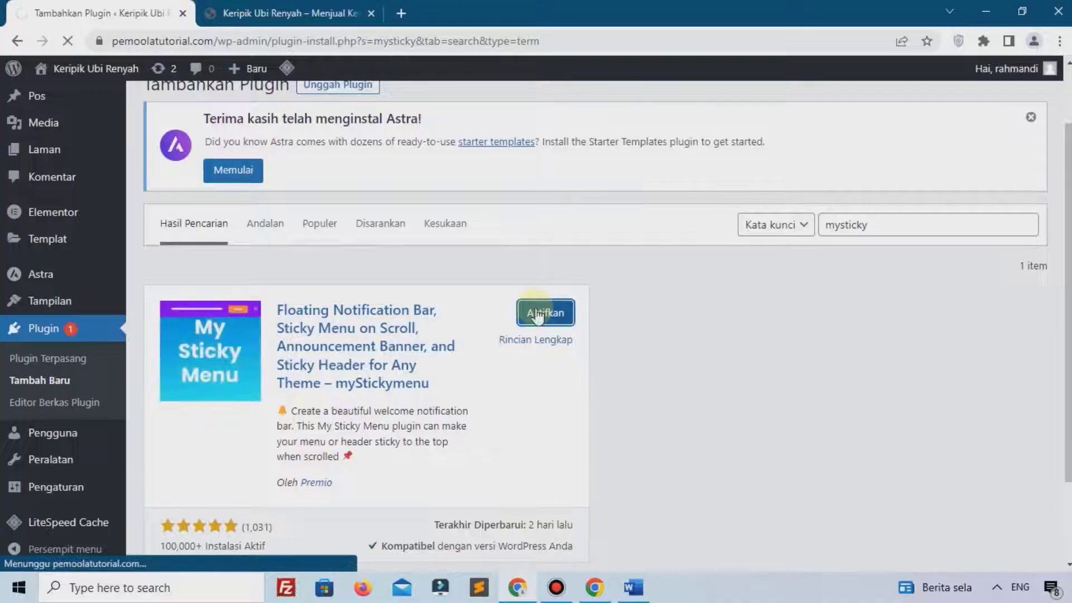
{"action": "scroll", "coordinate": [231, 337], "scroll_direction": "down", "scroll_amount": 3}
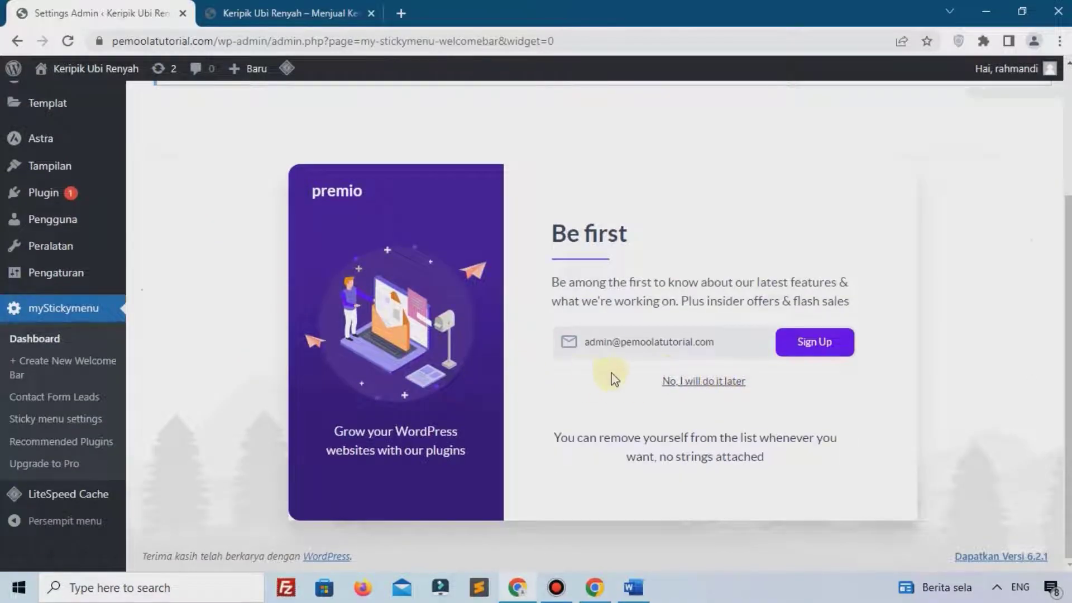
{"action": "left_click", "coordinate": [687, 384]}
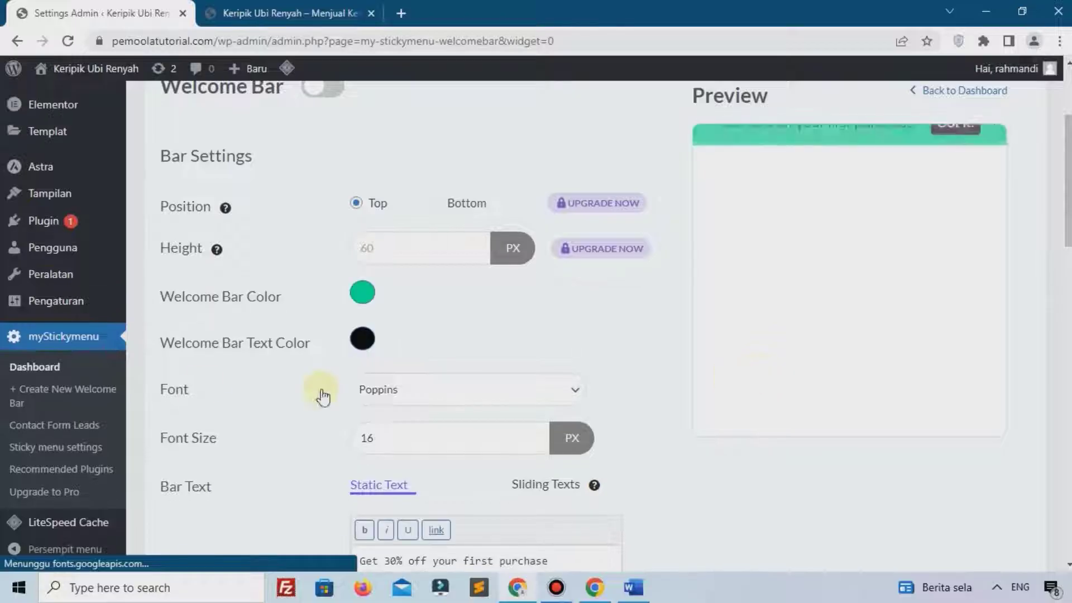
Create and publish a new page titled Home, then return to the list of pages
{"action": "scroll", "coordinate": [315, 385], "scroll_direction": "up", "scroll_amount": 3}
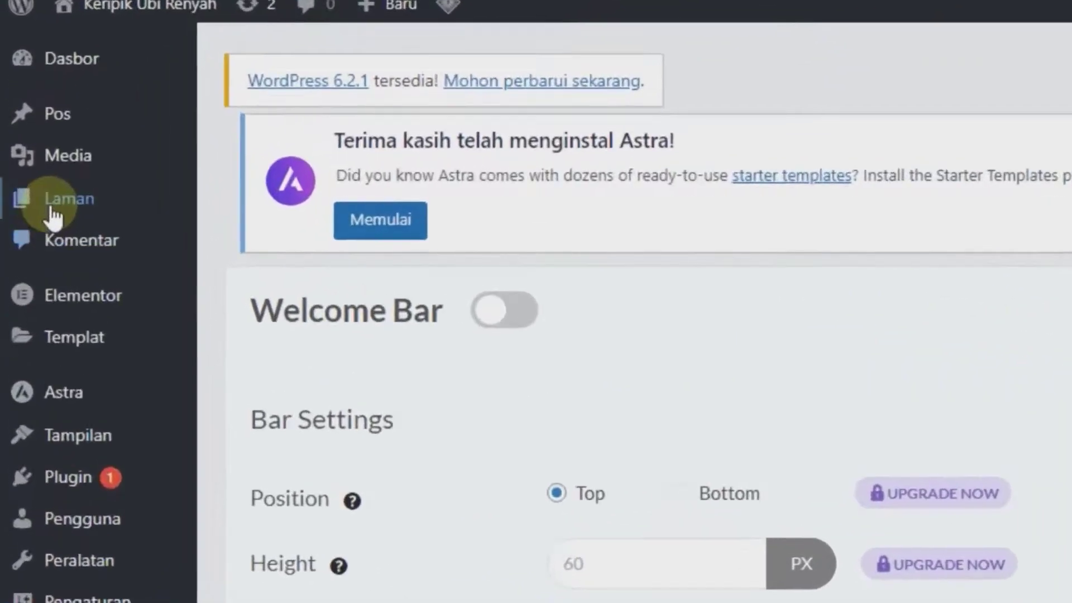
{"action": "mouse_move", "coordinate": [45, 196]}
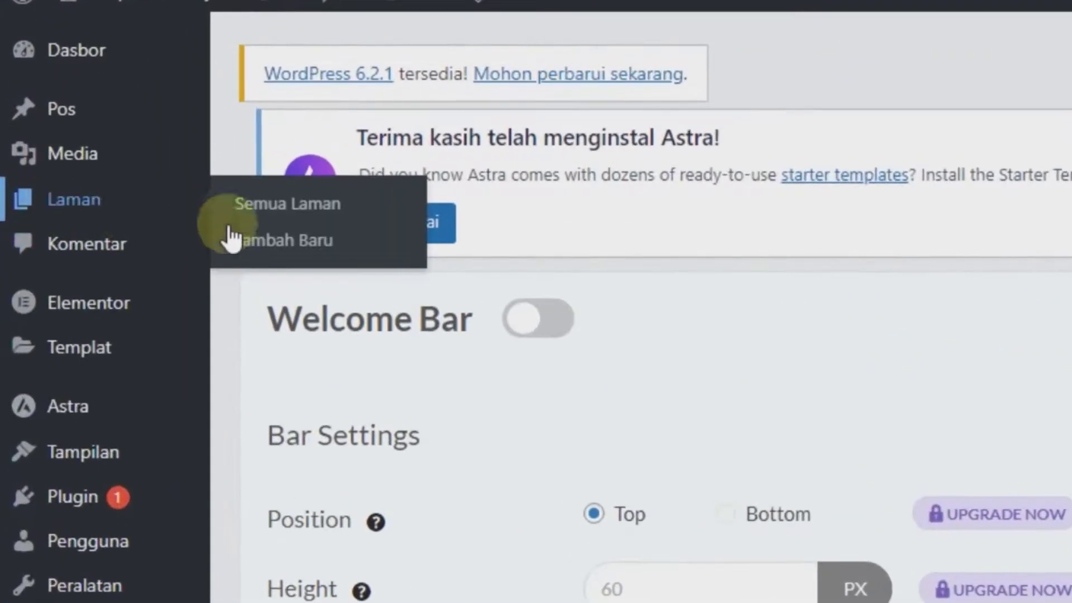
{"action": "left_click", "coordinate": [254, 247]}
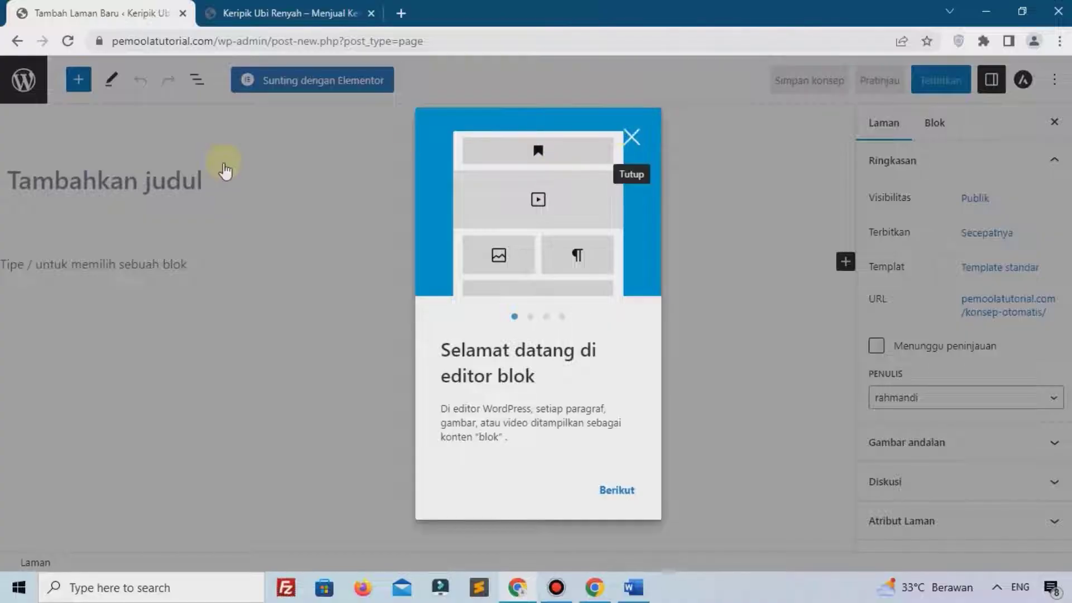
{"action": "left_click", "coordinate": [222, 162]}
{"action": "type", "text": "Home"}
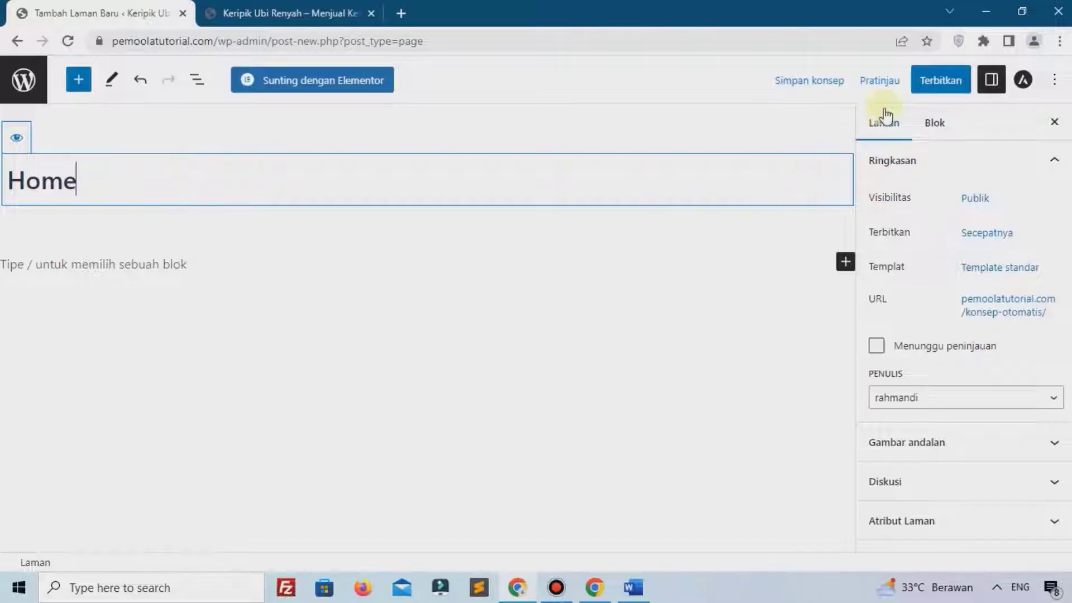
{"action": "left_click", "coordinate": [941, 85]}
{"action": "left_click", "coordinate": [942, 88]}
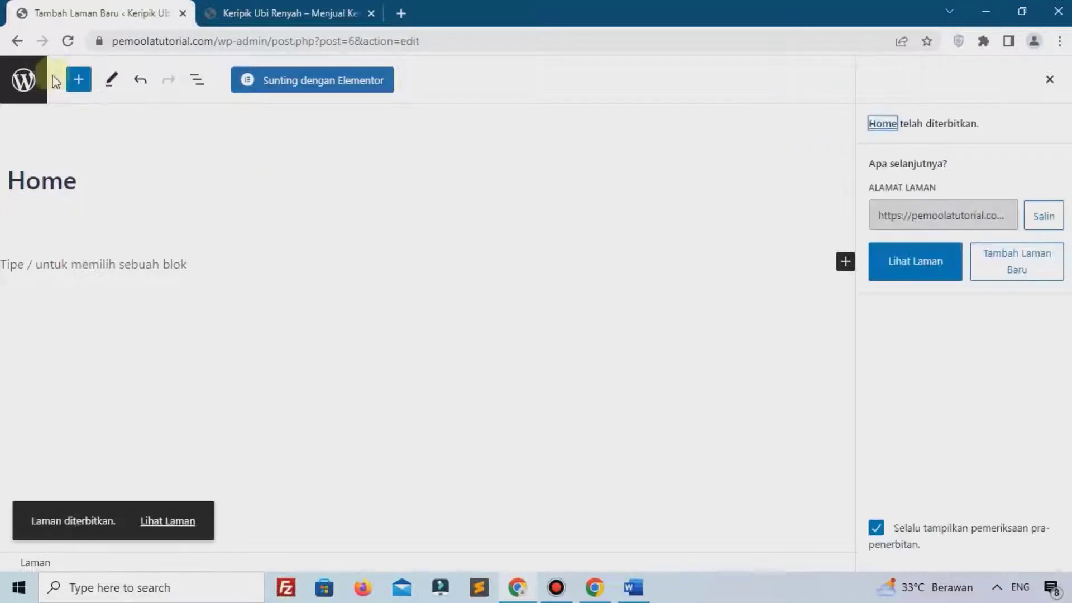
{"action": "left_click", "coordinate": [21, 87]}
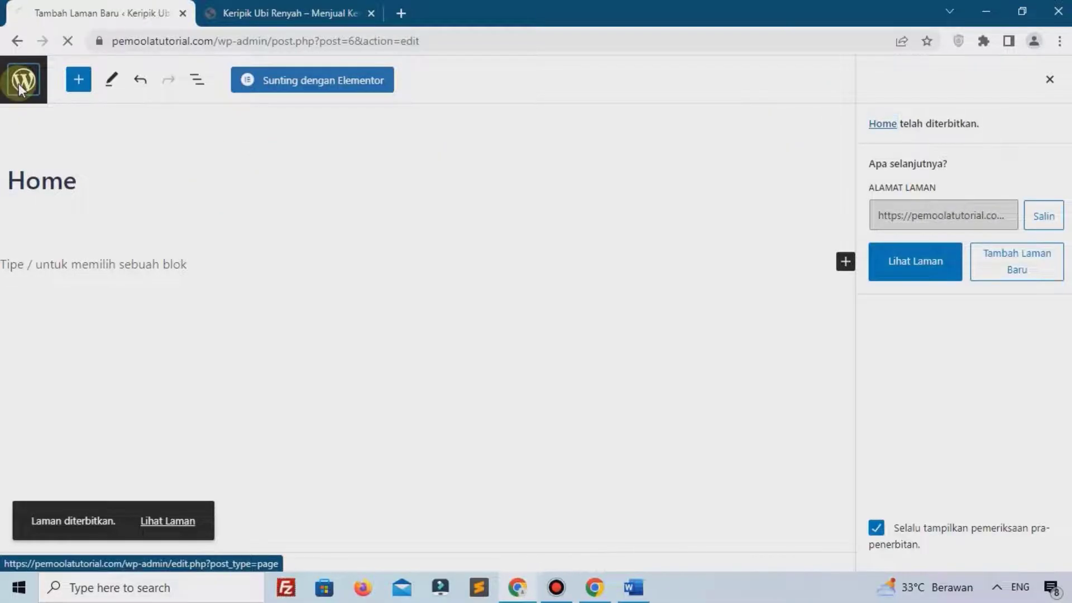
Create a new navigation menu named Menu Utama for the site
{"action": "scroll", "coordinate": [61, 291], "scroll_direction": "down", "scroll_amount": 1}
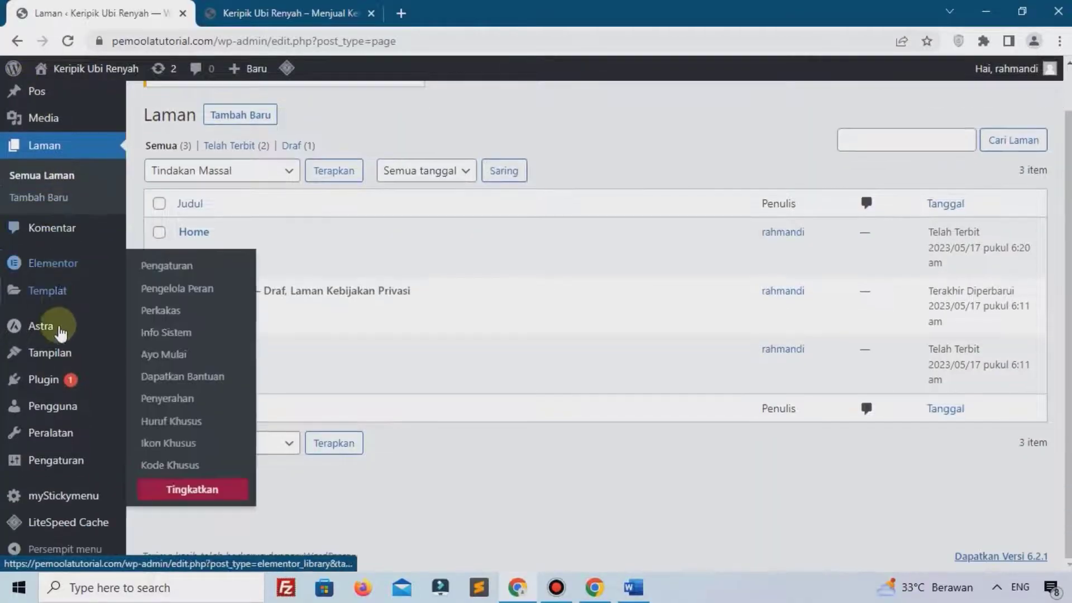
{"action": "mouse_move", "coordinate": [61, 354]}
{"action": "left_click", "coordinate": [283, 294]}
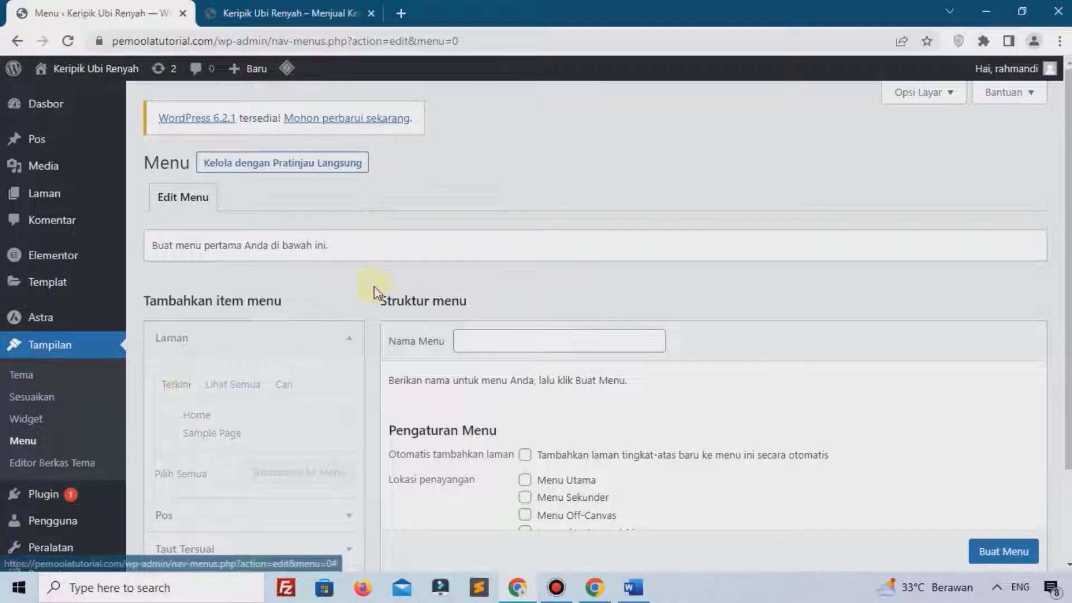
{"action": "scroll", "coordinate": [514, 302], "scroll_direction": "down", "scroll_amount": 1}
{"action": "left_click", "coordinate": [494, 273]}
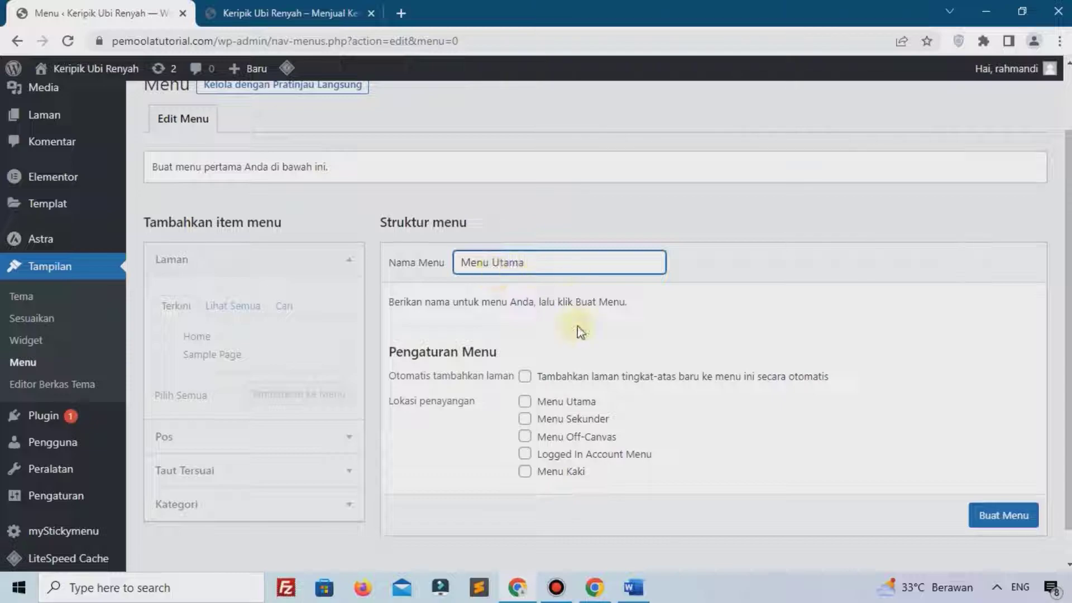
{"action": "scroll", "coordinate": [742, 357], "scroll_direction": "down", "scroll_amount": 1}
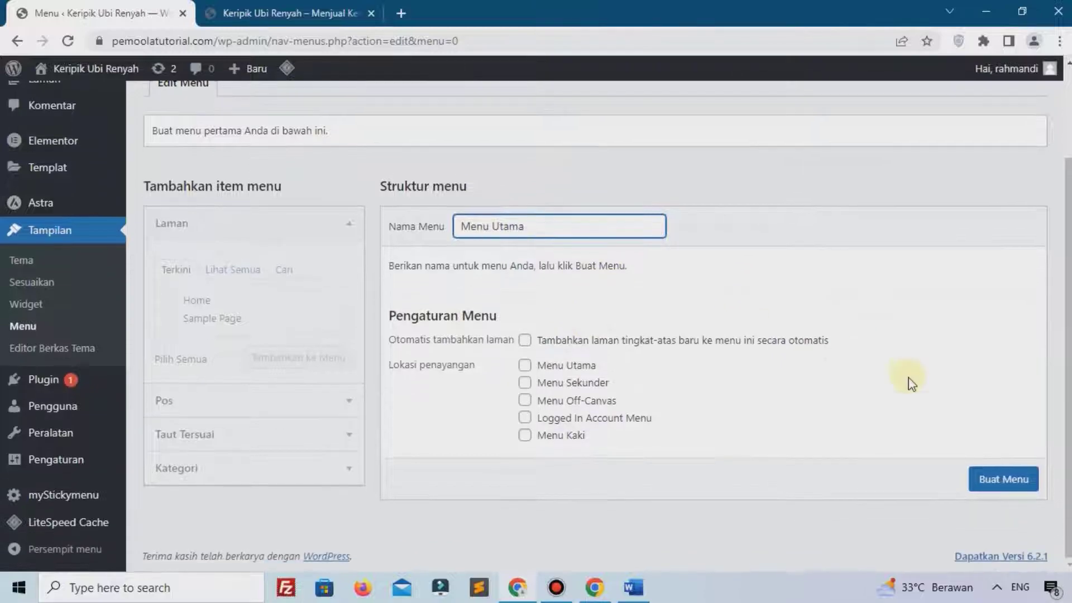
{"action": "left_click", "coordinate": [1002, 491]}
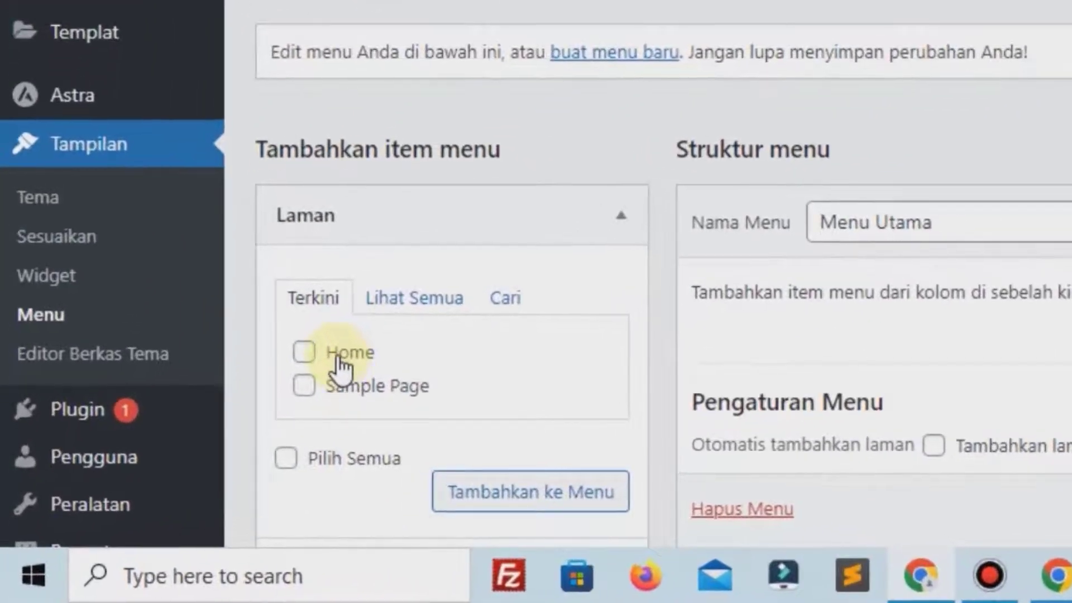
Add the Home page as an item to the Menu Utama structure
{"action": "left_click", "coordinate": [193, 458]}
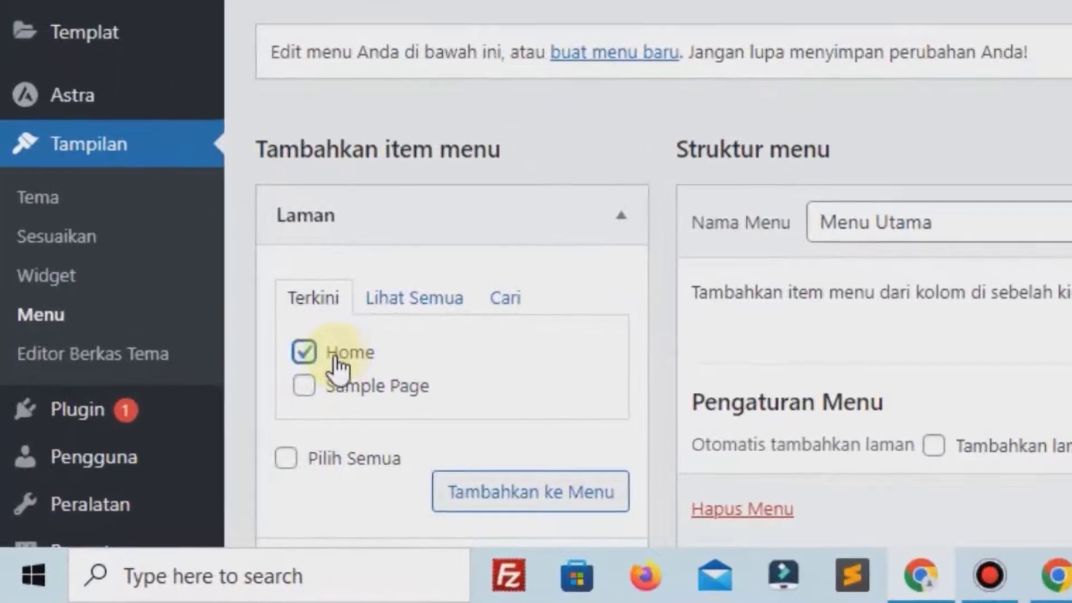
{"action": "left_click", "coordinate": [475, 489]}
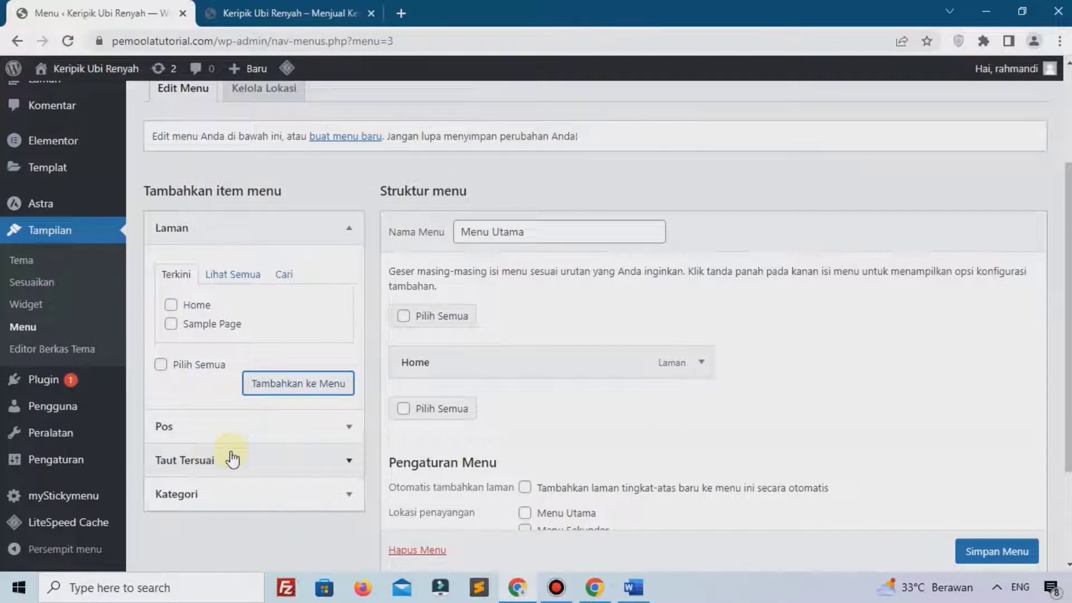
{"action": "scroll", "coordinate": [198, 466], "scroll_direction": "down", "scroll_amount": 1}
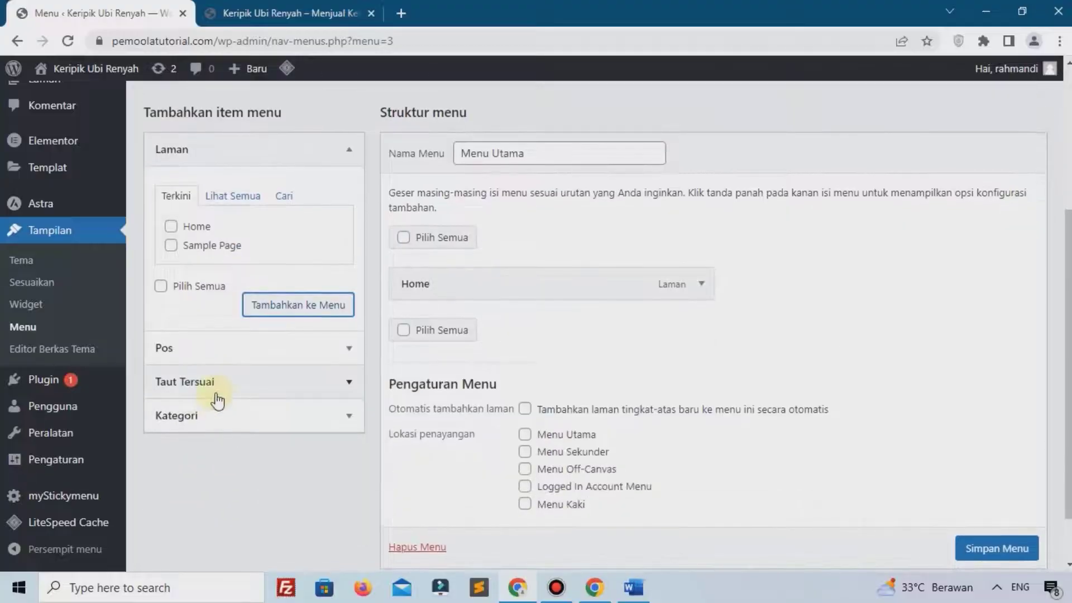
Add a custom link labelled Produk with the URL # to the Menu Utama structure
{"action": "left_click", "coordinate": [217, 401]}
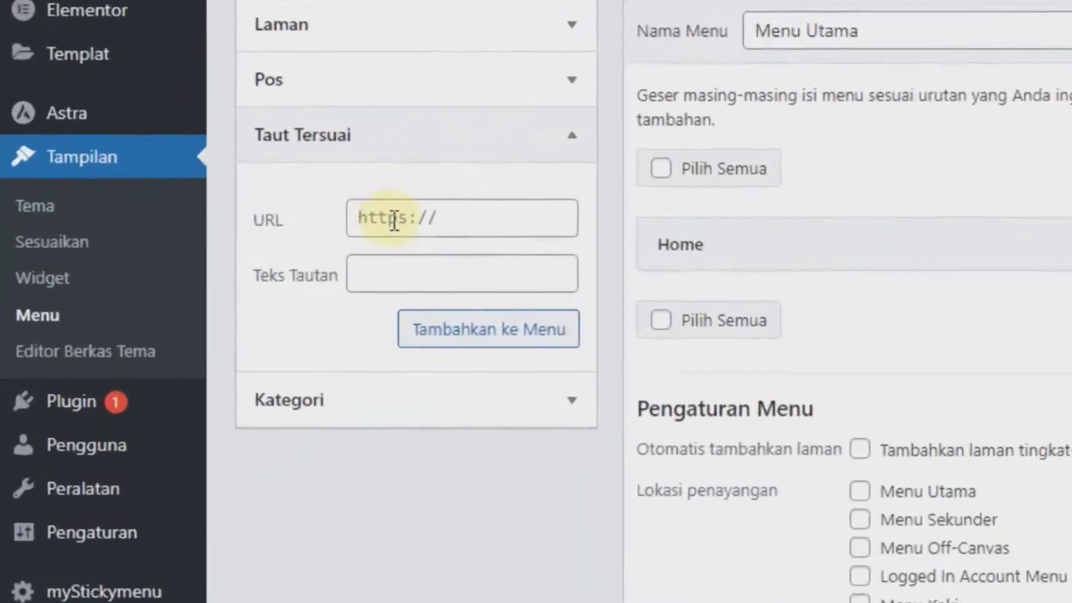
{"action": "left_click", "coordinate": [240, 268]}
{"action": "type", "text": "#"}
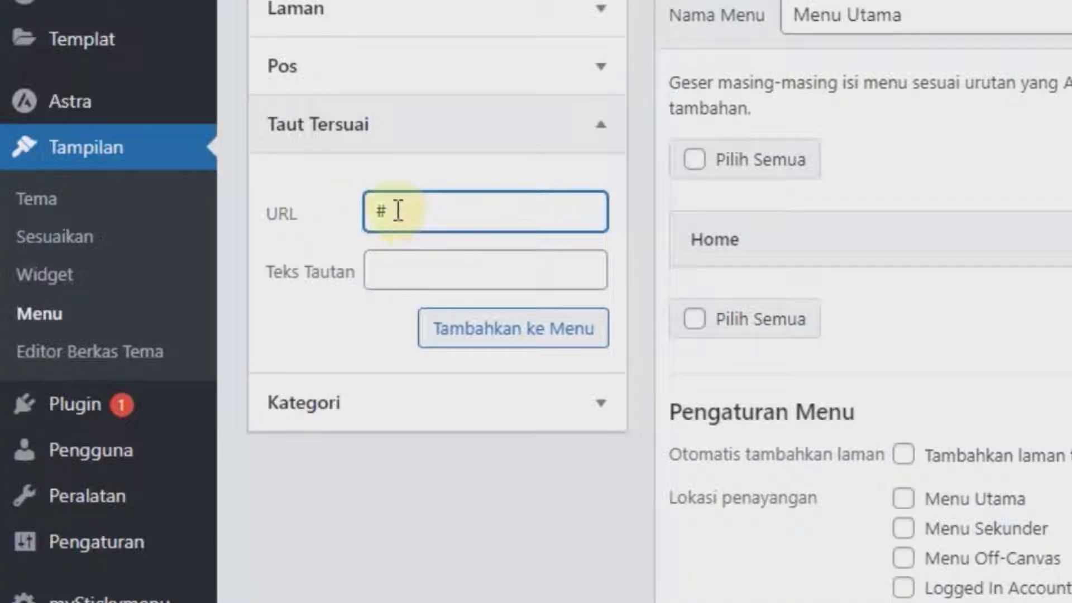
{"action": "left_click", "coordinate": [421, 269]}
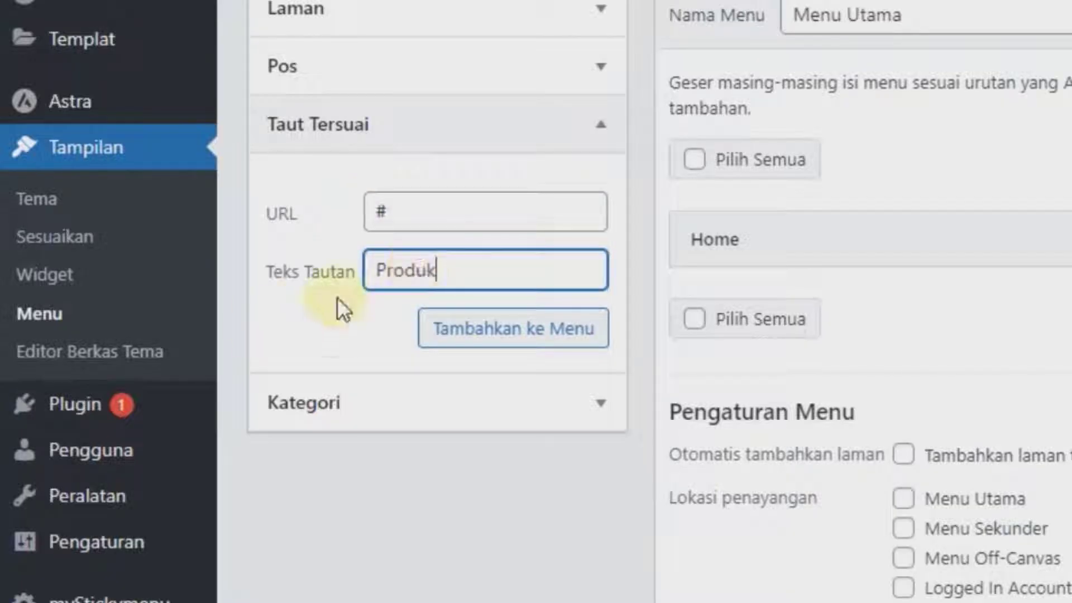
{"action": "left_click", "coordinate": [476, 335]}
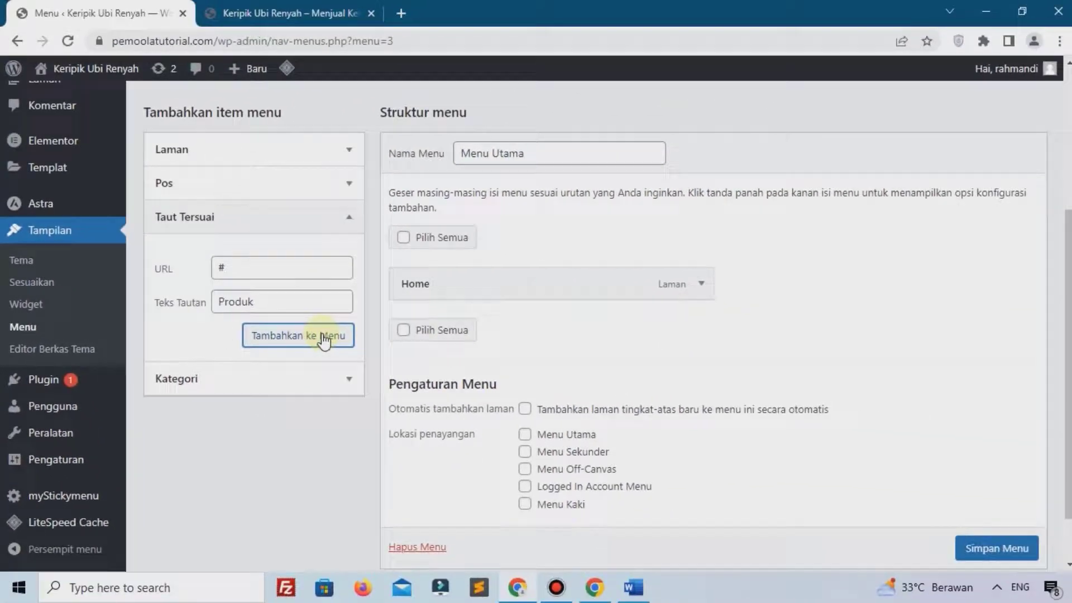
Add another custom link to the menu, labelled Harga and using # as its URL
{"action": "left_click", "coordinate": [282, 267]}
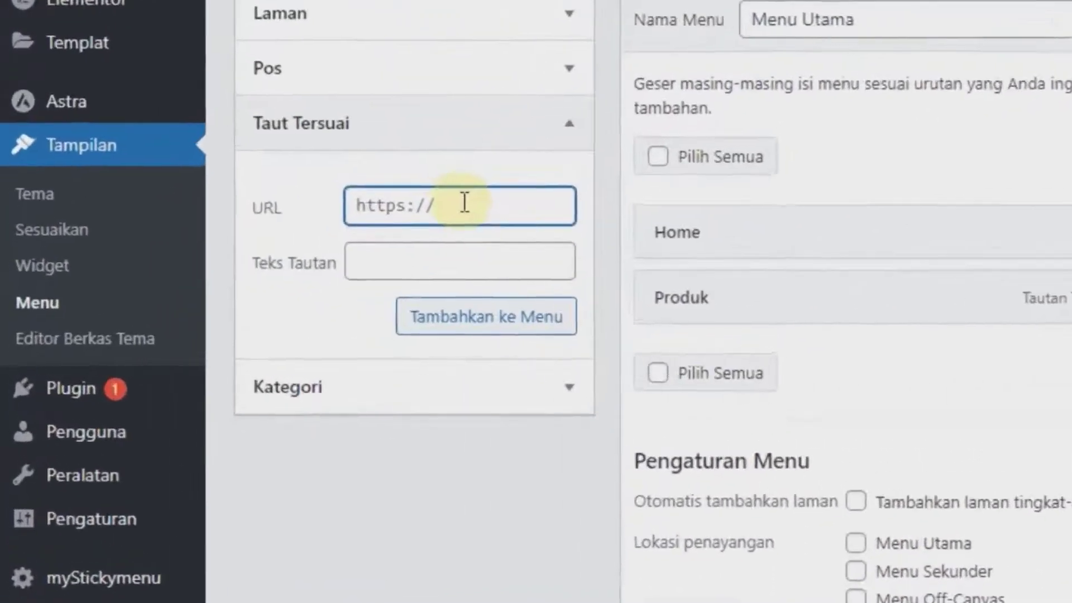
{"action": "type", "text": "#"}
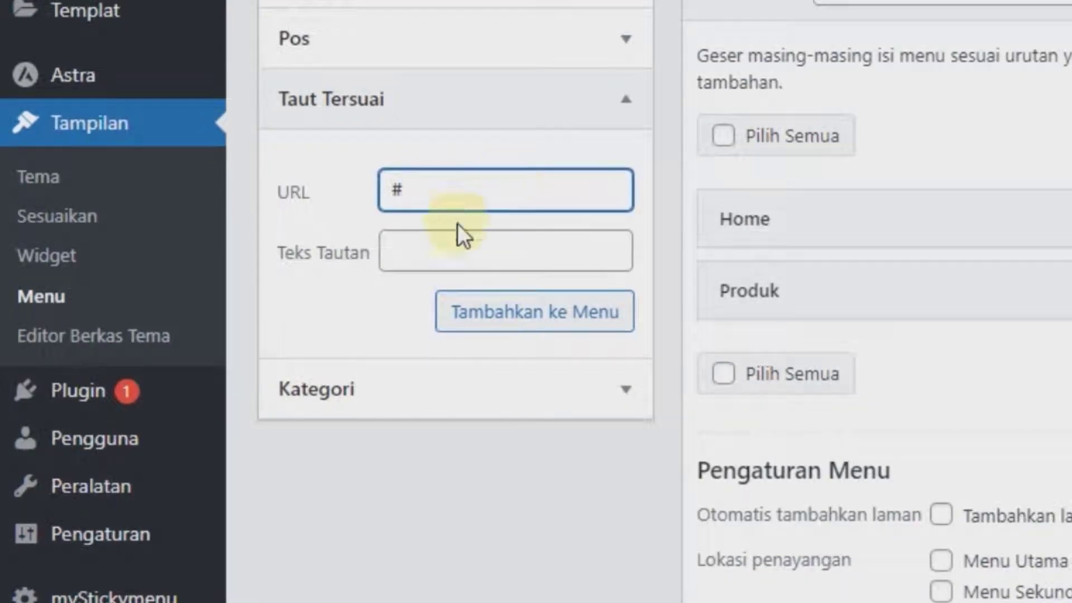
{"action": "left_click", "coordinate": [458, 240]}
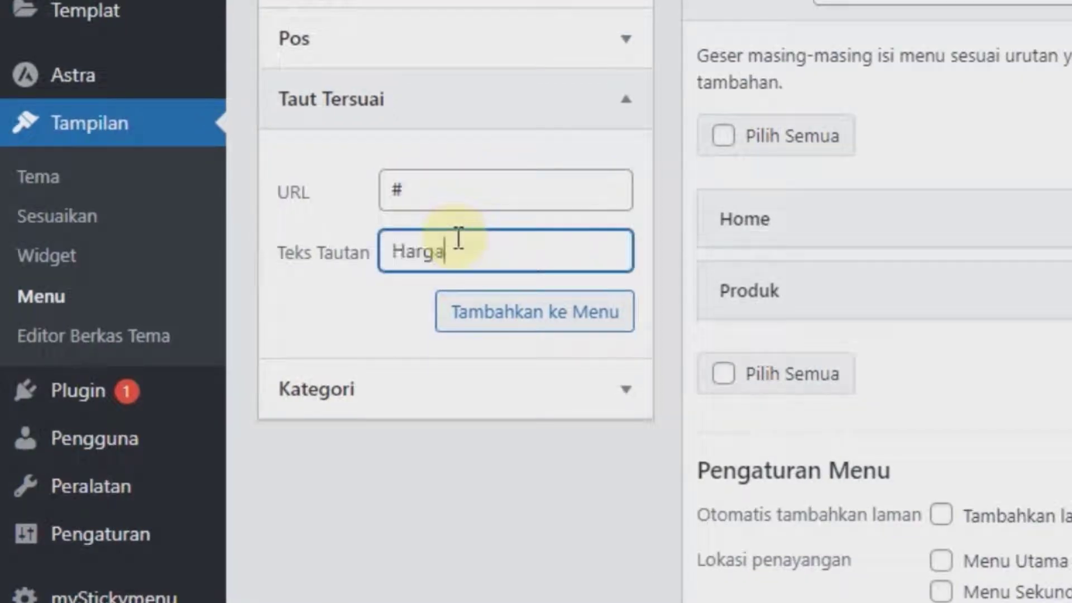
{"action": "left_click", "coordinate": [494, 323]}
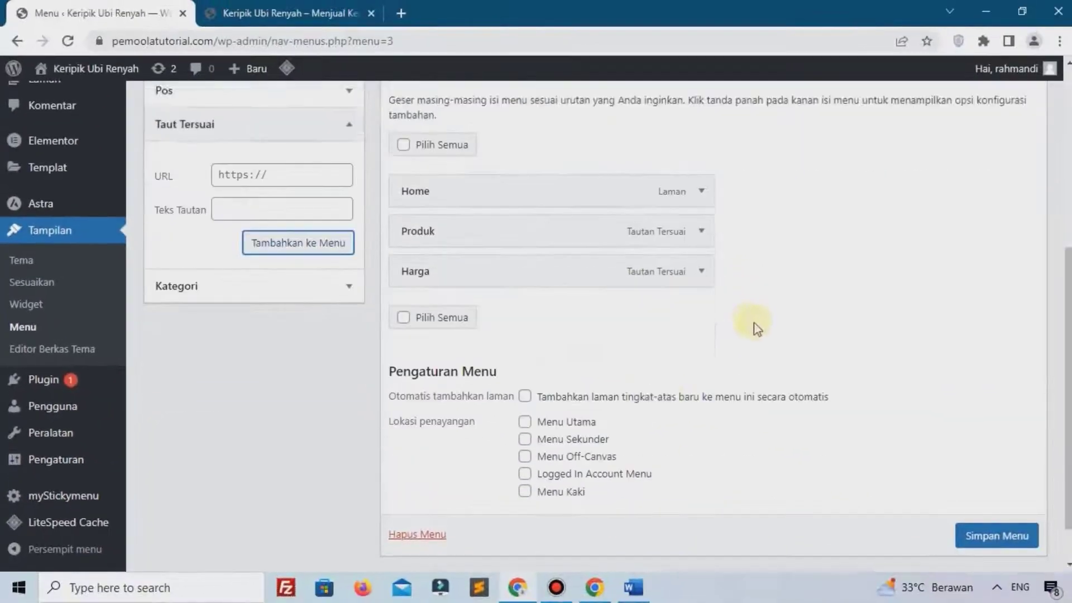
Assign the menu to the Menu Utama and Menu Off-Canvas display locations and save it
{"action": "scroll", "coordinate": [878, 416], "scroll_direction": "down", "scroll_amount": 1}
{"action": "left_click", "coordinate": [460, 226]}
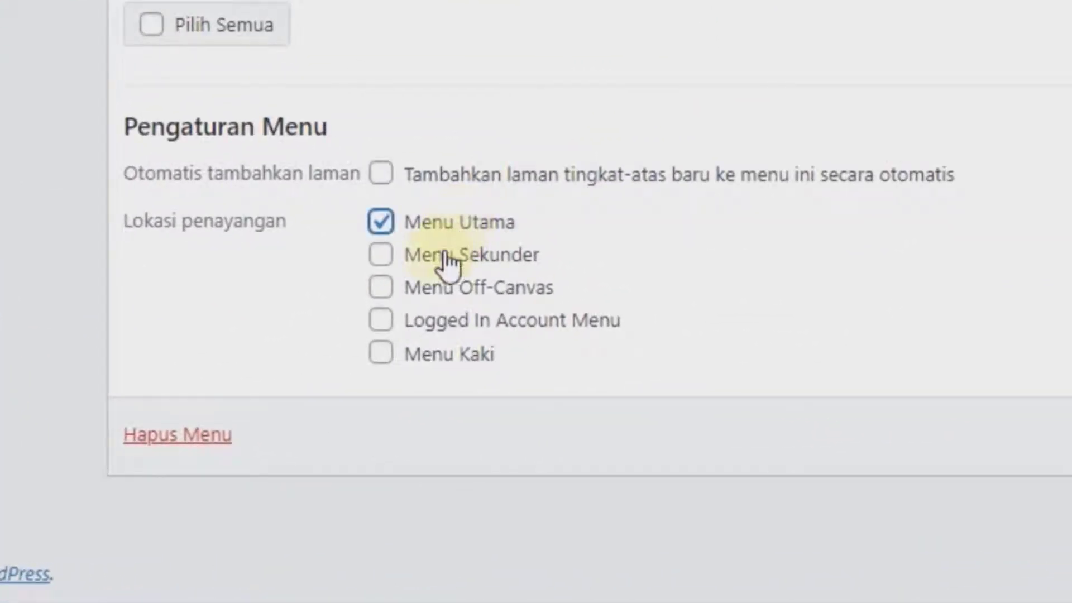
{"action": "left_click", "coordinate": [418, 296]}
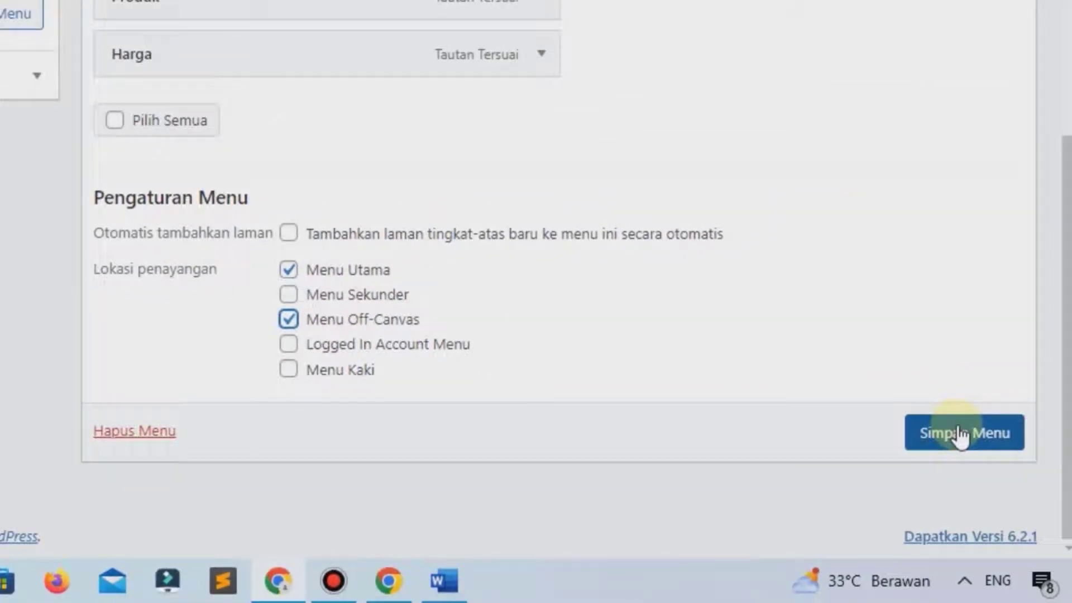
{"action": "left_click", "coordinate": [960, 435]}
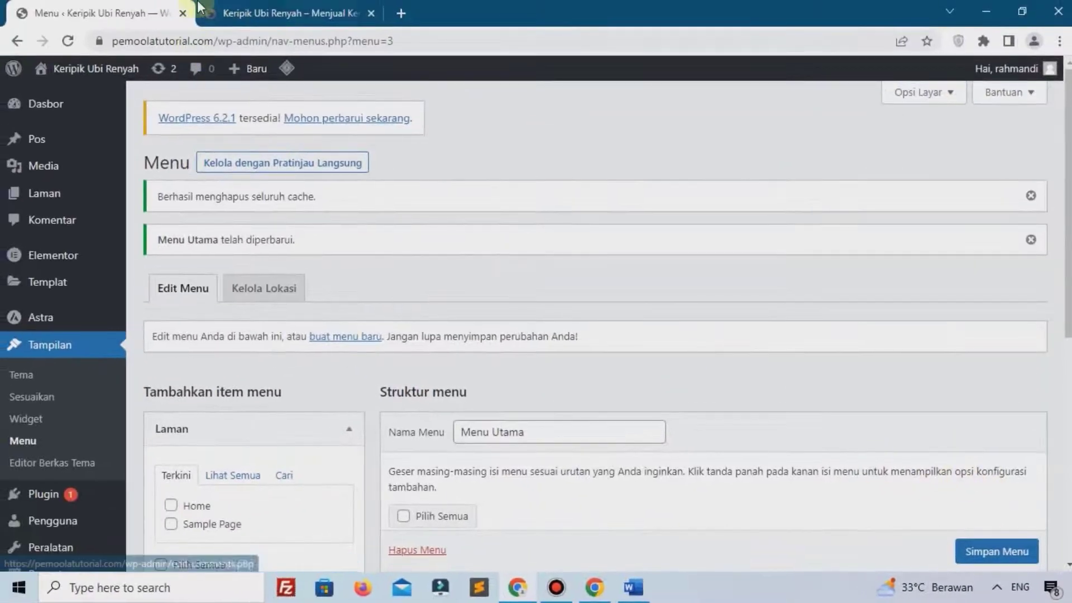
Reload the public site to check its header navigation, and return to the menu editor
{"action": "left_click", "coordinate": [288, 16]}
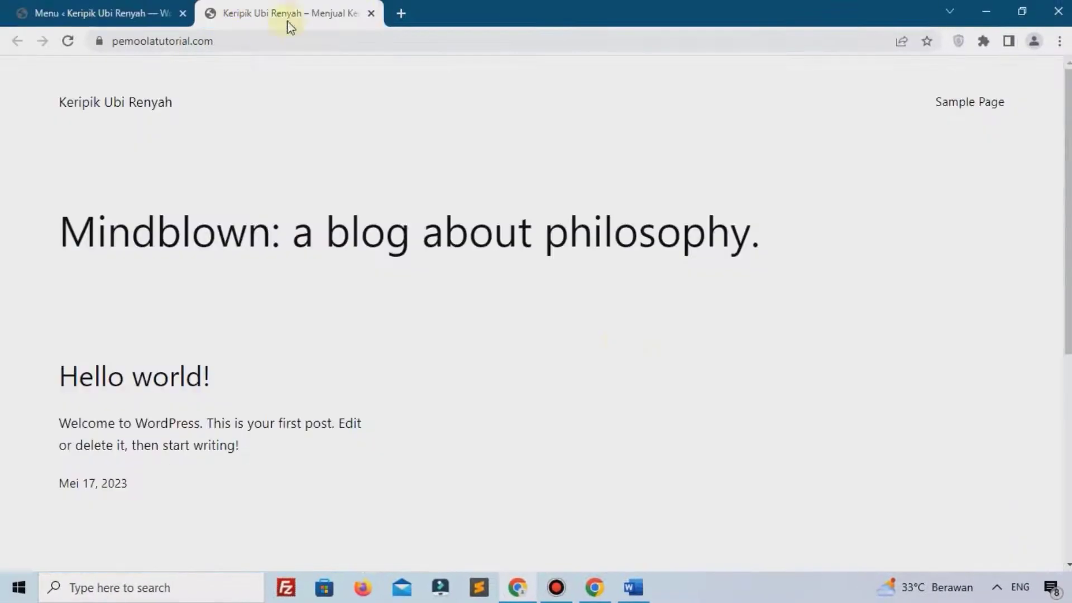
{"action": "left_click", "coordinate": [67, 42]}
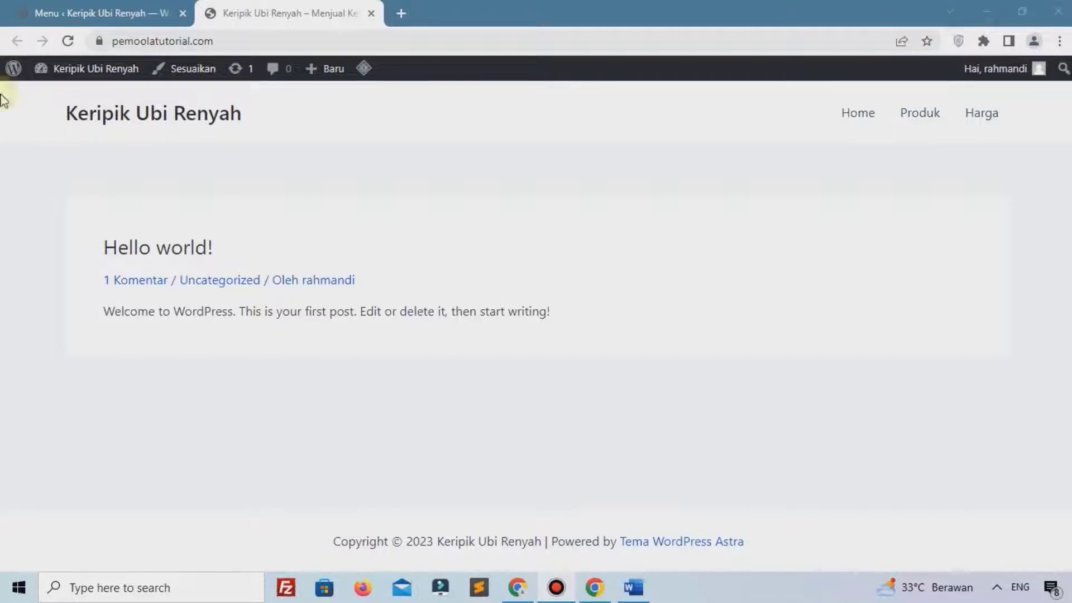
{"action": "left_click", "coordinate": [11, 4]}
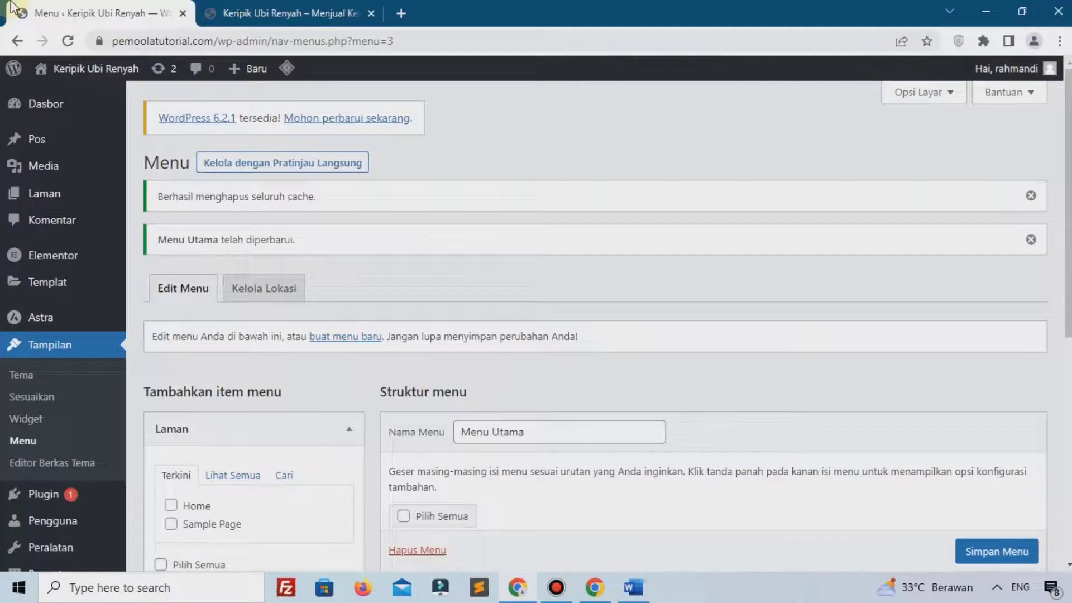
In the reading settings, make the homepage a static page using Home and save the changes
{"action": "scroll", "coordinate": [43, 342], "scroll_direction": "down", "scroll_amount": 4}
{"action": "mouse_move", "coordinate": [62, 455]}
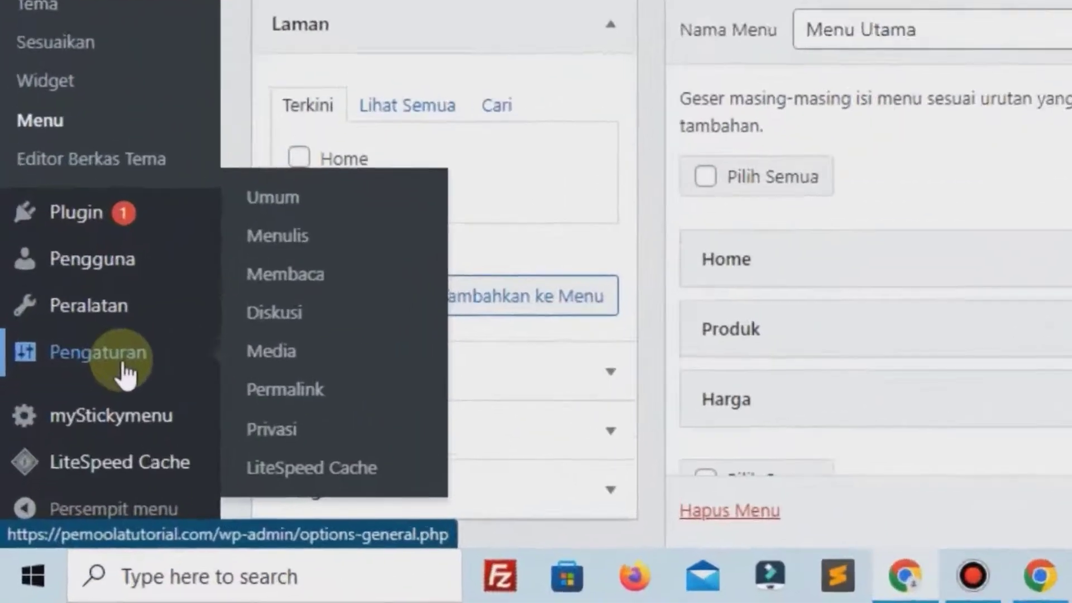
{"action": "left_click", "coordinate": [347, 248]}
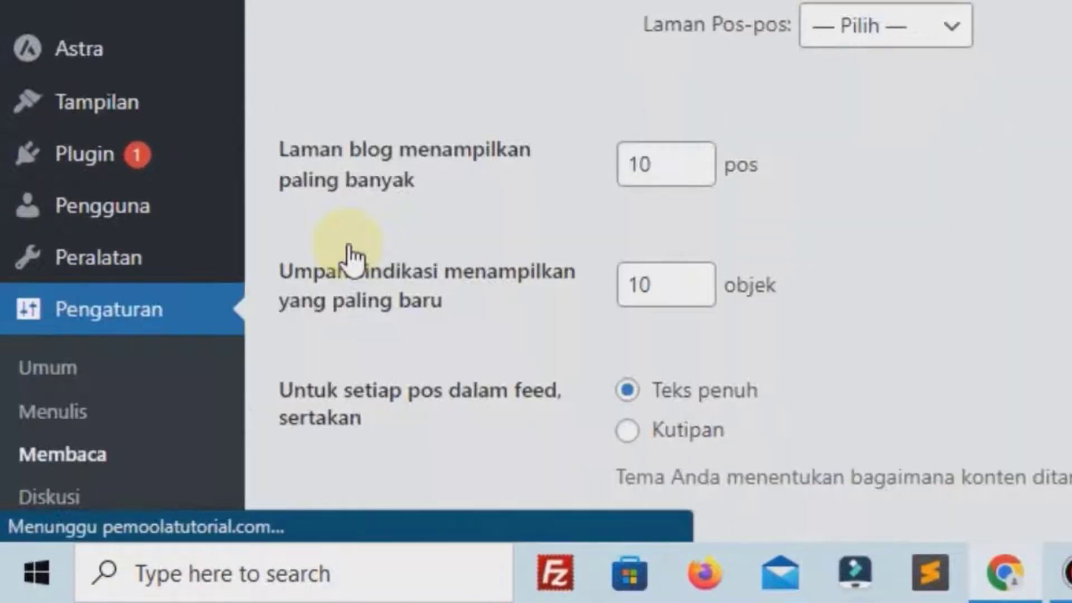
{"action": "left_click", "coordinate": [322, 232]}
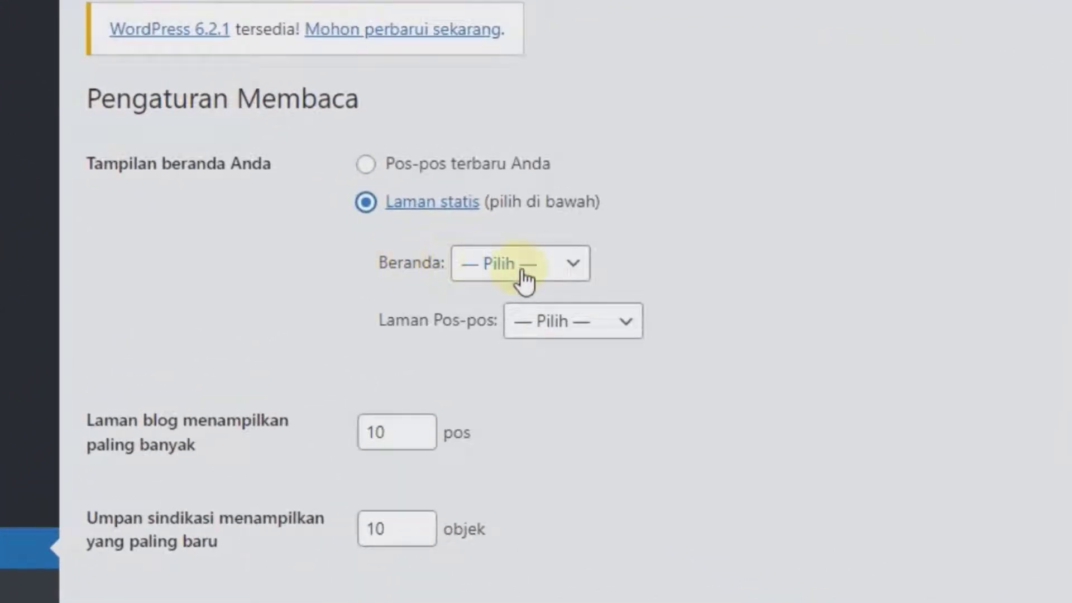
{"action": "left_click", "coordinate": [522, 273]}
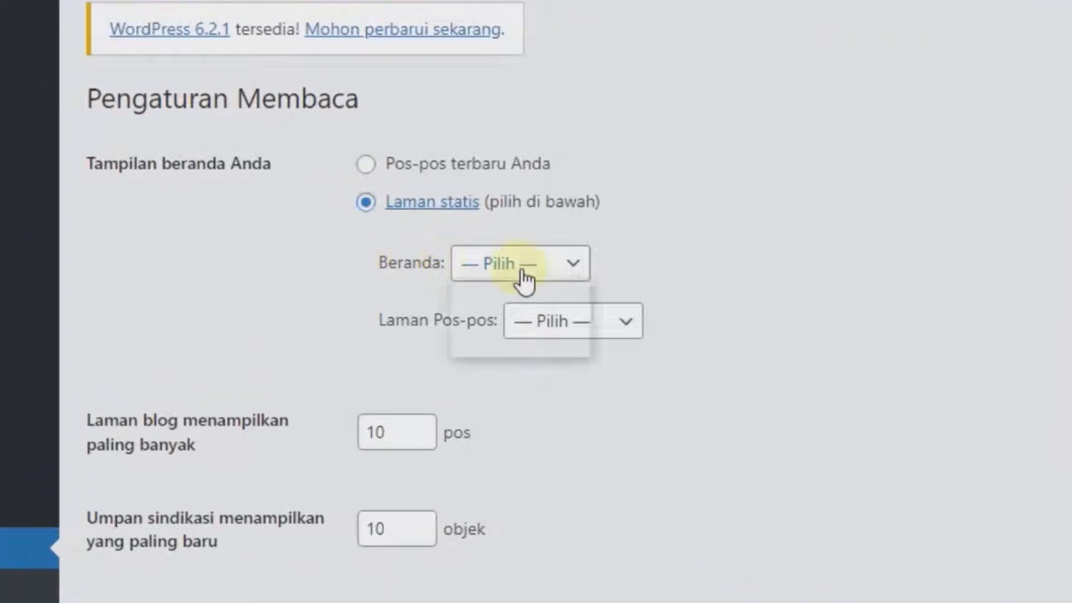
{"action": "left_click", "coordinate": [503, 320]}
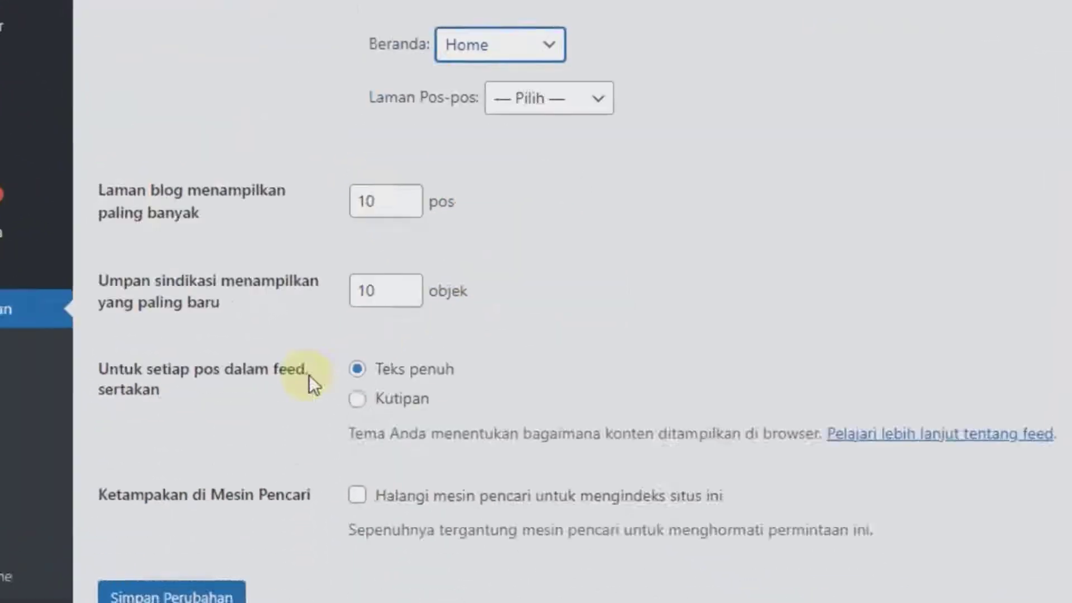
{"action": "left_click", "coordinate": [191, 474]}
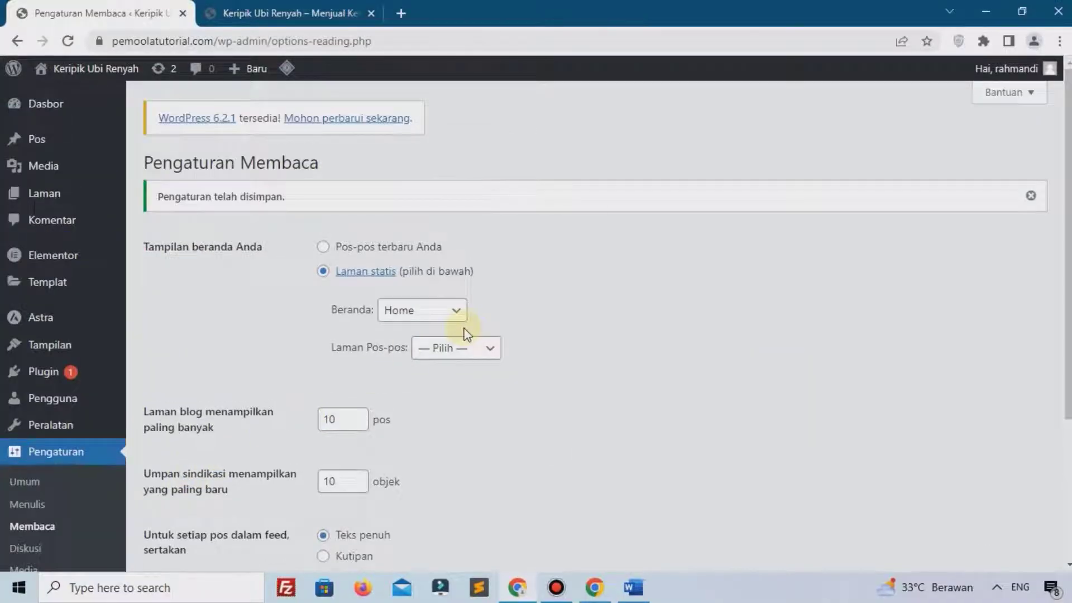
Set the permalink structure to Nama tulisan, save the changes, and reload the public site
{"action": "scroll", "coordinate": [136, 330], "scroll_direction": "down", "scroll_amount": 3}
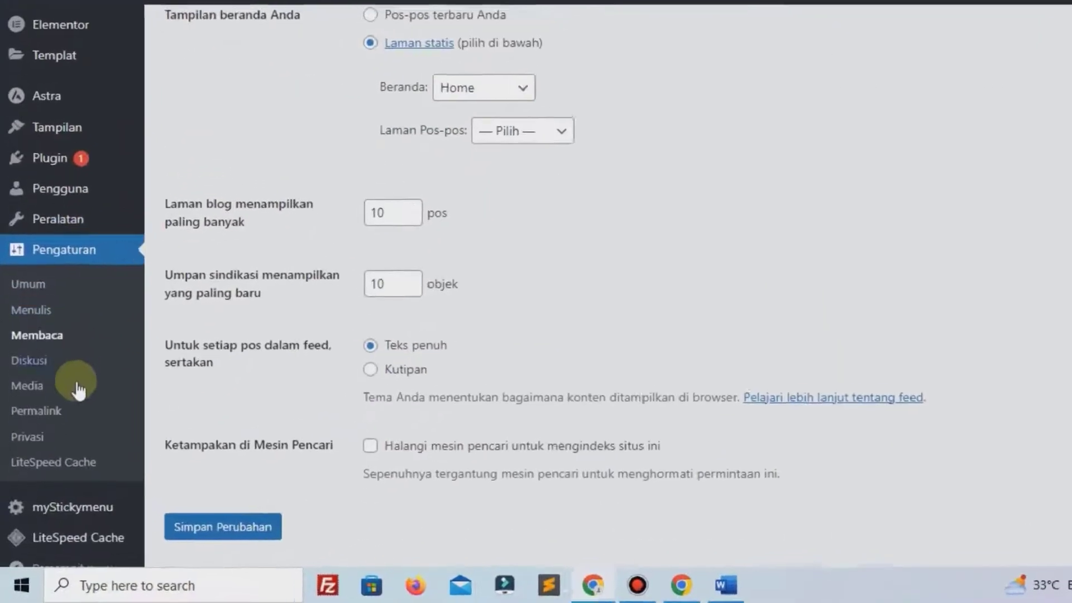
{"action": "left_click", "coordinate": [99, 345]}
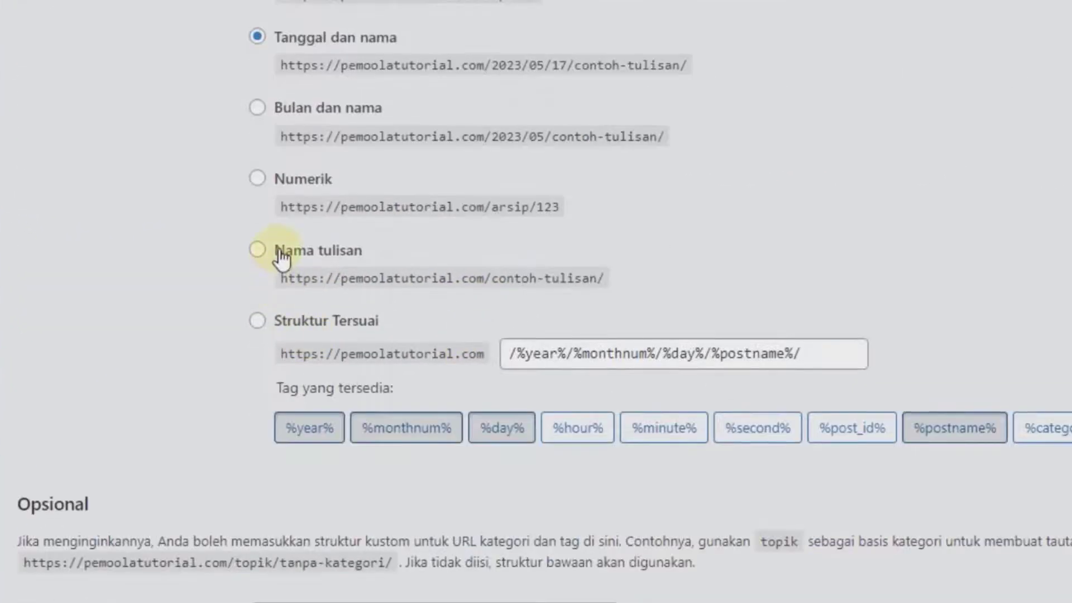
{"action": "left_click", "coordinate": [279, 254]}
{"action": "scroll", "coordinate": [279, 254], "scroll_direction": "down", "scroll_amount": 4}
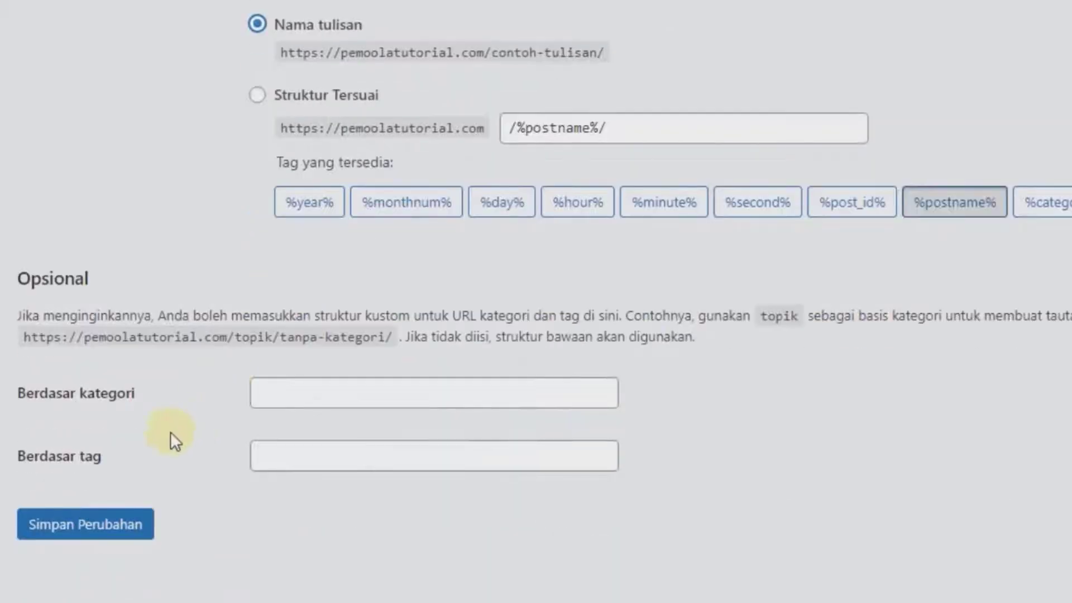
{"action": "left_click", "coordinate": [53, 530]}
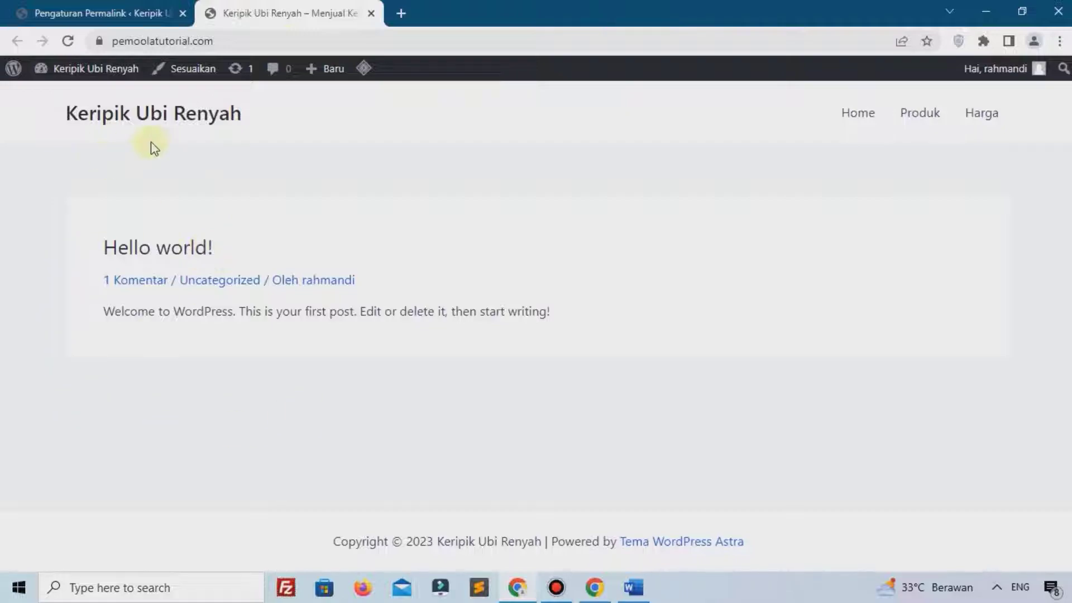
{"action": "left_click", "coordinate": [67, 41]}
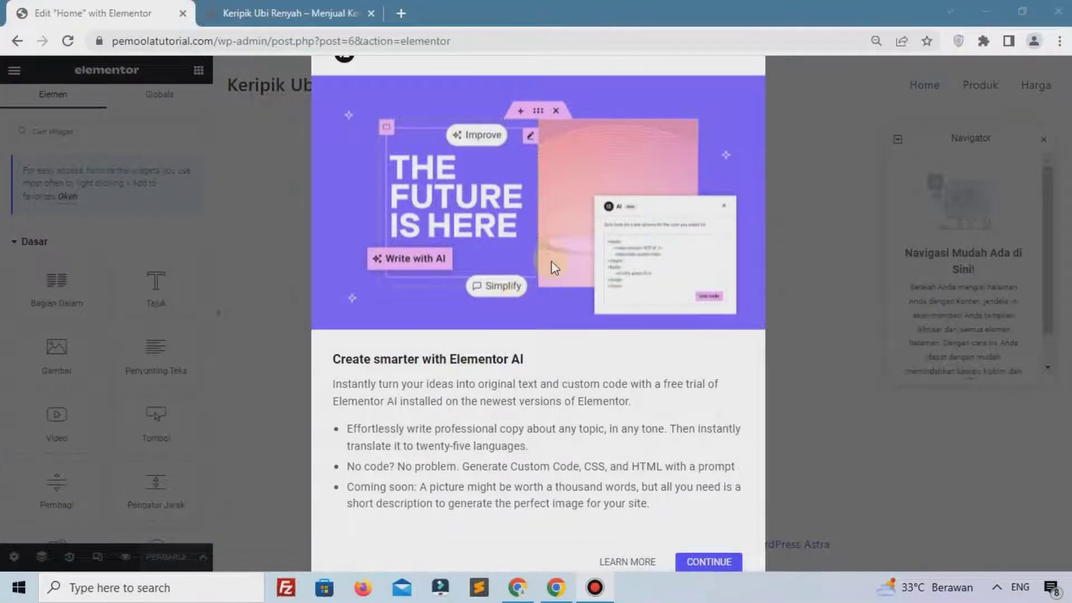
Dismiss the Elementor AI announcement in the Home page editor, shrinking the page zoom to reach it and resetting the zoom
{"action": "key", "text": "ctrl+minus"}
{"action": "key", "text": "ctrl+minus"}
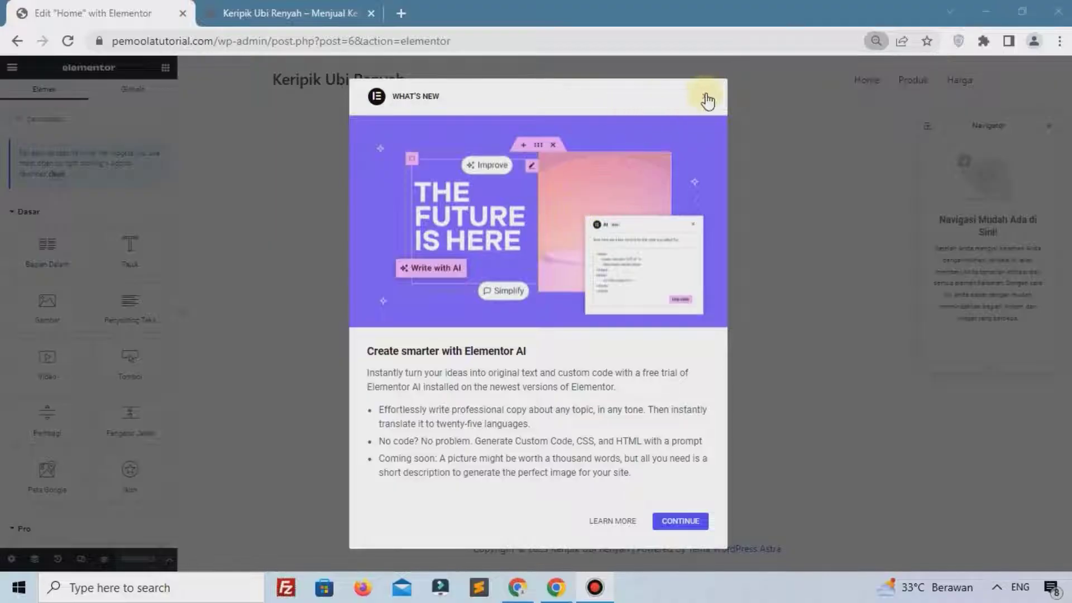
{"action": "left_click", "coordinate": [706, 101]}
{"action": "left_click", "coordinate": [706, 140]}
{"action": "key", "text": "ctrl+0"}
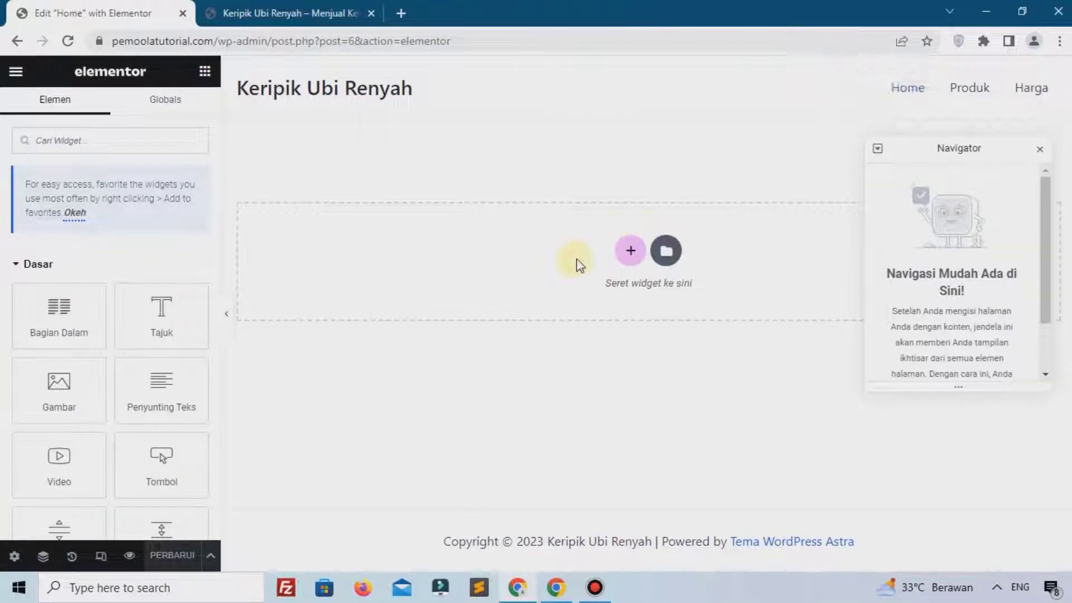
Add a section with two equal columns to the Home page and close the Navigator
{"action": "left_click", "coordinate": [630, 250]}
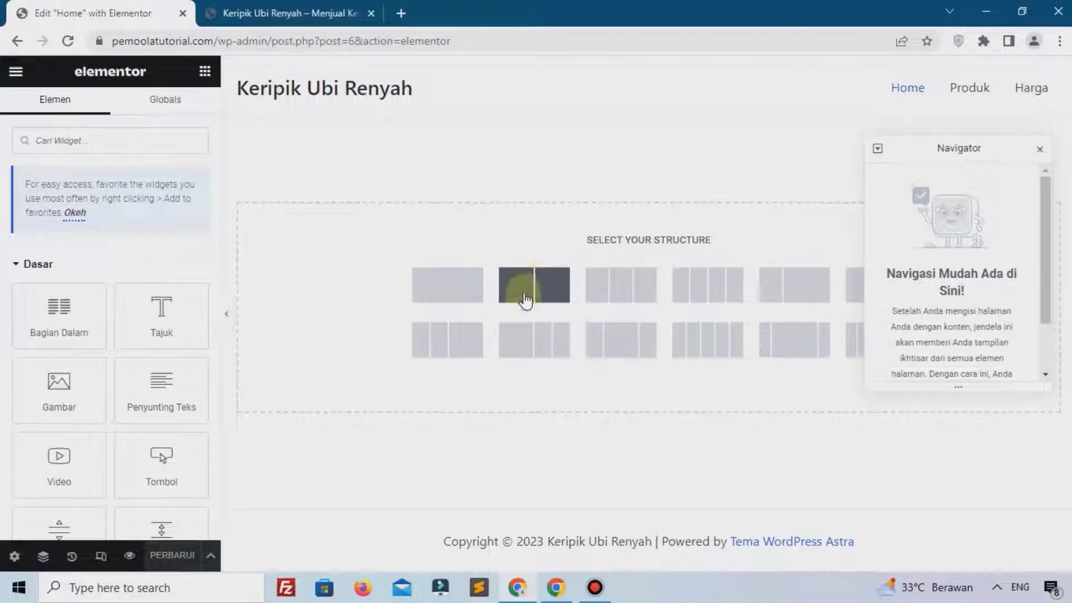
{"action": "left_click", "coordinate": [525, 300]}
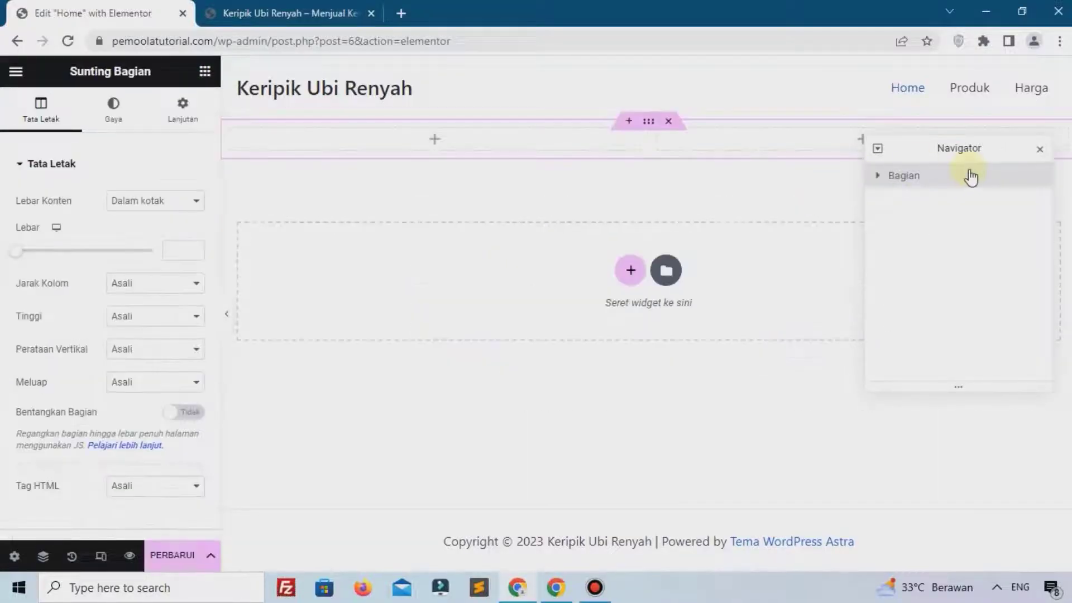
{"action": "left_click", "coordinate": [1040, 151]}
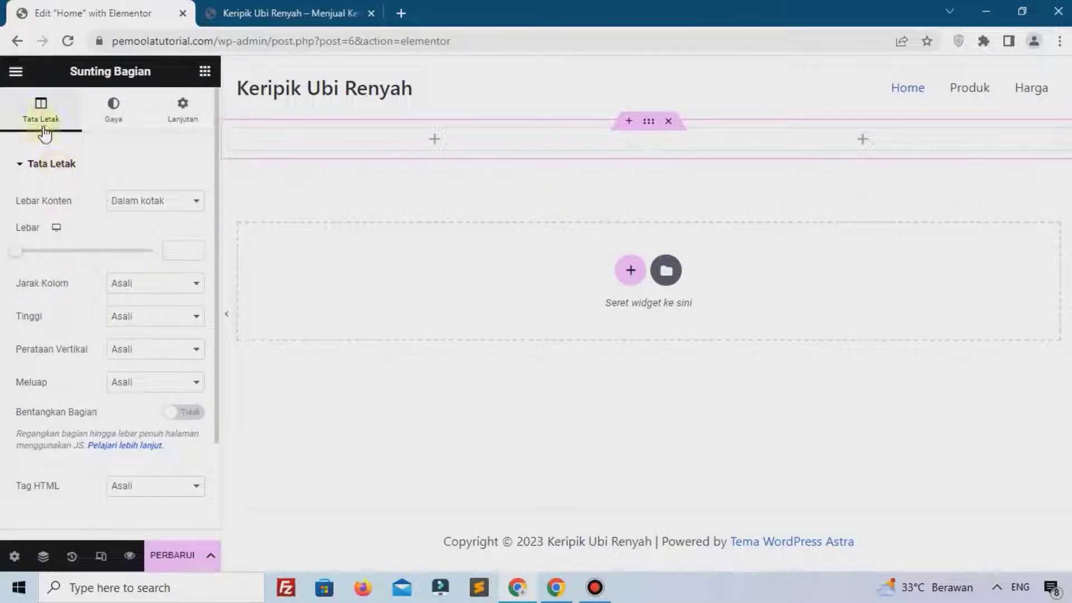
Set the two-column section's height to Tinggi Minimal with a value of 500 px
{"action": "left_click", "coordinate": [120, 316]}
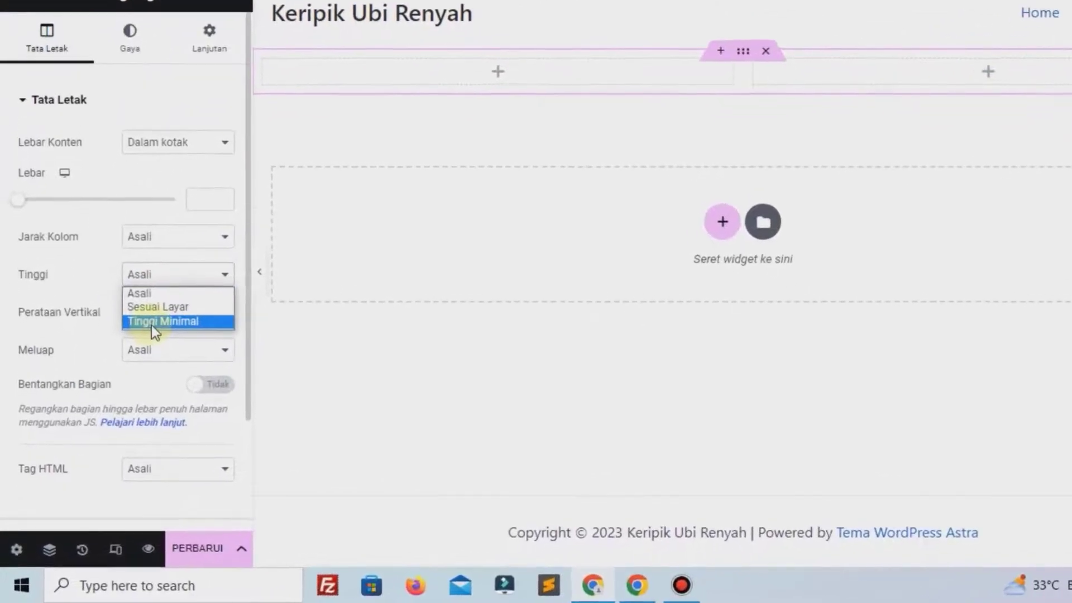
{"action": "left_click", "coordinate": [152, 321]}
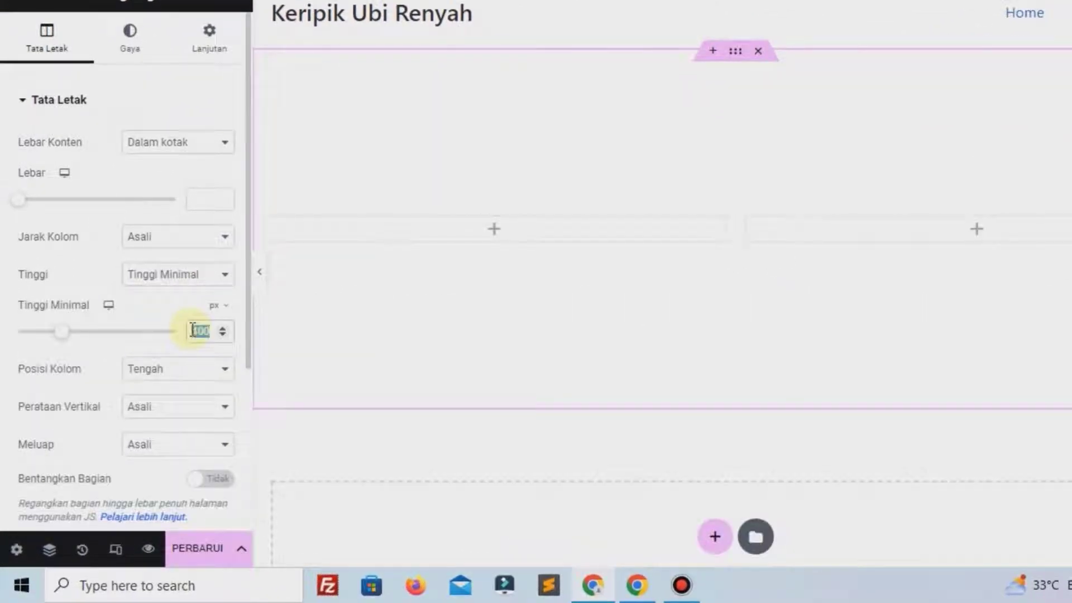
{"action": "type", "text": "500"}
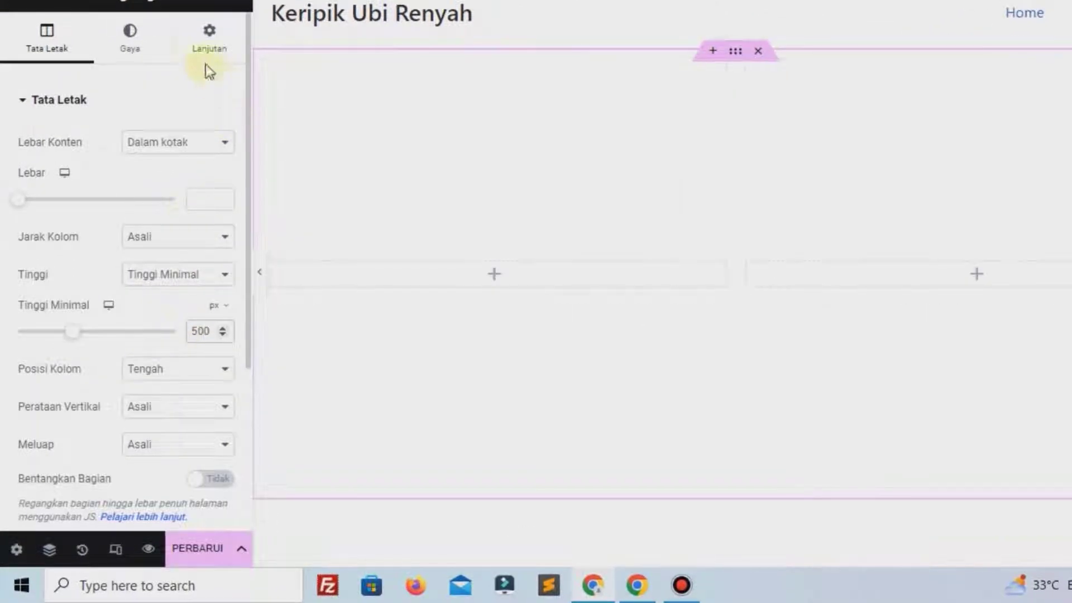
Unlink the section's padding values and set its padding to 4% at Atas and 4% at Bawah
{"action": "left_click", "coordinate": [199, 55]}
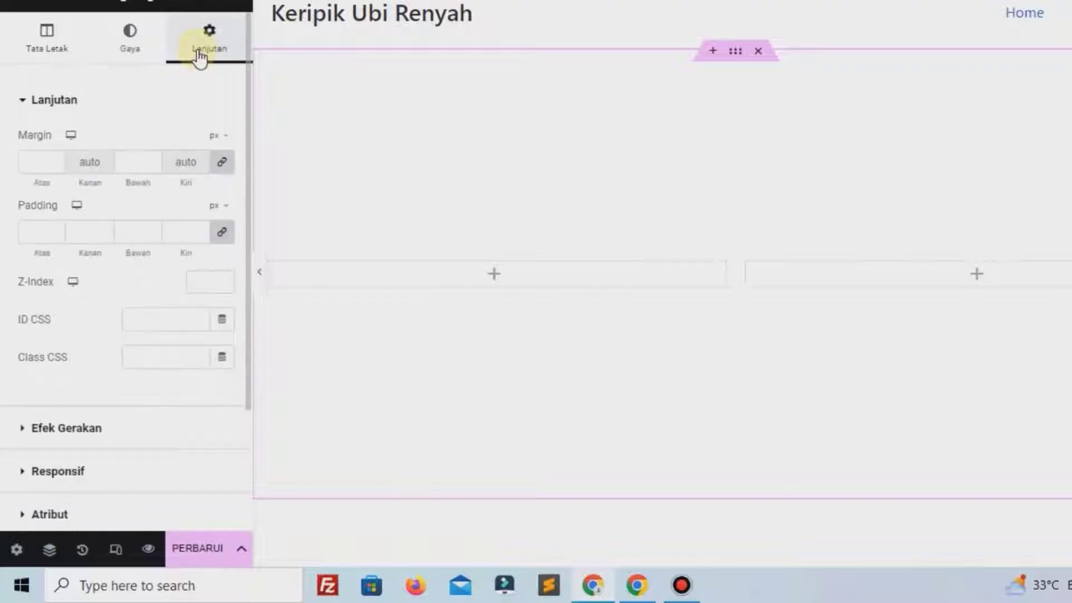
{"action": "left_click", "coordinate": [221, 217]}
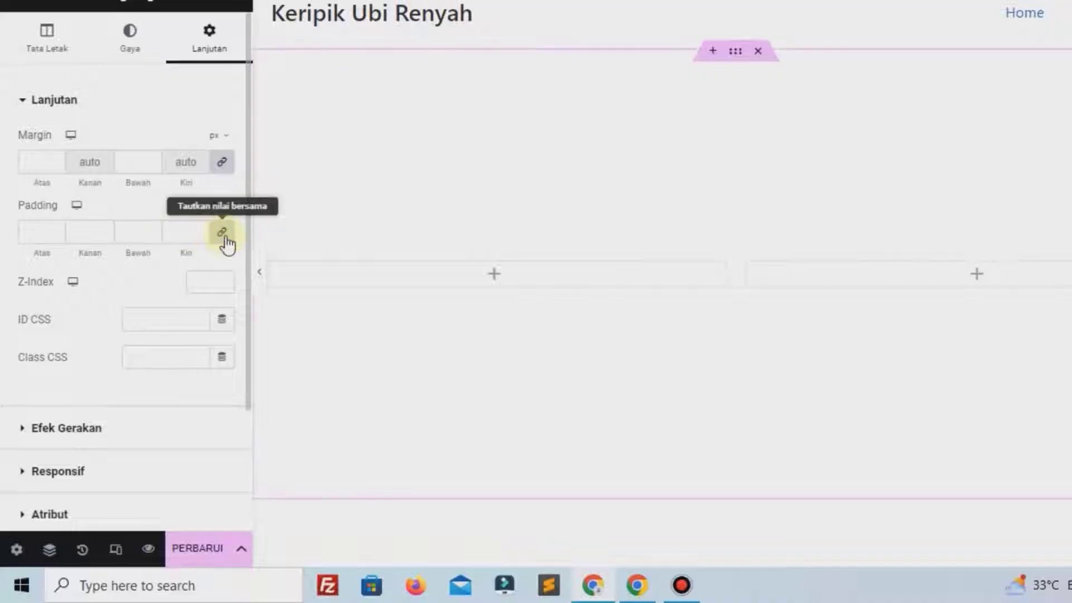
{"action": "left_click", "coordinate": [223, 233]}
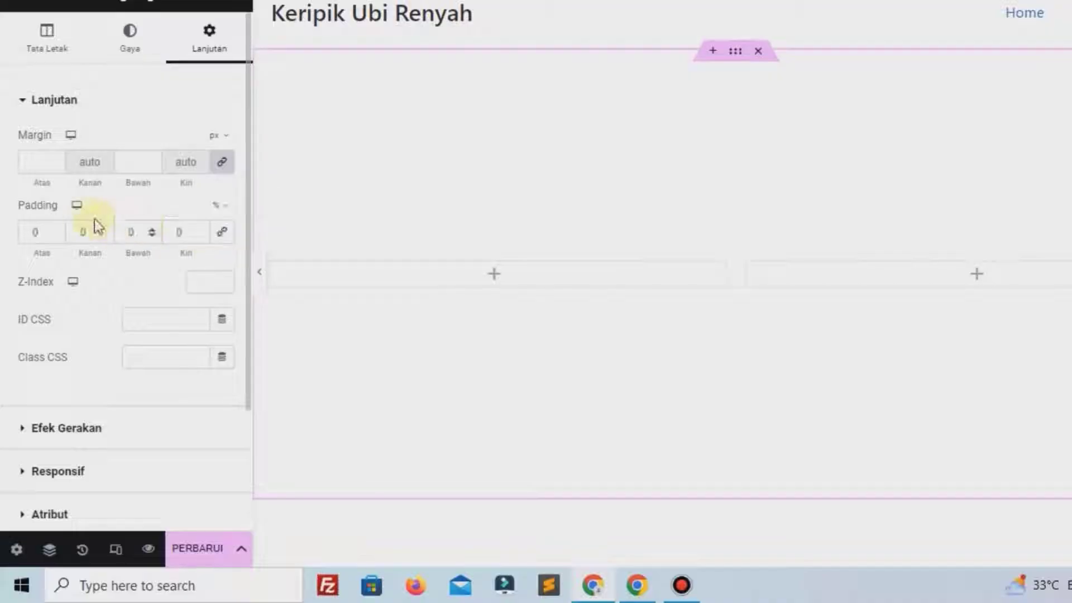
{"action": "left_click", "coordinate": [55, 228]}
{"action": "left_click", "coordinate": [55, 228]}
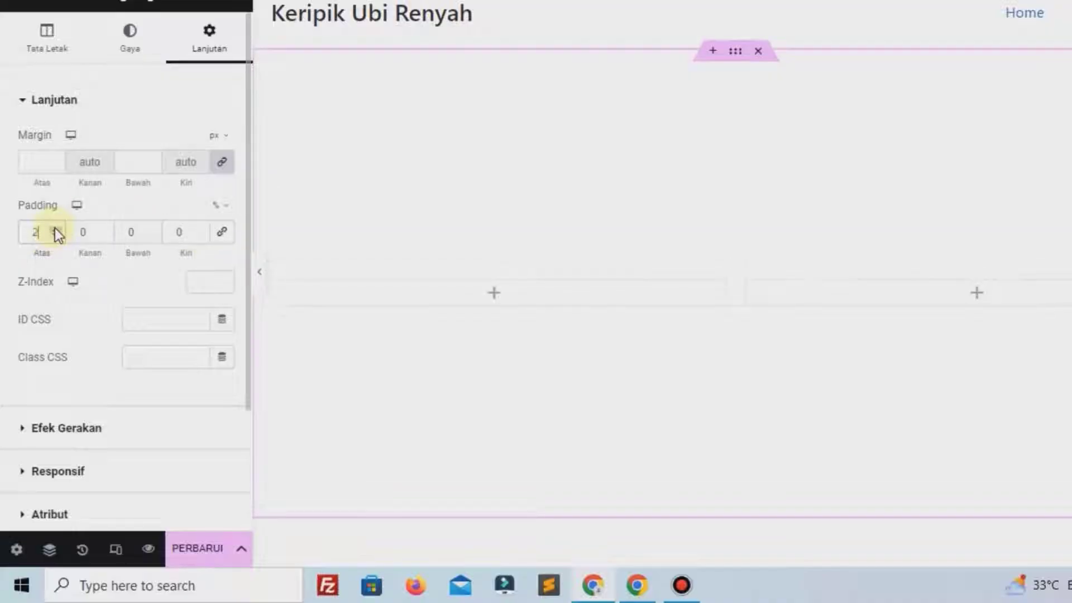
{"action": "left_click", "coordinate": [54, 227]}
{"action": "left_click", "coordinate": [55, 228]}
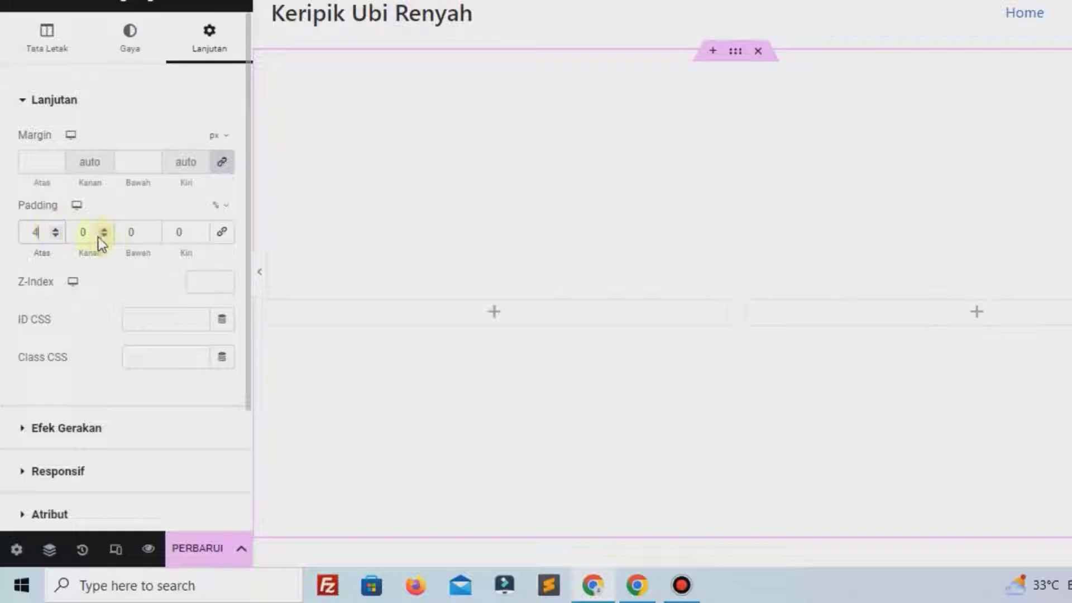
{"action": "left_click", "coordinate": [151, 229]}
{"action": "left_click", "coordinate": [151, 229]}
{"action": "left_click", "coordinate": [151, 229]}
{"action": "left_click", "coordinate": [151, 229]}
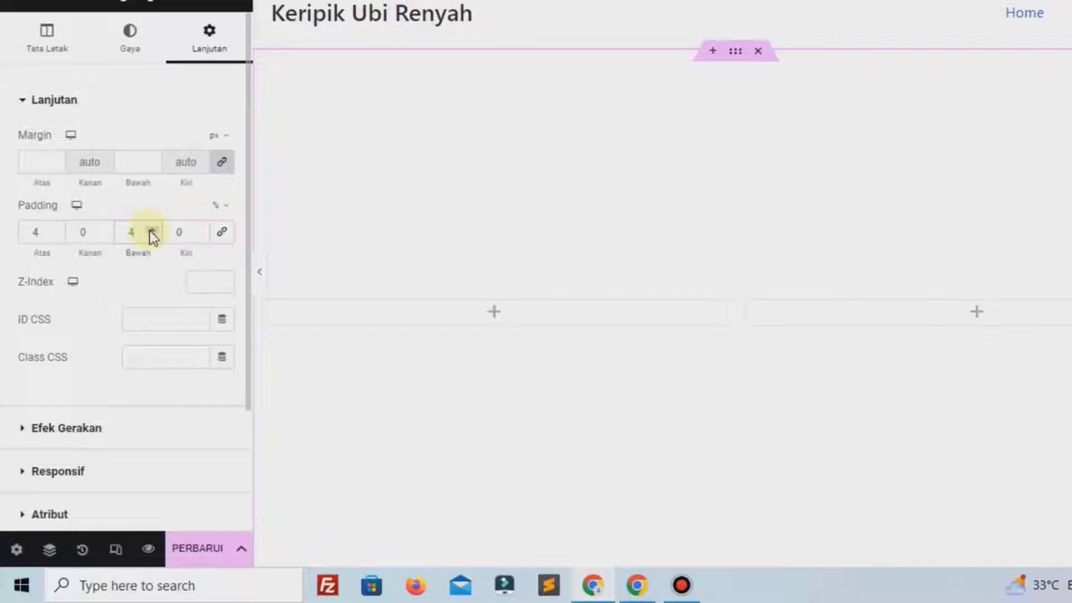
Give the two-column section a Klasik background with the color #F8541C
{"action": "left_click", "coordinate": [134, 38]}
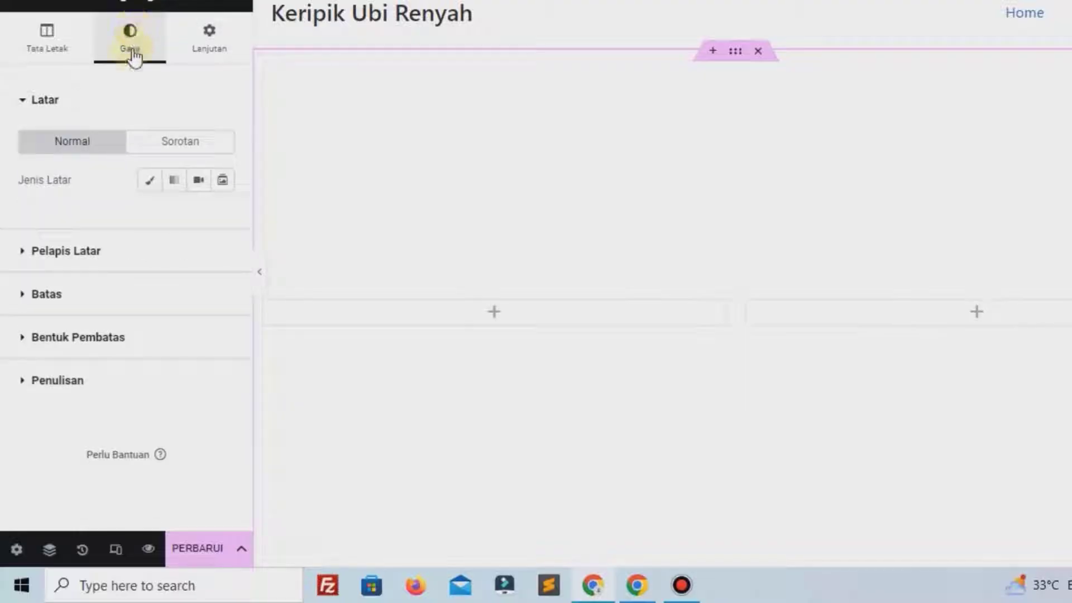
{"action": "left_click", "coordinate": [152, 184]}
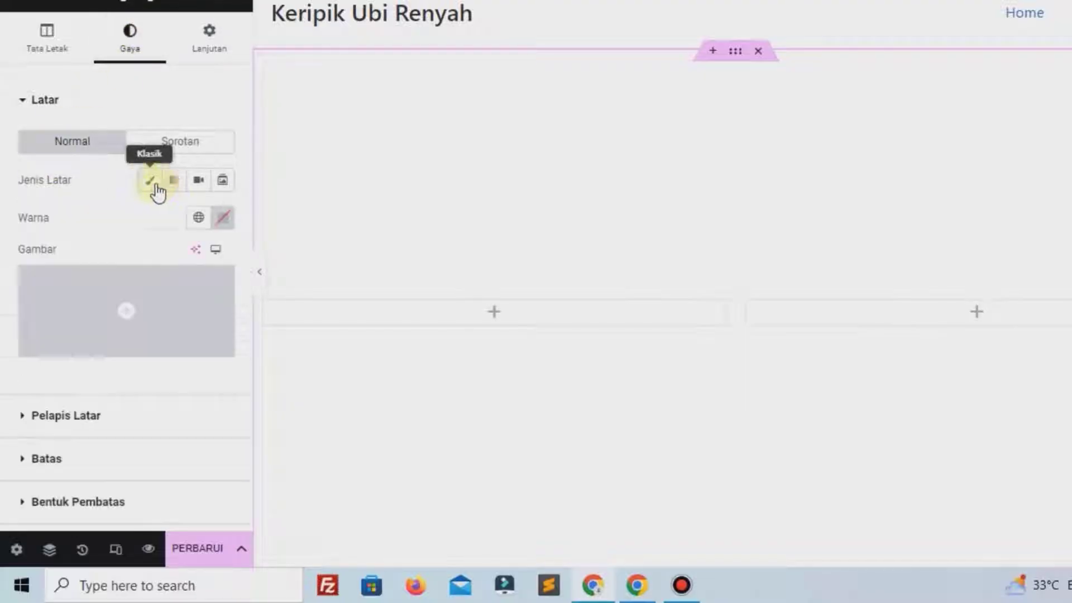
{"action": "left_click", "coordinate": [222, 223]}
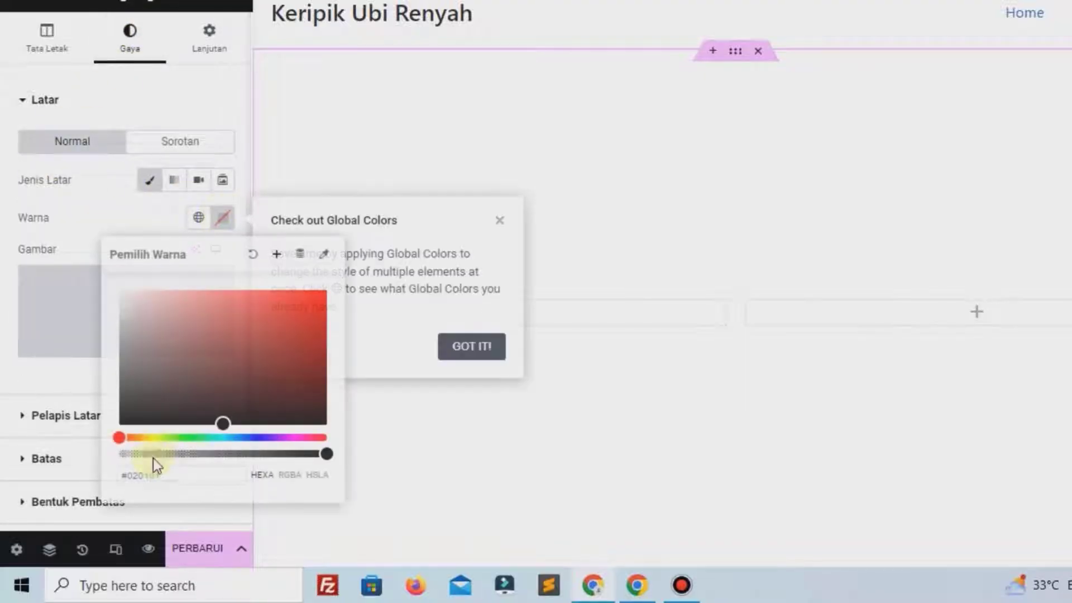
{"action": "left_click", "coordinate": [196, 475]}
{"action": "type", "text": "#F8541C"}
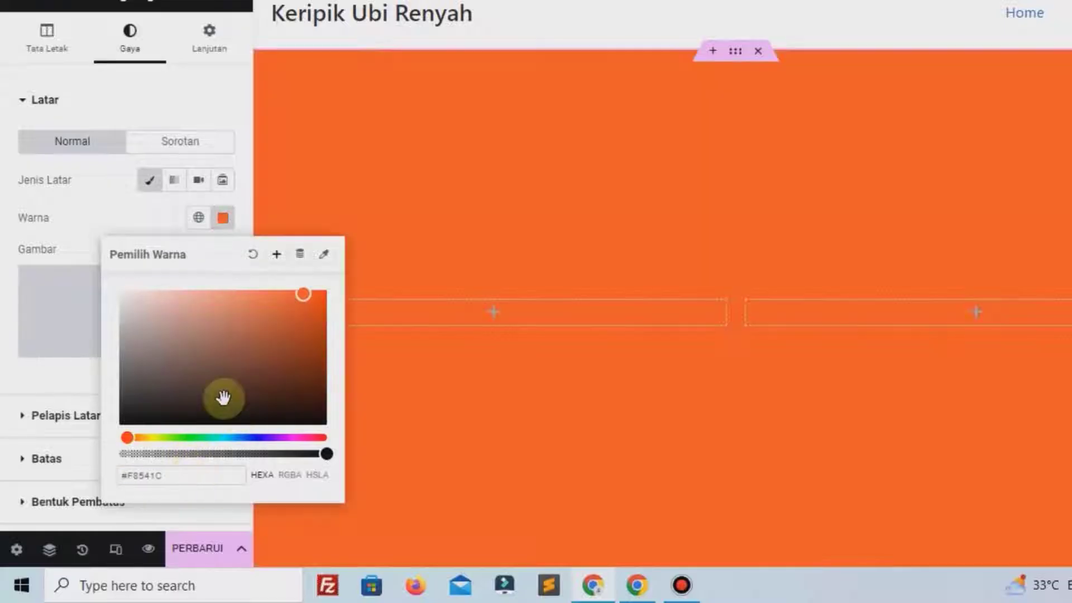
{"action": "left_click", "coordinate": [115, 216]}
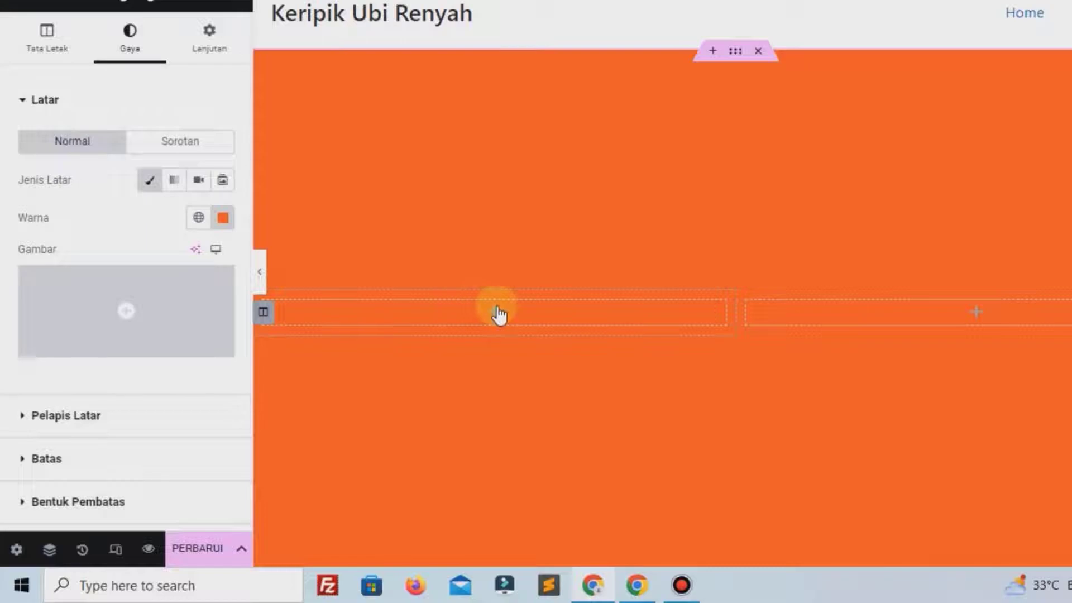
Add a Gambar widget to the section's left column and upload chips-package-concept_1284-35832-removebg-preview.png as its image
{"action": "left_click", "coordinate": [495, 312]}
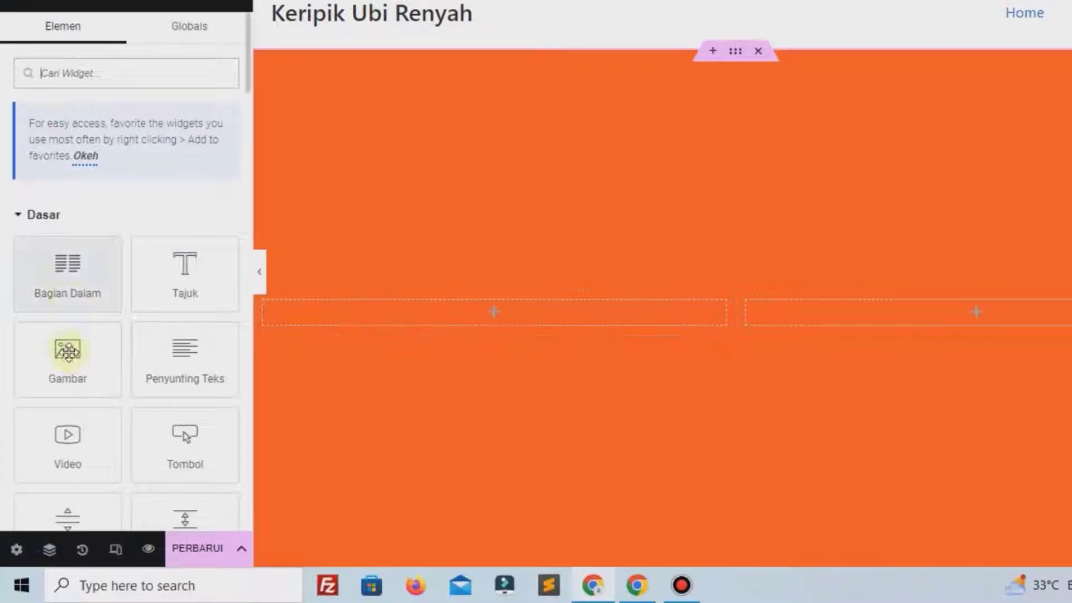
{"action": "left_click_drag", "start_coordinate": [44, 351], "coordinate": [342, 304]}
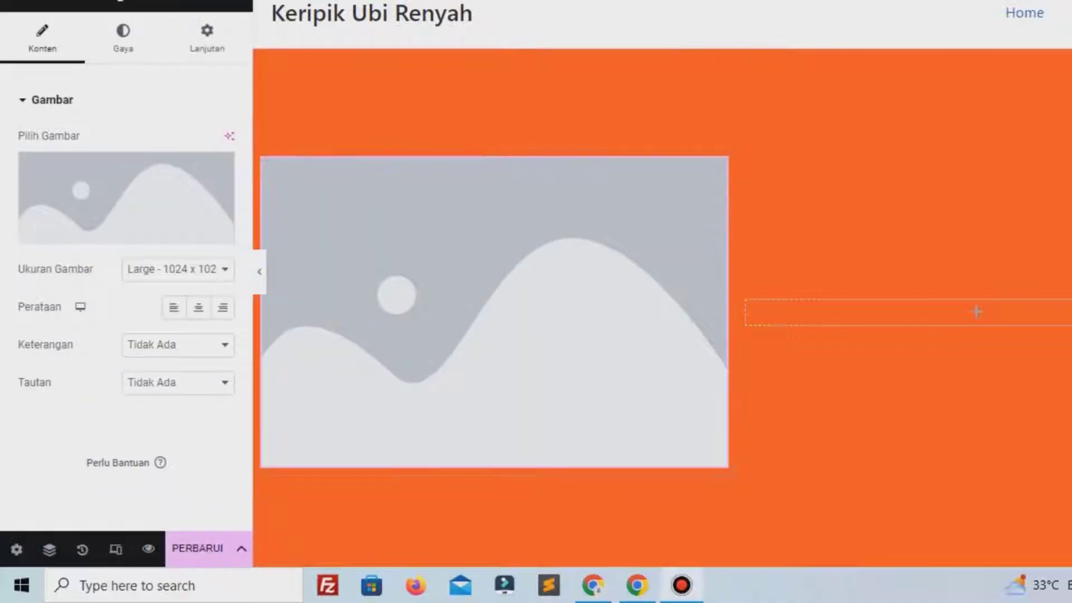
{"action": "left_click", "coordinate": [98, 210]}
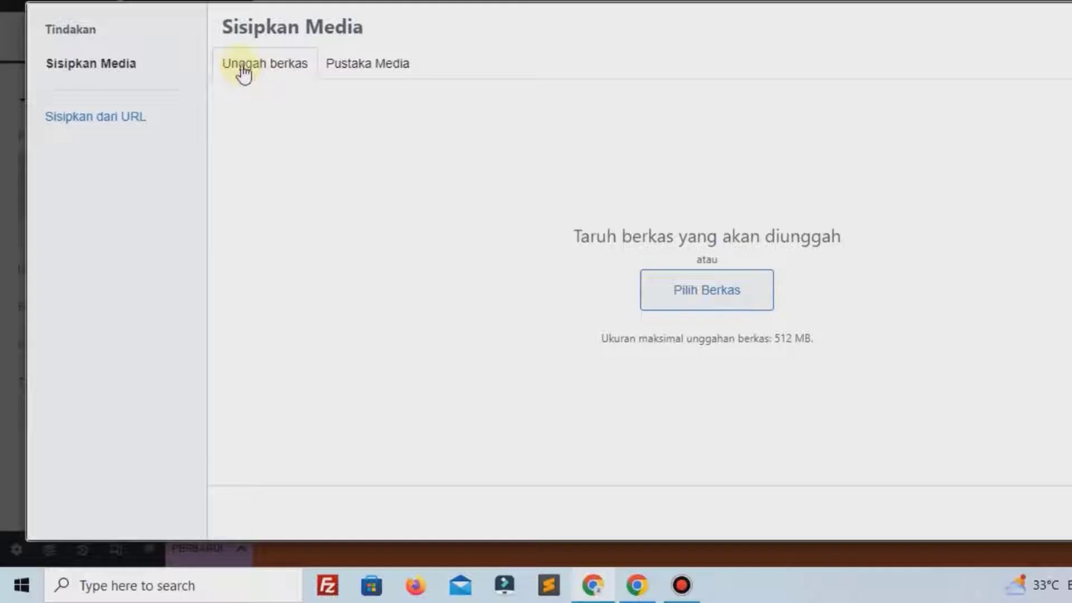
{"action": "left_click", "coordinate": [695, 301]}
{"action": "left_click", "coordinate": [223, 107]}
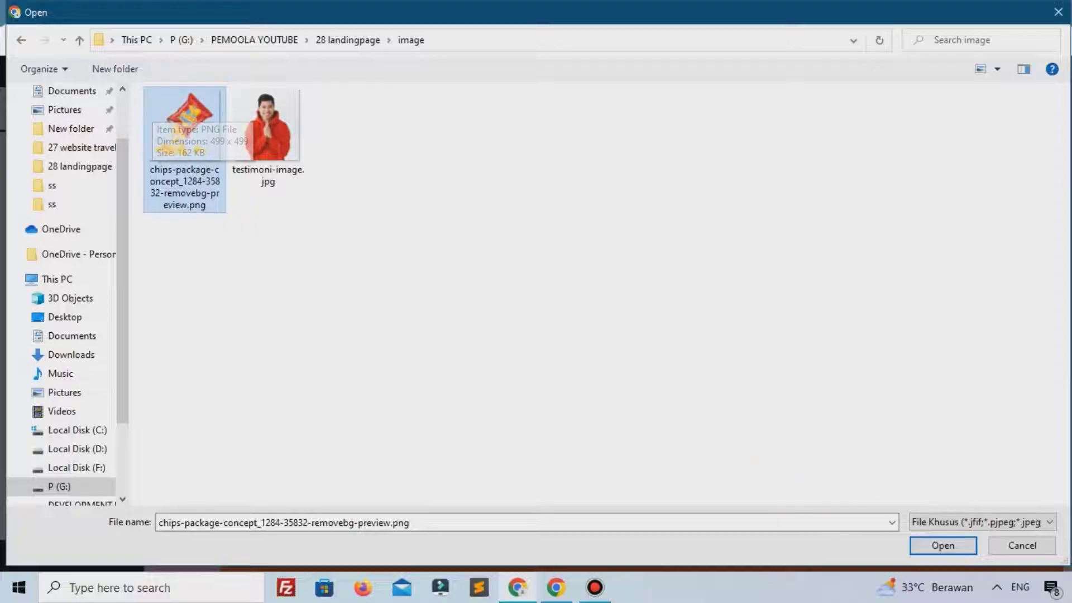
{"action": "left_click", "coordinate": [938, 545]}
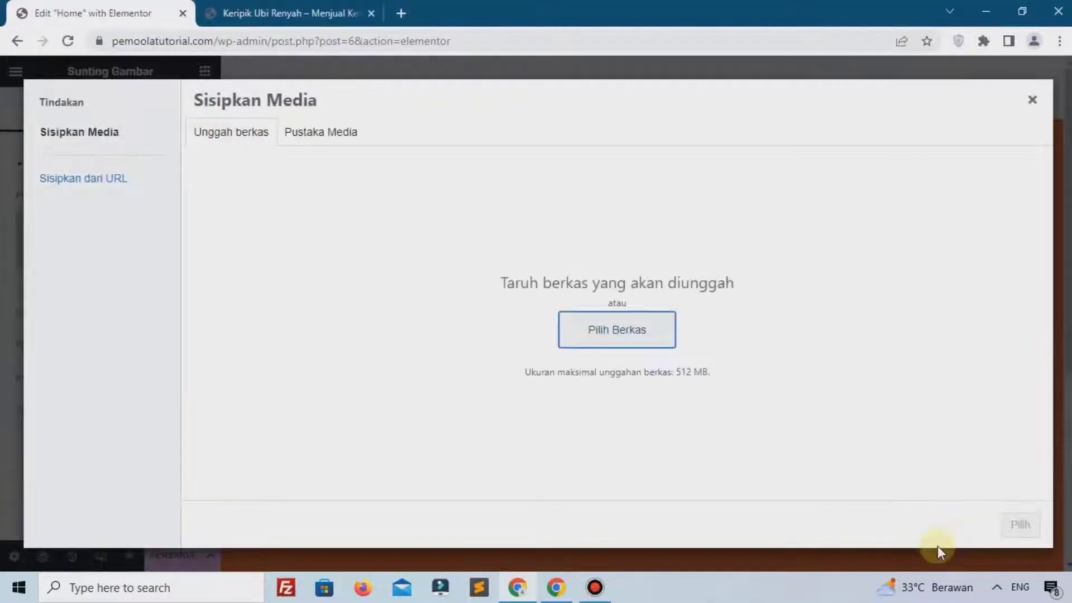
{"action": "left_click", "coordinate": [1014, 527]}
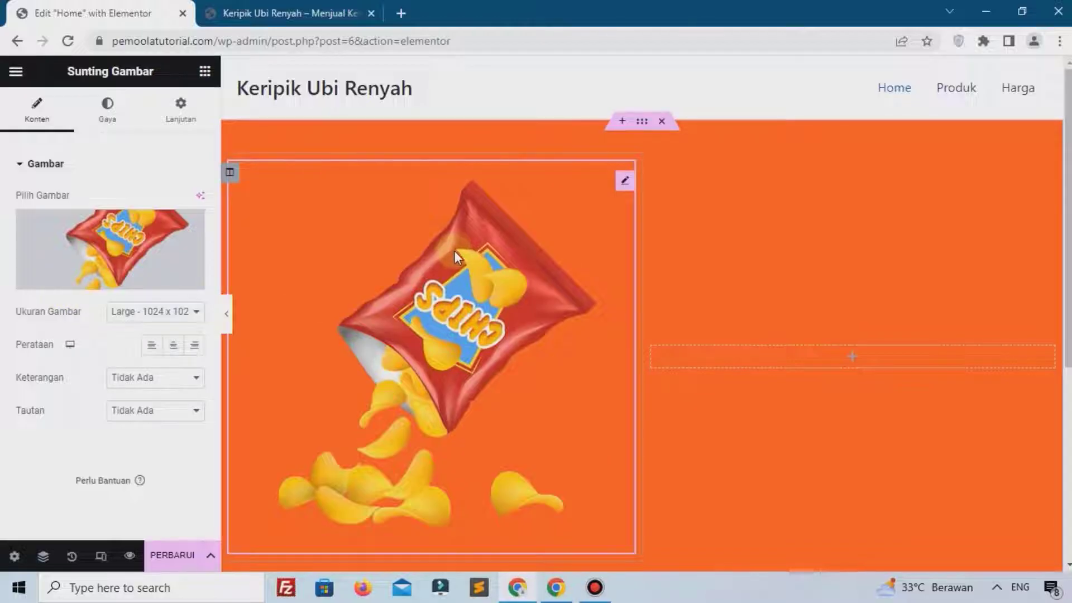
Flip the chips package image horizontally with the Transformasi settings
{"action": "left_click", "coordinate": [183, 122]}
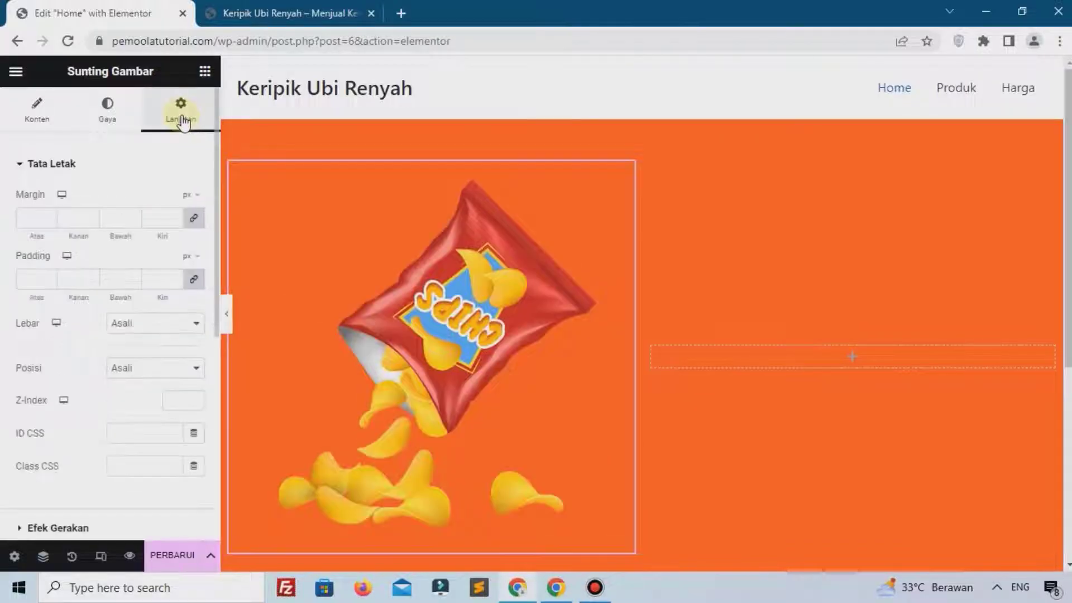
{"action": "scroll", "coordinate": [162, 223], "scroll_direction": "down", "scroll_amount": 5}
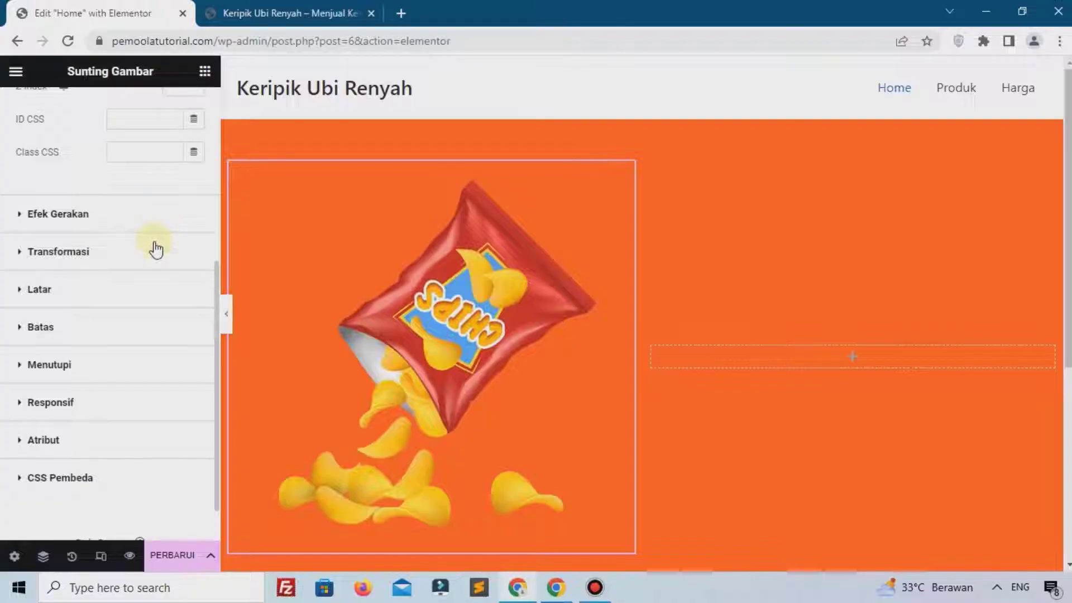
{"action": "left_click", "coordinate": [104, 258]}
{"action": "scroll", "coordinate": [102, 277], "scroll_direction": "down", "scroll_amount": 1}
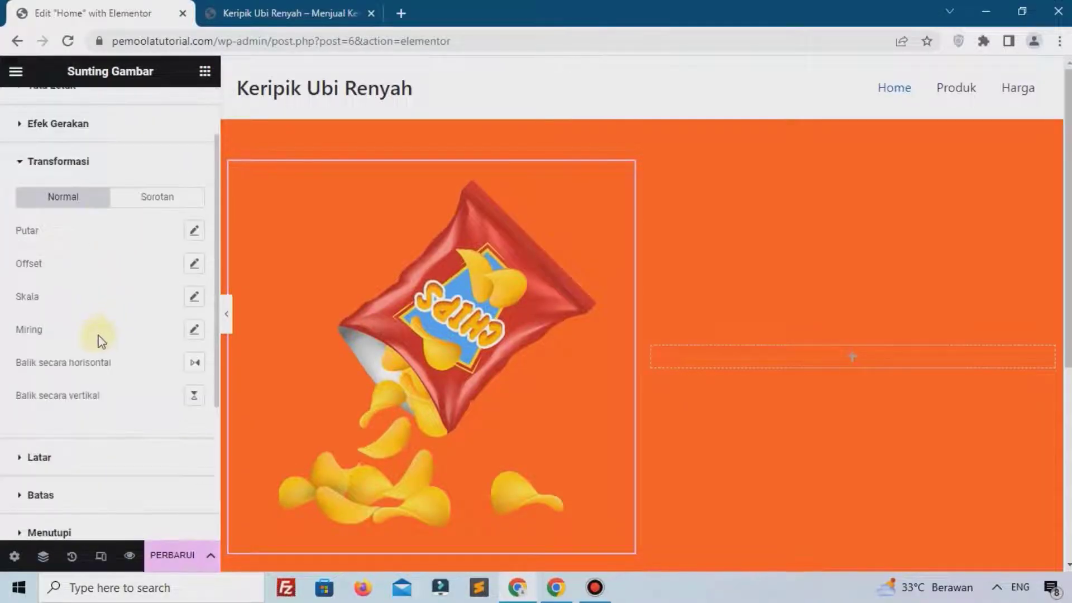
{"action": "left_click", "coordinate": [195, 363]}
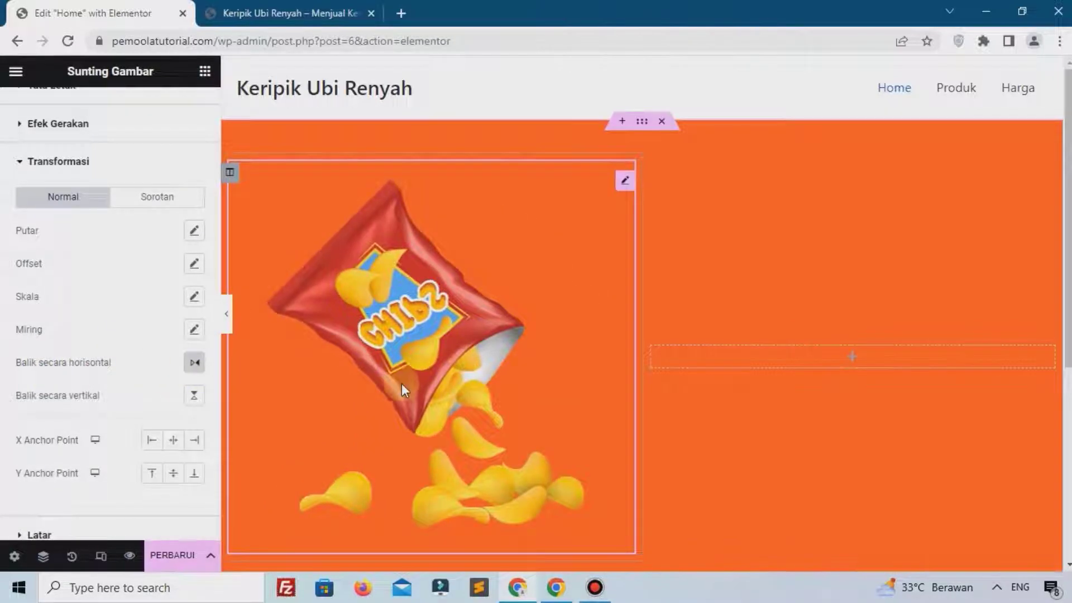
Add a Tajuk widget to the section's right column with the title "Keripik Ubi Renyah dan Gurih"
{"action": "left_click", "coordinate": [860, 357]}
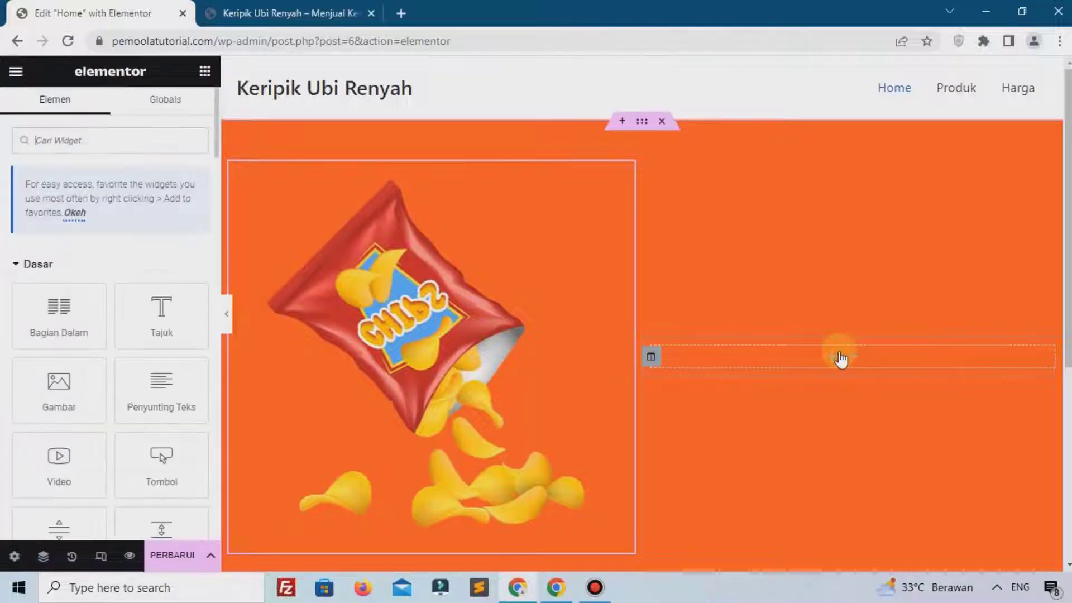
{"action": "left_click_drag", "start_coordinate": [160, 325], "coordinate": [736, 354]}
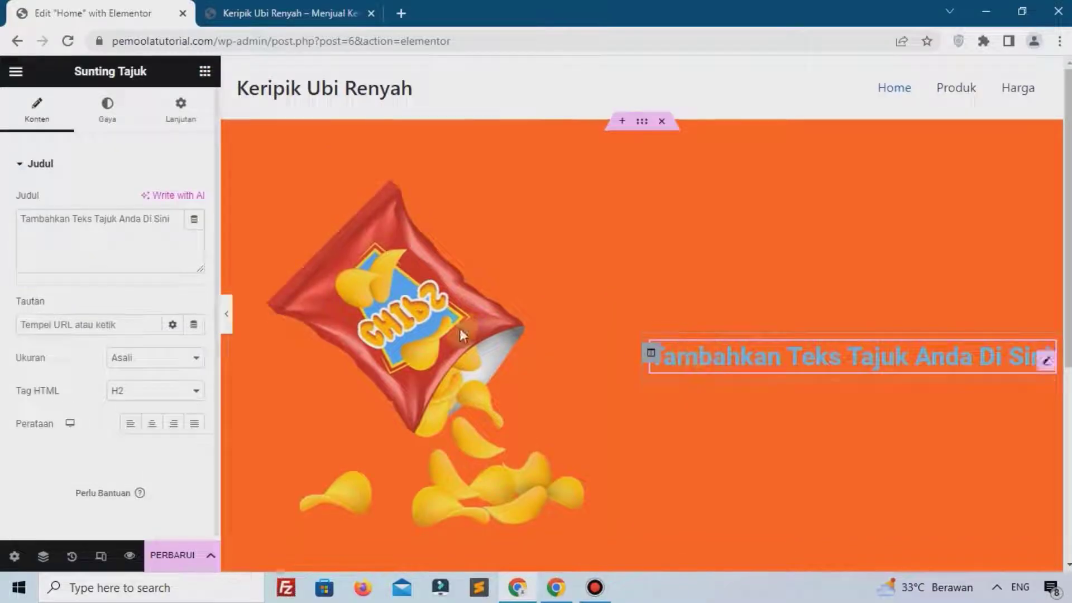
{"action": "triple_click", "coordinate": [148, 225]}
{"action": "type", "text": "Ker"}
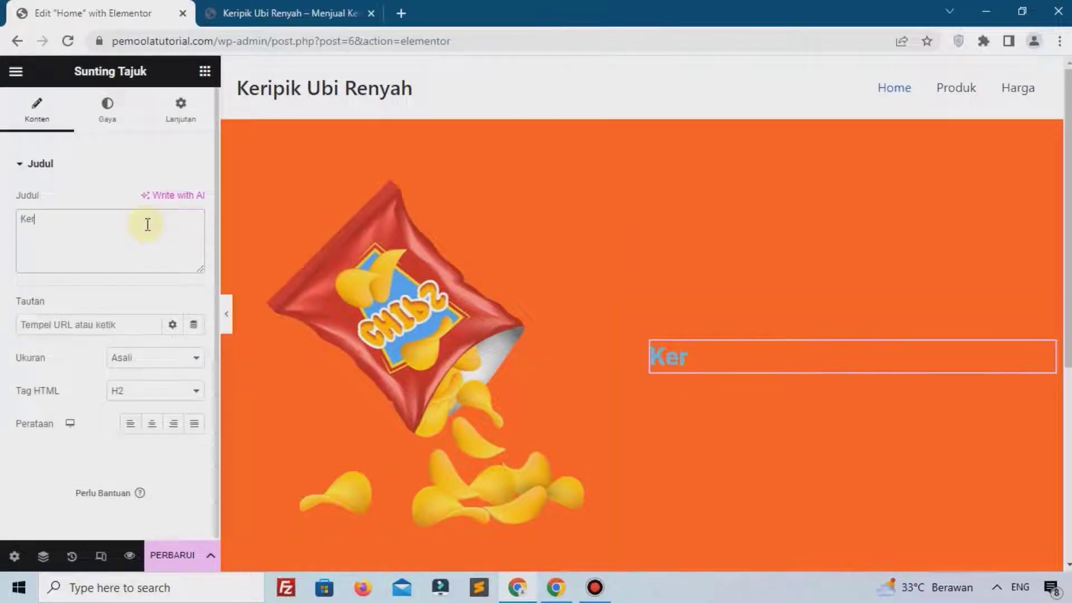
{"action": "type", "text": "ip"}
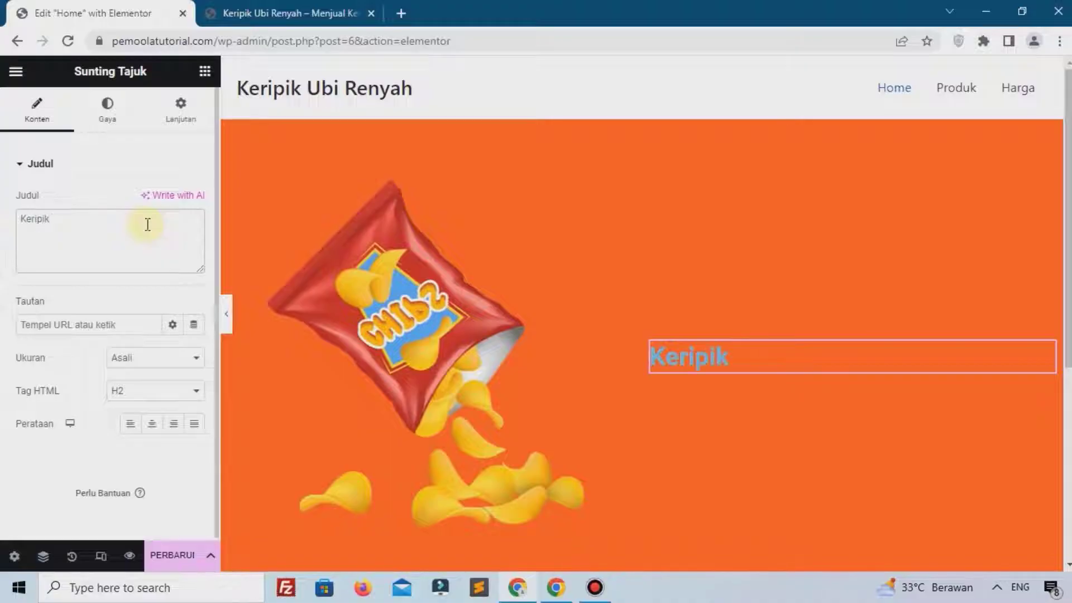
{"action": "type", "text": "ik "}
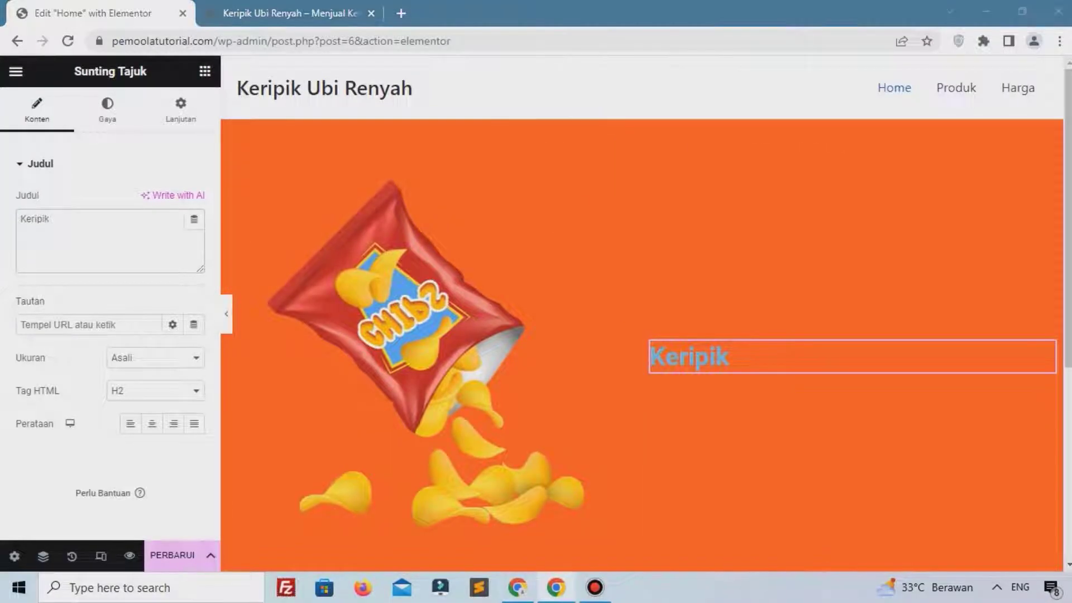
{"action": "type", "text": "Ubi "}
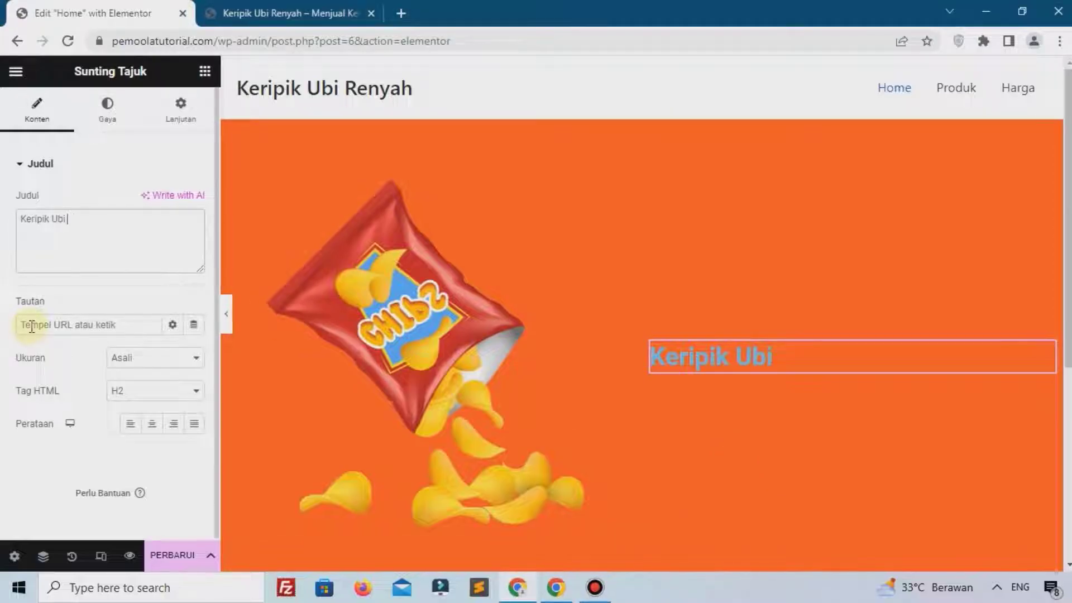
{"action": "type", "text": "Renyah dan G"}
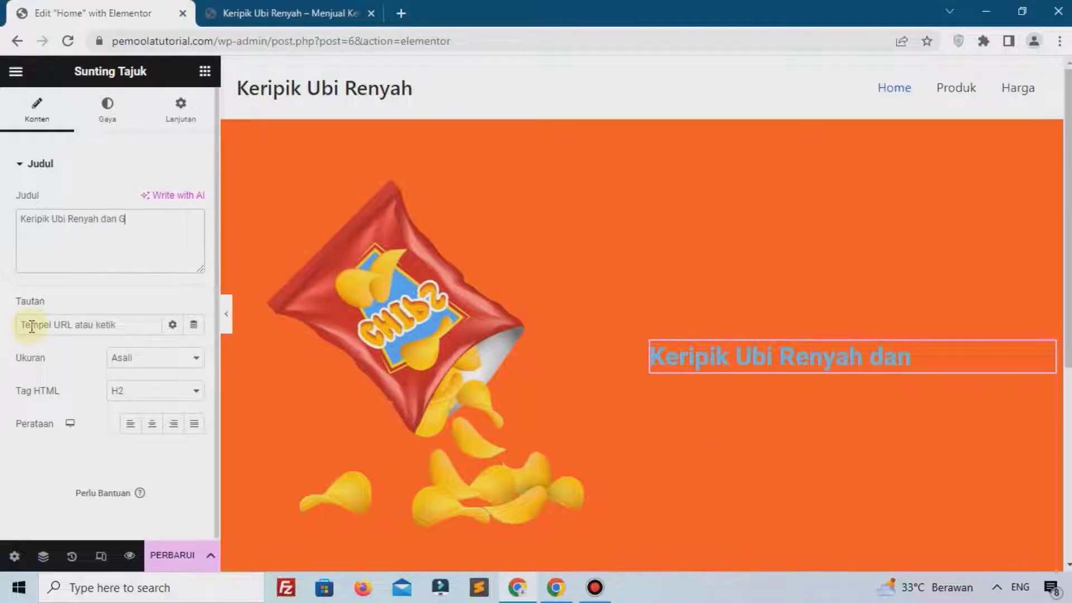
{"action": "type", "text": "urih"}
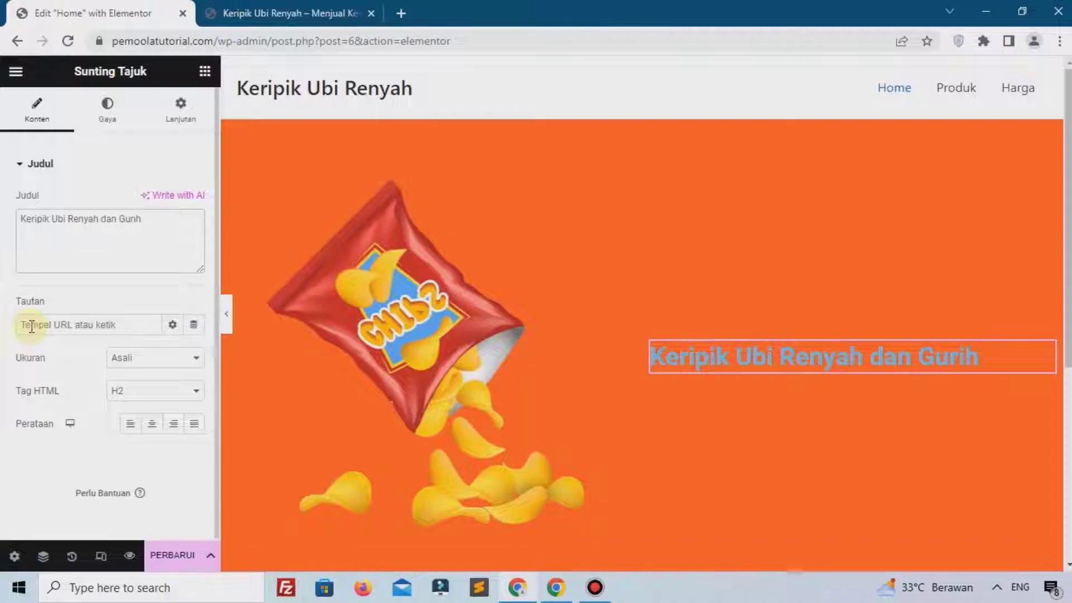
Set the heading's text color to white, #FFFFFF
{"action": "left_click", "coordinate": [108, 114]}
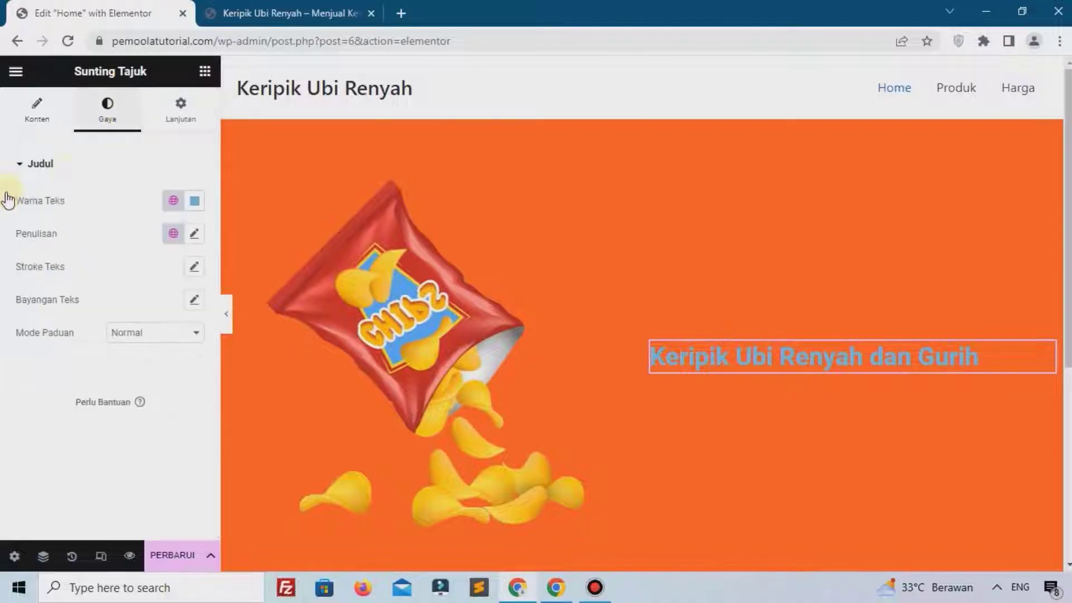
{"action": "left_click", "coordinate": [194, 200]}
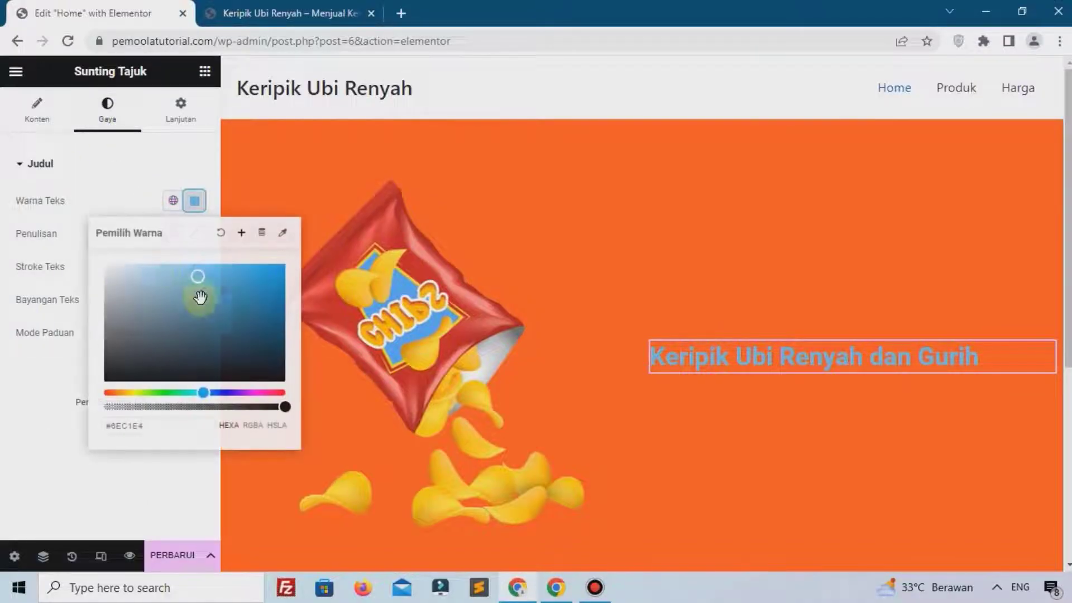
{"action": "left_click_drag", "start_coordinate": [198, 279], "coordinate": [104, 264]}
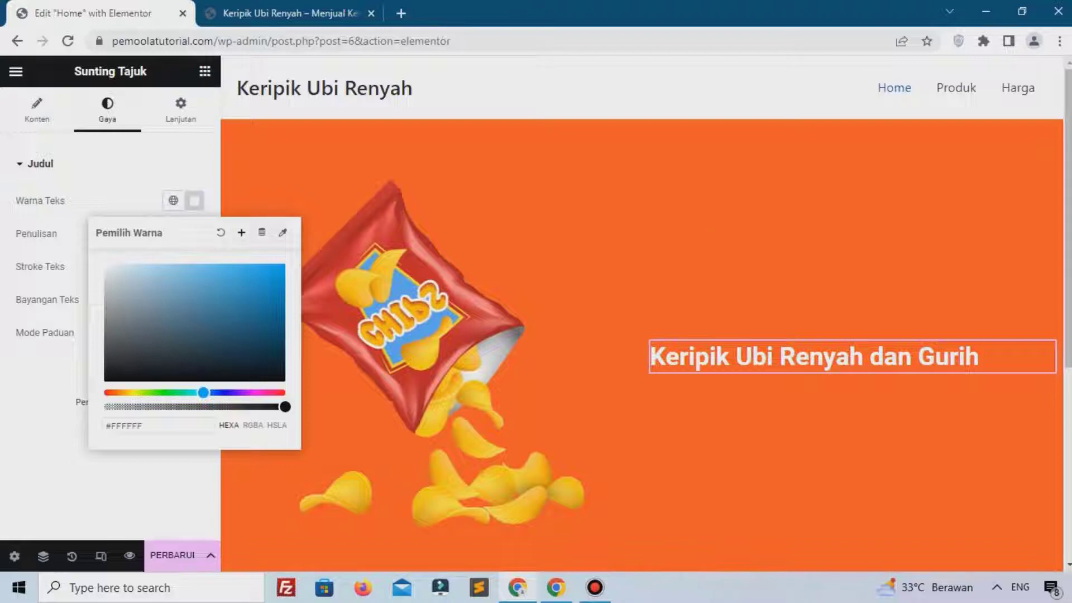
{"action": "key", "text": "alt+Tab"}
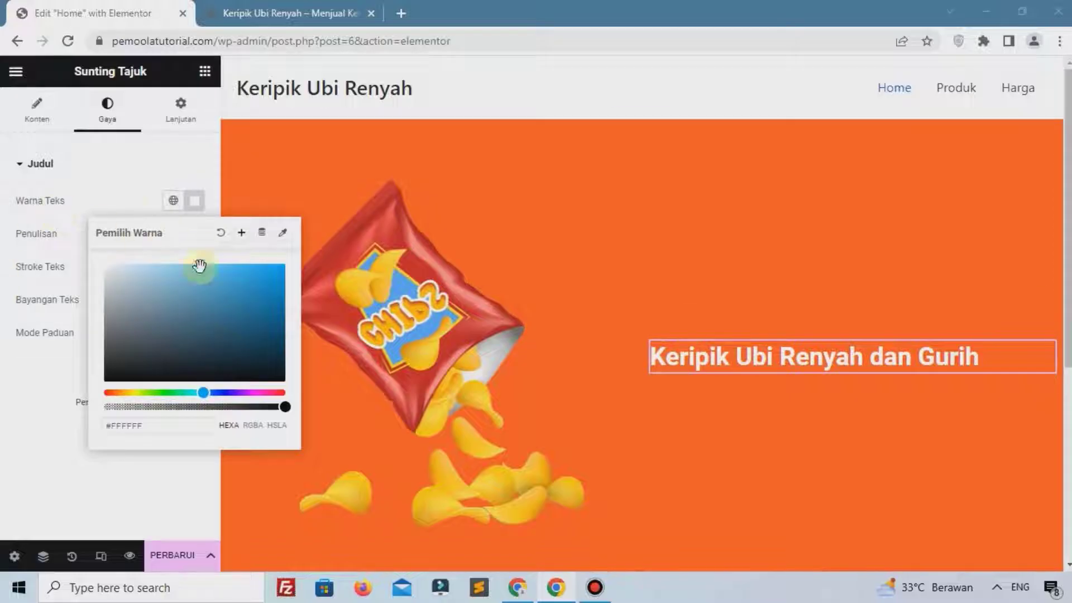
{"action": "left_click", "coordinate": [128, 208]}
Set the heading's typography to the Poppins font, size 43 px and weight 700 (Bold)
{"action": "left_click", "coordinate": [195, 234]}
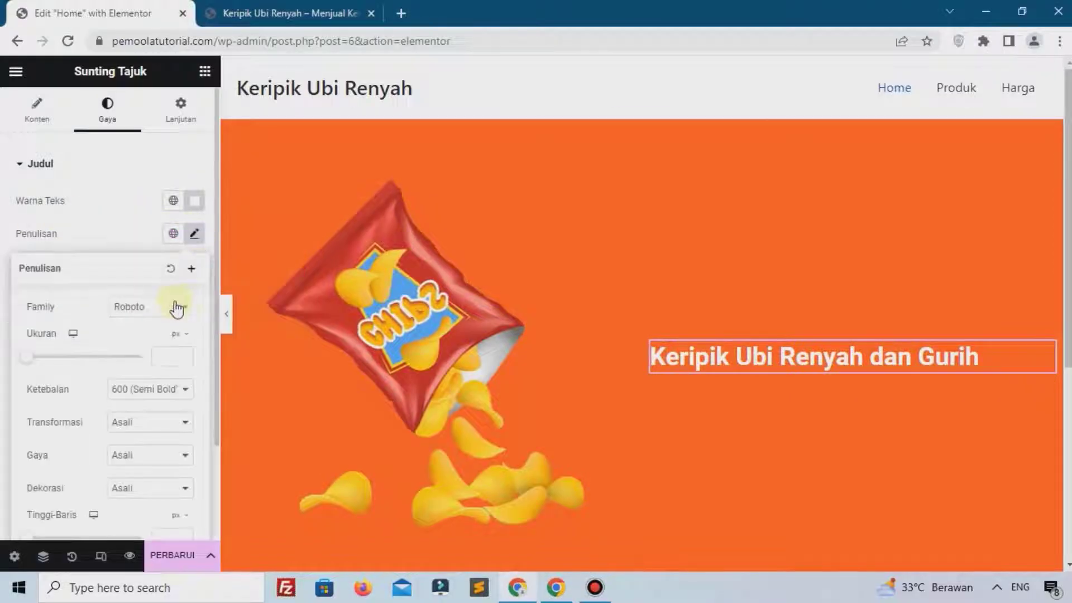
{"action": "left_click", "coordinate": [150, 306]}
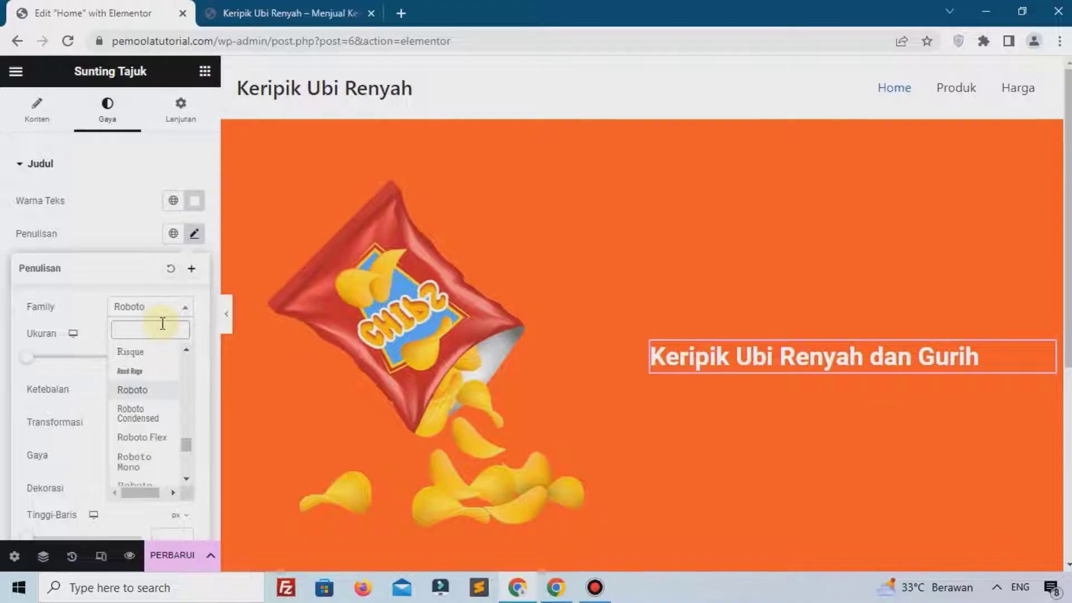
{"action": "type", "text": "pop"}
{"action": "left_click", "coordinate": [137, 456]}
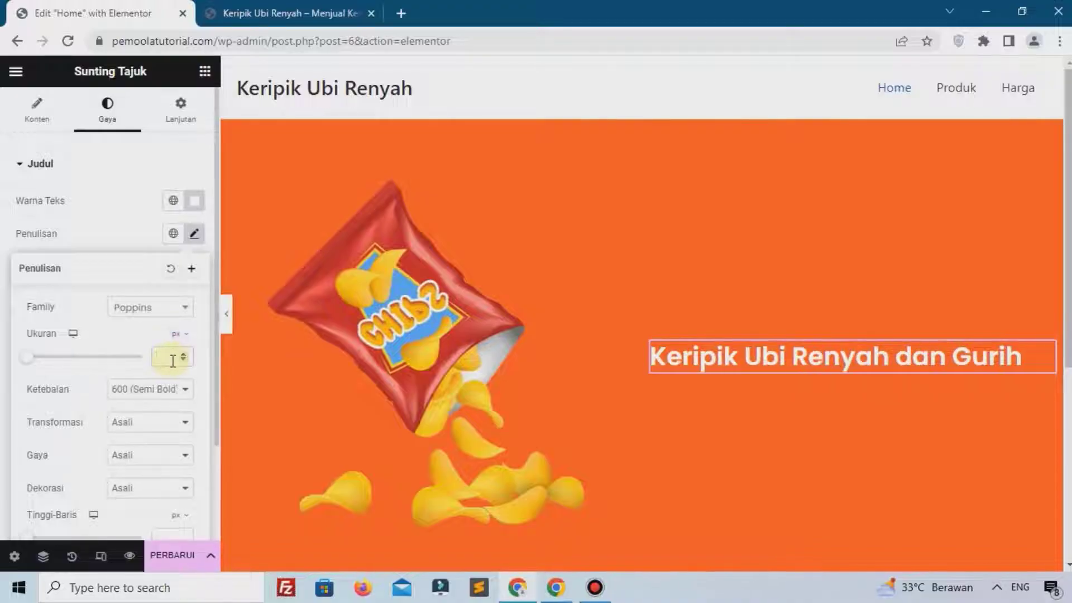
{"action": "type", "text": "43"}
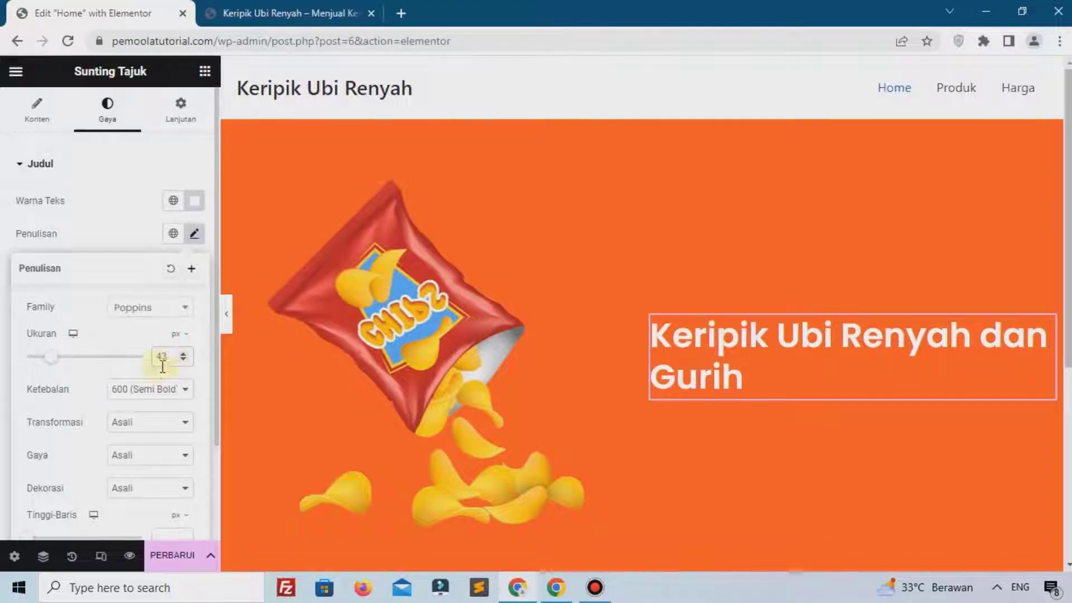
{"action": "left_click", "coordinate": [135, 401]}
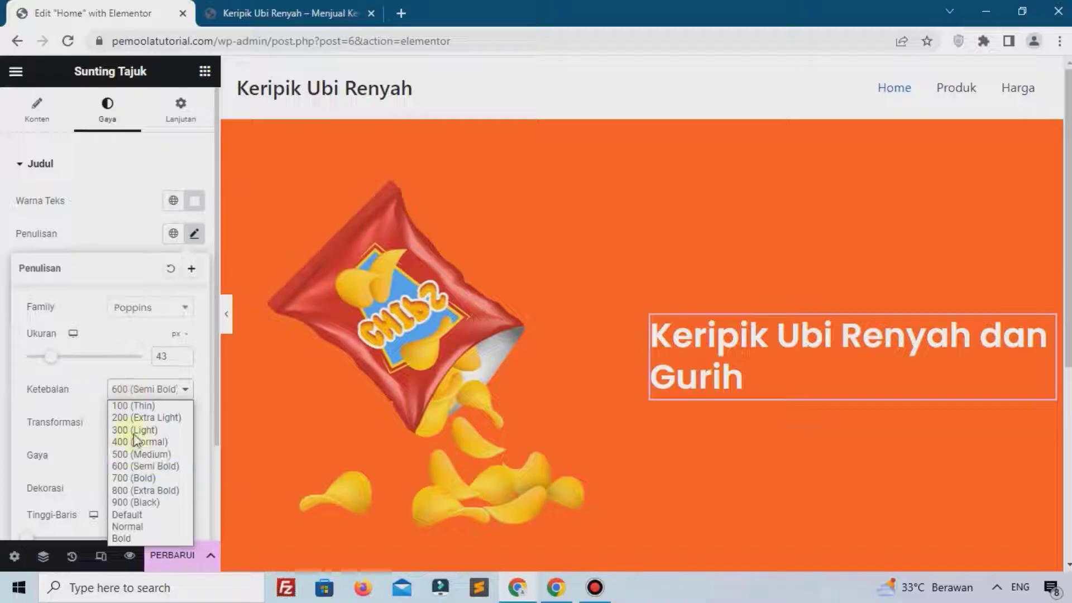
{"action": "left_click", "coordinate": [130, 485]}
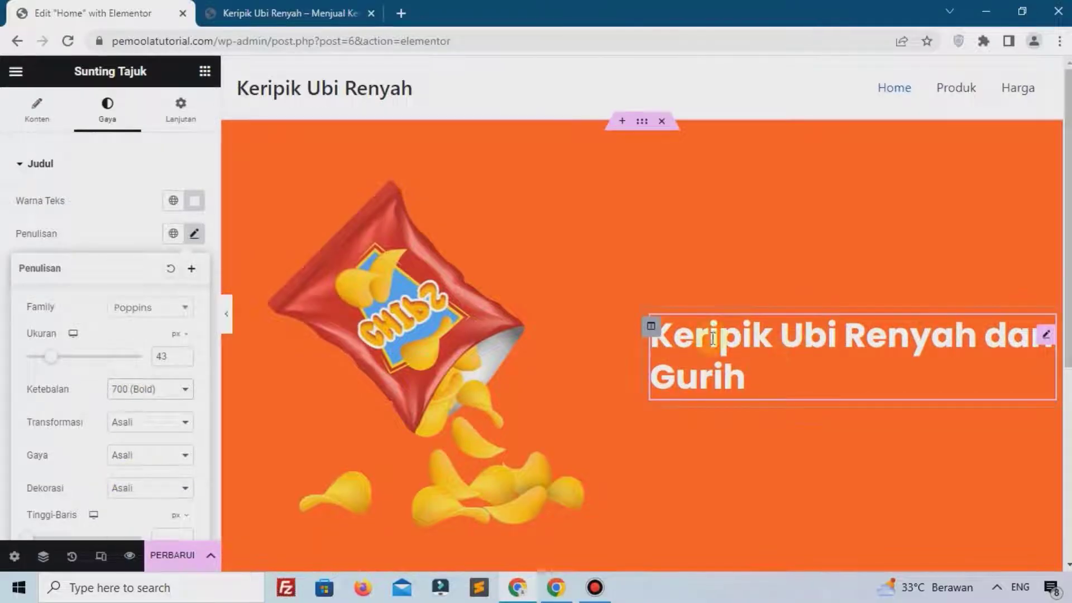
{"action": "left_click", "coordinate": [127, 222]}
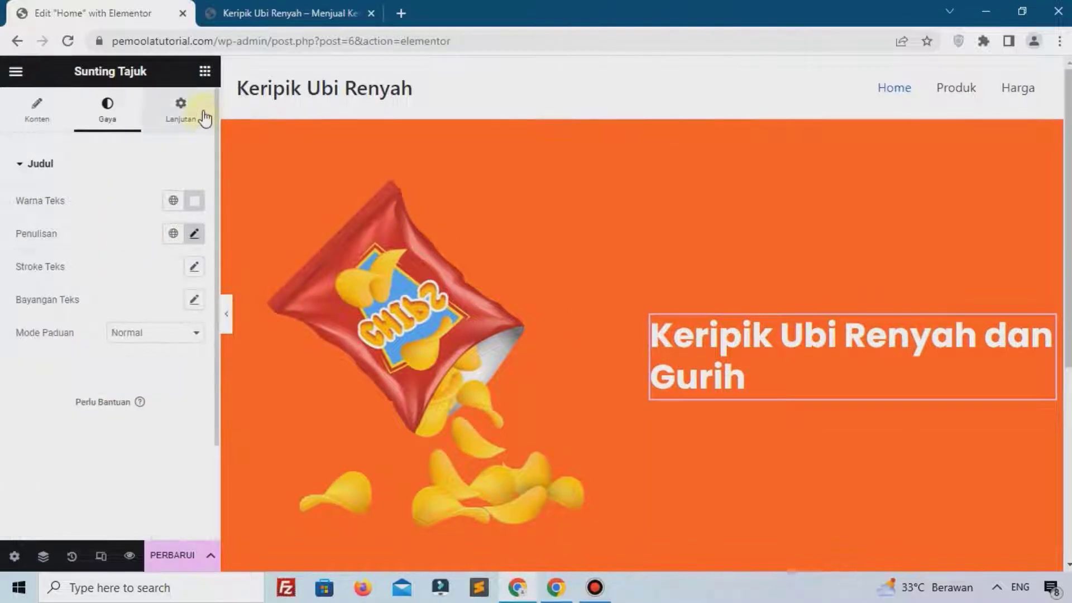
Add a Penyunting Teks widget below the heading with the text "Menjual makanan keripik renyah gurih dengan harga murah meriah !!"
{"action": "left_click", "coordinate": [205, 72]}
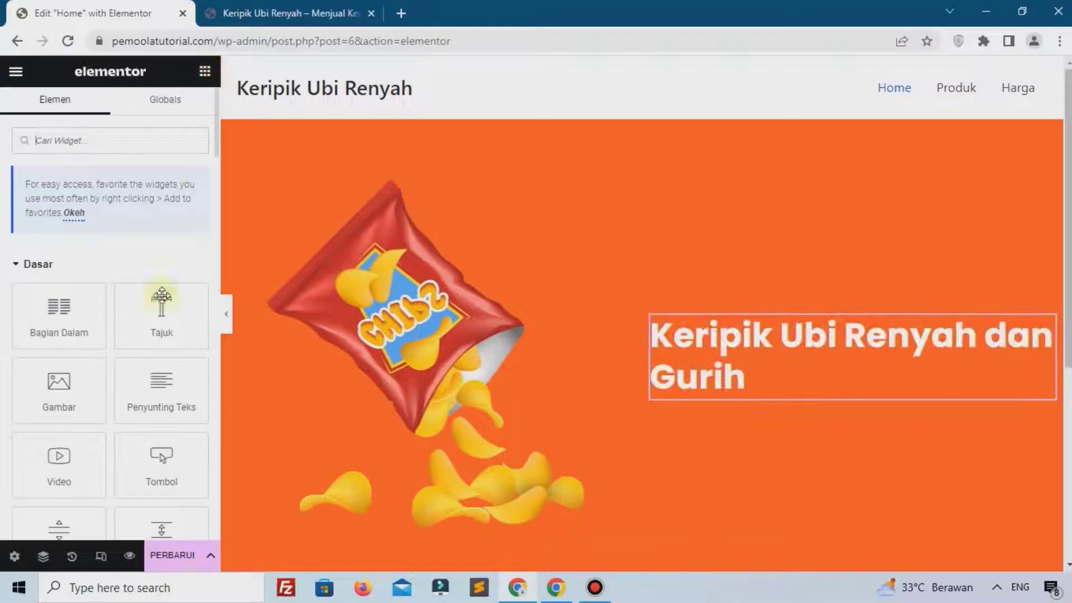
{"action": "left_click_drag", "start_coordinate": [156, 397], "coordinate": [719, 395]}
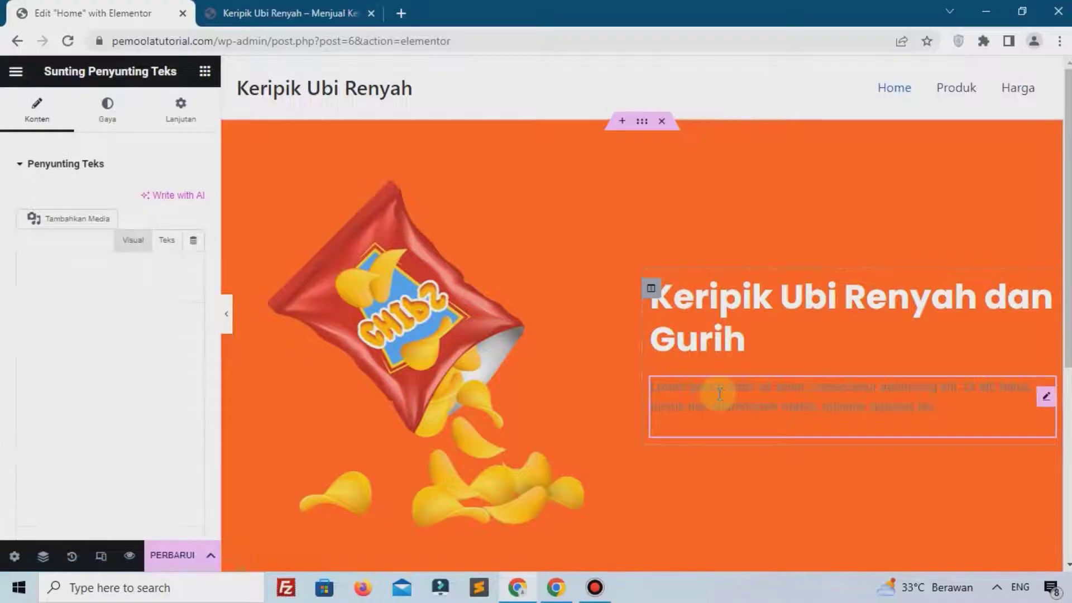
{"action": "triple_click", "coordinate": [71, 410]}
{"action": "type", "text": "Menjual makanan keripik renyah gurih dengan harga murah meriah !!"}
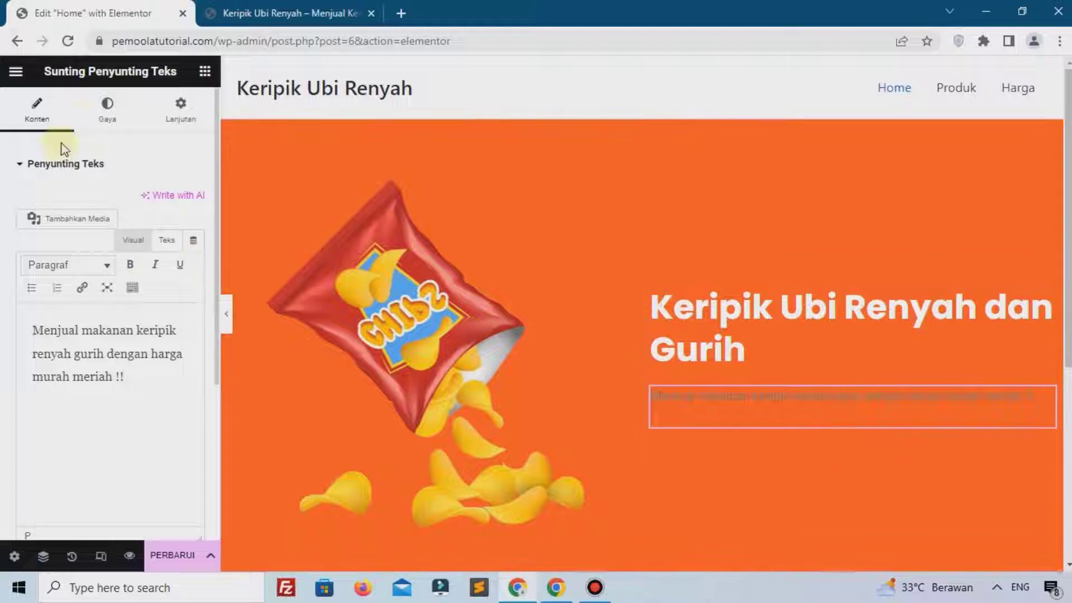
Set the text color of the paragraph below the heading to white, #FFFFFF
{"action": "left_click", "coordinate": [107, 119]}
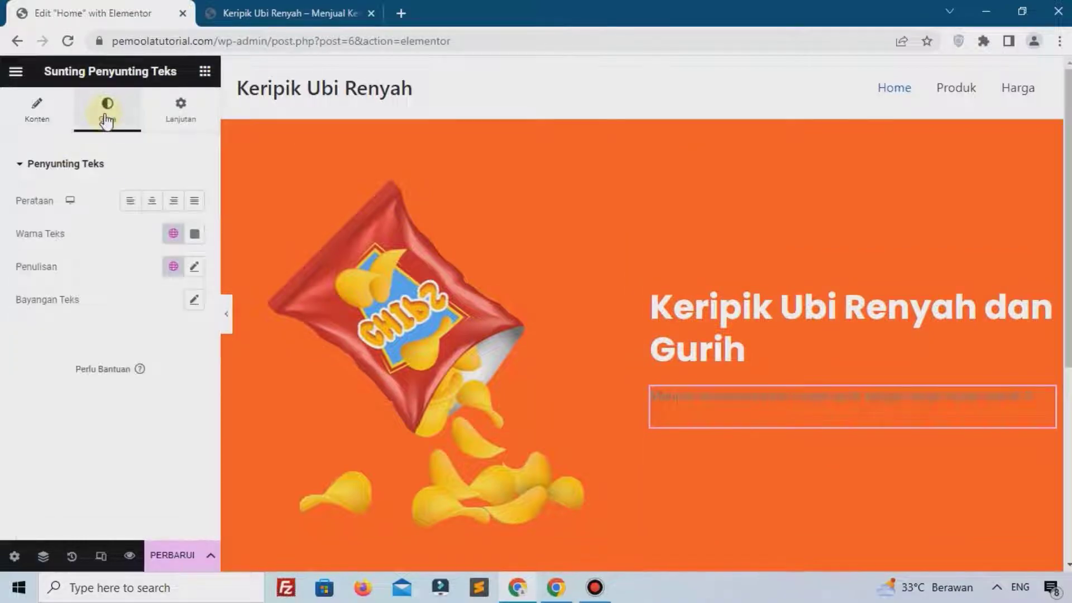
{"action": "left_click", "coordinate": [195, 233]}
{"action": "left_click_drag", "start_coordinate": [188, 316], "coordinate": [76, 224]}
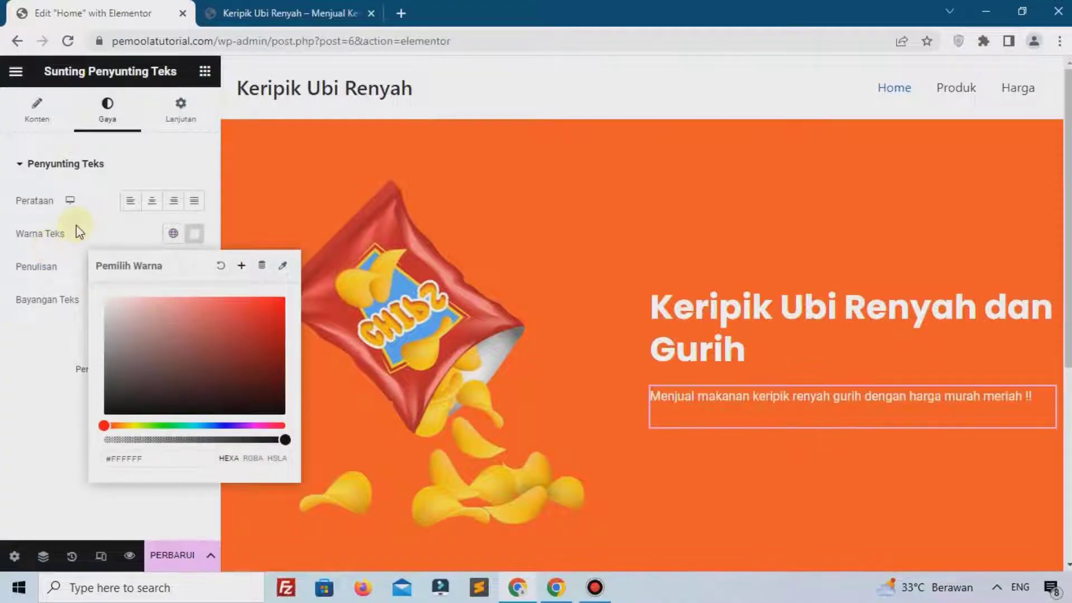
{"action": "left_click", "coordinate": [76, 224]}
Set the paragraph's typography to the Poppins font at 17 px
{"action": "left_click", "coordinate": [191, 269]}
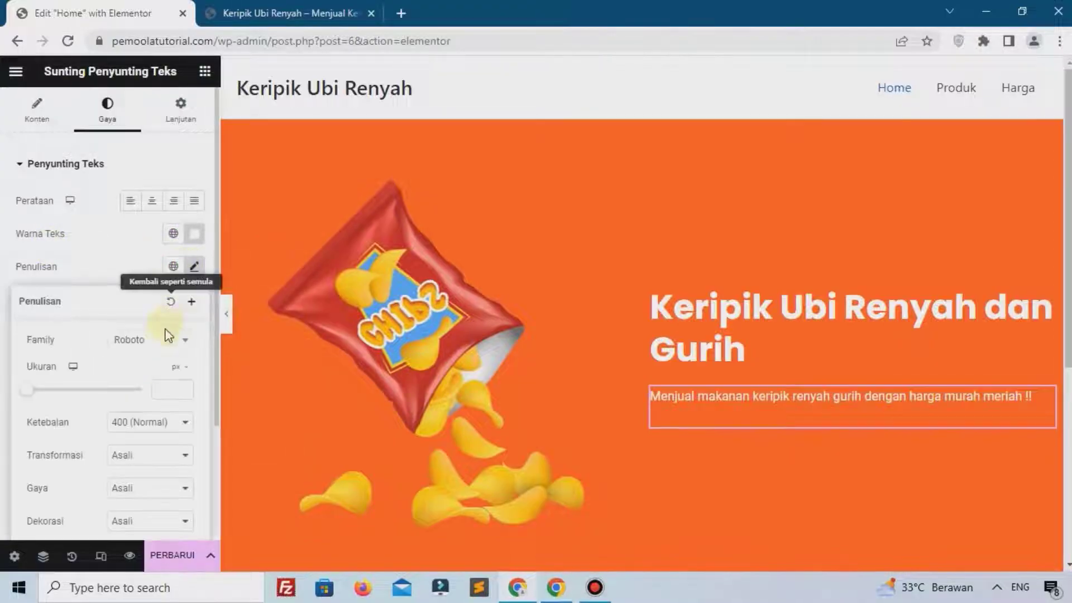
{"action": "left_click", "coordinate": [162, 339]}
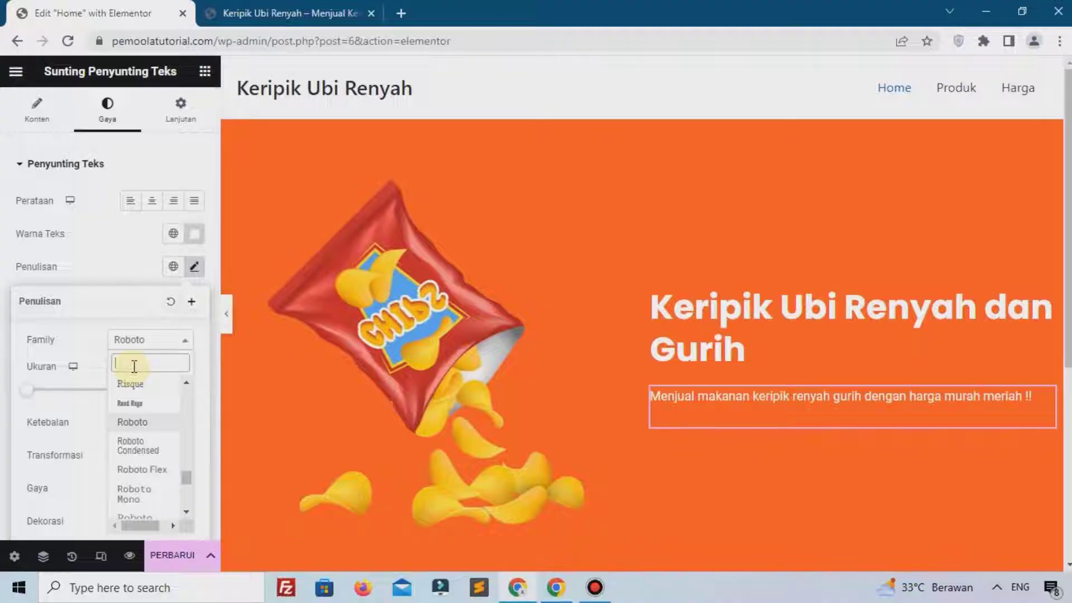
{"action": "type", "text": "popp"}
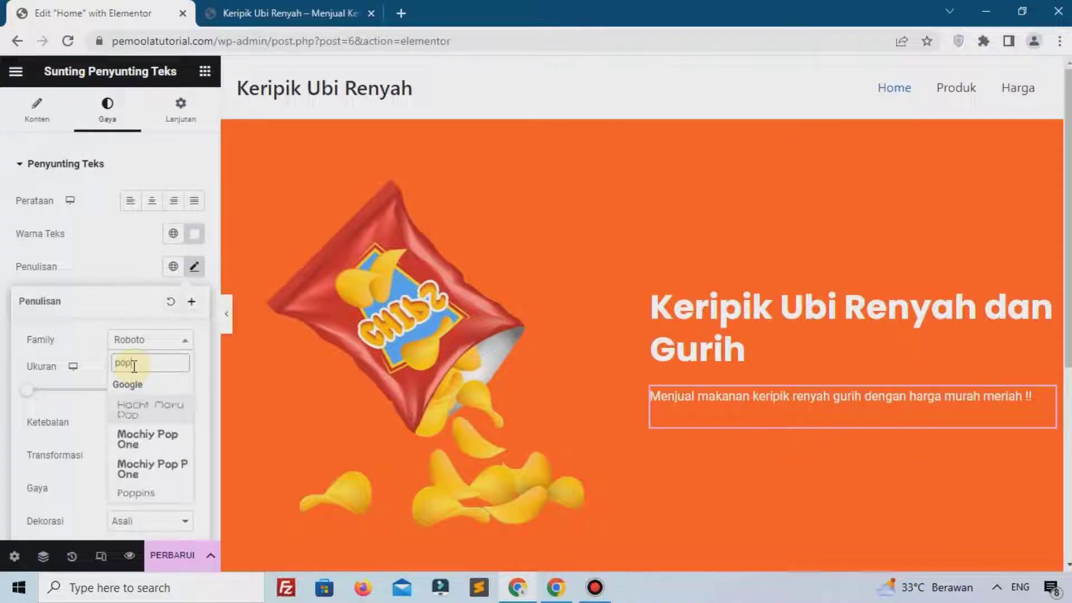
{"action": "left_click", "coordinate": [149, 491]}
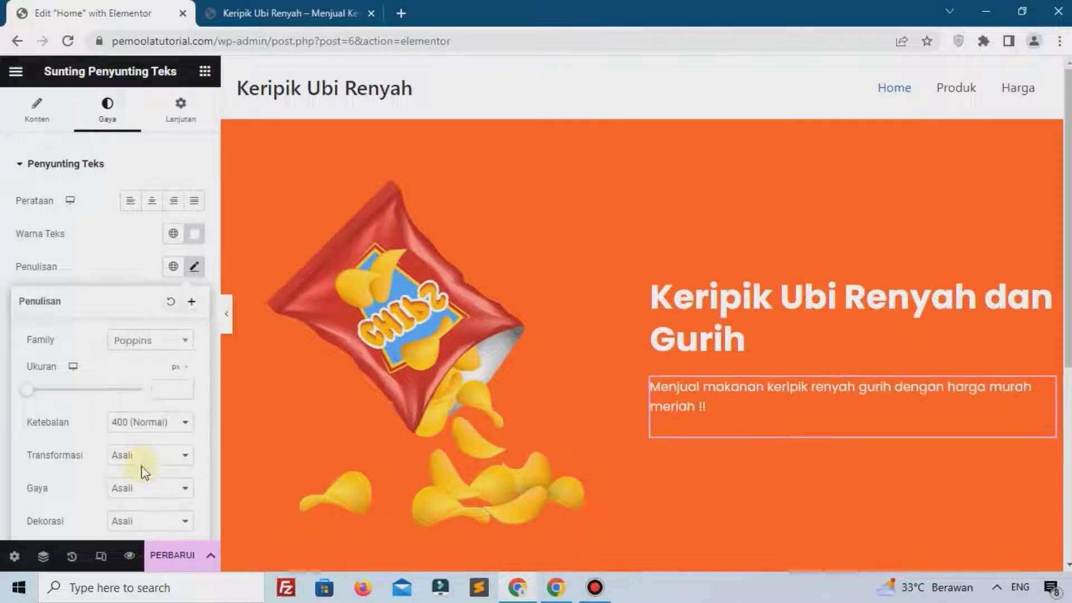
{"action": "left_click", "coordinate": [167, 389]}
{"action": "type", "text": "17"}
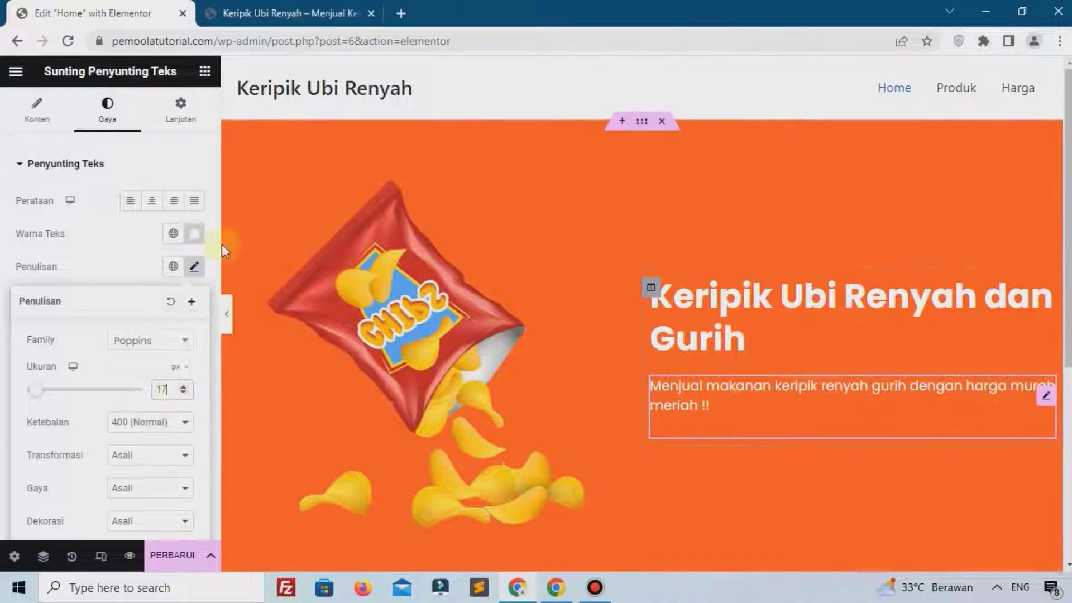
{"action": "left_click", "coordinate": [124, 239]}
Add a Tombol widget below the paragraph with the text "Beli Sekarang" and clear its link field
{"action": "scroll", "coordinate": [698, 366], "scroll_direction": "down", "scroll_amount": 2}
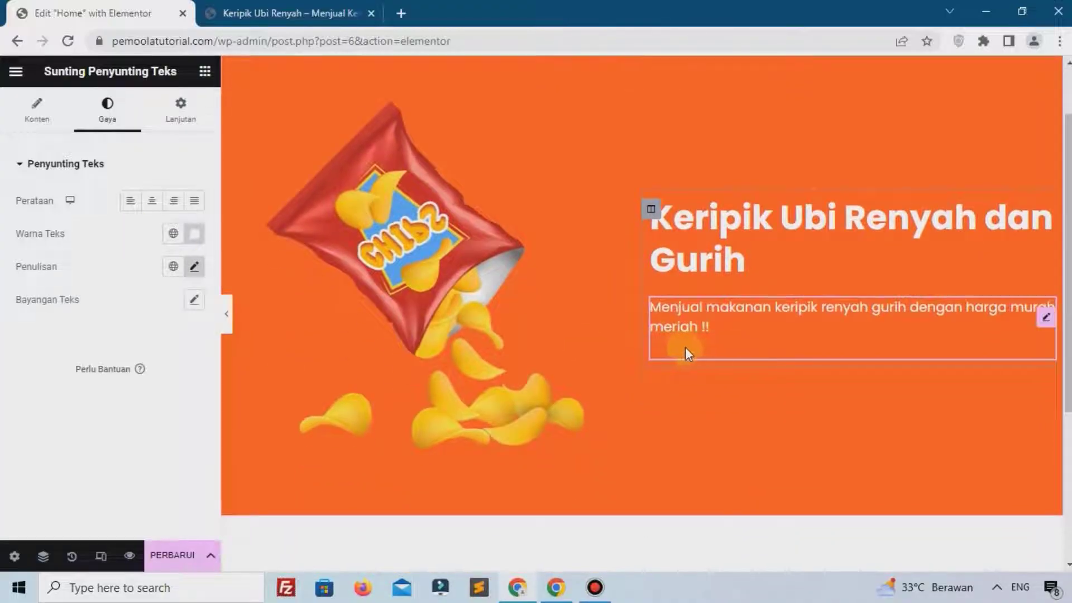
{"action": "left_click", "coordinate": [204, 72]}
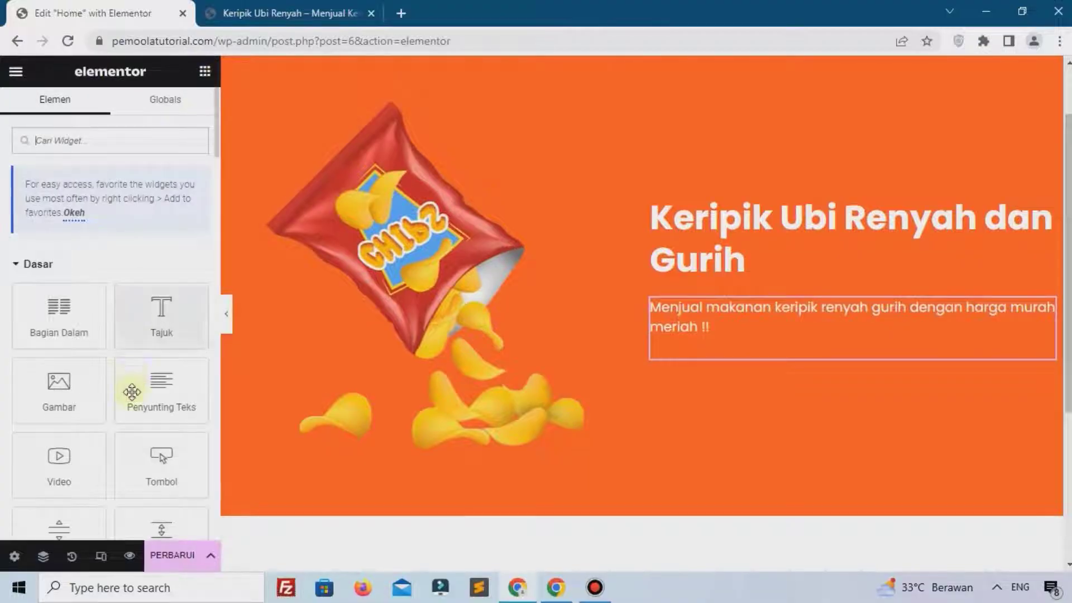
{"action": "left_click_drag", "start_coordinate": [160, 476], "coordinate": [722, 360]}
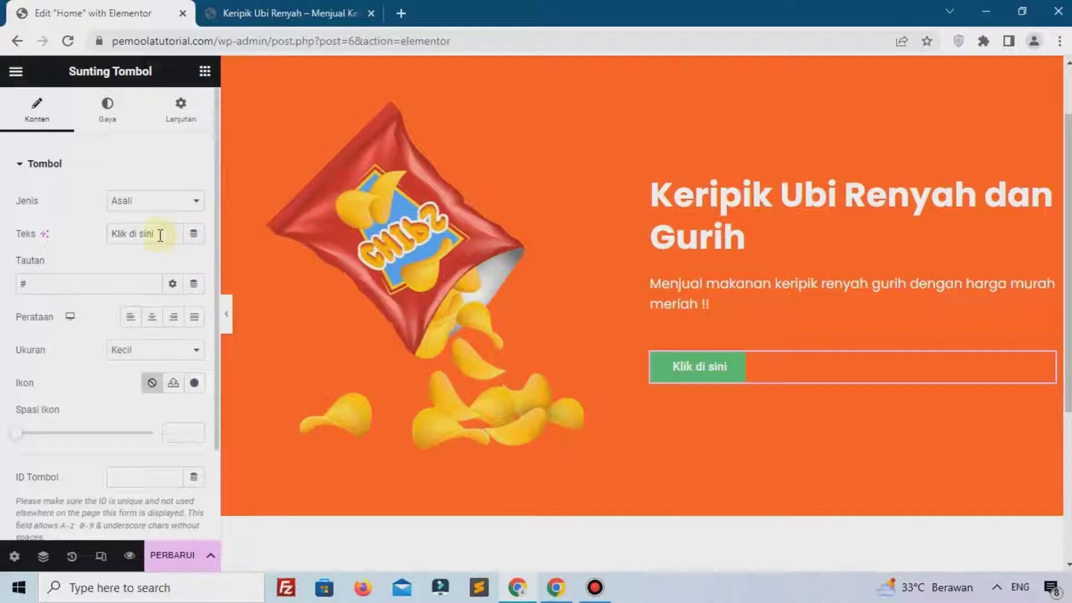
{"action": "left_click_drag", "start_coordinate": [160, 235], "coordinate": [114, 234]}
{"action": "type", "text": "Be"}
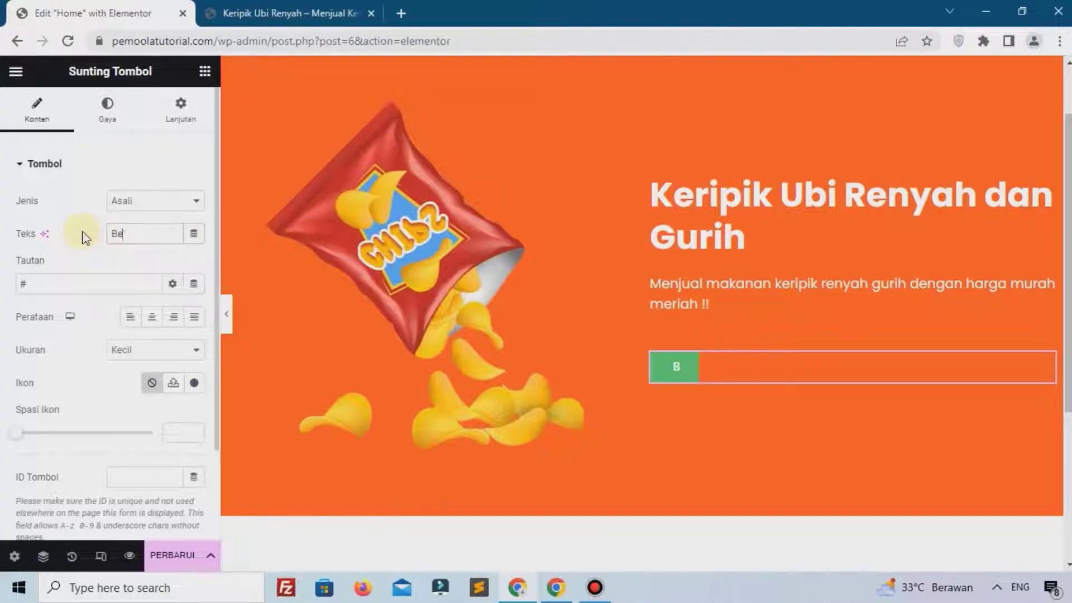
{"action": "type", "text": "li"}
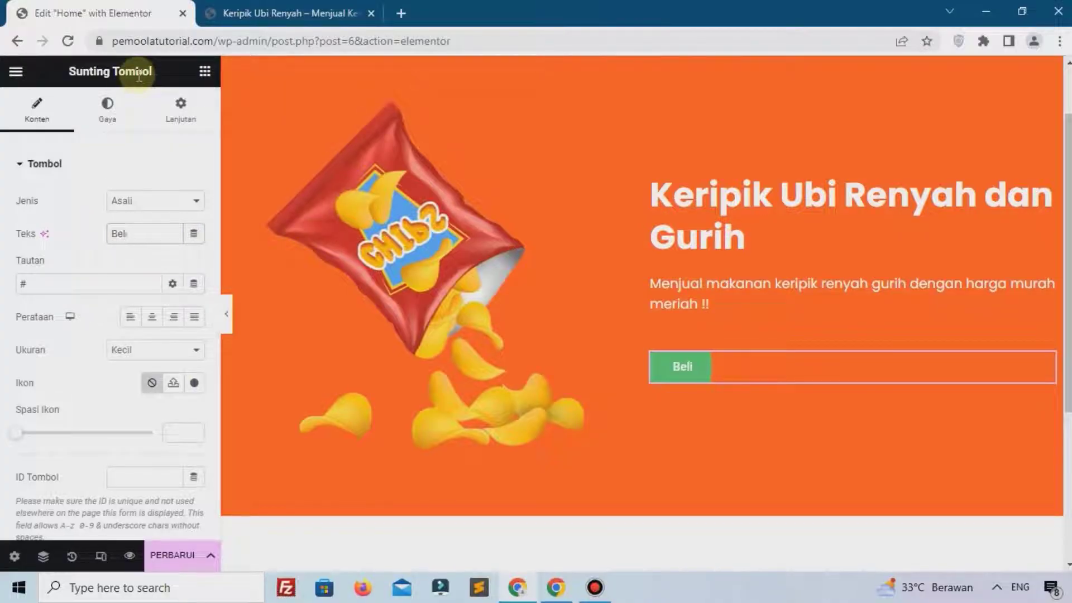
{"action": "type", "text": " Sekarang"}
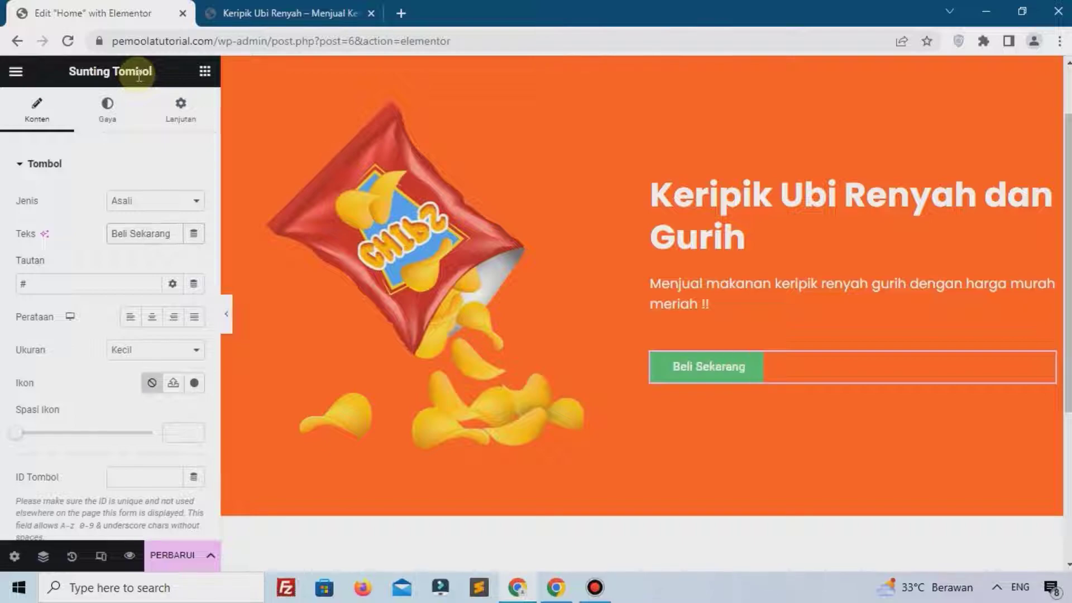
{"action": "left_click", "coordinate": [50, 292]}
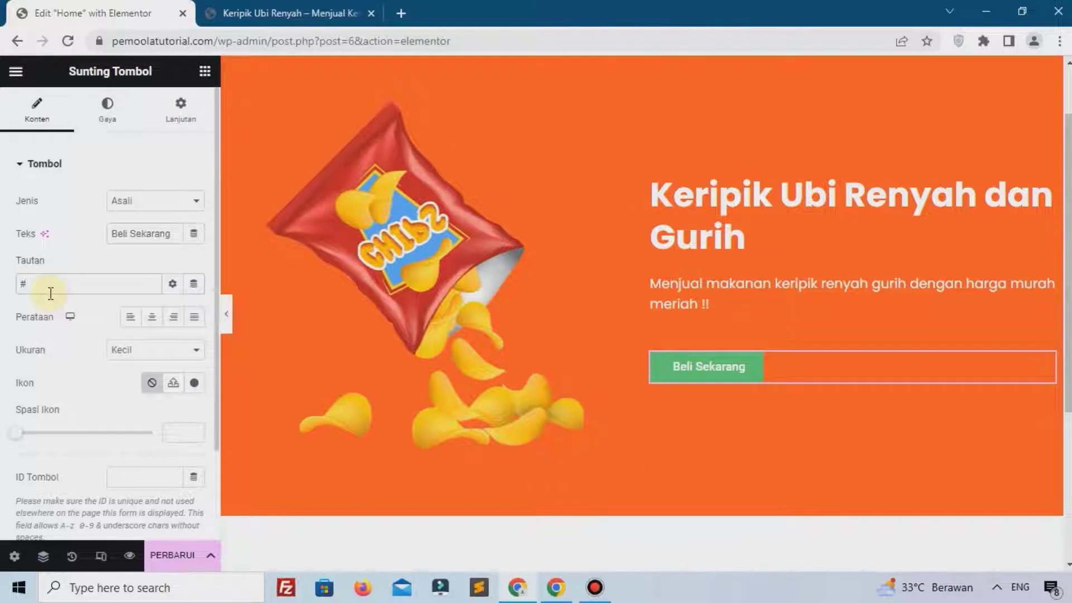
{"action": "key", "text": "BackSpace"}
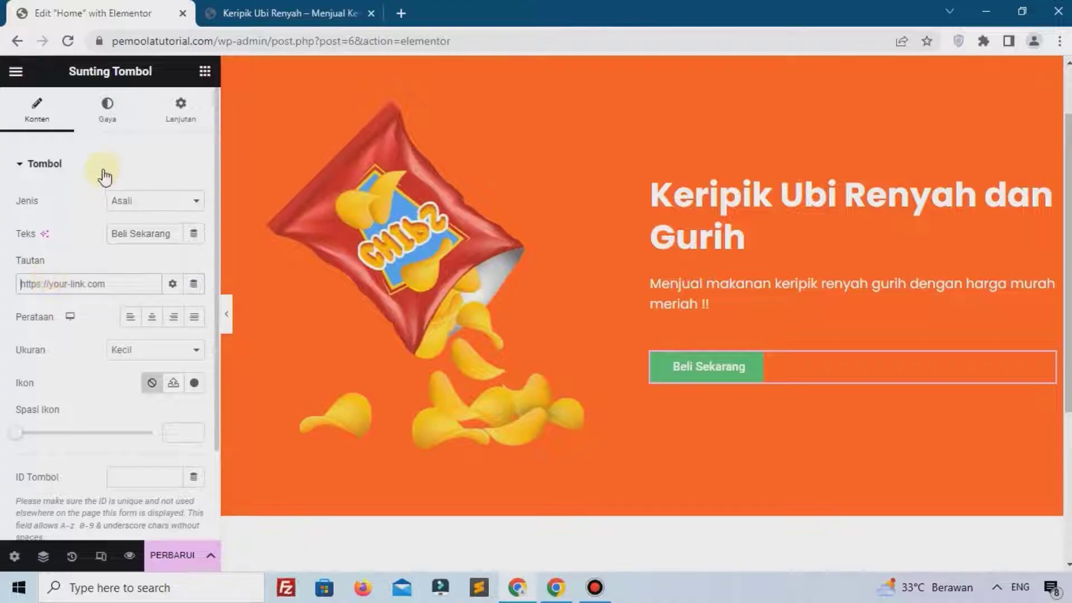
Give the Beli Sekarang button a white background and black text, #000000
{"action": "left_click", "coordinate": [101, 131]}
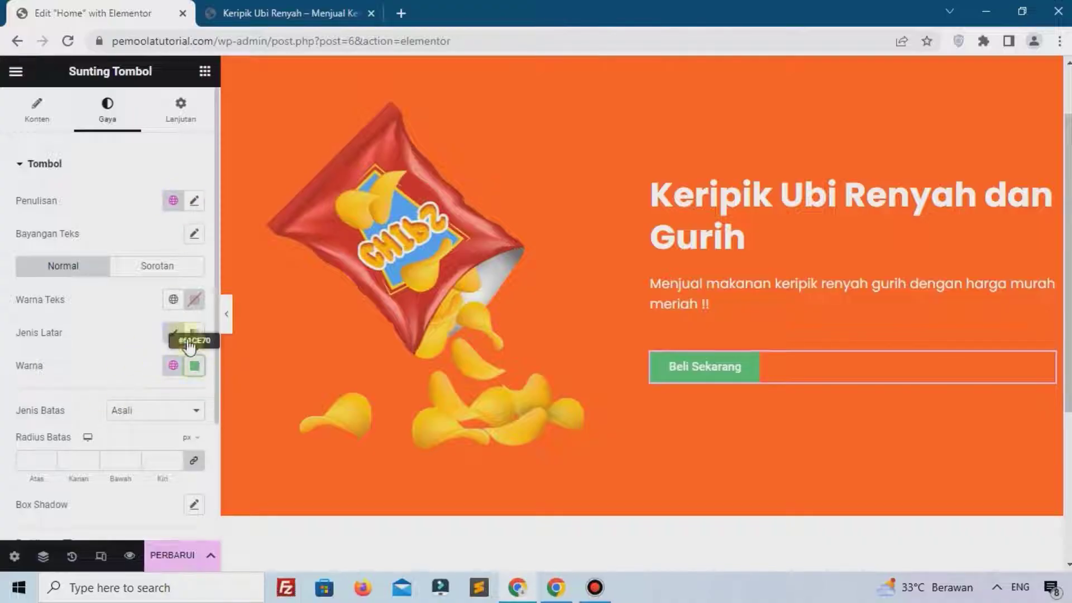
{"action": "left_click", "coordinate": [195, 365]}
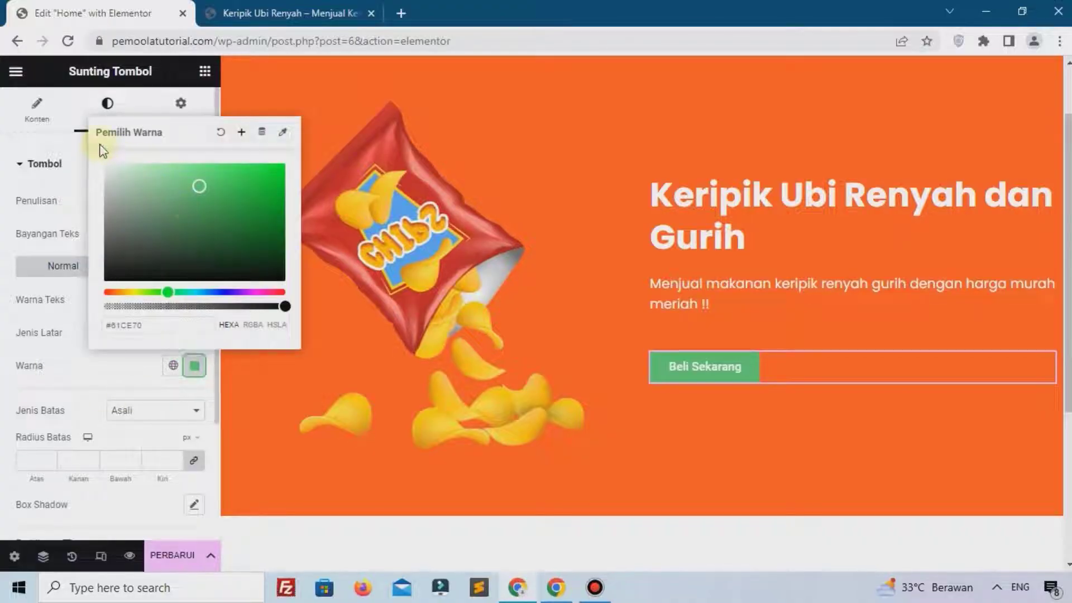
{"action": "left_click", "coordinate": [104, 165]}
{"action": "left_click", "coordinate": [42, 346]}
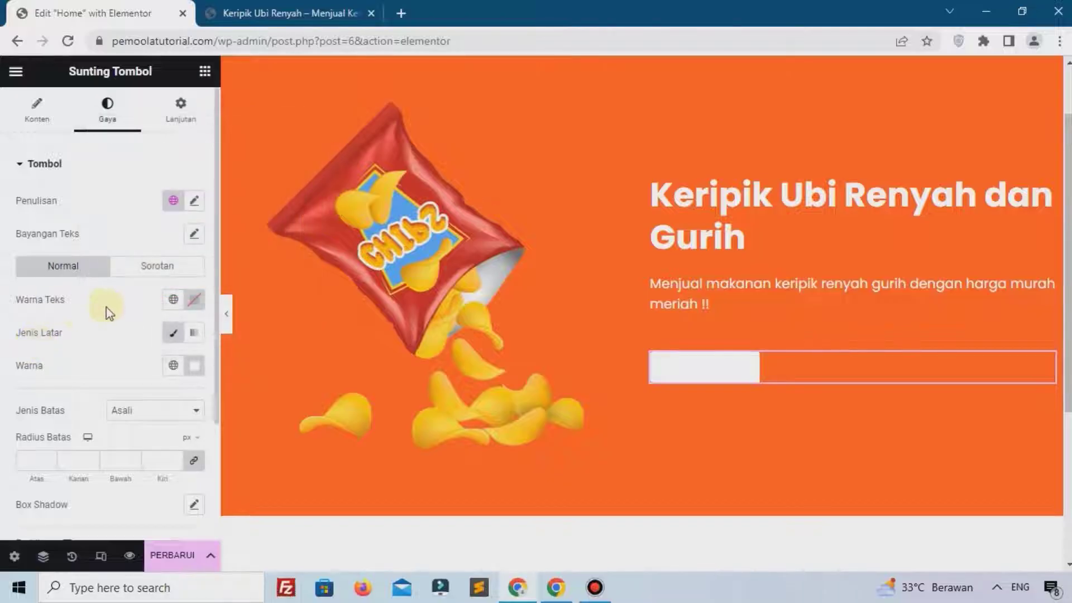
{"action": "left_click", "coordinate": [194, 299]}
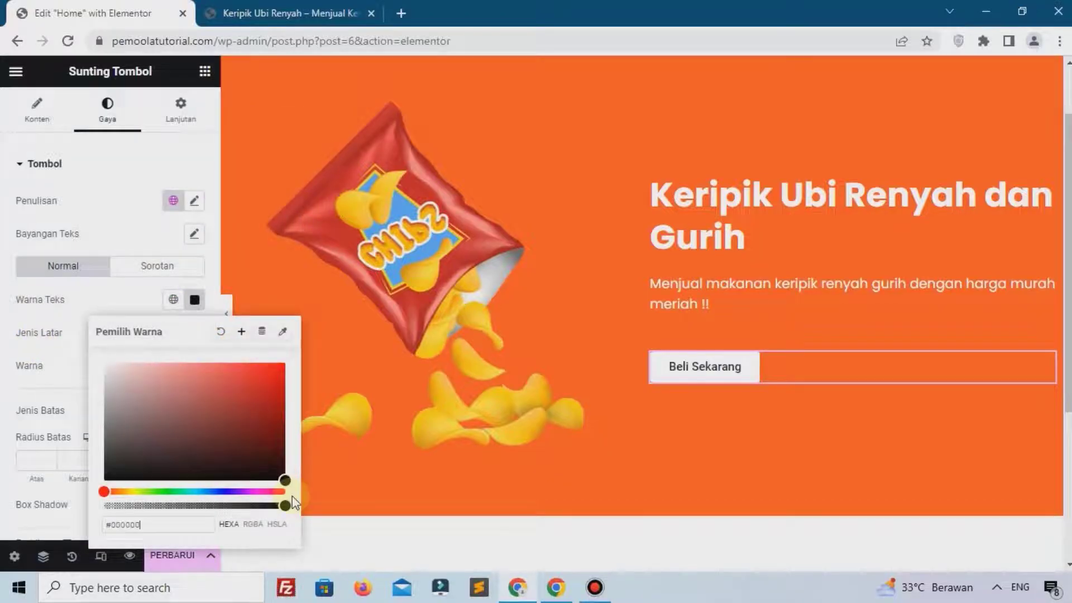
{"action": "left_click", "coordinate": [196, 206]}
Set the button's typography to Poppins with weight 400 (Normal) and update the page
{"action": "left_click", "coordinate": [194, 202]}
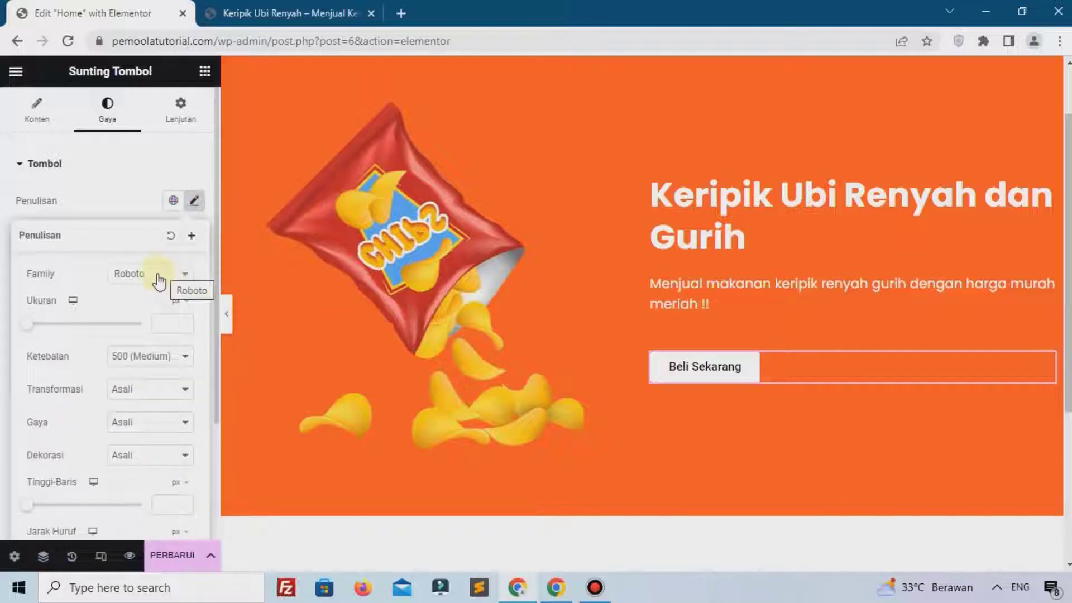
{"action": "left_click", "coordinate": [158, 276]}
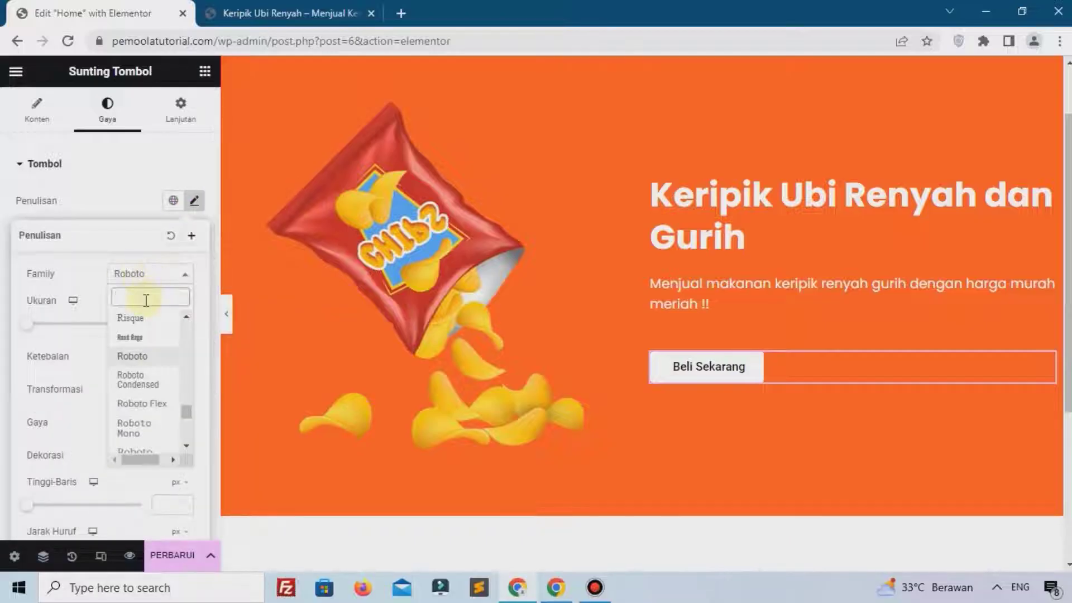
{"action": "type", "text": "pop"}
{"action": "left_click", "coordinate": [136, 430]}
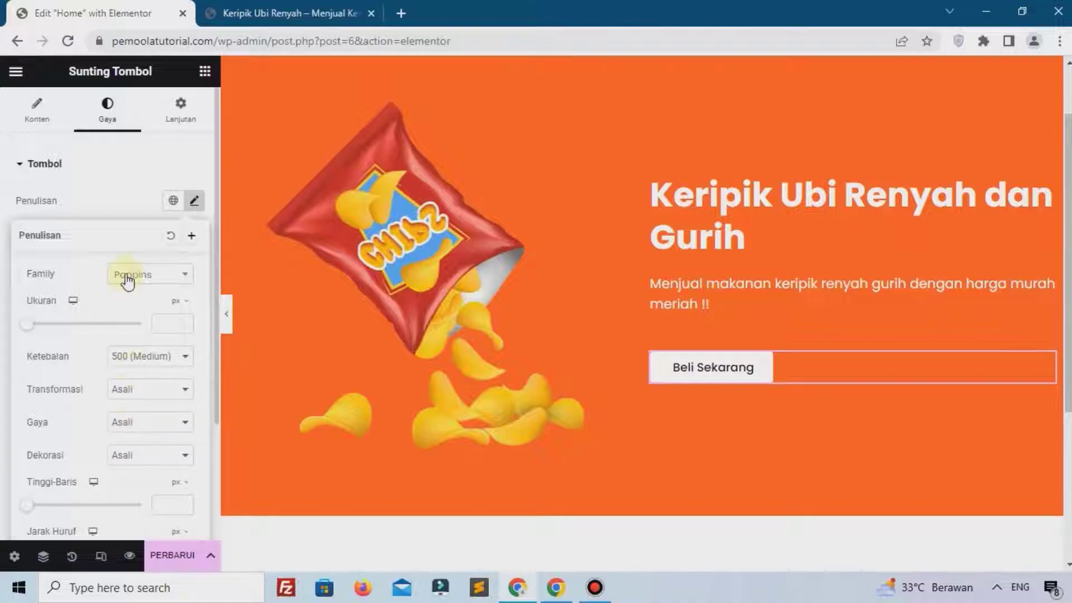
{"action": "left_click", "coordinate": [123, 358]}
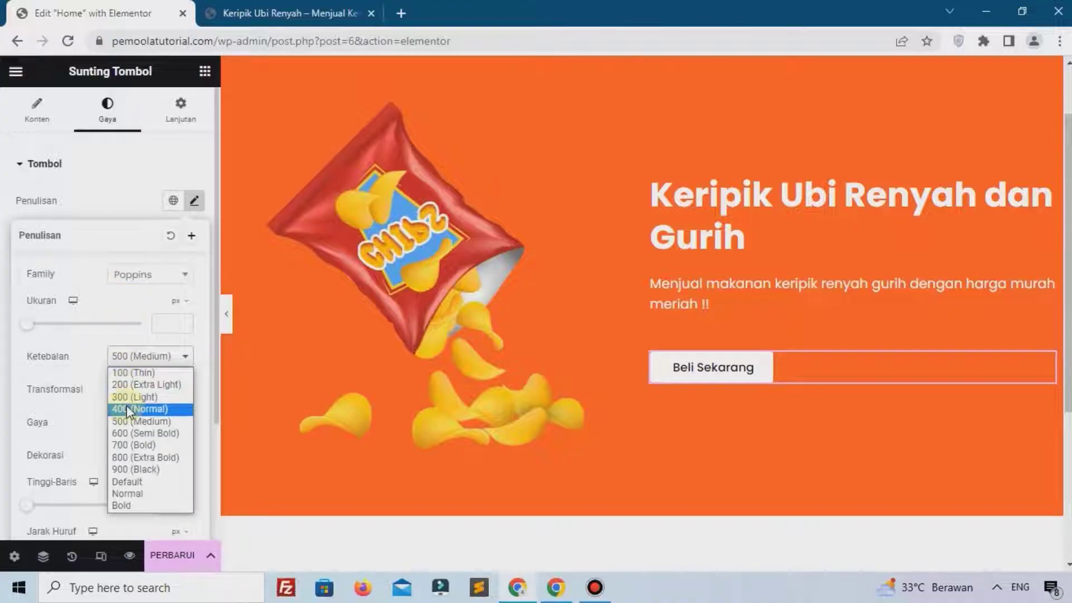
{"action": "left_click", "coordinate": [127, 409]}
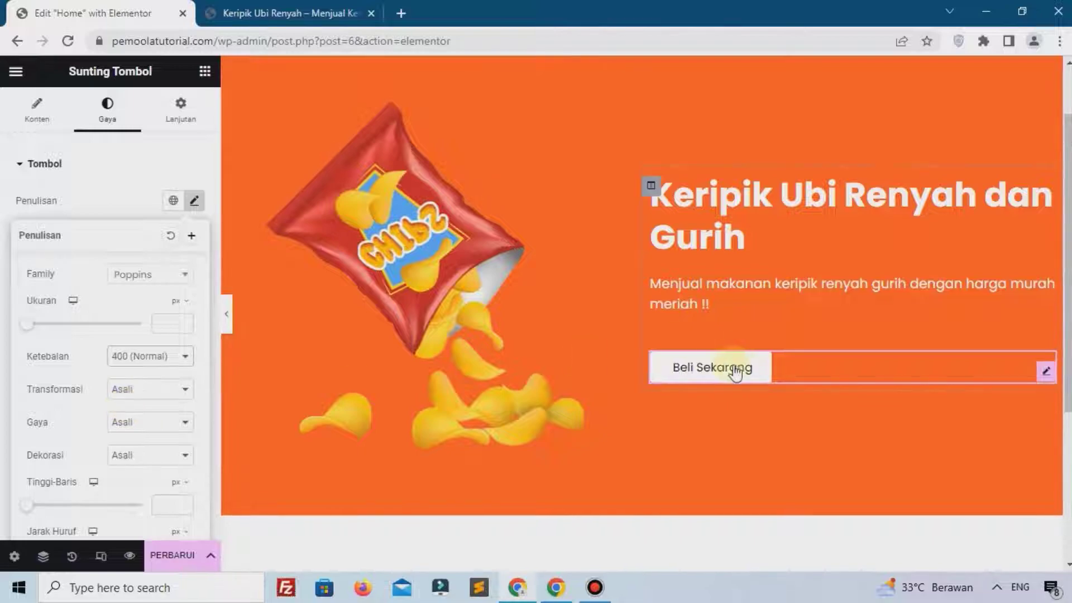
{"action": "left_click", "coordinate": [175, 556]}
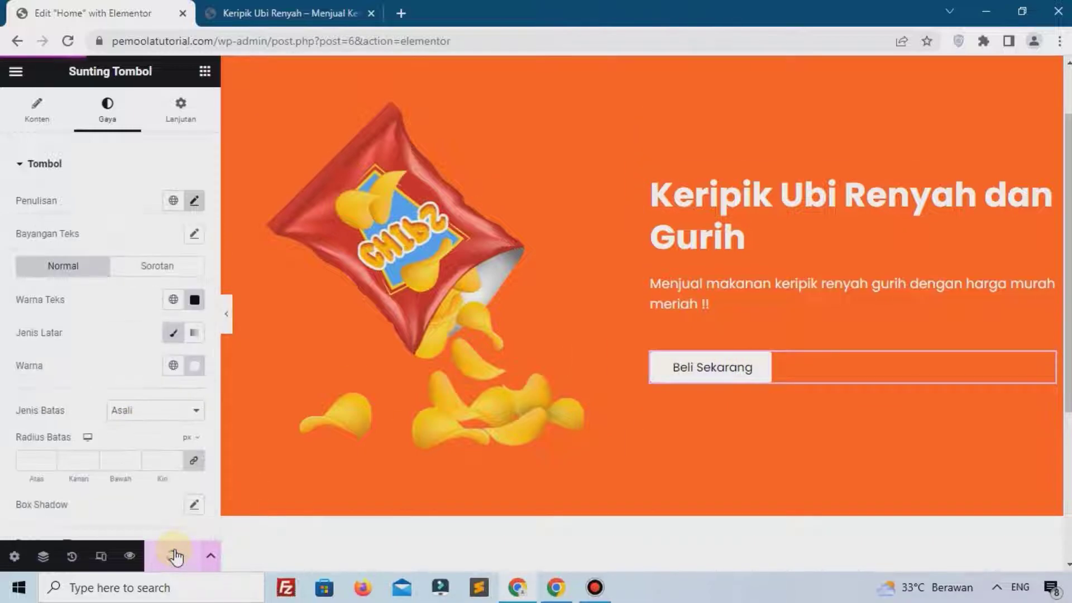
Reload the live Keripik Ubi Renyah site and review the published hero section down to the footer
{"action": "key", "text": "ctrl+Tab"}
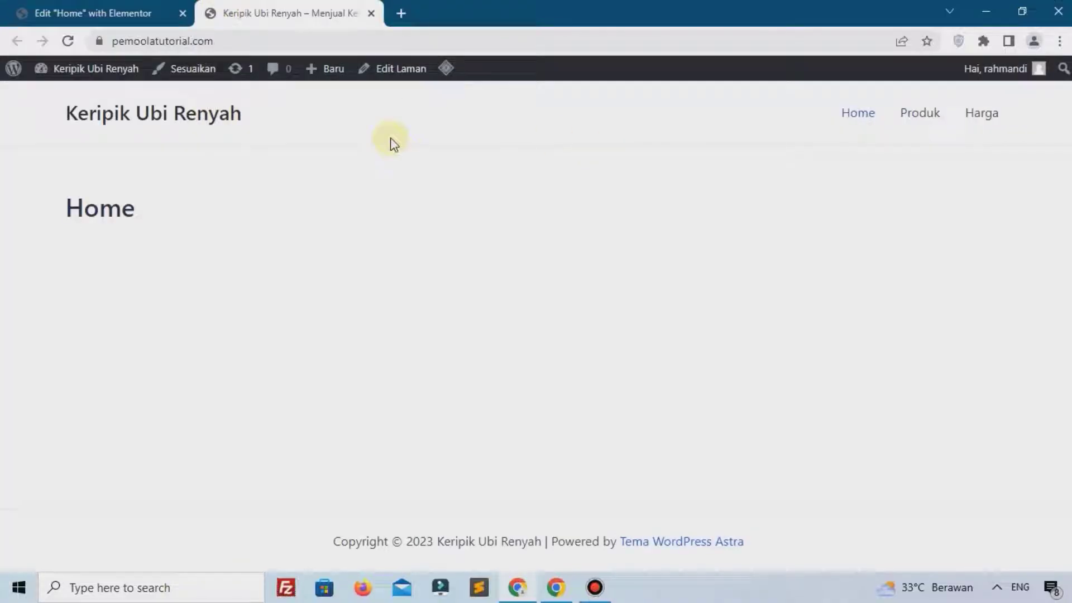
{"action": "left_click", "coordinate": [68, 41]}
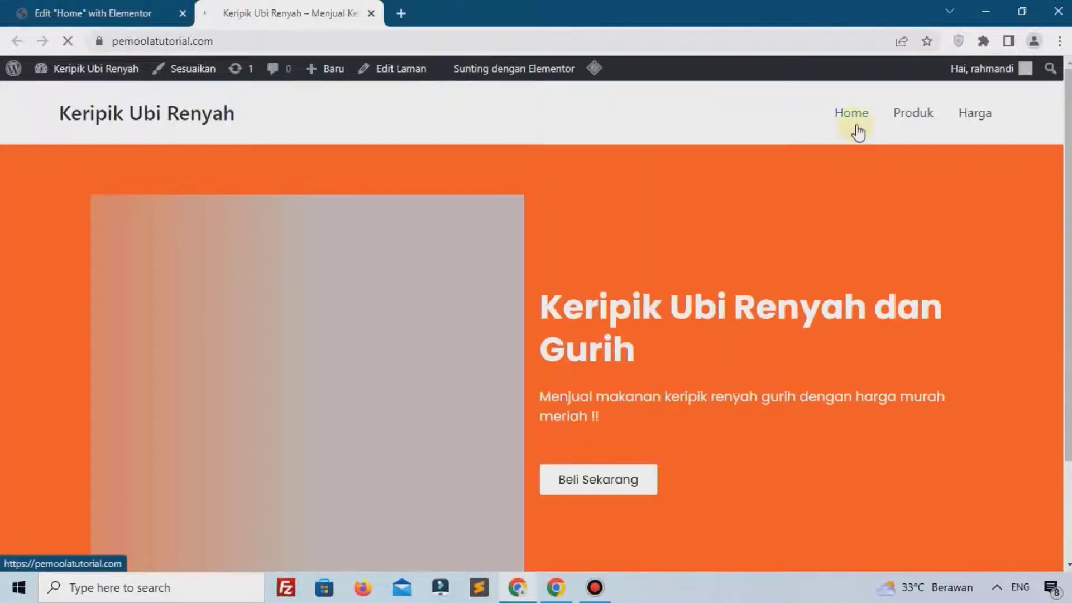
{"action": "scroll", "coordinate": [467, 364], "scroll_direction": "down", "scroll_amount": 2}
{"action": "scroll", "coordinate": [468, 364], "scroll_direction": "up", "scroll_amount": 2}
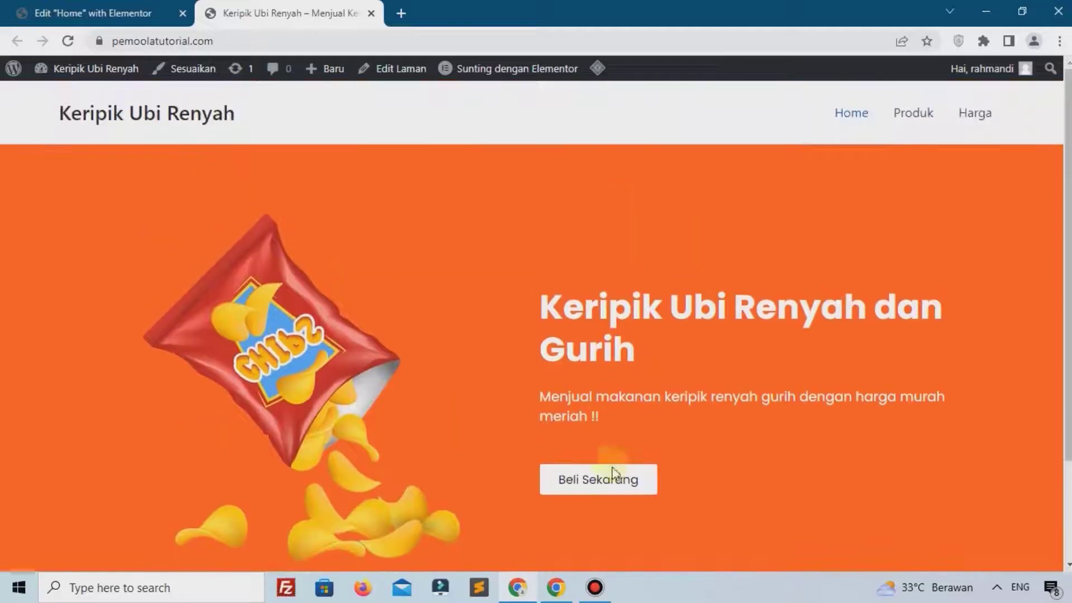
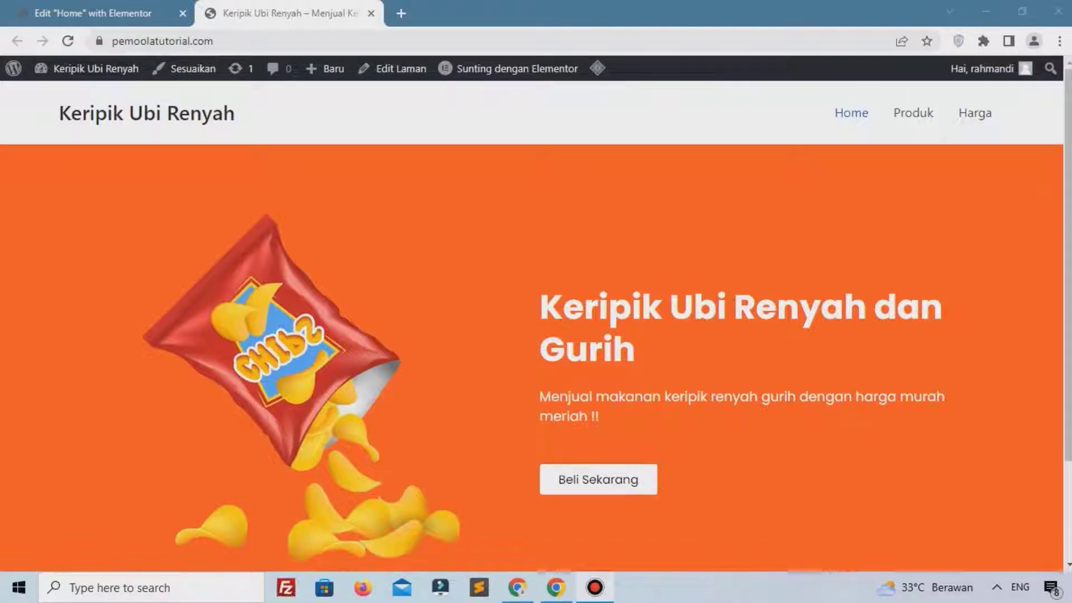
{"action": "scroll", "coordinate": [531, 390], "scroll_direction": "down", "scroll_amount": 3}
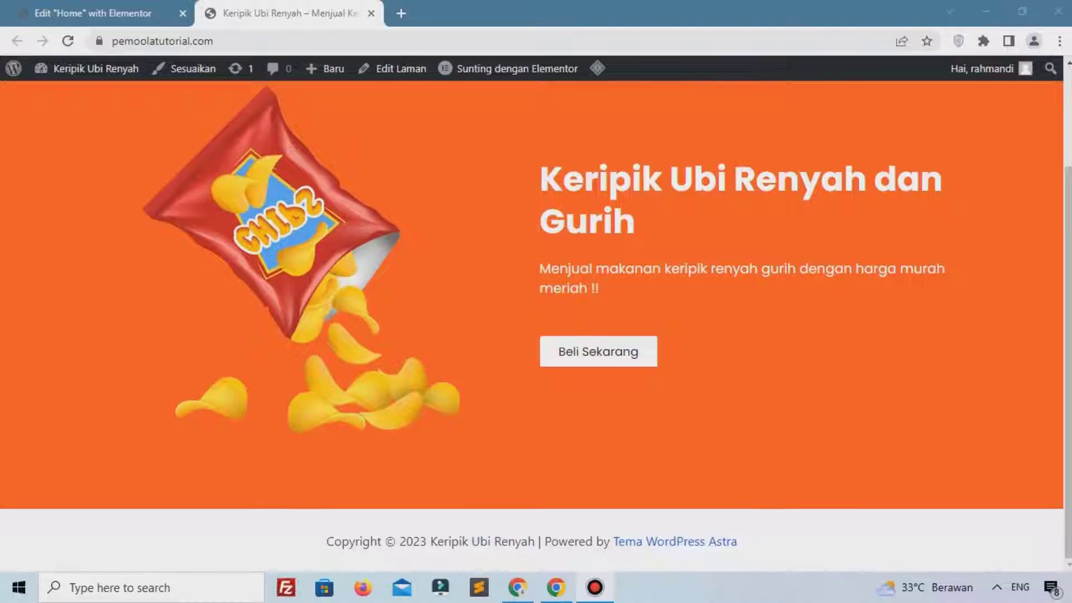
Return to the Elementor editor and add a single-column section below the orange hero section
{"action": "left_click", "coordinate": [43, 7]}
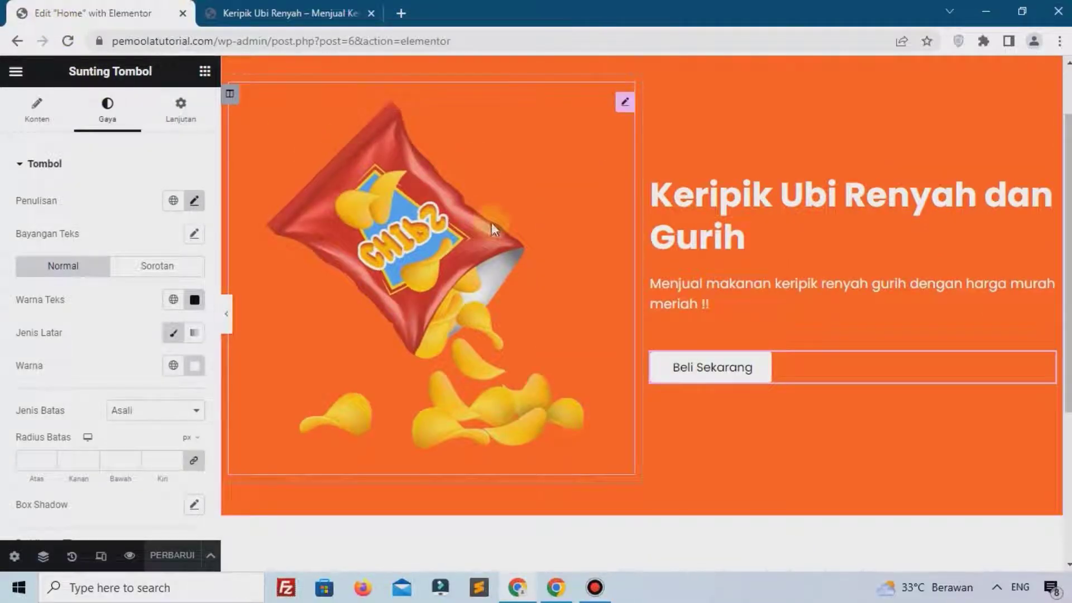
{"action": "scroll", "coordinate": [494, 228], "scroll_direction": "down", "scroll_amount": 4}
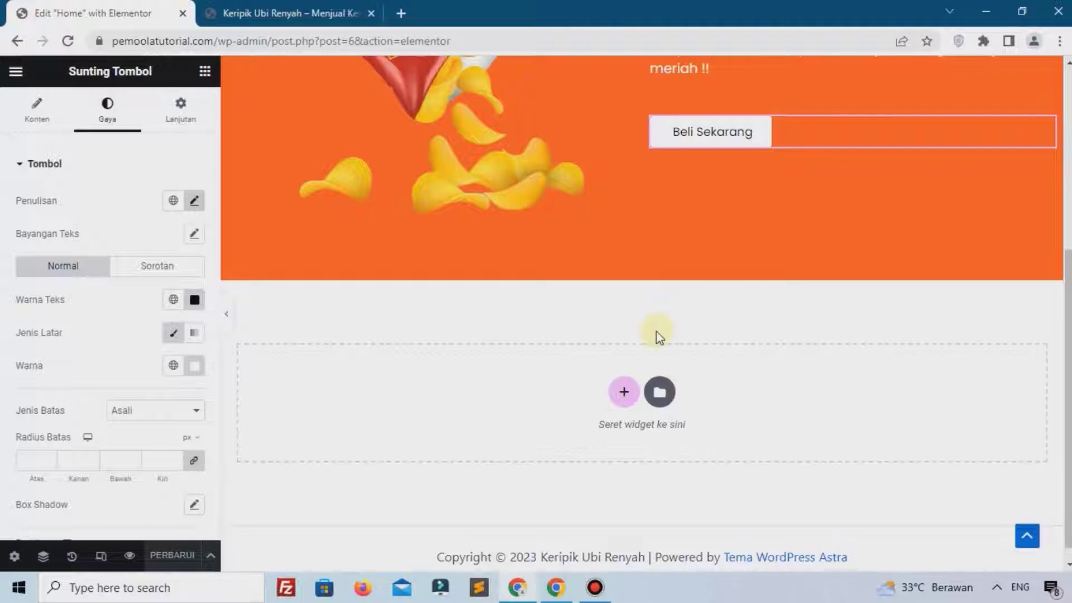
{"action": "left_click", "coordinate": [620, 390]}
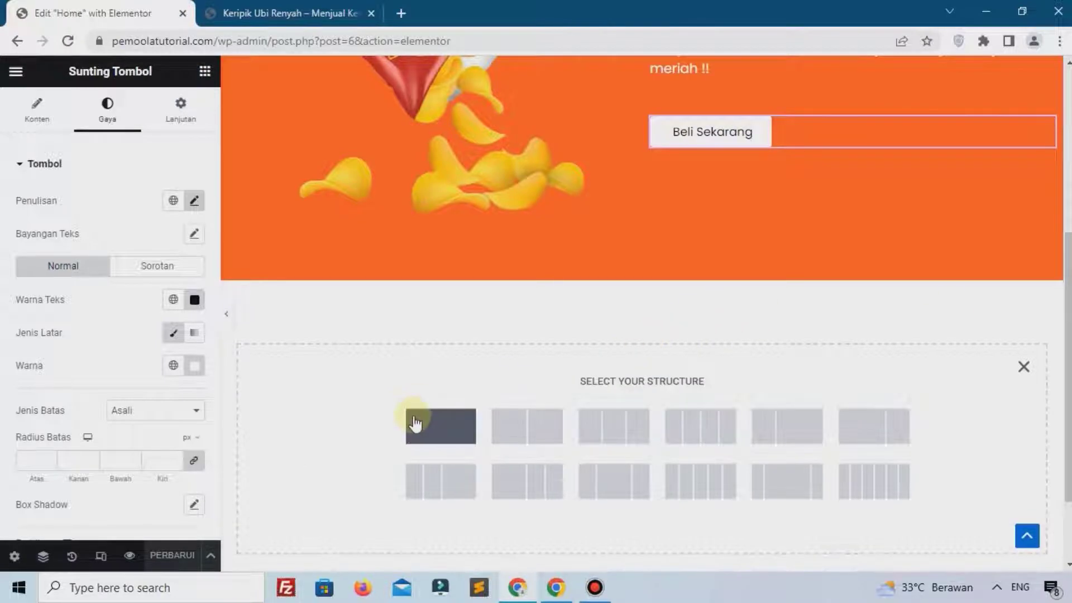
{"action": "left_click", "coordinate": [441, 426]}
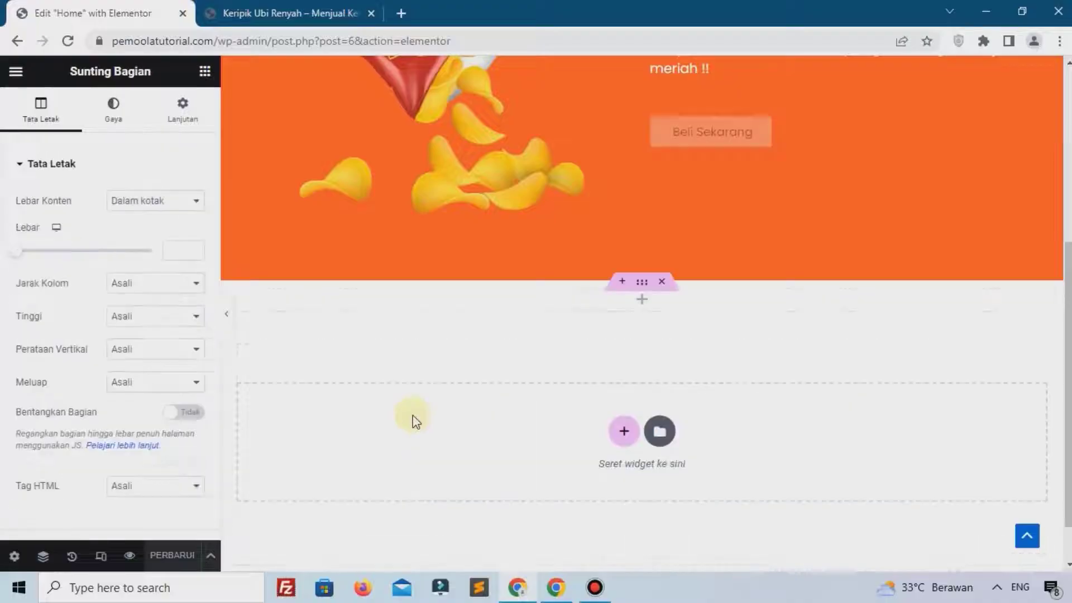
Switch the new section's margin to percent, unlink the values and set the top margin to 7%
{"action": "left_click", "coordinate": [149, 104]}
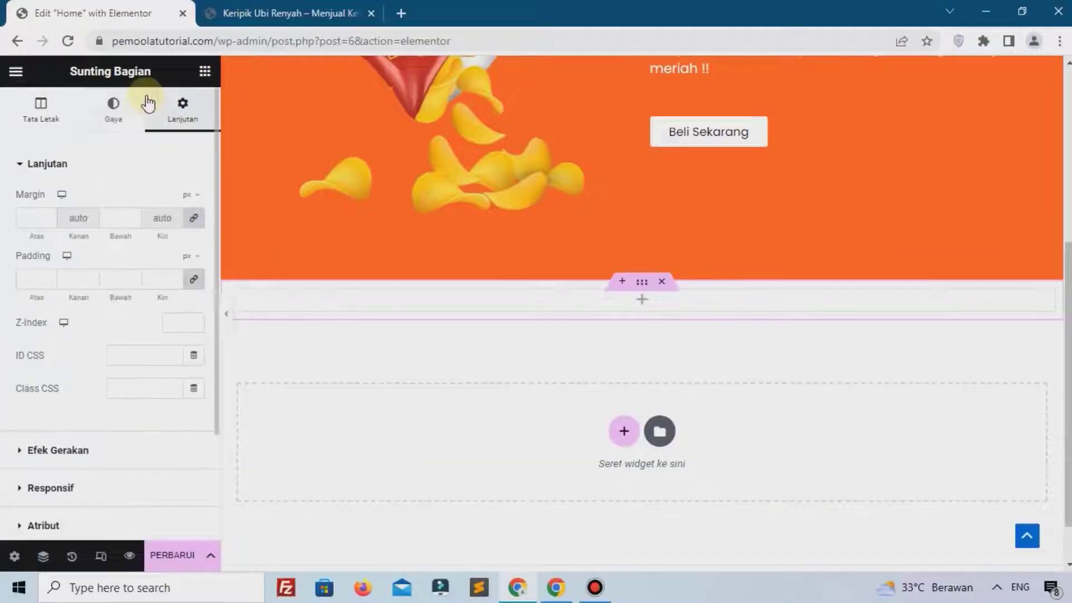
{"action": "left_click", "coordinate": [187, 196]}
{"action": "left_click", "coordinate": [187, 223]}
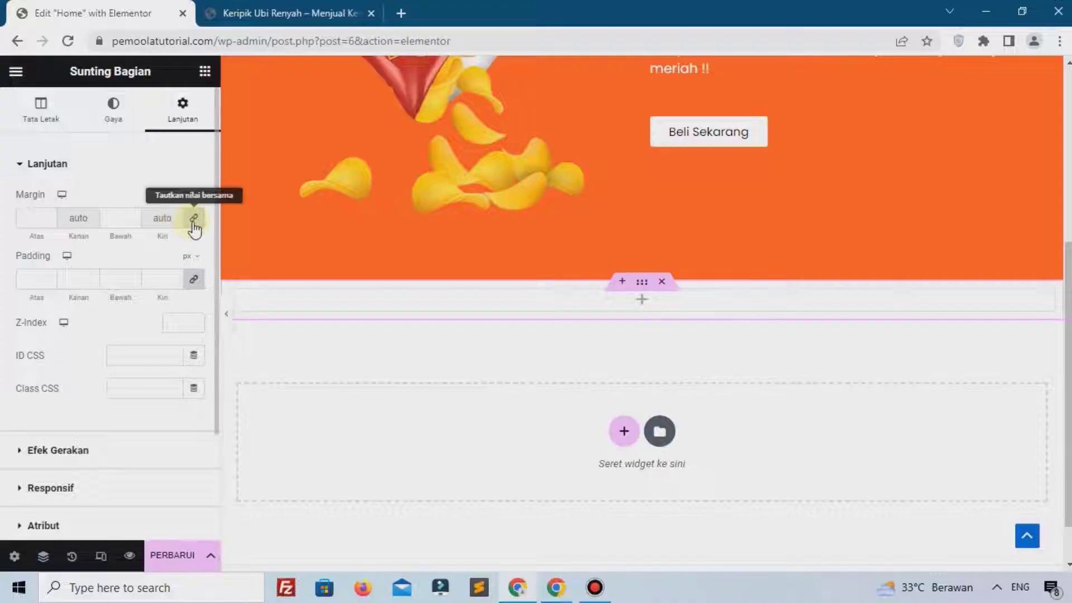
{"action": "left_click", "coordinate": [52, 215]}
{"action": "left_click", "coordinate": [51, 214]}
{"action": "left_click", "coordinate": [51, 215]}
{"action": "left_click", "coordinate": [52, 215]}
{"action": "left_click", "coordinate": [51, 215]}
{"action": "left_click", "coordinate": [52, 215]}
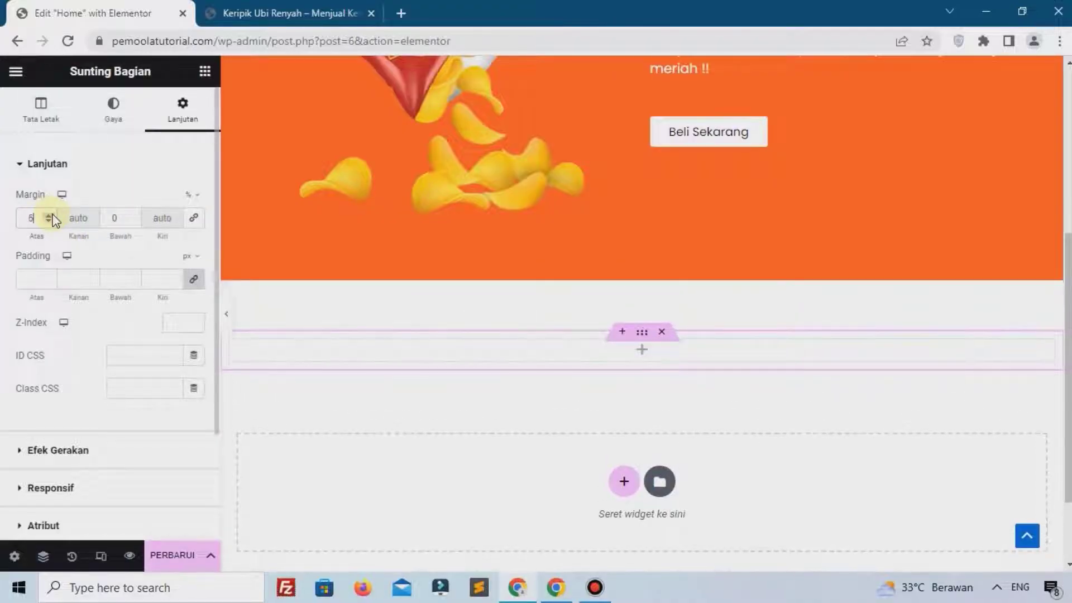
{"action": "left_click", "coordinate": [49, 215]}
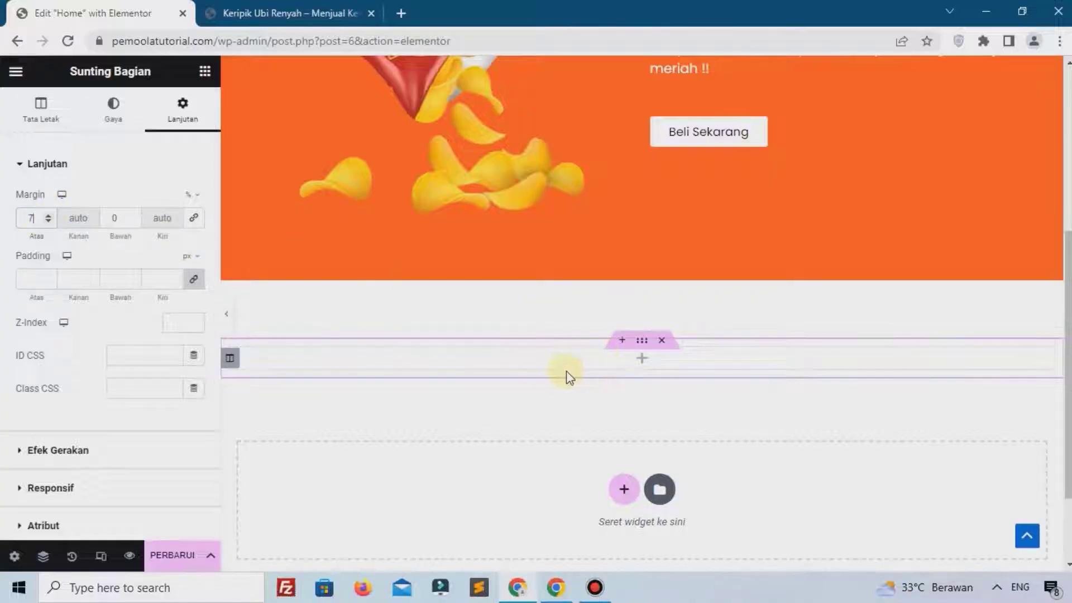
Add a Tajuk widget to the new section with the text "Memperkenalkan !" and center it
{"action": "left_click", "coordinate": [643, 358]}
{"action": "left_click_drag", "start_coordinate": [173, 330], "coordinate": [534, 363]}
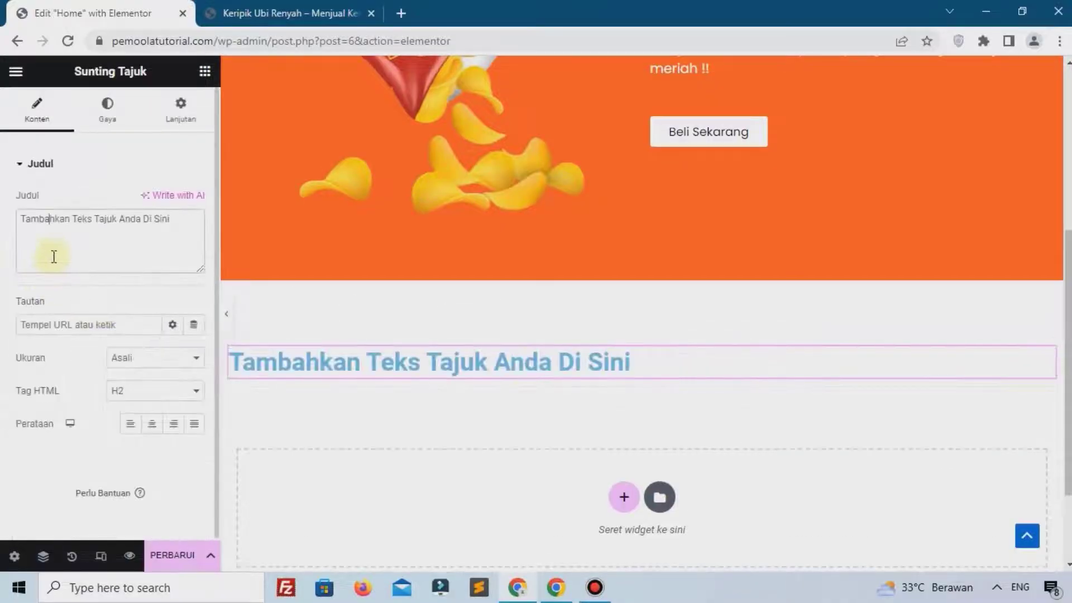
{"action": "key", "text": "ctrl+a"}
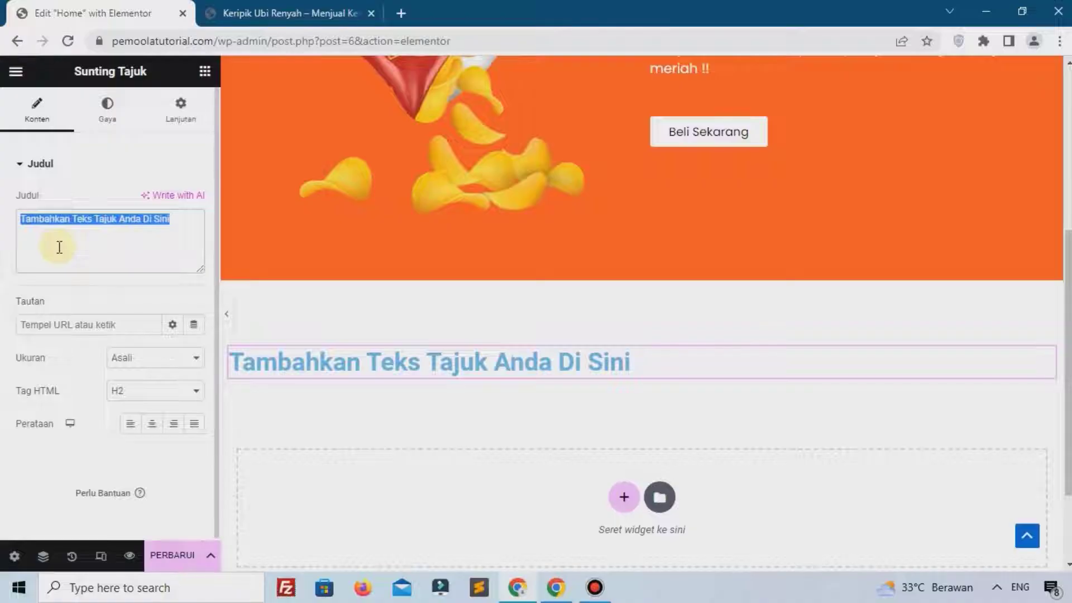
{"action": "type", "text": "Memperkenalkan !"}
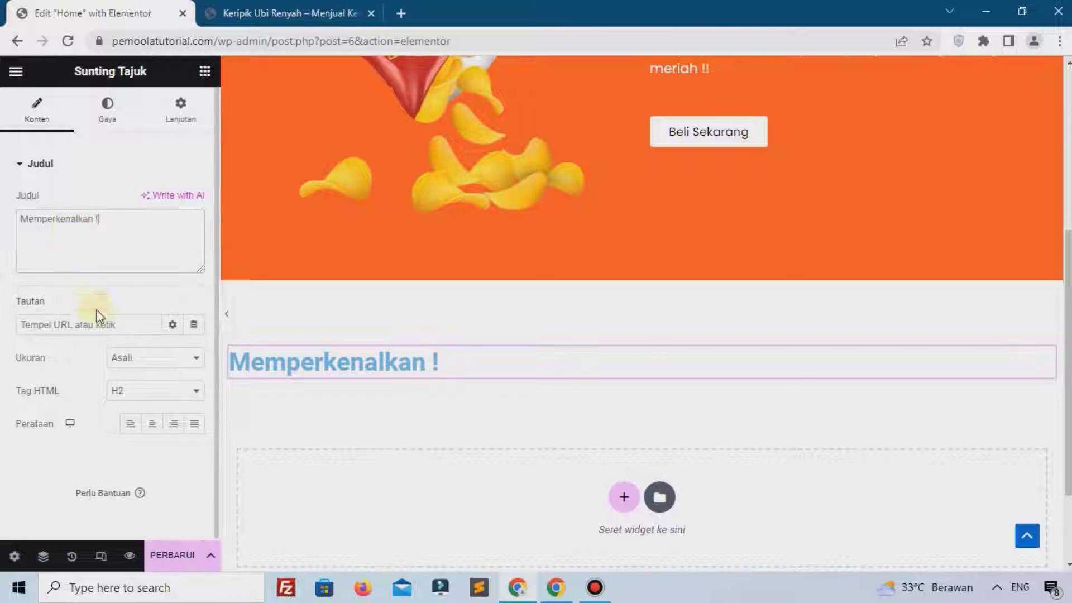
{"action": "left_click", "coordinate": [151, 423]}
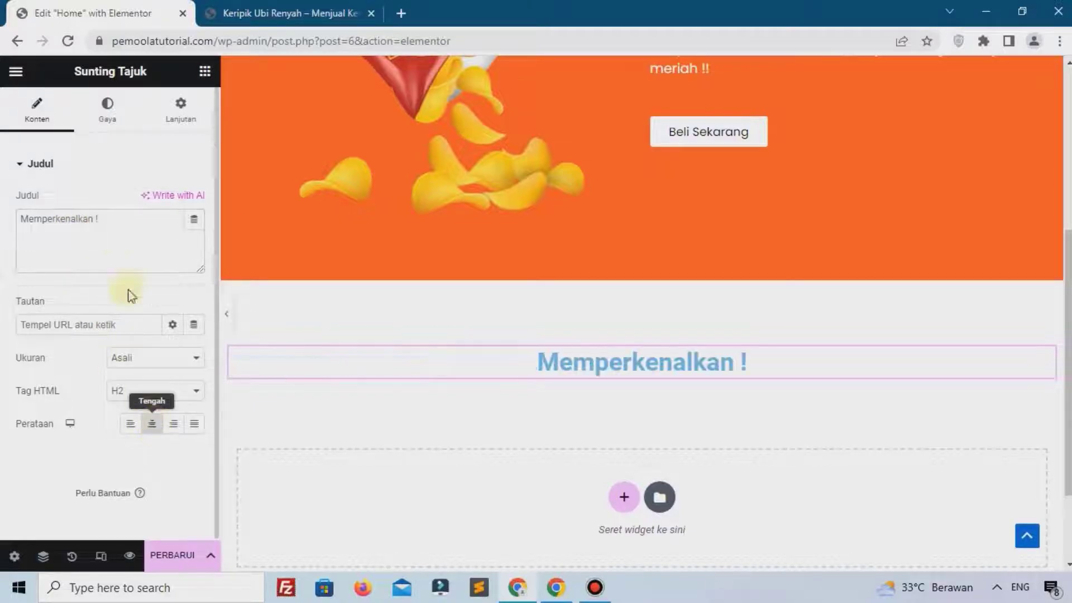
Set the "Memperkenalkan !" heading's text color to black, #000000
{"action": "left_click", "coordinate": [109, 118]}
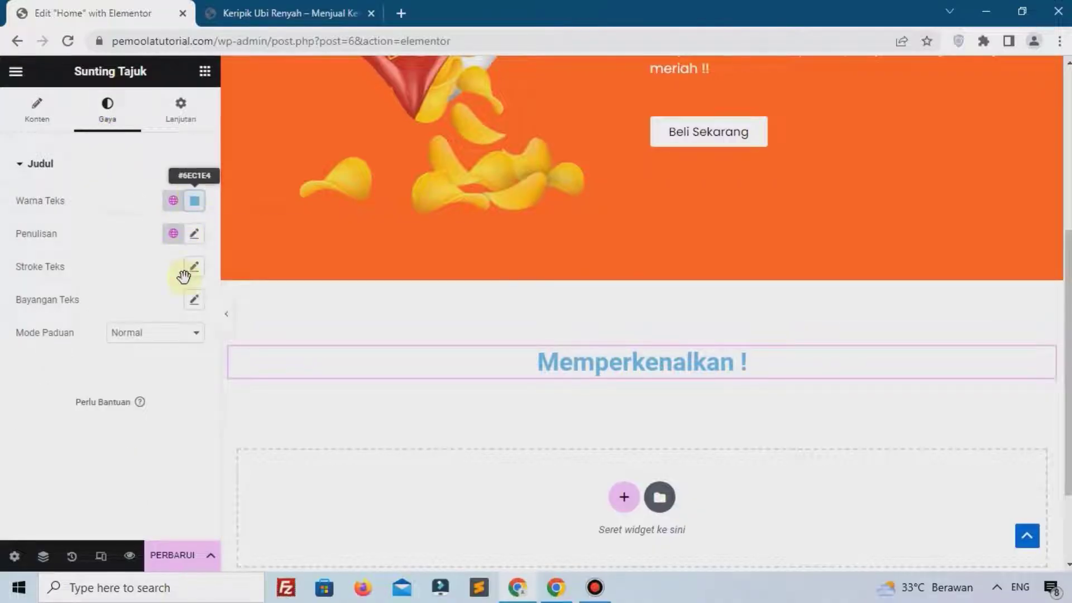
{"action": "left_click_drag", "start_coordinate": [249, 364], "coordinate": [270, 407]}
{"action": "left_click", "coordinate": [44, 409]}
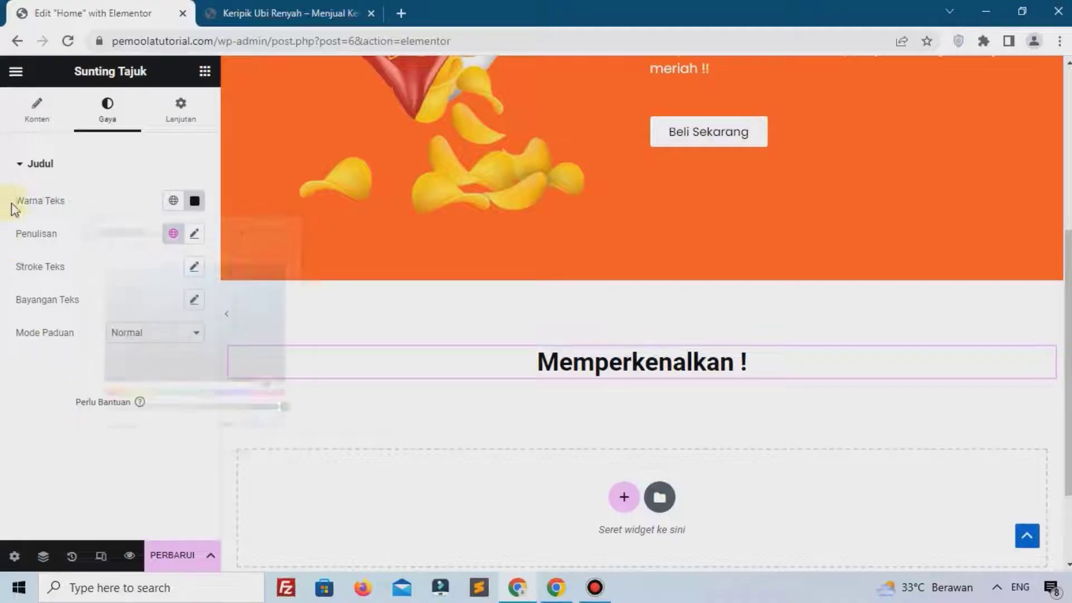
Set the heading's typography to Poppins at 16 px with weight 500 (Medium)
{"action": "left_click", "coordinate": [194, 234]}
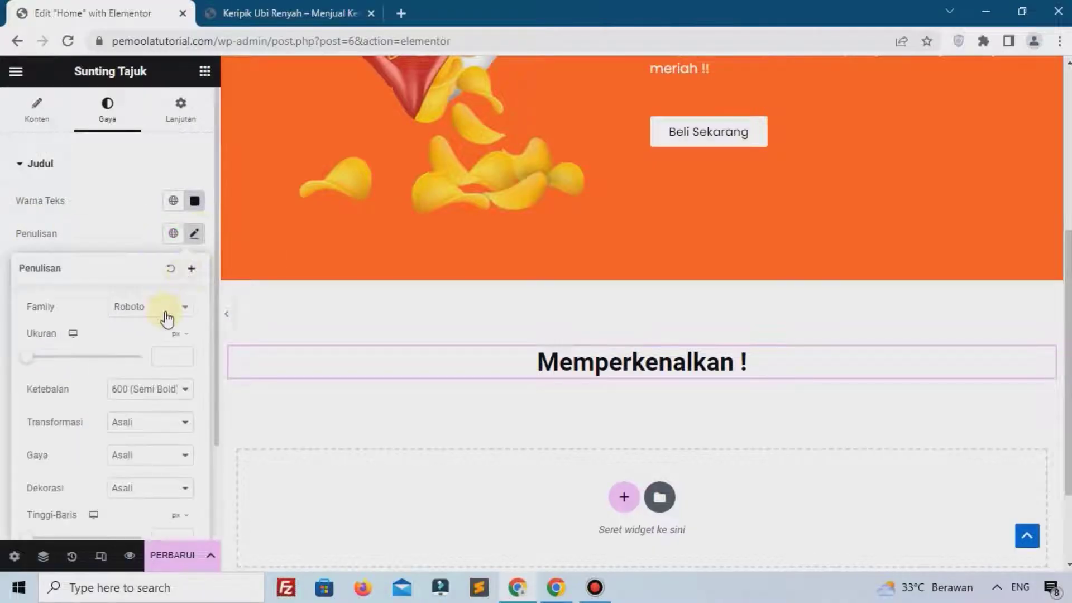
{"action": "left_click", "coordinate": [166, 319]}
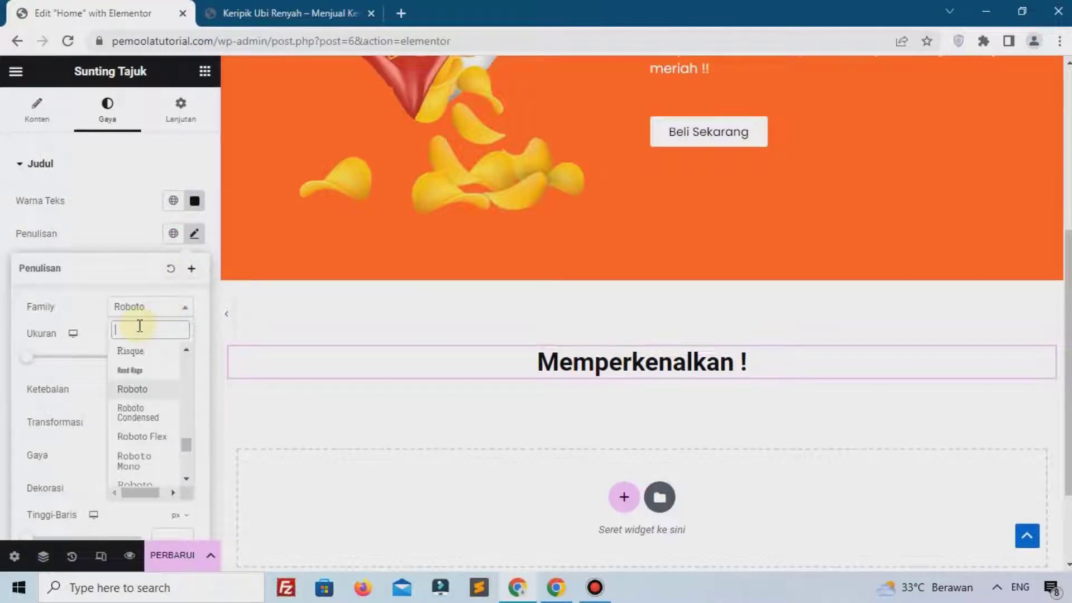
{"action": "type", "text": "pop"}
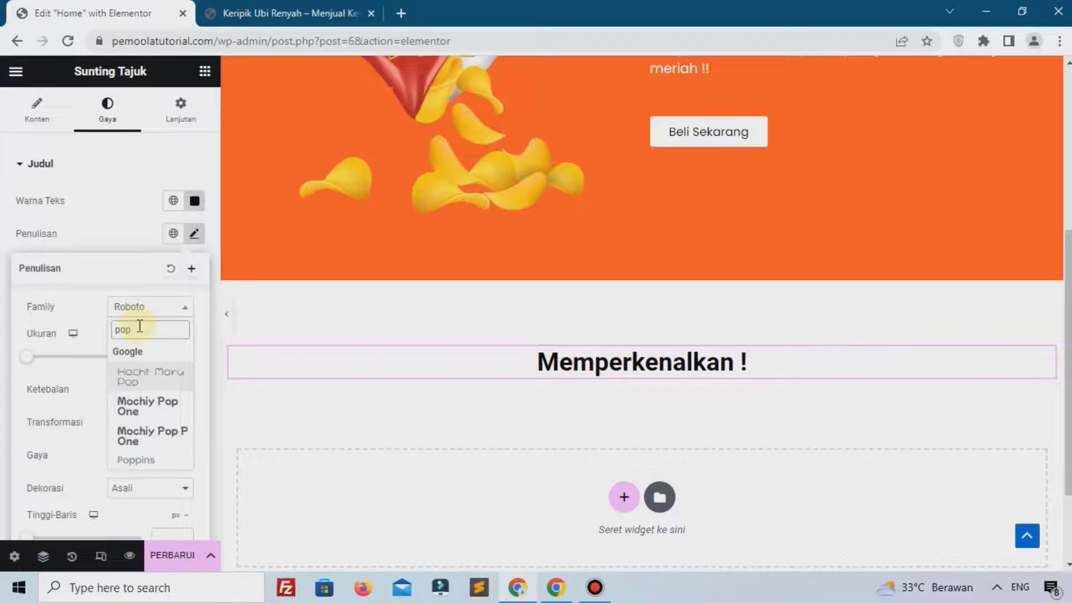
{"action": "left_click", "coordinate": [141, 458]}
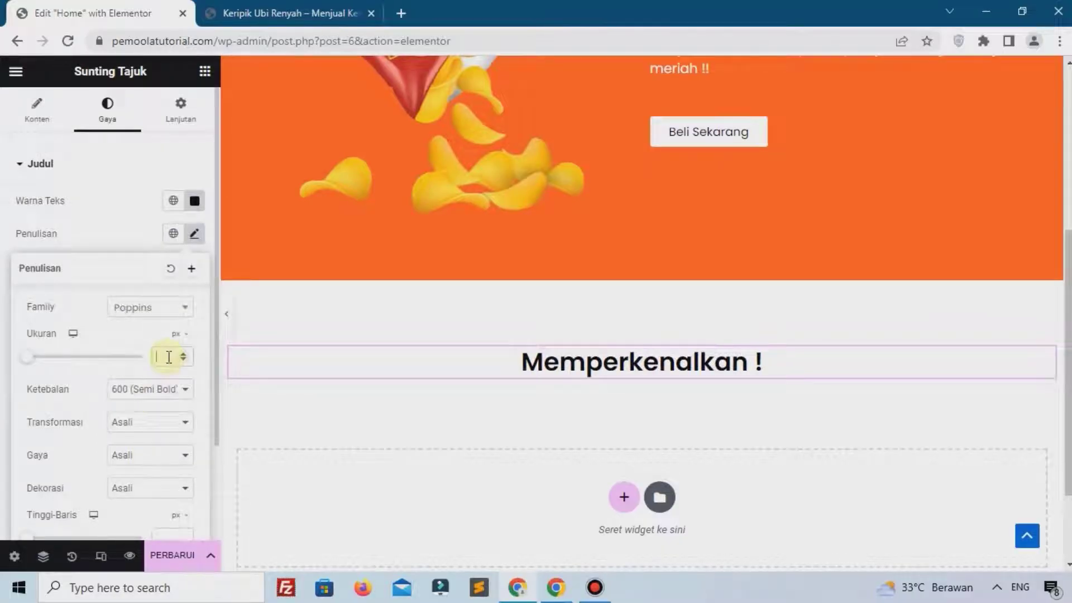
{"action": "type", "text": "16"}
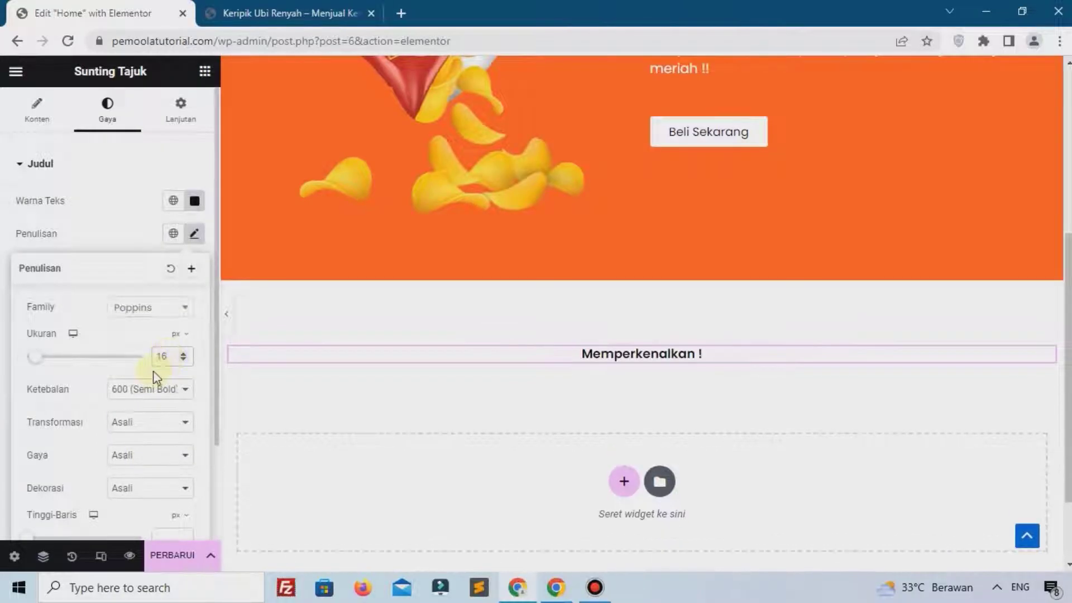
{"action": "left_click", "coordinate": [135, 391]}
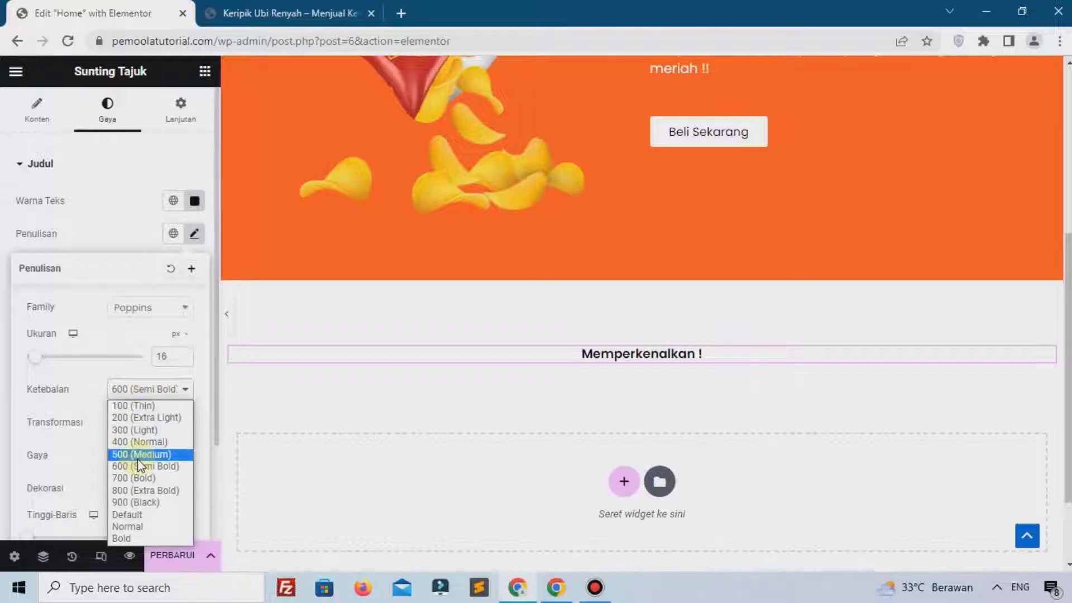
{"action": "left_click", "coordinate": [138, 454]}
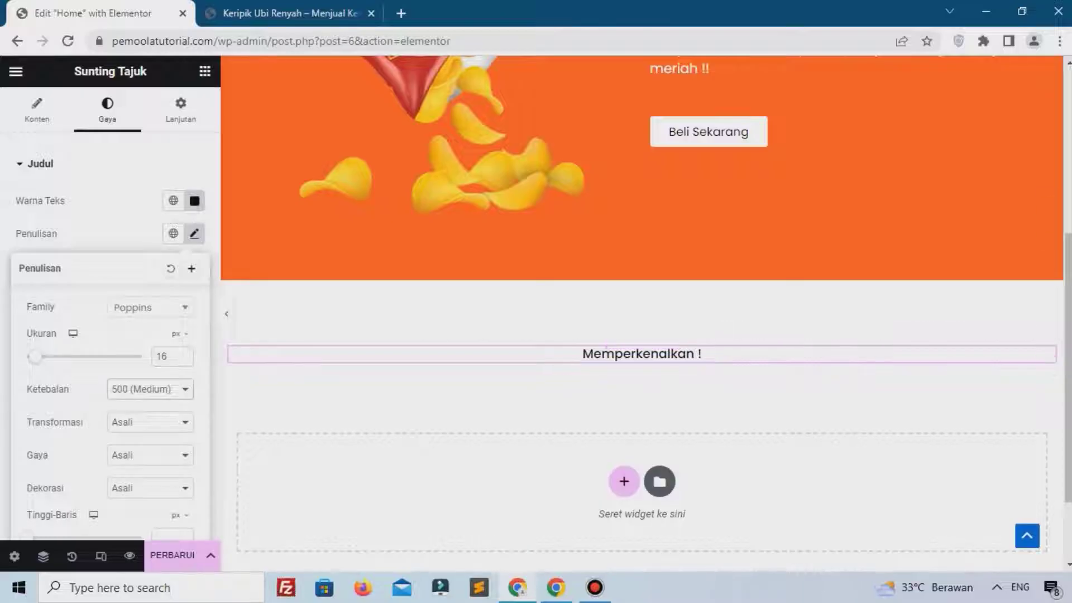
Duplicate the "Memperkenalkan !" heading within its section
{"action": "key", "text": "alt+Tab"}
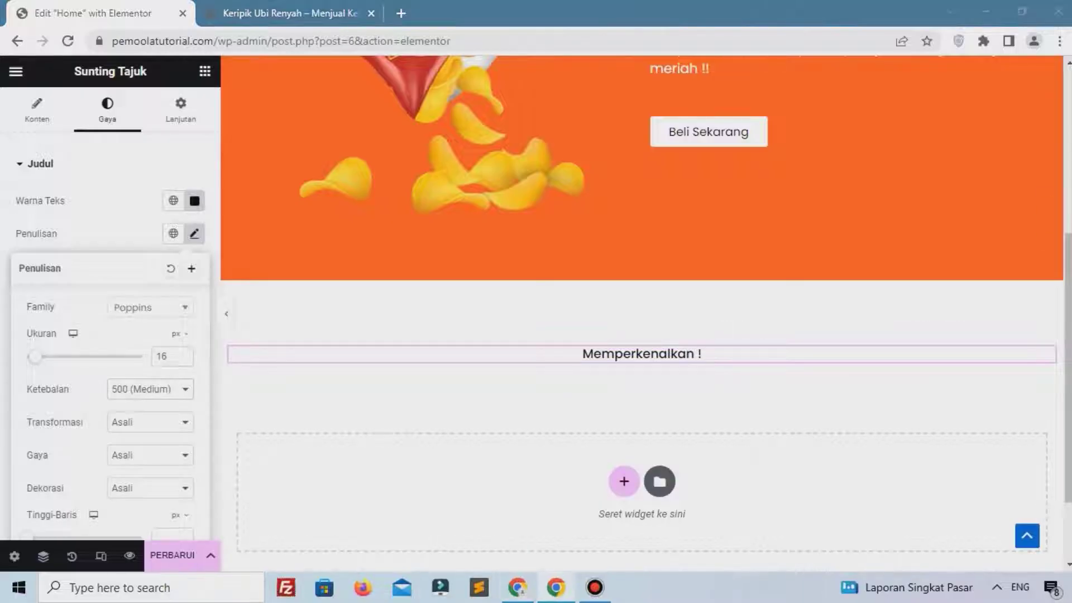
{"action": "right_click", "coordinate": [1043, 364]}
{"action": "left_click", "coordinate": [960, 284]}
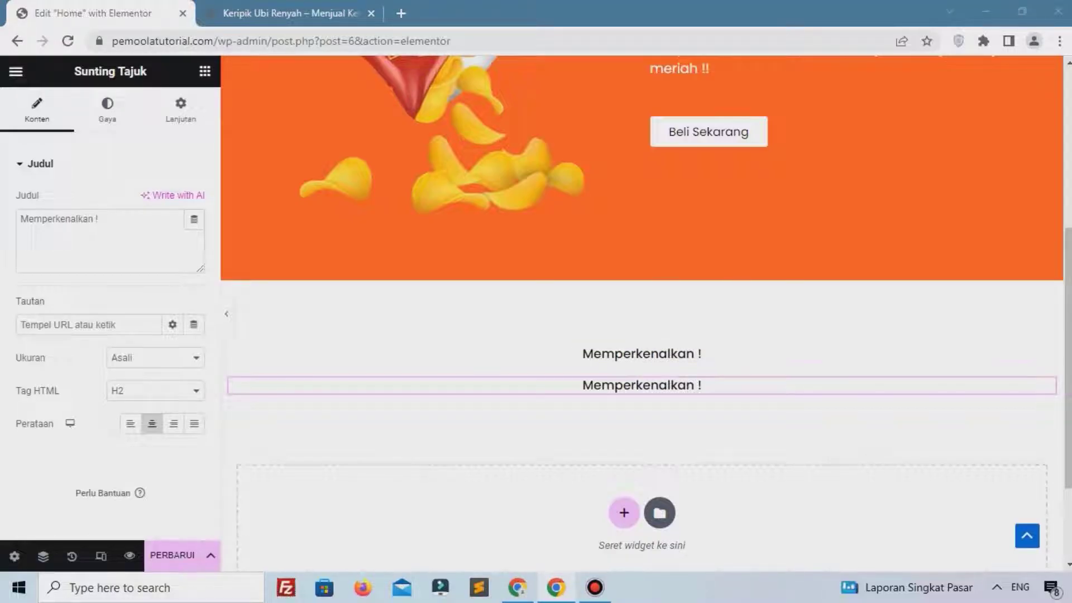
Replace the duplicated heading's text with "Keripik Ubi Renyah"
{"action": "left_click", "coordinate": [134, 212]}
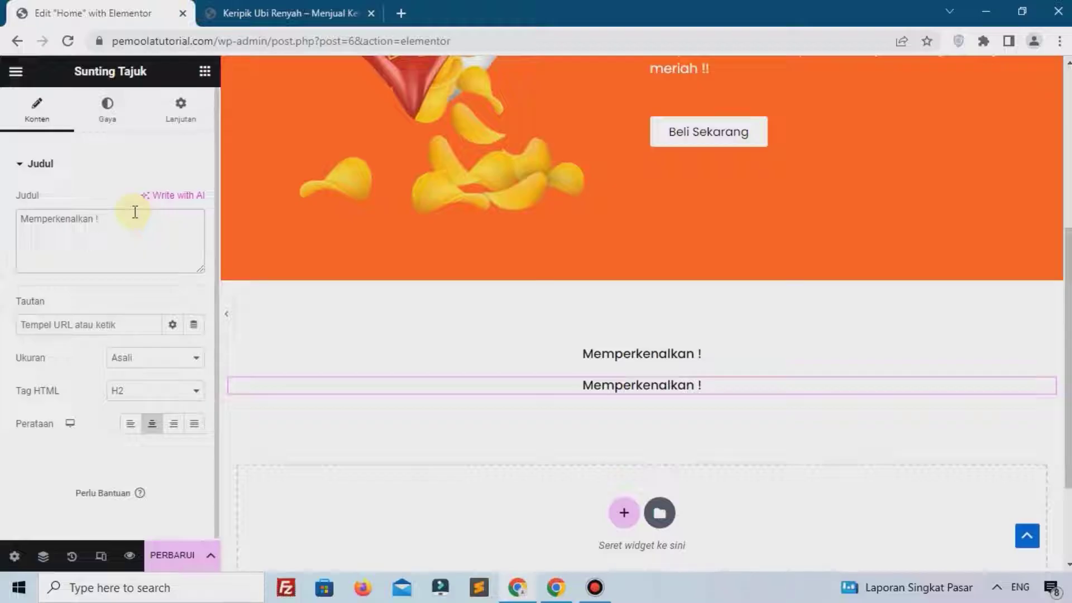
{"action": "triple_click", "coordinate": [135, 212]}
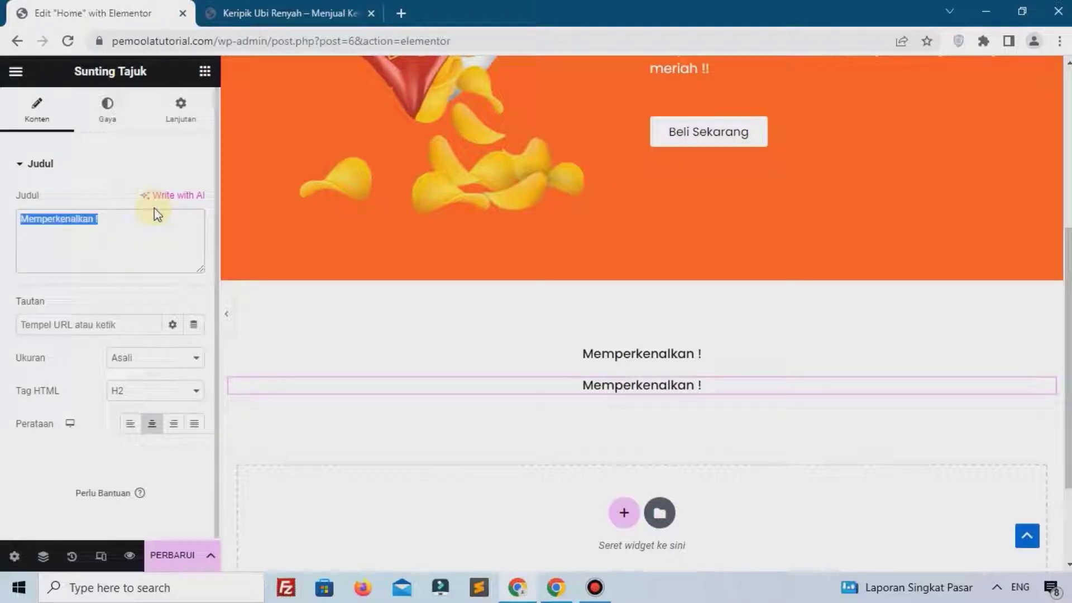
{"action": "type", "text": "Kerip"}
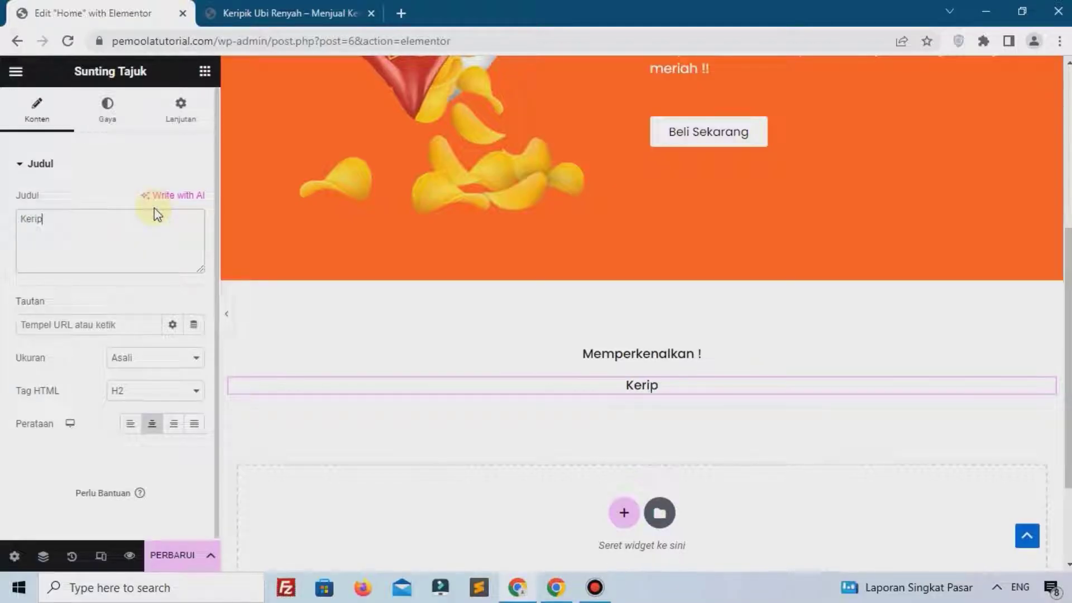
{"action": "type", "text": "ik Ubi Renyag"}
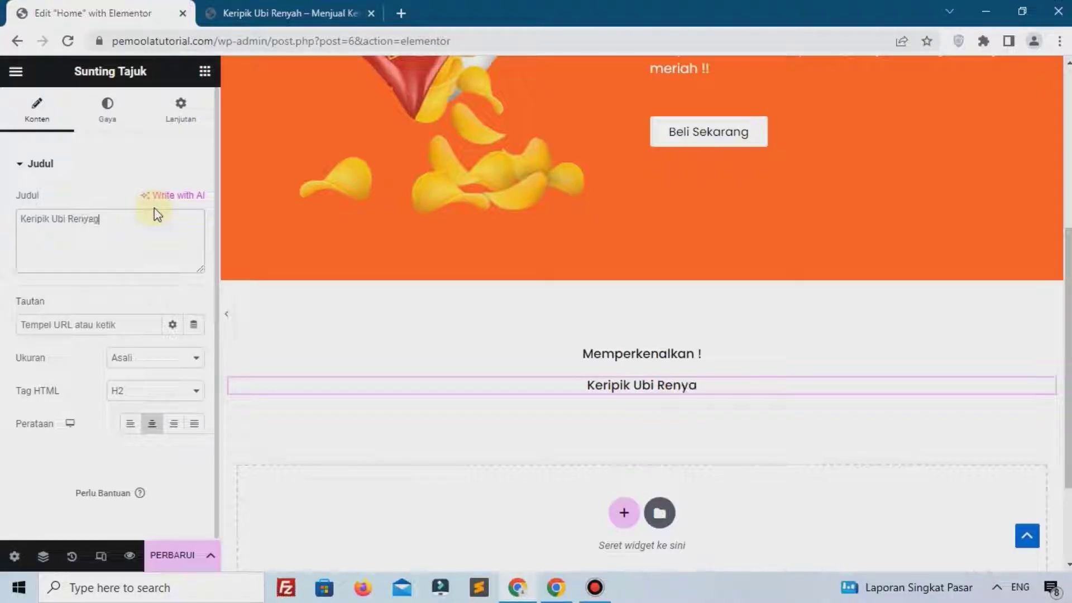
{"action": "key", "text": "BackSpace"}
{"action": "type", "text": "h"}
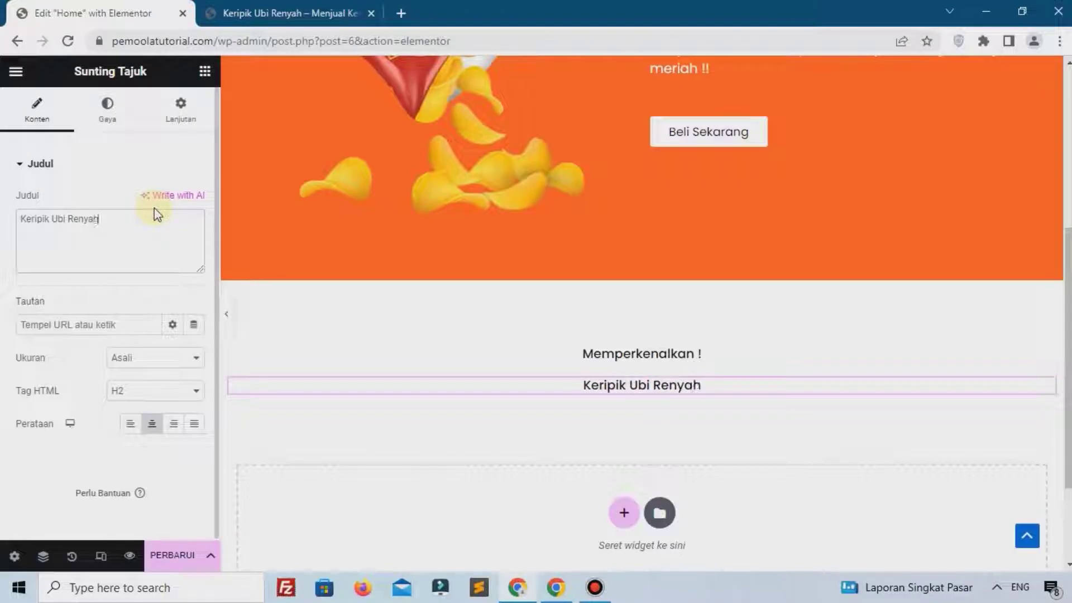
Set the "Keripik Ubi Renyah" heading's font size to 40 px and its weight to 600 (Semi Bold)
{"action": "left_click", "coordinate": [106, 110]}
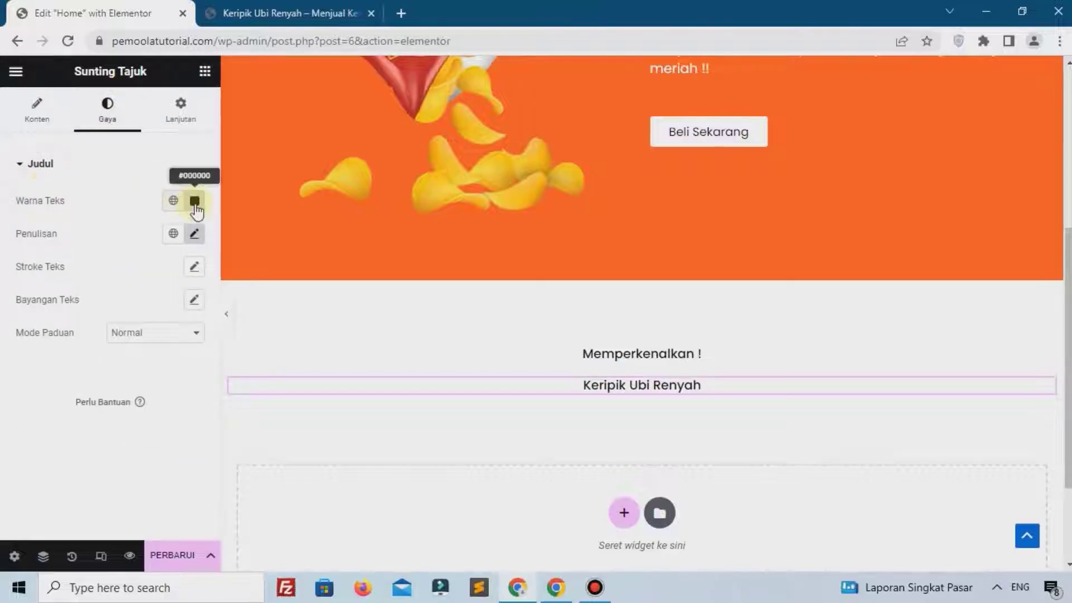
{"action": "left_click", "coordinate": [193, 234]}
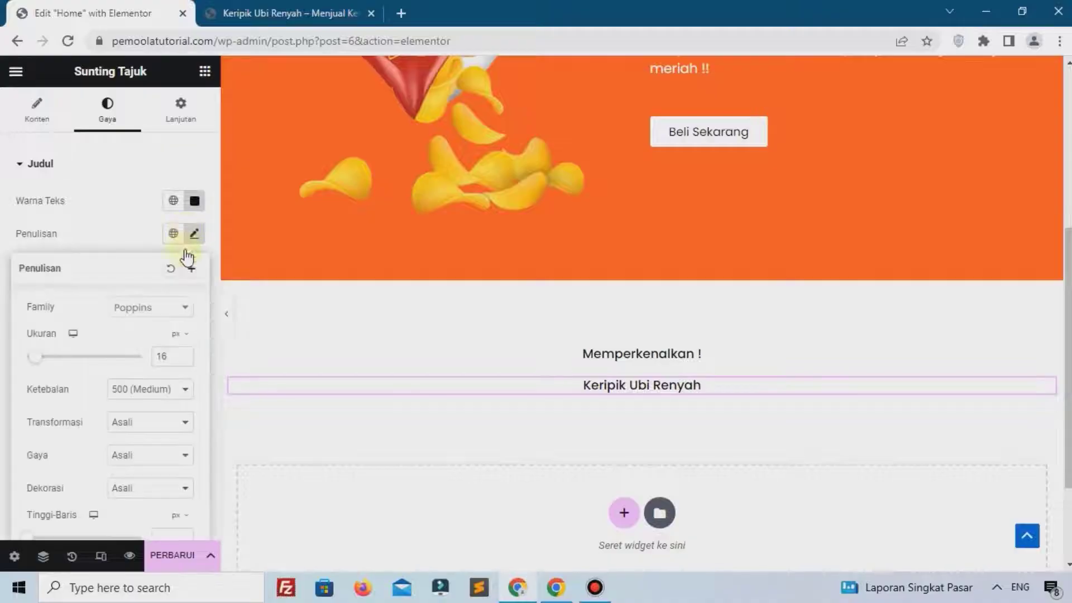
{"action": "type", "text": "40"}
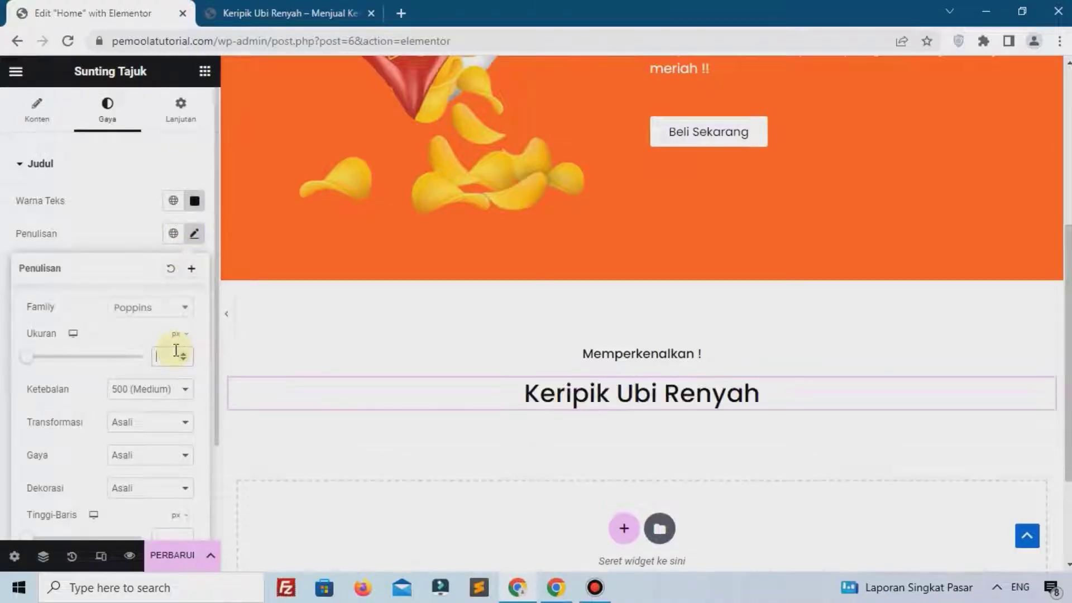
{"action": "left_click", "coordinate": [137, 396]}
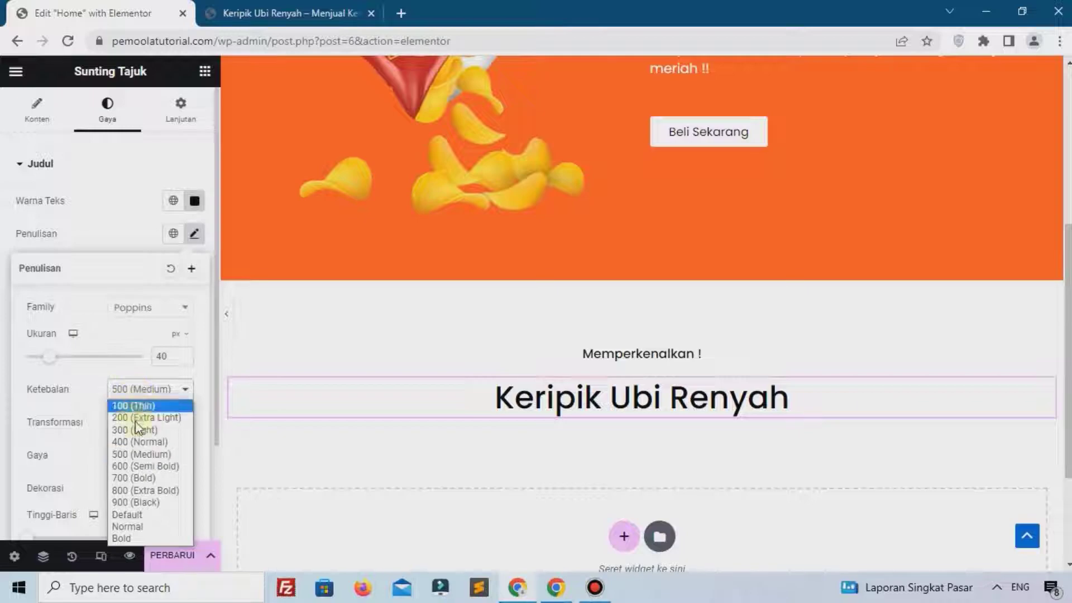
{"action": "left_click", "coordinate": [136, 472]}
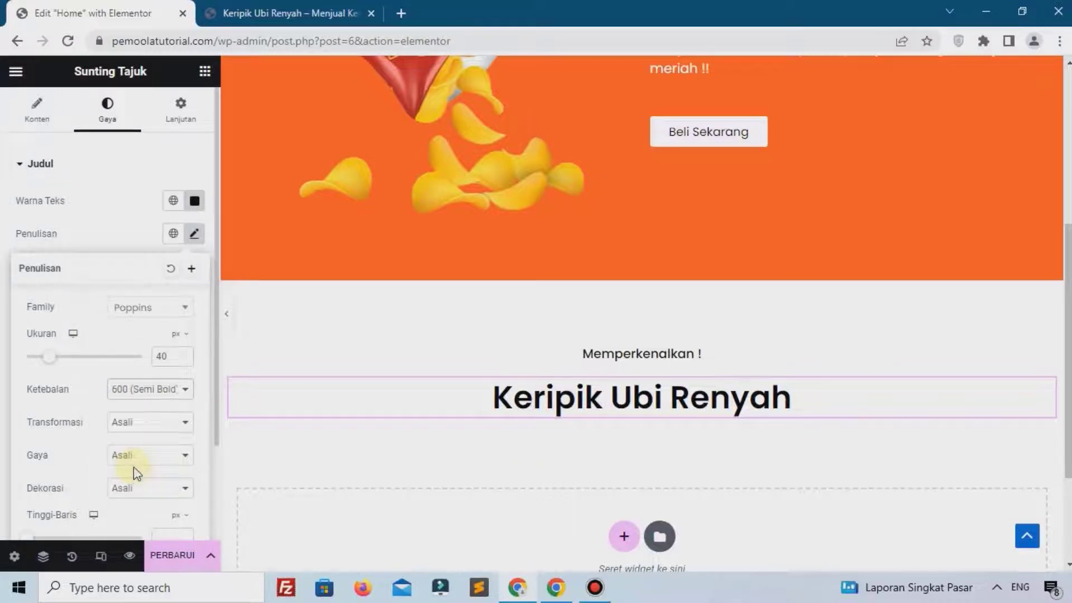
{"action": "left_click", "coordinate": [595, 584]}
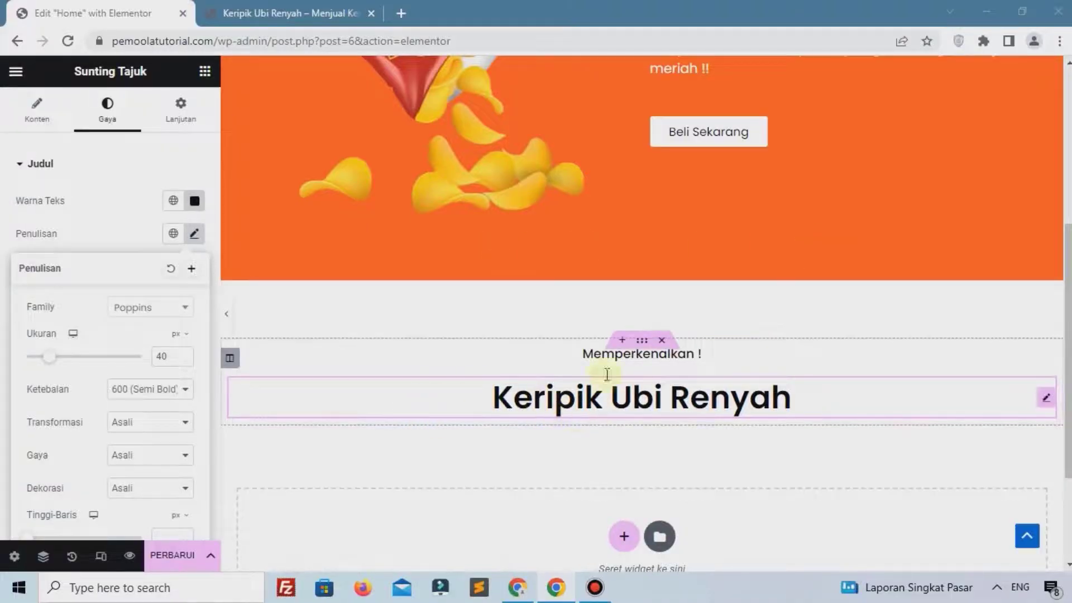
Search the widgets for "caro" and add a Karosel Gambar widget below the "Keripik Ubi Renyah" heading
{"action": "left_click", "coordinate": [202, 71]}
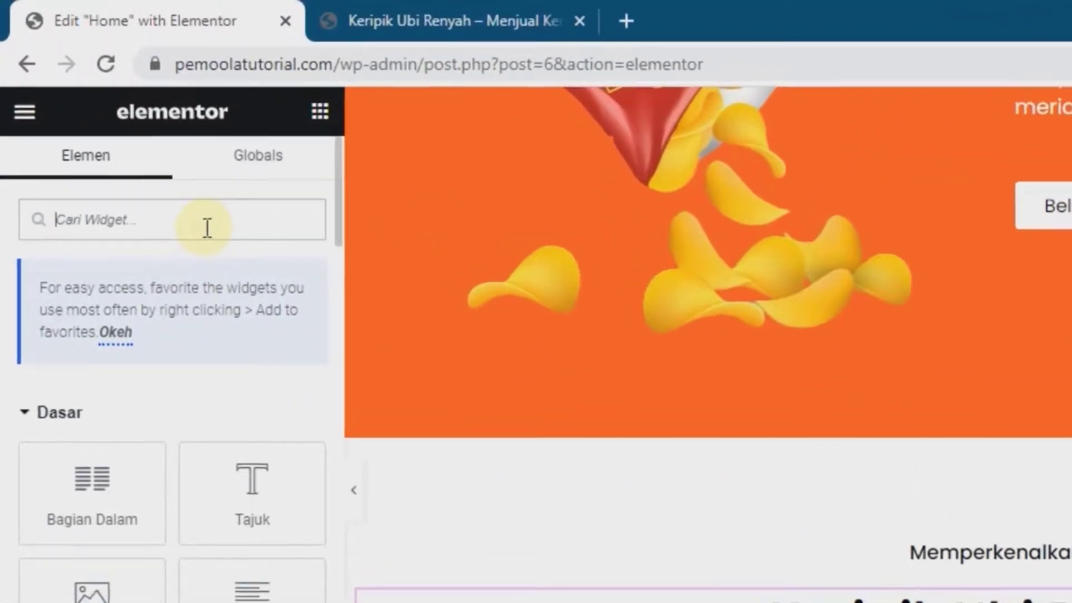
{"action": "type", "text": "car"}
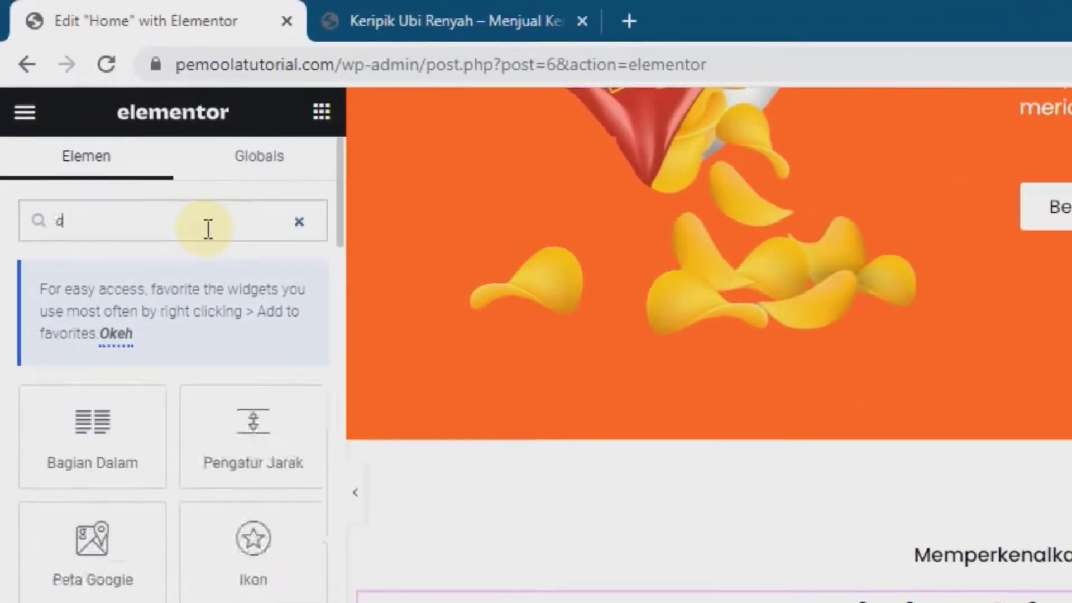
{"action": "type", "text": "d"}
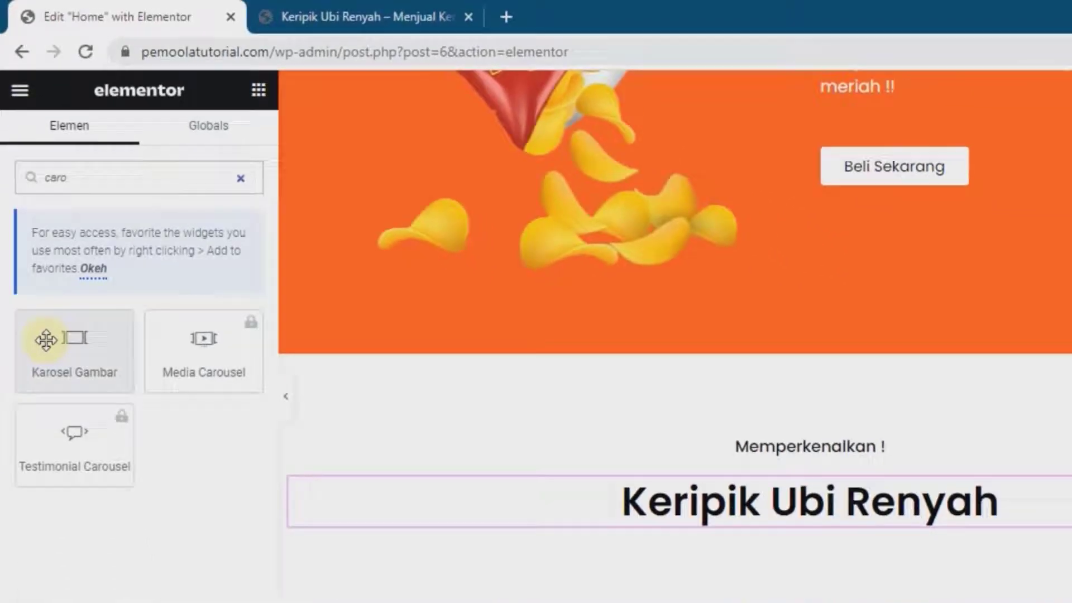
{"action": "left_click_drag", "start_coordinate": [57, 421], "coordinate": [867, 591]}
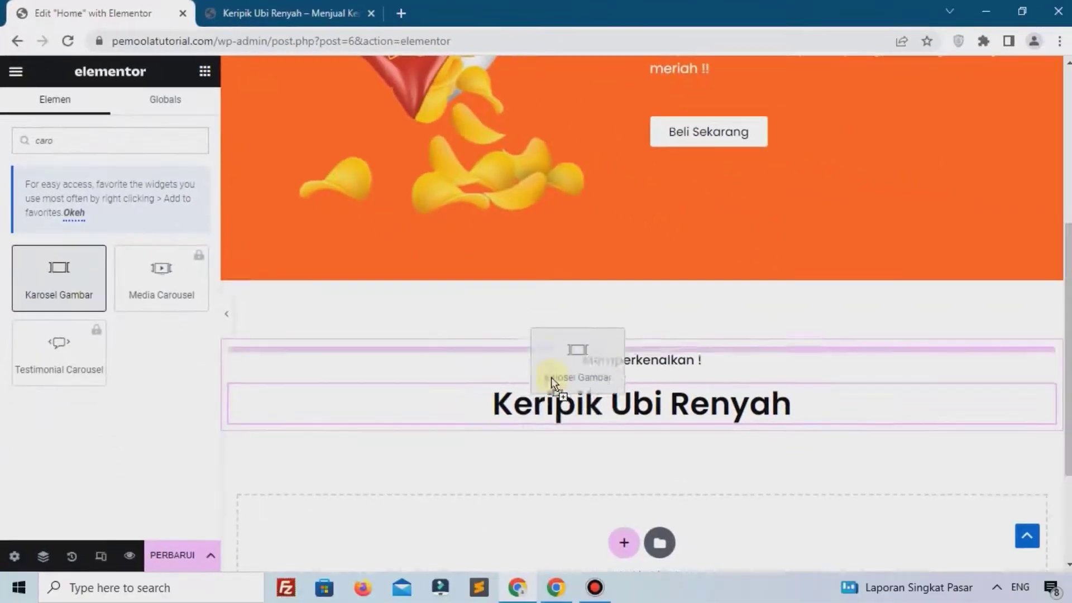
{"action": "left_click_drag", "start_coordinate": [551, 377], "coordinate": [556, 427]}
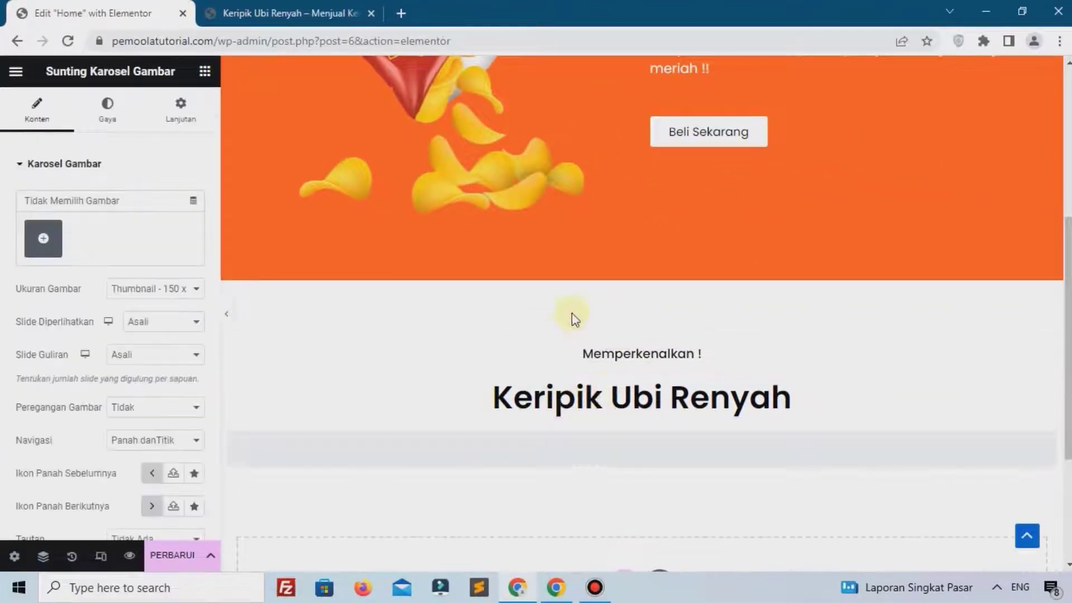
Upload chips-package-concept_1284-35832-removebg-preview.png as an image for the carousel's gallery
{"action": "left_click", "coordinate": [40, 239]}
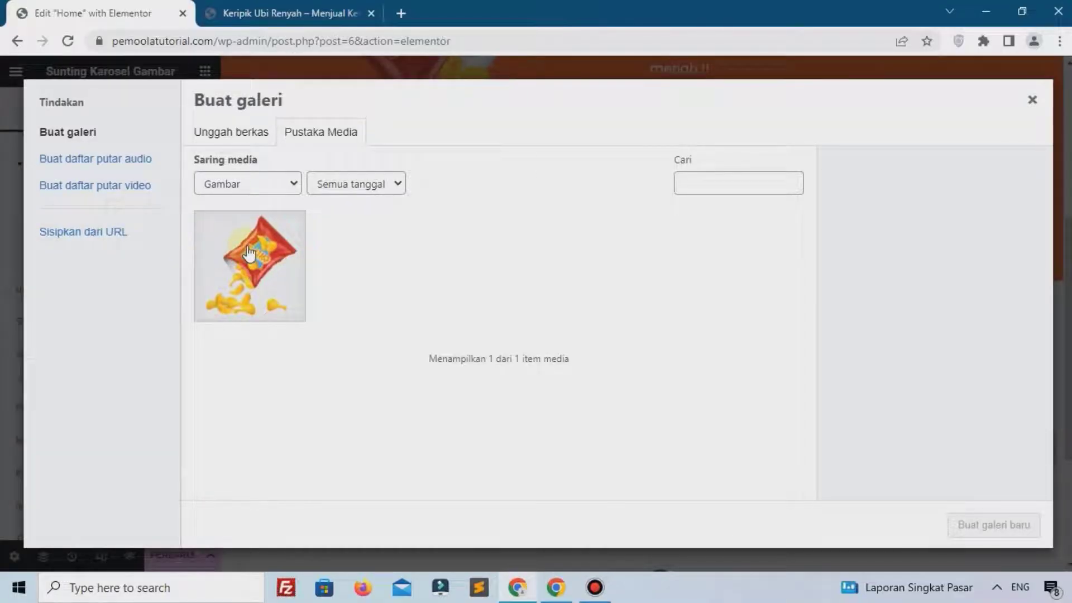
{"action": "left_click", "coordinate": [240, 134]}
{"action": "left_click", "coordinate": [600, 333]}
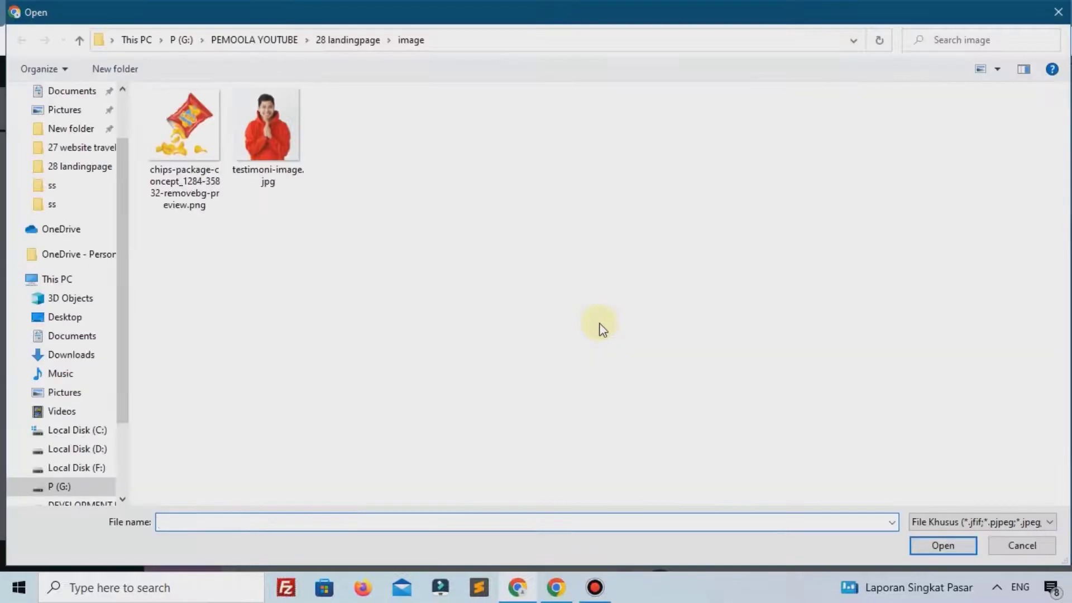
{"action": "left_click", "coordinate": [178, 146]}
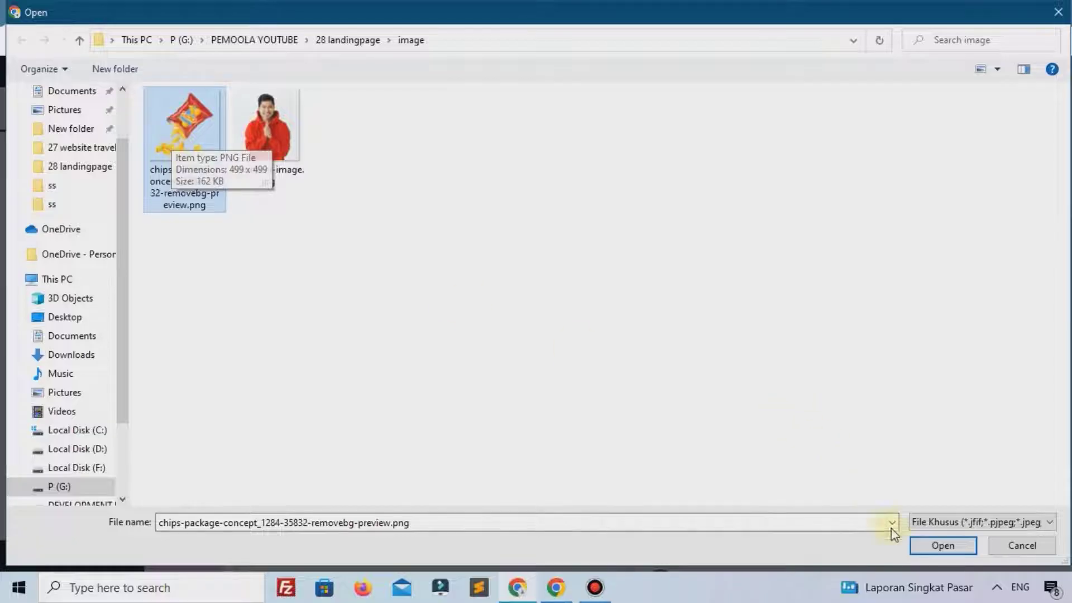
{"action": "left_click", "coordinate": [932, 548]}
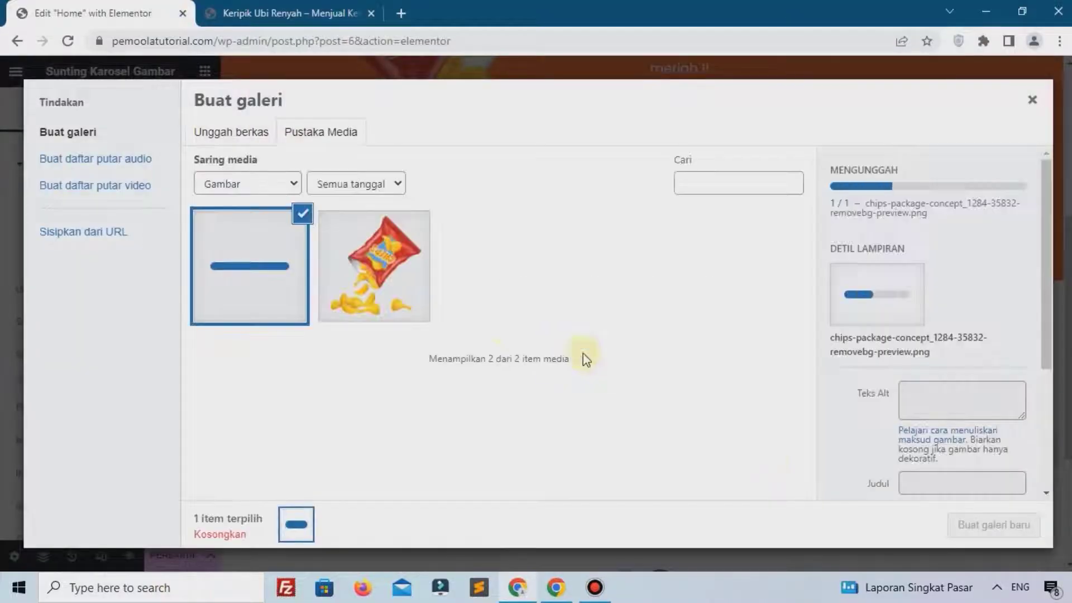
Upload the same chips package image again and create a new gallery from both uploads plus the existing library image
{"action": "left_click", "coordinate": [214, 142]}
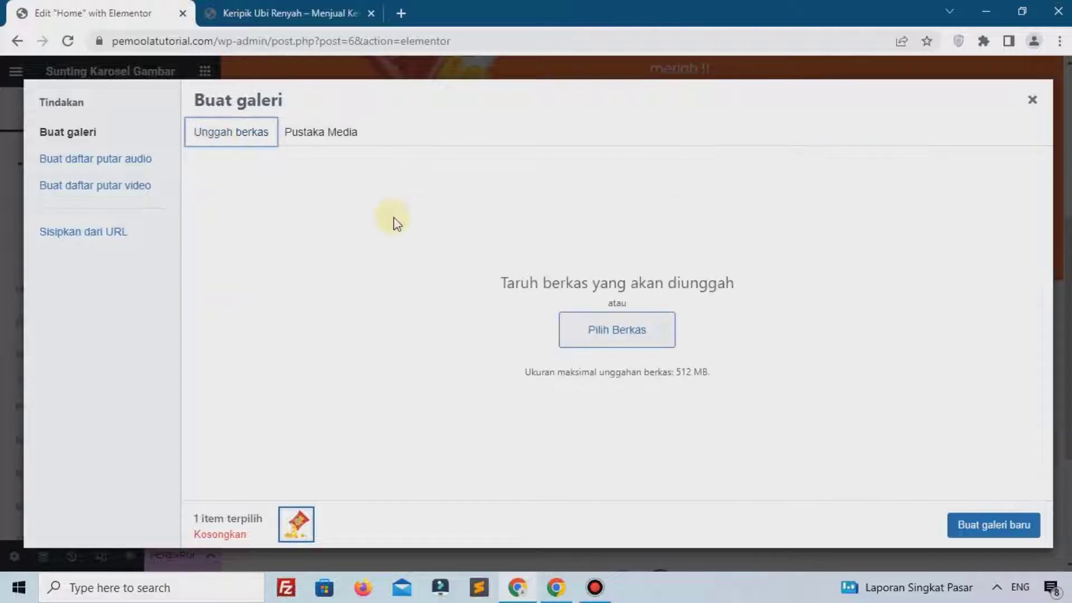
{"action": "left_click", "coordinate": [606, 333]}
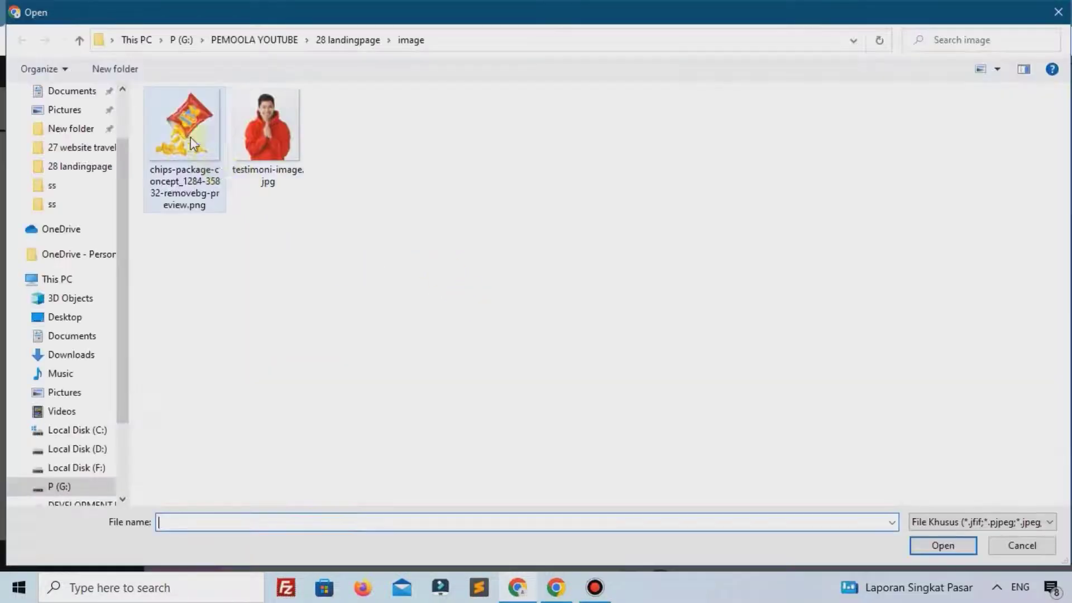
{"action": "left_click", "coordinate": [943, 545]}
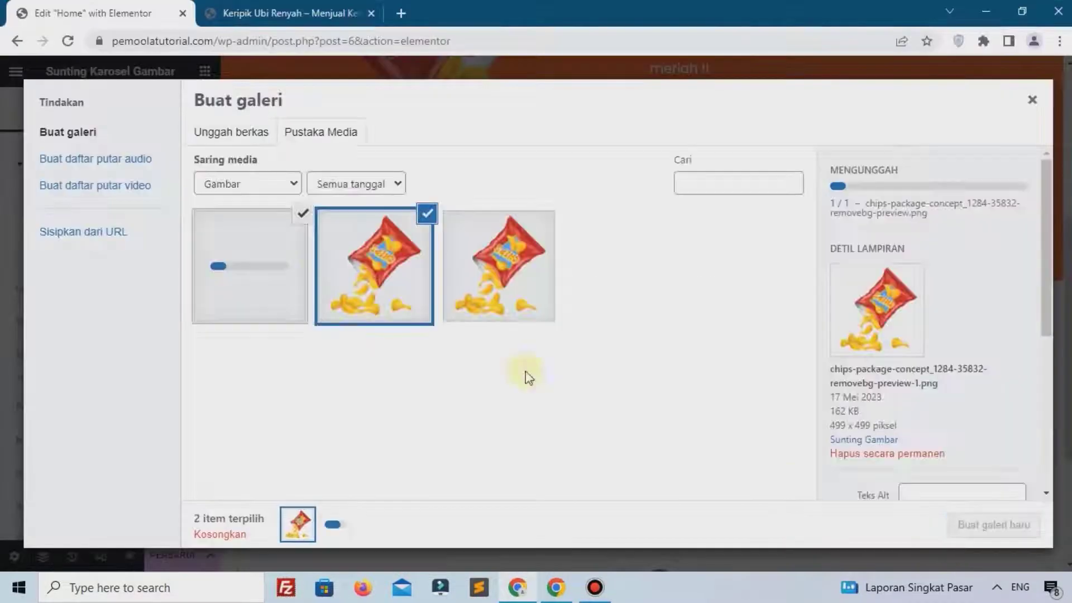
{"action": "left_click", "coordinate": [485, 275]}
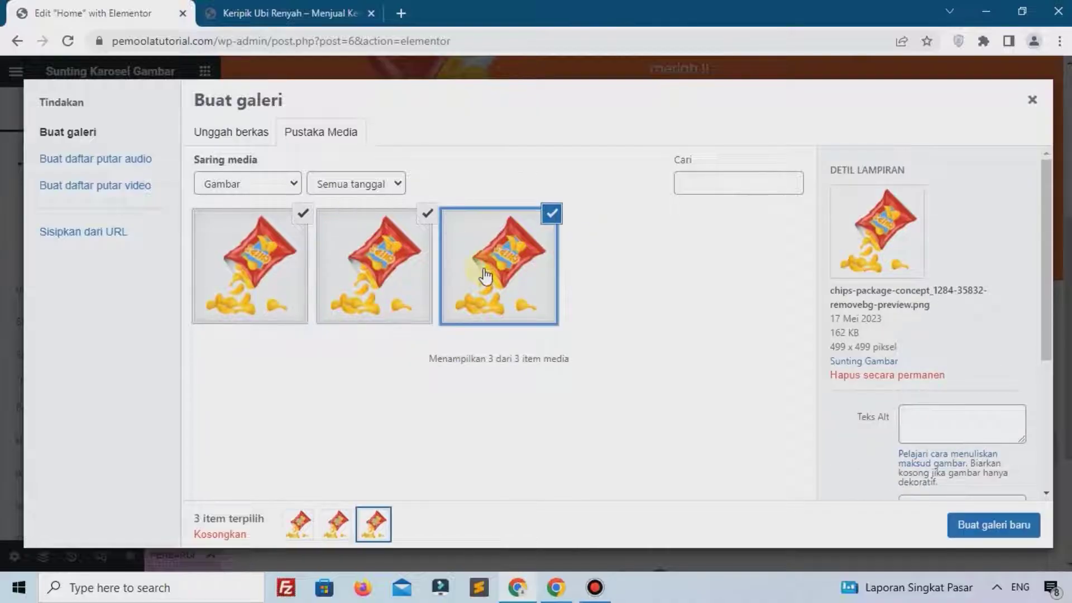
{"action": "left_click", "coordinate": [967, 526]}
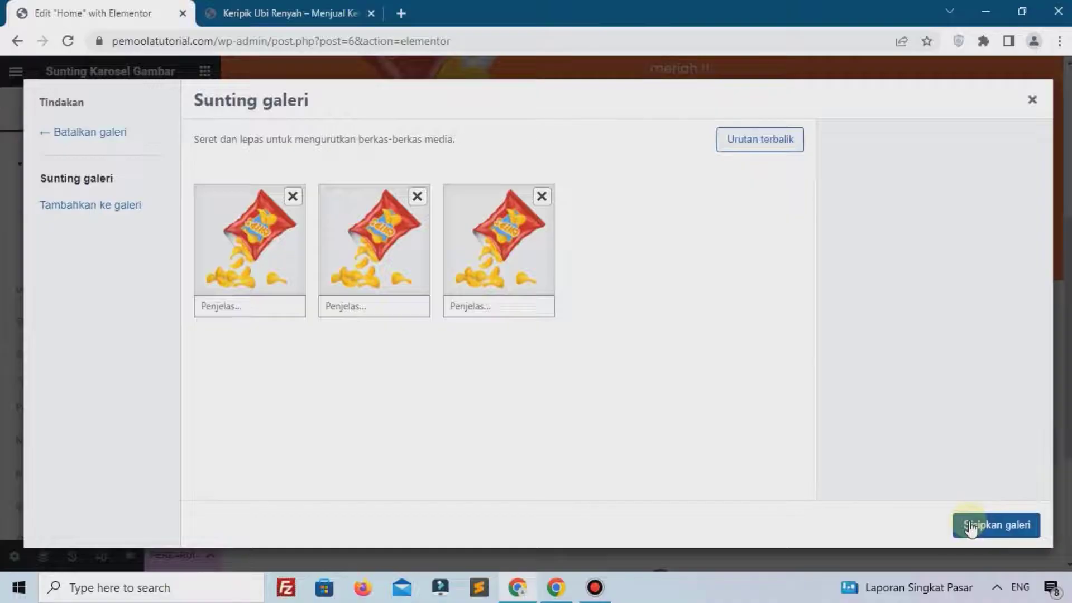
Insert the three-image gallery into the image carousel and set its image size to Penuh (full)
{"action": "left_click", "coordinate": [970, 525]}
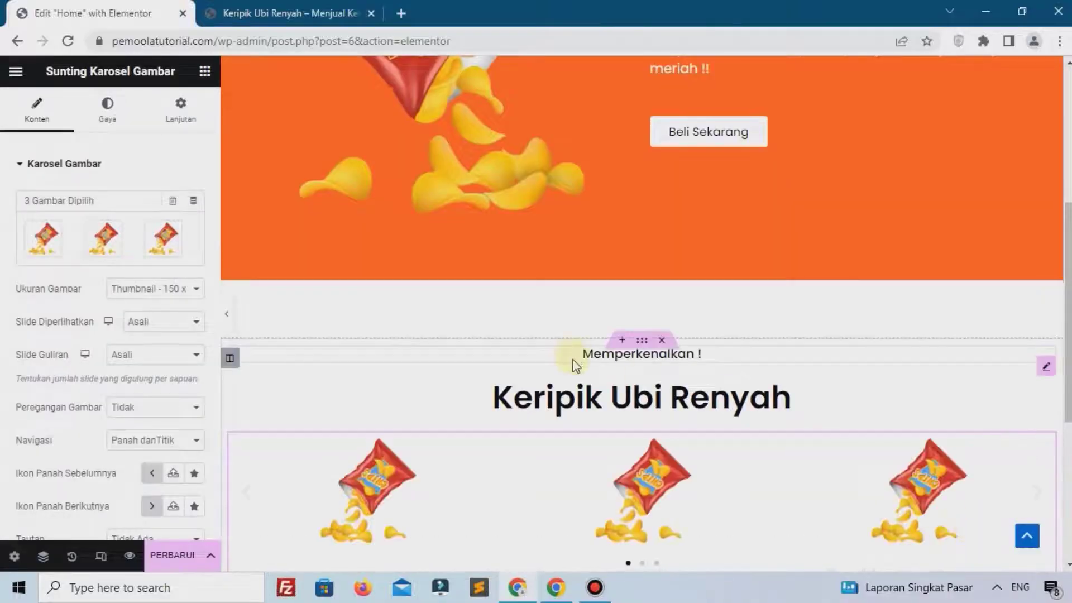
{"action": "scroll", "coordinate": [452, 363], "scroll_direction": "down", "scroll_amount": 3}
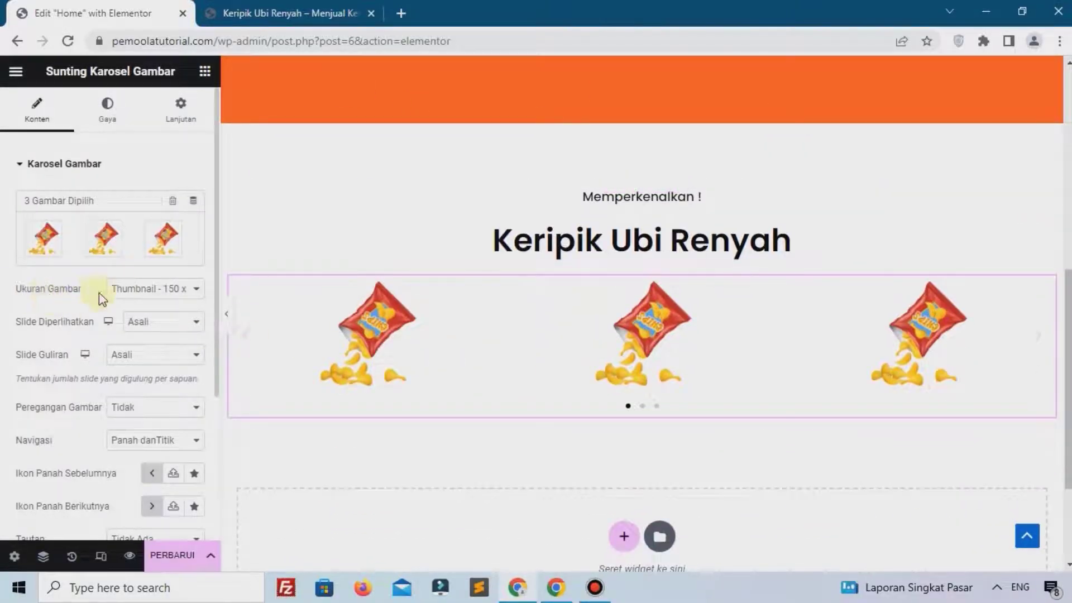
{"action": "left_click", "coordinate": [124, 289]}
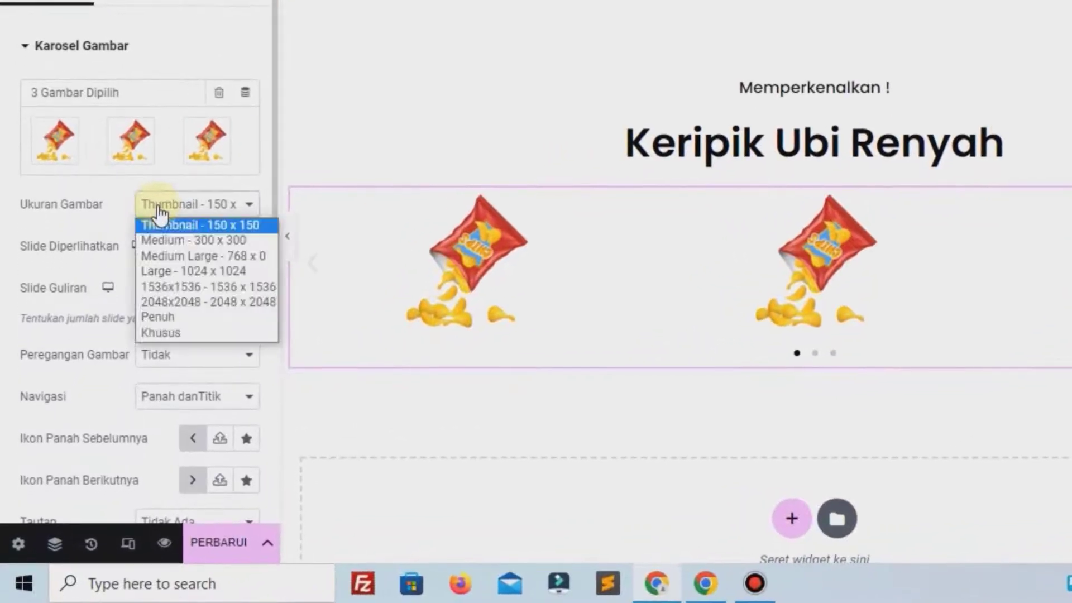
{"action": "left_click", "coordinate": [175, 321]}
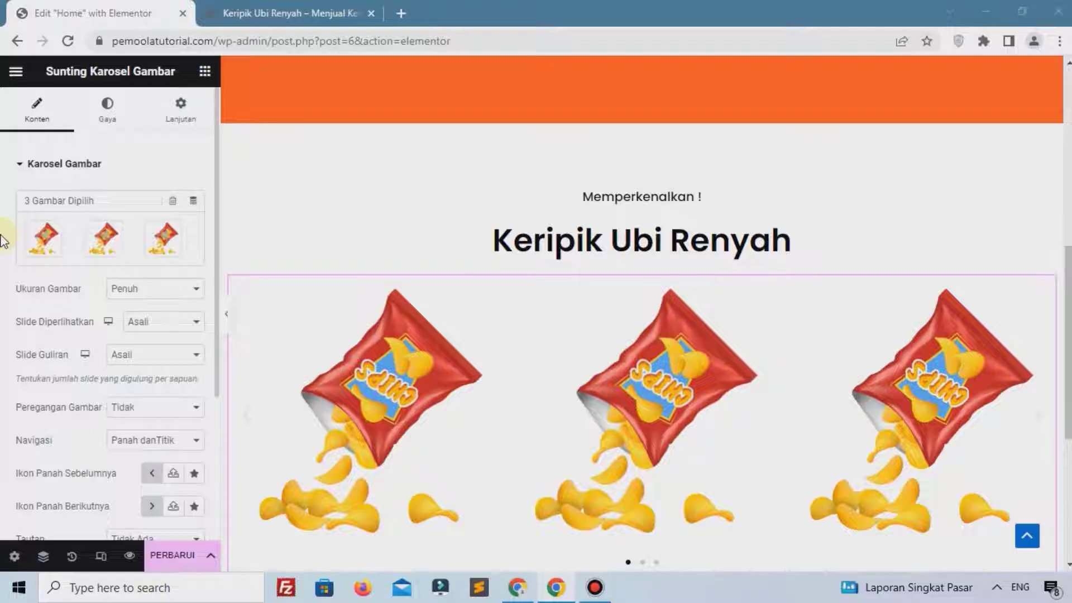
Set the carousel's image spacing to Khusus (custom), keeping the 20 px gap between images
{"action": "left_click", "coordinate": [107, 109]}
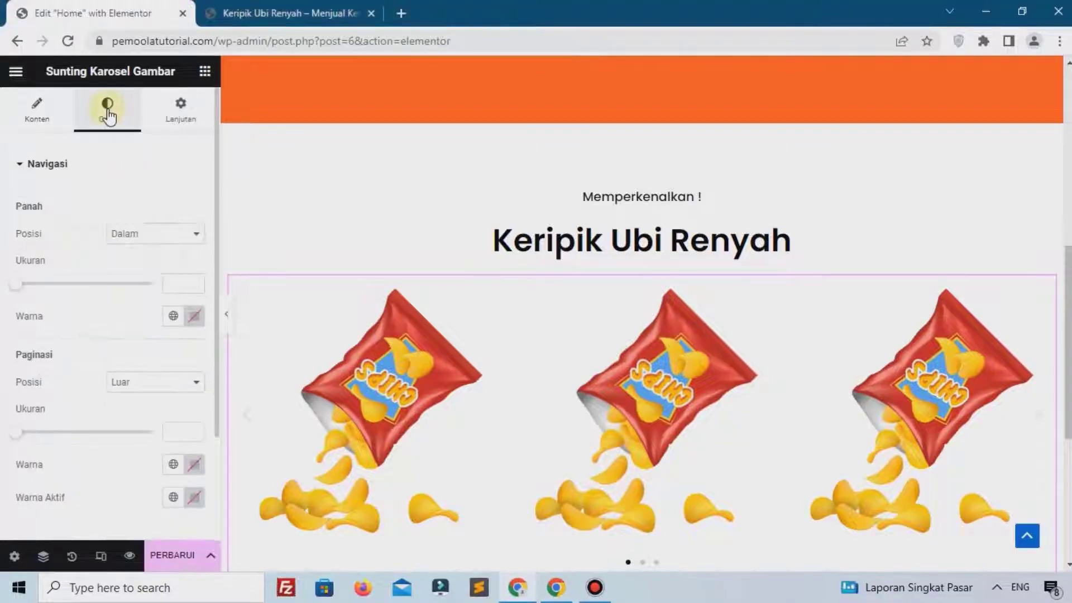
{"action": "scroll", "coordinate": [92, 217], "scroll_direction": "down", "scroll_amount": 2}
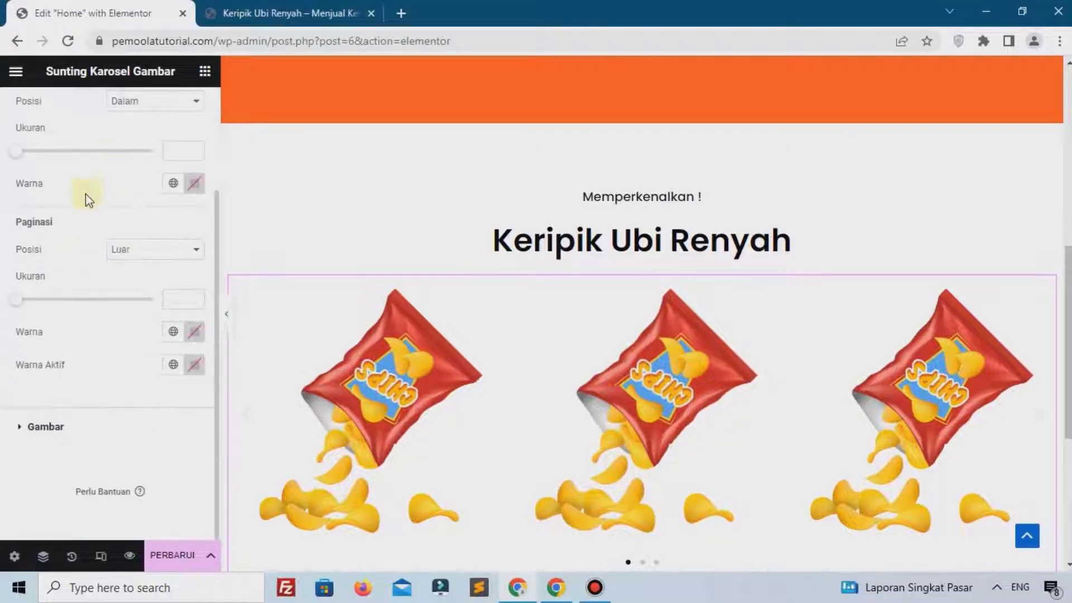
{"action": "left_click", "coordinate": [65, 428]}
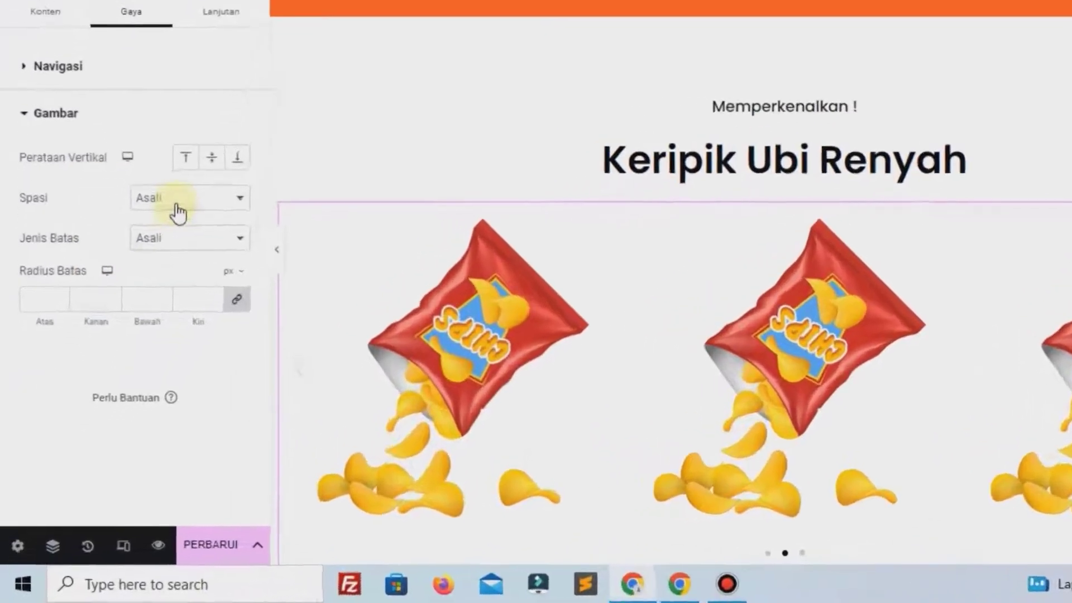
{"action": "left_click", "coordinate": [146, 272]}
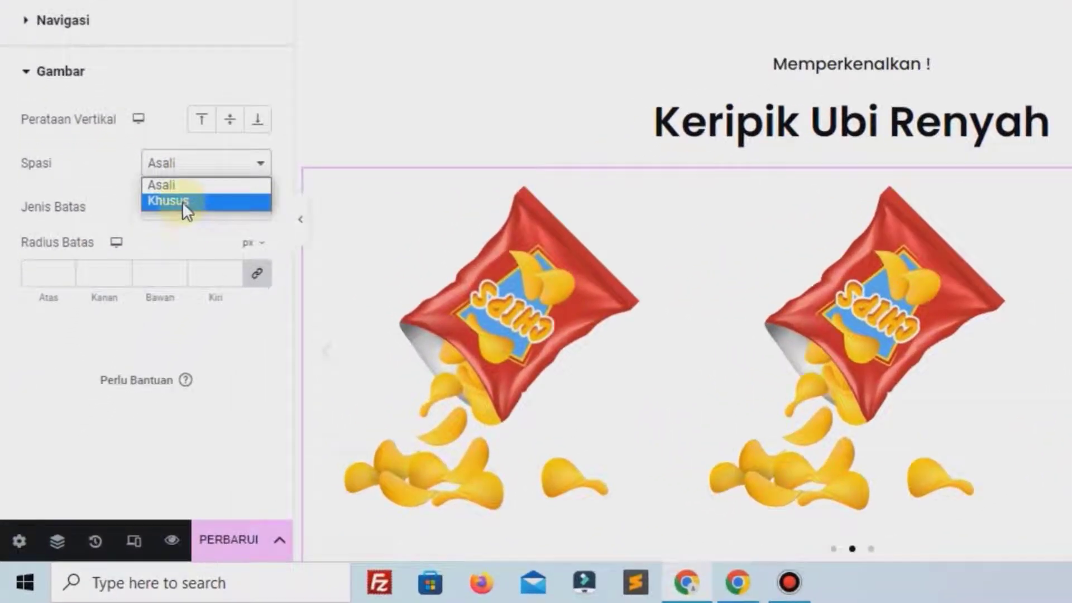
{"action": "left_click", "coordinate": [182, 203]}
{"action": "scroll", "coordinate": [642, 285], "scroll_direction": "down", "scroll_amount": 3}
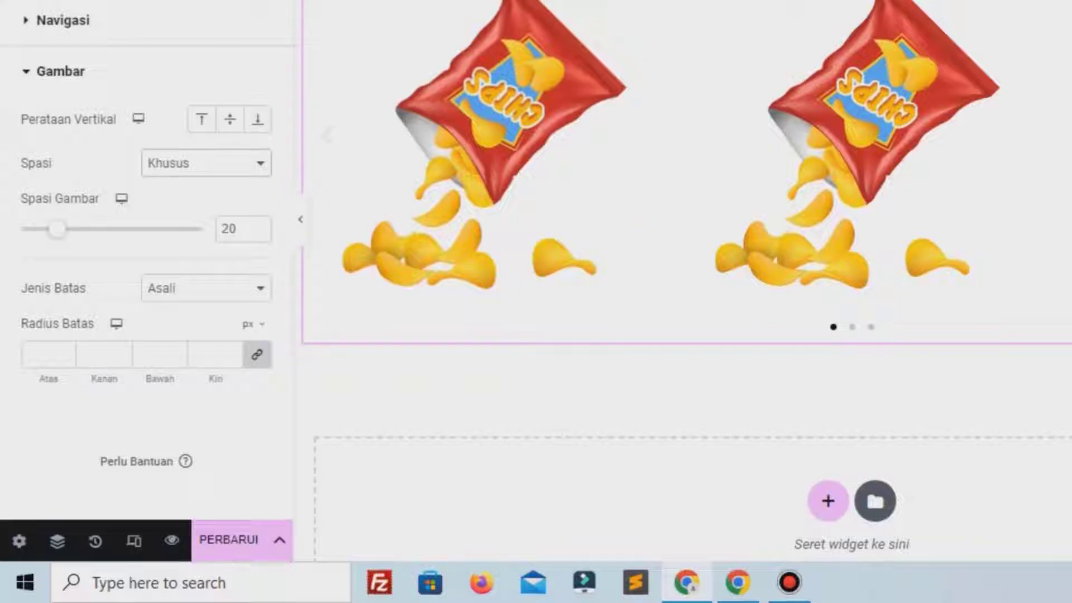
Give the carousel images a Solid border with a width of 1 px and a border radius of 15 px on all sides
{"action": "left_click", "coordinate": [200, 292]}
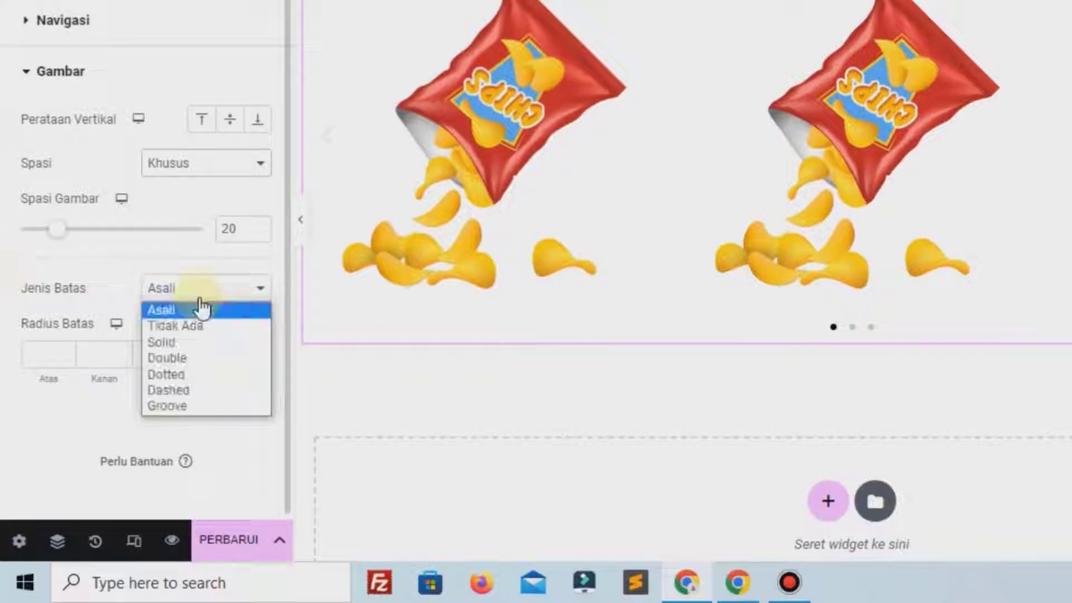
{"action": "left_click", "coordinate": [188, 342]}
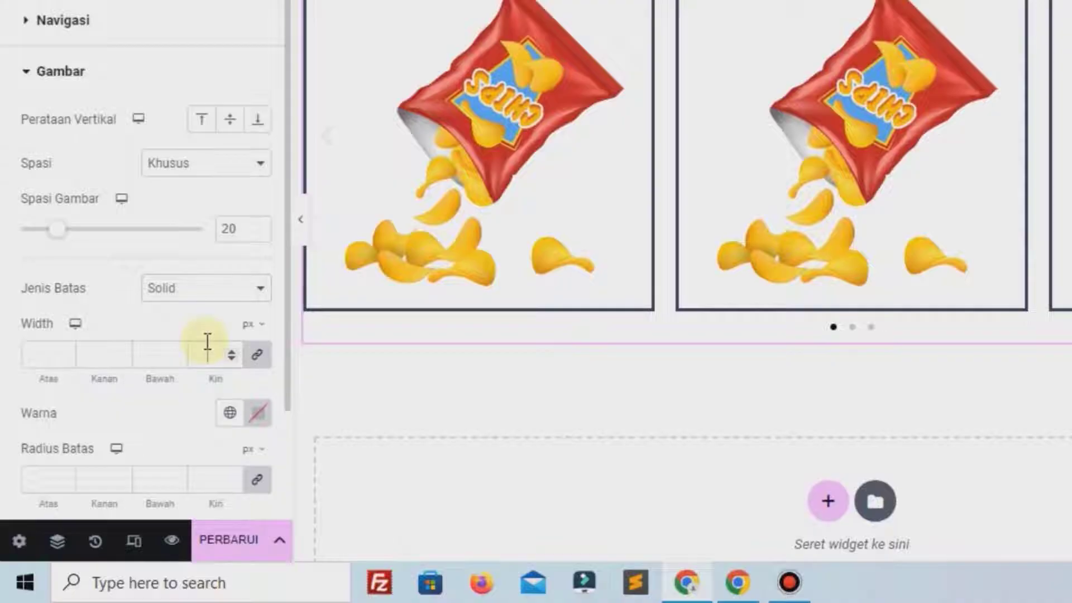
{"action": "type", "text": "1"}
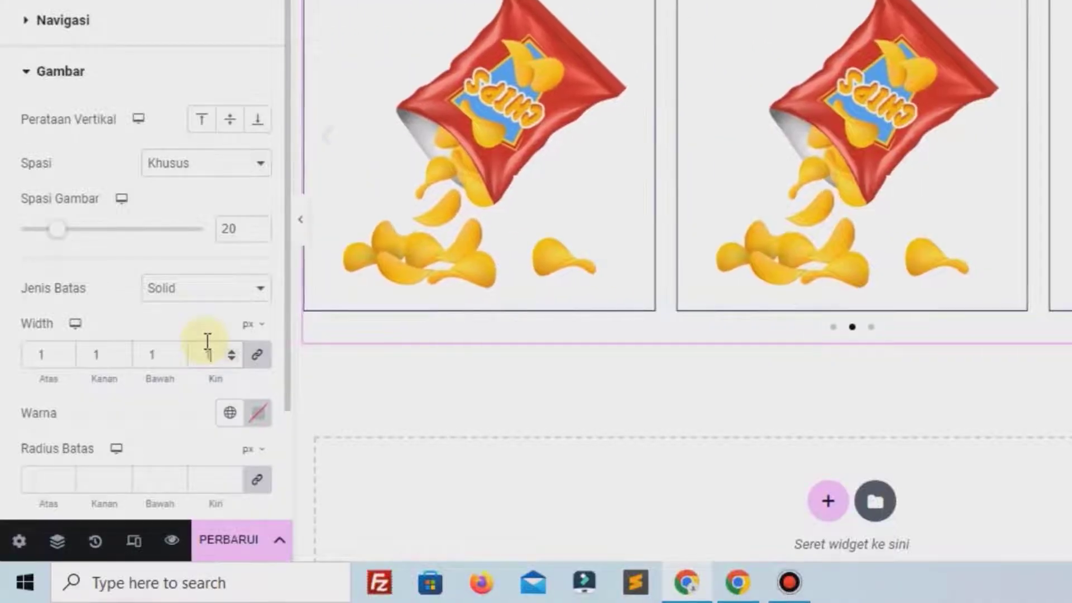
{"action": "scroll", "coordinate": [83, 337], "scroll_direction": "down", "scroll_amount": 3}
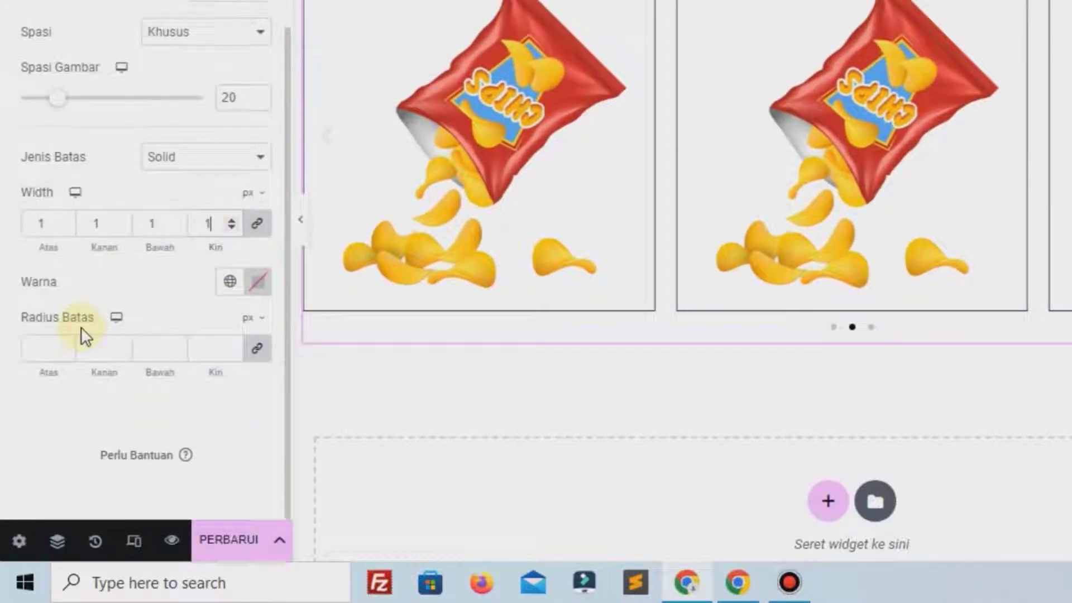
{"action": "left_click", "coordinate": [47, 344]}
{"action": "type", "text": "15"}
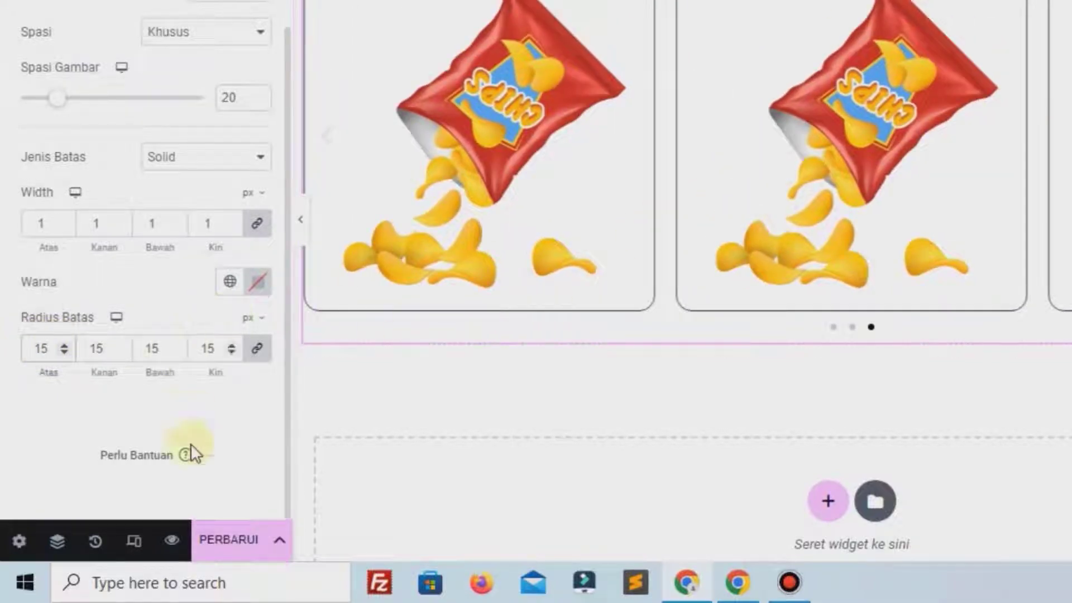
Update the page and check the bordered carousel on the live Keripik Ubi Renyah site
{"action": "left_click", "coordinate": [212, 544]}
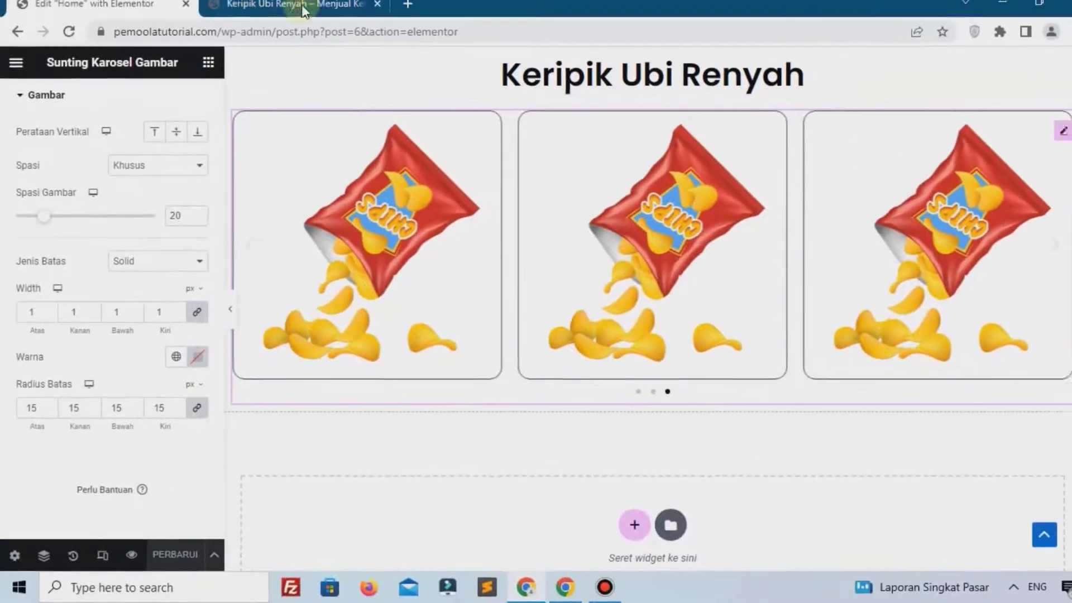
{"action": "left_click", "coordinate": [301, 11]}
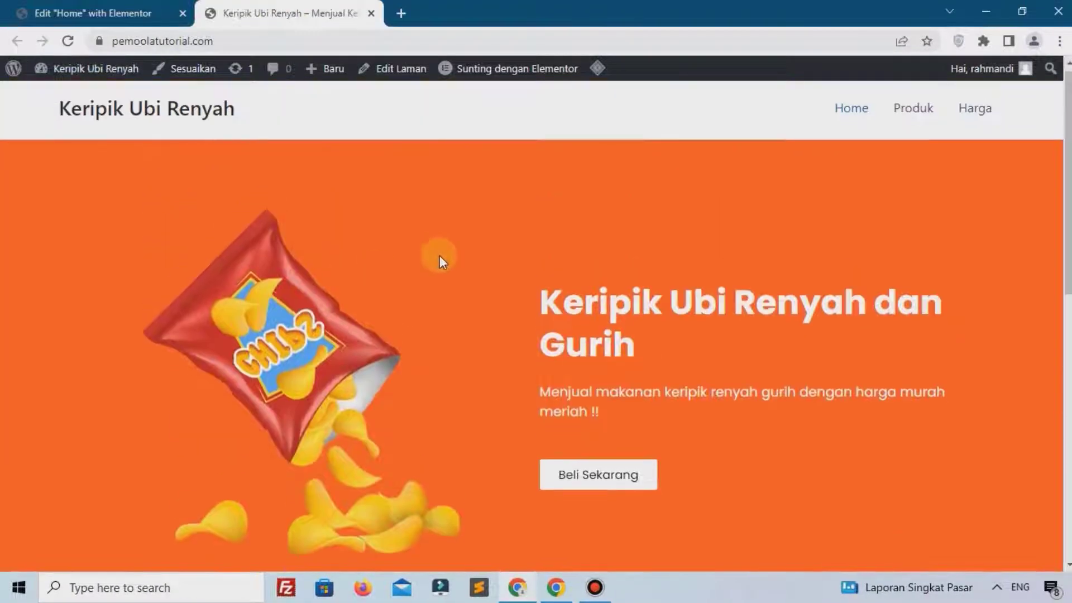
{"action": "scroll", "coordinate": [475, 302], "scroll_direction": "down", "scroll_amount": 6}
{"action": "scroll", "coordinate": [475, 302], "scroll_direction": "down", "scroll_amount": 4}
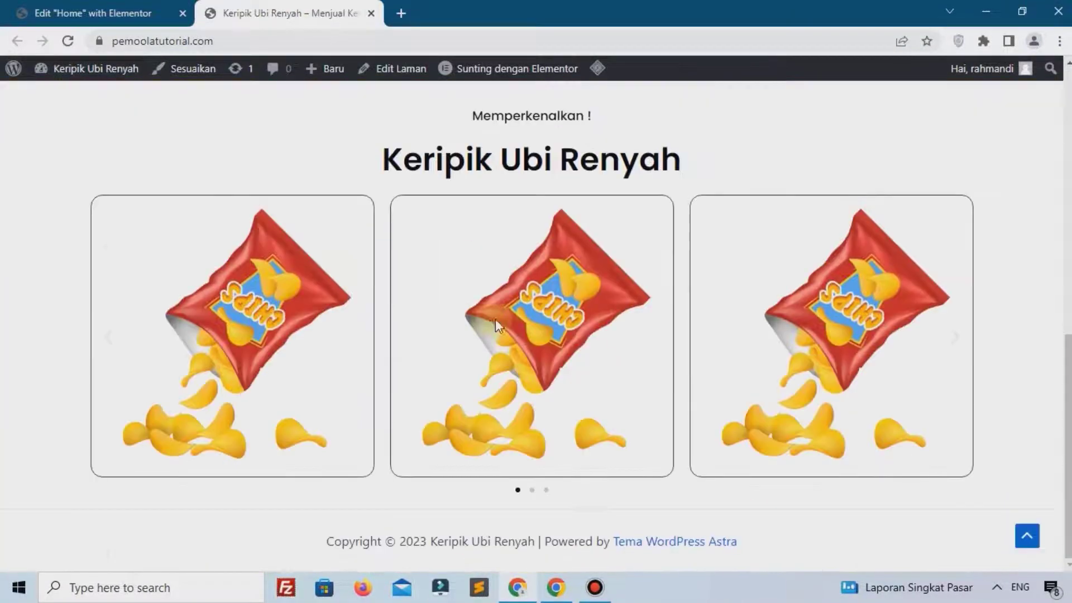
Return to the page editor, add a single-column section below the carousel and set its content width to 645
{"action": "left_click", "coordinate": [591, 591]}
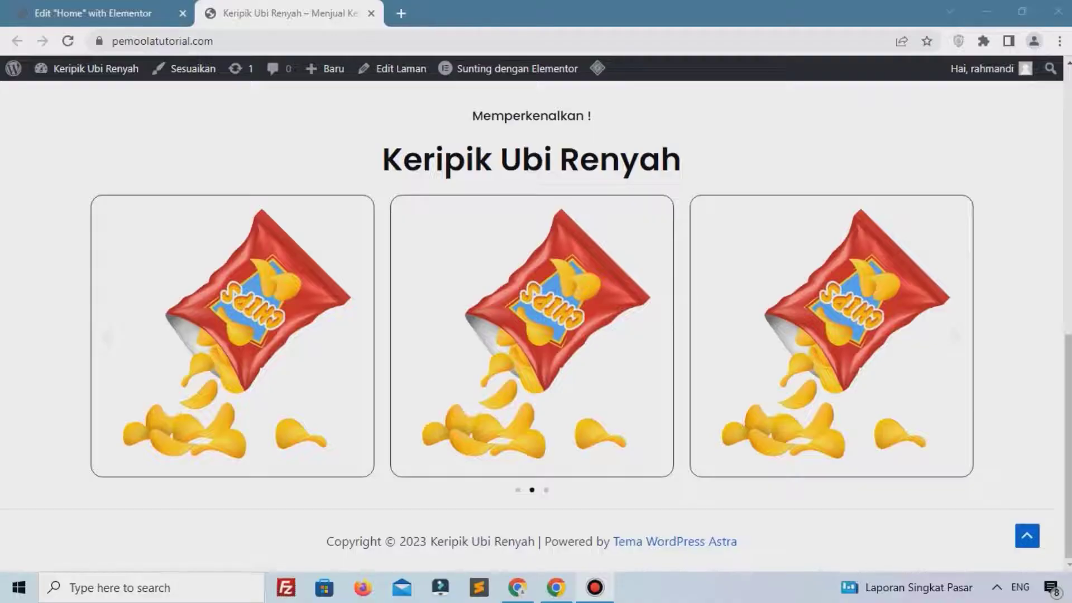
{"action": "left_click", "coordinate": [5, 7]}
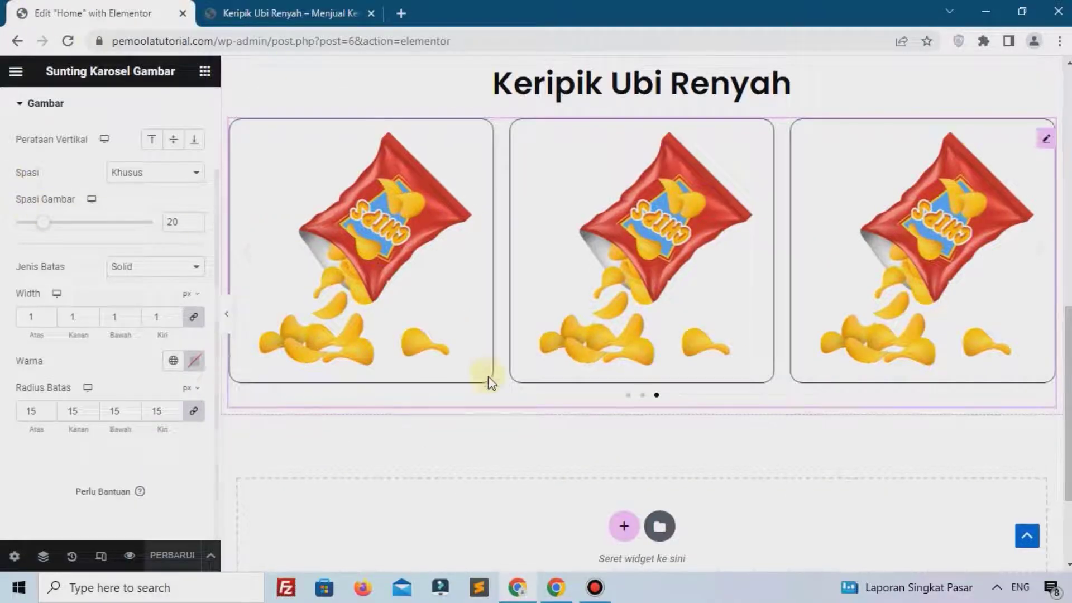
{"action": "scroll", "coordinate": [489, 382], "scroll_direction": "down", "scroll_amount": 3}
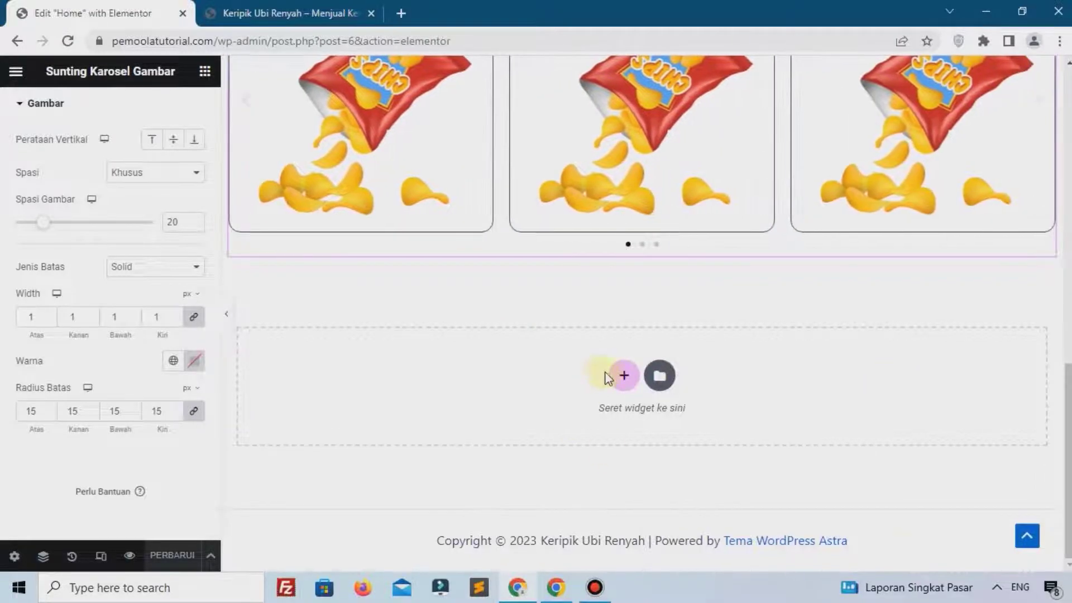
{"action": "left_click", "coordinate": [622, 378]}
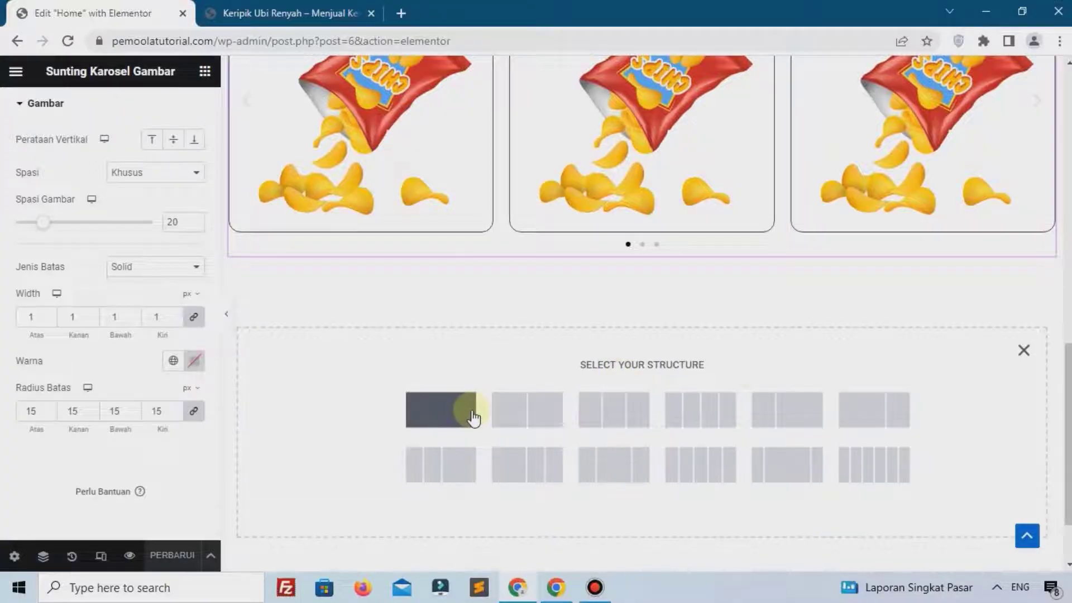
{"action": "left_click", "coordinate": [474, 417]}
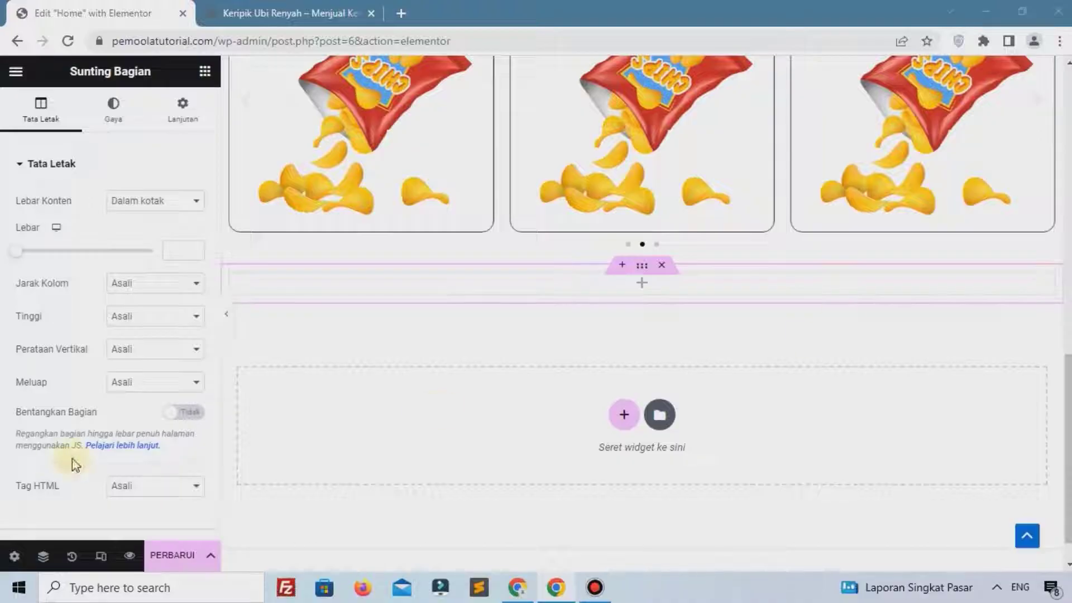
{"action": "left_click", "coordinate": [173, 249]}
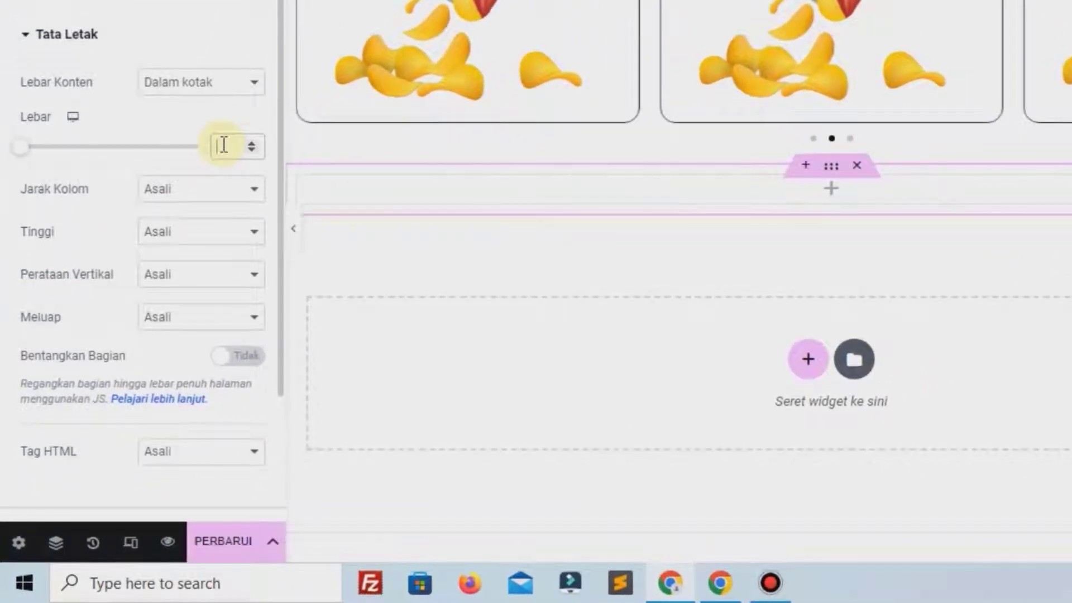
{"action": "type", "text": "8"}
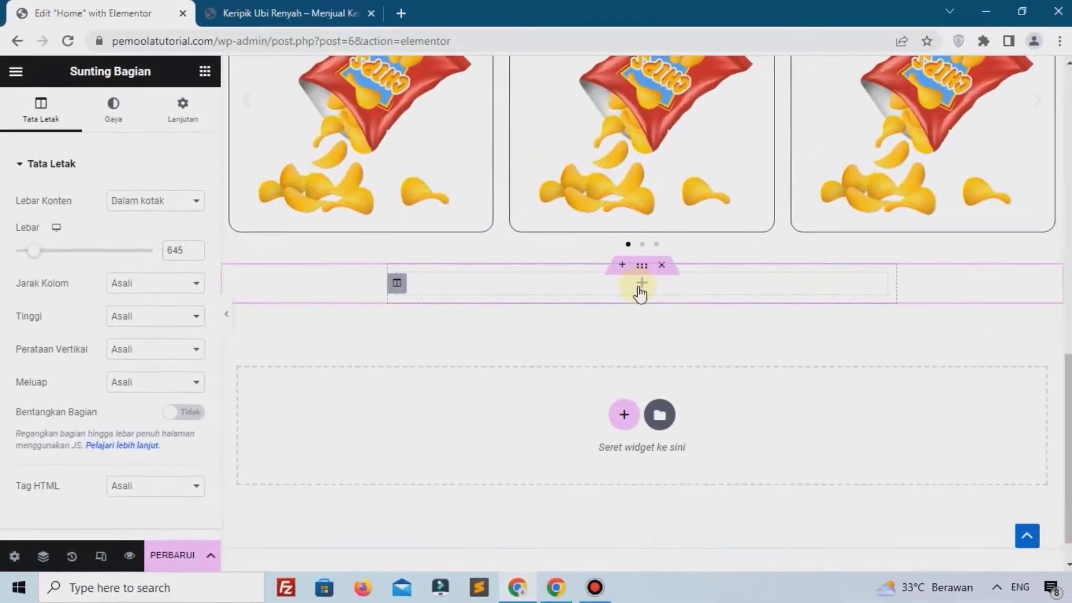
Add a heading (Tajuk) widget to the new section and set its title to "Keunggulan Kami"
{"action": "left_click", "coordinate": [641, 289]}
{"action": "left_click", "coordinate": [597, 588]}
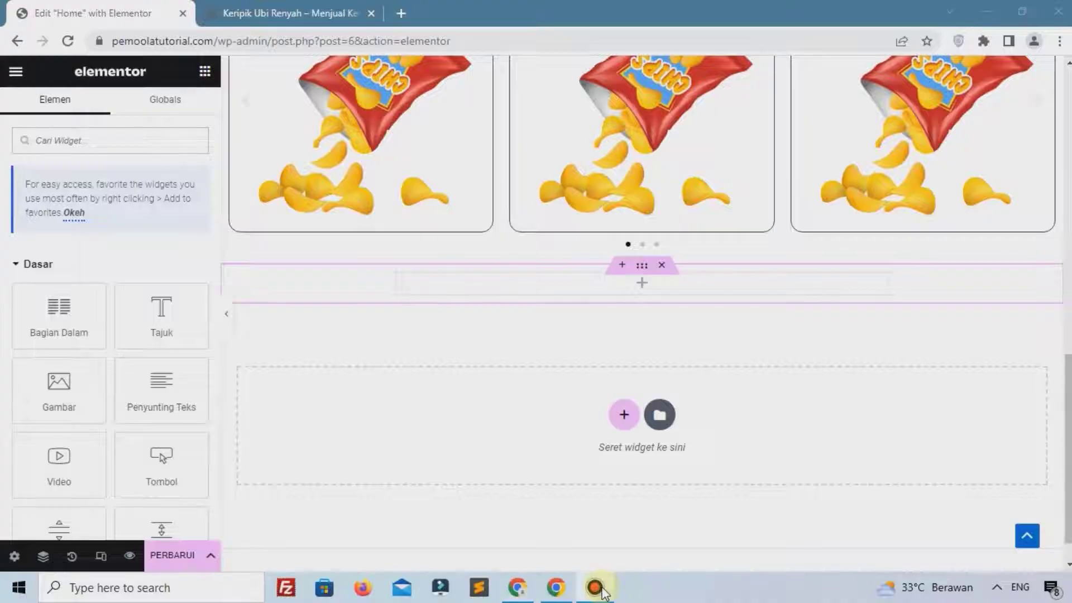
{"action": "left_click_drag", "start_coordinate": [160, 321], "coordinate": [450, 296]}
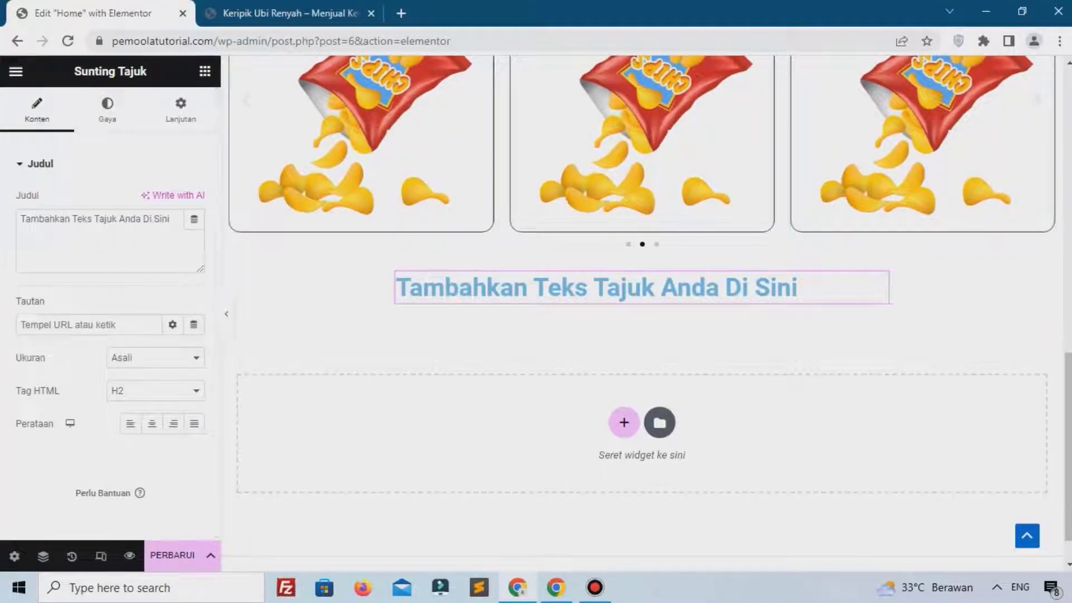
{"action": "key", "text": "alt+Tab"}
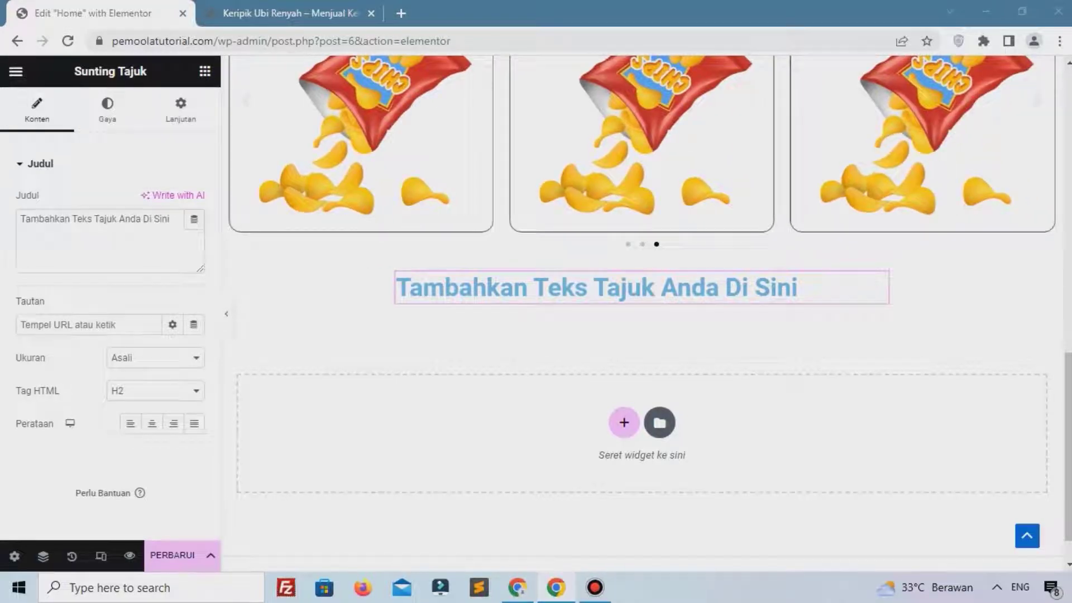
{"action": "left_click", "coordinate": [86, 232]}
{"action": "key", "text": "ctrl+a"}
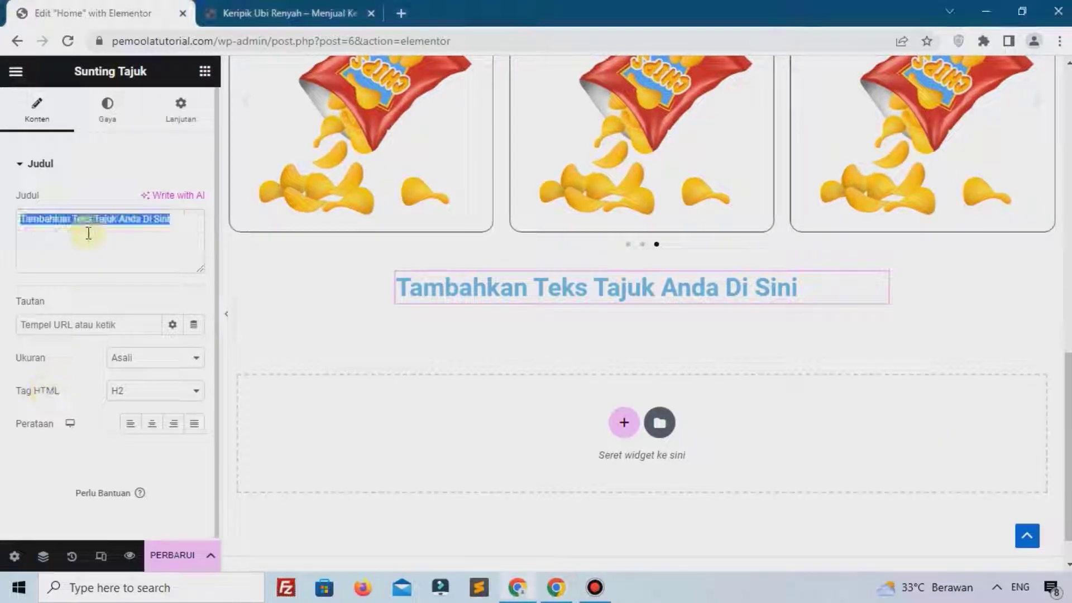
{"action": "type", "text": "Keunggu"}
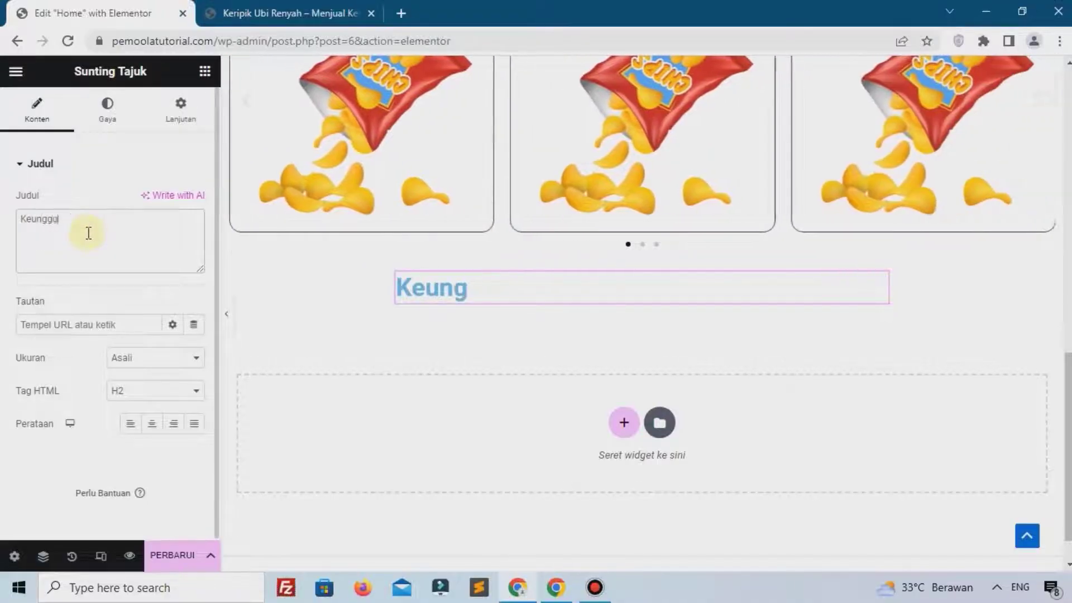
{"action": "type", "text": "lan Kami"}
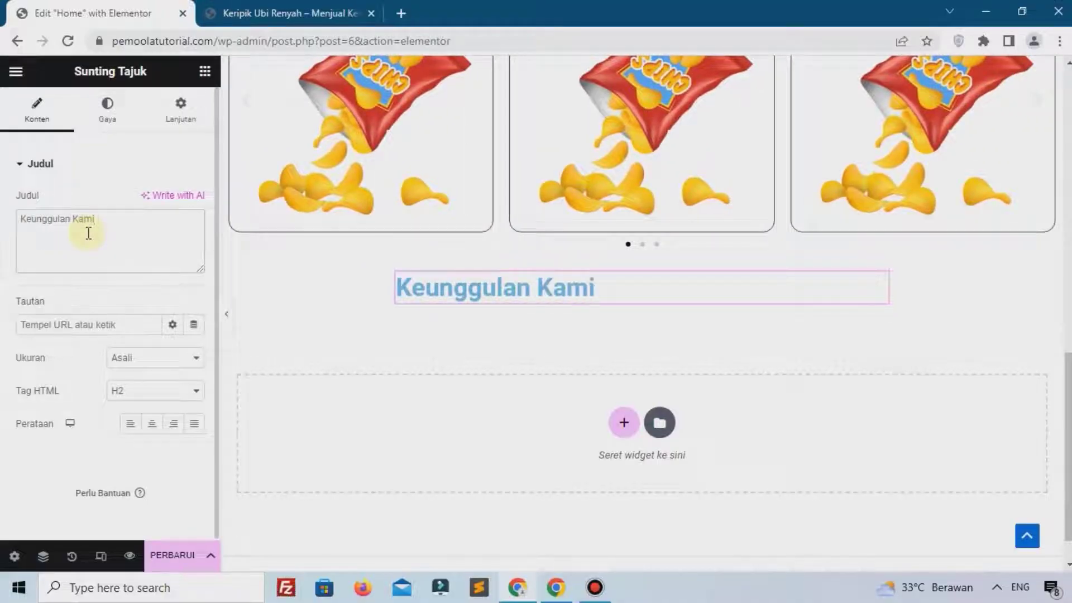
Set the "Keunggulan Kami" heading's text color to black (#000000)
{"action": "left_click", "coordinate": [101, 119]}
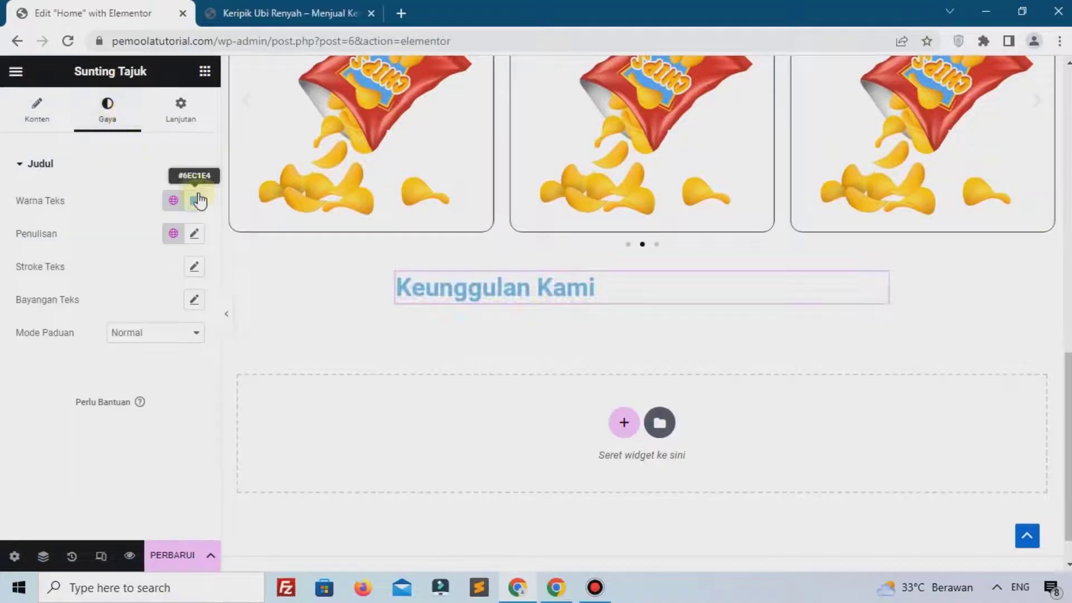
{"action": "left_click", "coordinate": [198, 201]}
{"action": "left_click_drag", "start_coordinate": [236, 330], "coordinate": [253, 381]}
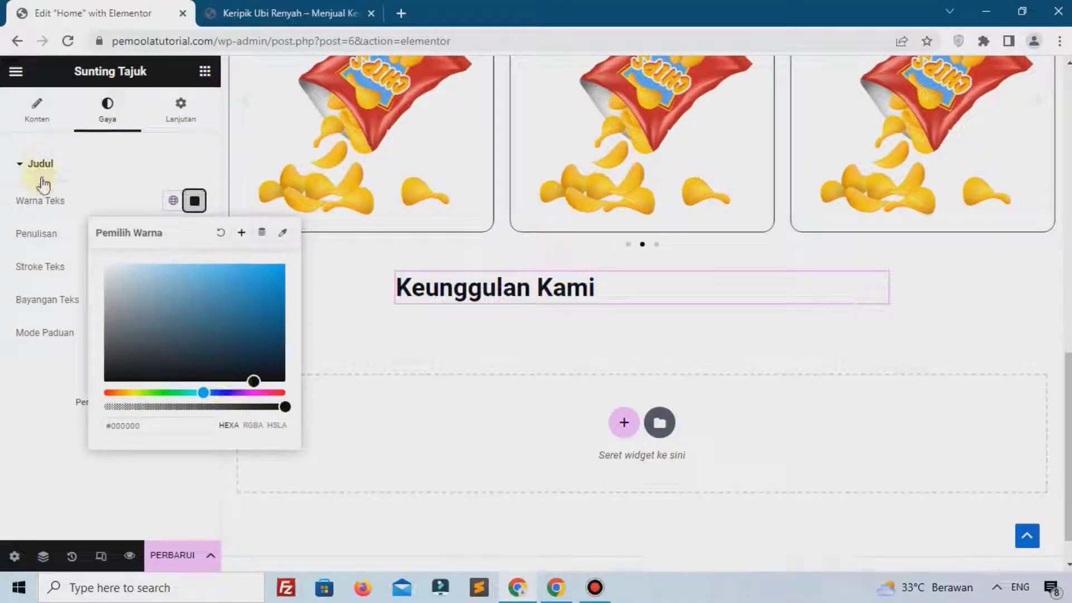
Set the "Keunggulan Kami" heading's typography to the Poppins font family at a size of 24 px
{"action": "left_click", "coordinate": [192, 234]}
{"action": "left_click", "coordinate": [194, 233]}
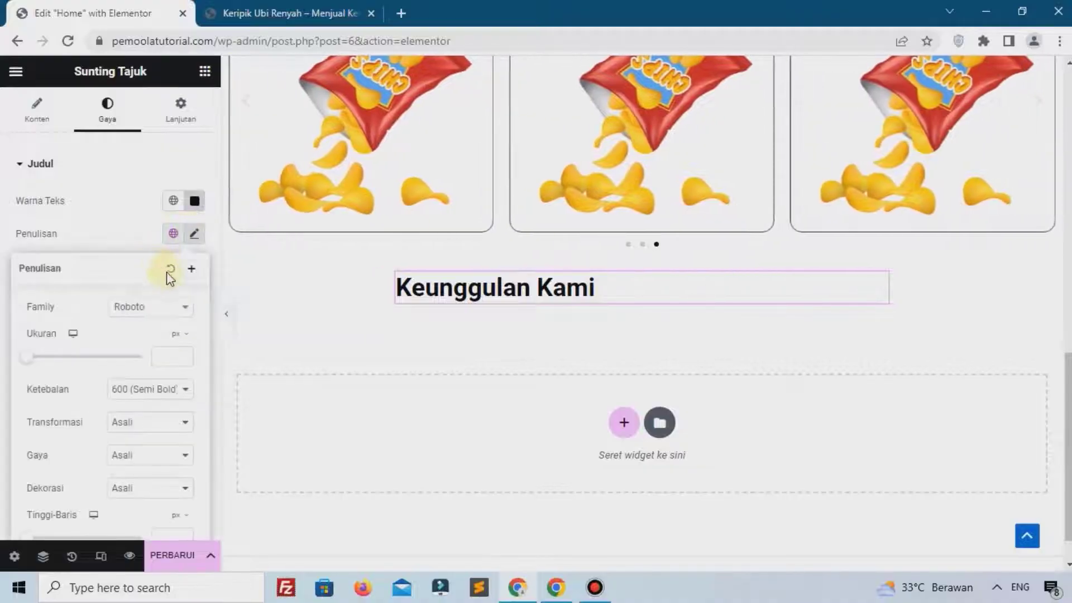
{"action": "left_click", "coordinate": [144, 310]}
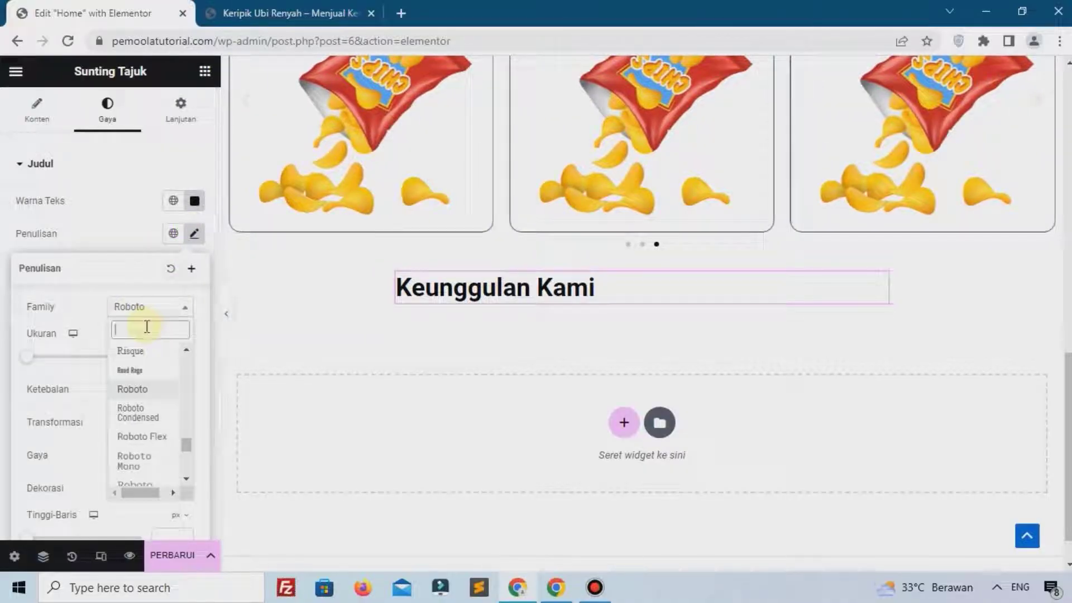
{"action": "type", "text": "pop"}
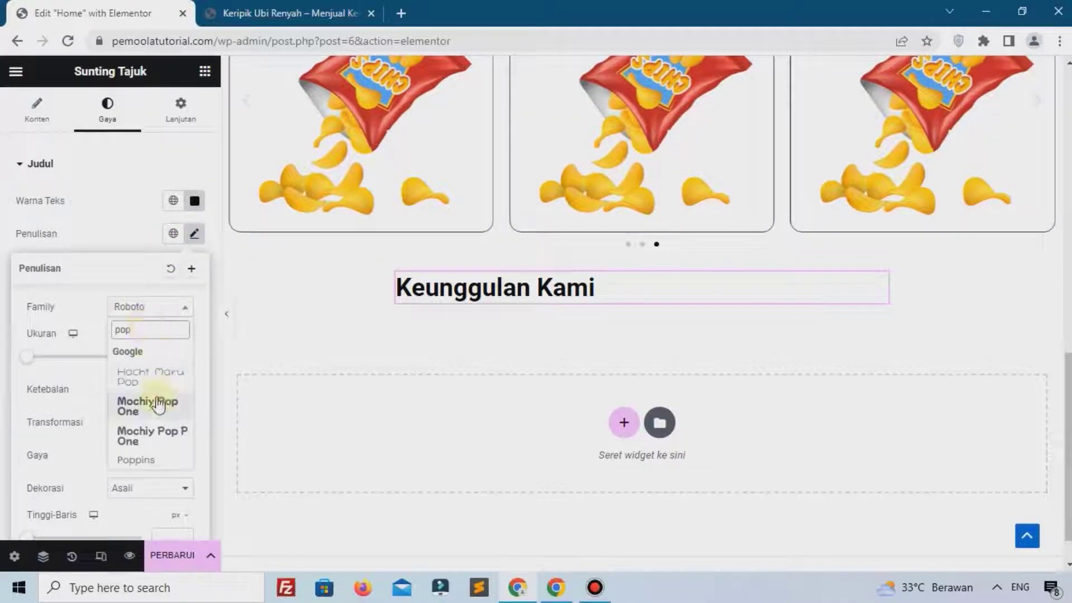
{"action": "left_click", "coordinate": [148, 464]}
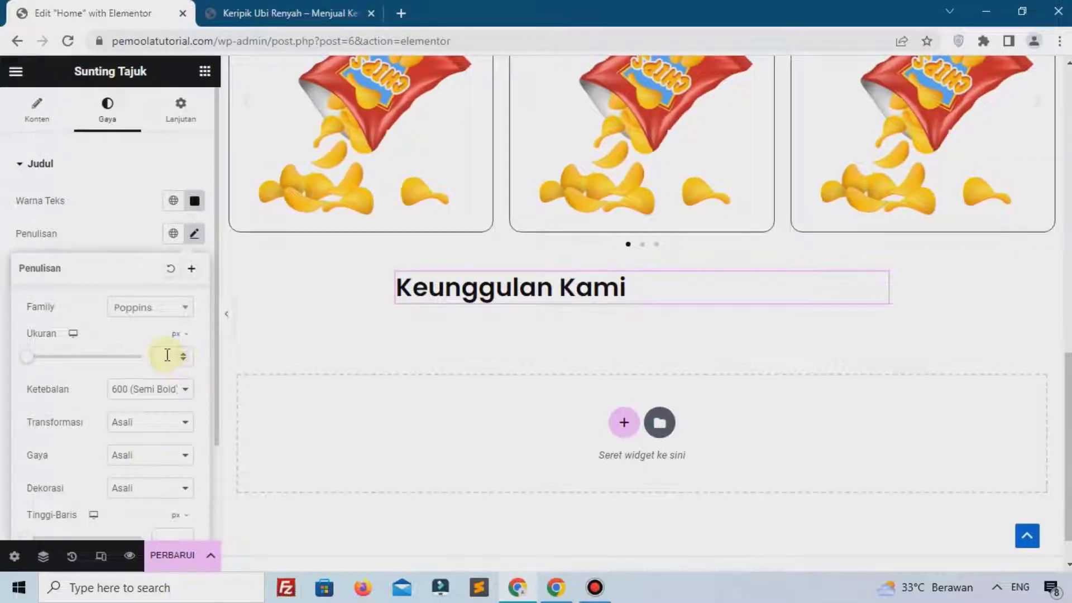
{"action": "type", "text": "24"}
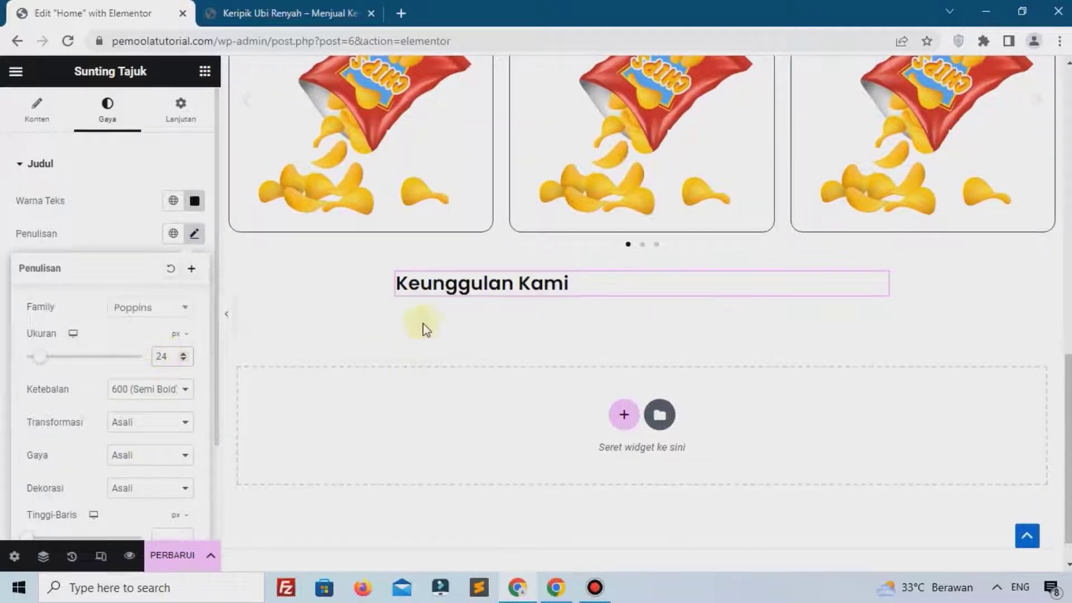
{"action": "key", "text": "alt+Tab"}
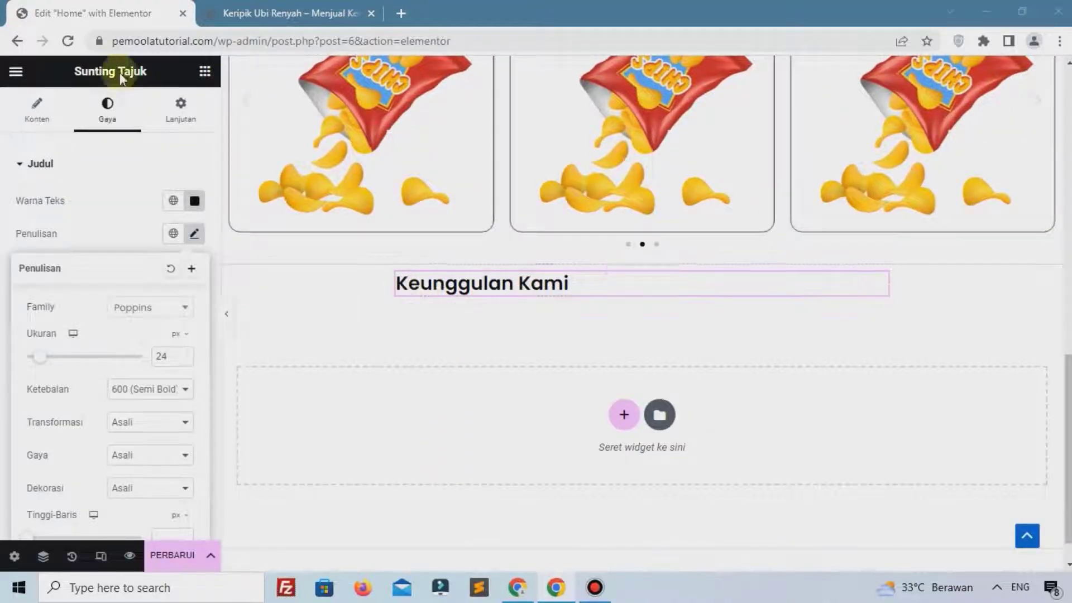
Add an icon list (Daftar Ikon) widget below the "Keunggulan Kami" heading and delete its second and third items
{"action": "left_click", "coordinate": [205, 72]}
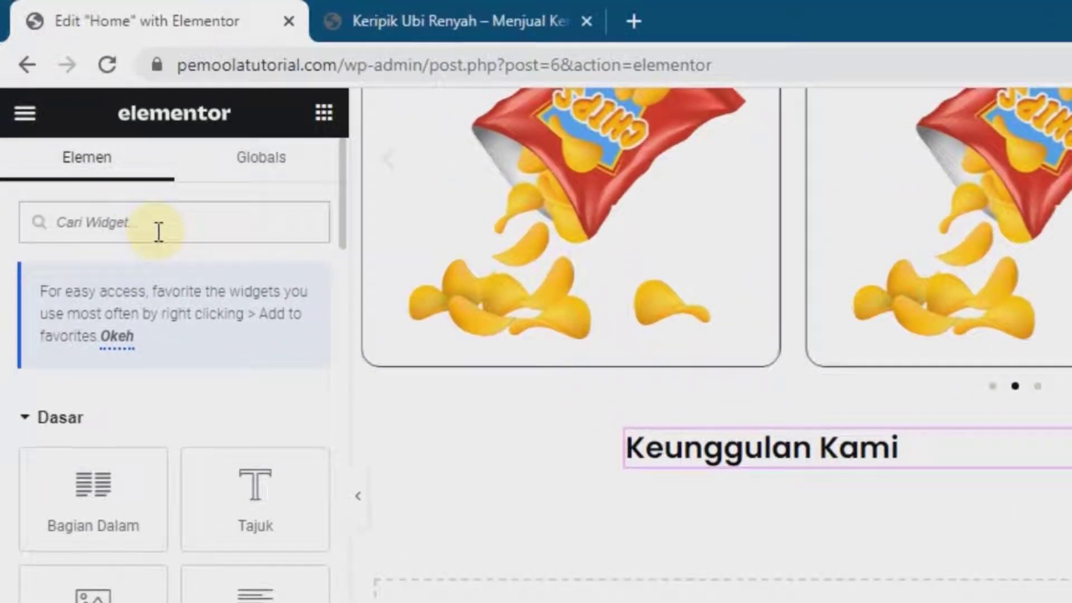
{"action": "type", "text": "list"}
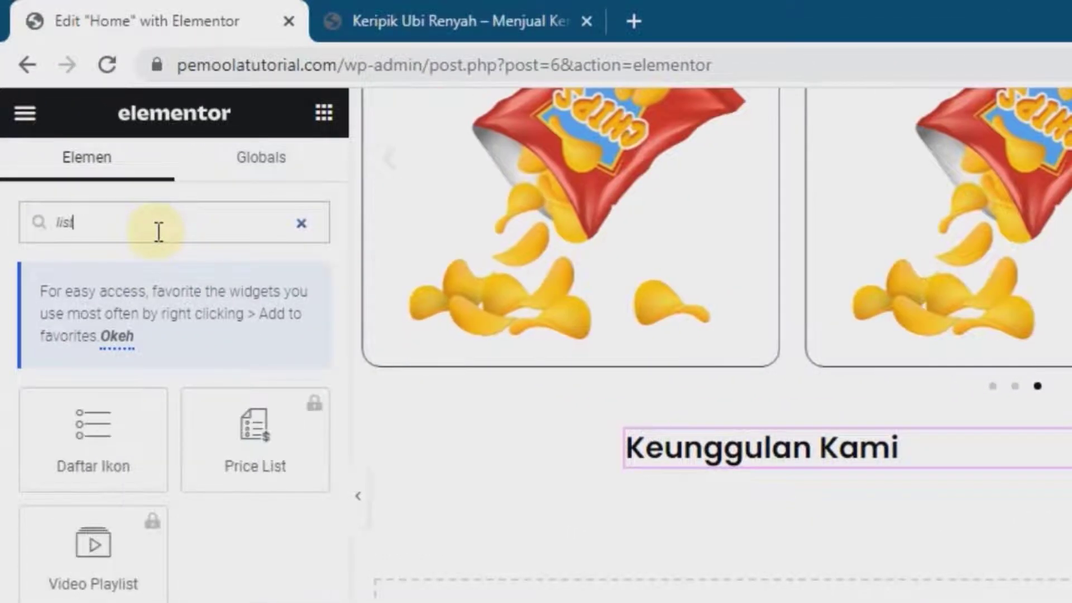
{"action": "left_click_drag", "start_coordinate": [84, 471], "coordinate": [520, 494]}
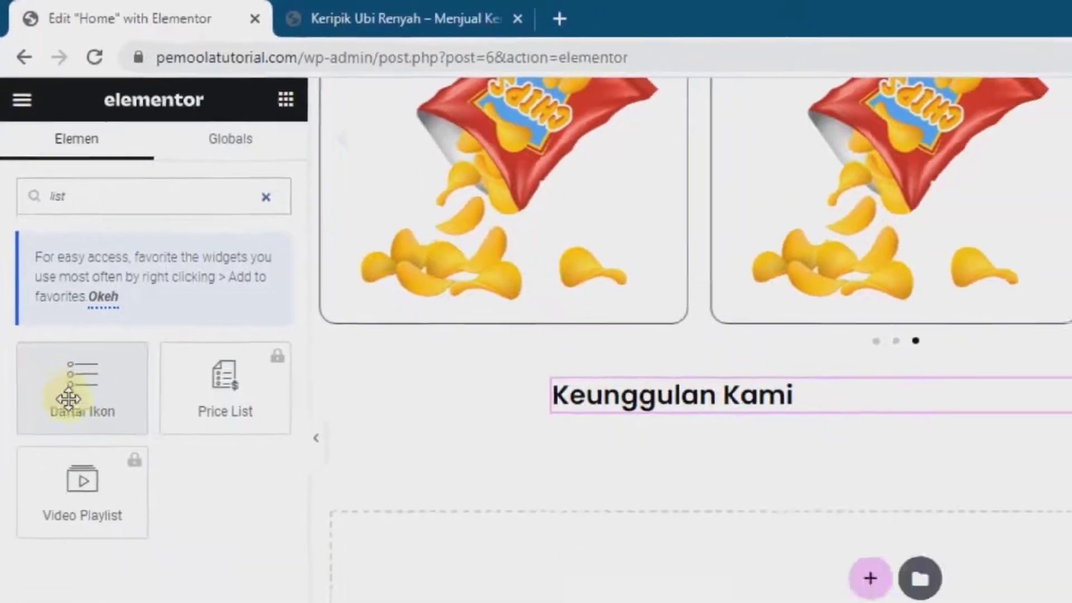
{"action": "left_click_drag", "start_coordinate": [331, 315], "coordinate": [424, 290]}
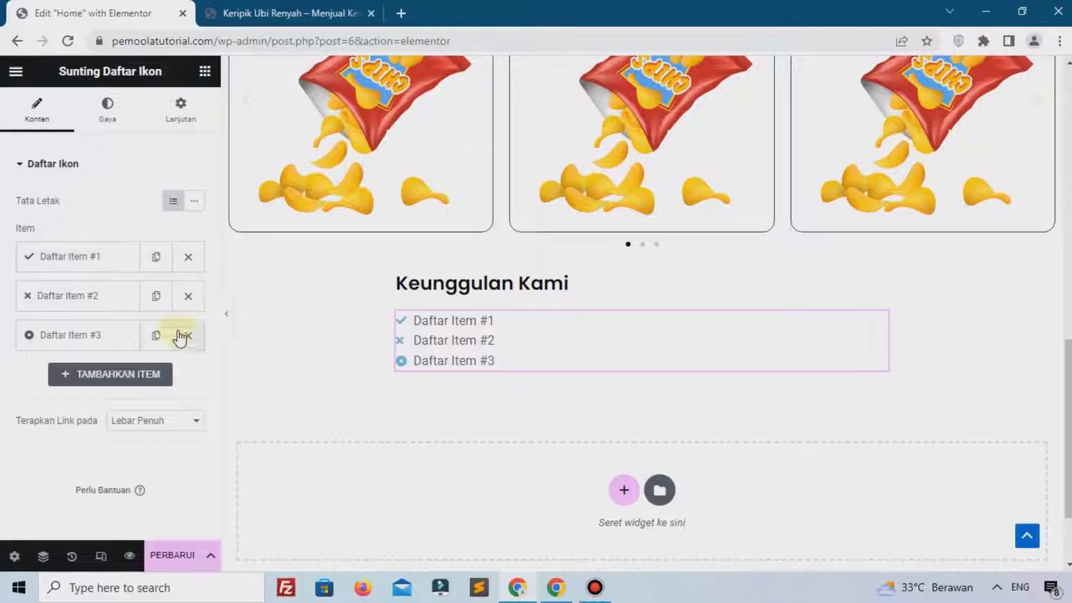
{"action": "left_click", "coordinate": [188, 298]}
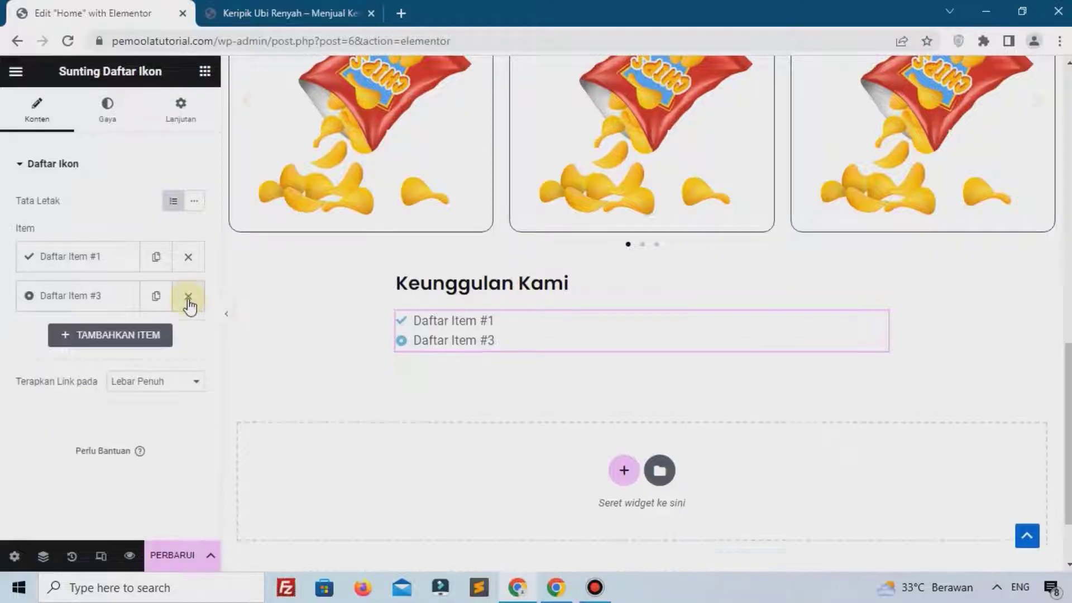
{"action": "left_click", "coordinate": [188, 297]}
Change the remaining list item's icon to the circled right-pointing chevron from the icon library
{"action": "left_click", "coordinate": [89, 263]}
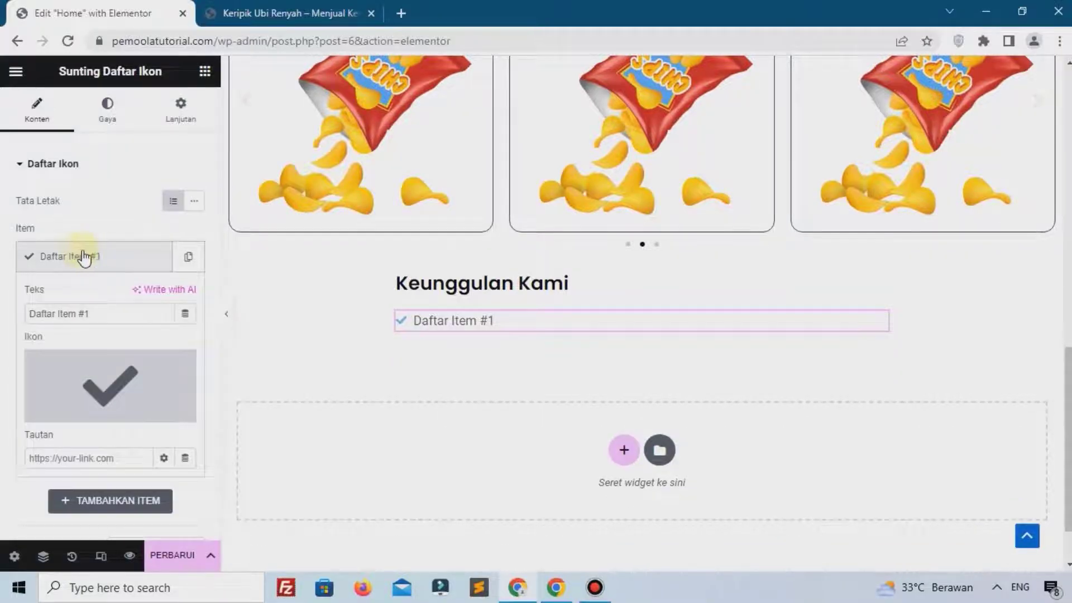
{"action": "left_click", "coordinate": [72, 380]}
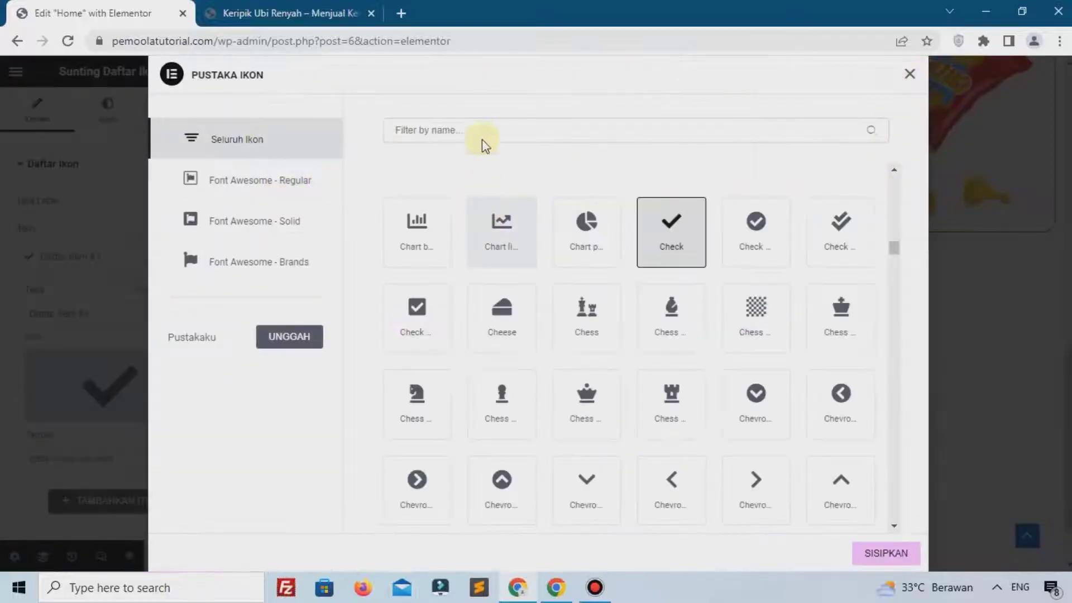
{"action": "left_click", "coordinate": [479, 129]}
{"action": "type", "text": "ce"}
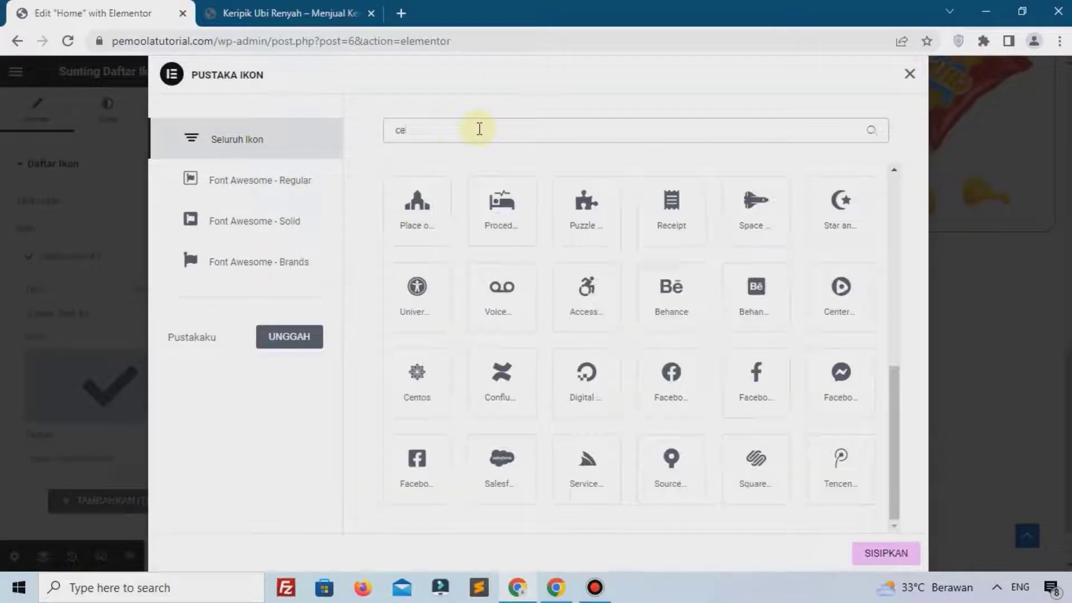
{"action": "key", "text": "BackSpace"}
{"action": "type", "text": "he"}
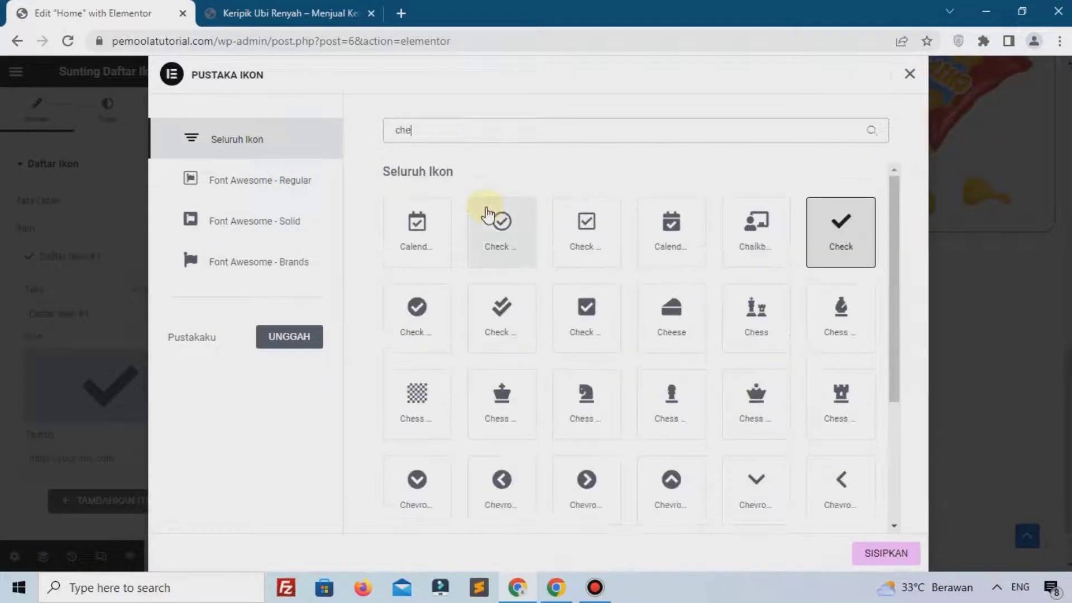
{"action": "type", "text": "v"}
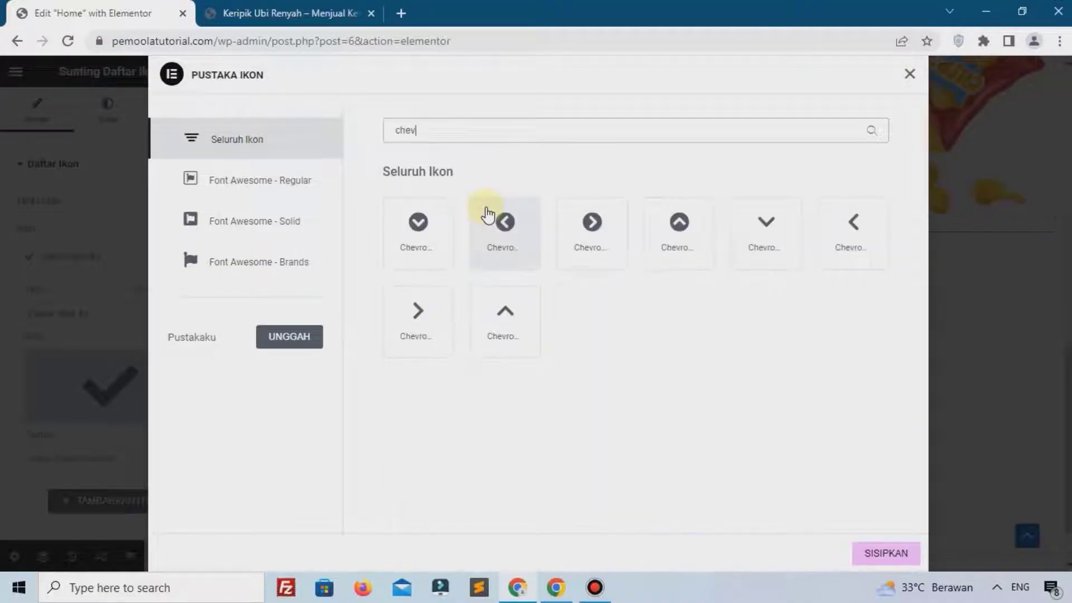
{"action": "left_click", "coordinate": [611, 261]}
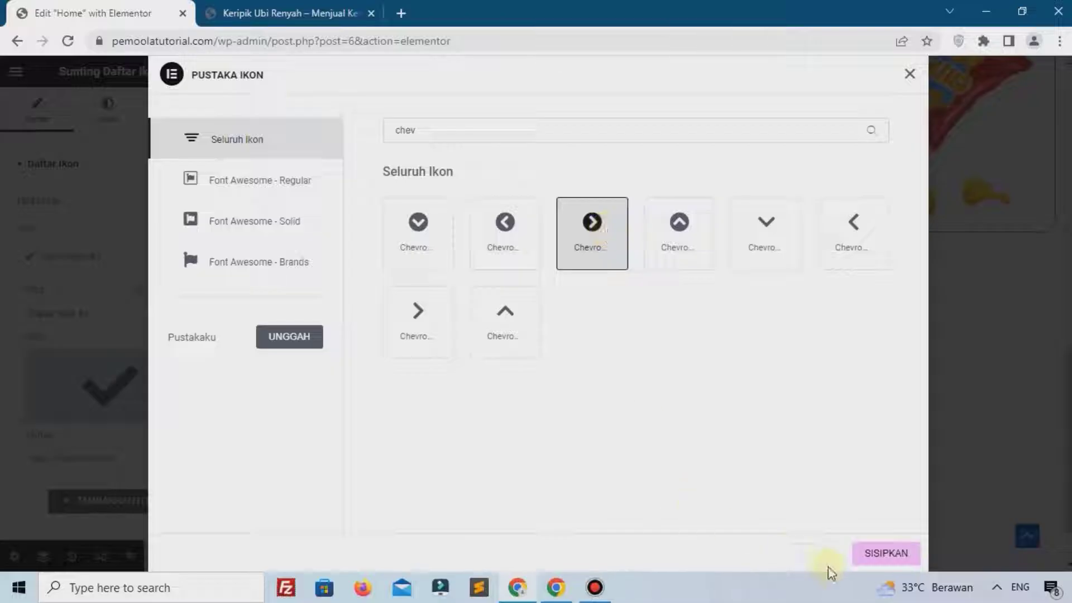
{"action": "left_click", "coordinate": [881, 553]}
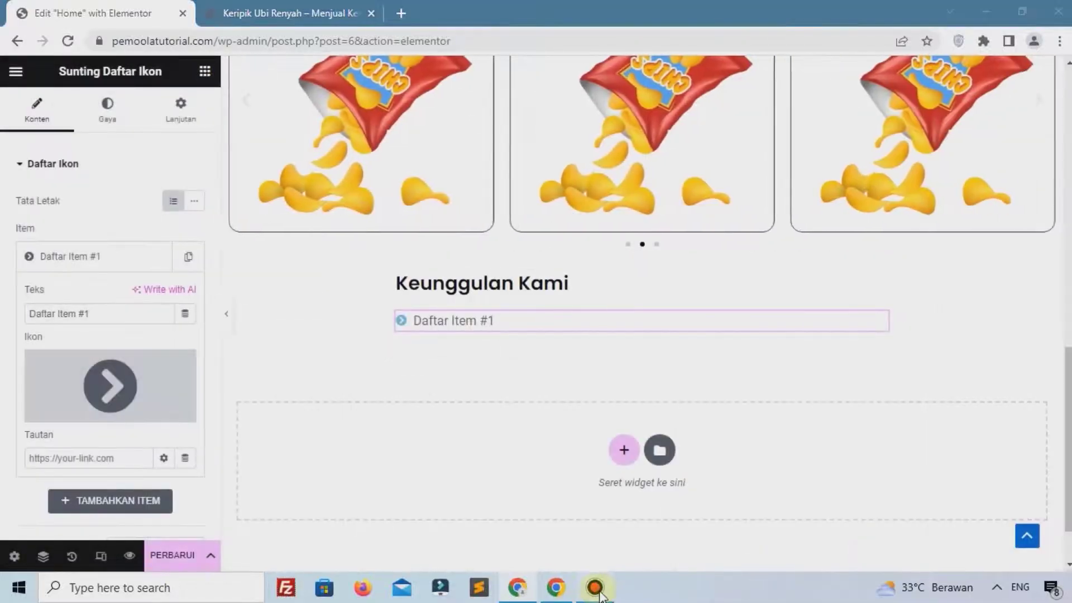
Set the list item's text to "Bahan Pilihan"
{"action": "left_click", "coordinate": [120, 311]}
{"action": "triple_click", "coordinate": [123, 308]}
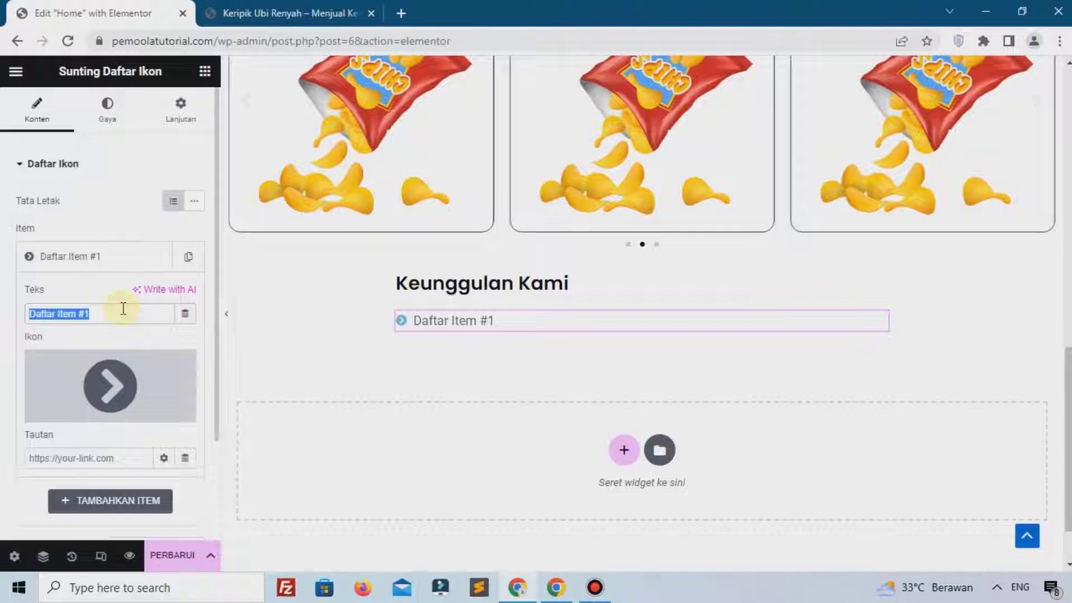
{"action": "type", "text": "Bahan "}
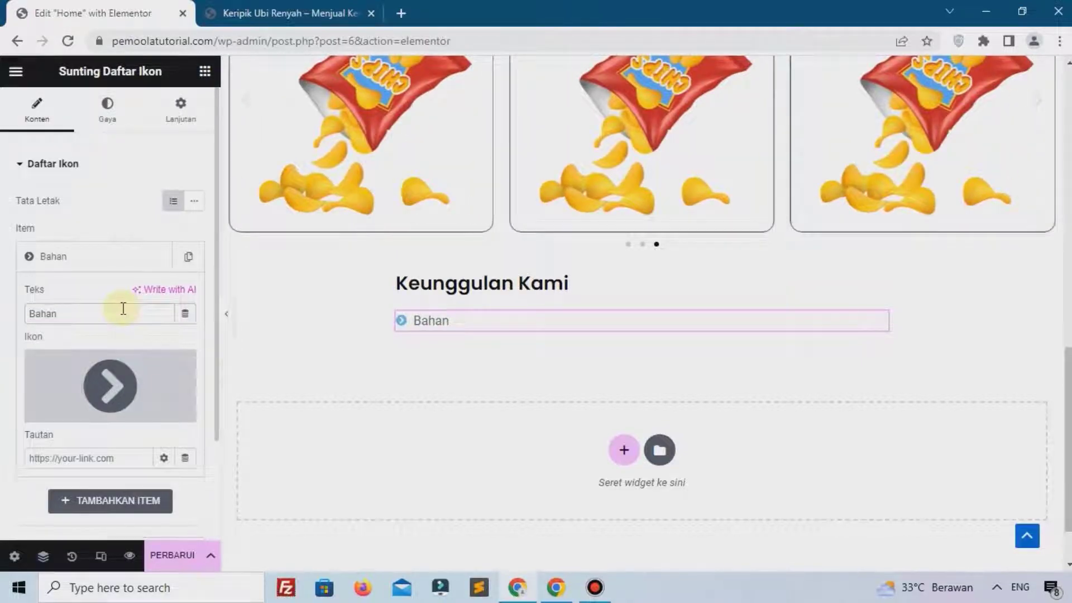
{"action": "type", "text": "p"}
{"action": "key", "text": "BackSpace"}
{"action": "type", "text": "Pilihan"}
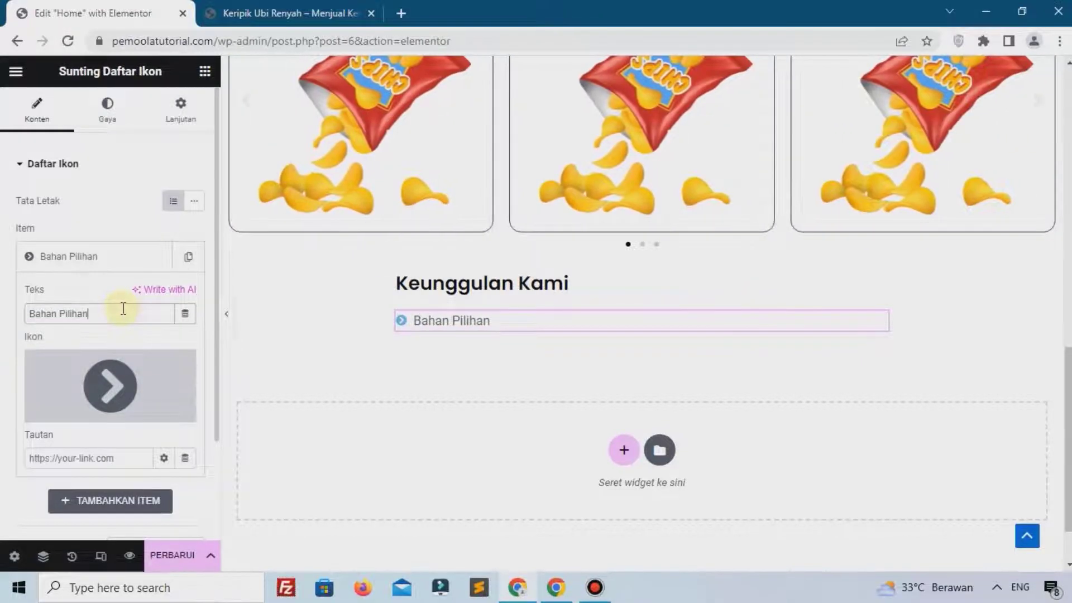
Duplicate the "Bahan Pilihan" item and change the copy's text to "Tanpa Pengawet"
{"action": "left_click", "coordinate": [188, 256]}
{"action": "left_click", "coordinate": [116, 259]}
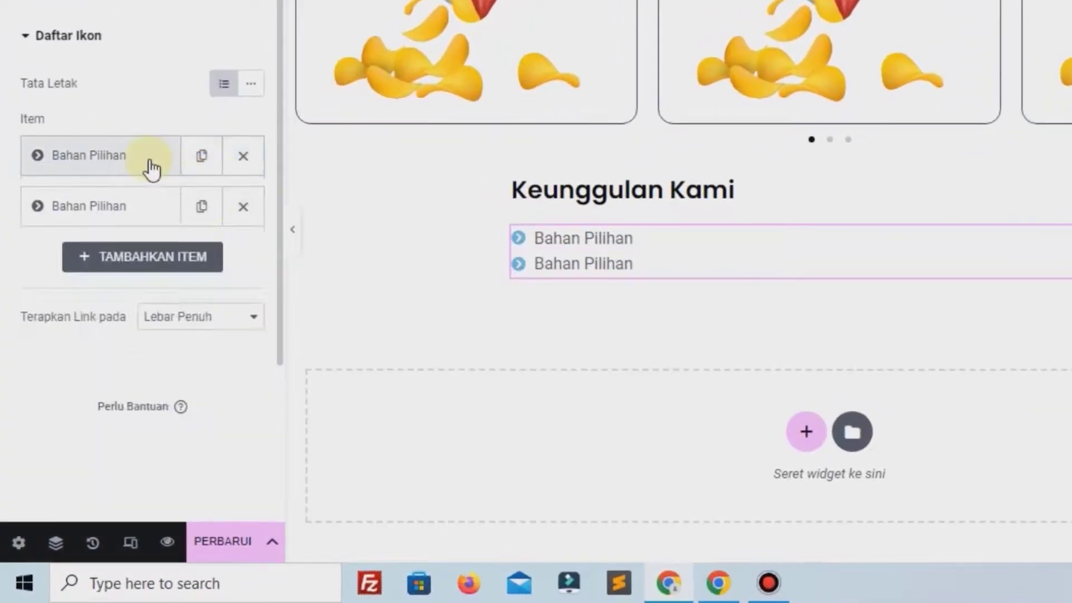
{"action": "left_click", "coordinate": [88, 217]}
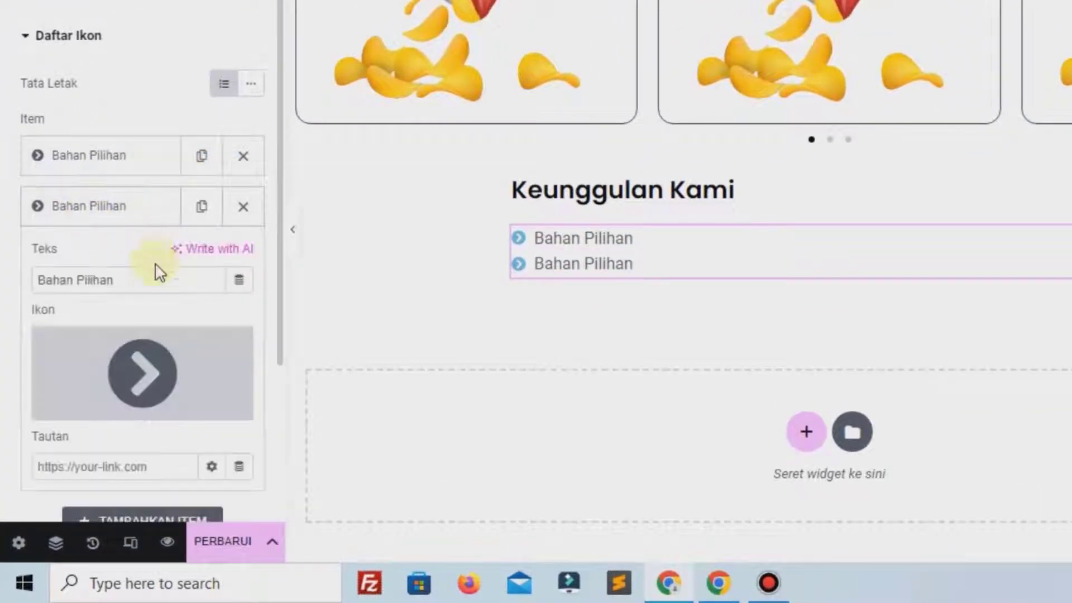
{"action": "left_click_drag", "start_coordinate": [155, 279], "coordinate": [9, 284]}
{"action": "type", "text": "T"}
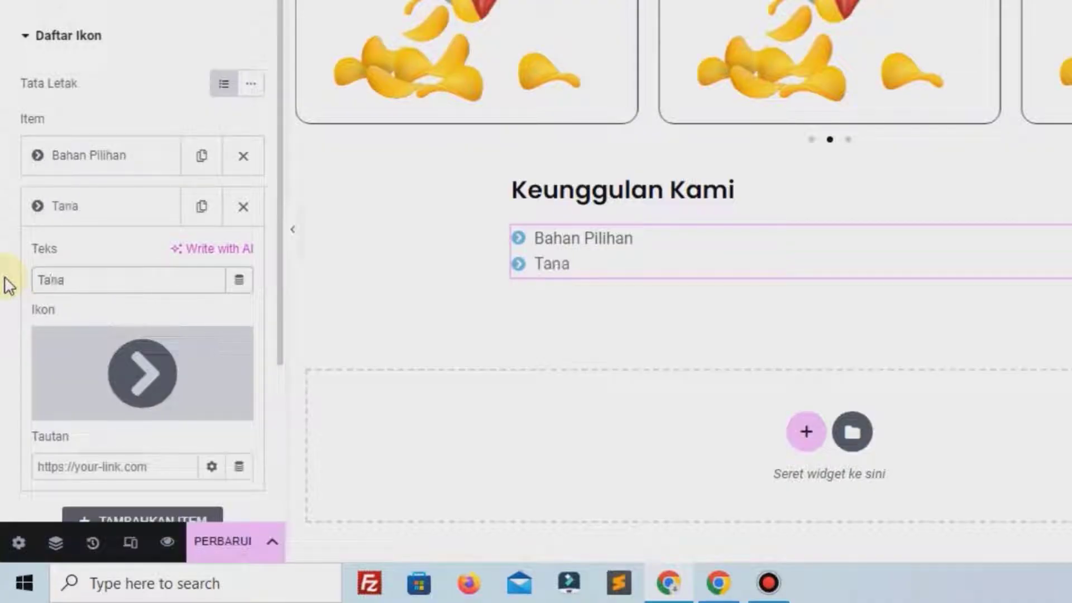
{"action": "type", "text": "anpa Pengawet"}
{"action": "left_click", "coordinate": [64, 222]}
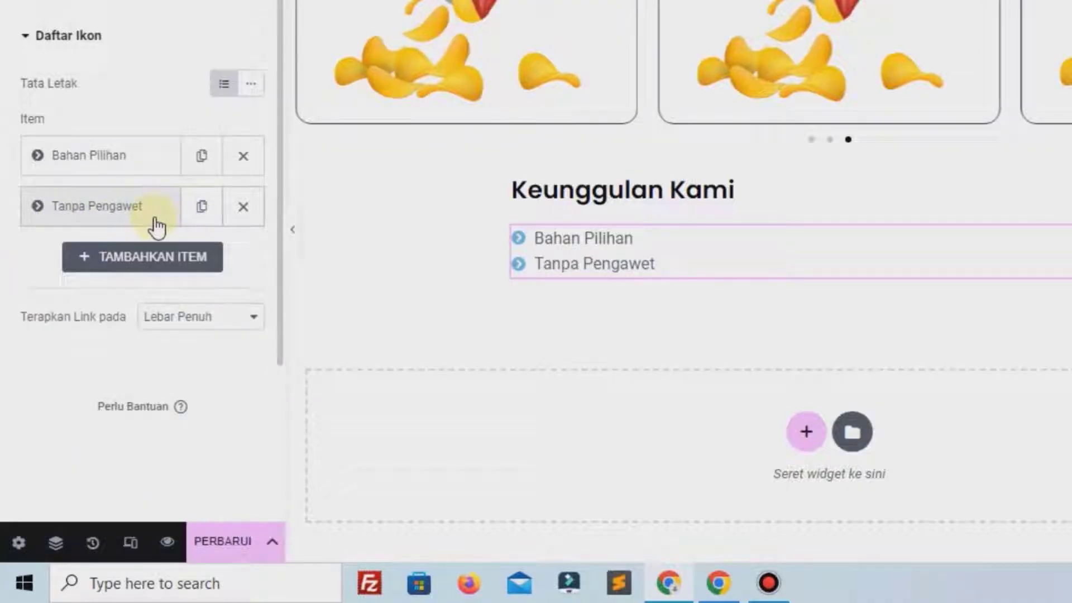
Duplicate the "Tanpa Pengawet" item and change the copy's text to "Harga Murah"
{"action": "left_click", "coordinate": [189, 212]}
{"action": "left_click", "coordinate": [149, 254]}
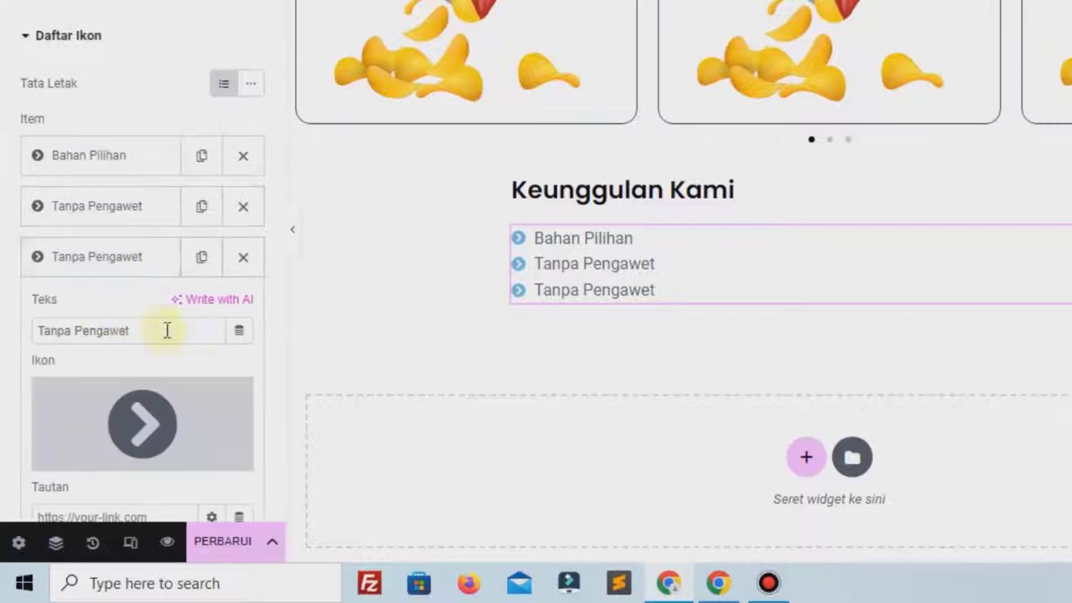
{"action": "key", "text": "ctrl+a"}
{"action": "type", "text": "H"}
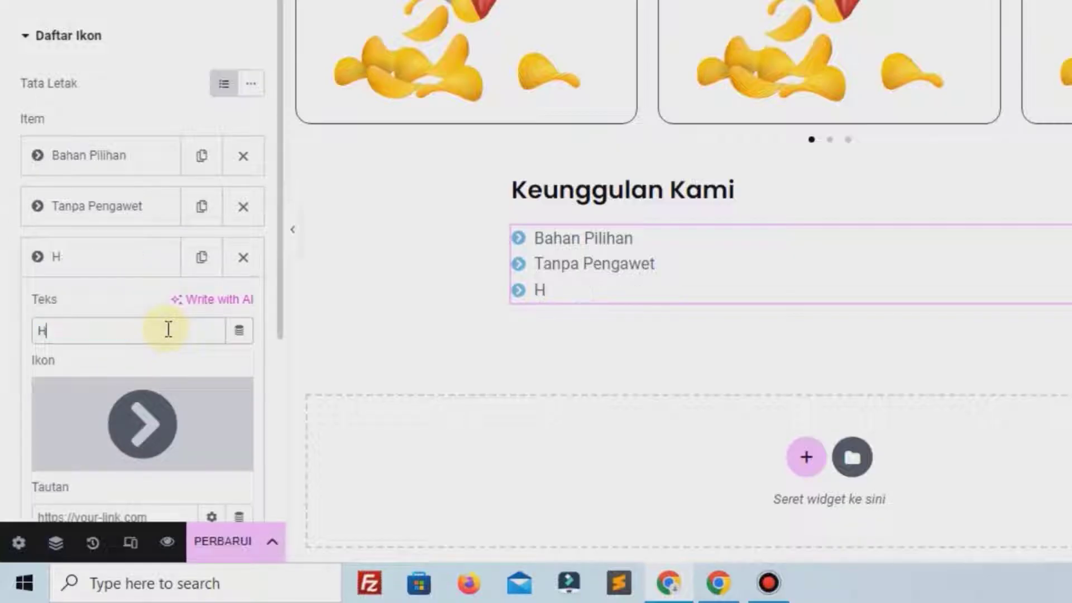
{"action": "type", "text": "arag"}
{"action": "key", "text": "BackSpace"}
{"action": "type", "text": "ga Murah"}
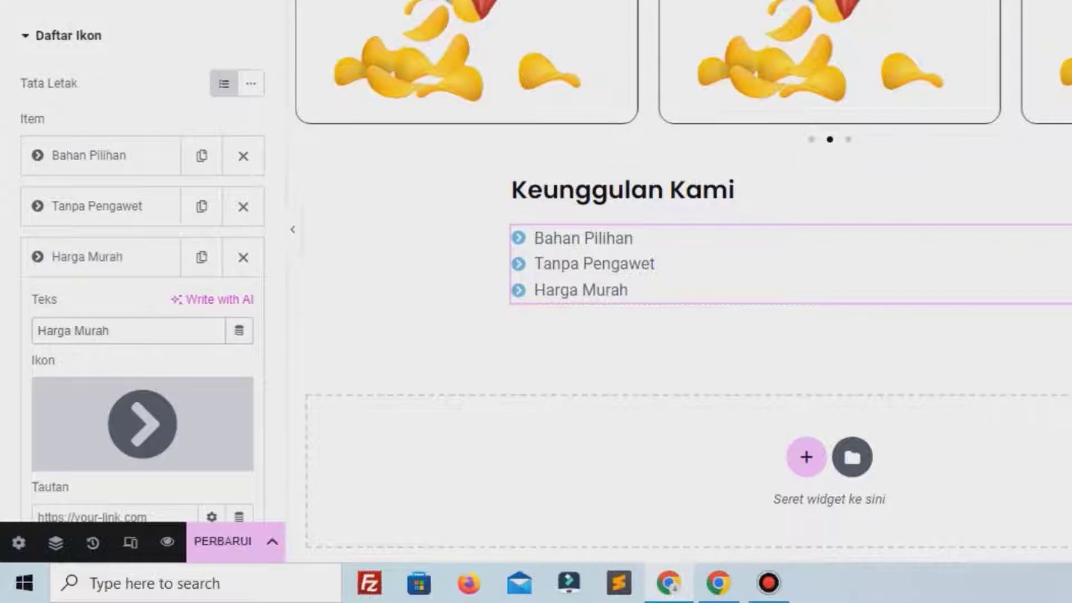
{"action": "key", "text": "alt+Tab"}
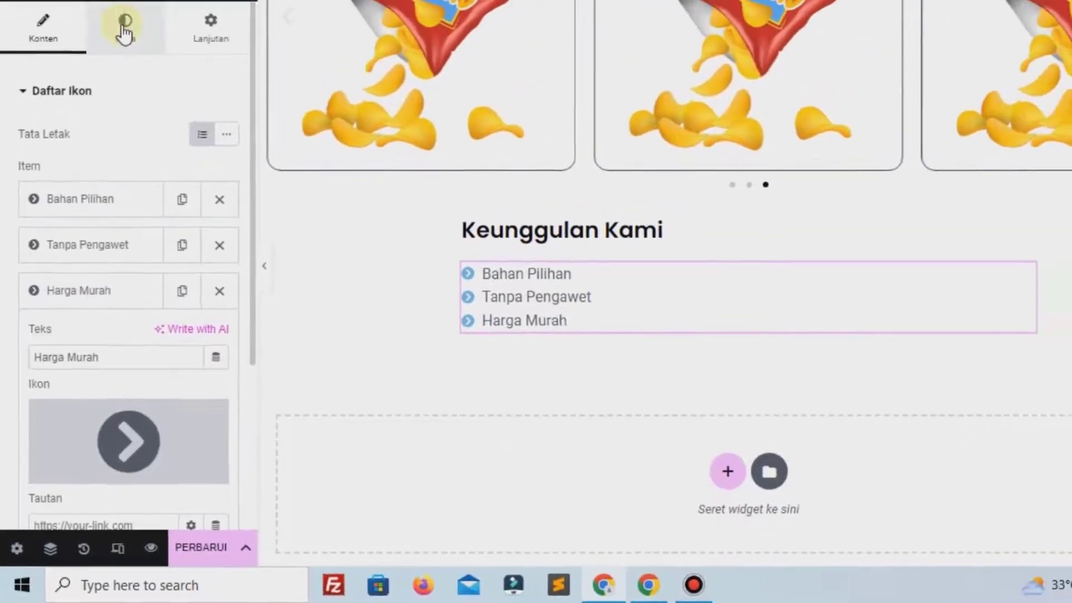
Set the space between the icon list's items (Ruang Antara) to 20 px
{"action": "left_click", "coordinate": [123, 29]}
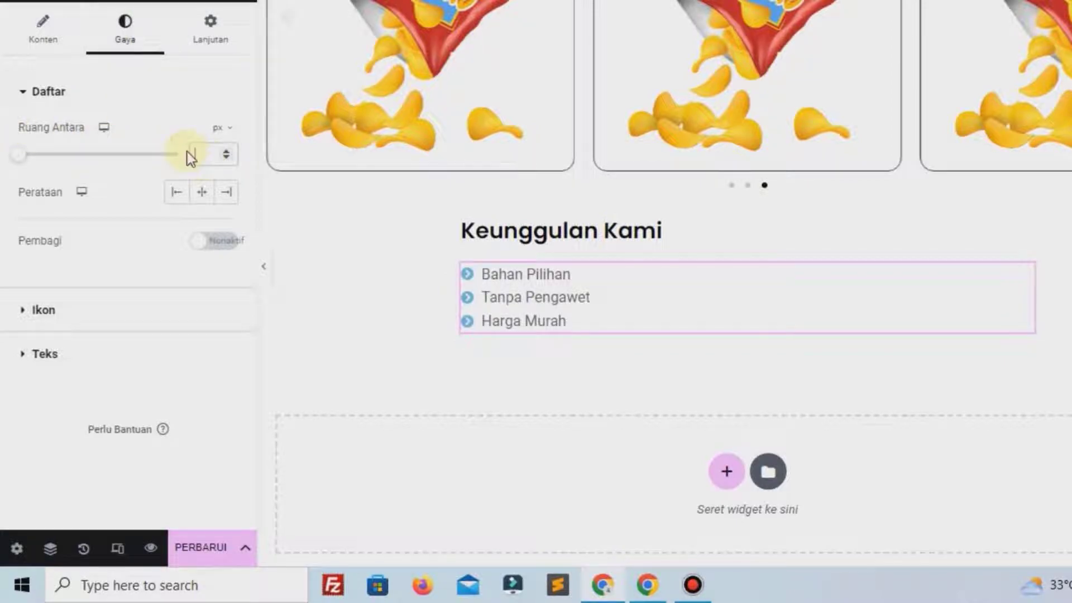
{"action": "type", "text": "20"}
{"action": "left_click", "coordinate": [456, 321]}
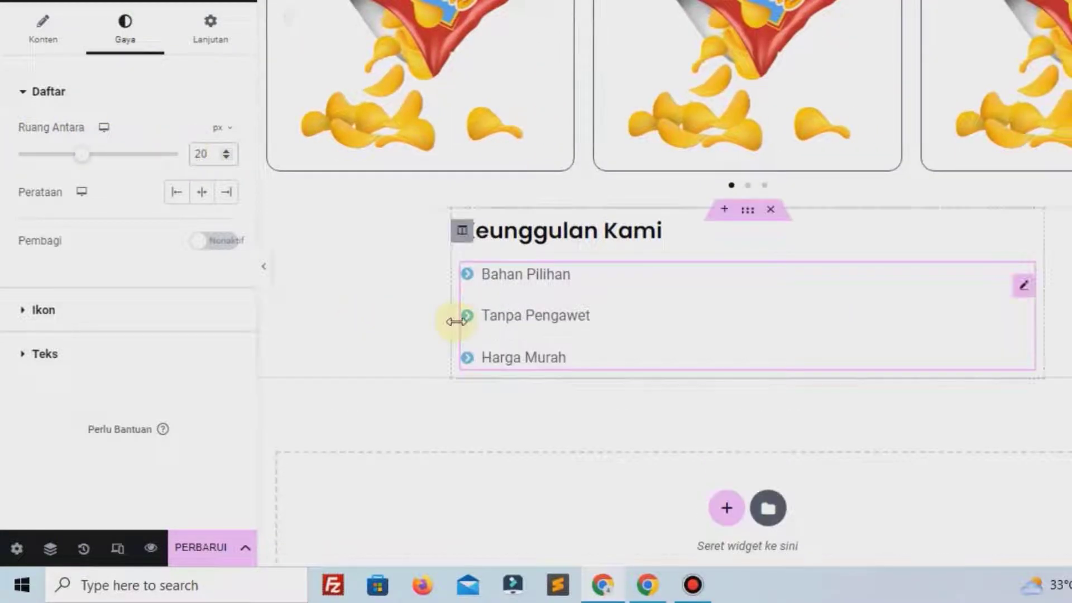
Style the icon list's icons with a black color and a size of 23 px
{"action": "left_click", "coordinate": [99, 318]}
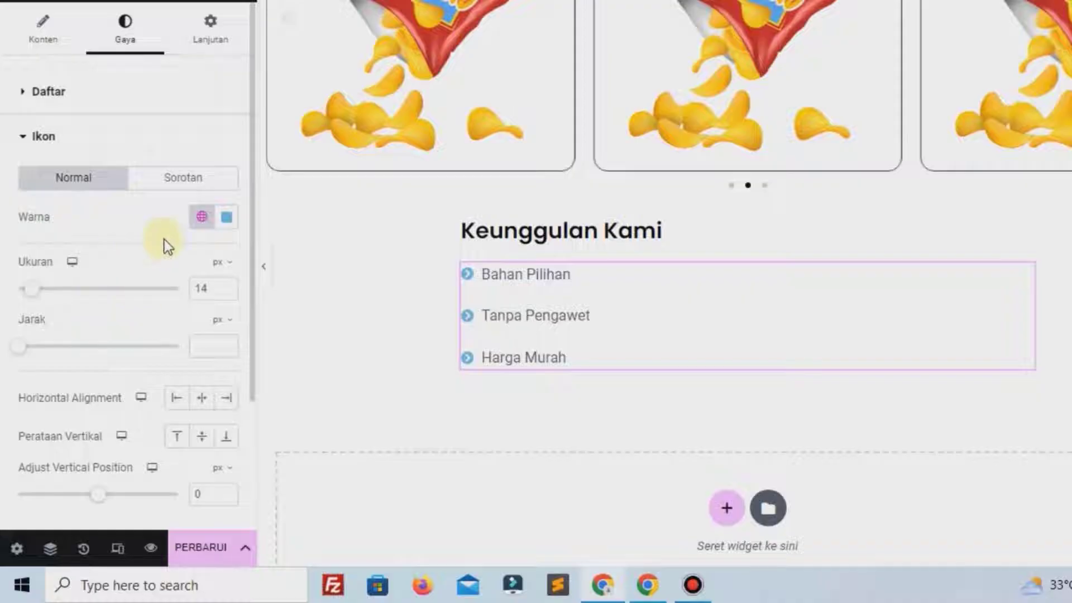
{"action": "left_click", "coordinate": [225, 226]}
{"action": "left_click", "coordinate": [314, 428]}
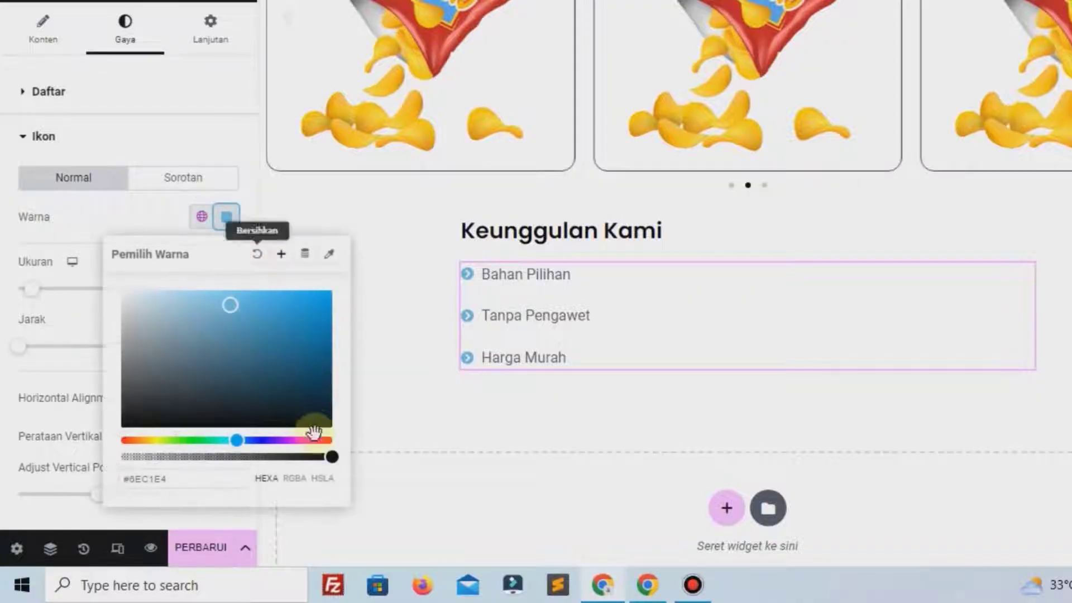
{"action": "left_click", "coordinate": [156, 226]}
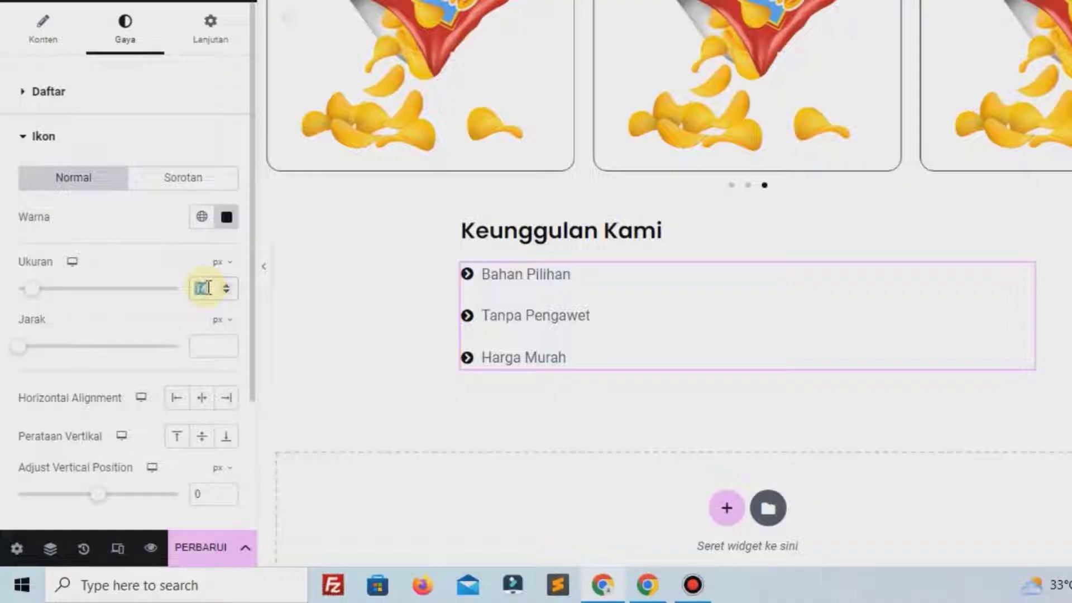
{"action": "type", "text": "23"}
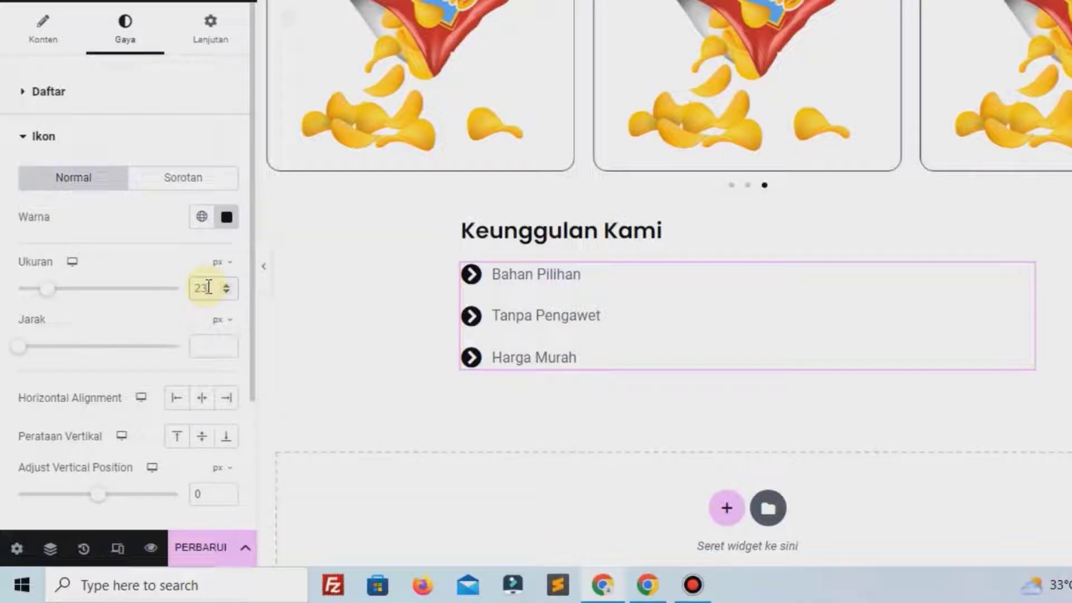
Set the font family of the icon list's text to Poppins
{"action": "scroll", "coordinate": [180, 343], "scroll_direction": "down", "scroll_amount": 3}
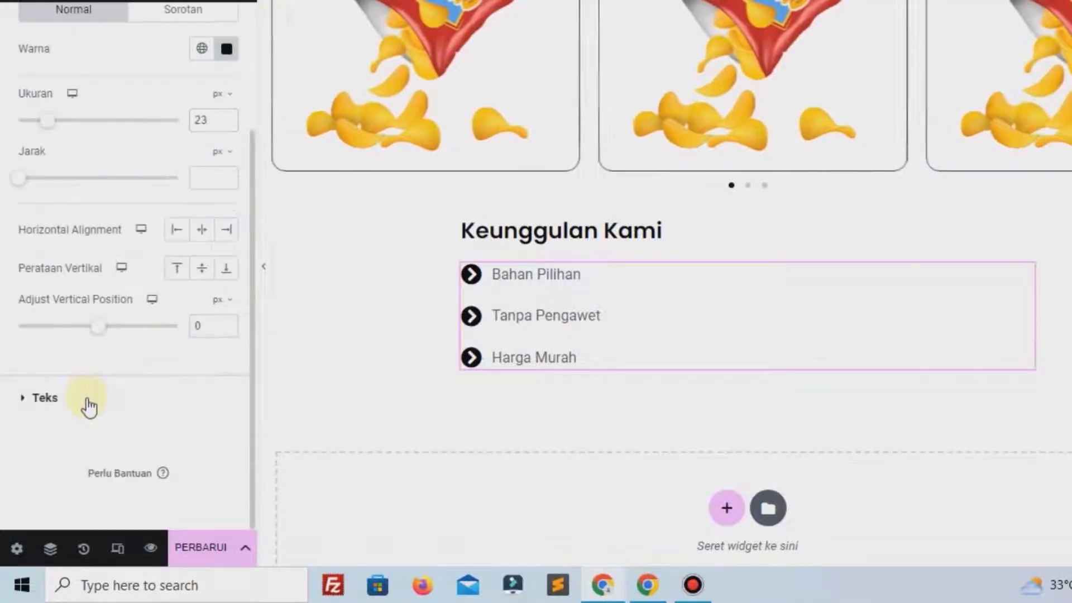
{"action": "left_click", "coordinate": [86, 399]}
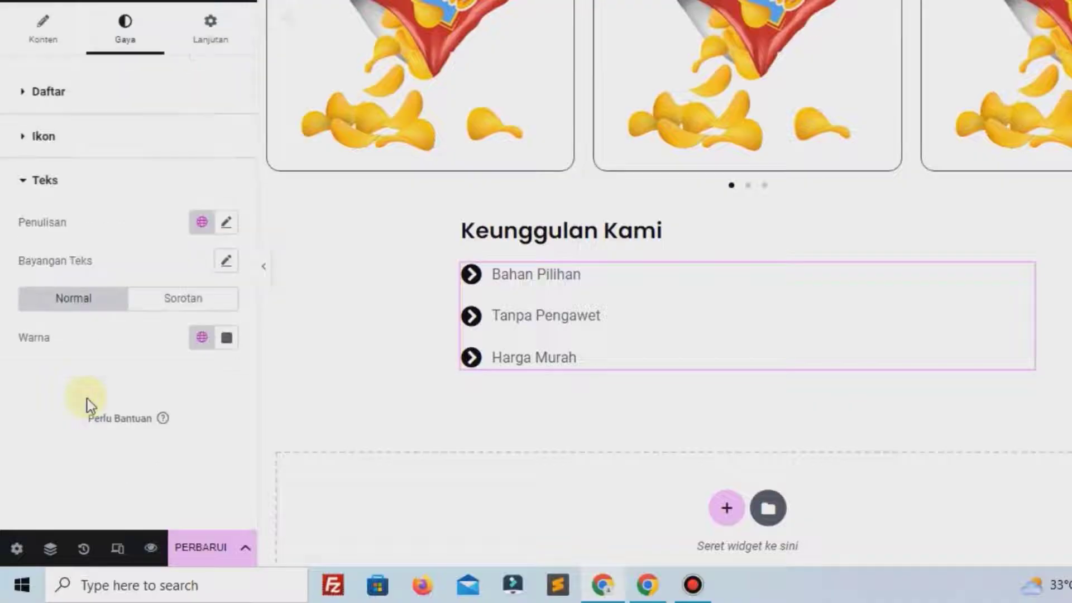
{"action": "left_click", "coordinate": [226, 221]}
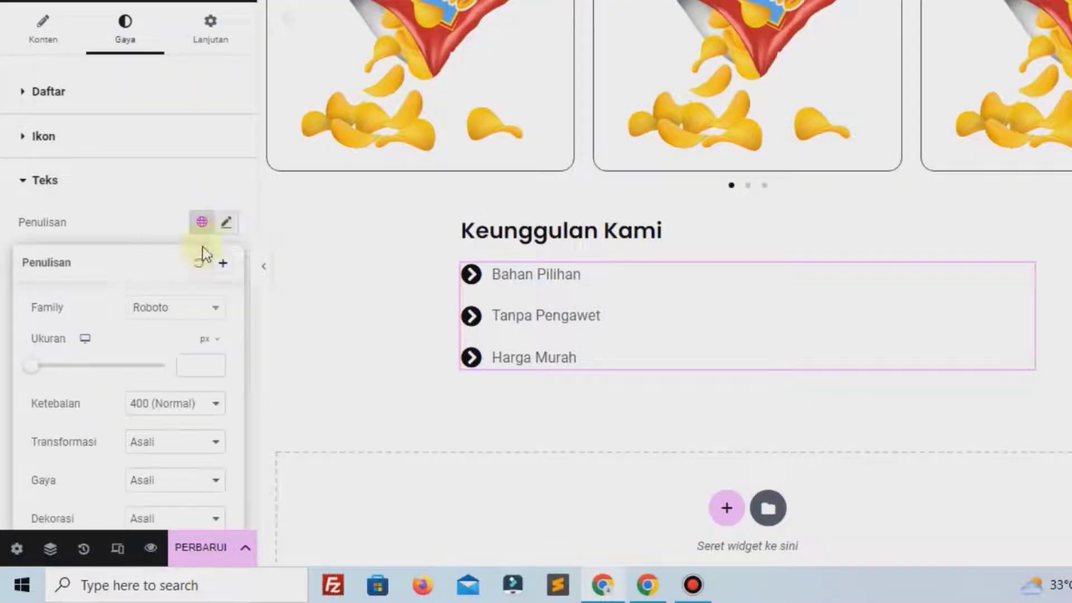
{"action": "left_click", "coordinate": [192, 310]}
{"action": "type", "text": "pop"}
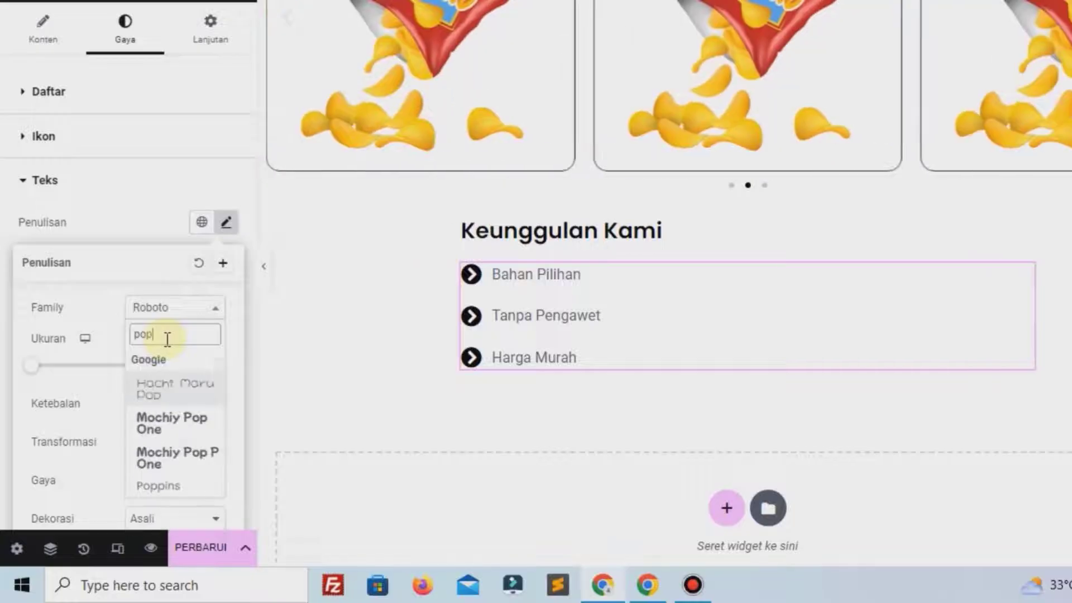
{"action": "left_click", "coordinate": [186, 487]}
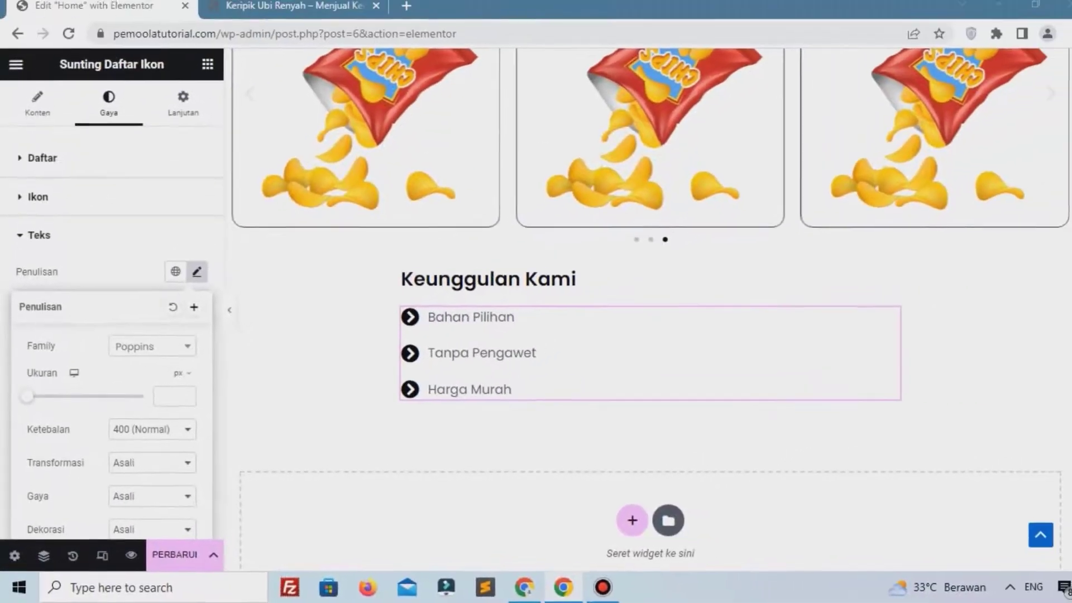
{"action": "left_click", "coordinate": [102, 281]}
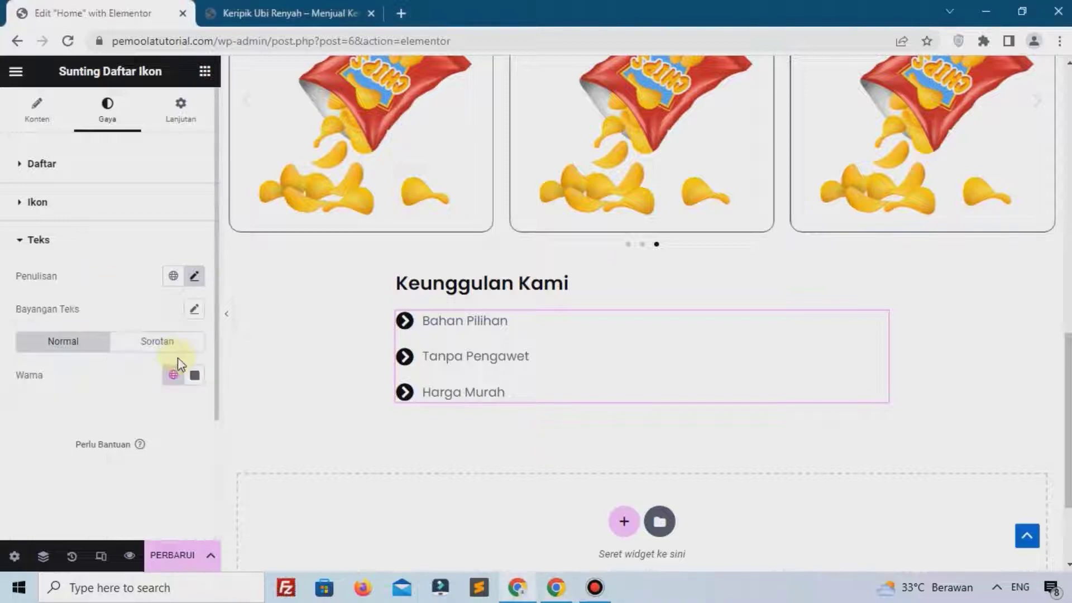
Color the icon list's text black (#000000) and set its font size to 16 px
{"action": "left_click", "coordinate": [194, 373]}
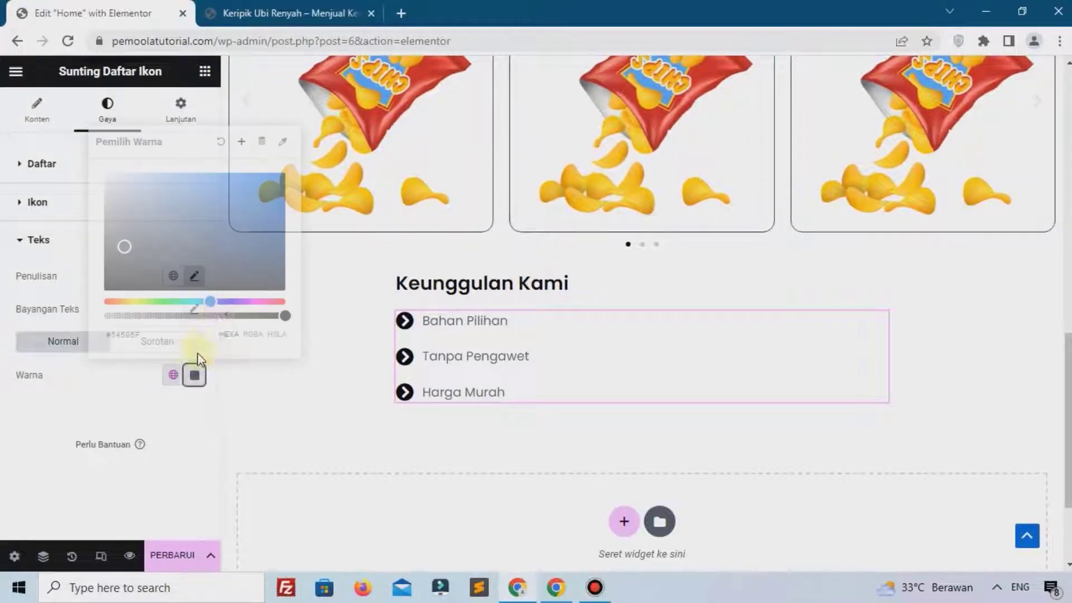
{"action": "left_click_drag", "start_coordinate": [239, 236], "coordinate": [282, 294]}
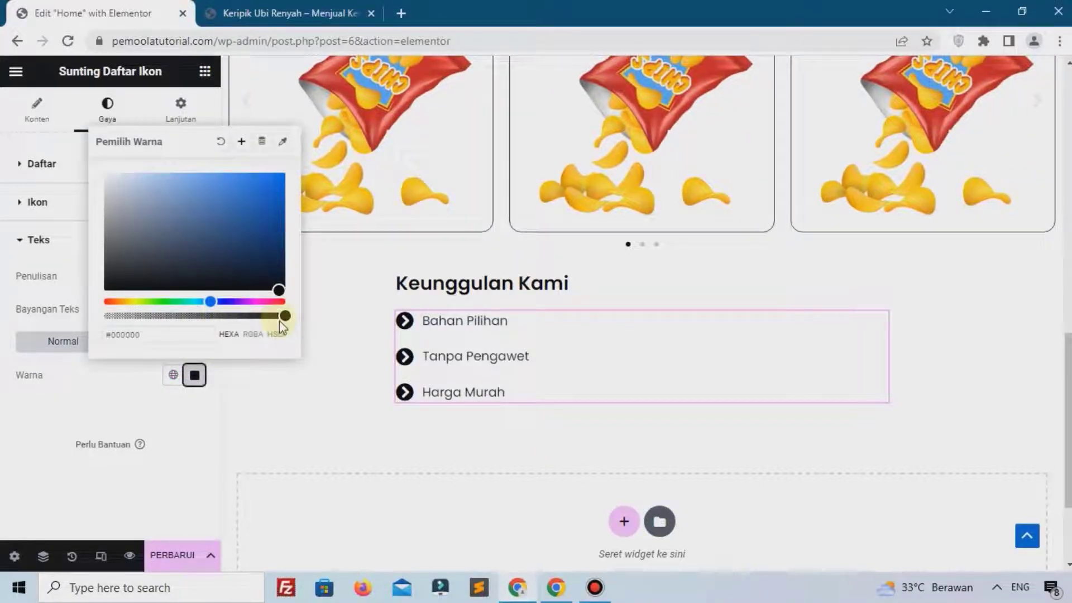
{"action": "left_click", "coordinate": [109, 395]}
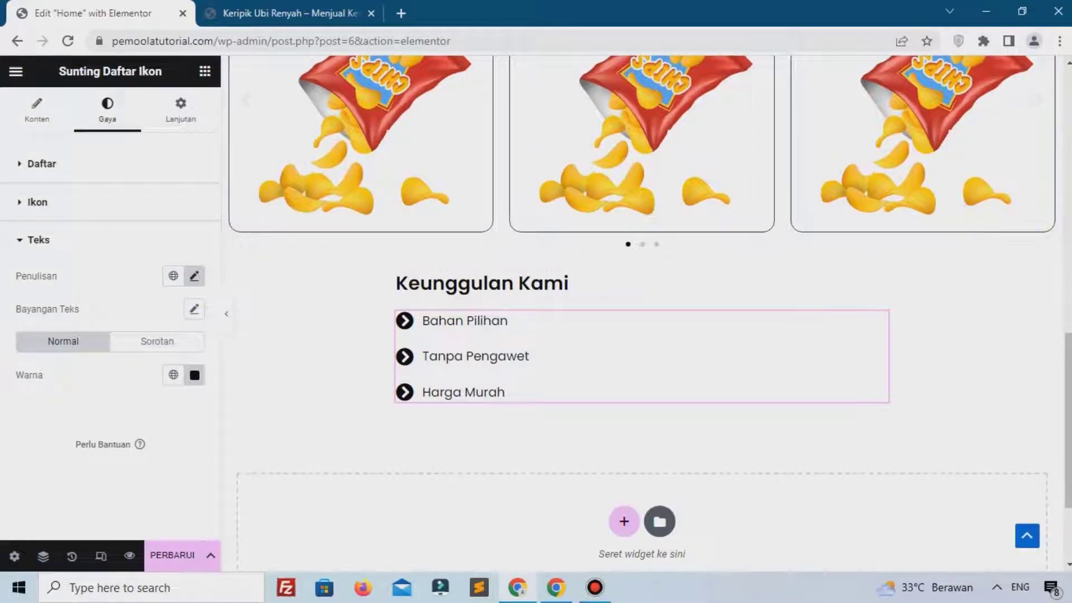
{"action": "key", "text": "alt+Tab"}
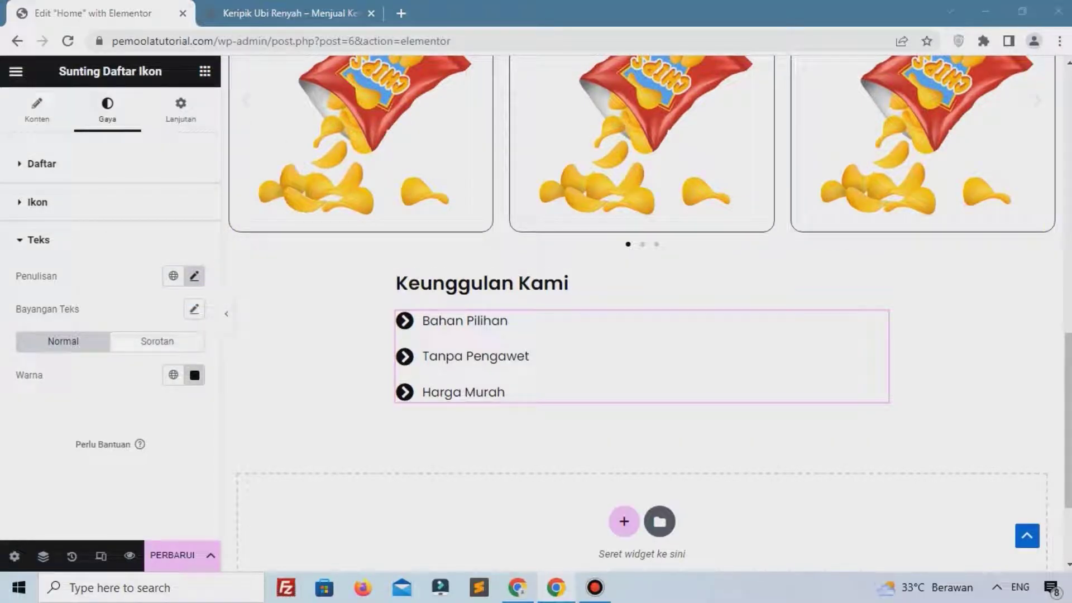
{"action": "left_click", "coordinate": [195, 276]}
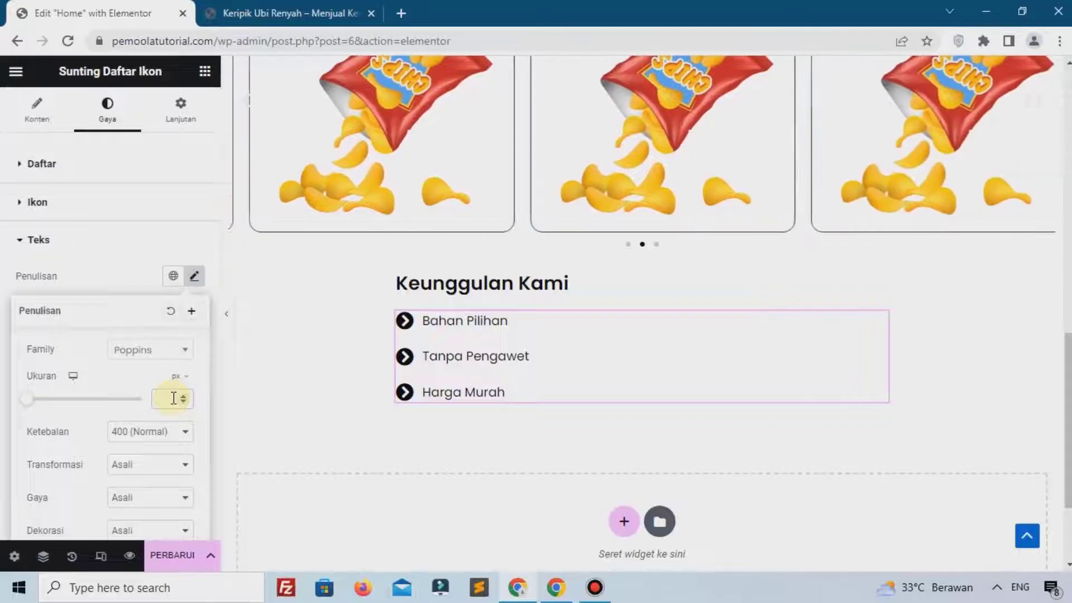
{"action": "type", "text": "16"}
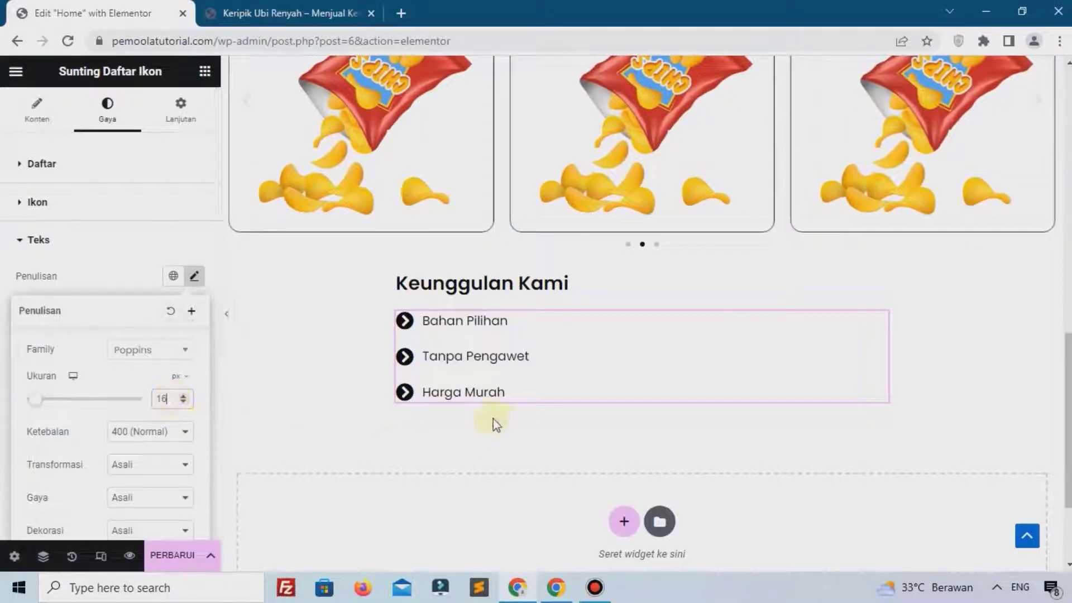
Update the page and reload the live site to check the "Keunggulan Kami" section
{"action": "left_click", "coordinate": [172, 554]}
{"action": "left_click", "coordinate": [238, 12]}
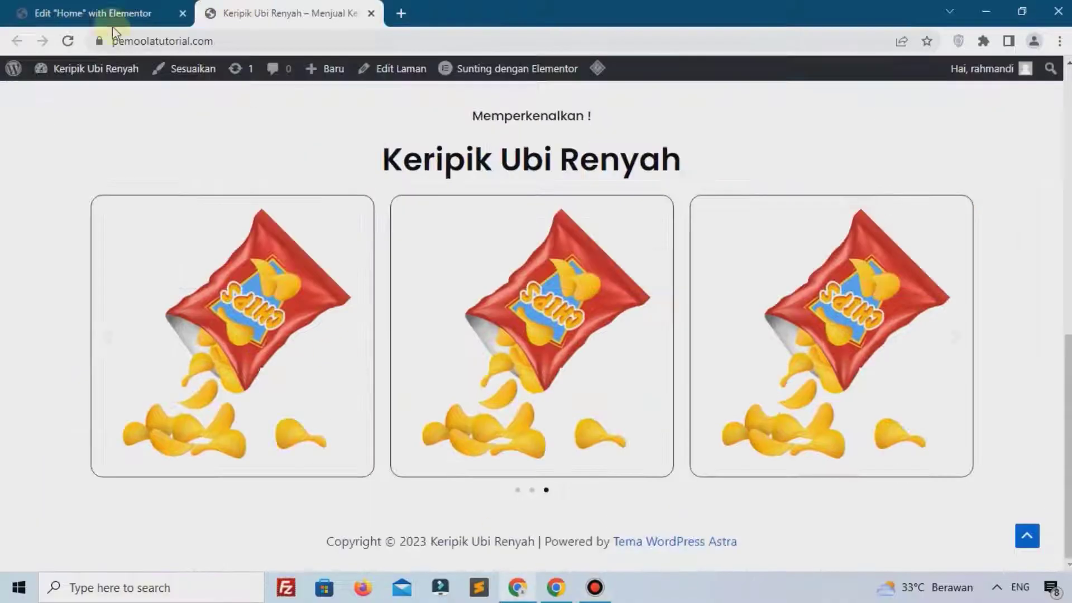
{"action": "left_click", "coordinate": [68, 41]}
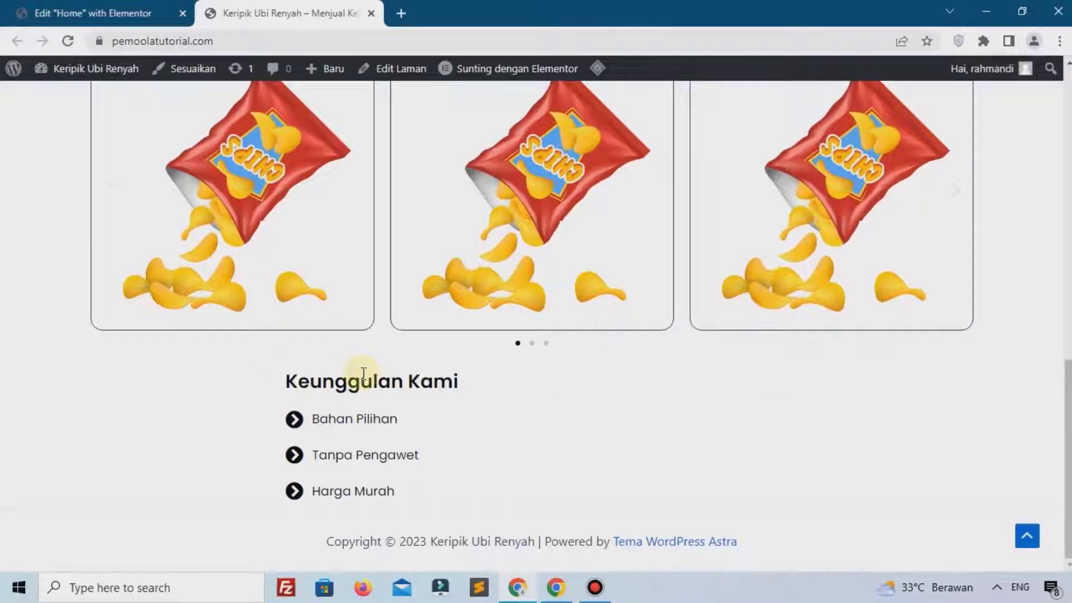
Return to the page editor and change the "Keunggulan Kami" heading text to "Keunggulan Keripik Kami"
{"action": "left_click", "coordinate": [115, 12]}
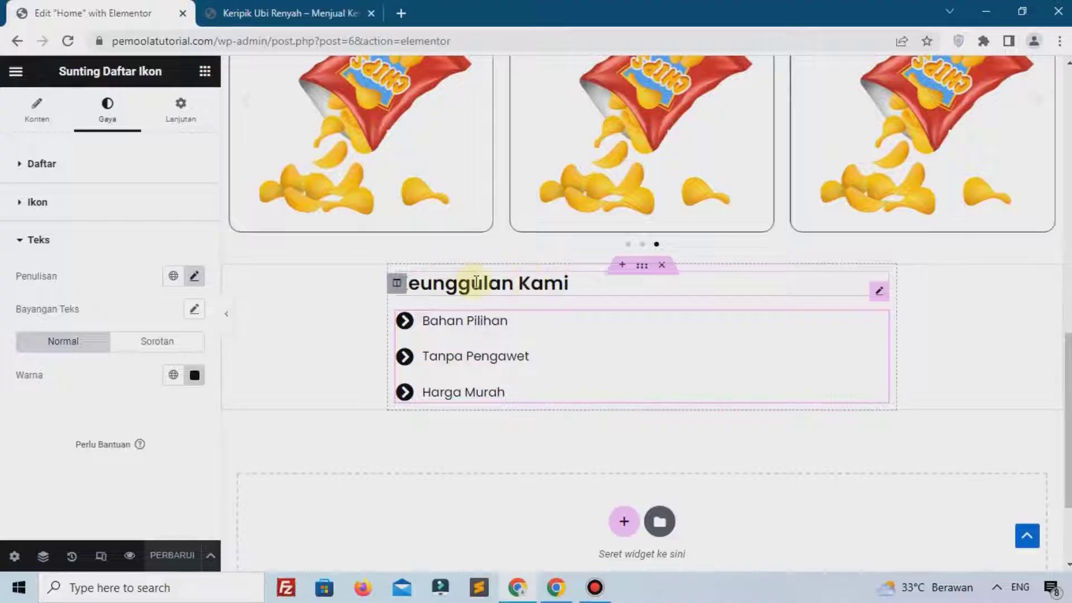
{"action": "left_click", "coordinate": [498, 281]}
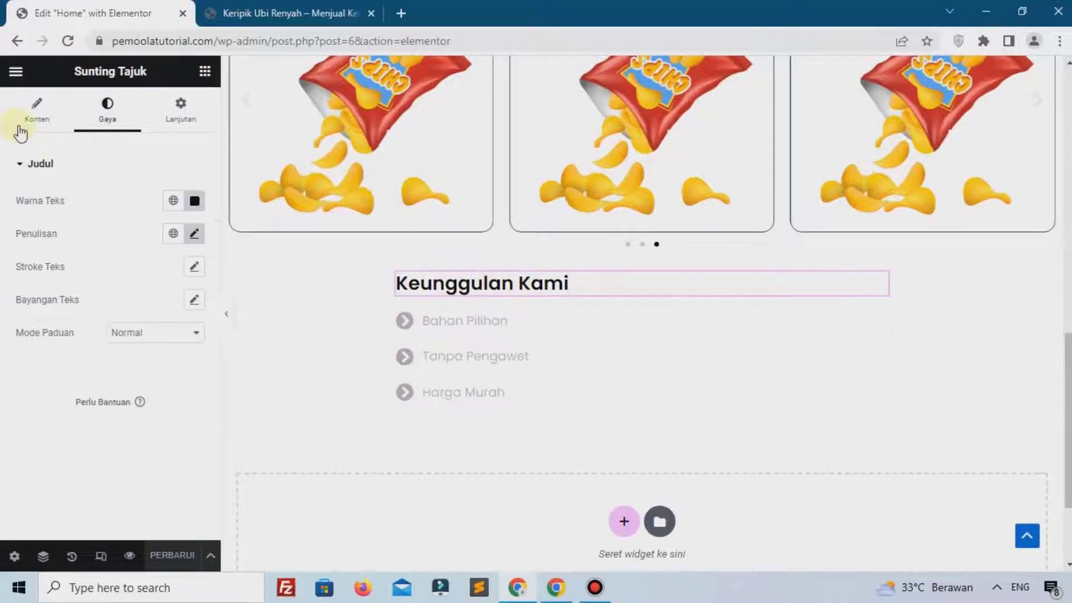
{"action": "left_click", "coordinate": [37, 111]}
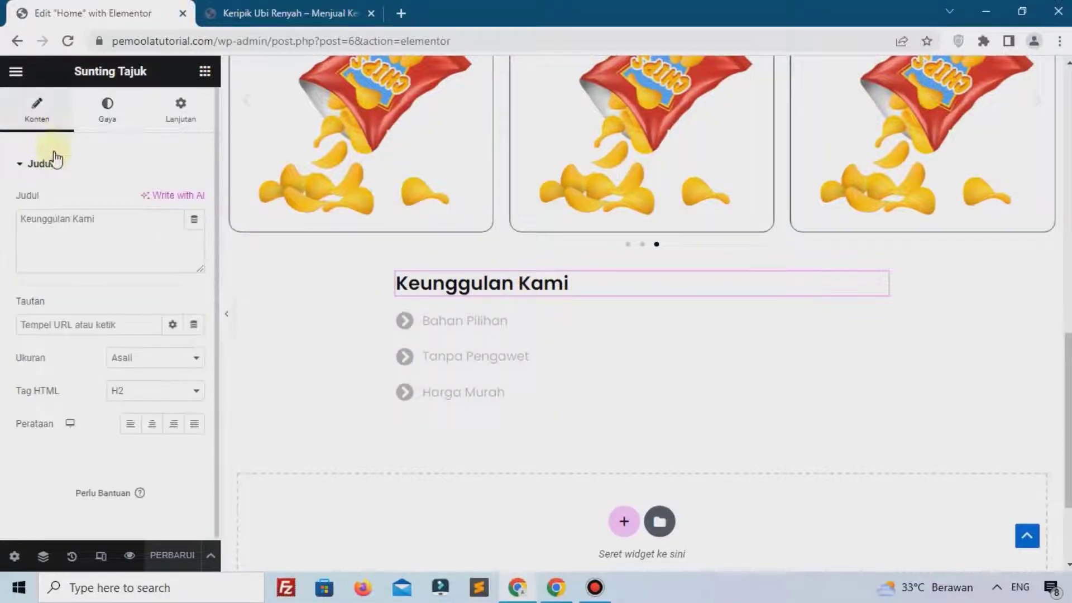
{"action": "left_click", "coordinate": [67, 213]}
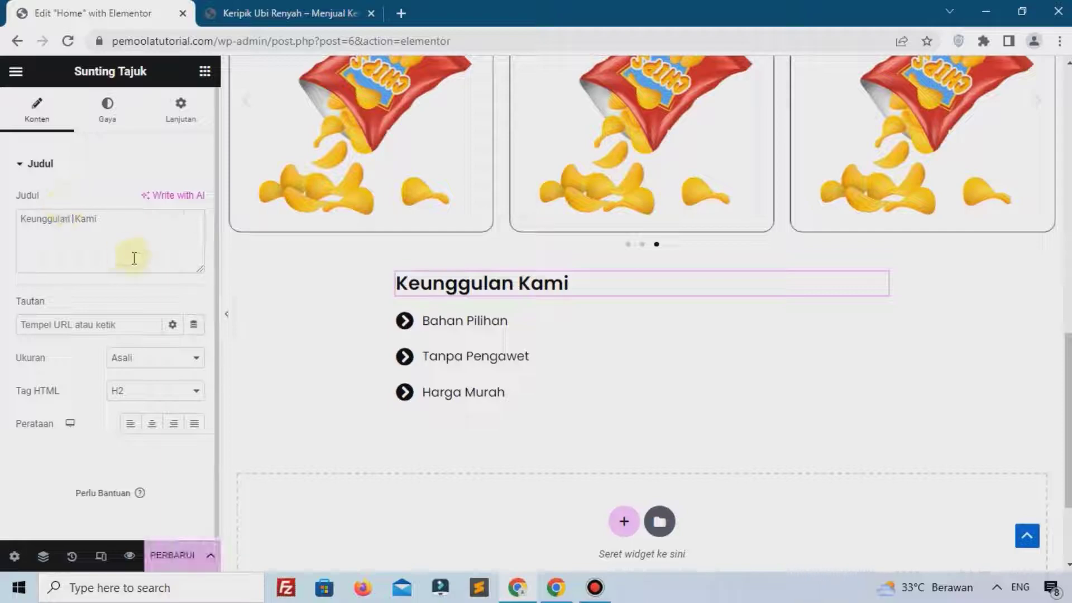
{"action": "type", "text": "Keripik"}
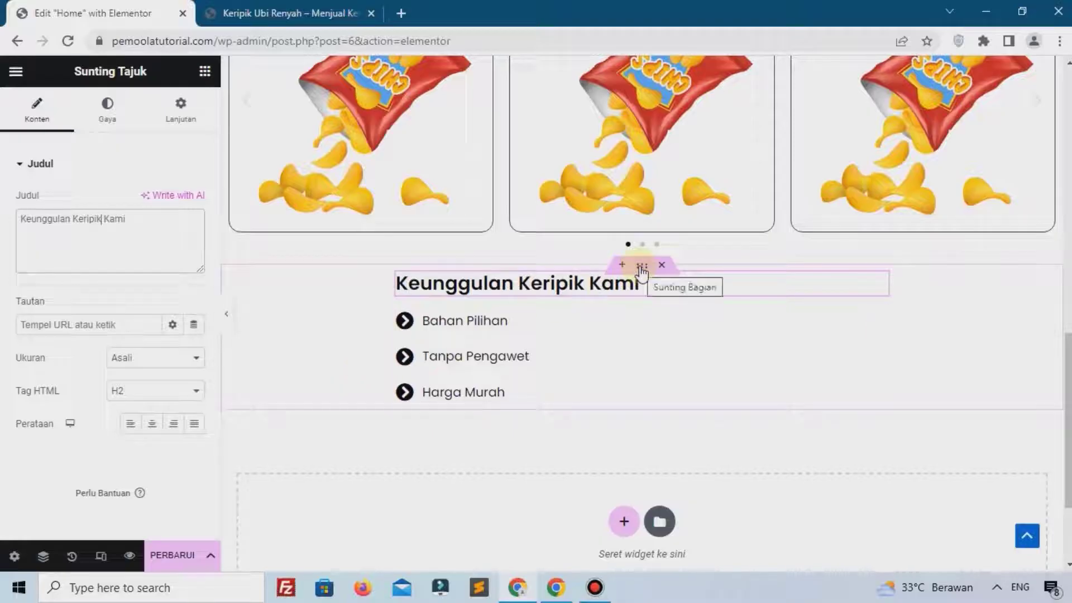
Unlink the margins of the section holding the "Keunggulan Keripik Kami" heading and set its top margin to 2%
{"action": "left_click", "coordinate": [641, 266]}
{"action": "left_click", "coordinate": [184, 118]}
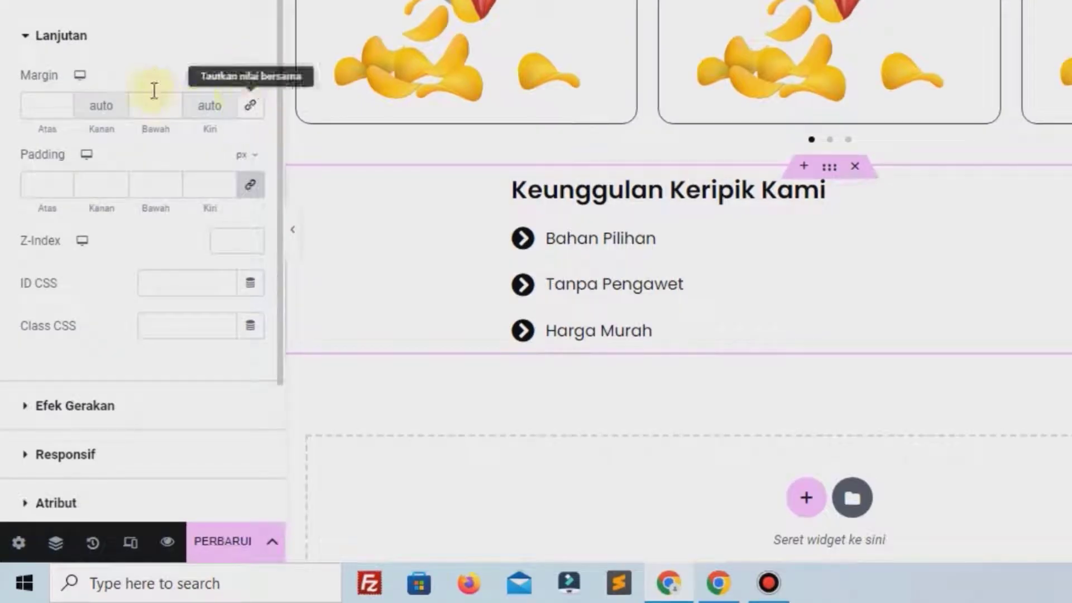
{"action": "left_click", "coordinate": [65, 100]}
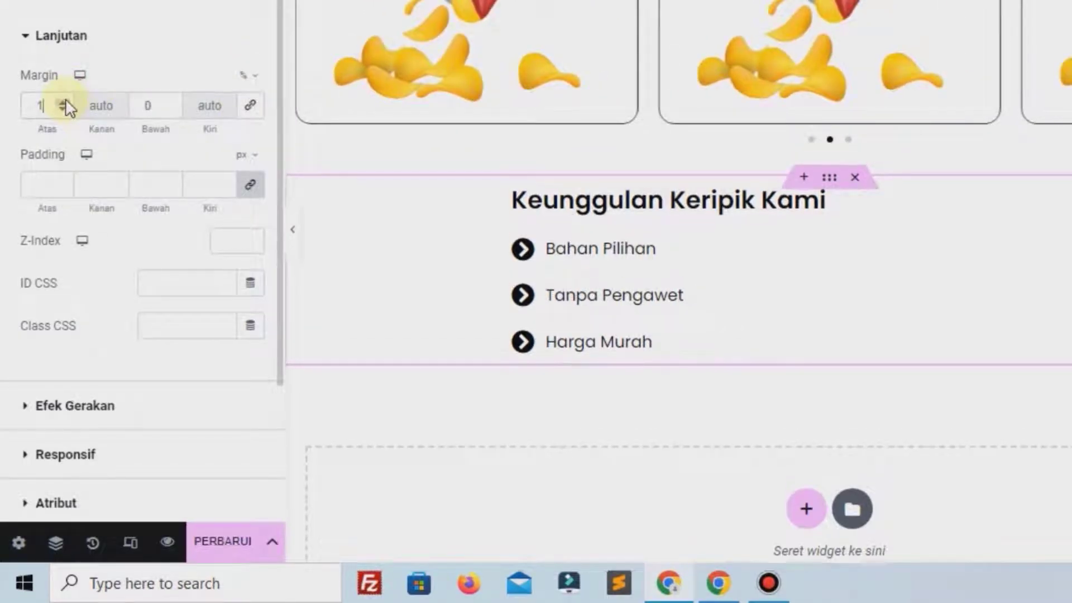
{"action": "left_click", "coordinate": [66, 101]}
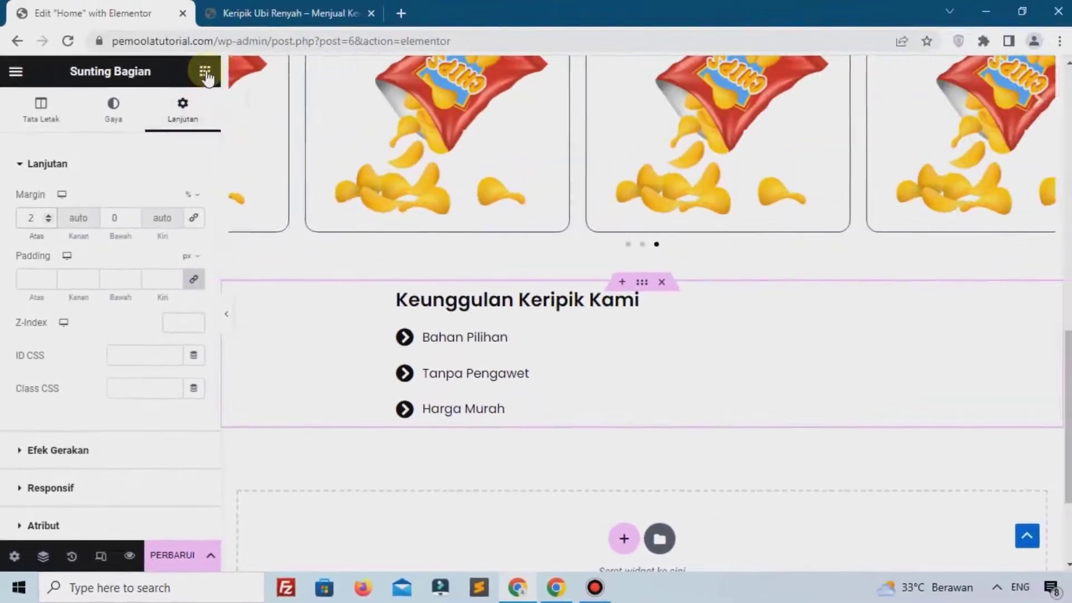
Add a centered button widget with the text "Dapatkan Sekarang" and an empty link below the icon list
{"action": "left_click", "coordinate": [205, 71]}
{"action": "left_click_drag", "start_coordinate": [144, 441], "coordinate": [463, 407]}
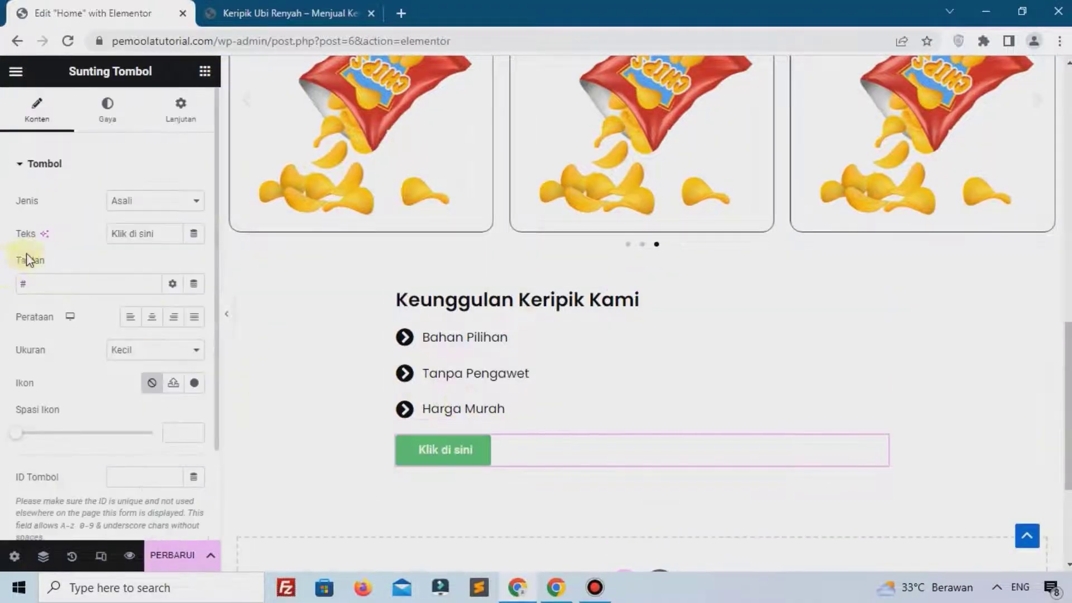
{"action": "key", "text": "ctrl+a"}
{"action": "type", "text": "D"}
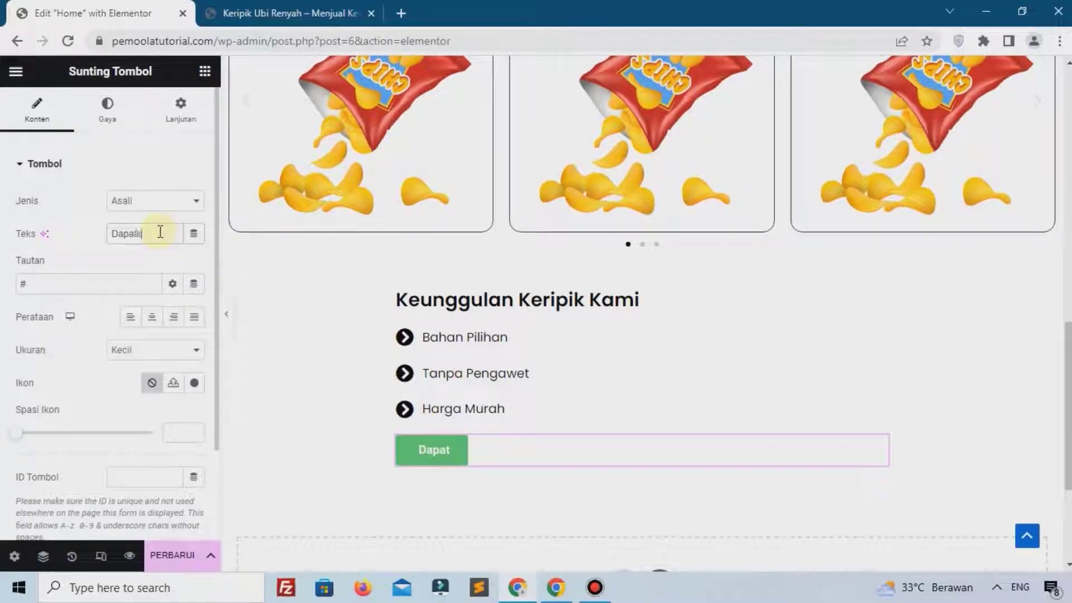
{"action": "type", "text": "apatkan Sekarang"}
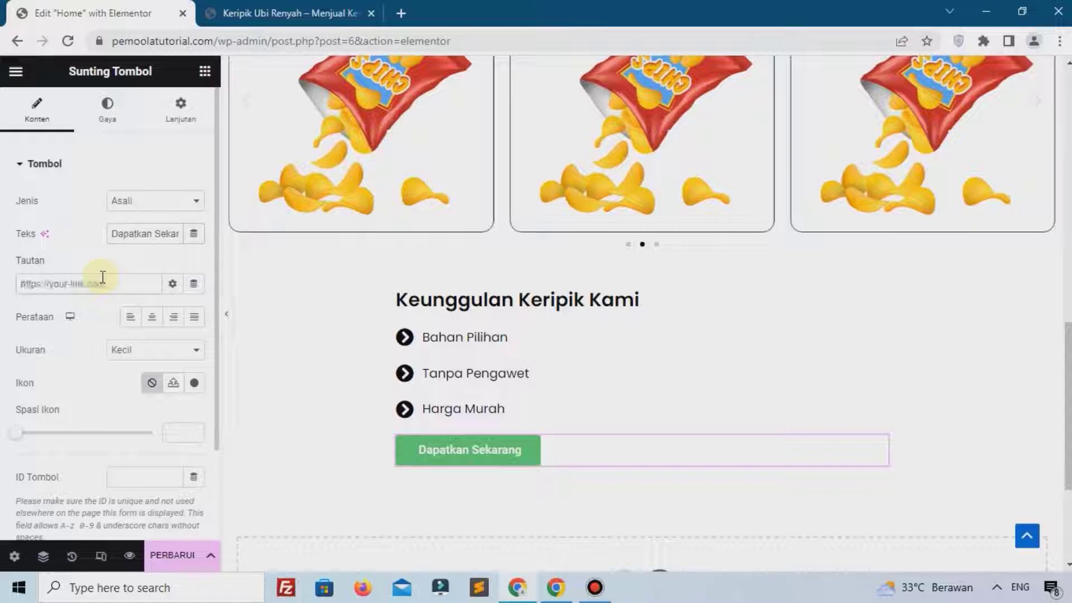
{"action": "left_click", "coordinate": [149, 317]}
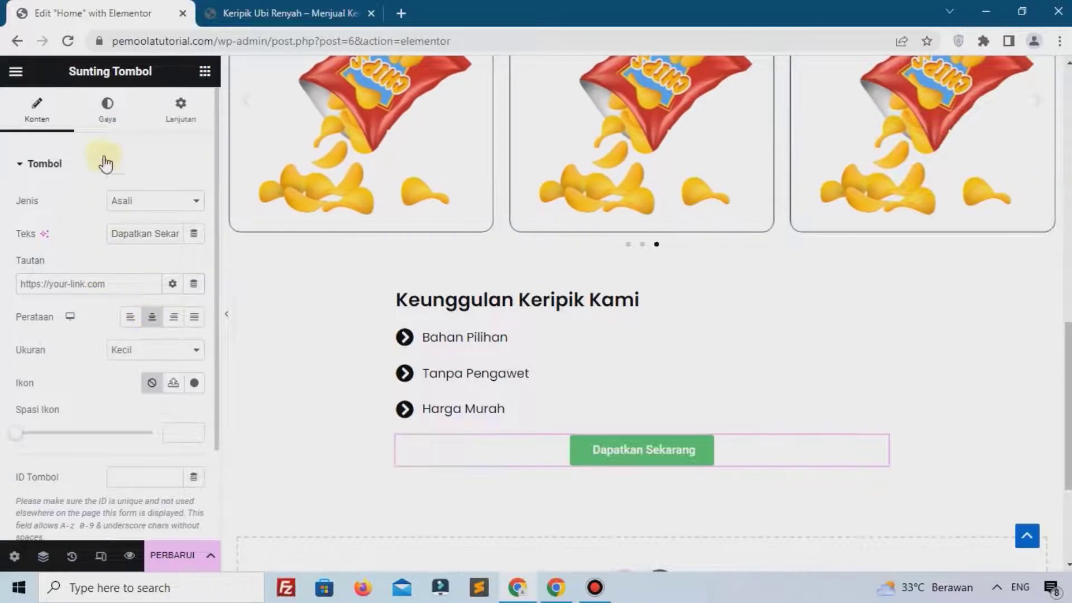
Replace the "Dapatkan Sekarang" button's background color with the copied orange color code
{"action": "key", "text": "alt+Tab"}
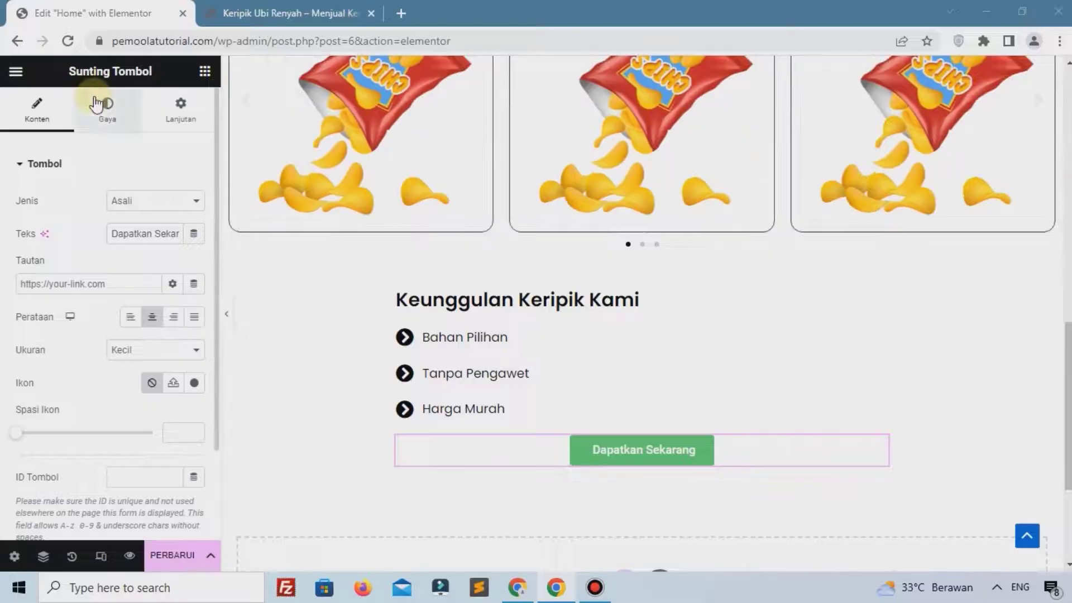
{"action": "left_click", "coordinate": [95, 105]}
{"action": "left_click", "coordinate": [96, 111]}
{"action": "scroll", "coordinate": [162, 251], "scroll_direction": "down", "scroll_amount": 3}
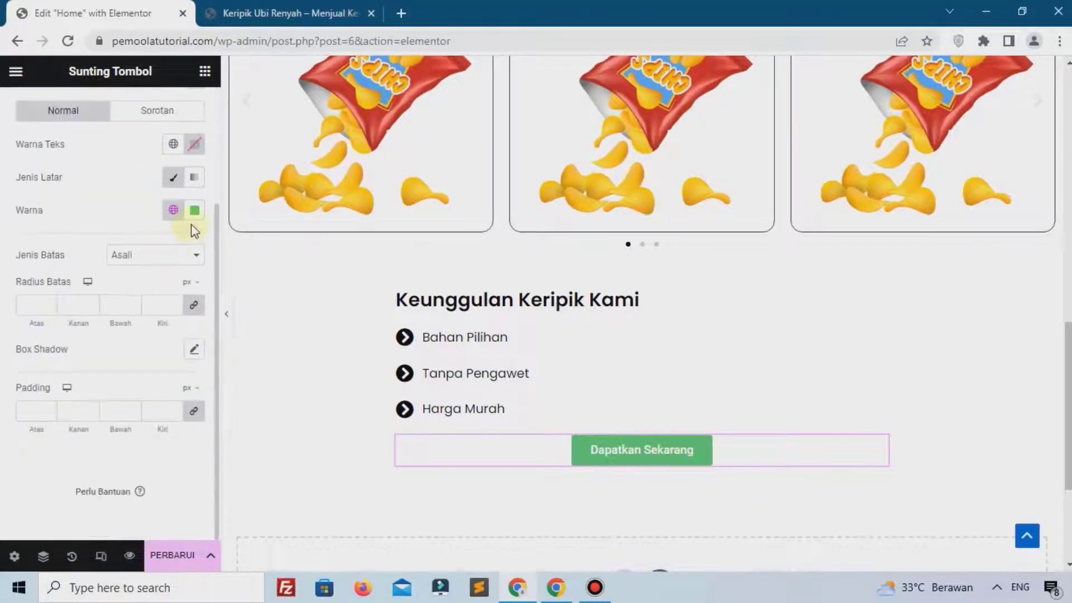
{"action": "left_click", "coordinate": [195, 215]}
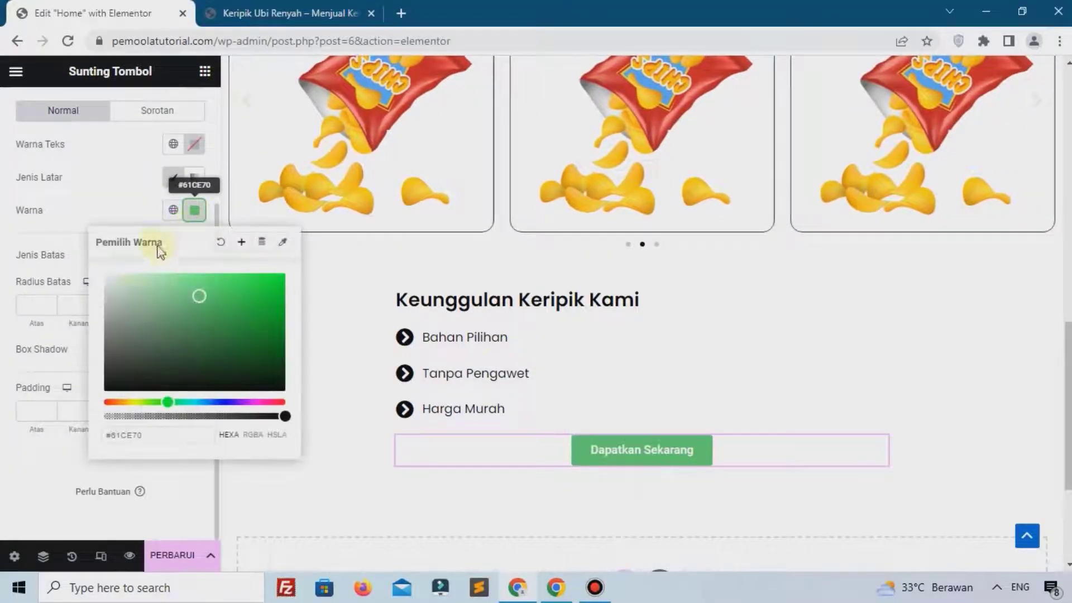
{"action": "left_click", "coordinate": [166, 430]}
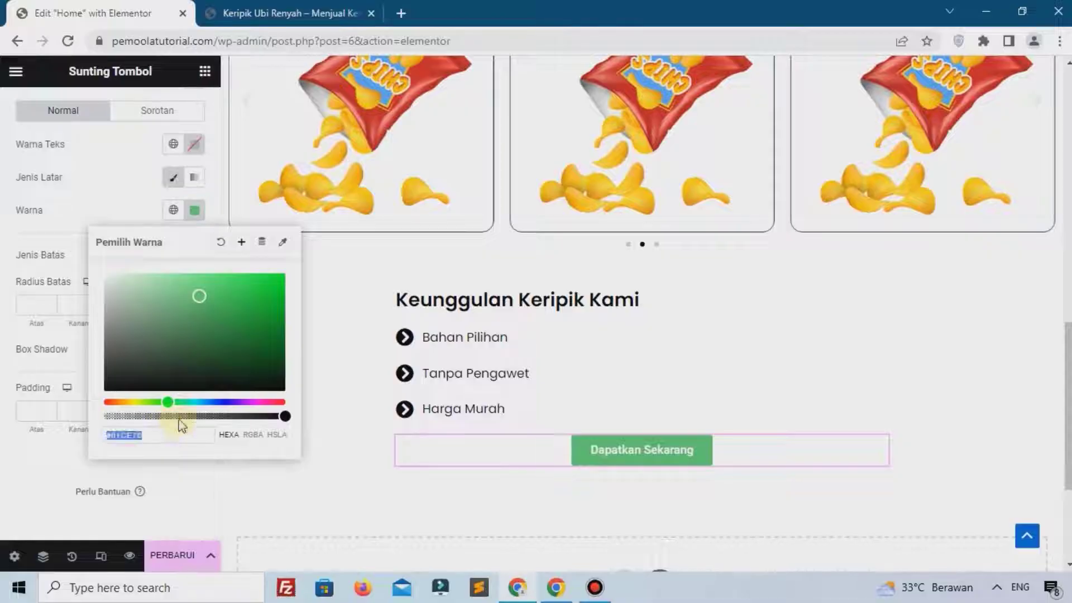
{"action": "key", "text": "ctrl+v"}
{"action": "left_click", "coordinate": [72, 461]}
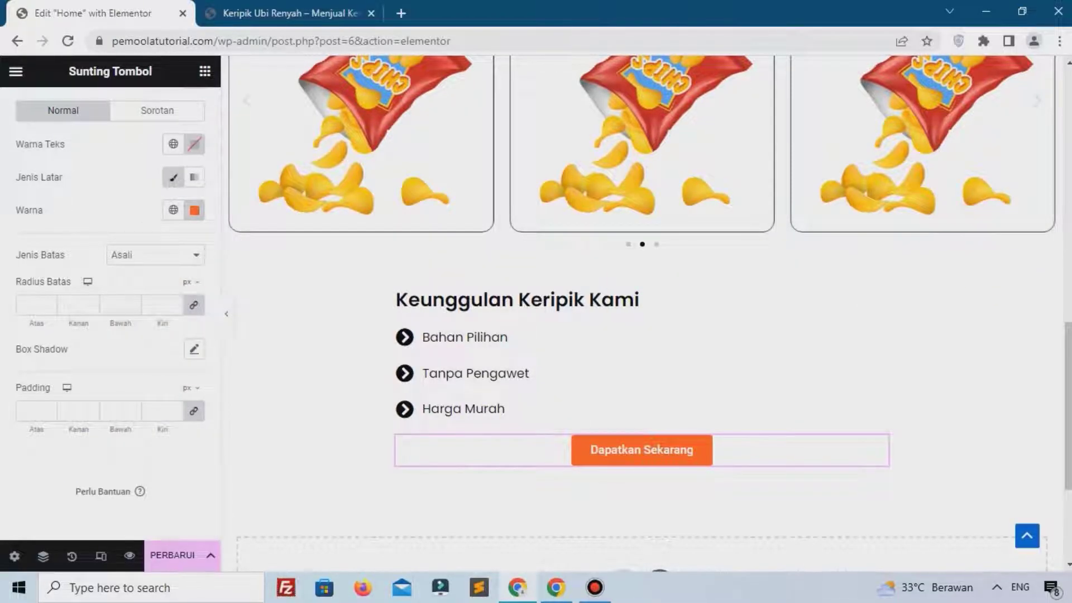
Give the "Dapatkan Sekarang" button a 30 px border radius and unlinked padding of 20 px top and bottom, 30 px right and left
{"action": "left_click", "coordinate": [29, 307]}
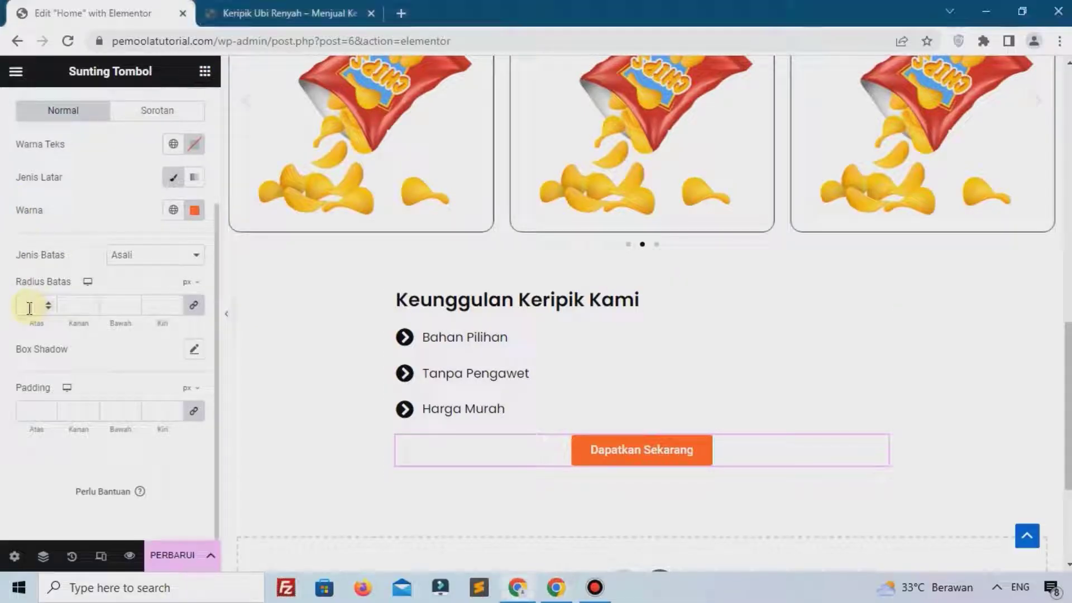
{"action": "type", "text": "30"}
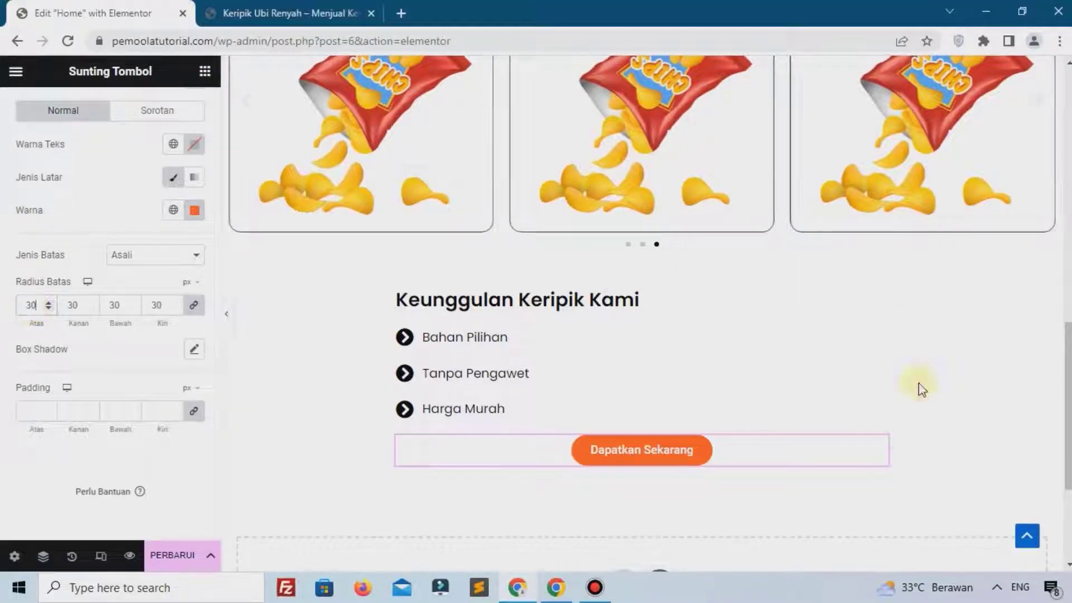
{"action": "left_click", "coordinate": [196, 412]}
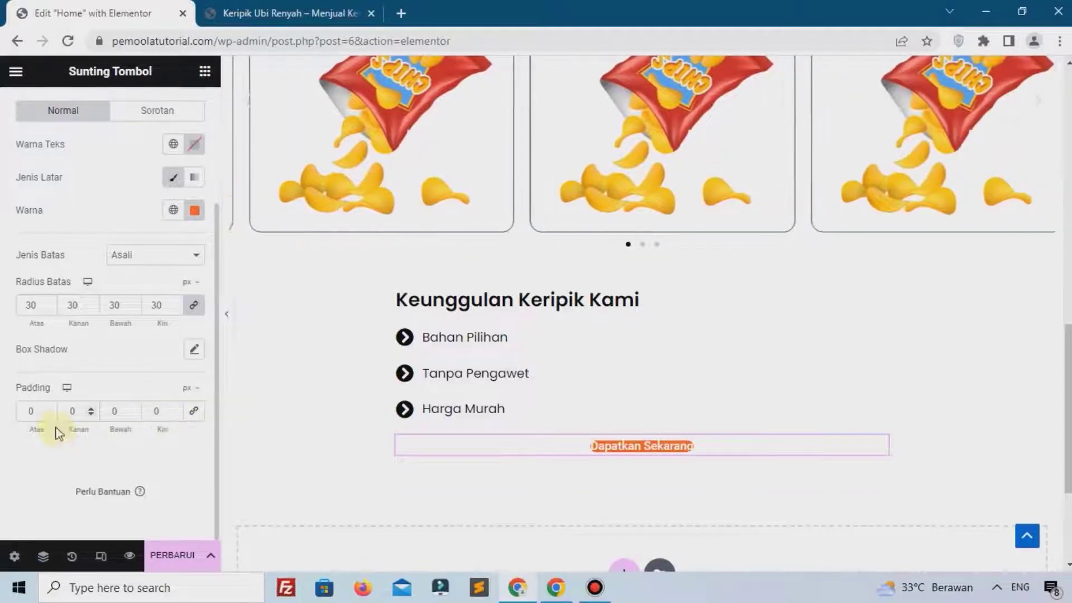
{"action": "type", "text": "2"}
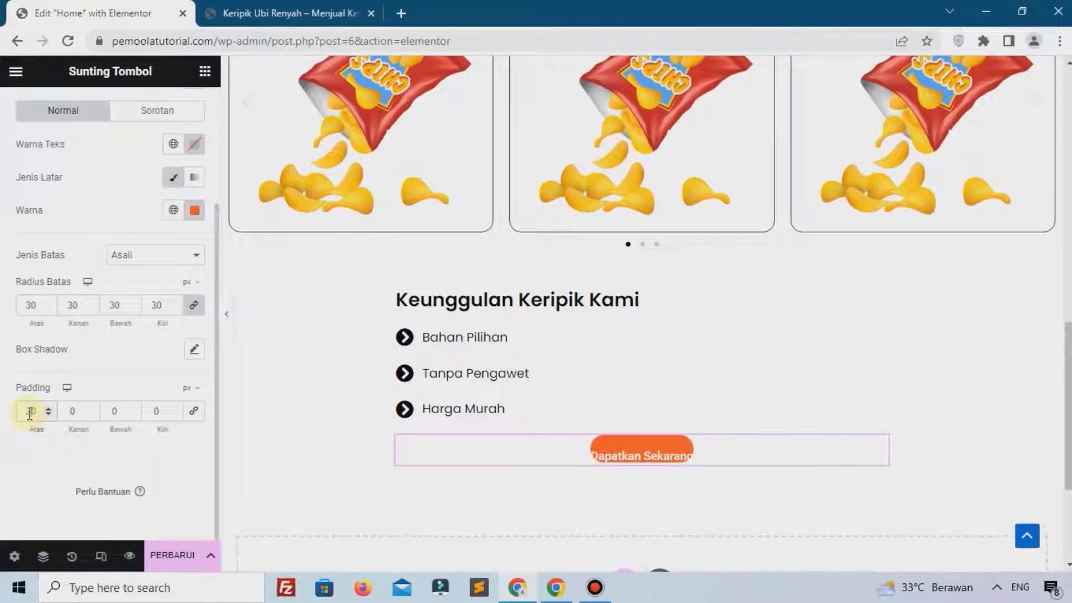
{"action": "left_click", "coordinate": [66, 411]}
{"action": "type", "text": "3"}
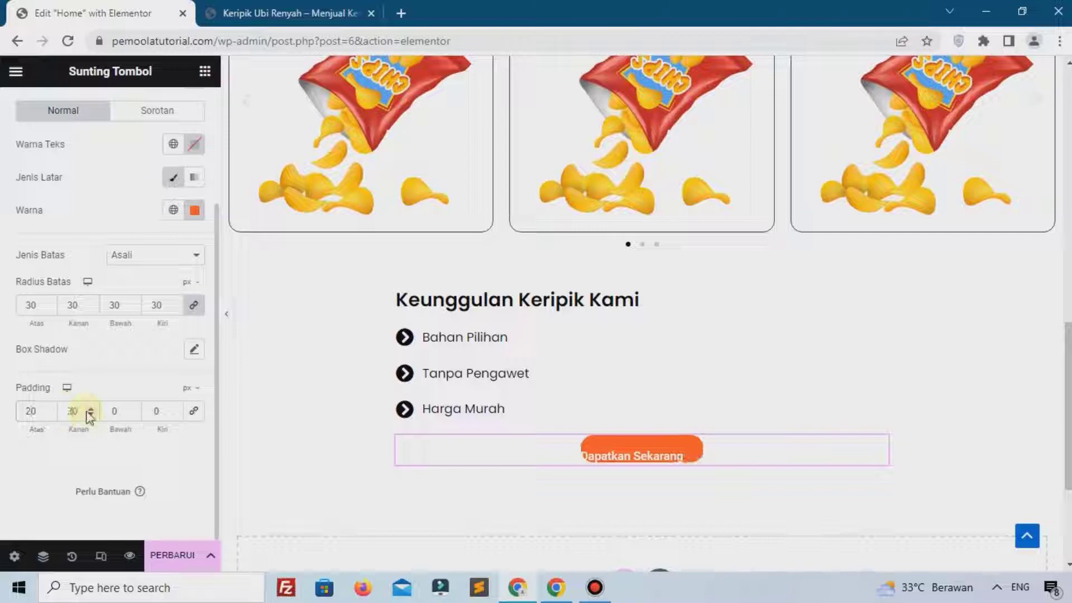
{"action": "left_click", "coordinate": [110, 404]}
{"action": "type", "text": "2"}
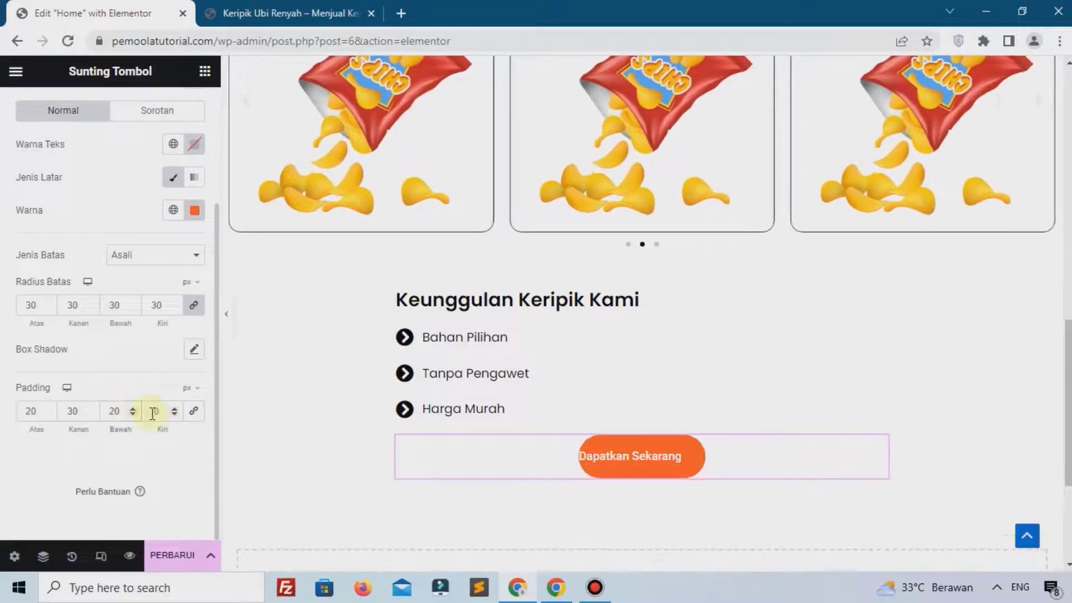
{"action": "left_click", "coordinate": [153, 411]}
{"action": "type", "text": "3"}
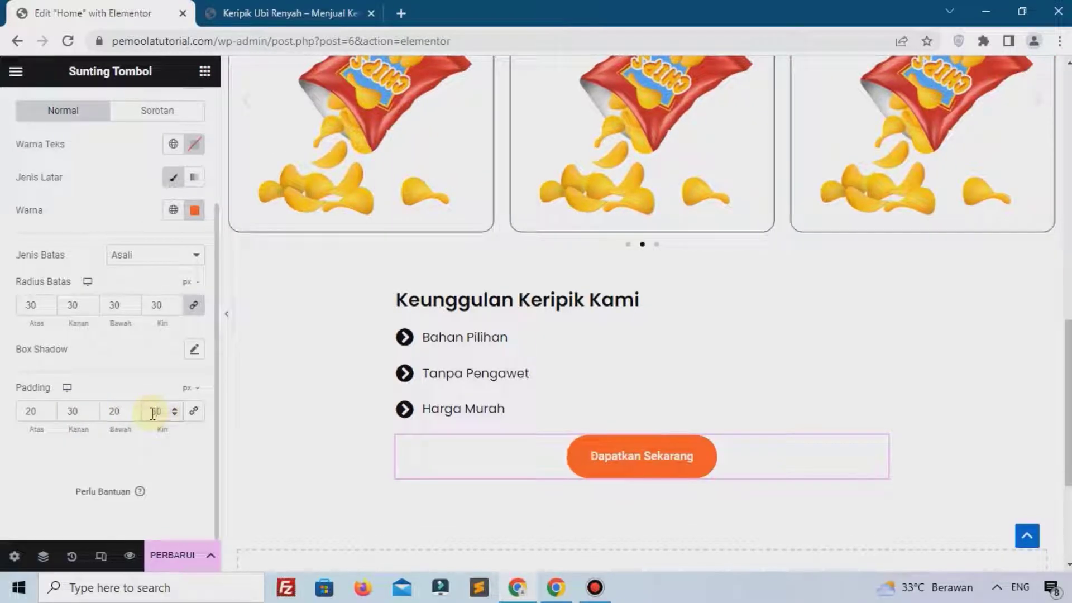
Change the "Dapatkan Sekarang" button's font family to Poppins and update the page
{"action": "scroll", "coordinate": [134, 251], "scroll_direction": "up", "scroll_amount": 3}
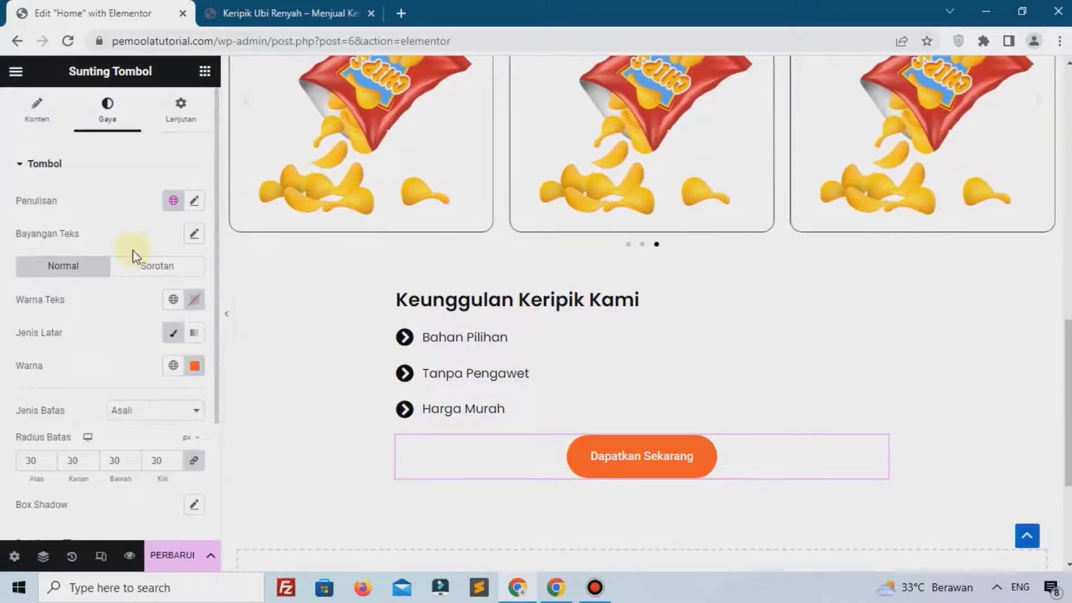
{"action": "left_click", "coordinate": [196, 202]}
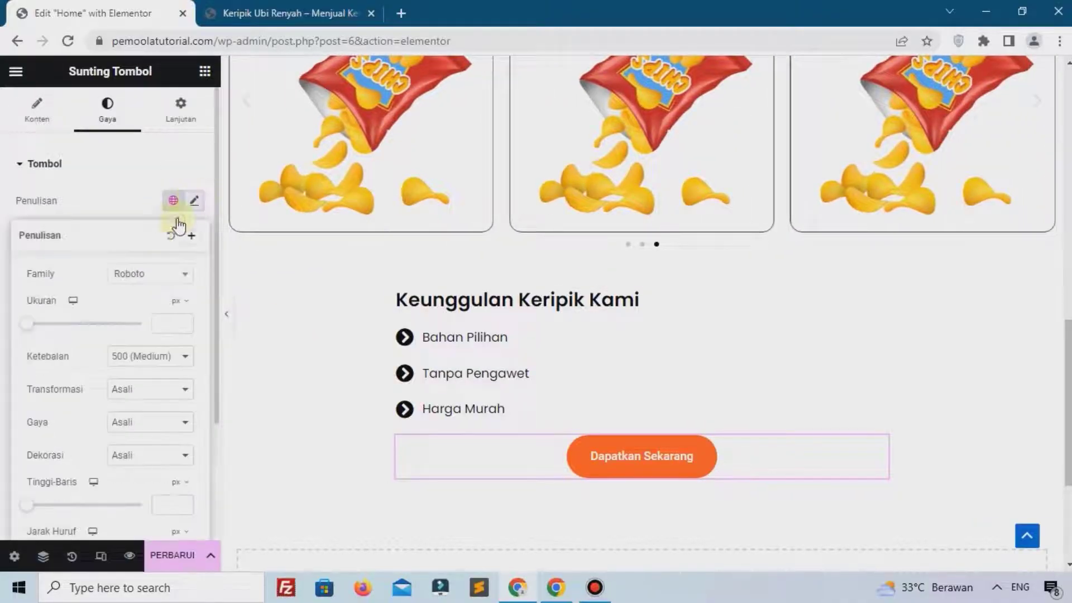
{"action": "left_click", "coordinate": [146, 275]}
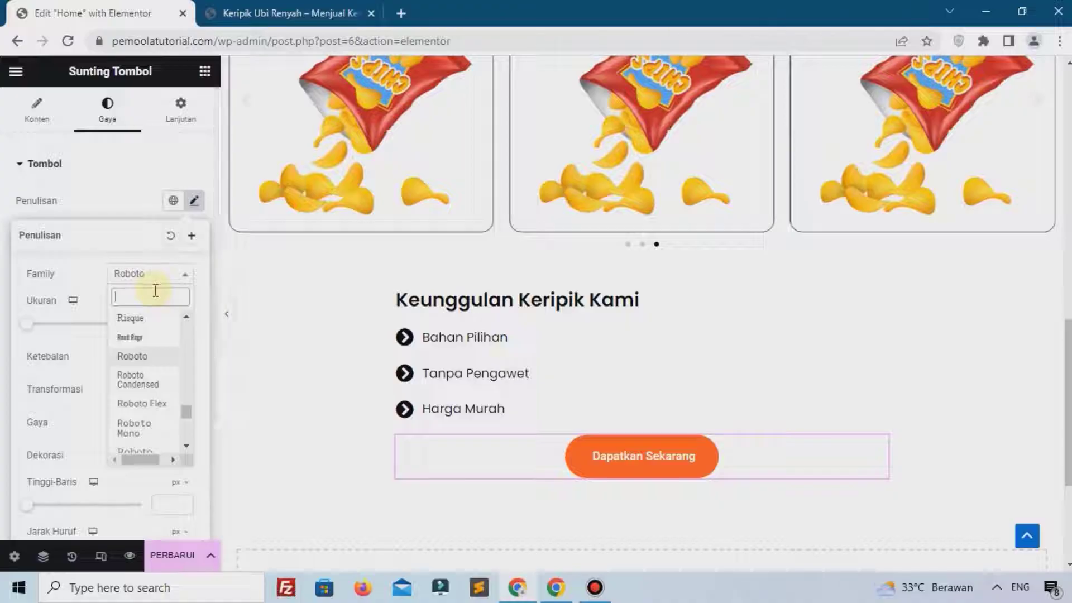
{"action": "type", "text": "pop"}
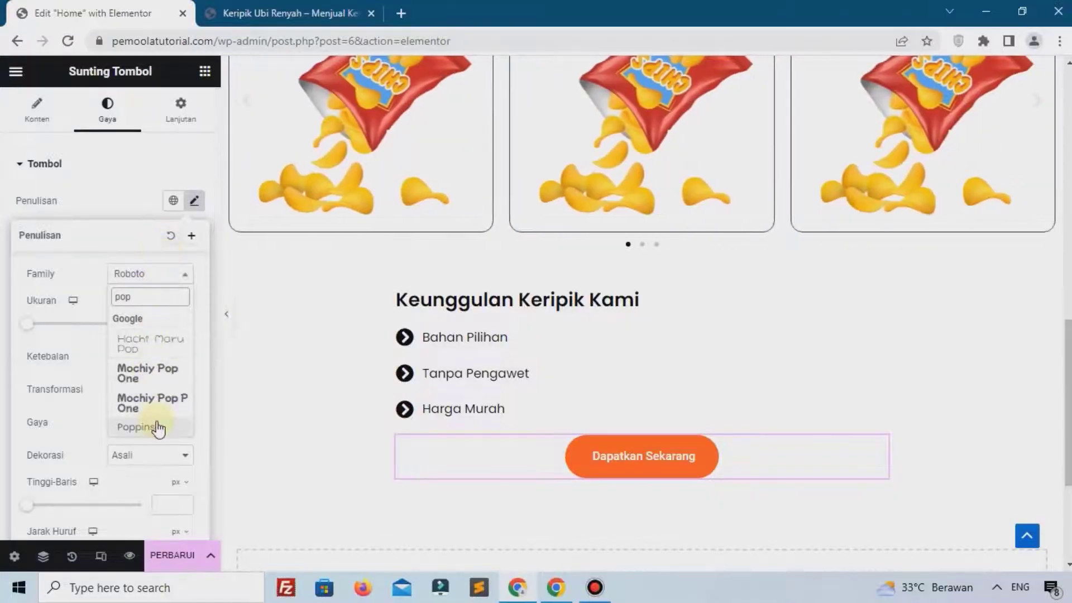
{"action": "left_click", "coordinate": [154, 427]}
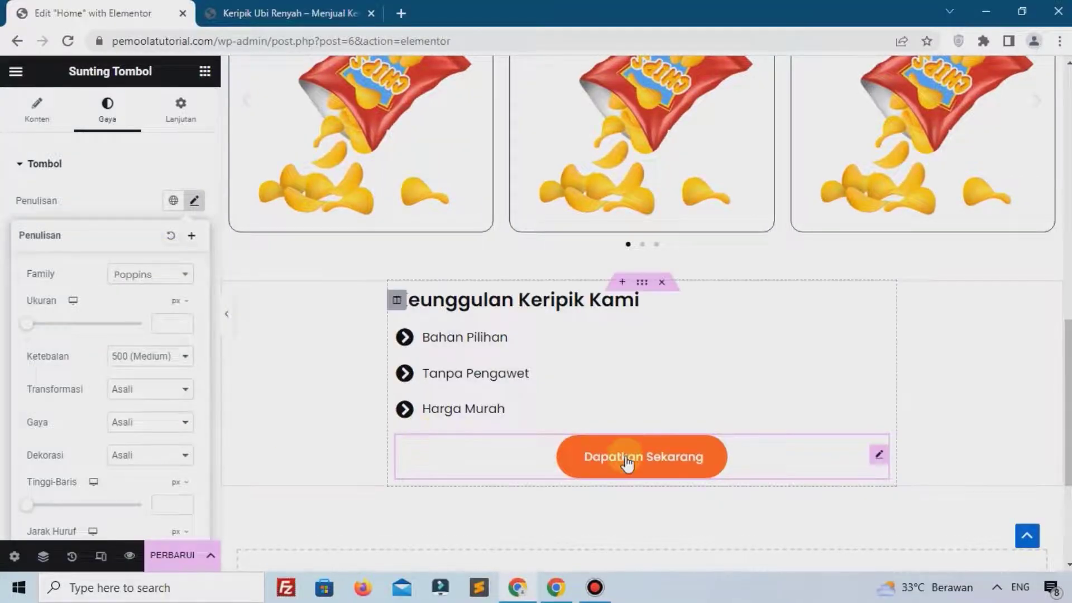
{"action": "left_click", "coordinate": [171, 554]}
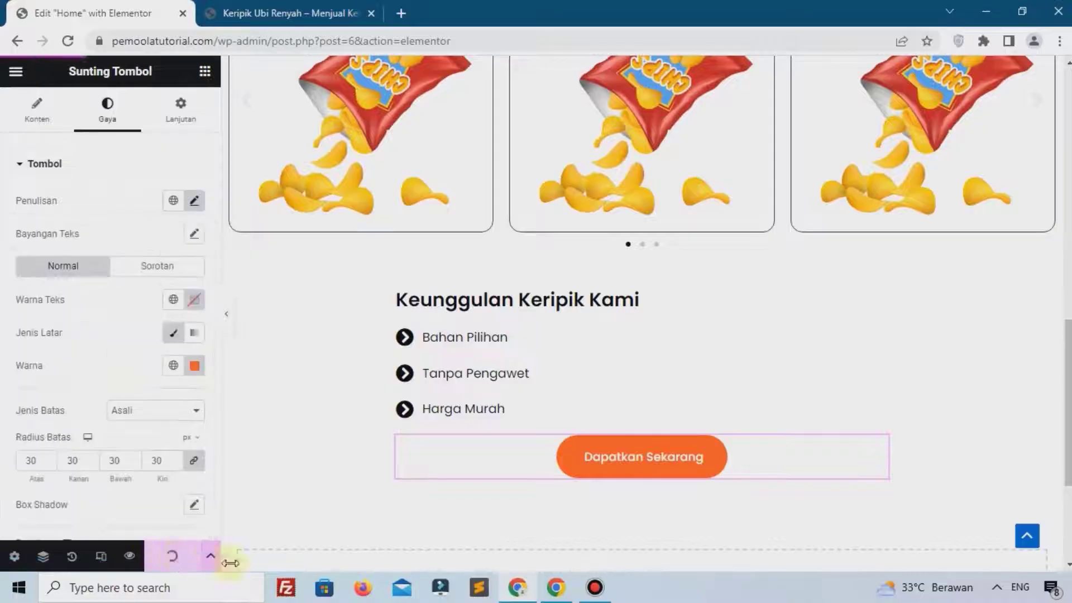
Reload the live home page and examine the "Keunggulan Keripik Kami" section with its button
{"action": "left_click", "coordinate": [225, 12]}
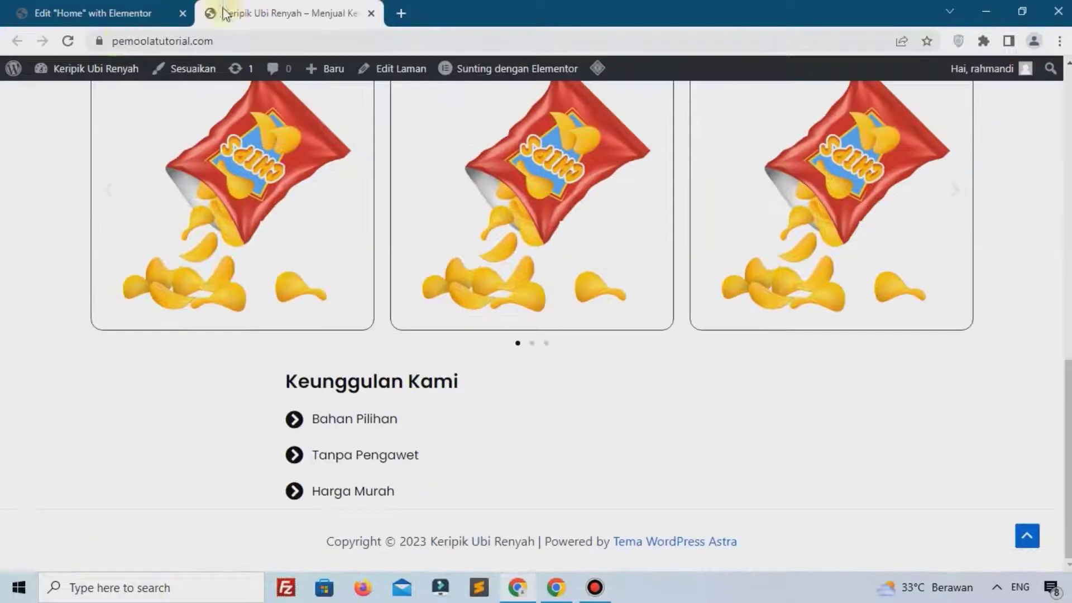
{"action": "left_click", "coordinate": [69, 43]}
{"action": "scroll", "coordinate": [294, 270], "scroll_direction": "down", "scroll_amount": 15}
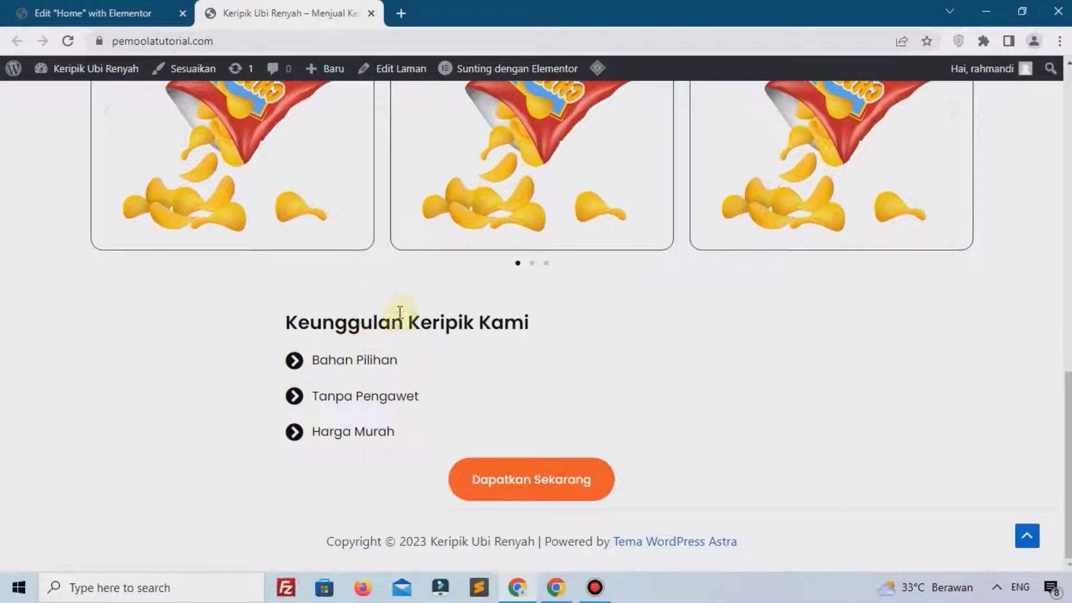
{"action": "left_click_drag", "start_coordinate": [322, 322], "coordinate": [451, 410]}
{"action": "left_click", "coordinate": [451, 411]}
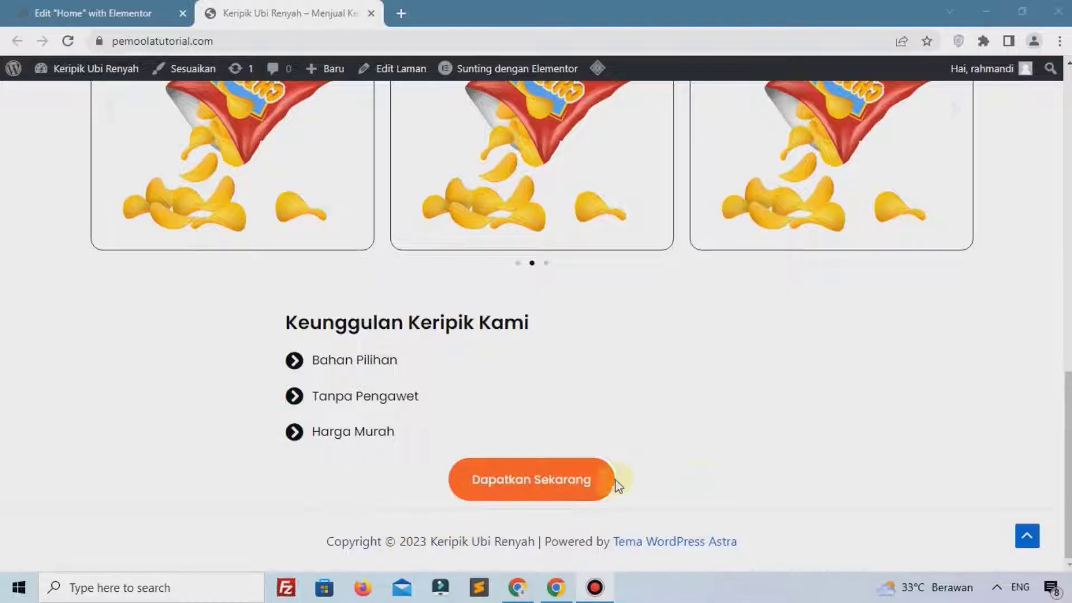
{"action": "scroll", "coordinate": [789, 437], "scroll_direction": "up", "scroll_amount": 5}
{"action": "scroll", "coordinate": [789, 437], "scroll_direction": "down", "scroll_amount": 5}
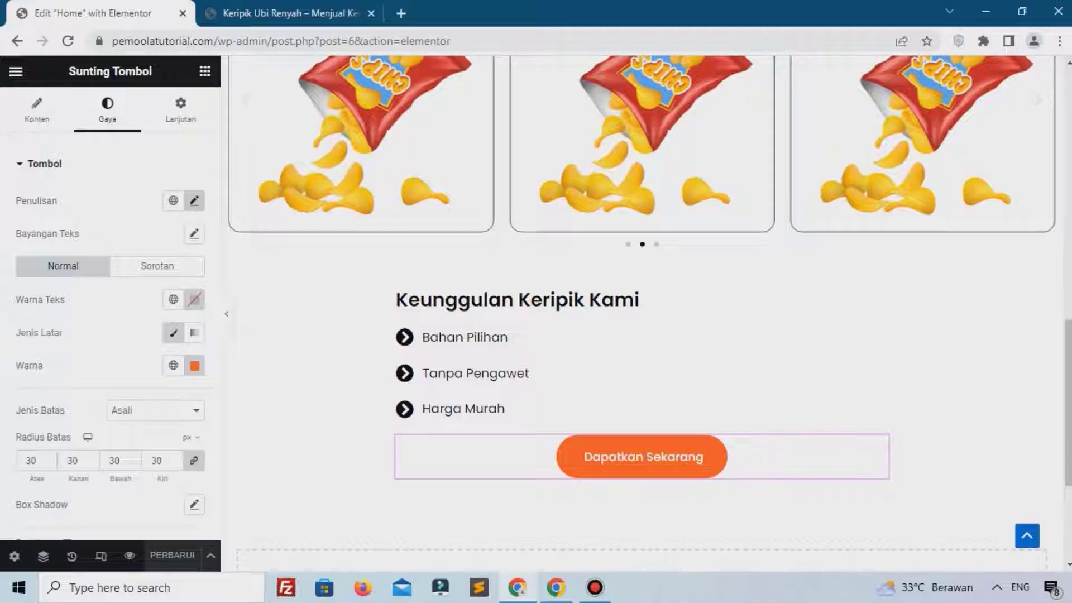
Add a new single-column section below the "Dapatkan Sekarang" button
{"action": "scroll", "coordinate": [705, 343], "scroll_direction": "down", "scroll_amount": 4}
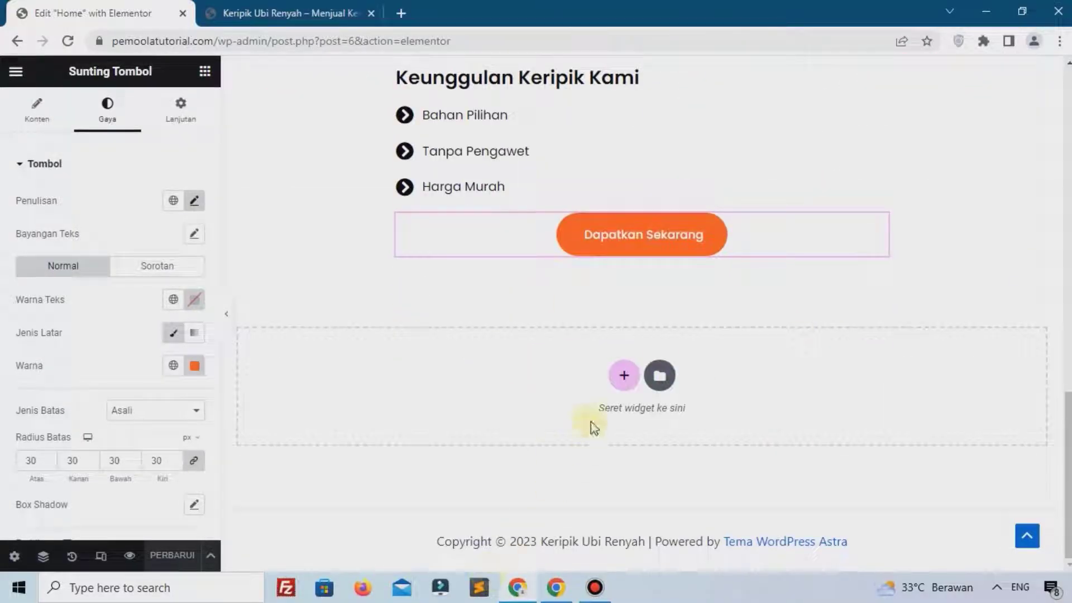
{"action": "left_click", "coordinate": [620, 378]}
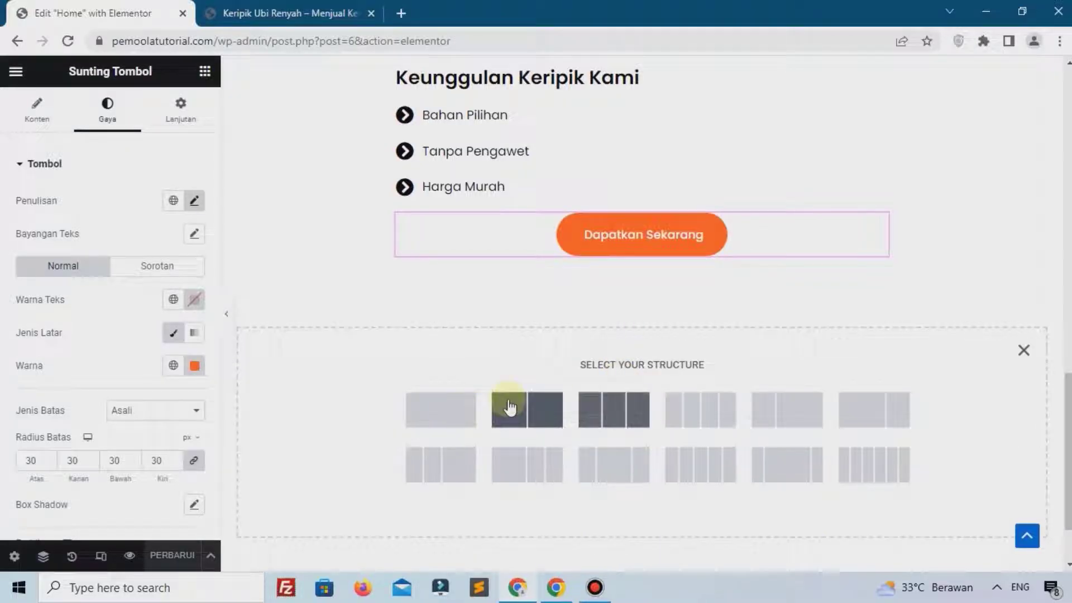
{"action": "left_click", "coordinate": [472, 410]}
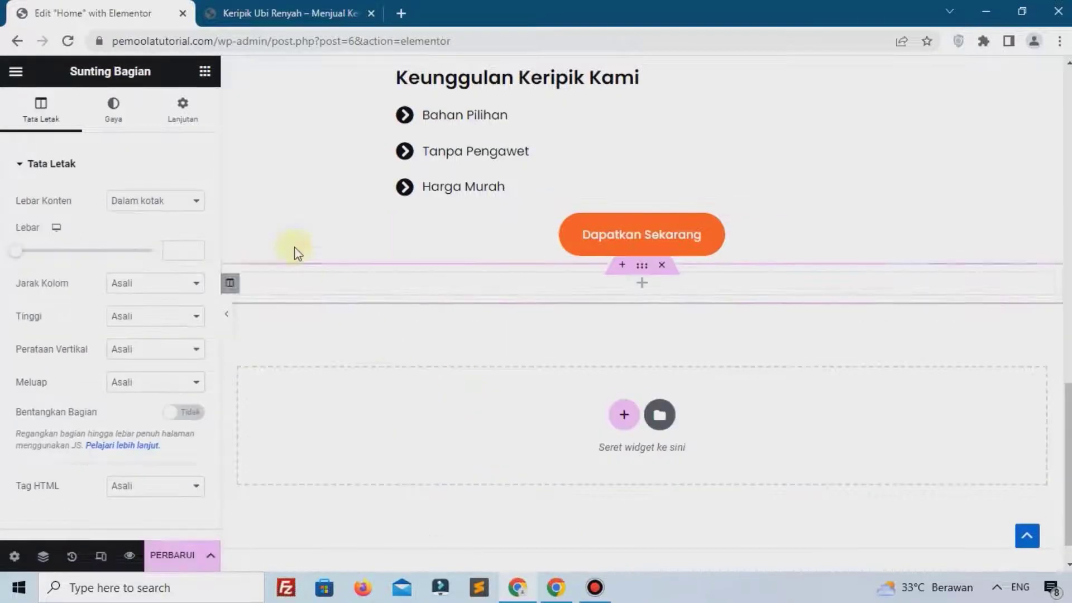
Switch the new section's margin unit to percent, unlink the values and set the top margin to 7%
{"action": "left_click", "coordinate": [192, 124]}
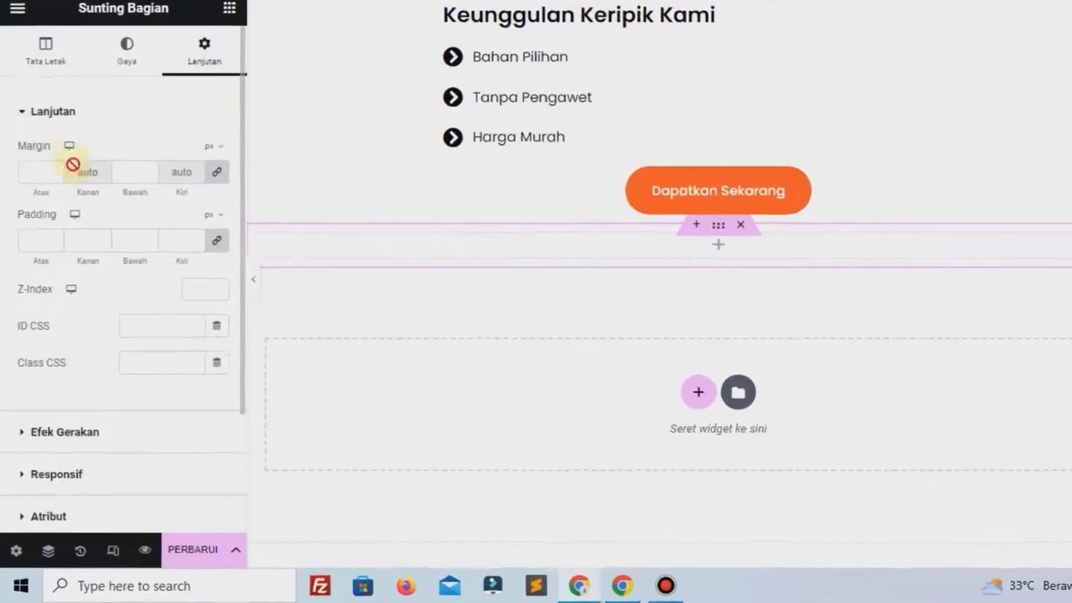
{"action": "left_click", "coordinate": [249, 72]}
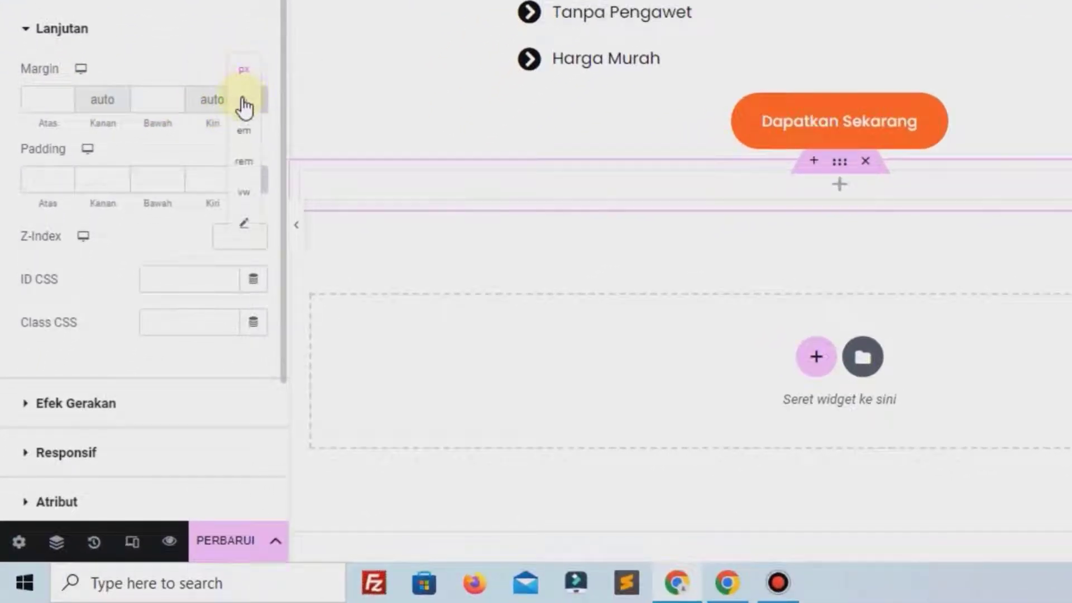
{"action": "left_click", "coordinate": [244, 107]}
{"action": "left_click", "coordinate": [244, 105]}
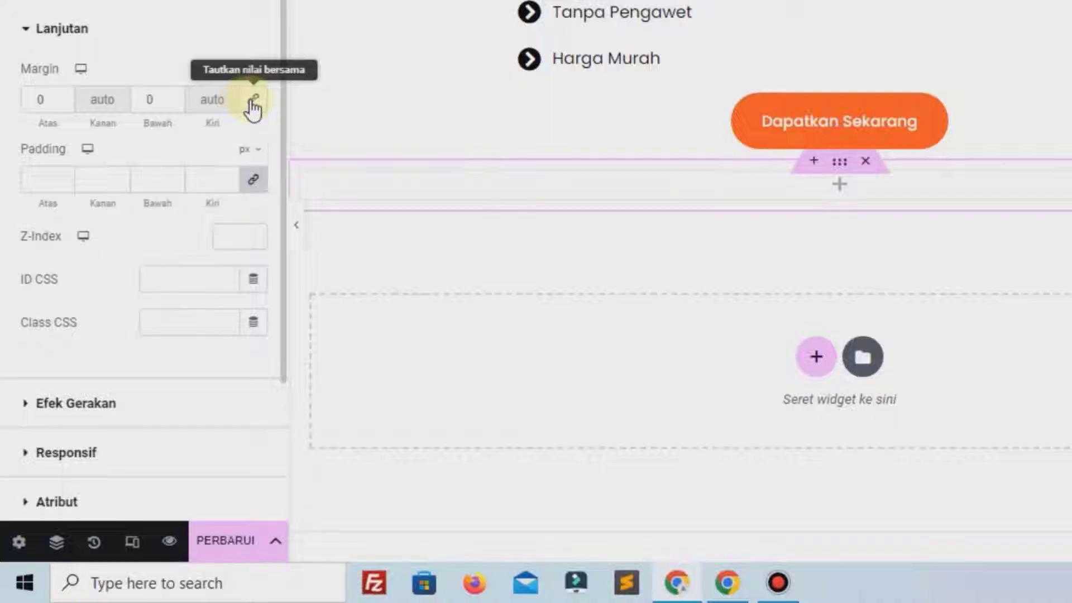
{"action": "left_click", "coordinate": [67, 93]}
{"action": "left_click", "coordinate": [67, 93]}
{"action": "left_click", "coordinate": [67, 92]}
{"action": "left_click", "coordinate": [67, 92]}
{"action": "left_click", "coordinate": [67, 92]}
{"action": "left_click", "coordinate": [67, 93]}
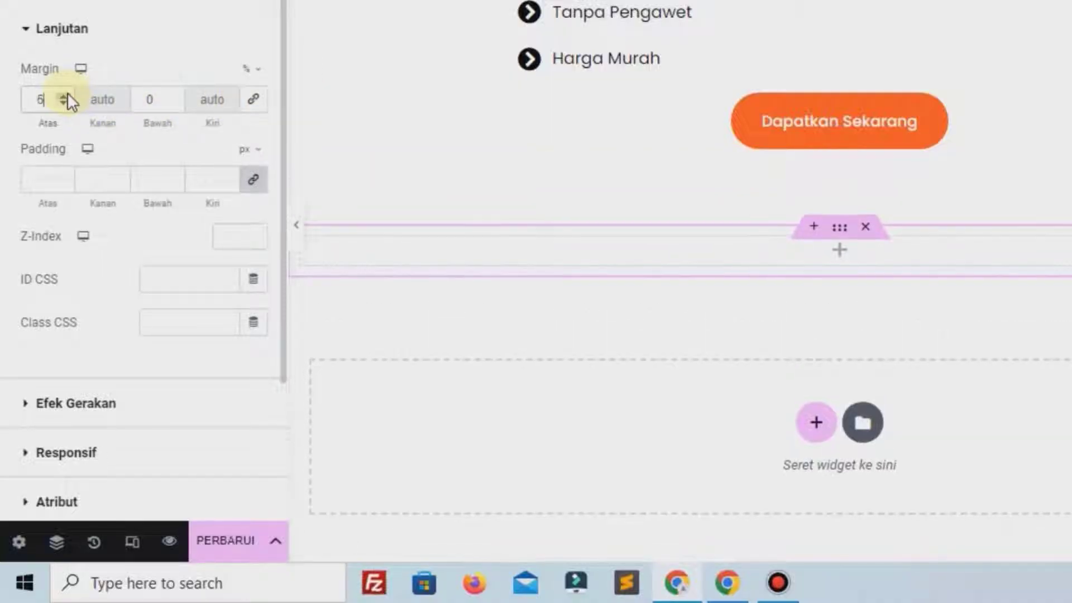
{"action": "left_click", "coordinate": [67, 96]}
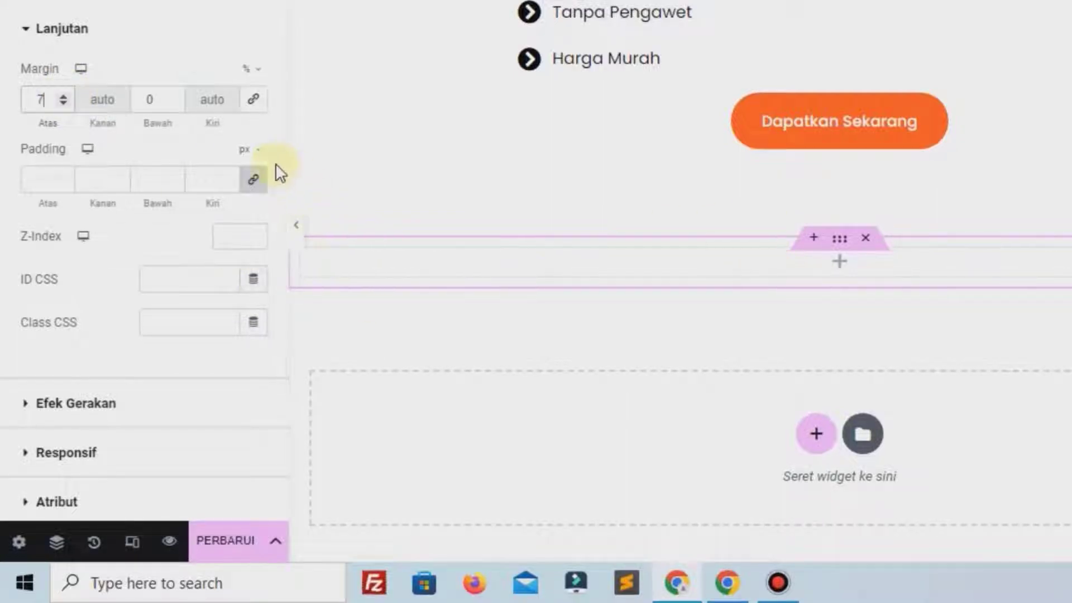
Switch the new section's padding unit to percent, unlink the values and set top and bottom padding to 5%
{"action": "left_click", "coordinate": [254, 157]}
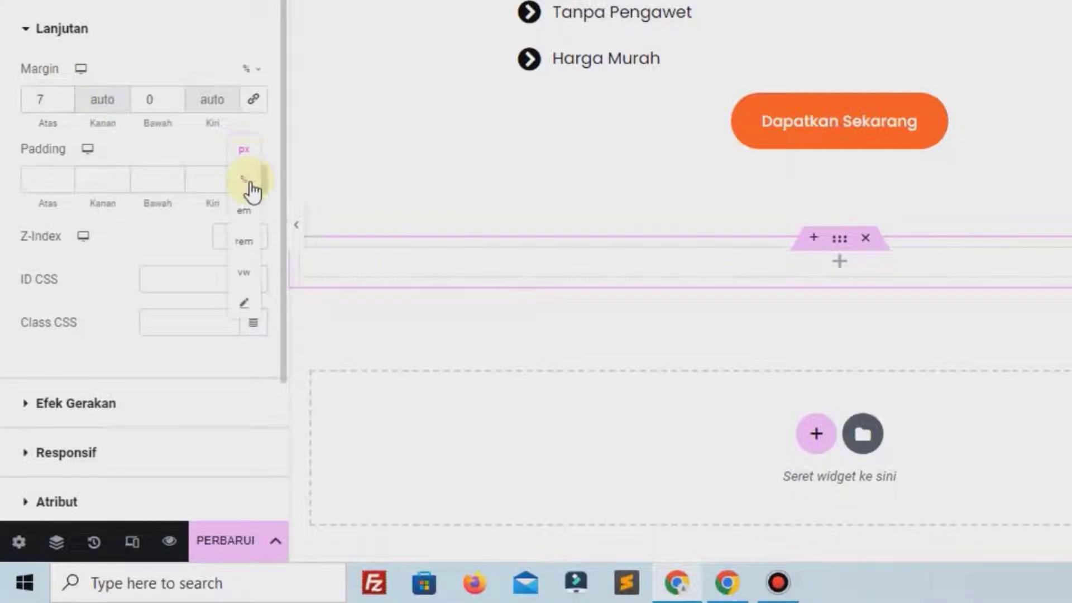
{"action": "left_click", "coordinate": [250, 184]}
{"action": "left_click", "coordinate": [252, 184]}
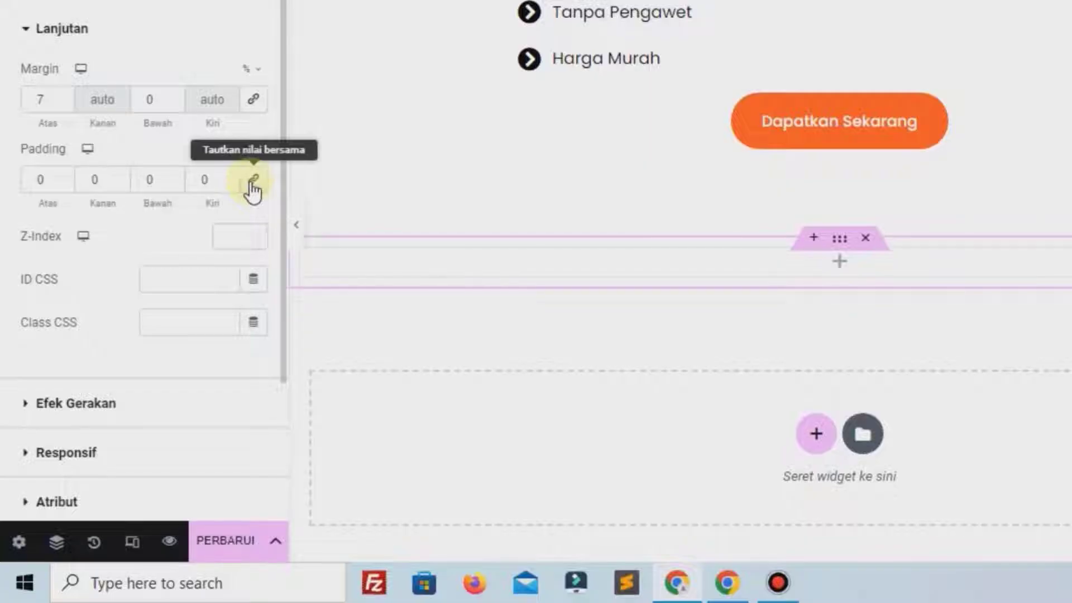
{"action": "left_click", "coordinate": [65, 178]}
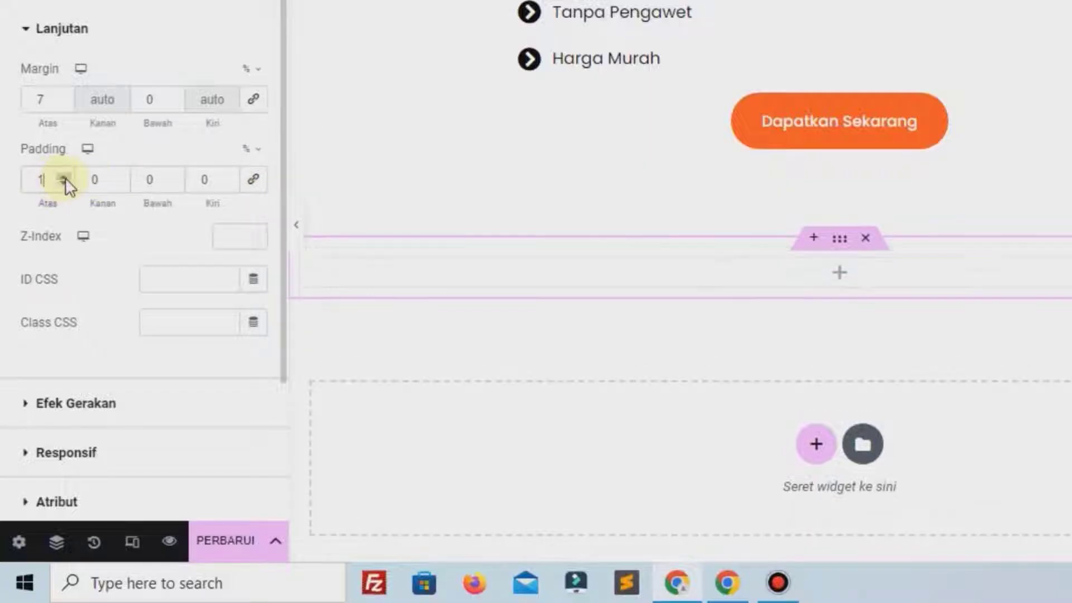
{"action": "left_click", "coordinate": [66, 177]}
{"action": "left_click", "coordinate": [65, 177]}
{"action": "left_click", "coordinate": [65, 177]}
{"action": "left_click", "coordinate": [65, 177]}
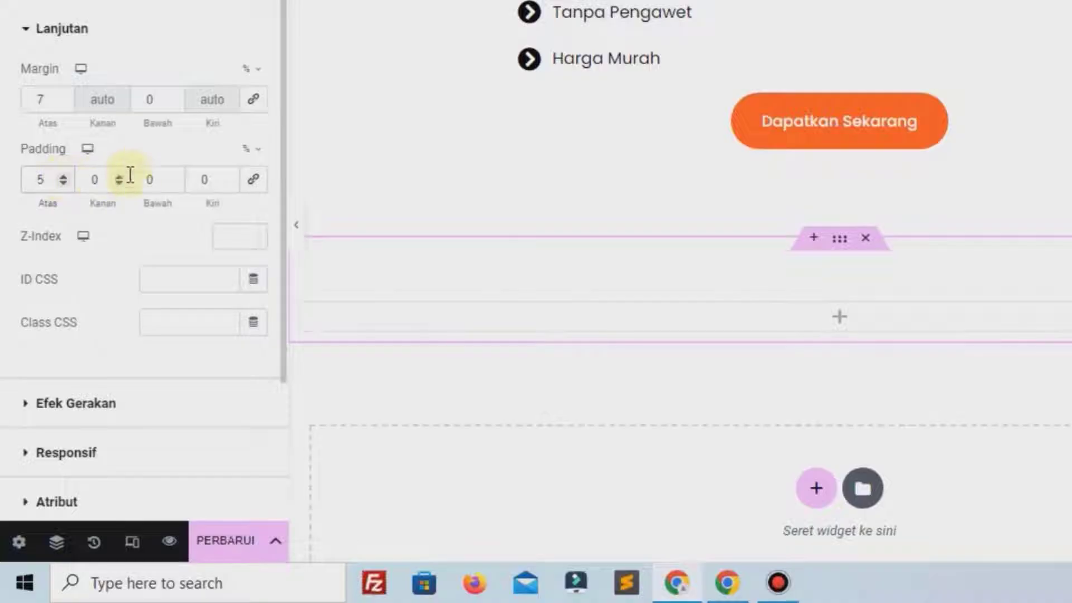
{"action": "left_click", "coordinate": [173, 176]}
{"action": "left_click", "coordinate": [173, 176]}
{"action": "left_click", "coordinate": [173, 176]}
{"action": "left_click", "coordinate": [173, 176]}
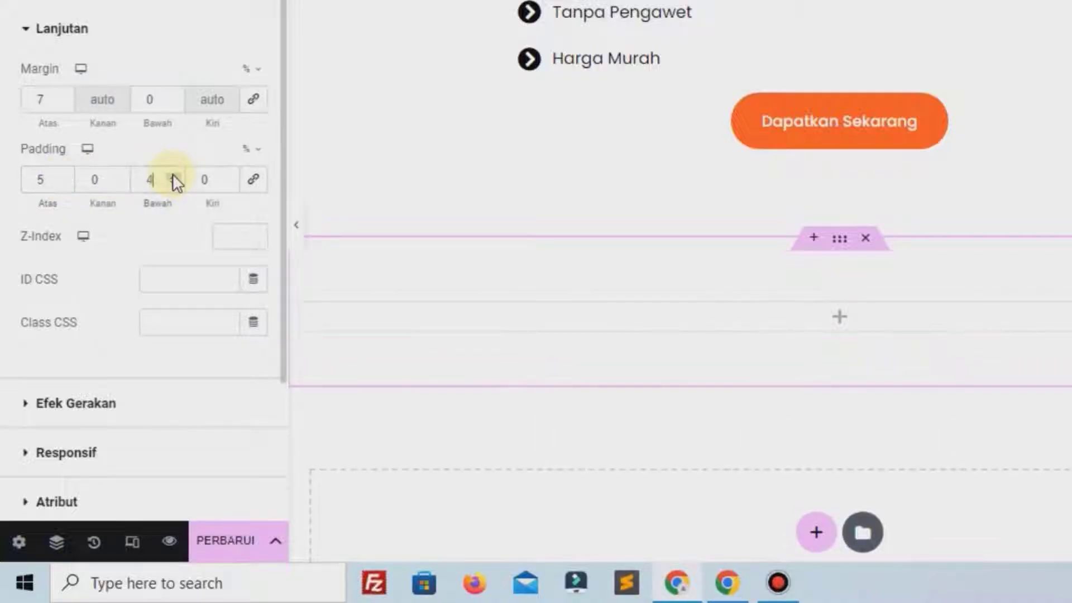
{"action": "left_click", "coordinate": [173, 176]}
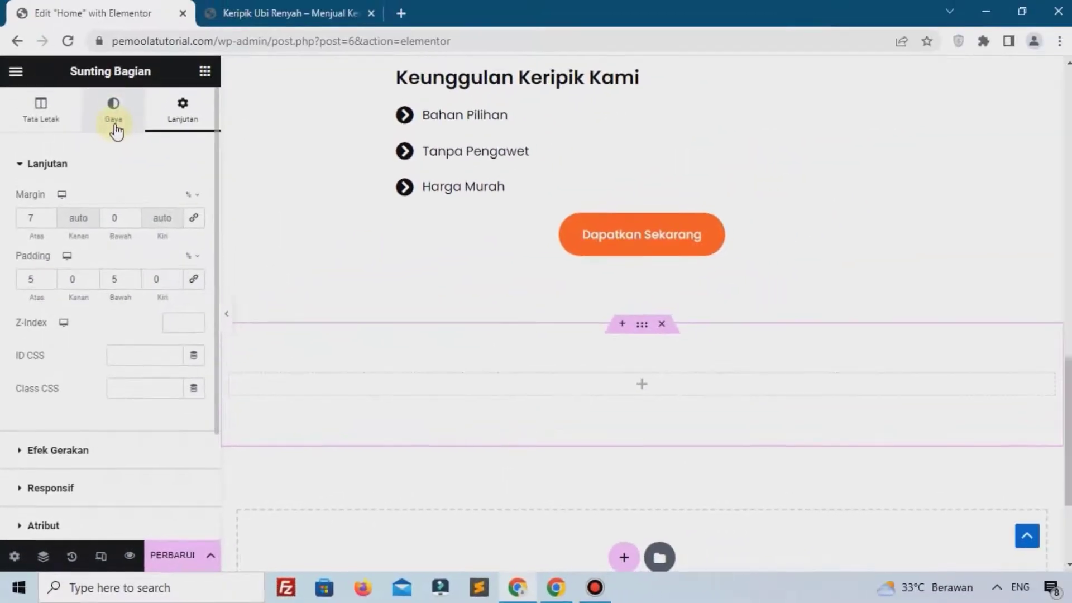
Give the new empty section a classic background with the orange color #F8541C
{"action": "left_click", "coordinate": [115, 129]}
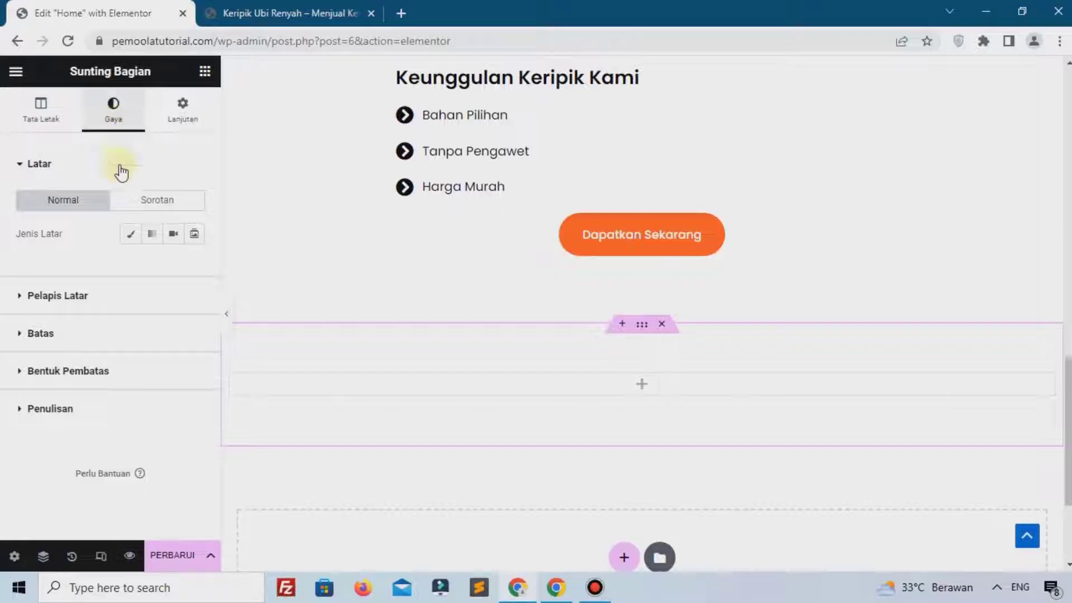
{"action": "left_click", "coordinate": [132, 237]}
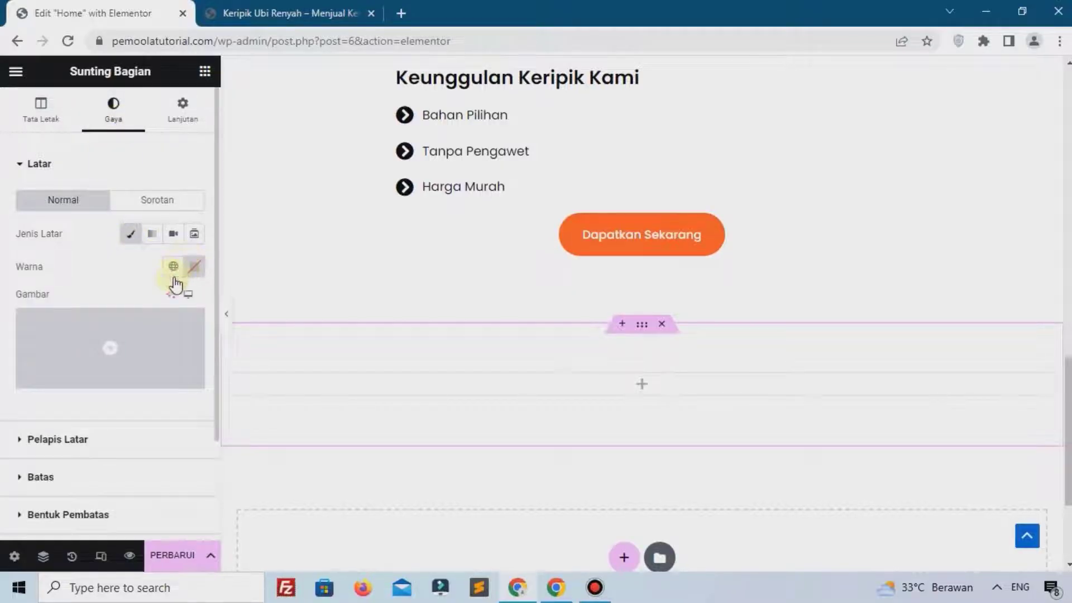
{"action": "left_click", "coordinate": [194, 266]}
{"action": "type", "text": "#F8541C"}
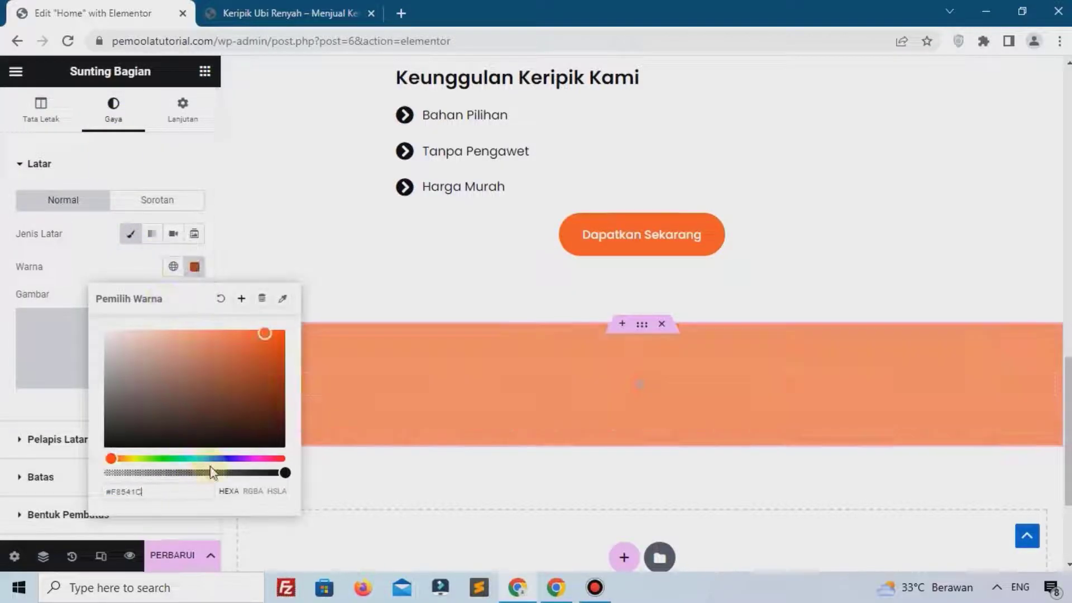
{"action": "left_click", "coordinate": [84, 267]}
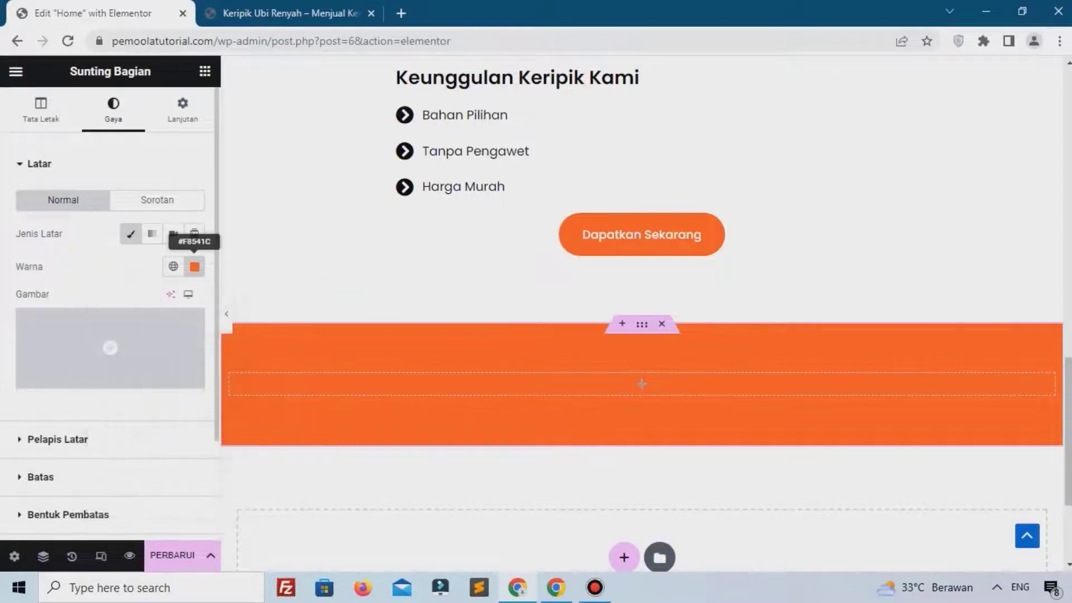
Copy the "Memperkenalkan !" heading and paste it into the empty column of the new orange section
{"action": "scroll", "coordinate": [614, 308], "scroll_direction": "up", "scroll_amount": 6}
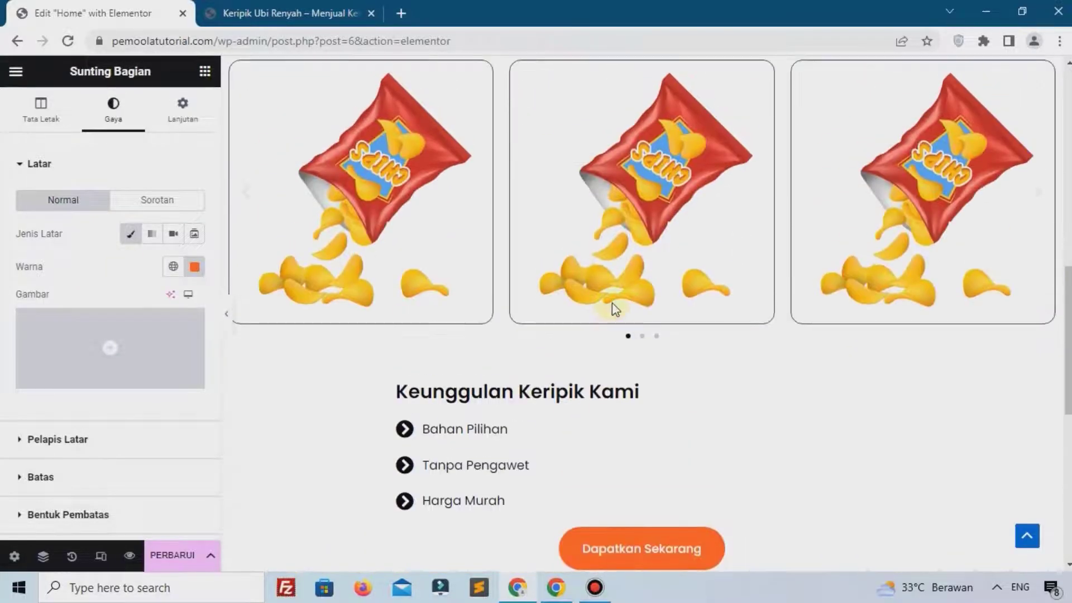
{"action": "scroll", "coordinate": [613, 308], "scroll_direction": "up", "scroll_amount": 5}
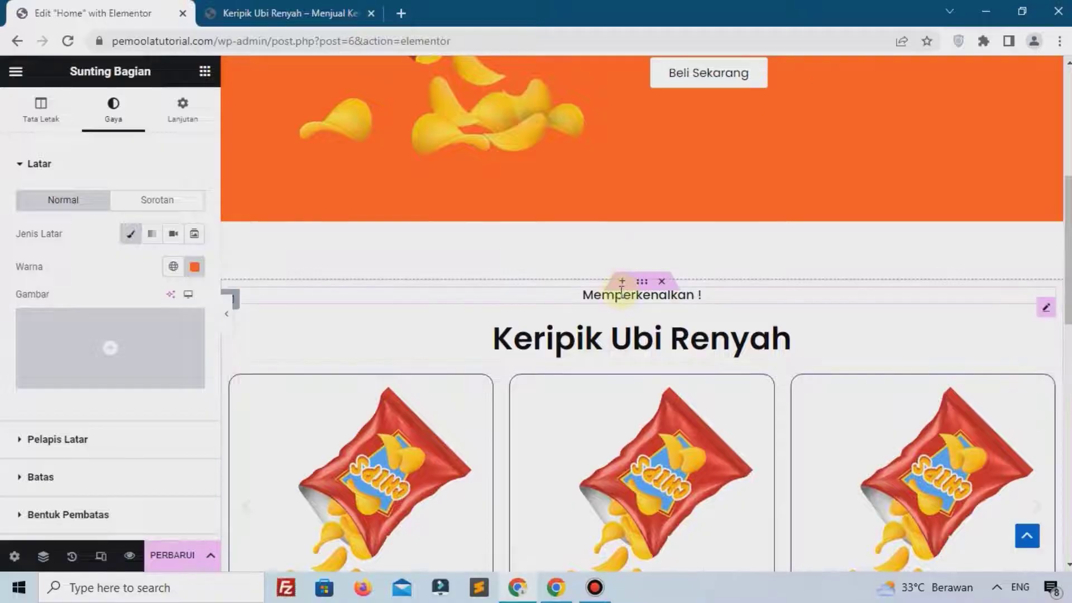
{"action": "left_click", "coordinate": [620, 290]}
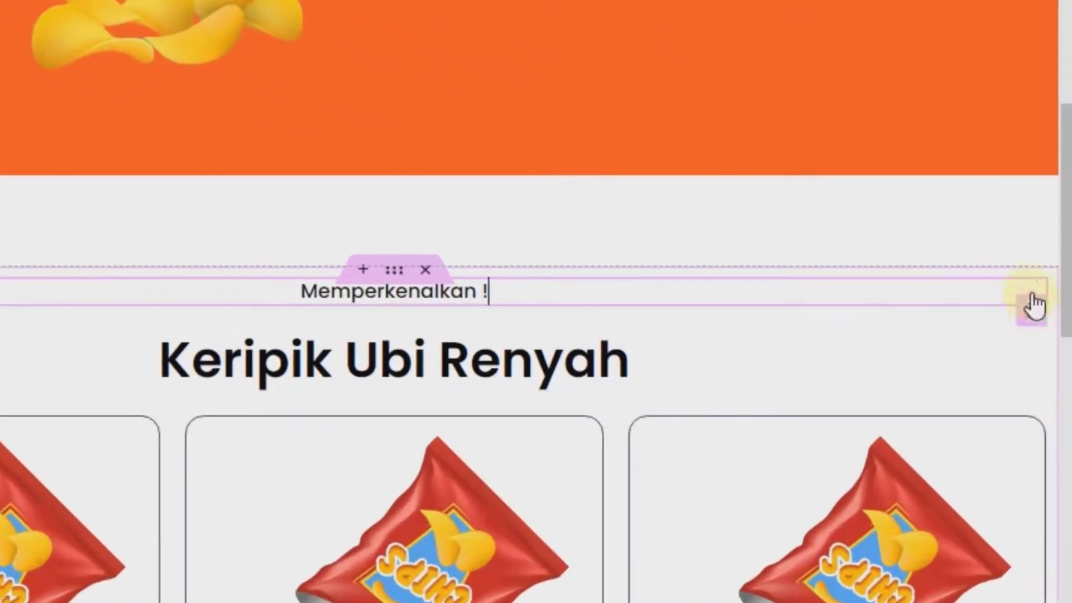
{"action": "right_click", "coordinate": [1033, 321]}
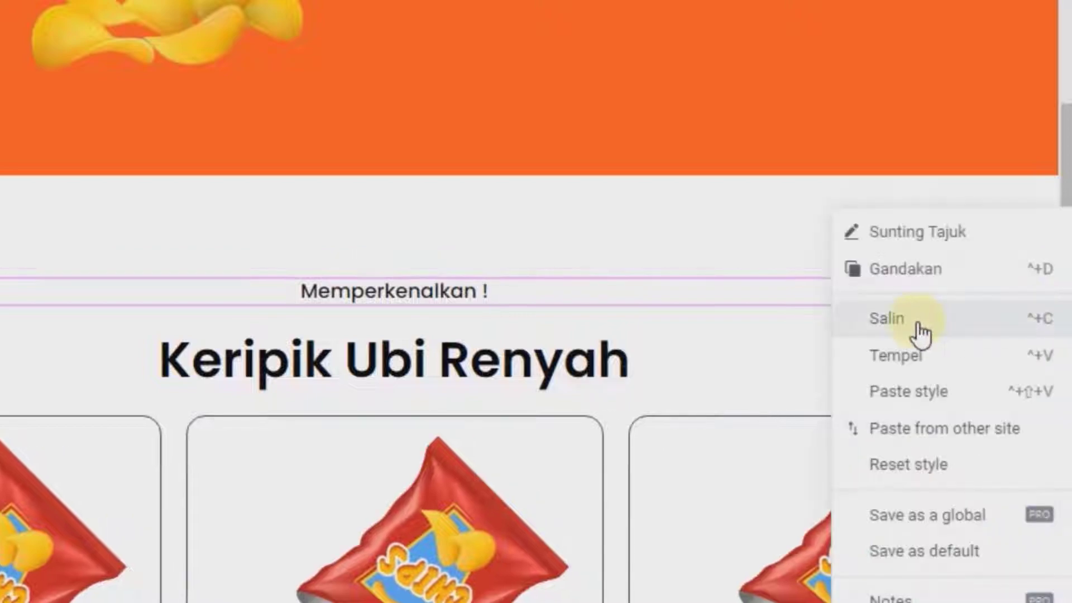
{"action": "left_click", "coordinate": [923, 319]}
{"action": "scroll", "coordinate": [443, 382], "scroll_direction": "down", "scroll_amount": 5}
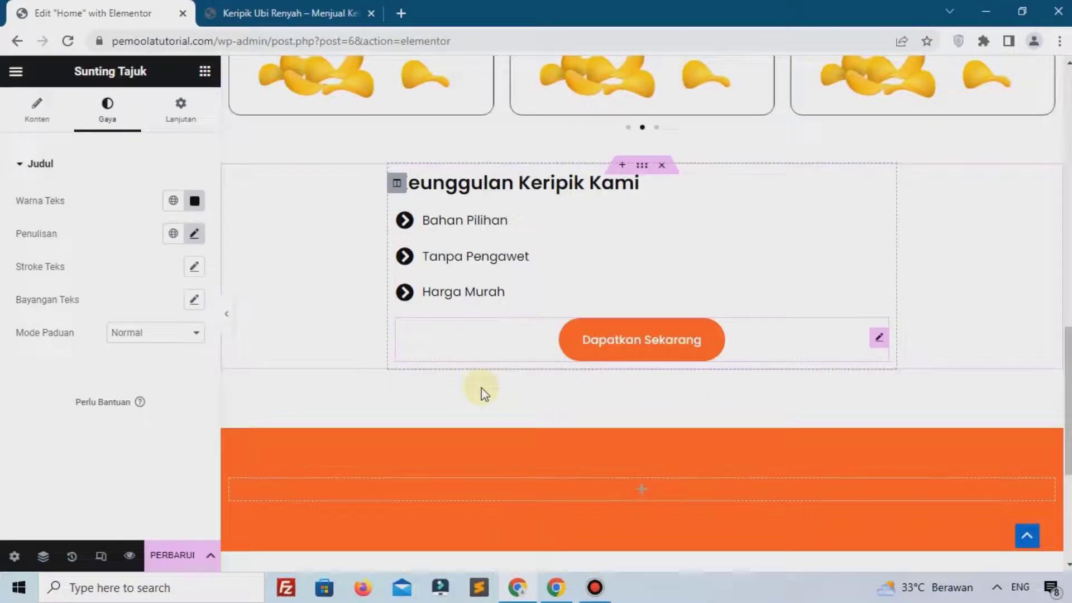
{"action": "scroll", "coordinate": [484, 393], "scroll_direction": "down", "scroll_amount": 3}
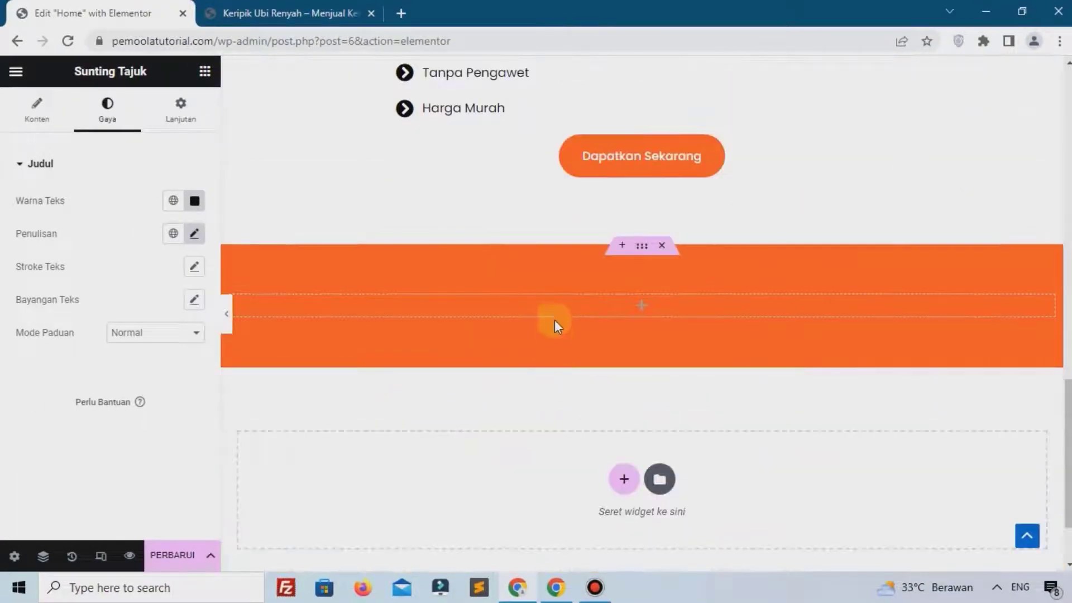
{"action": "right_click", "coordinate": [588, 316]}
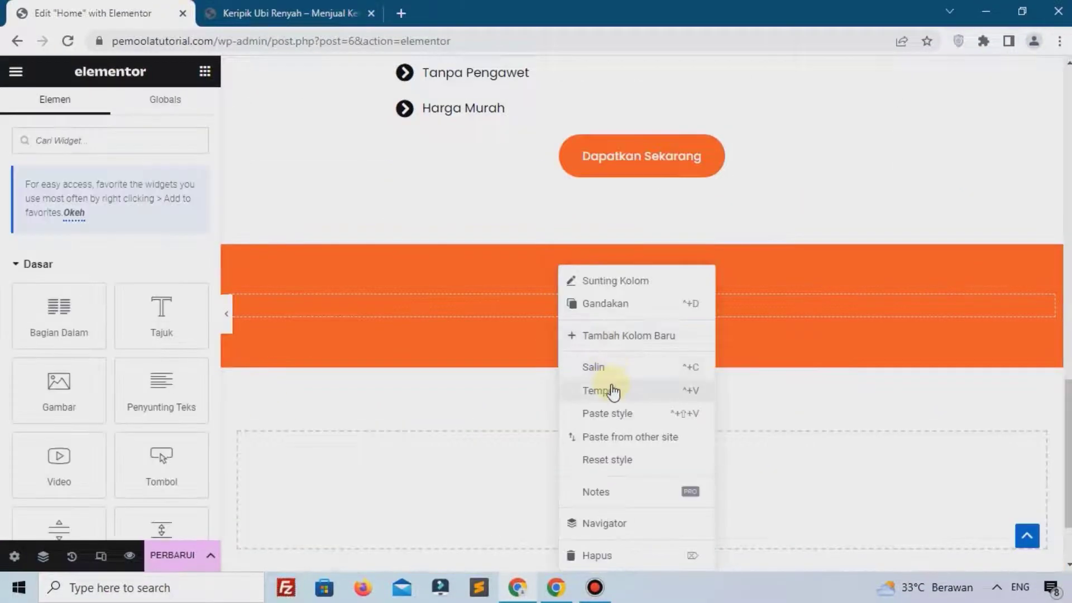
{"action": "left_click", "coordinate": [611, 389]}
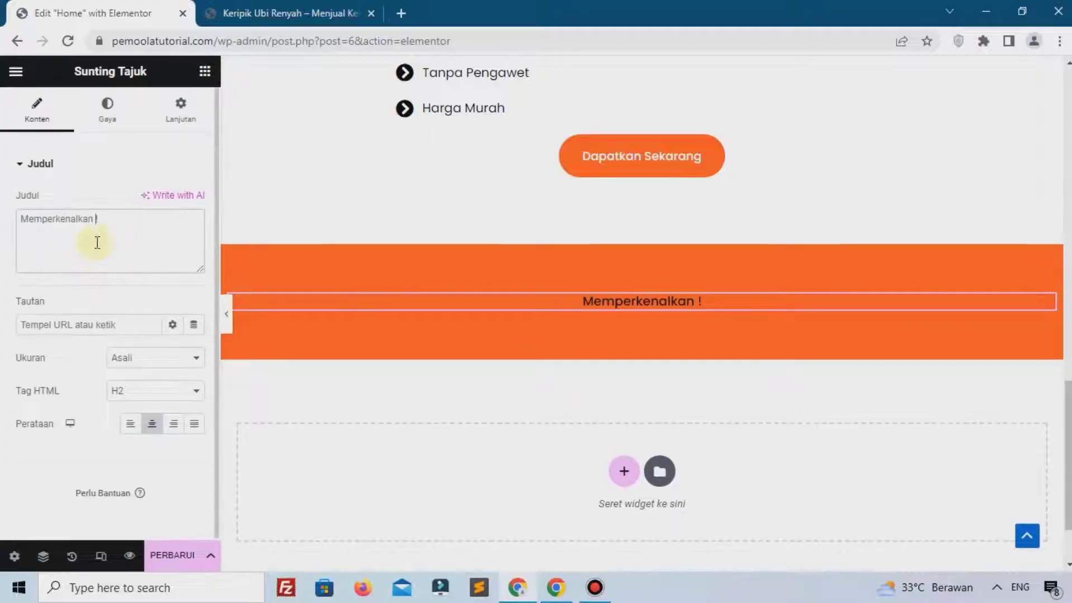
Change the pasted heading's text to "Testimonial" and set its text color to white, #FFFFFF
{"action": "left_click_drag", "start_coordinate": [121, 236], "coordinate": [2, 235]}
{"action": "type", "text": "Testimonial"}
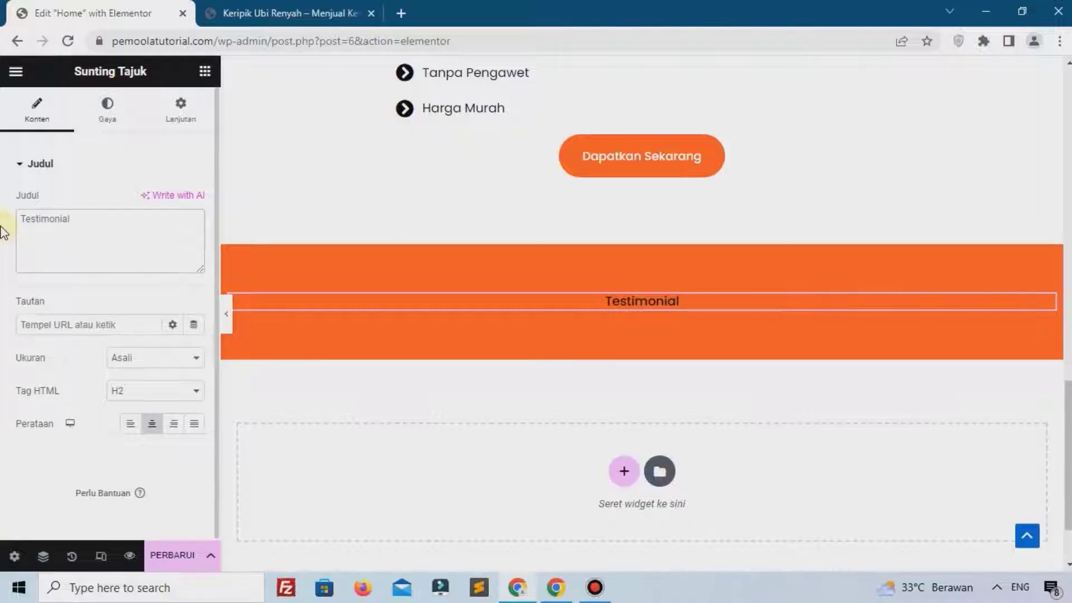
{"action": "left_click", "coordinate": [129, 123]}
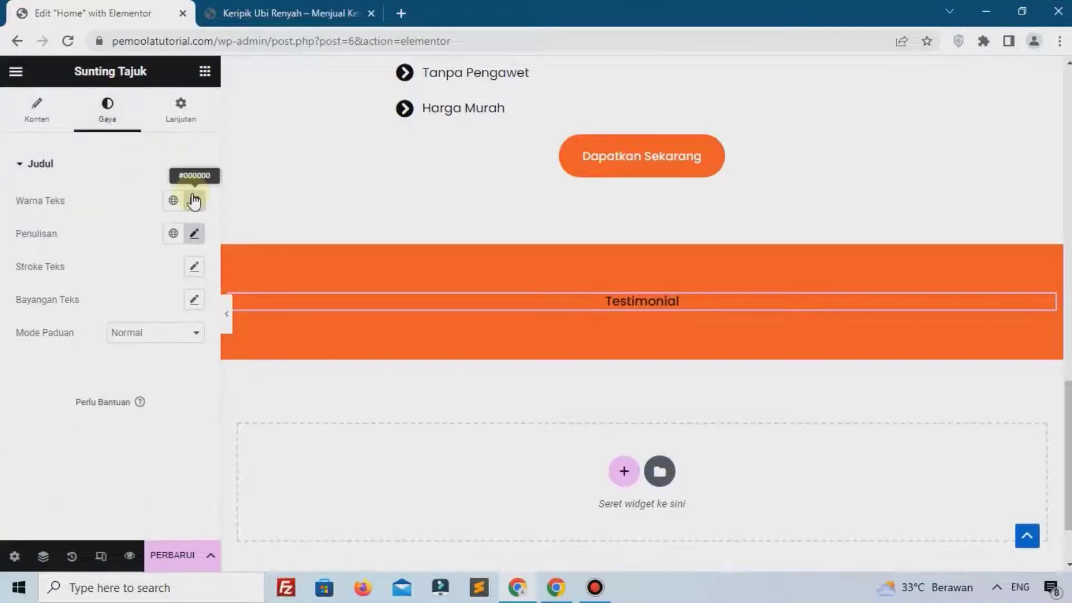
{"action": "left_click", "coordinate": [194, 201]}
{"action": "left_click_drag", "start_coordinate": [163, 294], "coordinate": [54, 234]}
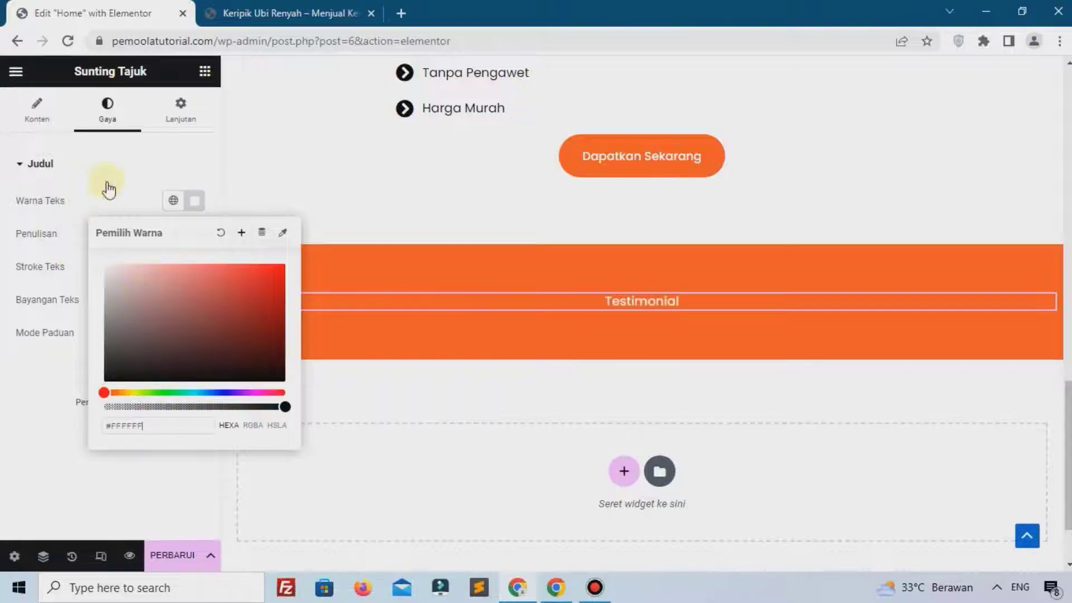
{"action": "left_click", "coordinate": [107, 171]}
Copy the large "Keripik Ubi Renyah" heading above the product carousel and paste it below the "Testimonial" heading
{"action": "scroll", "coordinate": [574, 307], "scroll_direction": "up", "scroll_amount": 5}
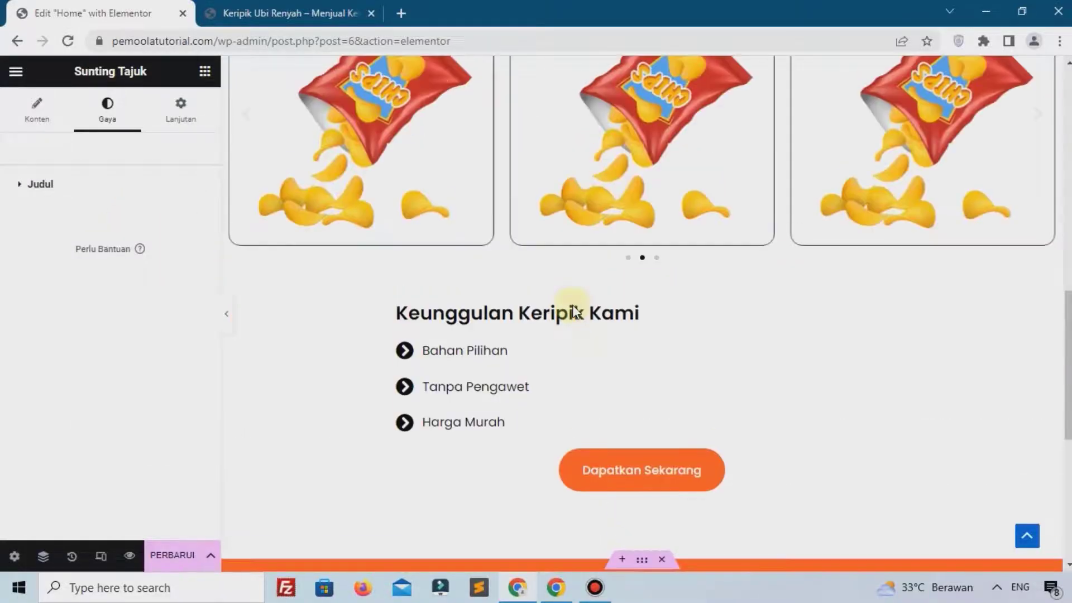
{"action": "scroll", "coordinate": [573, 309], "scroll_direction": "up", "scroll_amount": 7}
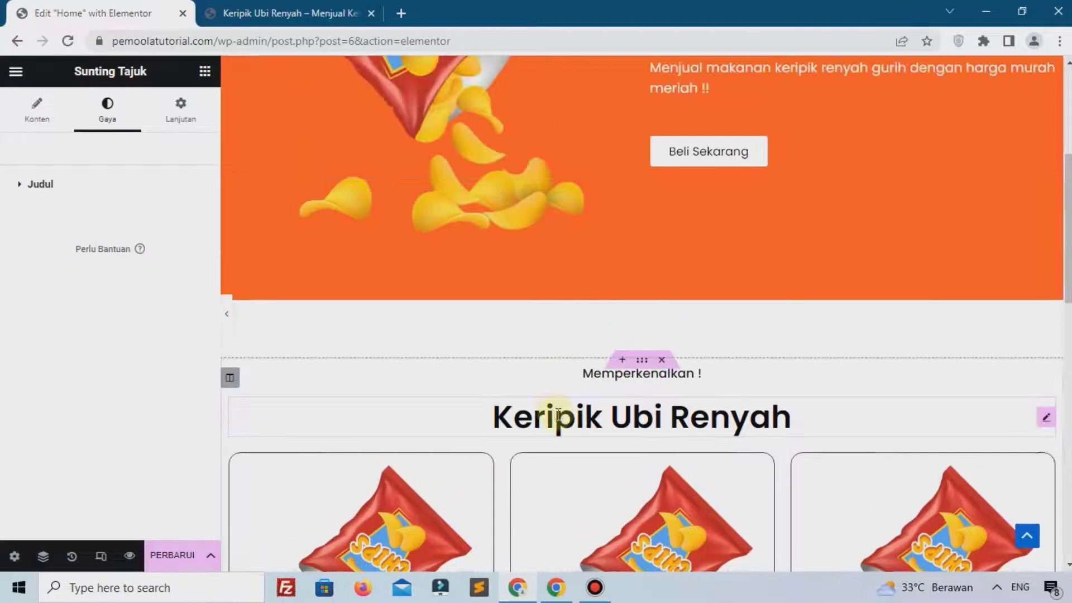
{"action": "right_click", "coordinate": [1041, 422]}
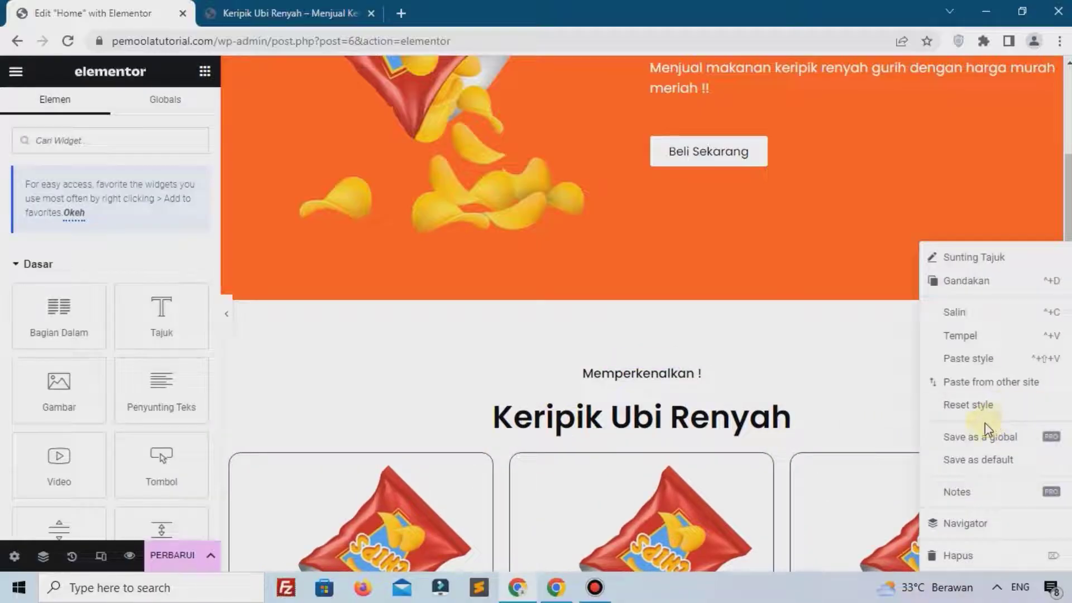
{"action": "left_click", "coordinate": [949, 320]}
{"action": "scroll", "coordinate": [773, 338], "scroll_direction": "down", "scroll_amount": 15}
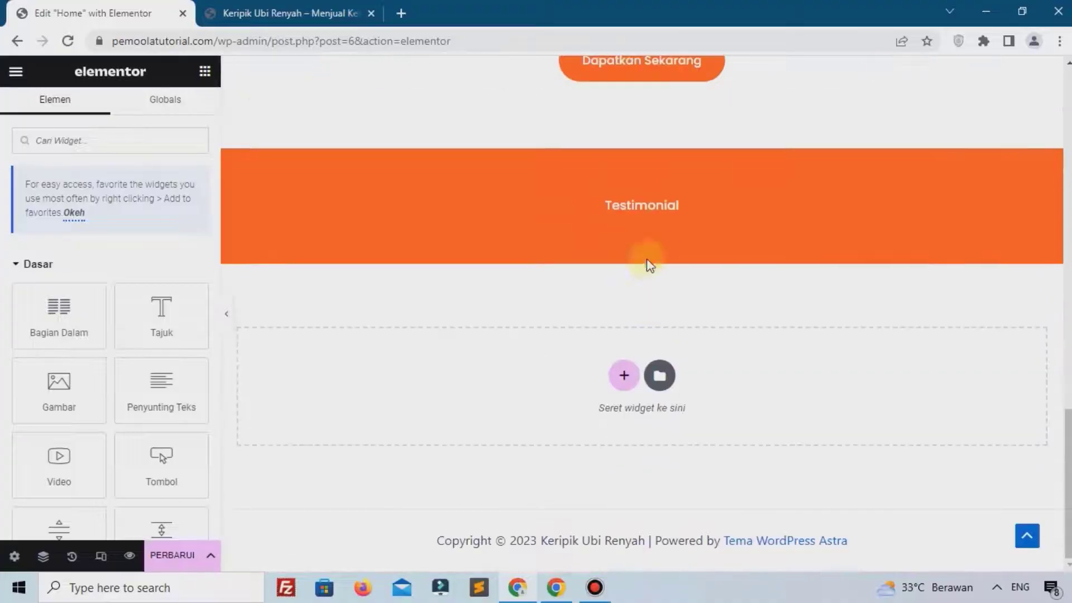
{"action": "right_click", "coordinate": [635, 209]}
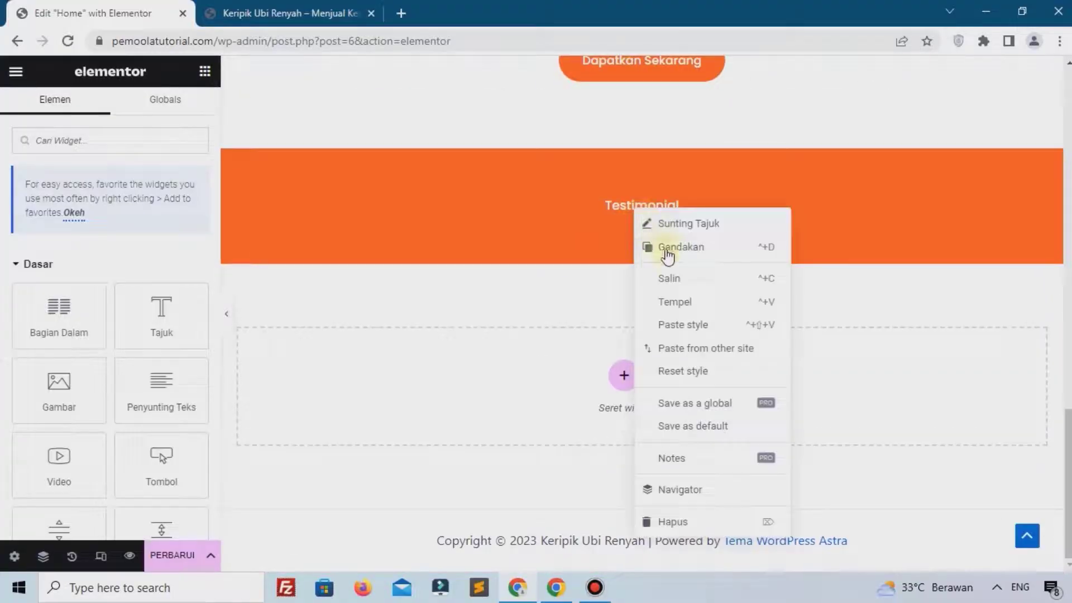
{"action": "left_click", "coordinate": [674, 302]}
Replace the text of the large heading below "Testimonial" with "Simak Kata Mereka"
{"action": "left_click_drag", "start_coordinate": [112, 228], "coordinate": [4, 234]}
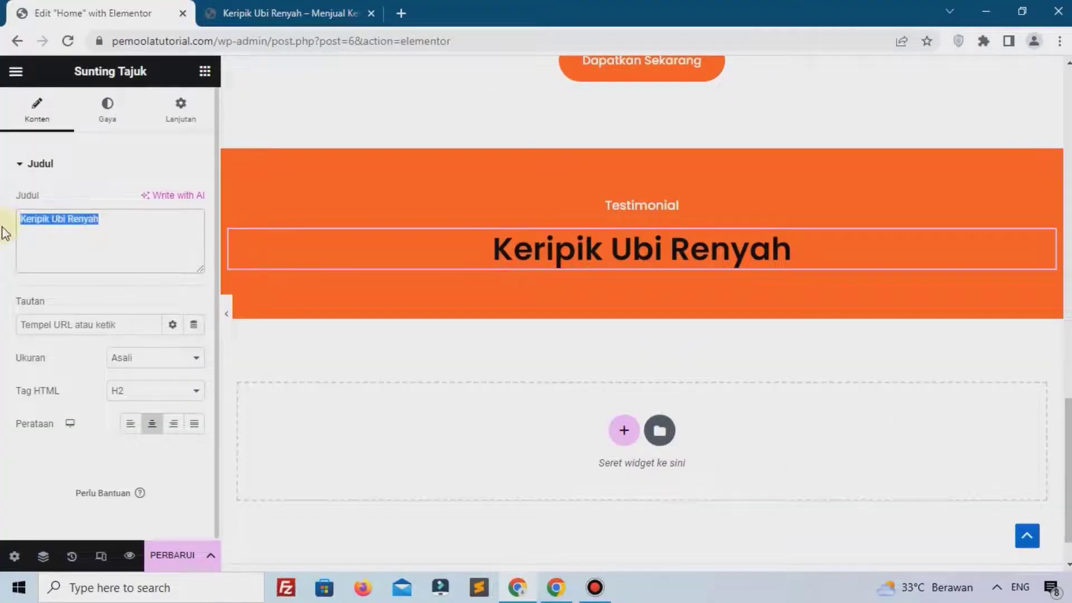
{"action": "type", "text": "Kata Mee"}
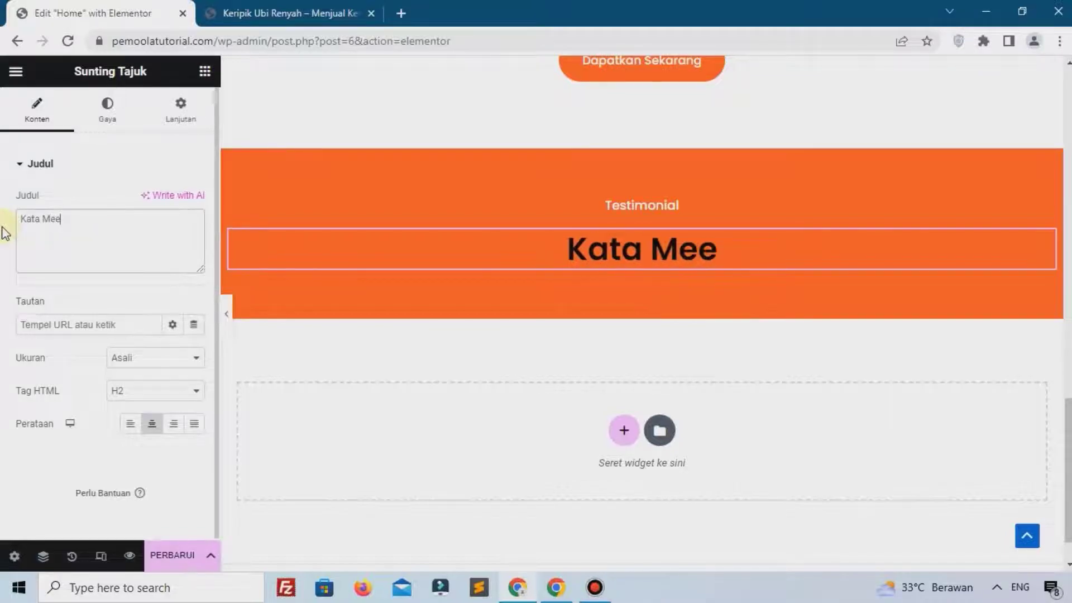
{"action": "key", "text": "BackSpace"}
{"action": "key", "text": "ctrl+a"}
{"action": "type", "text": "A"}
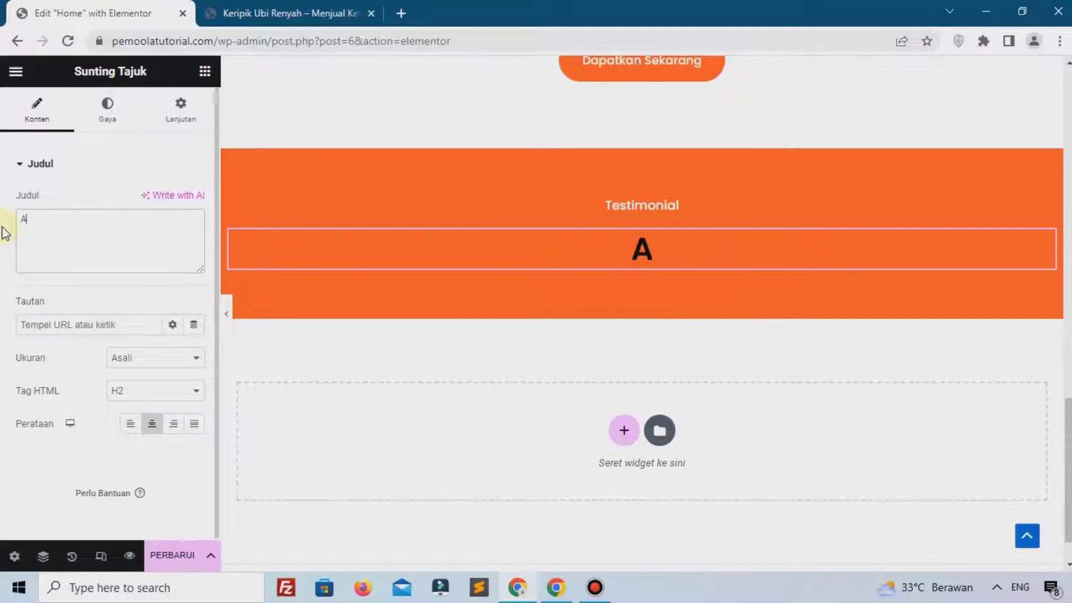
{"action": "type", "text": "pa Kata Me"}
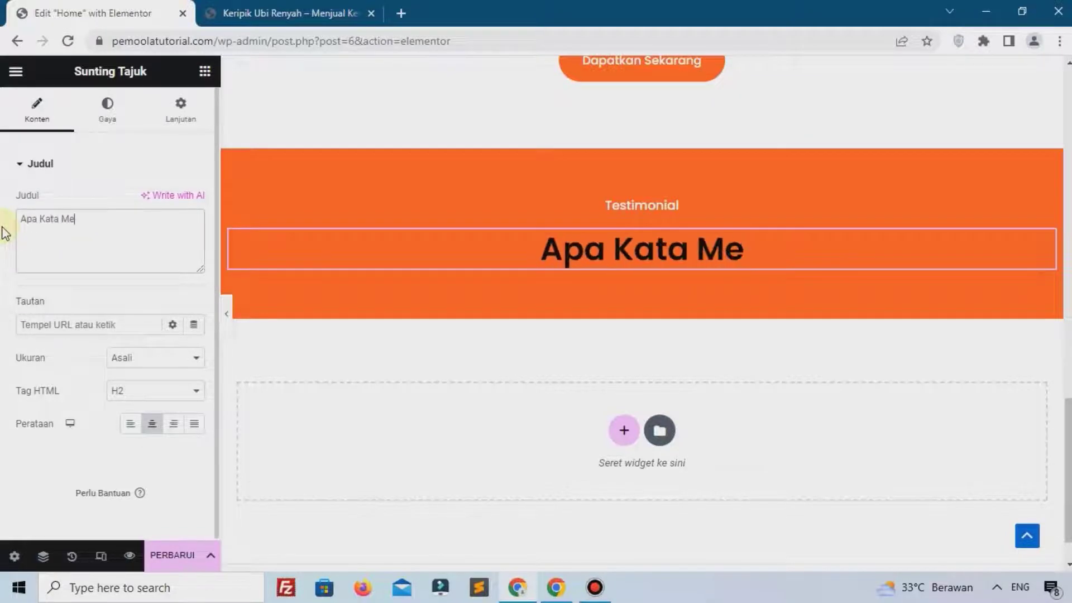
{"action": "type", "text": "Si"}
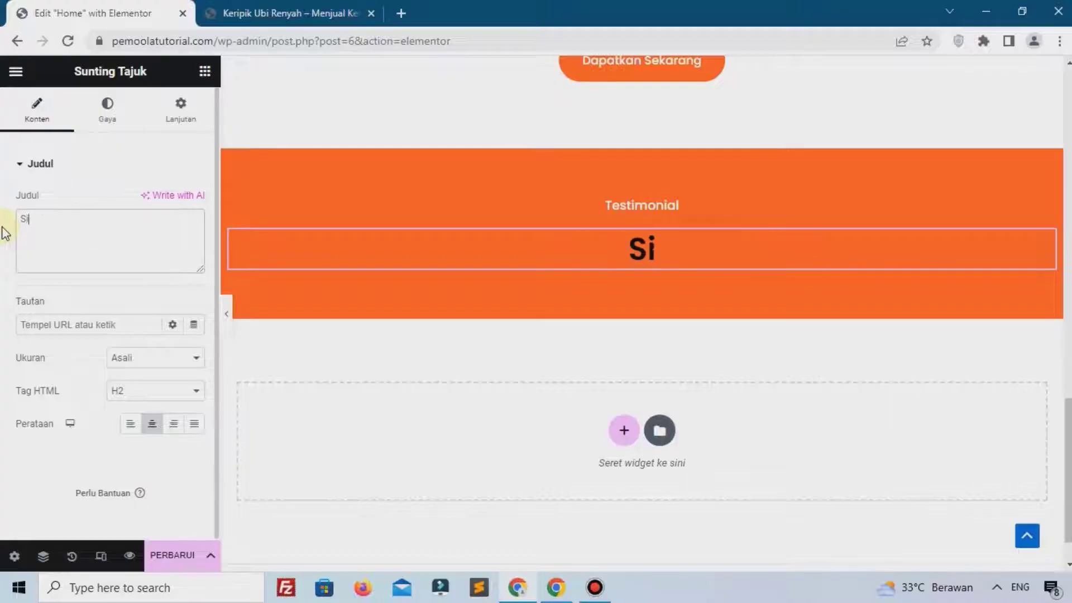
{"action": "type", "text": "mak Kata Mereka"}
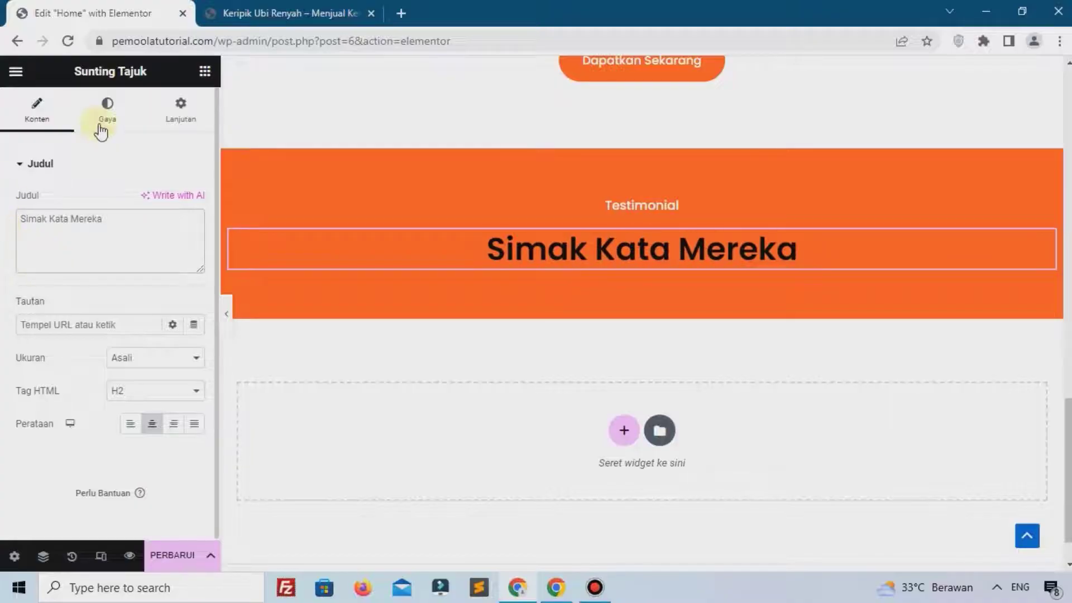
Set the text color of the "Simak Kata Mereka" heading to white, #FFFFFF
{"action": "left_click", "coordinate": [102, 123]}
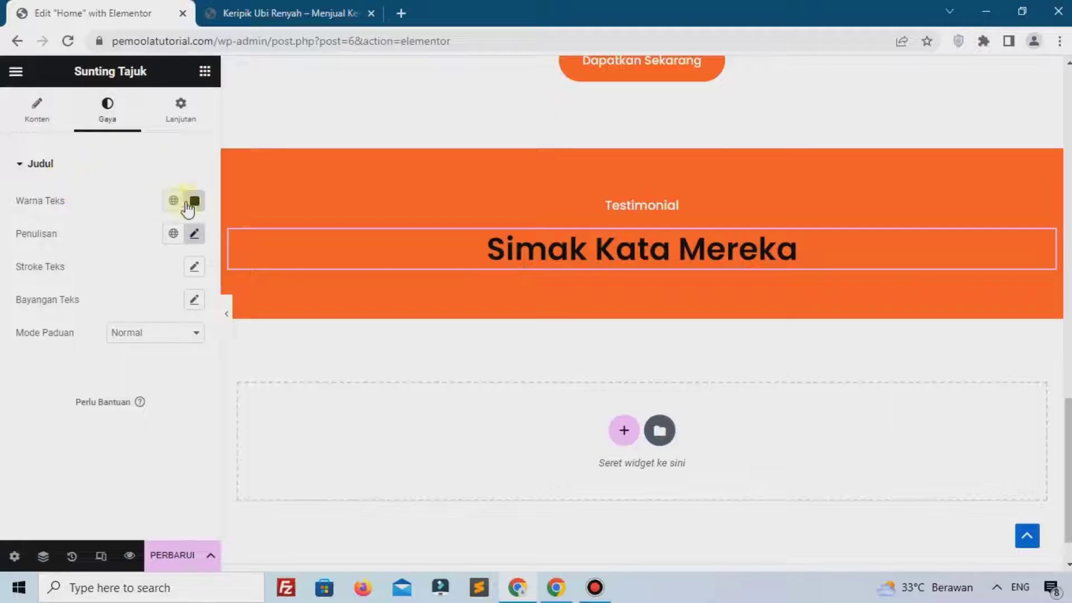
{"action": "left_click", "coordinate": [193, 201]}
{"action": "left_click_drag", "start_coordinate": [213, 301], "coordinate": [26, 222]}
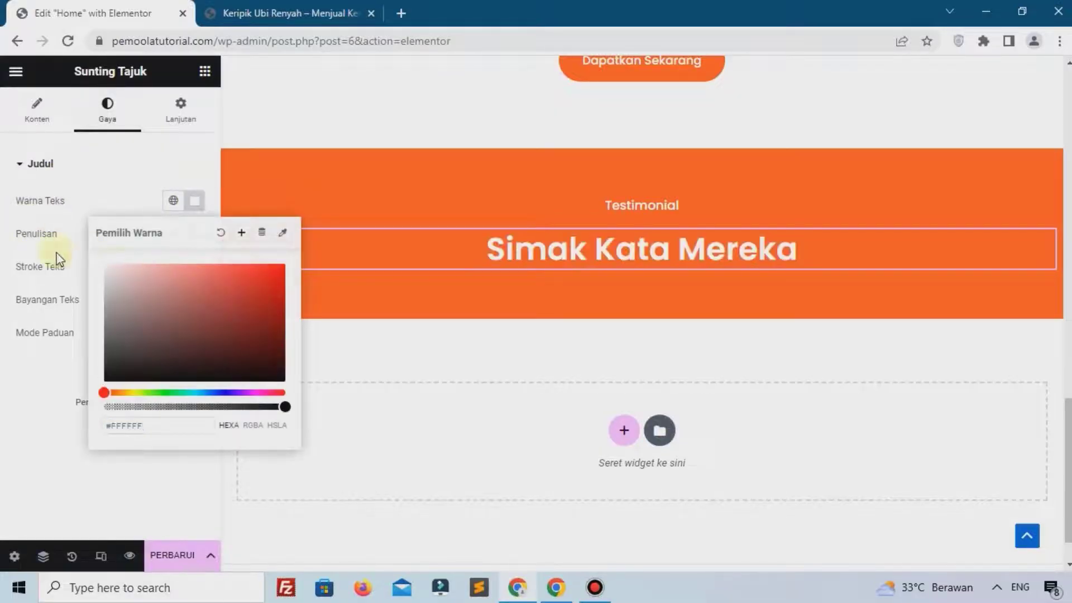
{"action": "left_click", "coordinate": [101, 476]}
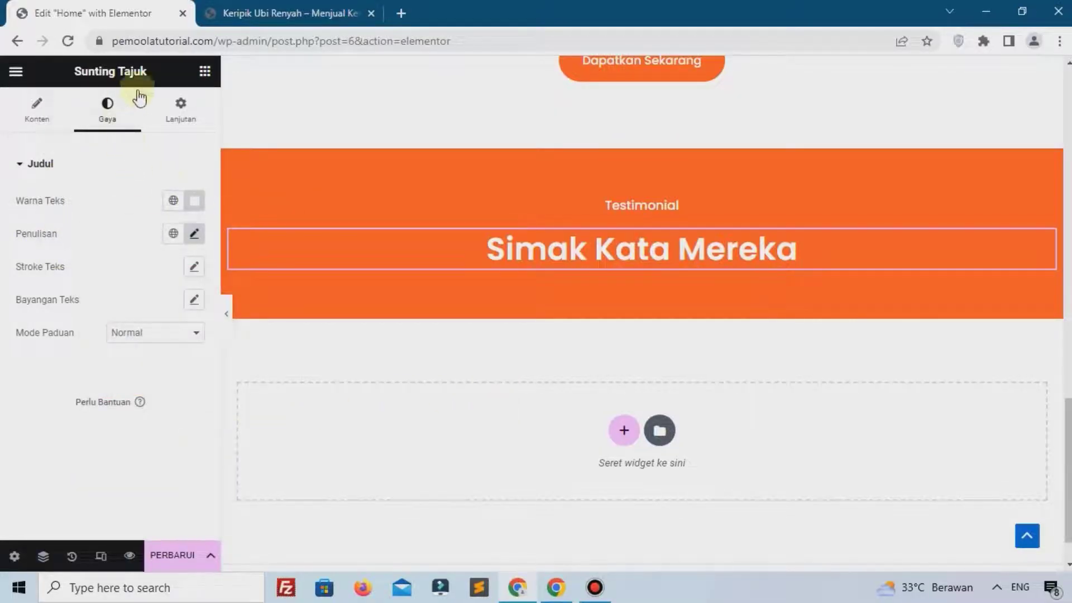
Add an inner section below the "Simak Kata Mereka" heading and duplicate one of its columns to get three columns
{"action": "left_click", "coordinate": [204, 73]}
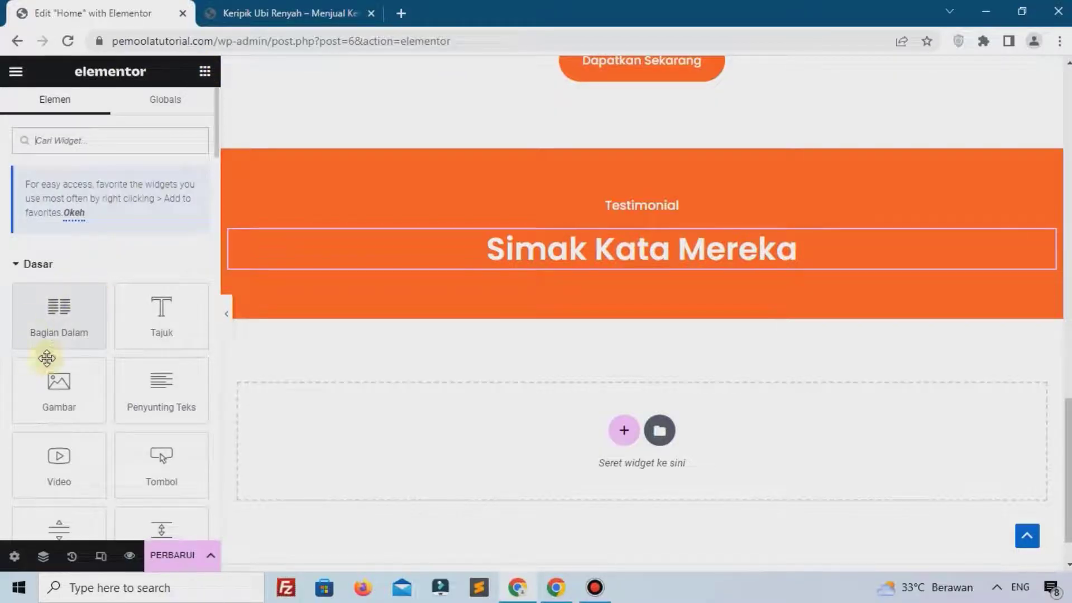
{"action": "left_click_drag", "start_coordinate": [47, 357], "coordinate": [515, 269]}
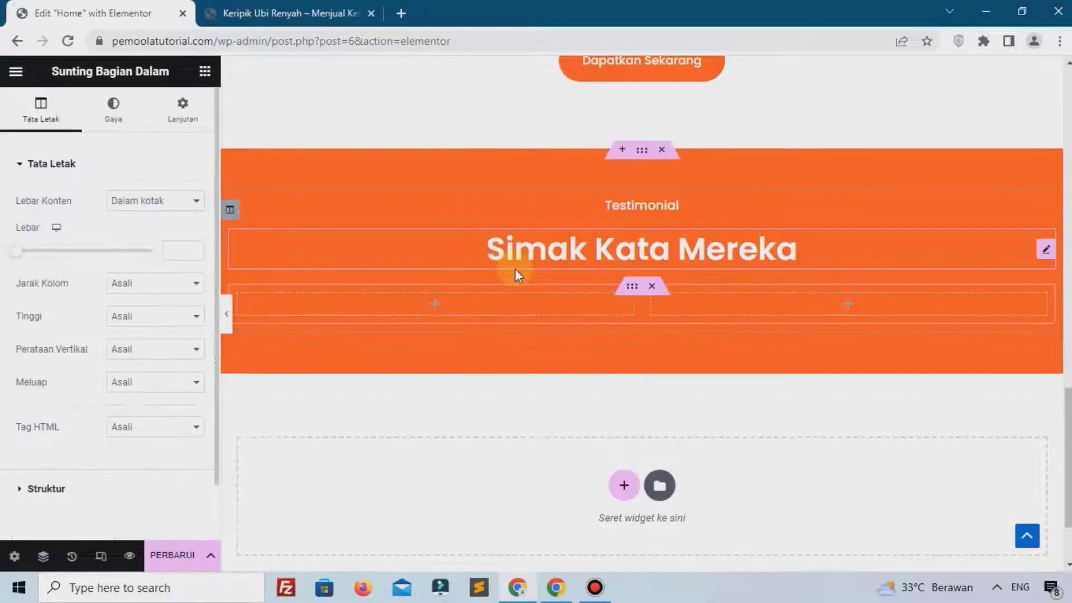
{"action": "scroll", "coordinate": [514, 269], "scroll_direction": "down", "scroll_amount": 2}
{"action": "scroll", "coordinate": [514, 269], "scroll_direction": "up", "scroll_amount": 1}
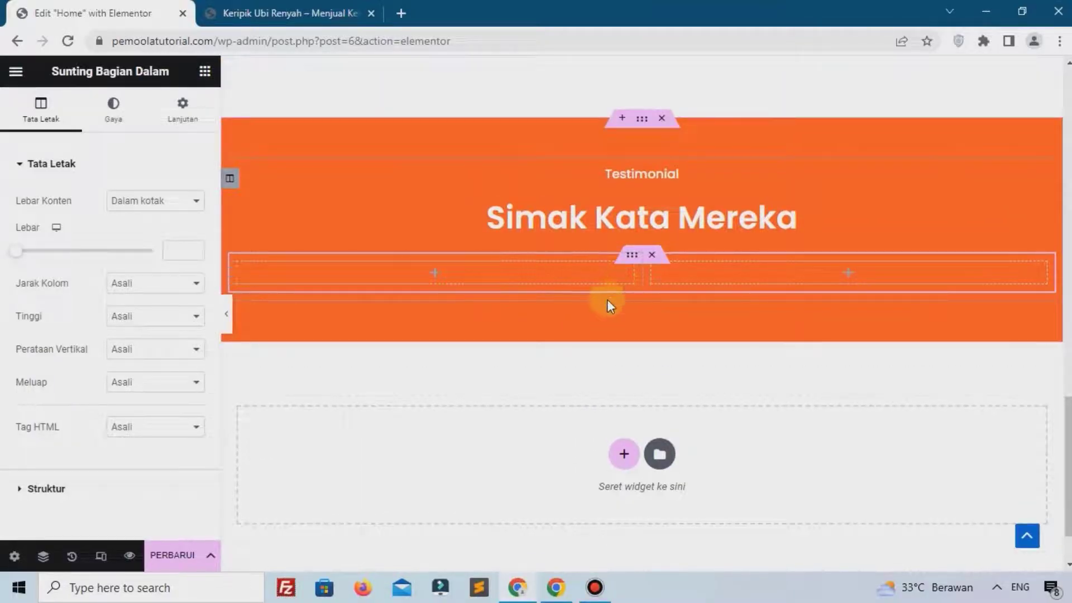
{"action": "right_click", "coordinate": [641, 271]}
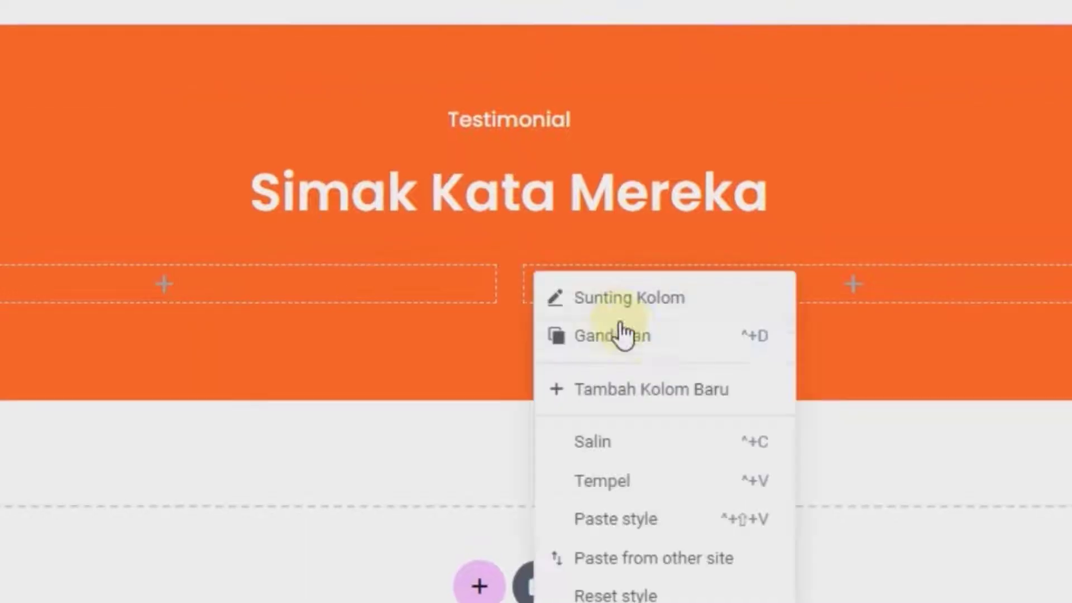
{"action": "left_click", "coordinate": [634, 336]}
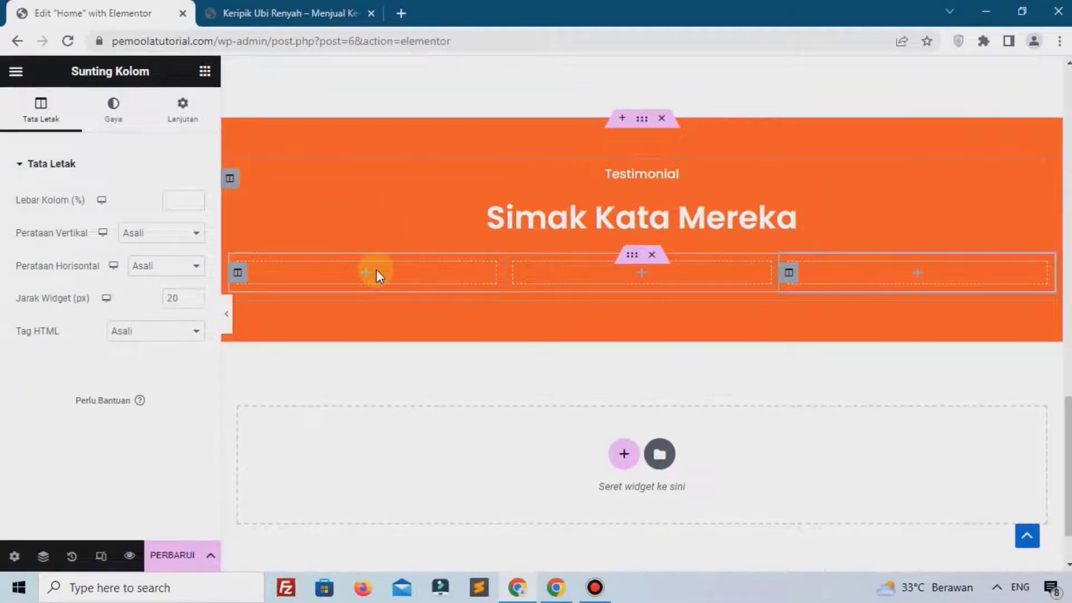
Search the widgets for "tes" and place a Testimonial widget in the first column of the inner section
{"action": "left_click", "coordinate": [363, 275]}
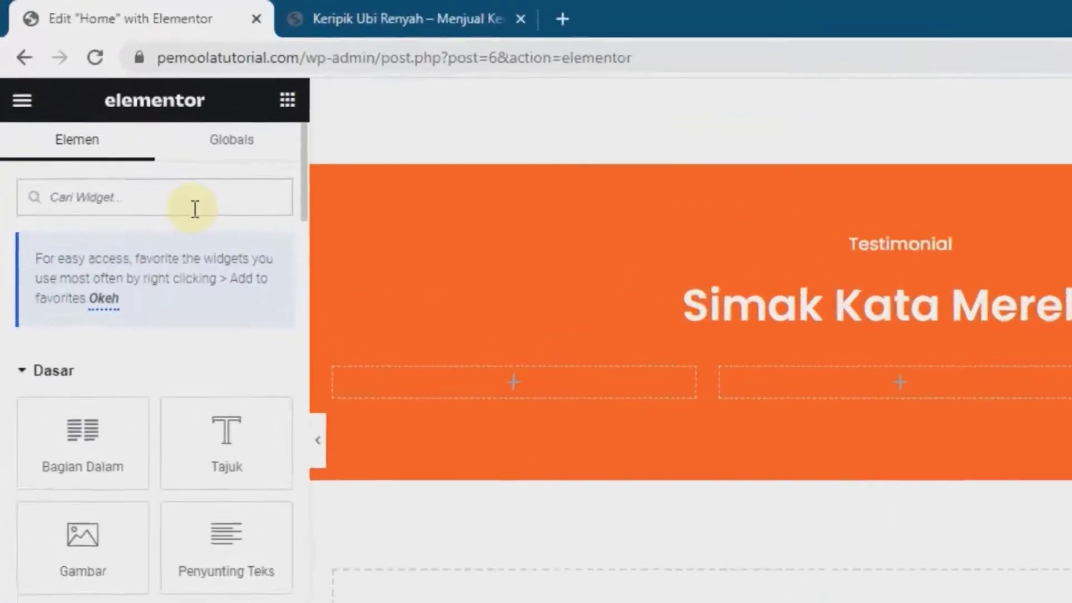
{"action": "type", "text": "tes"}
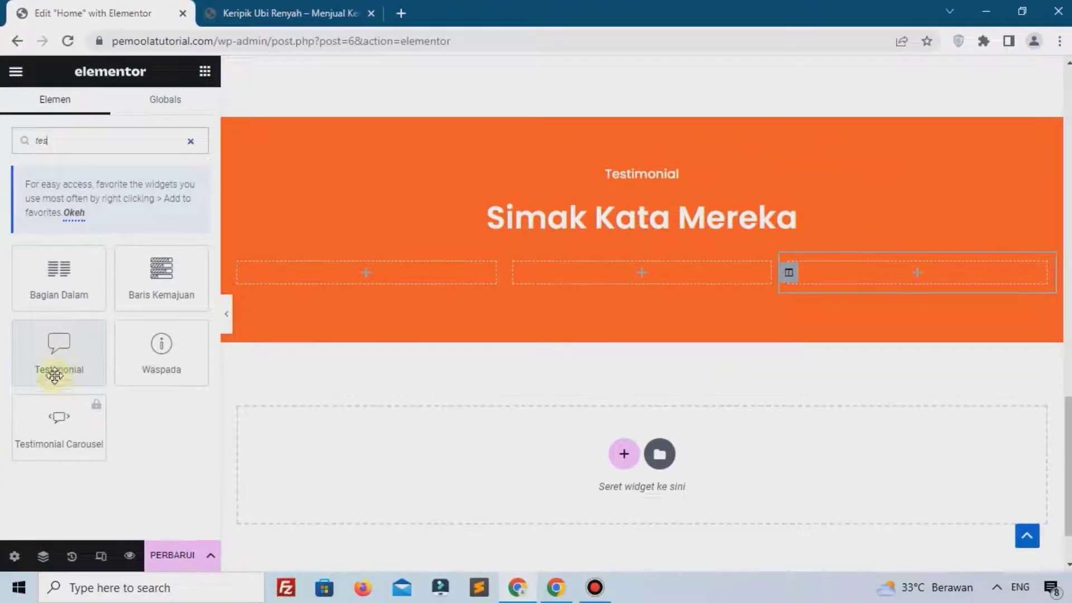
{"action": "left_click_drag", "start_coordinate": [54, 375], "coordinate": [314, 278]}
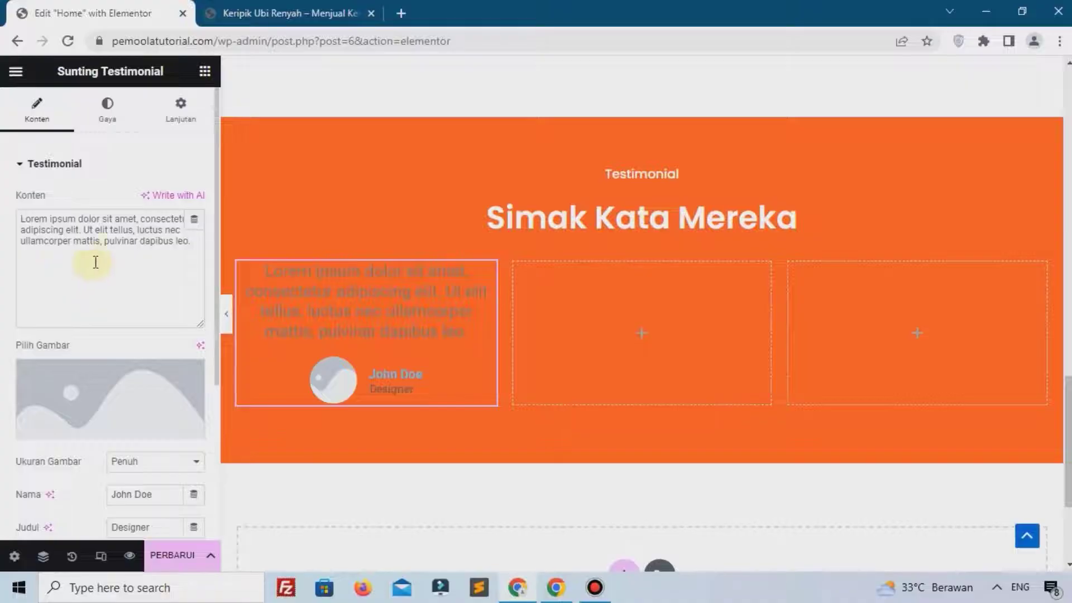
{"action": "left_click_drag", "start_coordinate": [95, 261], "coordinate": [29, 220]}
{"action": "left_click", "coordinate": [109, 241]}
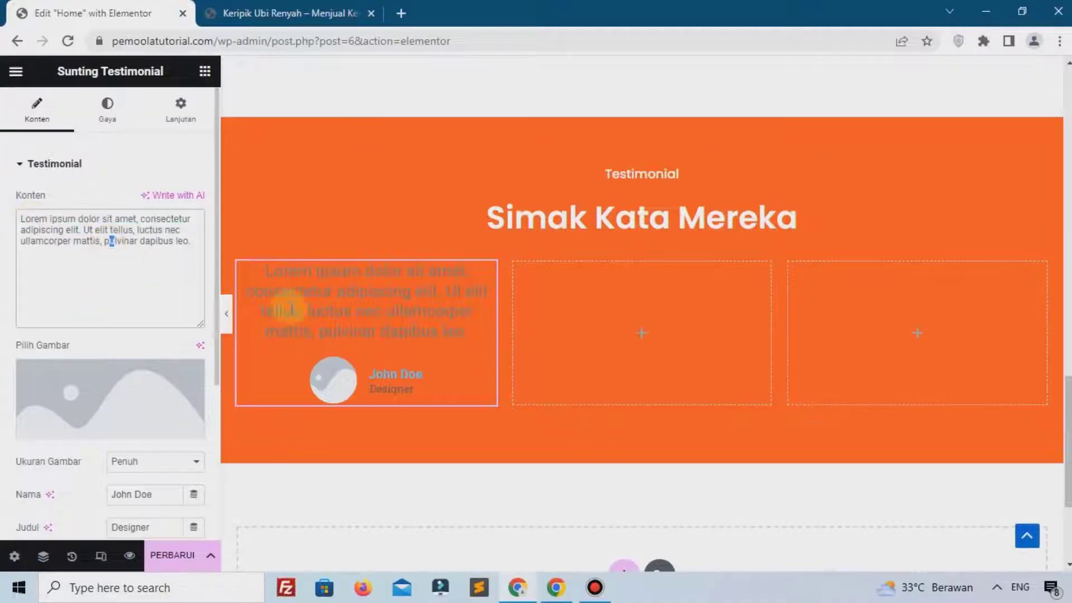
{"action": "scroll", "coordinate": [5, 290], "scroll_direction": "down", "scroll_amount": 3}
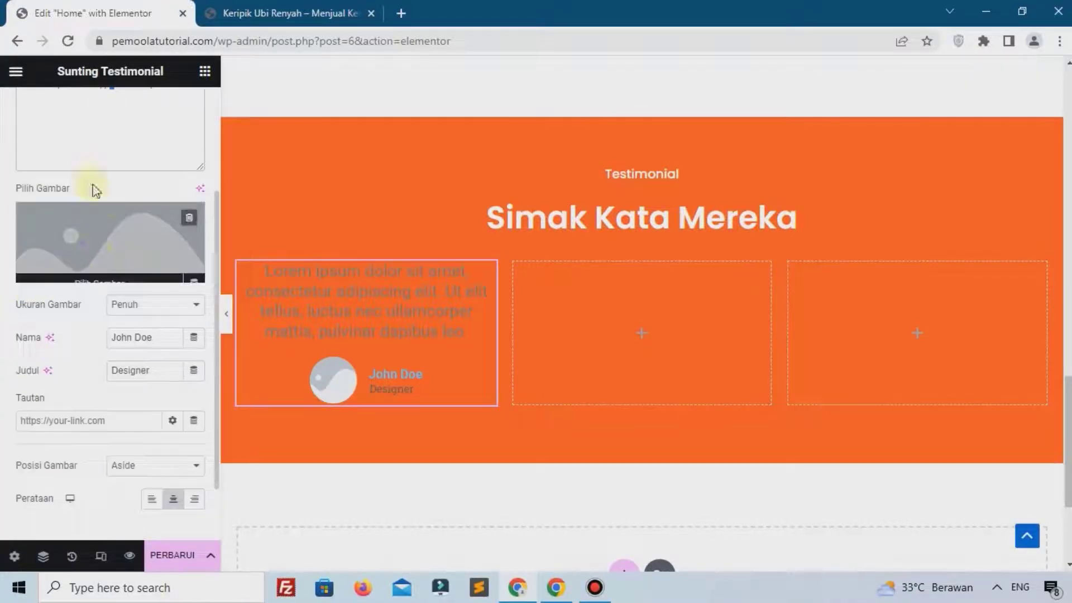
Upload testimoni-image.jpg as the picture of the first column's testimonial and align the testimonial to the left
{"action": "left_click", "coordinate": [82, 233]}
{"action": "left_click", "coordinate": [255, 144]}
{"action": "left_click", "coordinate": [651, 330]}
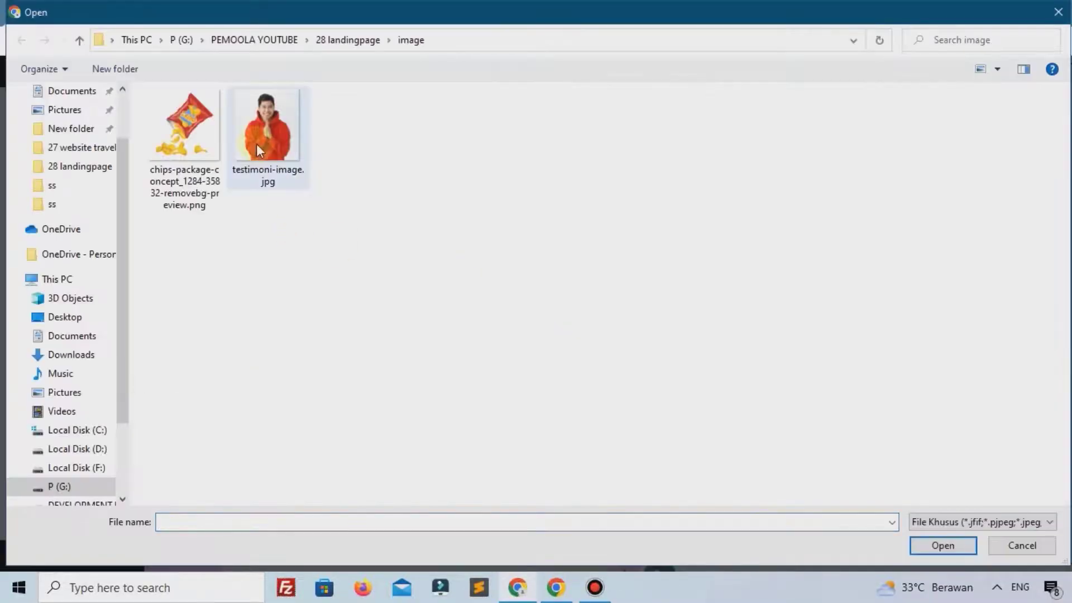
{"action": "left_click", "coordinate": [256, 149]}
{"action": "left_click", "coordinate": [941, 546]}
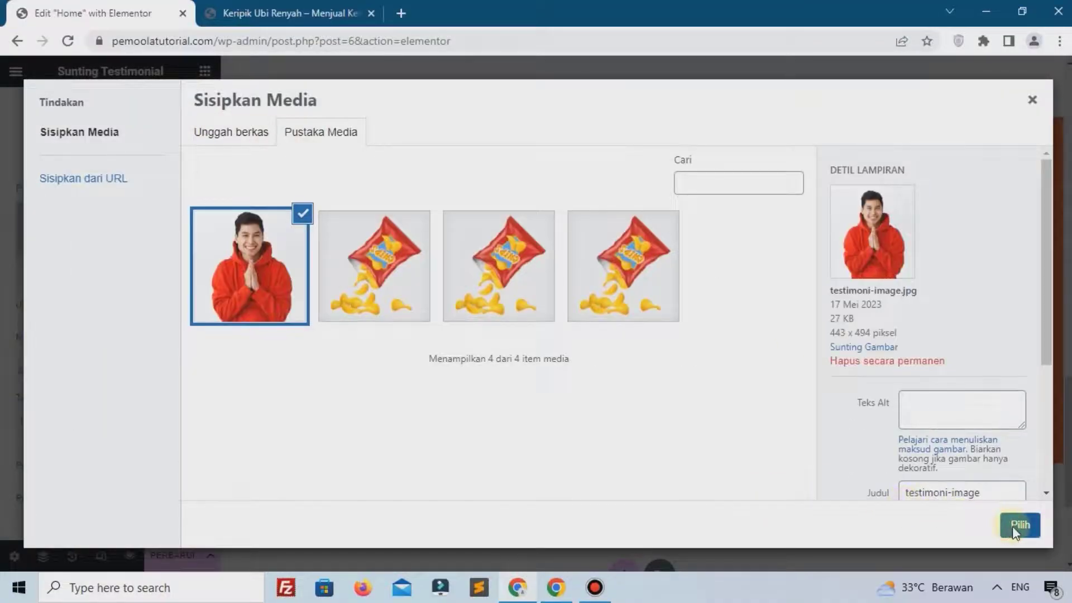
{"action": "left_click", "coordinate": [1012, 526]}
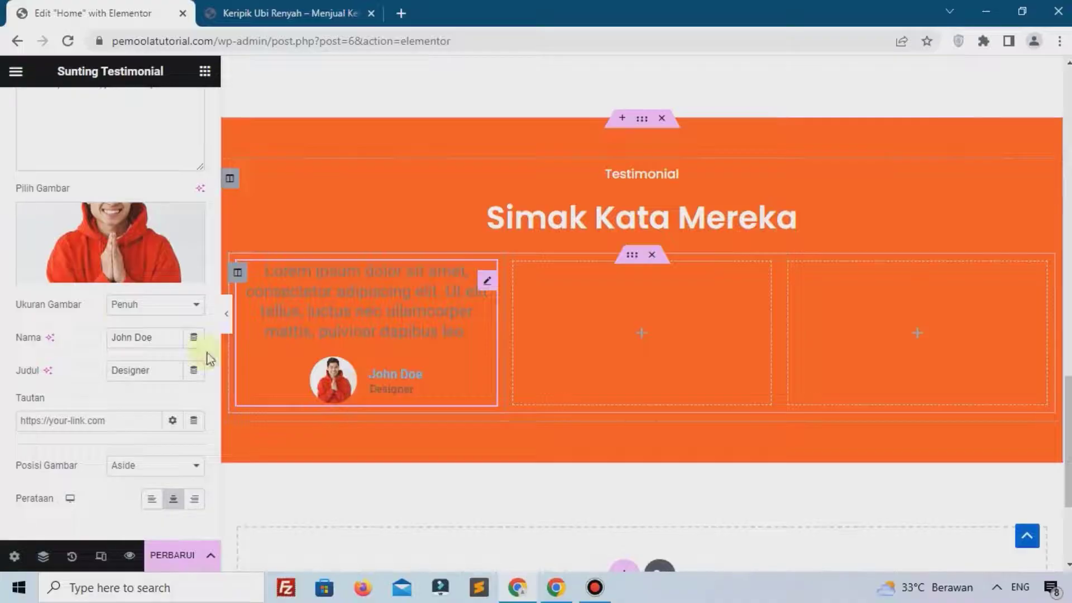
{"action": "scroll", "coordinate": [117, 329], "scroll_direction": "down", "scroll_amount": 2}
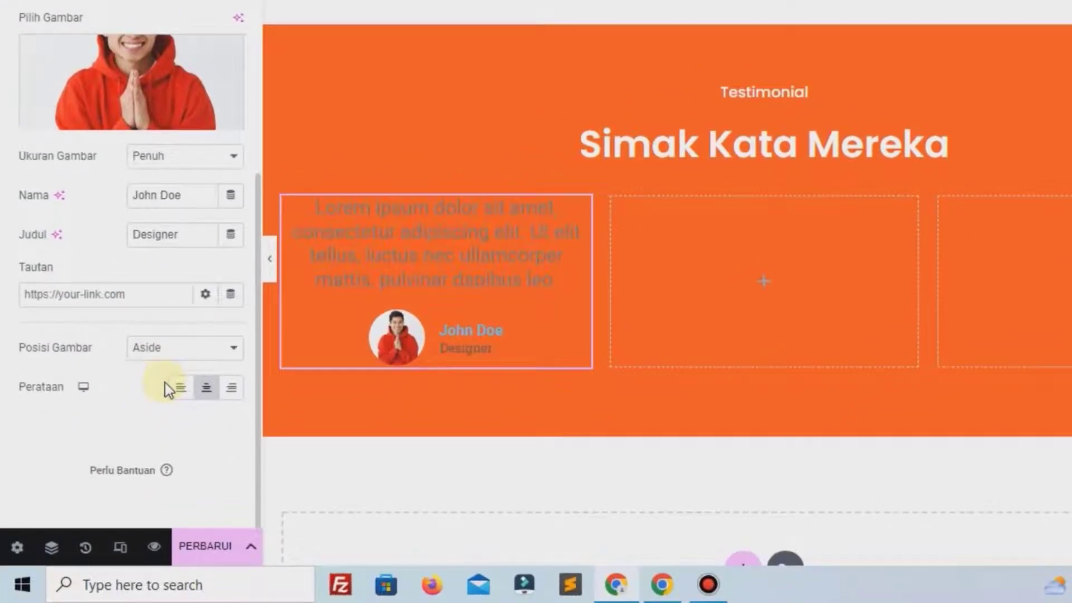
{"action": "left_click", "coordinate": [179, 387]}
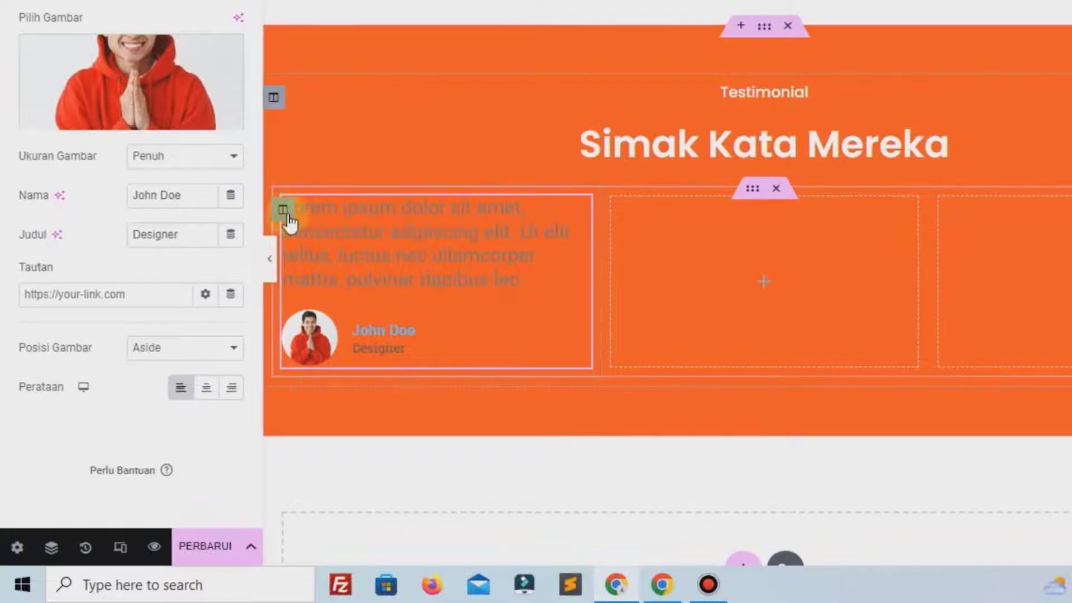
Give the first testimonial column a classic background in black, #000000
{"action": "left_click", "coordinate": [288, 219]}
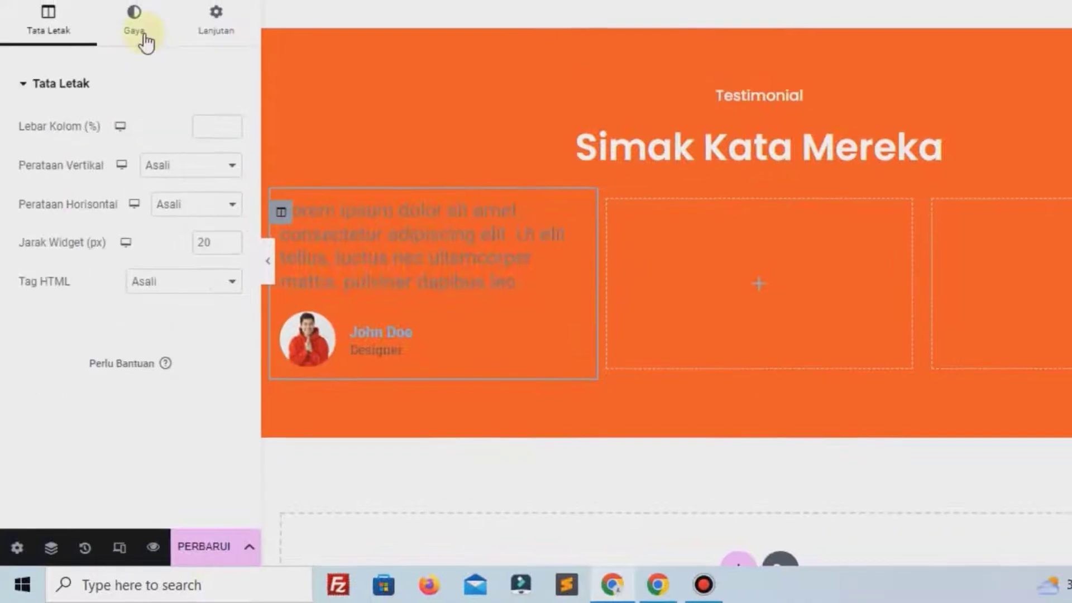
{"action": "left_click", "coordinate": [124, 59]}
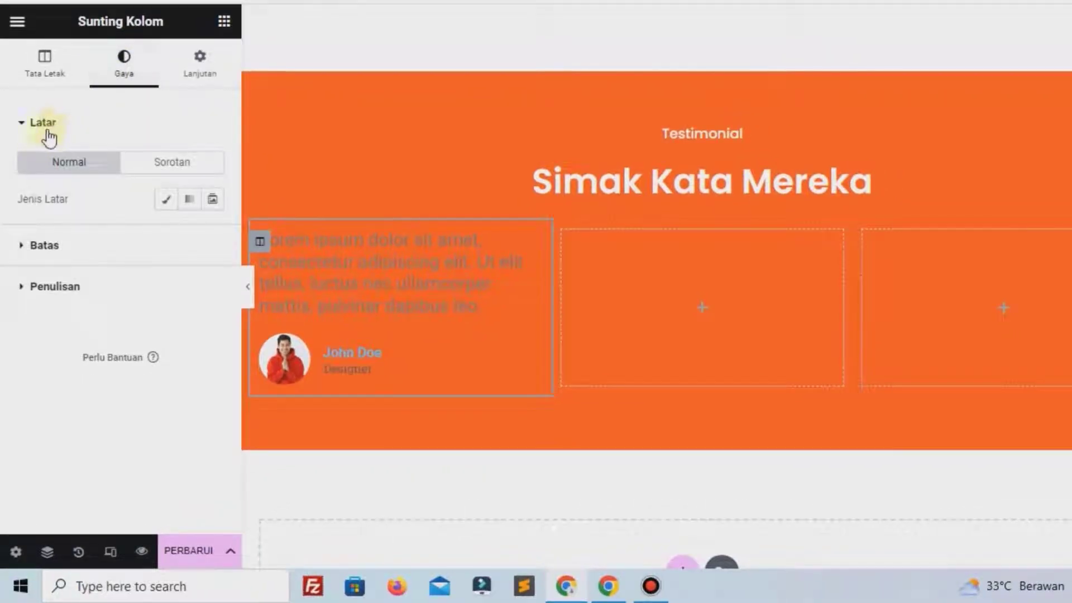
{"action": "left_click", "coordinate": [167, 198]}
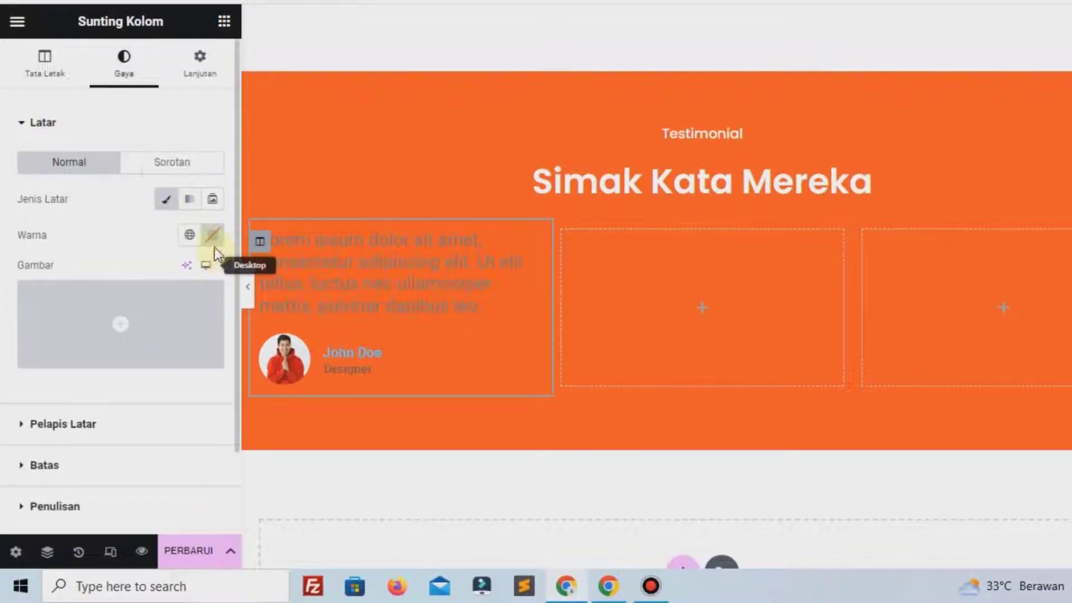
{"action": "left_click", "coordinate": [213, 244]}
{"action": "left_click_drag", "start_coordinate": [262, 382], "coordinate": [308, 433]}
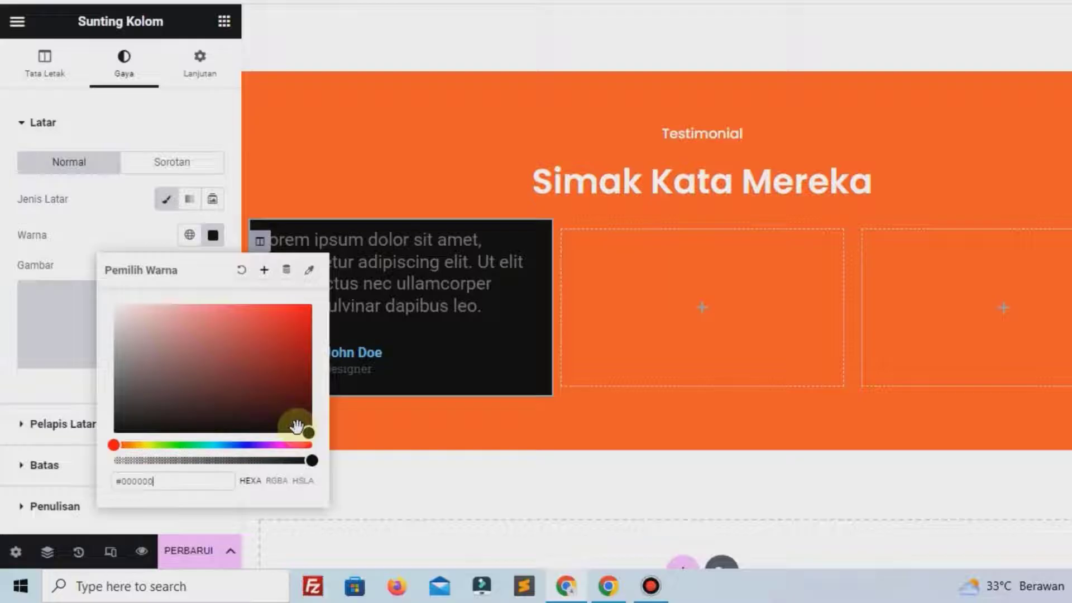
{"action": "left_click", "coordinate": [119, 241]}
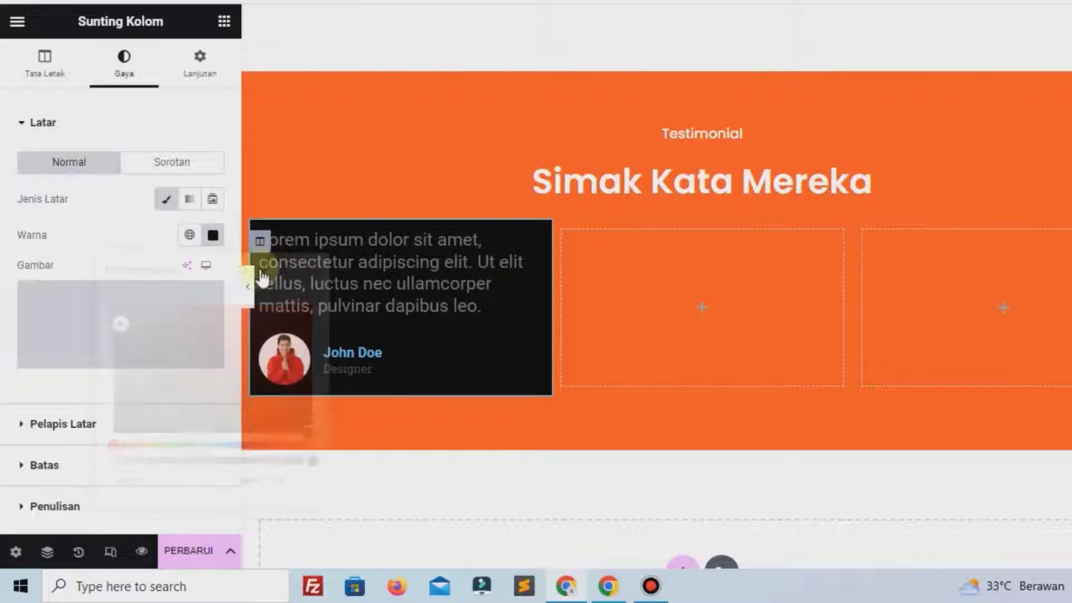
Set the first testimonial column's margin to 8 px and its padding to 20 px on all sides
{"action": "left_click", "coordinate": [198, 71]}
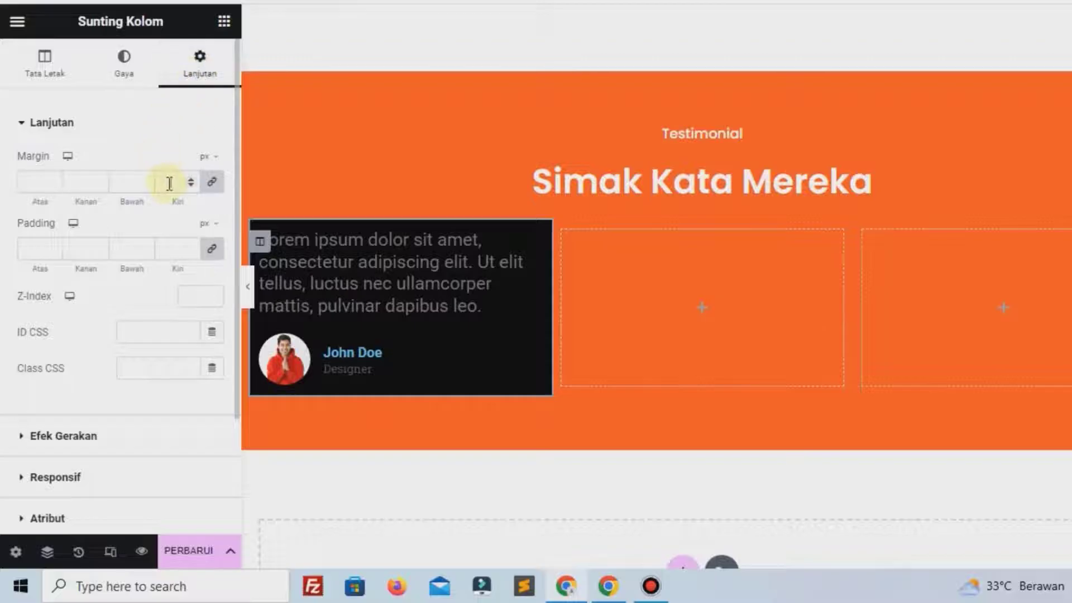
{"action": "left_click", "coordinate": [170, 183]}
{"action": "type", "text": "8"}
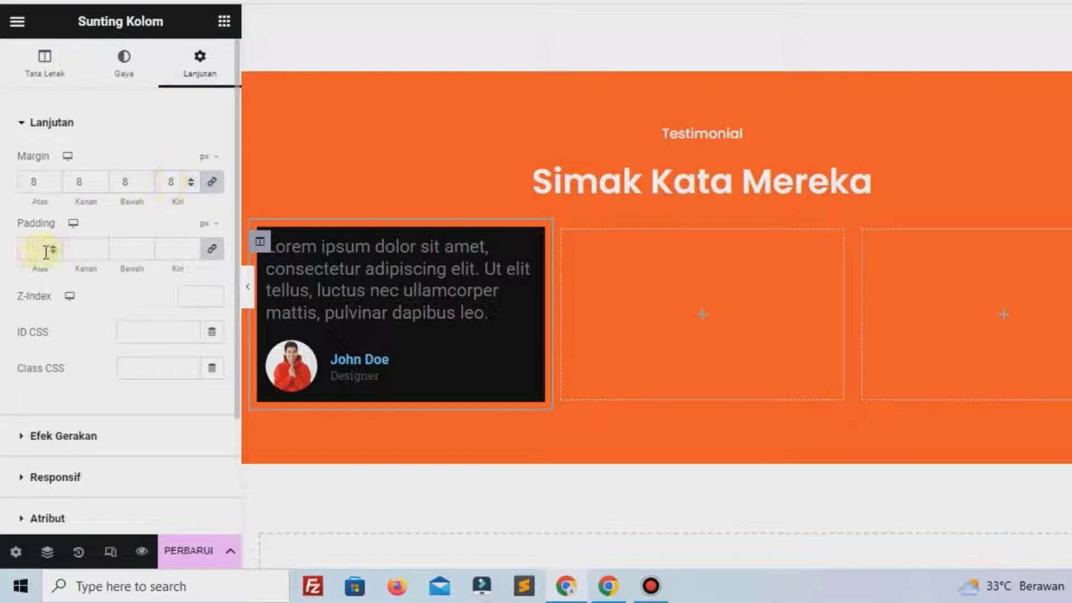
{"action": "type", "text": "20"}
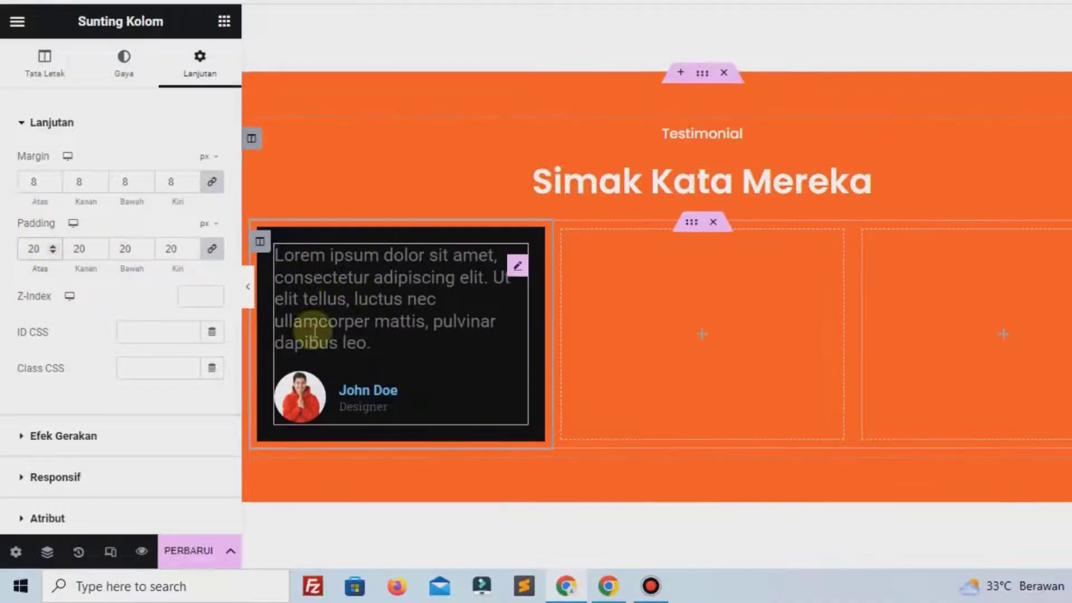
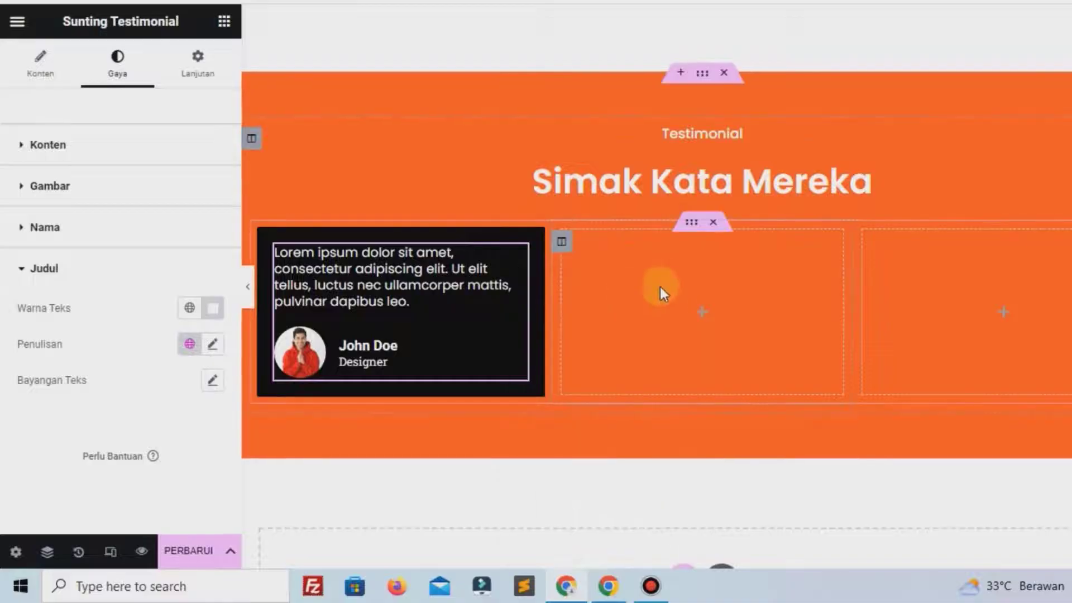
Paste the copied testimonial into the empty second and third columns
{"action": "right_click", "coordinate": [675, 309]}
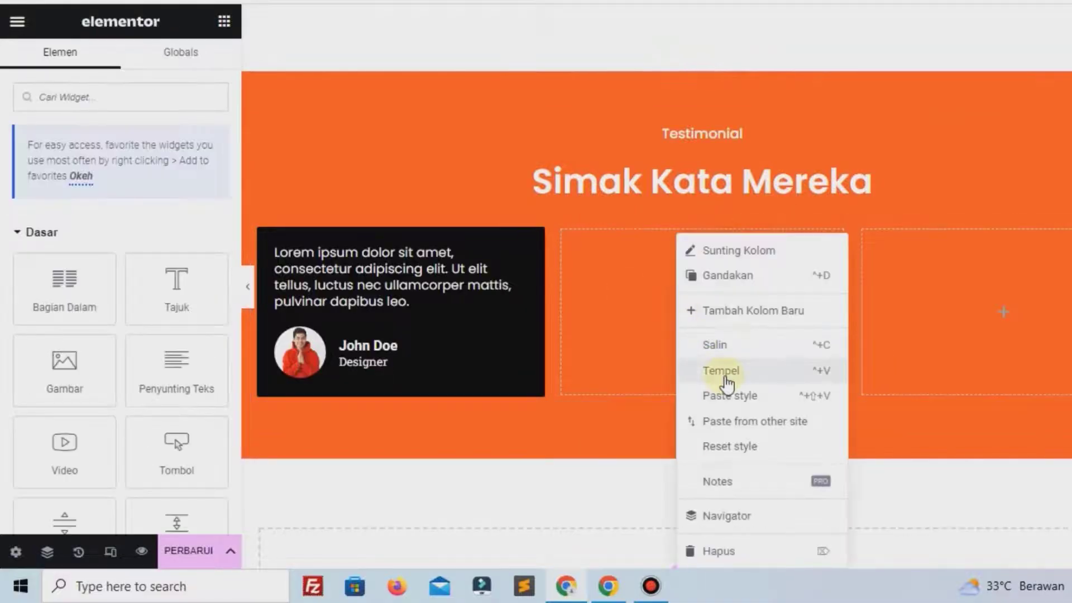
{"action": "left_click", "coordinate": [723, 377]}
{"action": "right_click", "coordinate": [918, 294]}
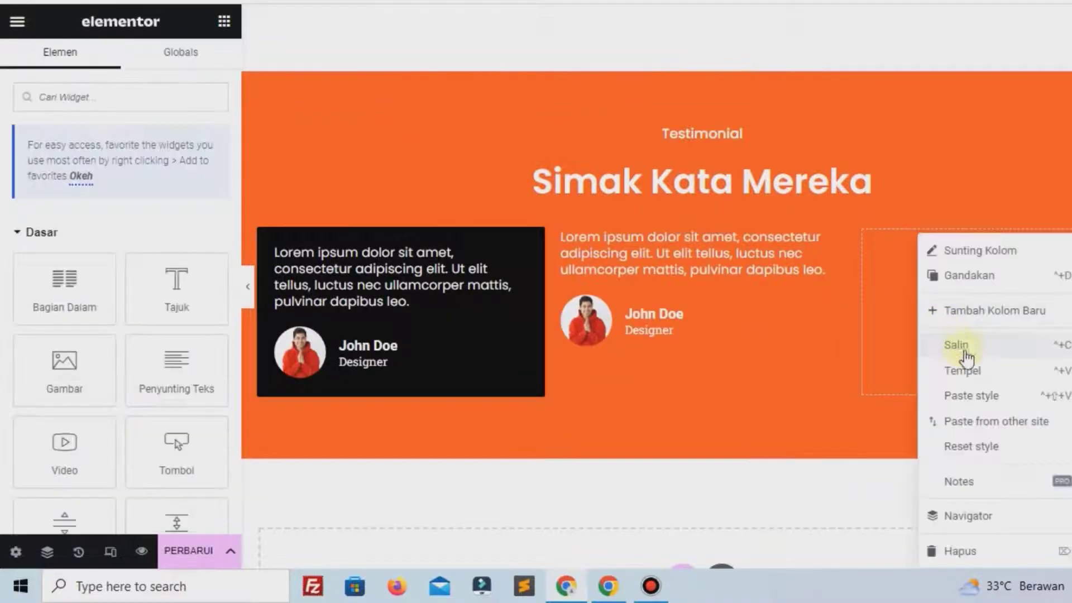
{"action": "left_click", "coordinate": [971, 375]}
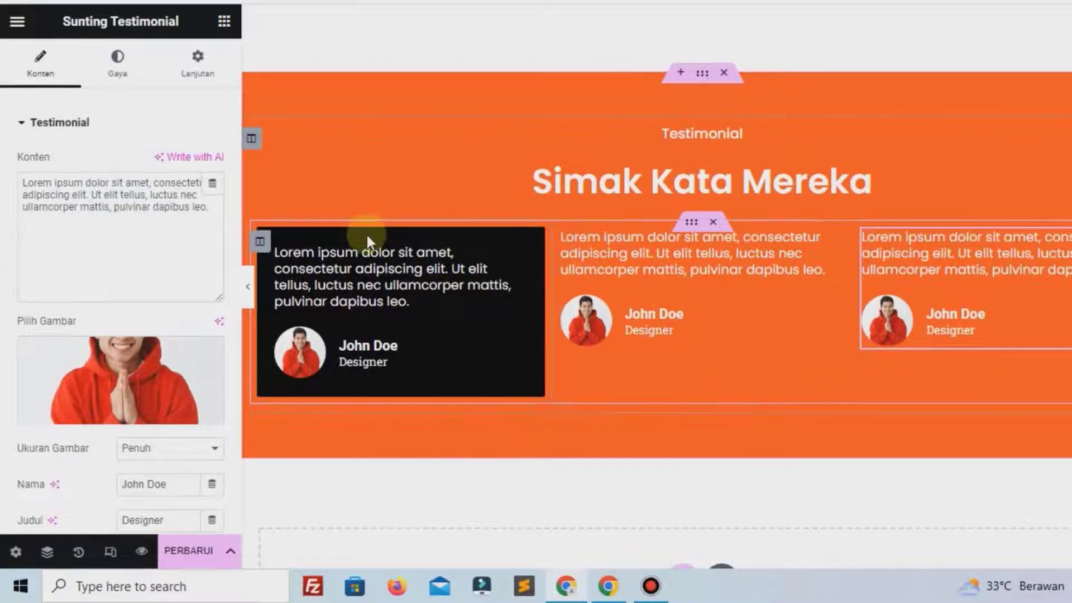
Copy the first column and paste its style onto the second and third testimonial columns
{"action": "right_click", "coordinate": [259, 249]}
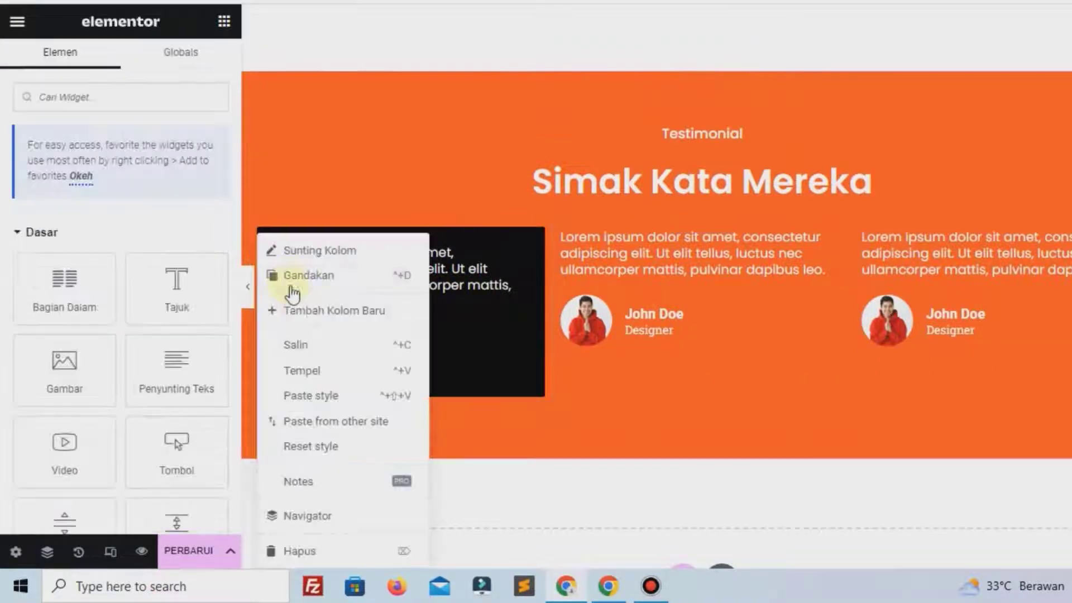
{"action": "left_click", "coordinate": [314, 346]}
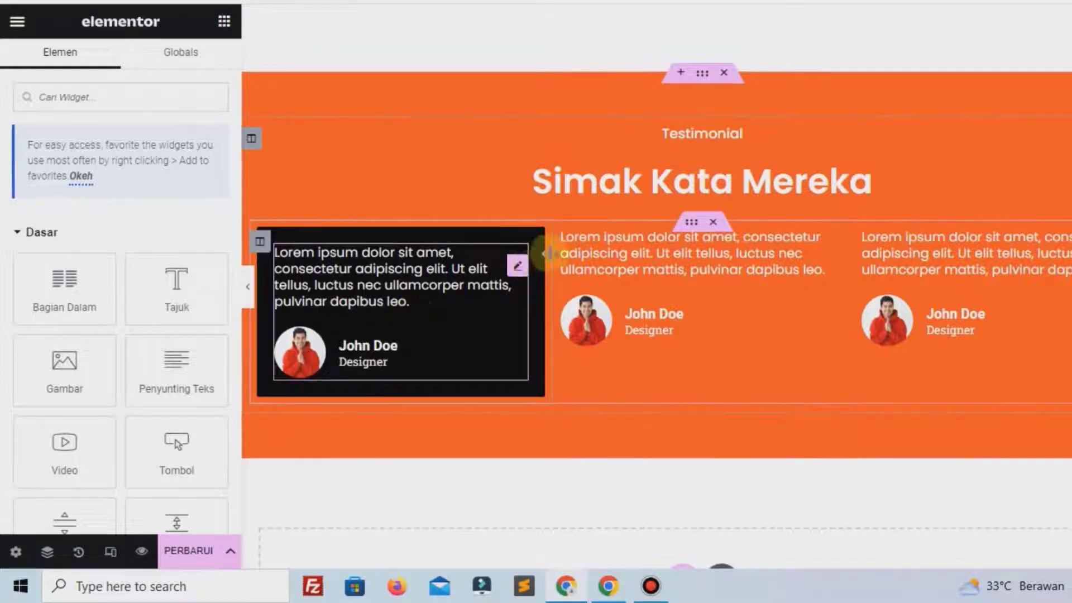
{"action": "right_click", "coordinate": [565, 245]}
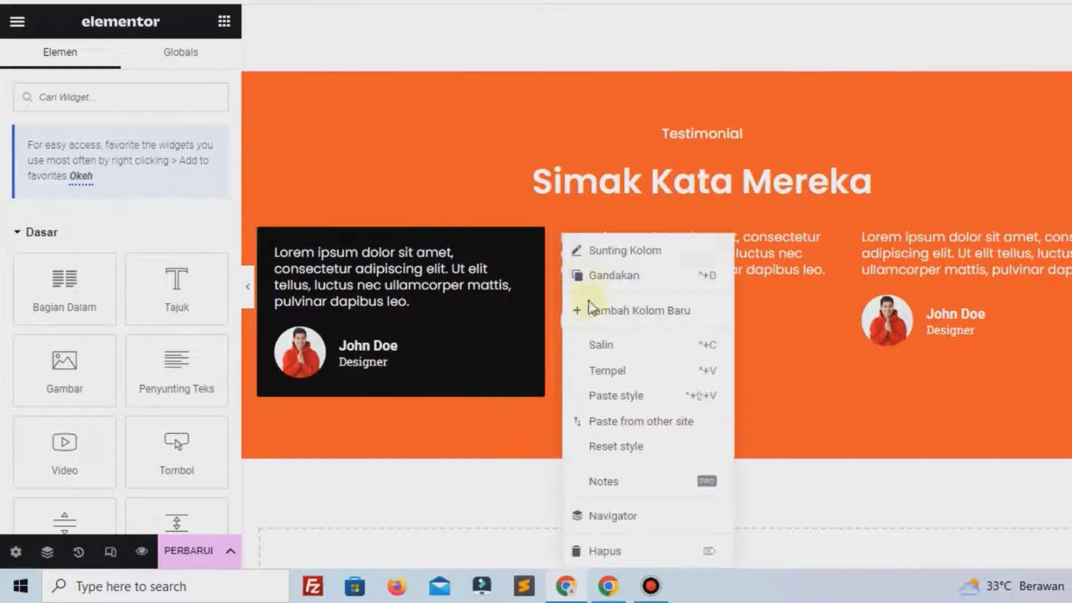
{"action": "left_click", "coordinate": [620, 395]}
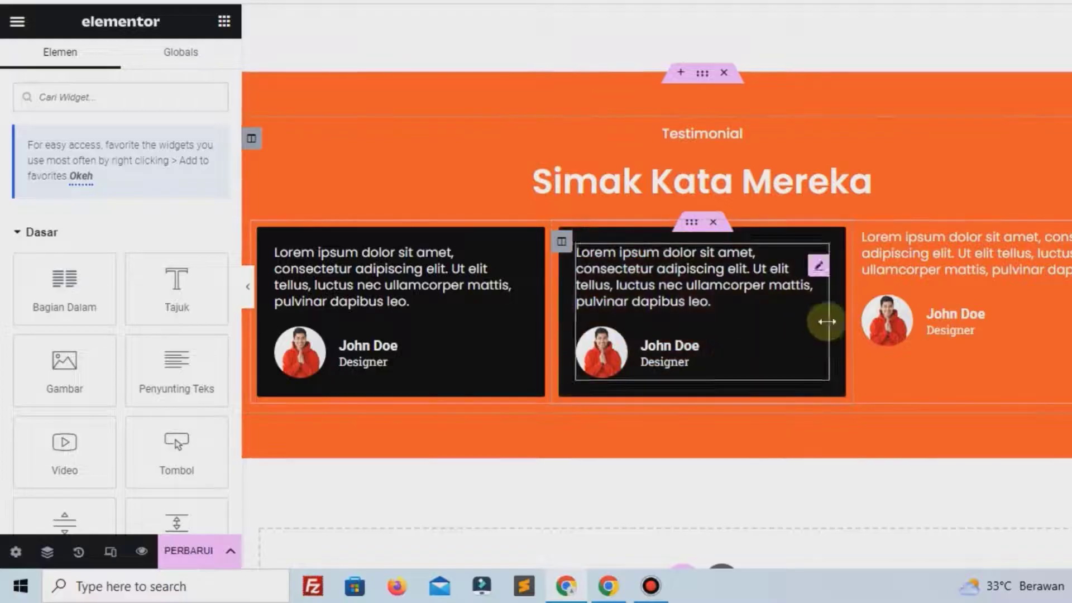
{"action": "right_click", "coordinate": [867, 241]}
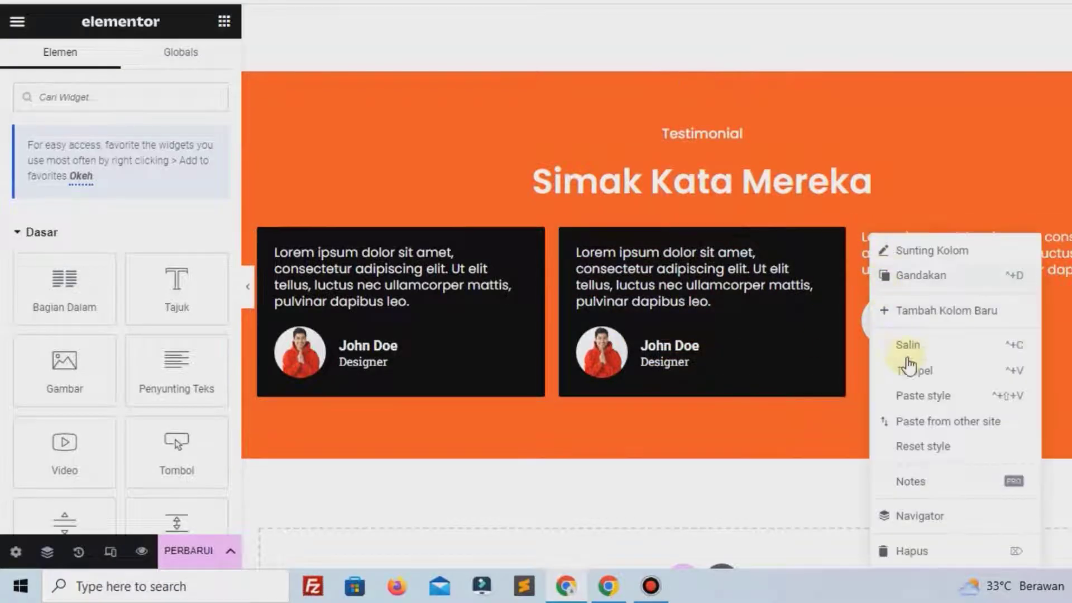
{"action": "left_click", "coordinate": [926, 396]}
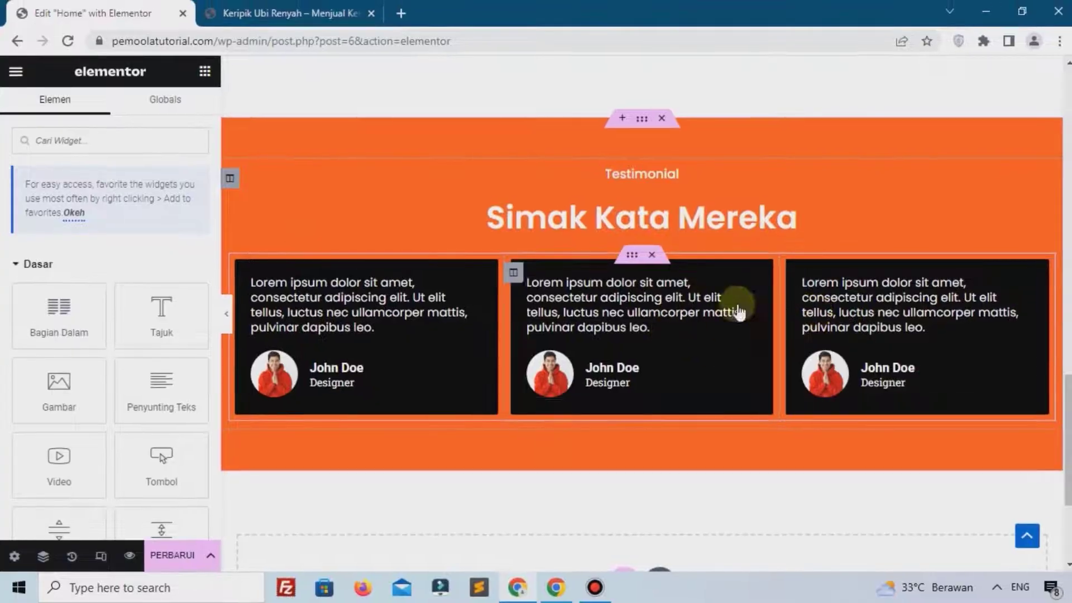
{"action": "left_click", "coordinate": [747, 294]}
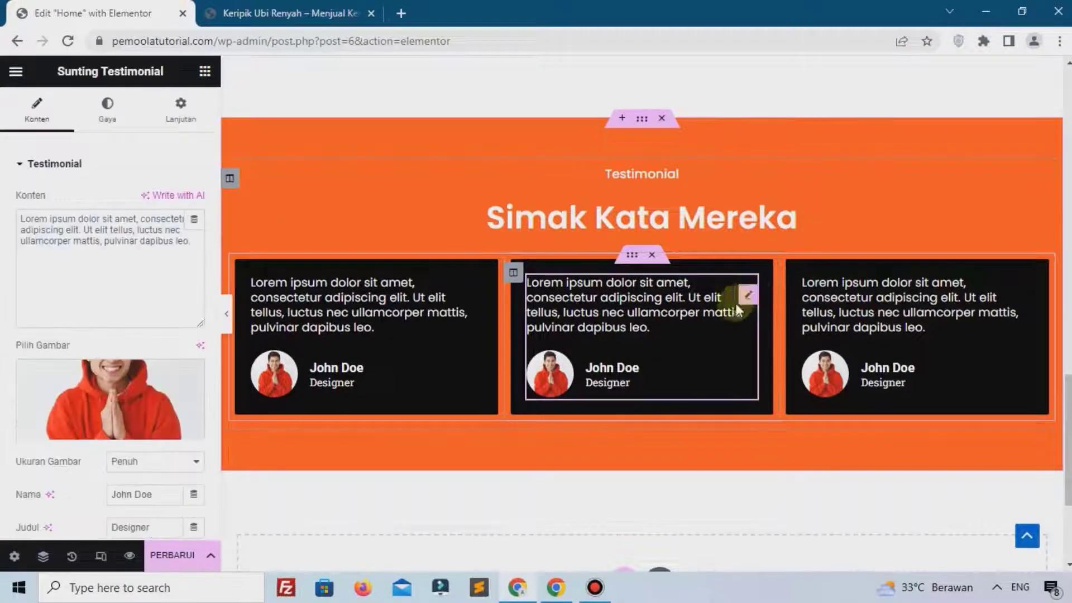
{"action": "left_click_drag", "start_coordinate": [146, 242], "coordinate": [78, 229]}
{"action": "scroll", "coordinate": [79, 230], "scroll_direction": "down", "scroll_amount": 3}
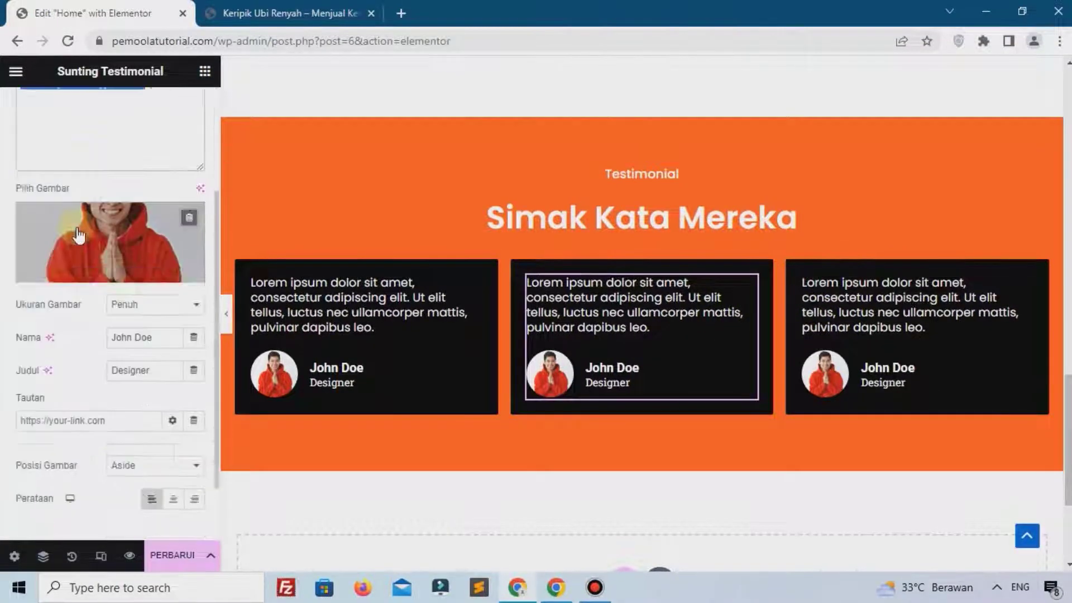
{"action": "left_click", "coordinate": [154, 336]}
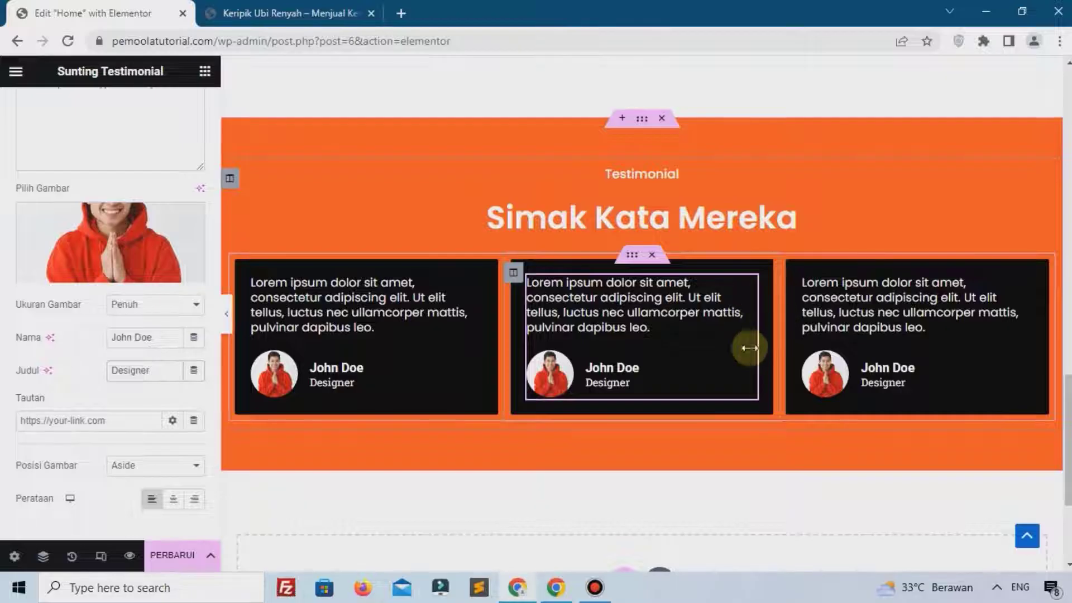
Duplicate the inner section holding the three testimonials to add a second row of cards
{"action": "scroll", "coordinate": [427, 435], "scroll_direction": "down", "scroll_amount": 1}
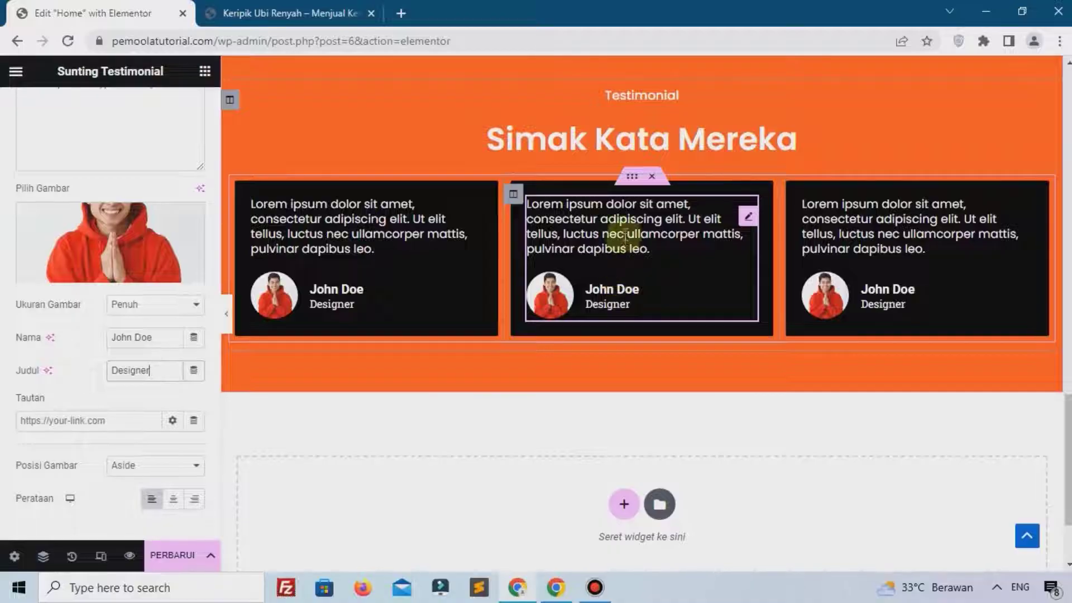
{"action": "right_click", "coordinate": [629, 178]}
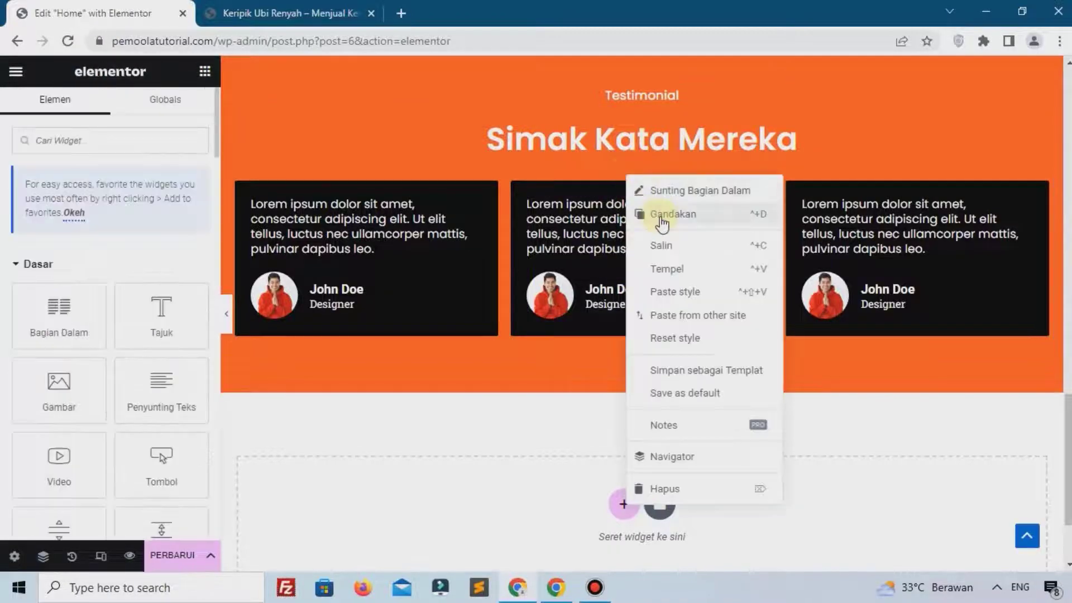
{"action": "left_click", "coordinate": [662, 221]}
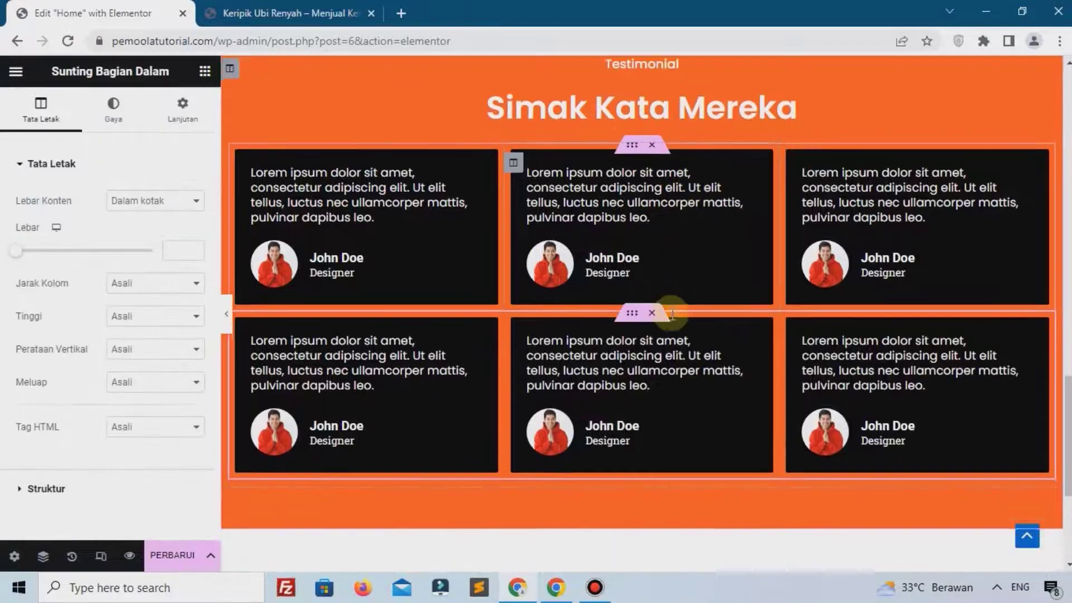
Update the page, then reload the live site and review the testimonial section there
{"action": "key", "text": "alt+Tab"}
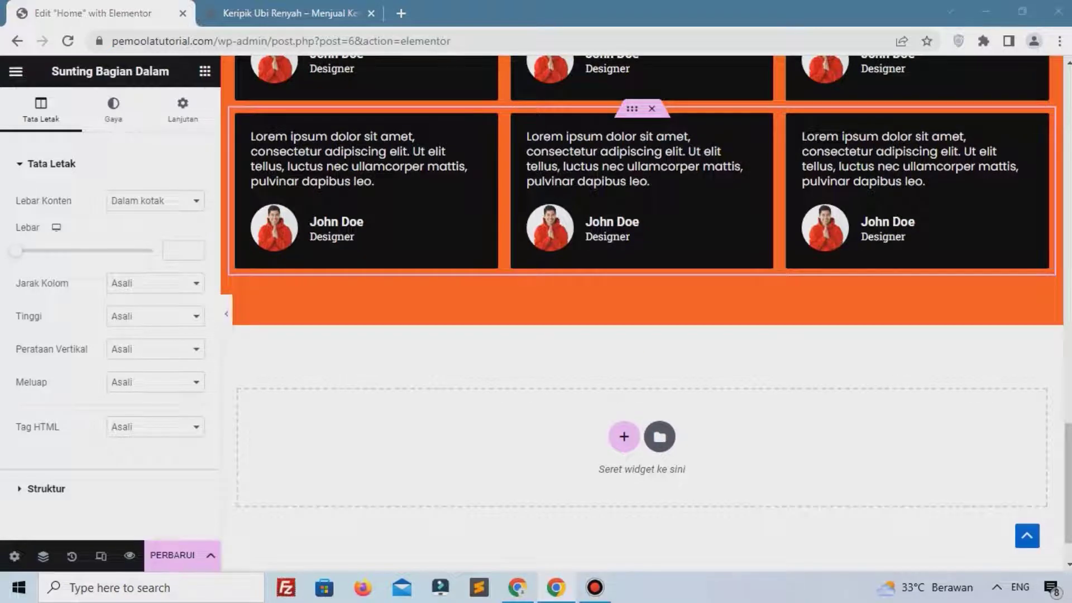
{"action": "left_click", "coordinate": [174, 556]}
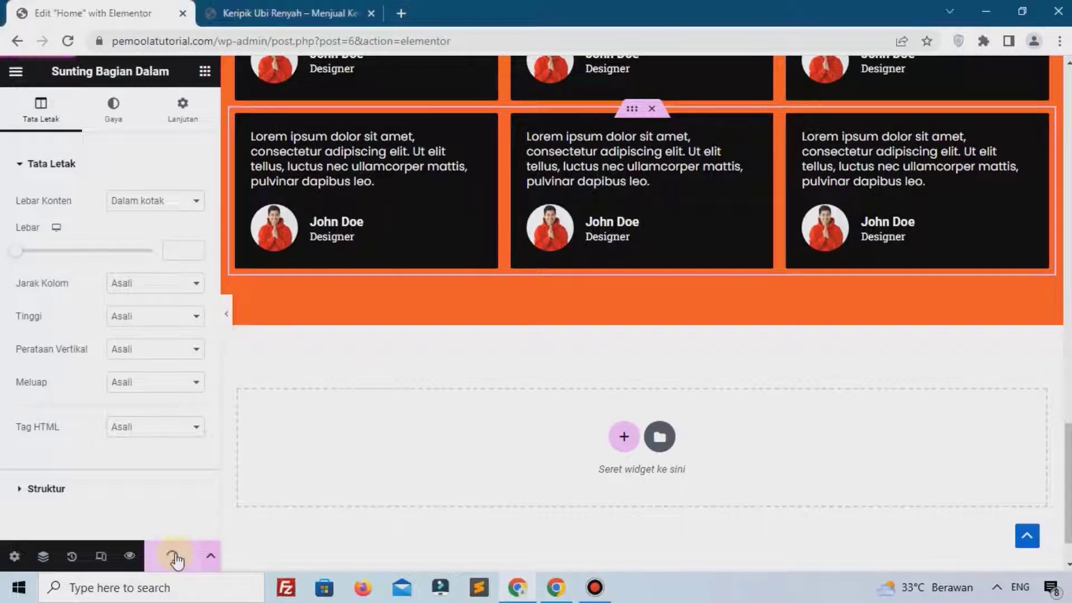
{"action": "scroll", "coordinate": [519, 452], "scroll_direction": "up", "scroll_amount": 5}
{"action": "left_click", "coordinate": [293, 11]}
{"action": "left_click", "coordinate": [67, 41]}
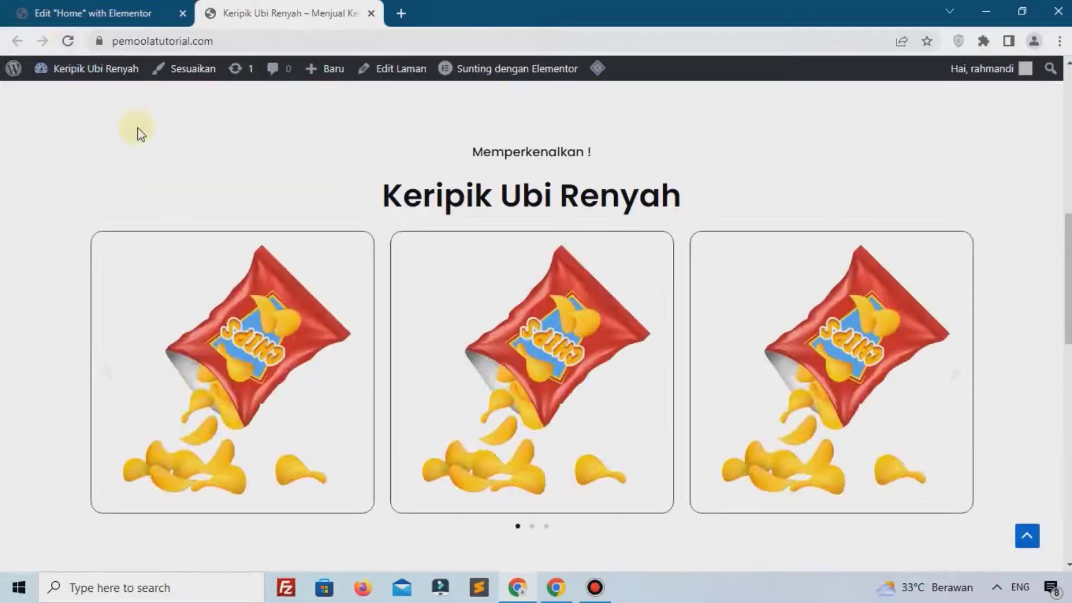
{"action": "scroll", "coordinate": [210, 221], "scroll_direction": "down", "scroll_amount": 10}
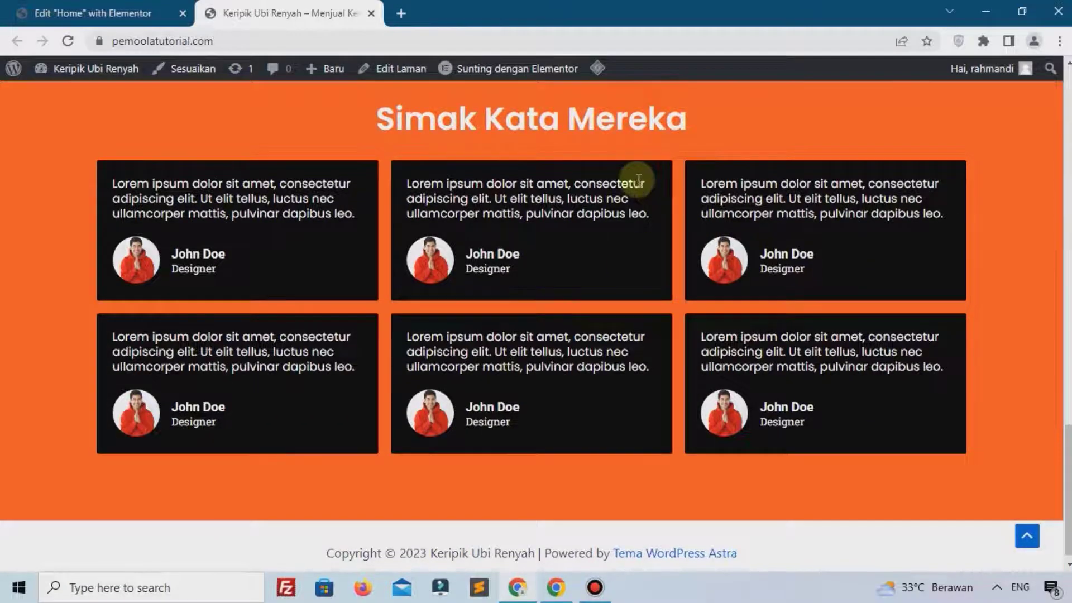
{"action": "scroll", "coordinate": [614, 189], "scroll_direction": "up", "scroll_amount": 3}
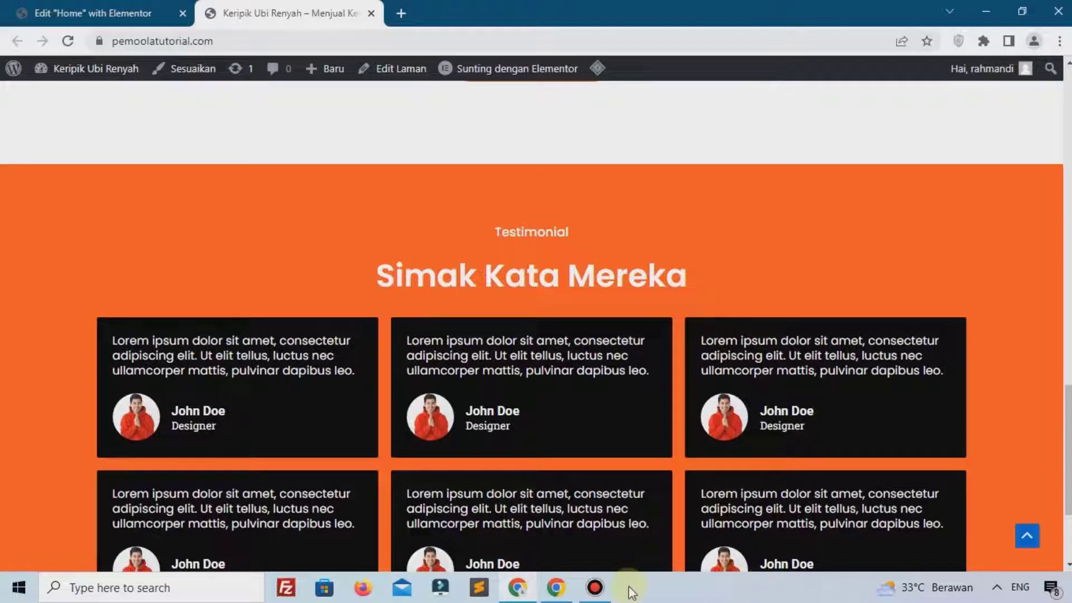
{"action": "left_click", "coordinate": [604, 586]}
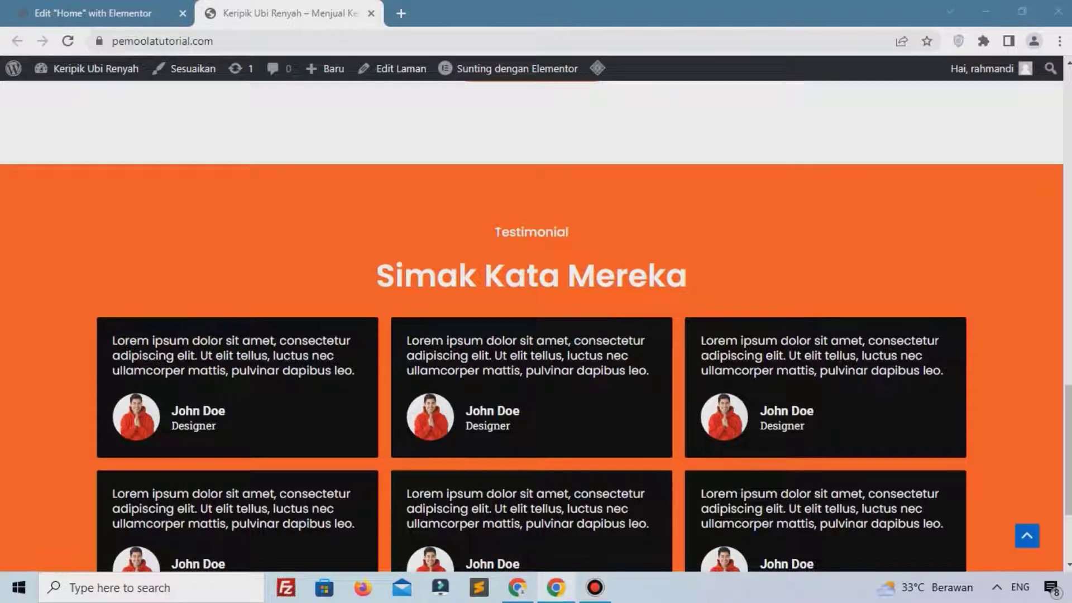
Return to the page editor and add a new single-column section below the orange testimonial section
{"action": "scroll", "coordinate": [411, 383], "scroll_direction": "down", "scroll_amount": 3}
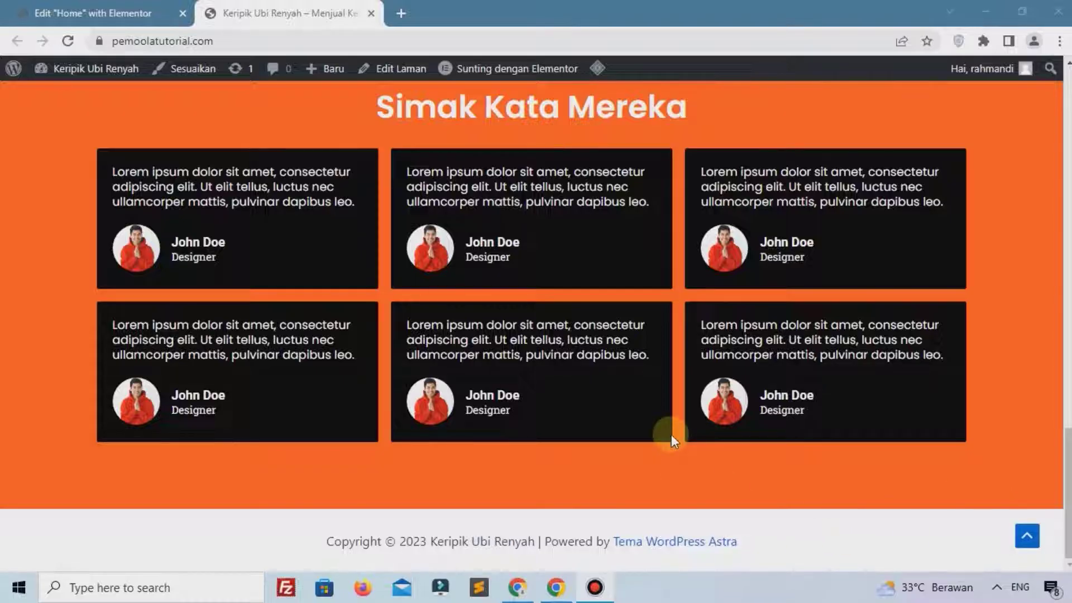
{"action": "left_click", "coordinate": [5, 7]}
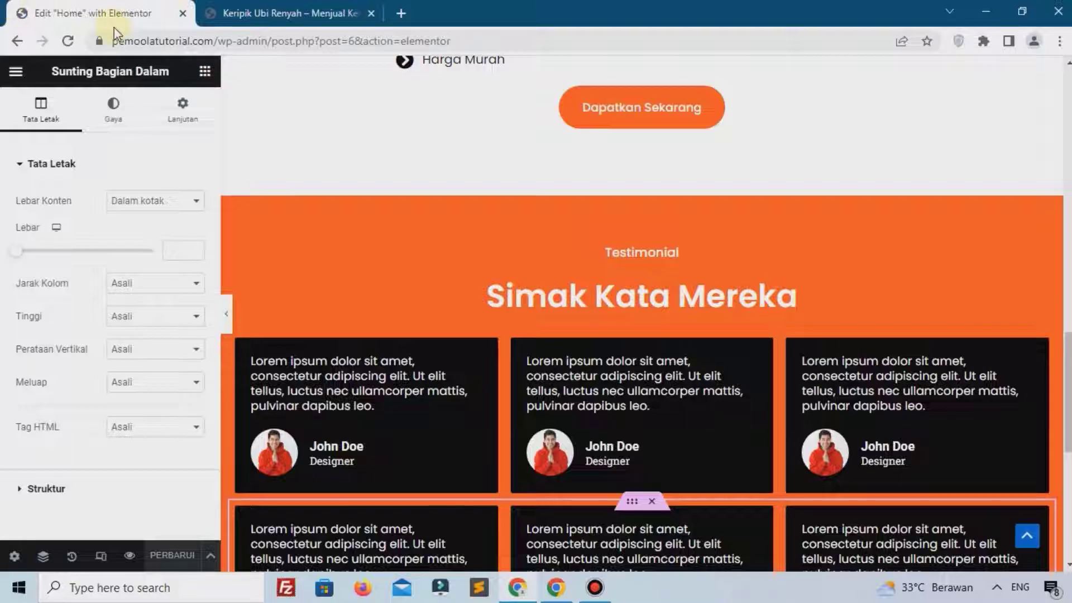
{"action": "scroll", "coordinate": [173, 148], "scroll_direction": "down", "scroll_amount": 1}
{"action": "scroll", "coordinate": [558, 323], "scroll_direction": "down", "scroll_amount": 8}
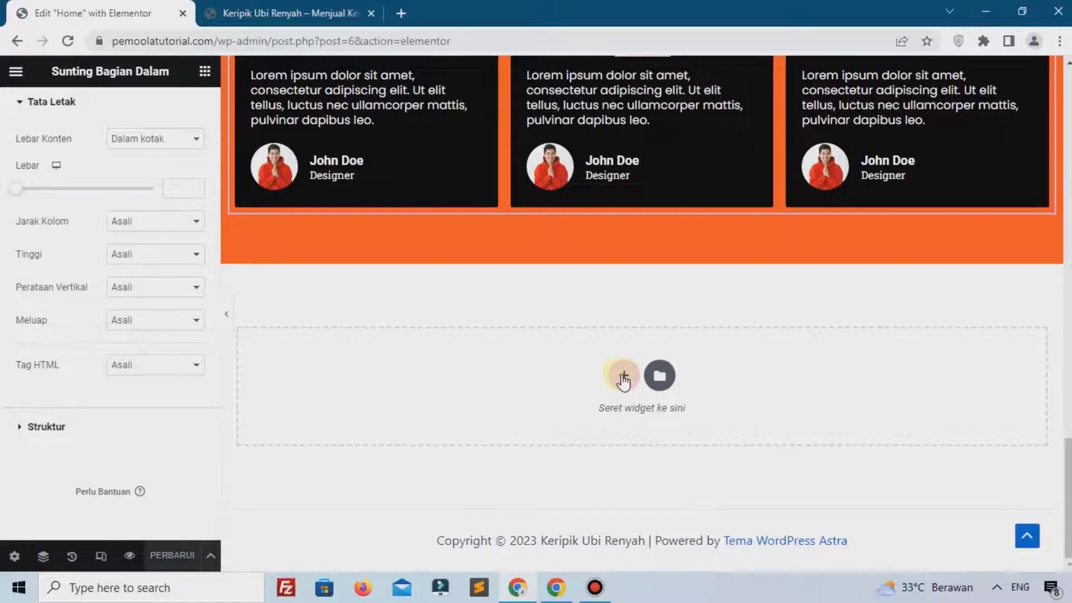
{"action": "left_click", "coordinate": [623, 379]}
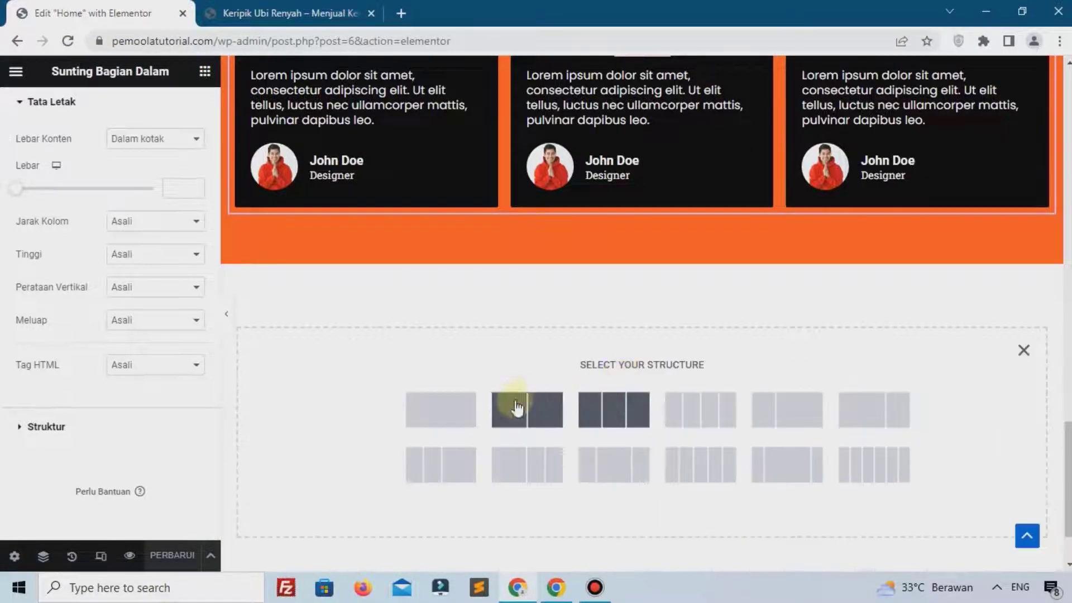
{"action": "left_click", "coordinate": [434, 418]}
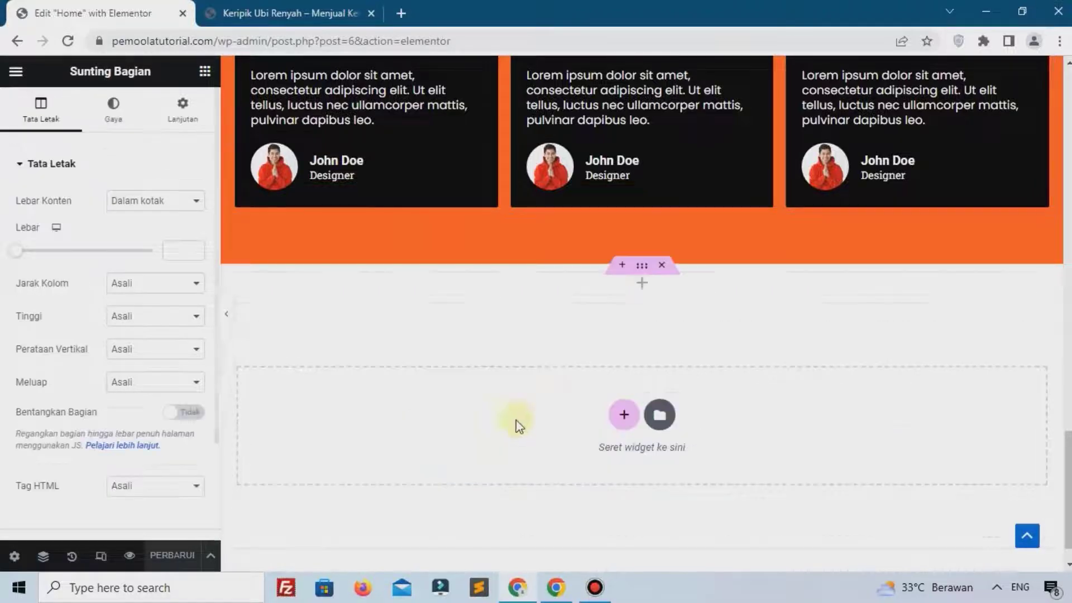
Switch the new section's margin unit to percent, unlink the values and set the top margin to 7%
{"action": "left_click", "coordinate": [163, 108]}
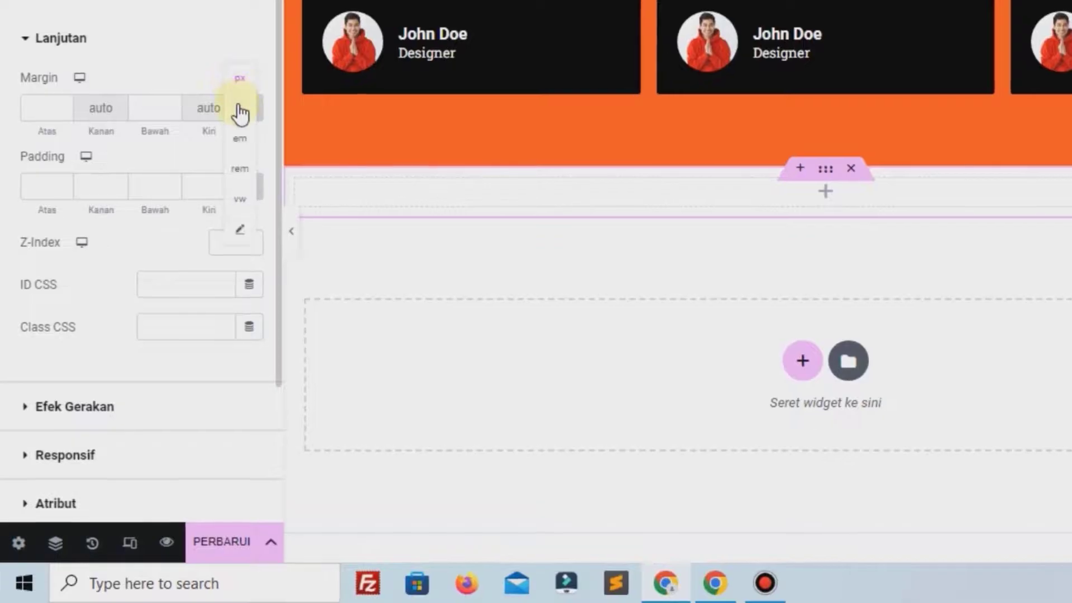
{"action": "left_click", "coordinate": [246, 109]}
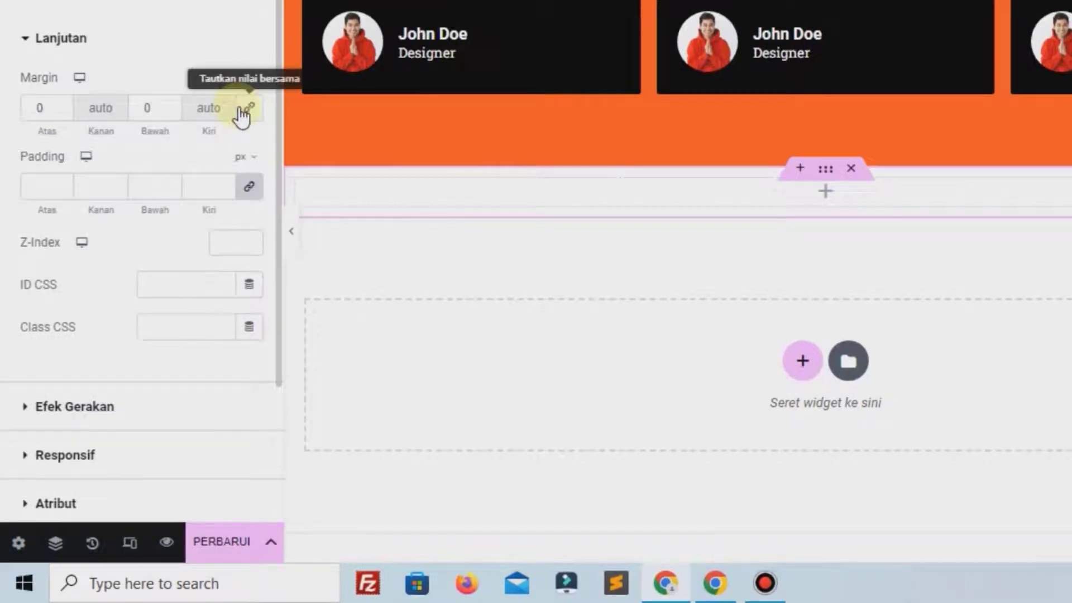
{"action": "left_click", "coordinate": [63, 109]}
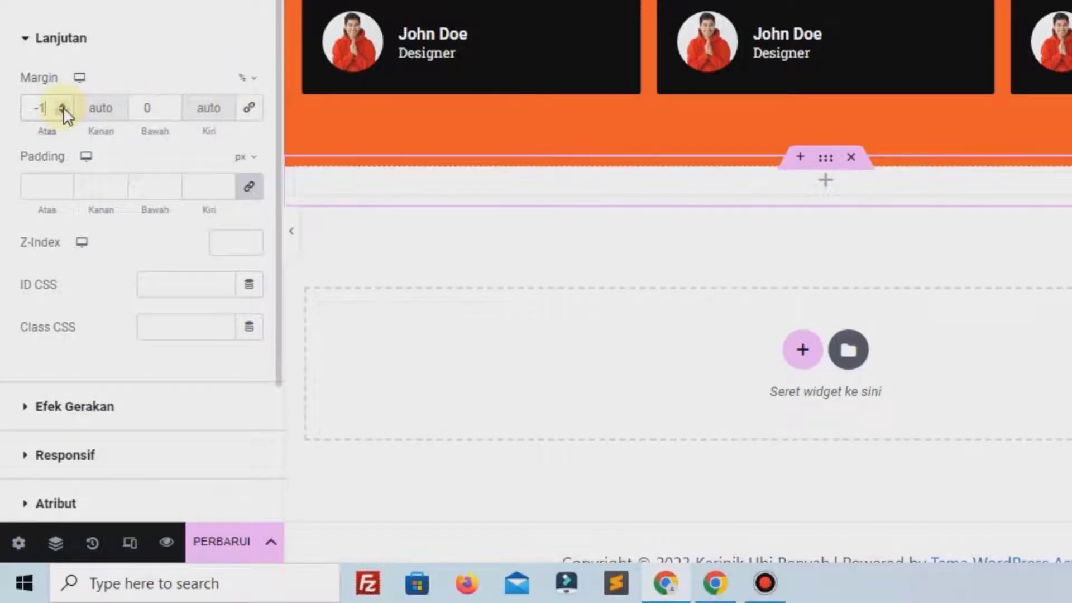
{"action": "left_click", "coordinate": [63, 103]}
{"action": "left_click", "coordinate": [63, 103]}
{"action": "left_click", "coordinate": [63, 102]}
{"action": "left_click", "coordinate": [63, 103]}
{"action": "left_click", "coordinate": [64, 102]}
{"action": "left_click", "coordinate": [63, 103]}
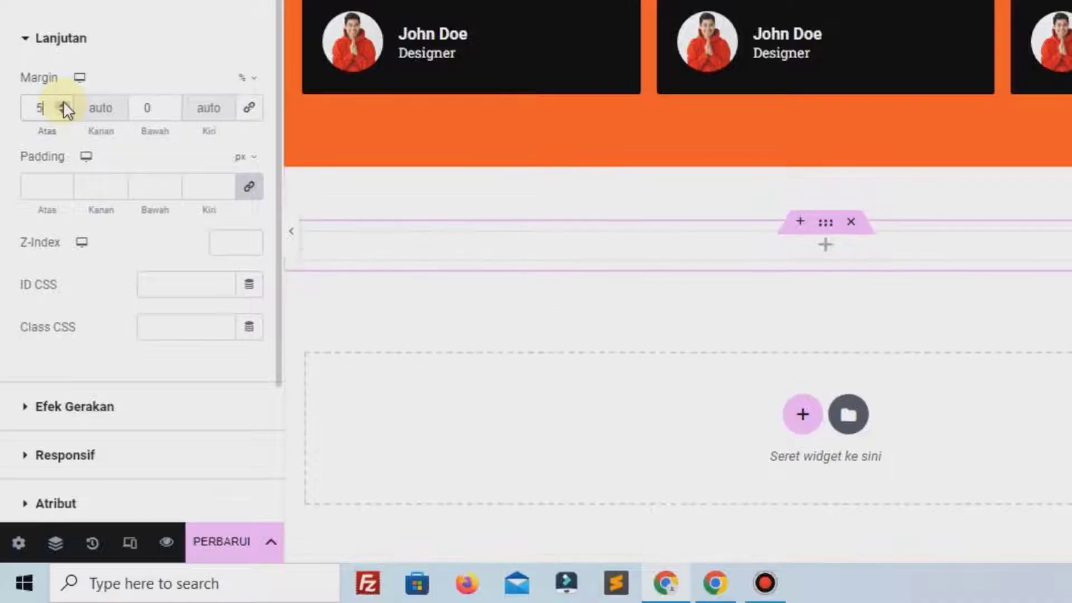
{"action": "left_click", "coordinate": [64, 102]}
{"action": "left_click", "coordinate": [63, 103]}
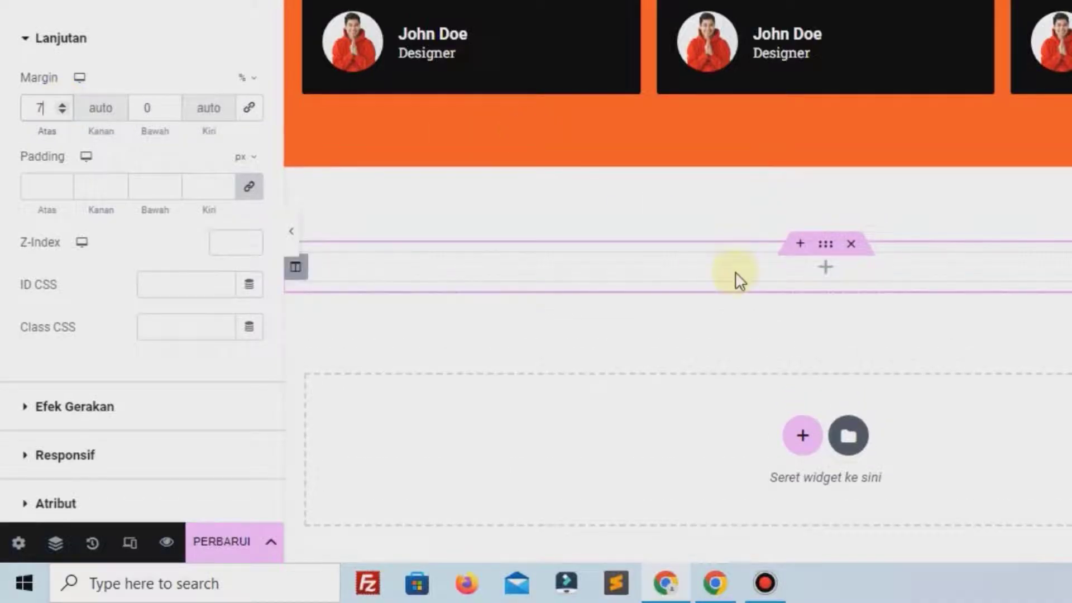
{"action": "scroll", "coordinate": [736, 276], "scroll_direction": "up", "scroll_amount": 2}
{"action": "scroll", "coordinate": [737, 271], "scroll_direction": "up", "scroll_amount": 5}
{"action": "scroll", "coordinate": [736, 282], "scroll_direction": "down", "scroll_amount": 7}
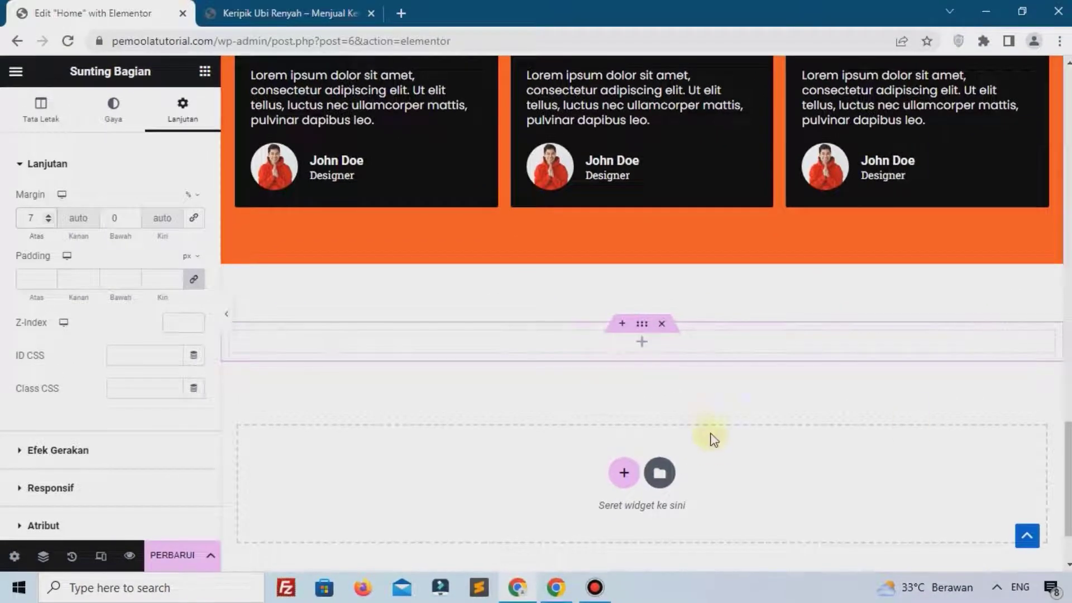
Copy the "Memperkenalkan !" heading from the product section and paste it into the new empty section
{"action": "key", "text": "alt+Tab"}
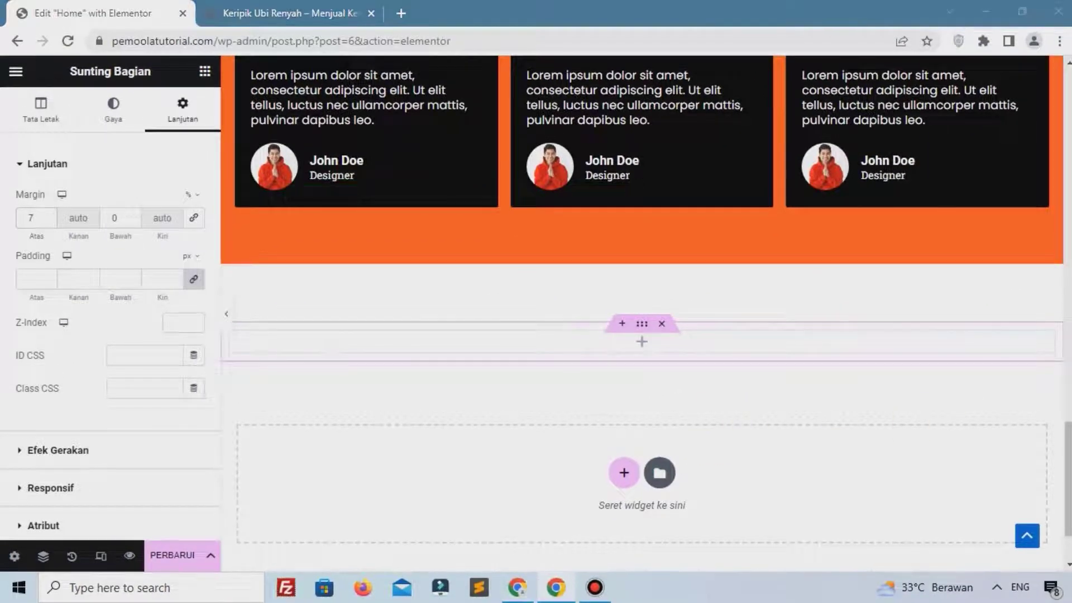
{"action": "scroll", "coordinate": [636, 454], "scroll_direction": "up", "scroll_amount": 10}
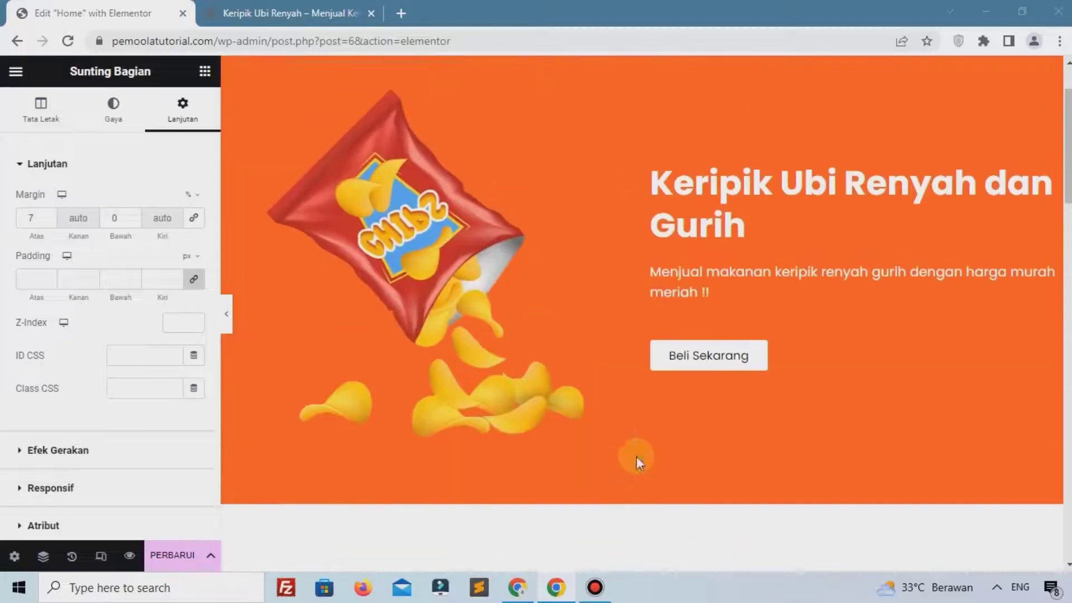
{"action": "scroll", "coordinate": [635, 455], "scroll_direction": "down", "scroll_amount": 5}
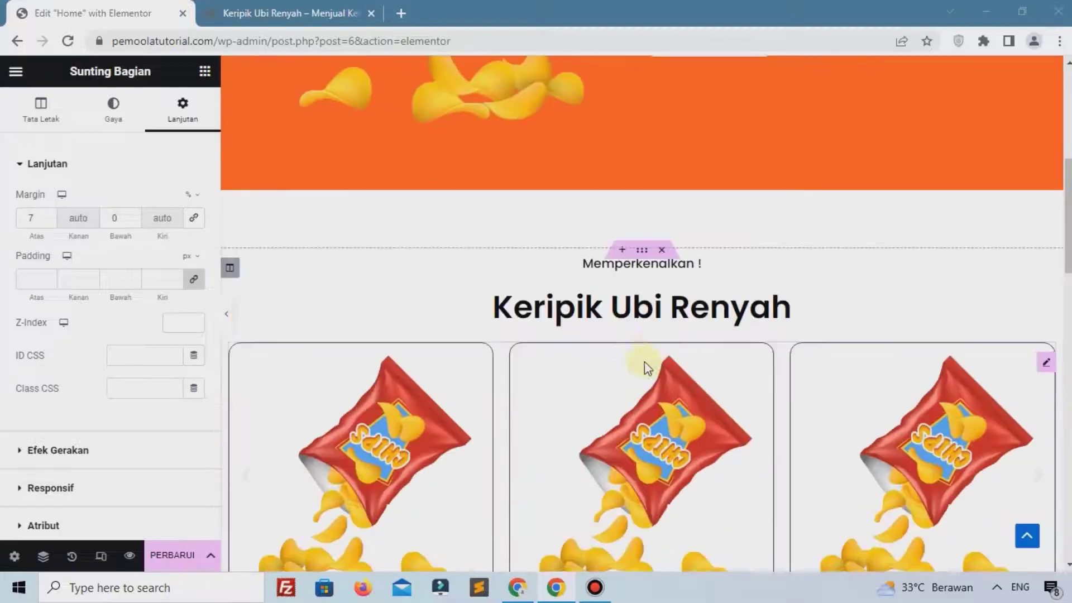
{"action": "right_click", "coordinate": [636, 264]}
{"action": "key", "text": "Escape"}
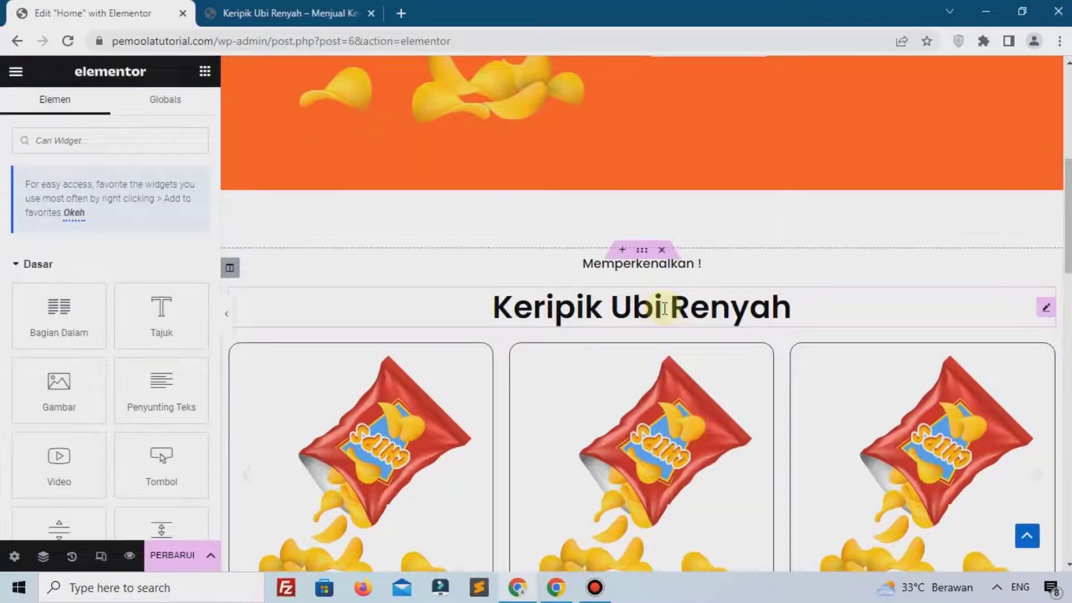
{"action": "scroll", "coordinate": [664, 307], "scroll_direction": "down", "scroll_amount": 15}
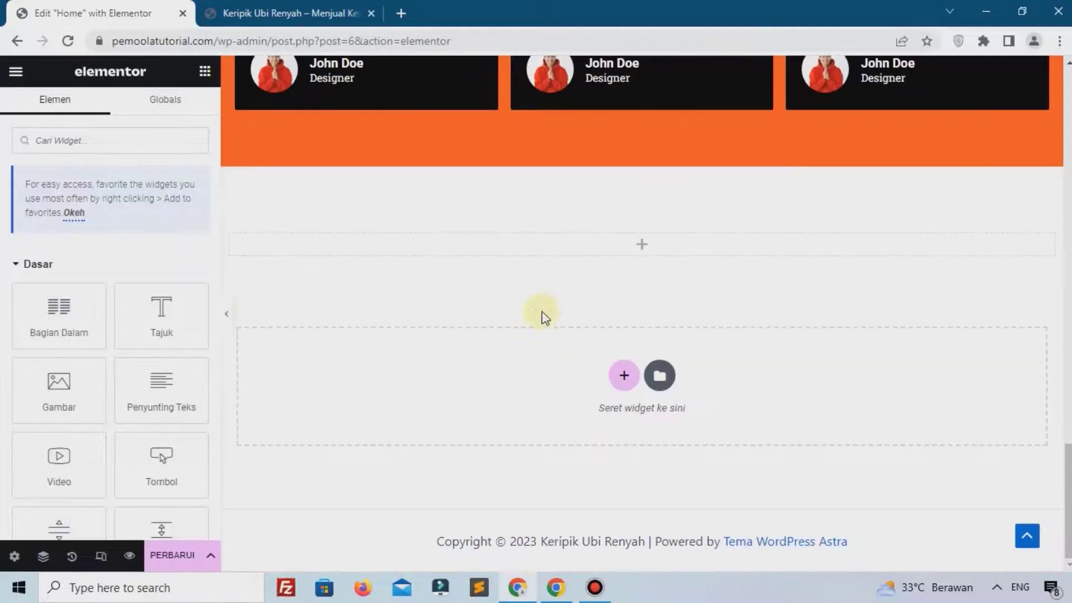
{"action": "right_click", "coordinate": [579, 249]}
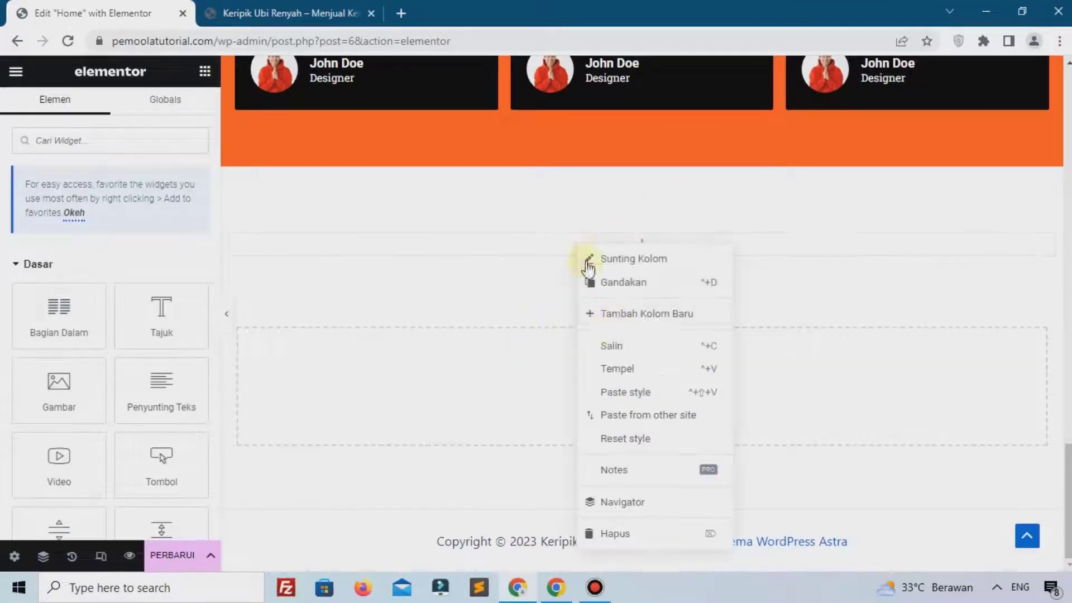
{"action": "left_click", "coordinate": [629, 370]}
{"action": "scroll", "coordinate": [469, 309], "scroll_direction": "up", "scroll_amount": 1}
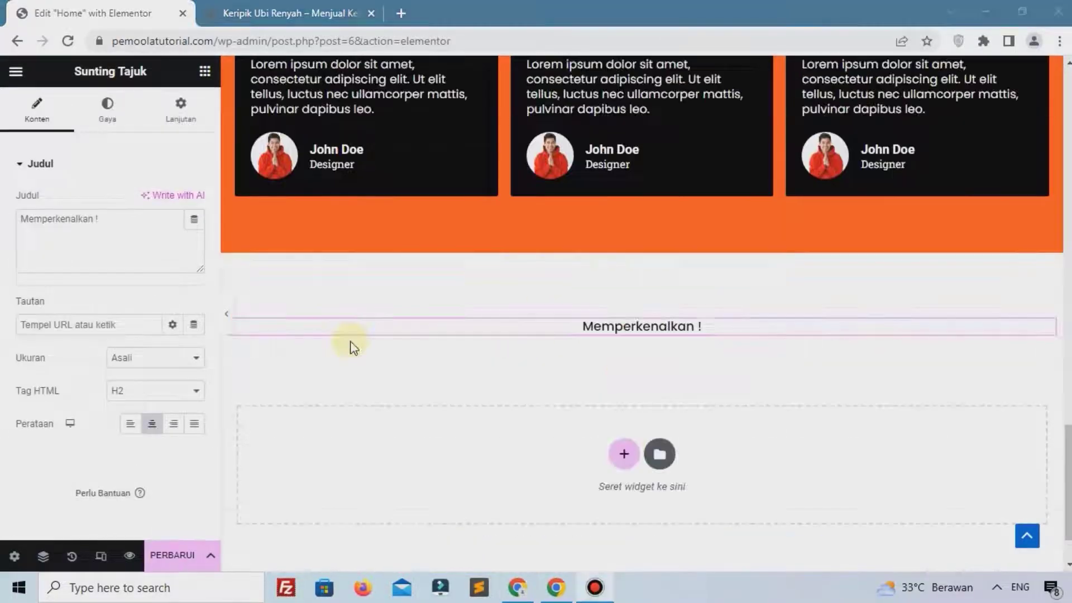
Change the pasted small heading's text to "Oke saya berminat"
{"action": "triple_click", "coordinate": [128, 210]}
{"action": "type", "text": "Oke"}
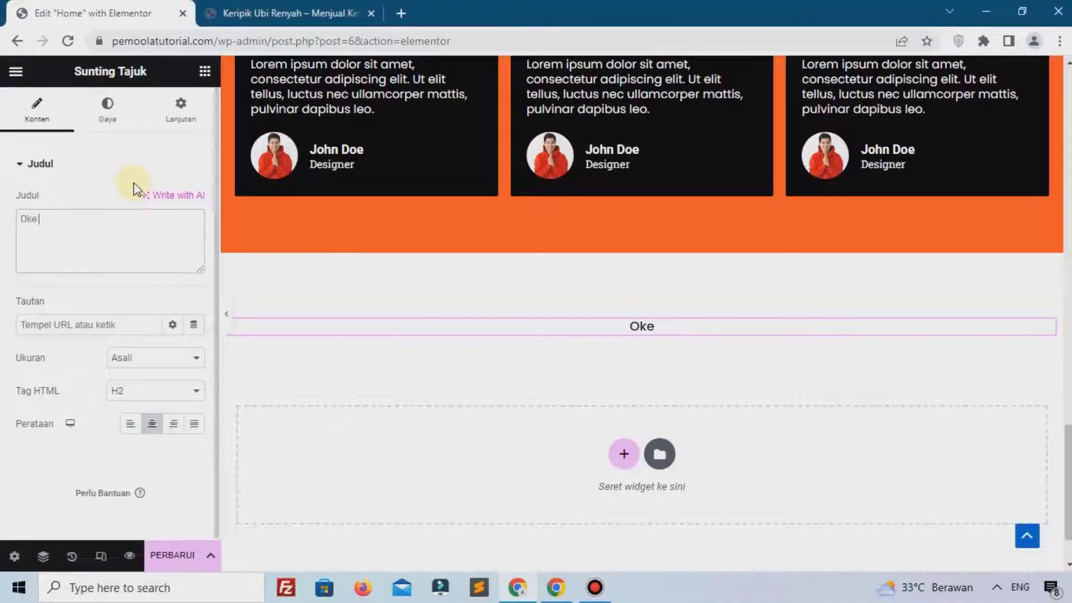
{"action": "type", "text": " 5"}
{"action": "key", "text": "BackSpace"}
{"action": "type", "text": "syo b"}
{"action": "key", "text": "BackSpace"}
{"action": "key", "text": "BackSpace"}
{"action": "key", "text": "BackSpace"}
{"action": "key", "text": "BackSpace"}
{"action": "type", "text": "aya berminat"}
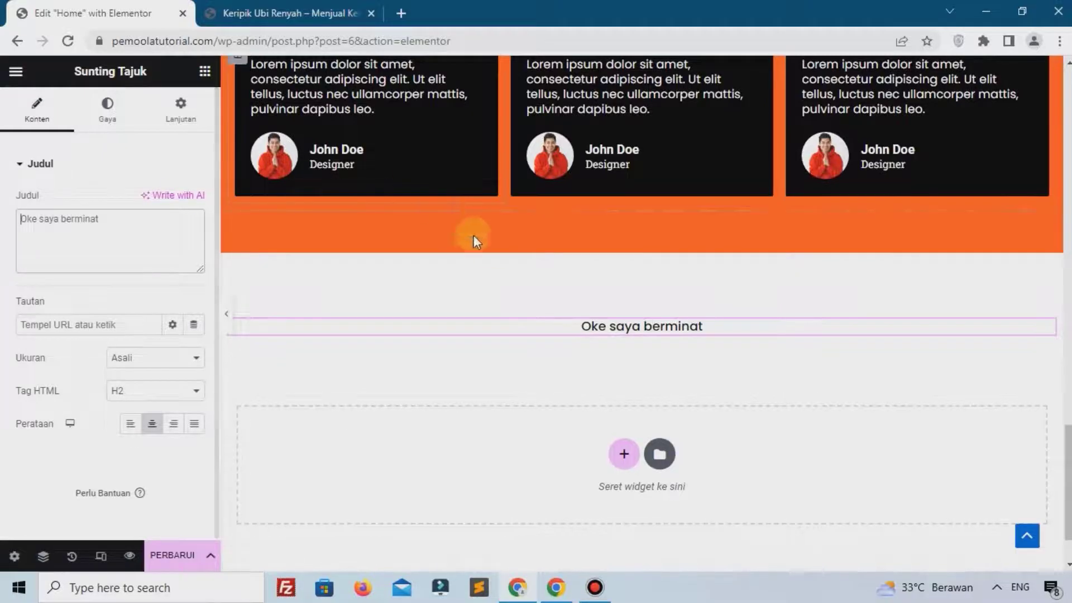
Copy the large "Keripik Ubi Renyah" heading from the product section and paste it below "Oke saya berminat"
{"action": "scroll", "coordinate": [494, 250], "scroll_direction": "up", "scroll_amount": 10}
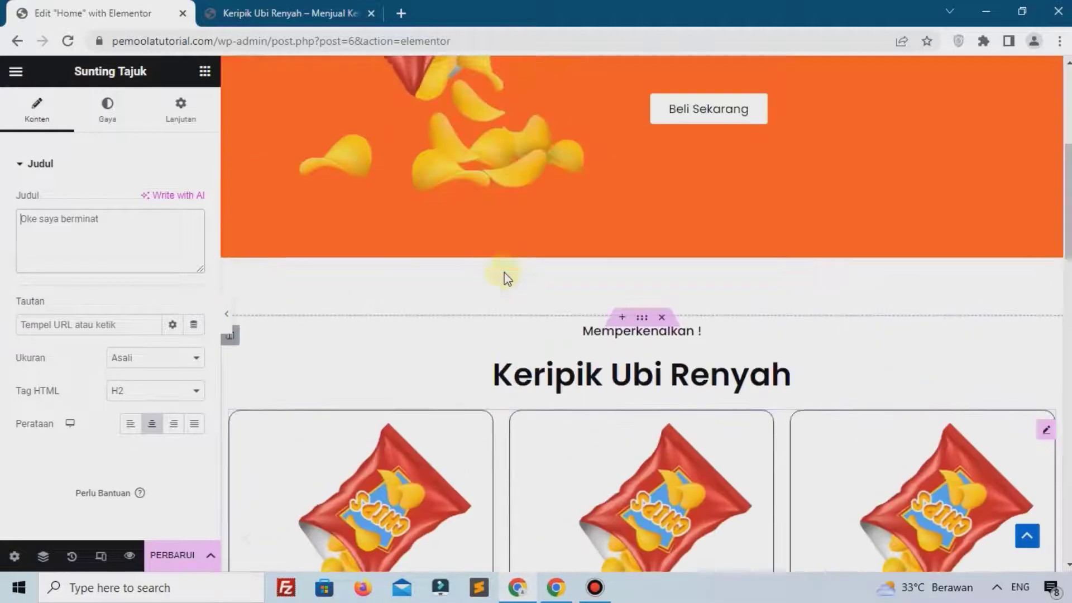
{"action": "right_click", "coordinate": [604, 381]}
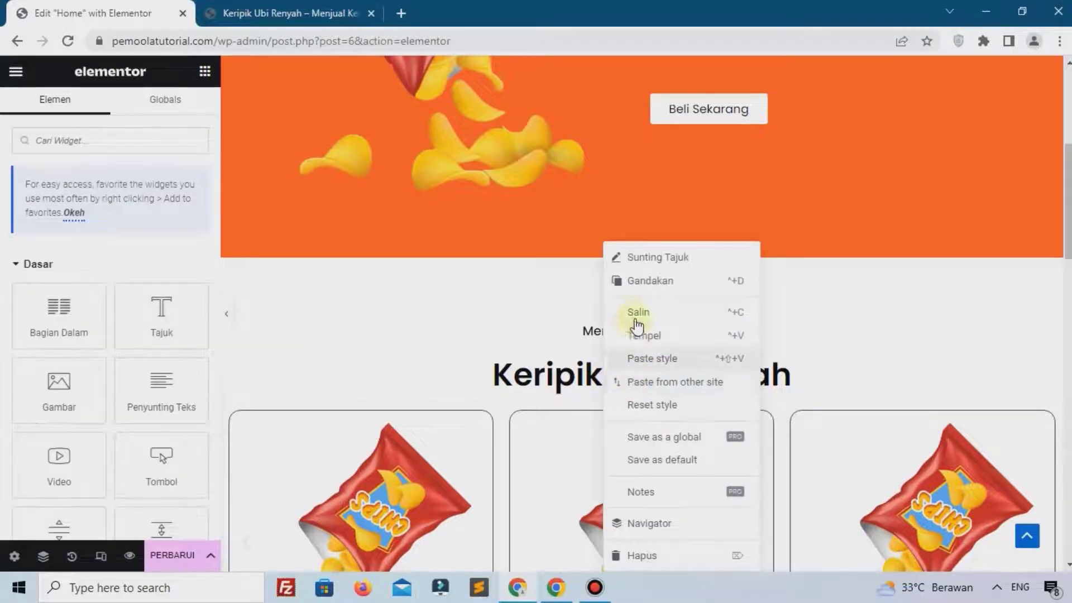
{"action": "left_click", "coordinate": [636, 315]}
{"action": "scroll", "coordinate": [628, 330], "scroll_direction": "down", "scroll_amount": 10}
{"action": "right_click", "coordinate": [628, 330]}
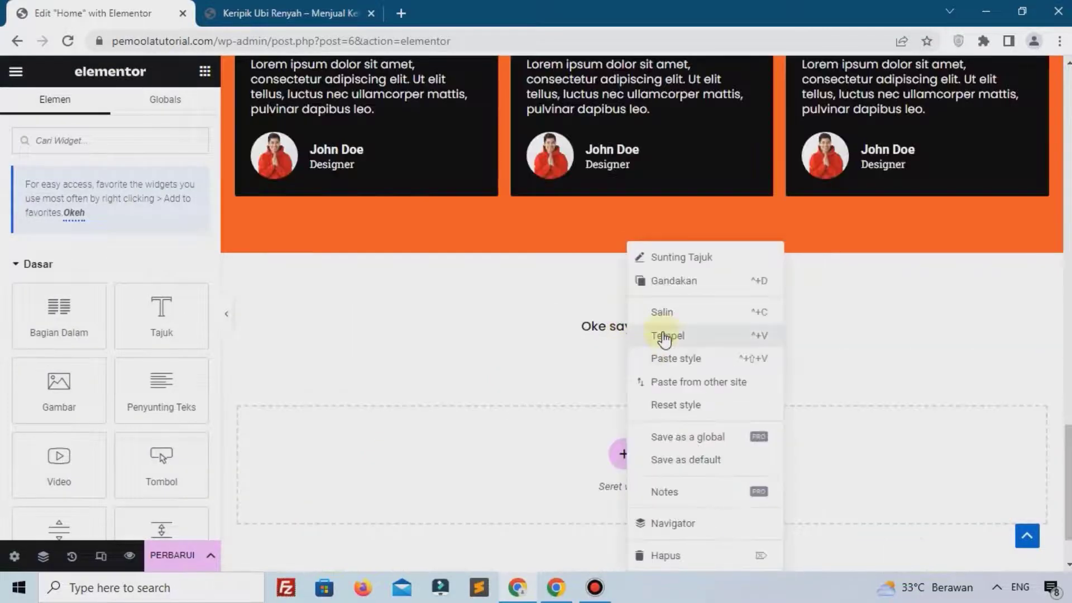
{"action": "left_click", "coordinate": [663, 337]}
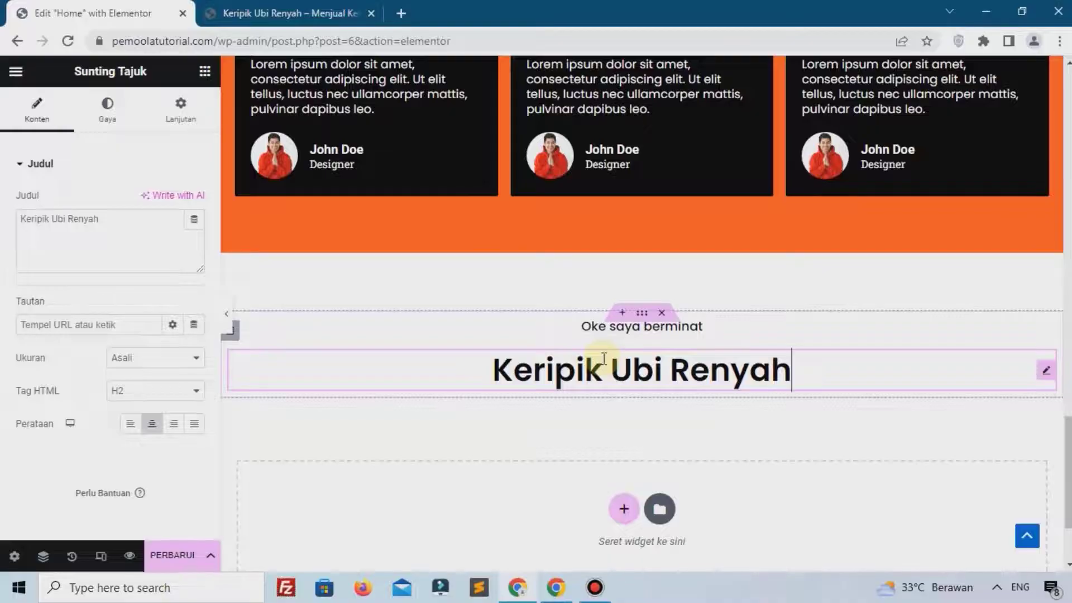
Change the pasted large heading's text to "Berapa Harga keripiknya"
{"action": "left_click", "coordinate": [130, 229]}
{"action": "key", "text": "ctrl+a"}
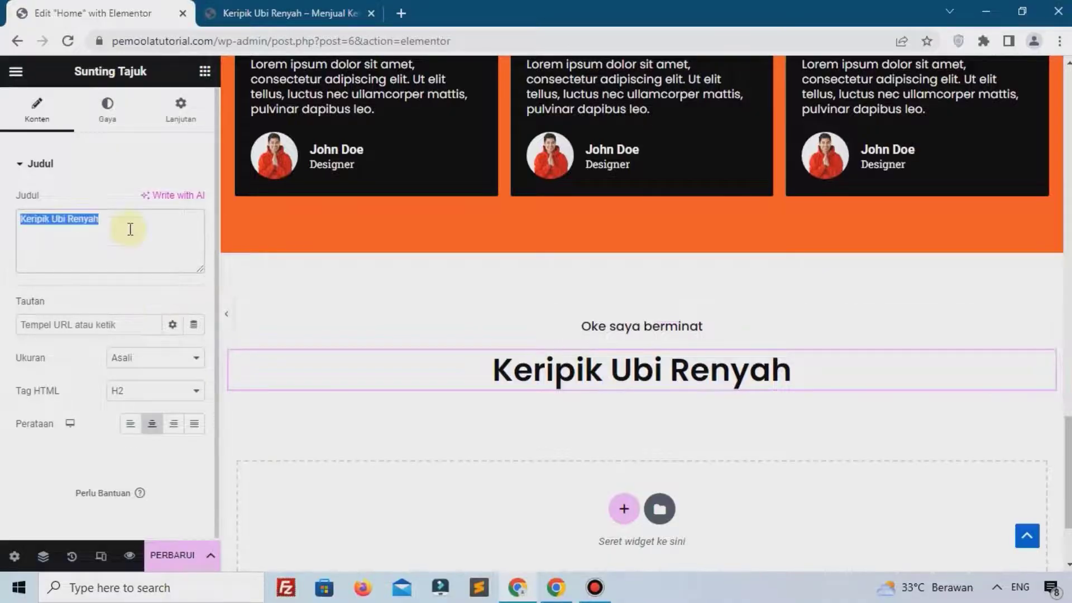
{"action": "type", "text": "Berapa "}
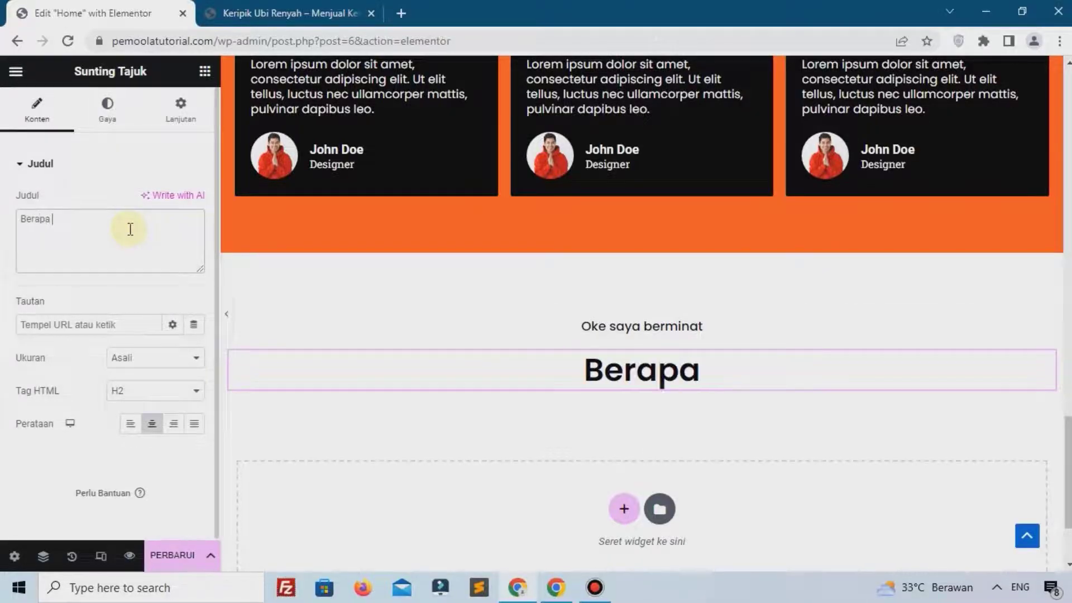
{"action": "type", "text": "Harga"}
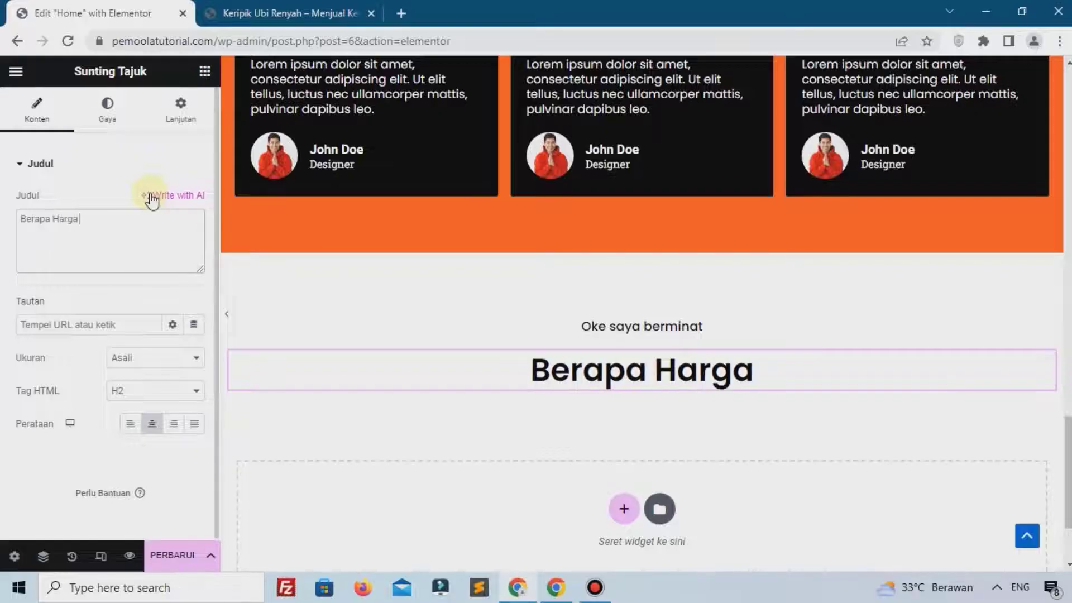
{"action": "type", "text": " keripiknya"}
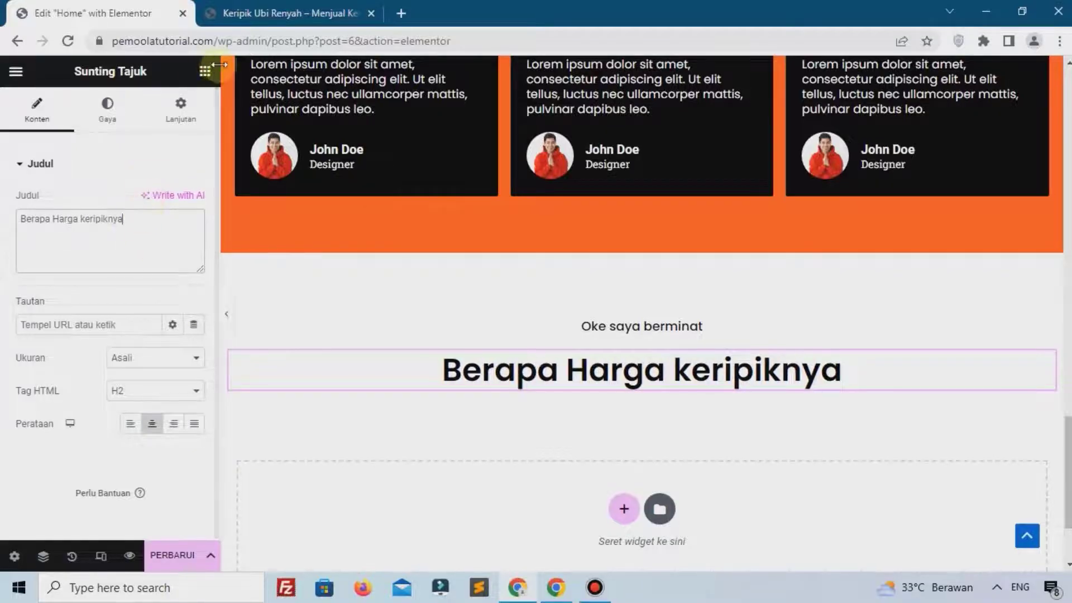
Add a two-column inner section below the "Berapa Harga keripiknya" heading and set its content width to 950
{"action": "left_click", "coordinate": [203, 77]}
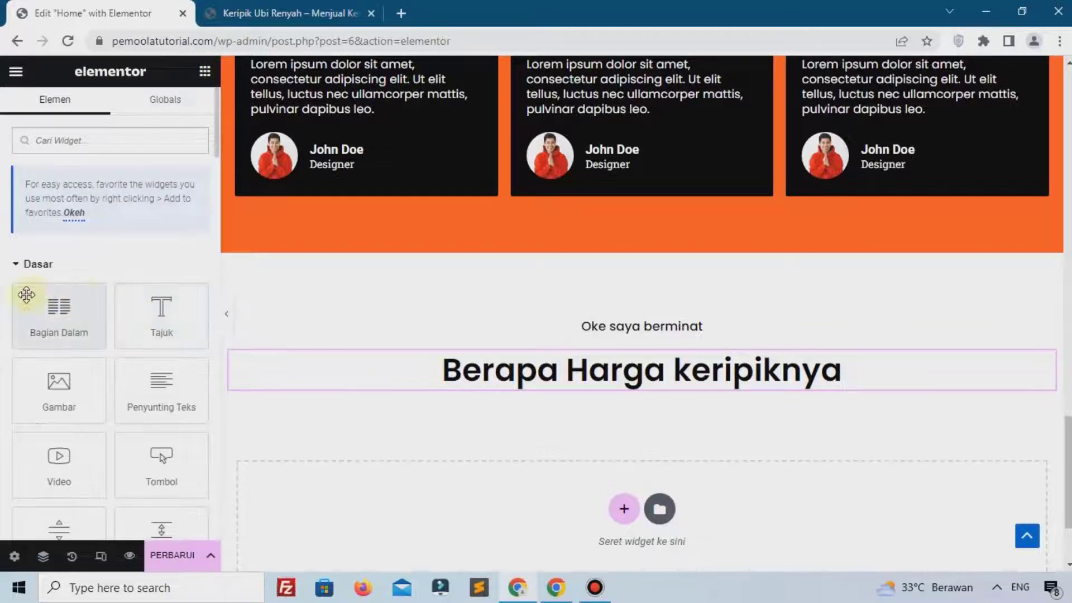
{"action": "left_click_drag", "start_coordinate": [35, 296], "coordinate": [406, 369]}
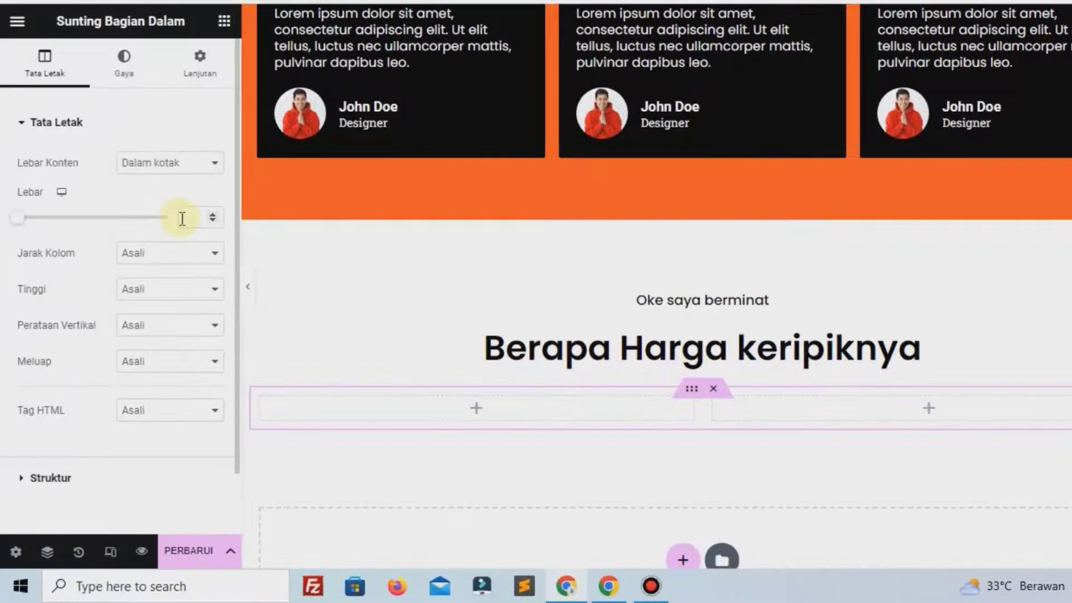
{"action": "left_click", "coordinate": [167, 252]}
{"action": "type", "text": "9"}
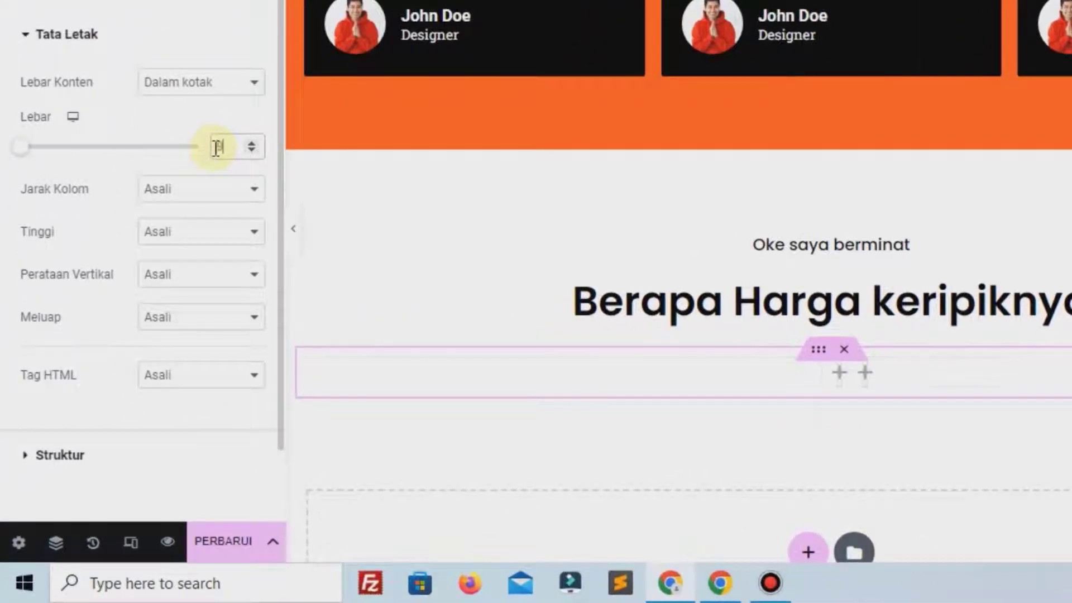
{"action": "type", "text": "45"}
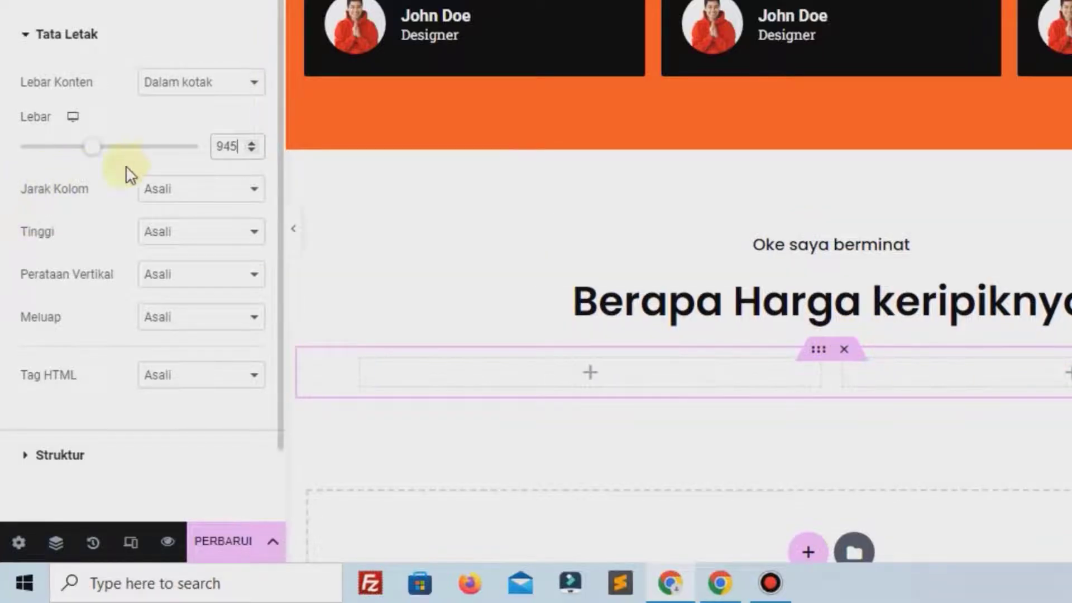
{"action": "key", "text": "BackSpace"}
{"action": "key", "text": "BackSpace"}
{"action": "key", "text": "BackSpace"}
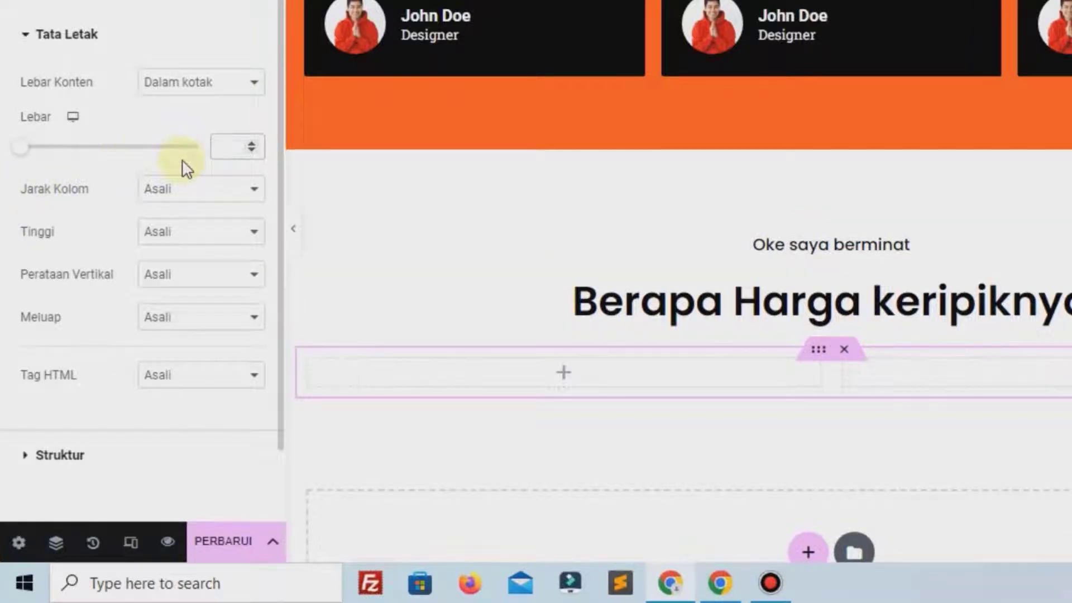
{"action": "type", "text": "950"}
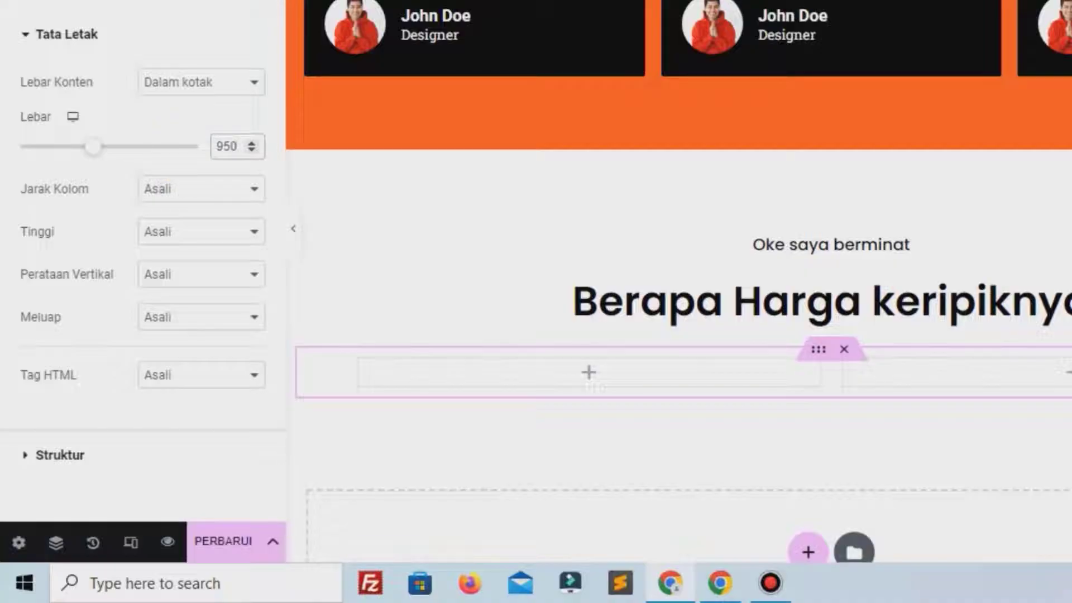
{"action": "key", "text": "alt+Tab"}
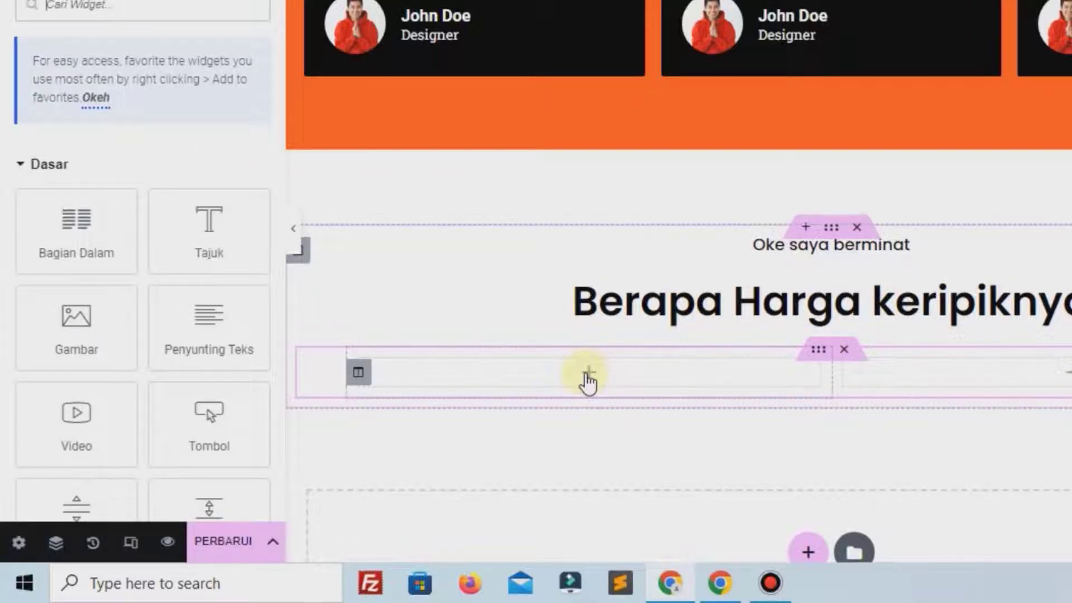
Add a heading to the first pricing column and give that column a solid #F8541C background
{"action": "left_click_drag", "start_coordinate": [241, 246], "coordinate": [563, 382]}
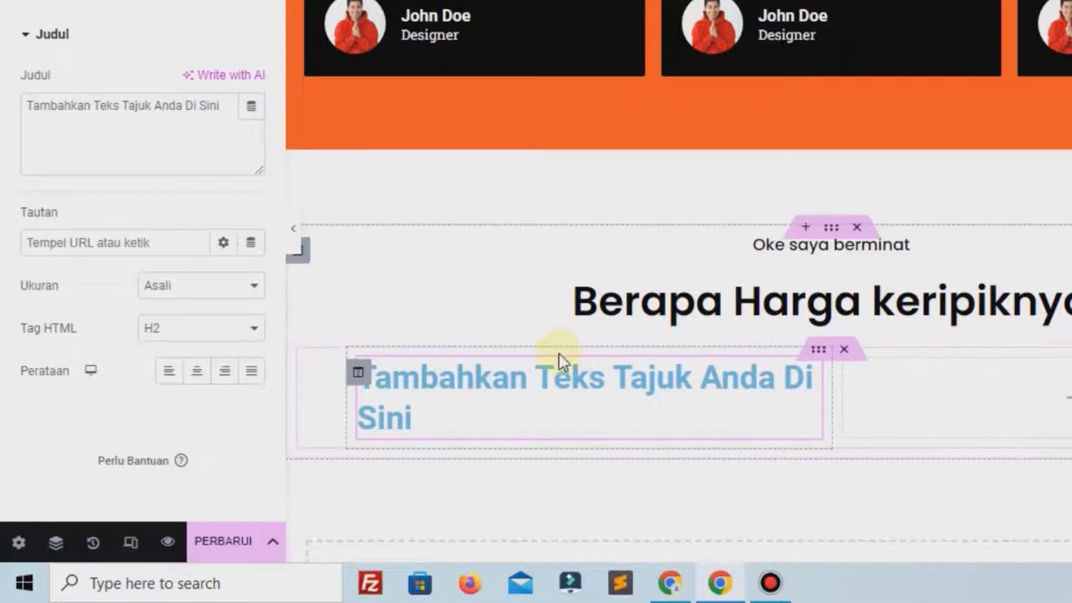
{"action": "left_click", "coordinate": [358, 372]}
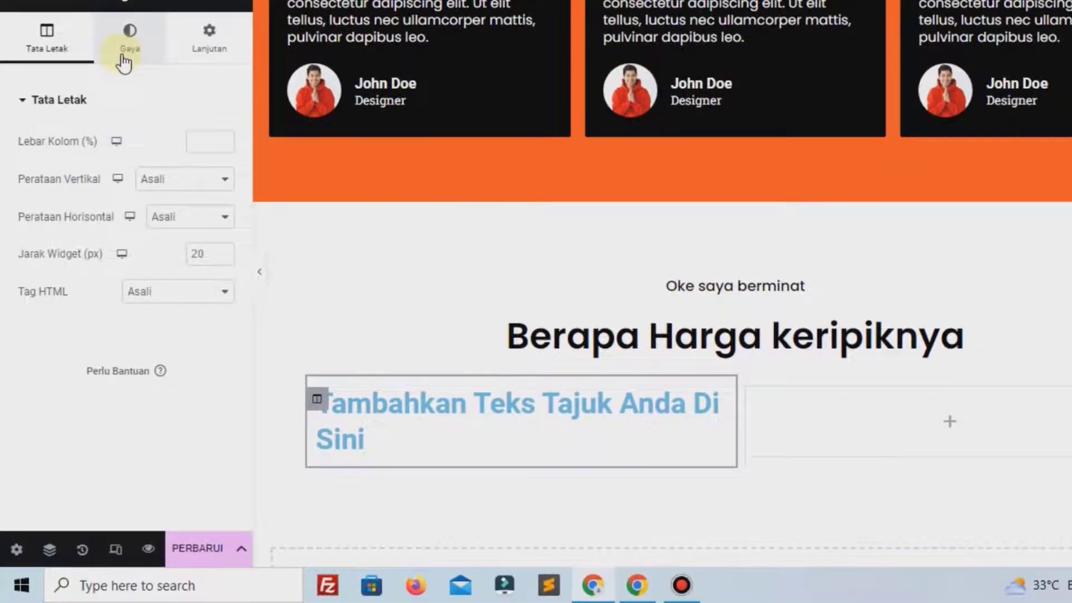
{"action": "left_click", "coordinate": [124, 62]}
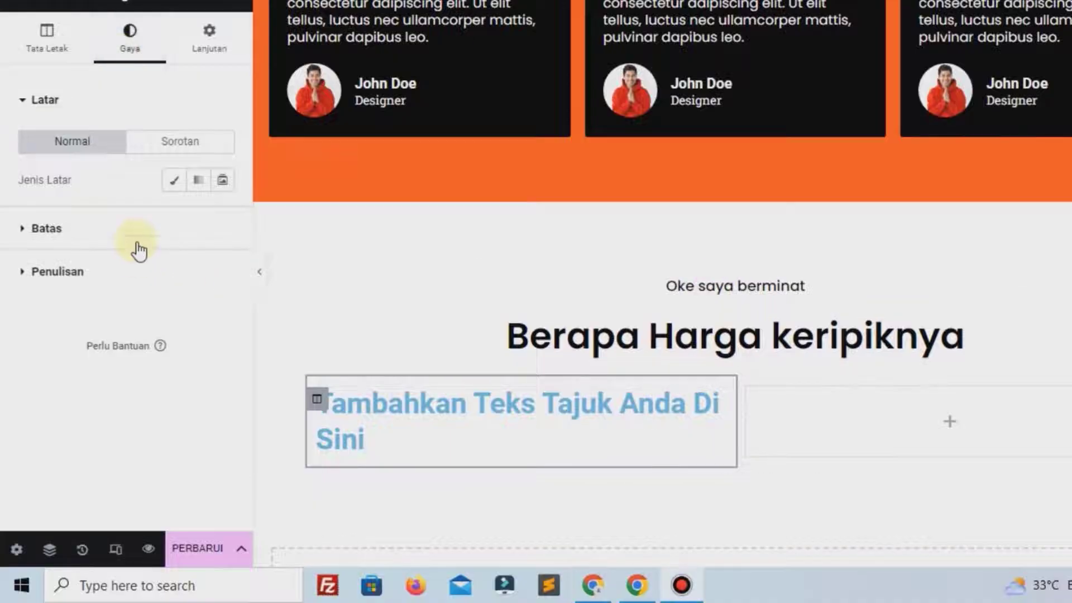
{"action": "left_click", "coordinate": [172, 180]}
{"action": "left_click", "coordinate": [222, 217]}
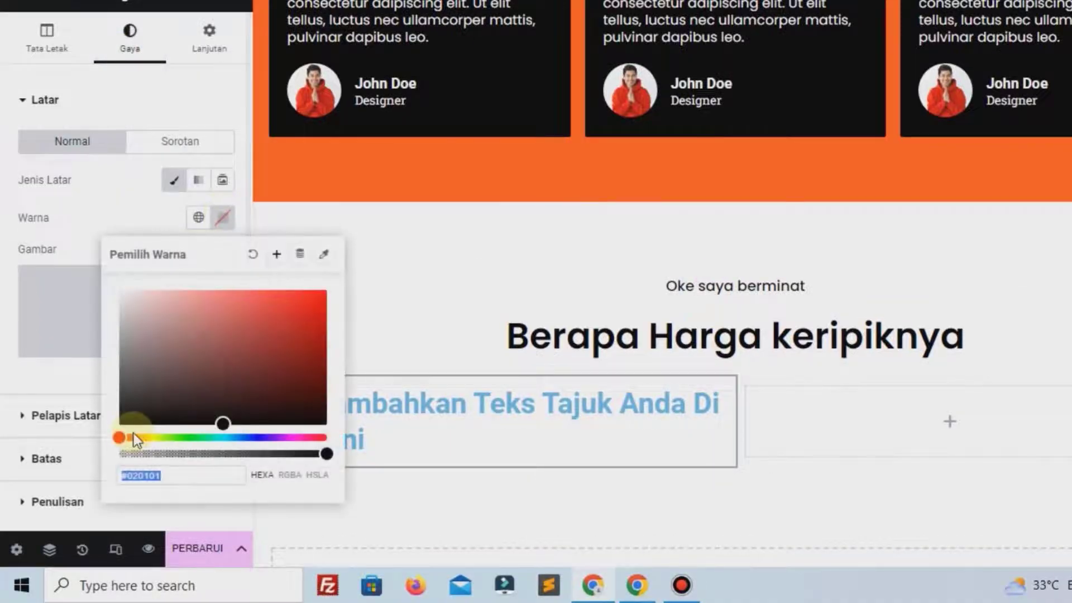
{"action": "type", "text": "#F8541C"}
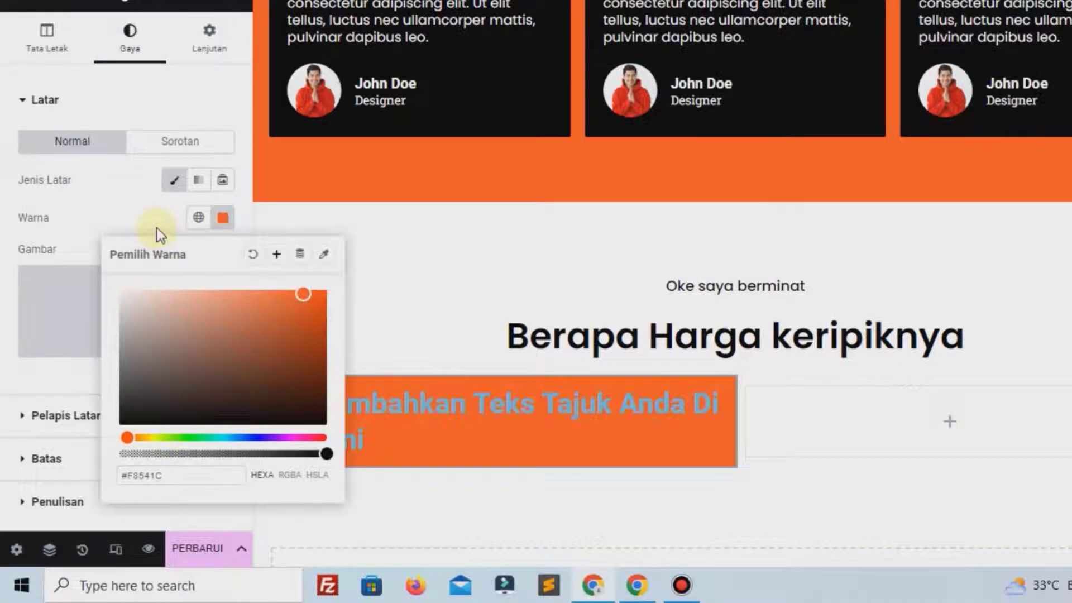
{"action": "left_click", "coordinate": [156, 228]}
Give the orange pricing column a border radius of 8 px and a margin of 10 px on all sides
{"action": "scroll", "coordinate": [97, 287], "scroll_direction": "down", "scroll_amount": 2}
{"action": "left_click", "coordinate": [50, 357]}
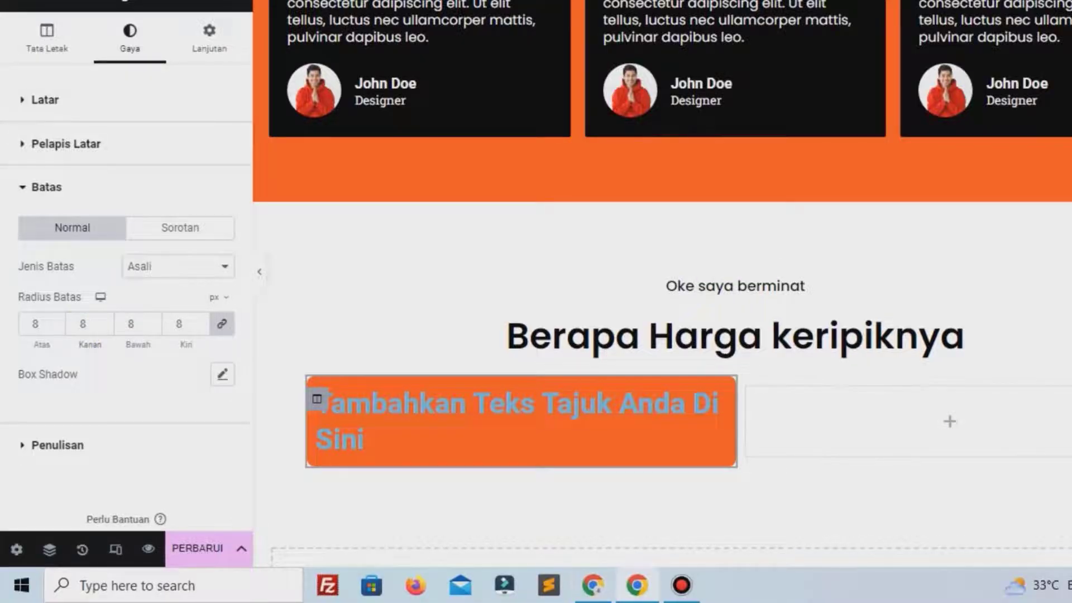
{"action": "left_click", "coordinate": [210, 53]}
{"action": "left_click", "coordinate": [136, 161]}
{"action": "type", "text": "10"}
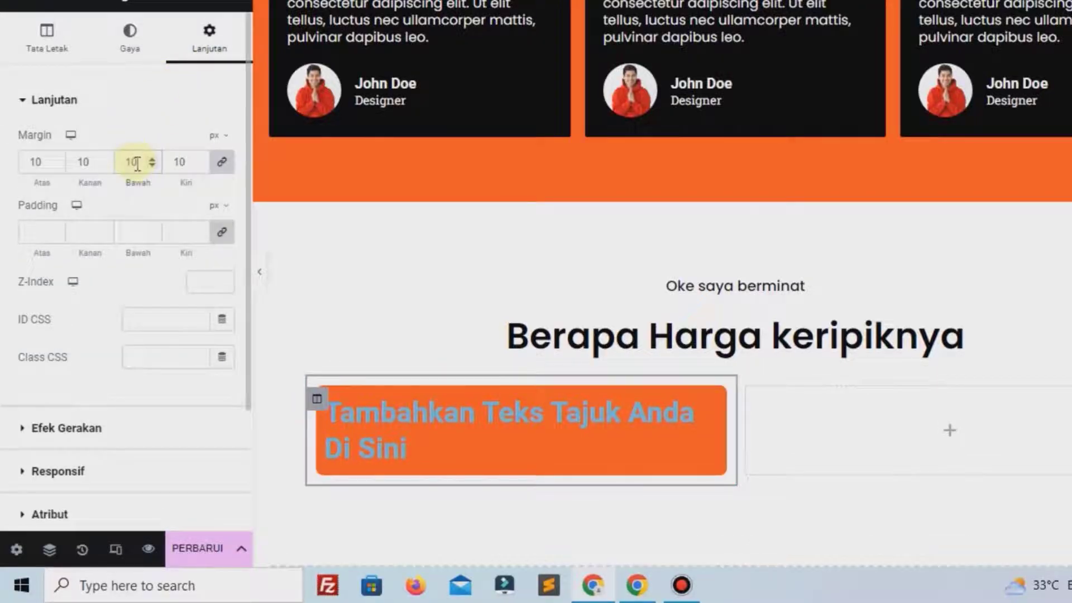
Unlink the orange column's padding and set it in percent to 7 above and below and 6 on both sides
{"action": "left_click", "coordinate": [223, 233]}
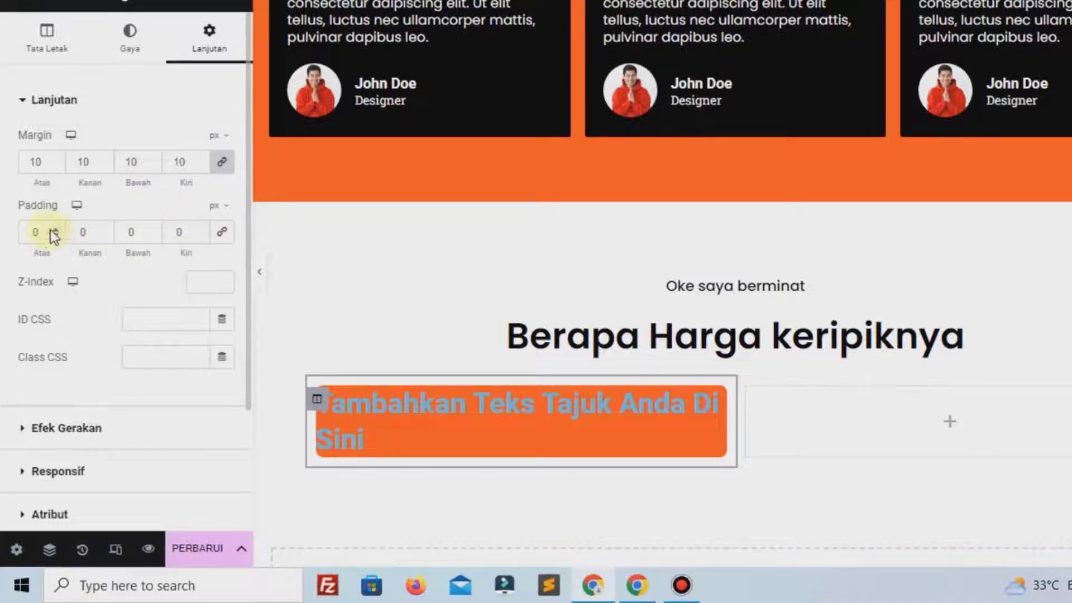
{"action": "left_click", "coordinate": [216, 239]}
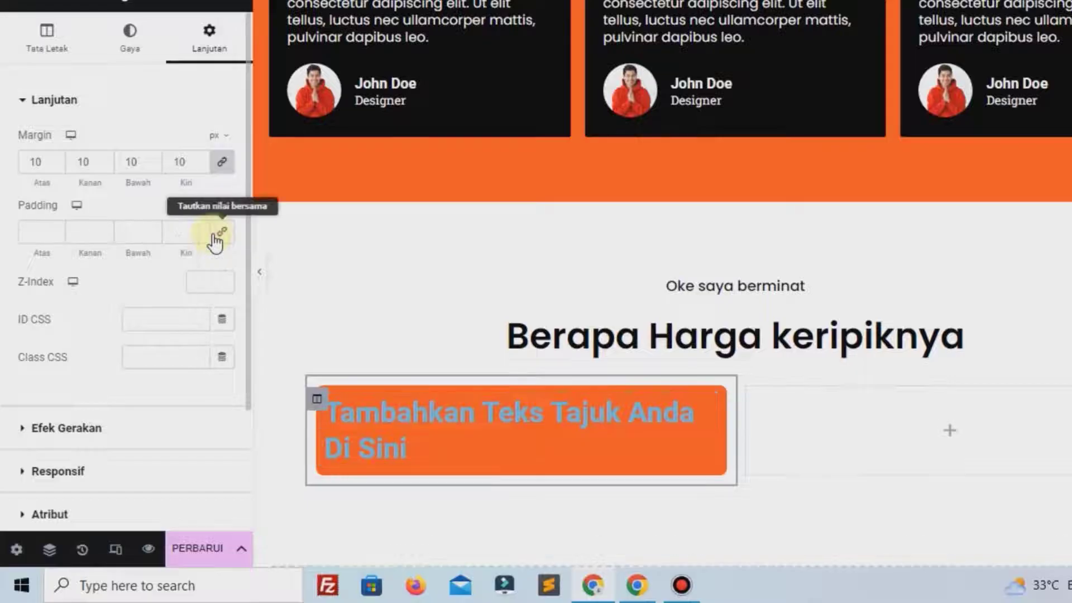
{"action": "left_click", "coordinate": [56, 229]}
{"action": "left_click", "coordinate": [55, 228]}
{"action": "left_click", "coordinate": [56, 229]}
{"action": "left_click", "coordinate": [58, 228]}
{"action": "left_click", "coordinate": [57, 228]}
{"action": "left_click", "coordinate": [57, 229]}
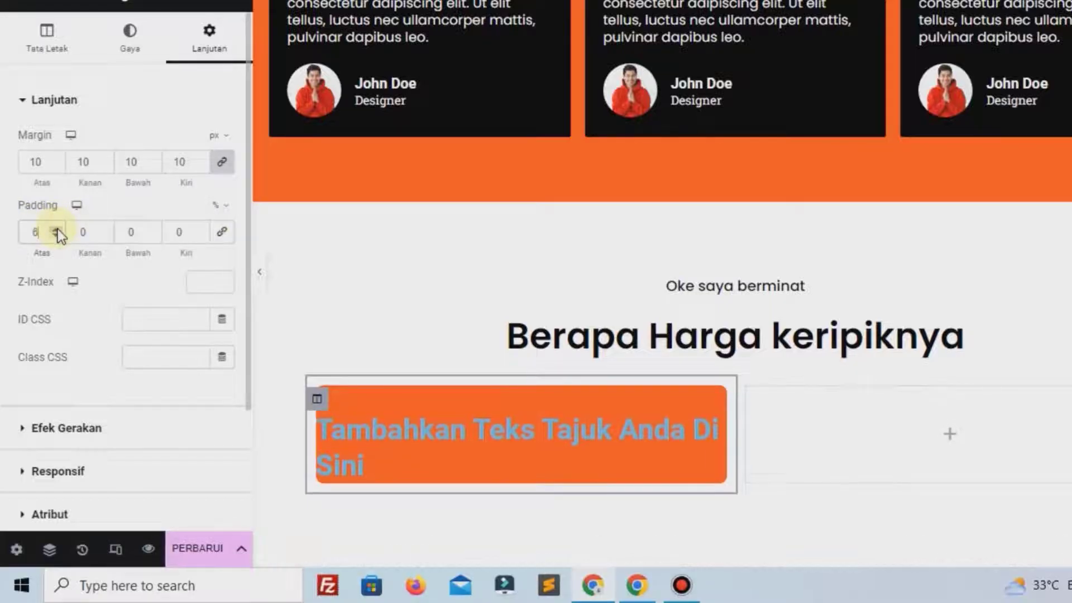
{"action": "left_click", "coordinate": [56, 229]}
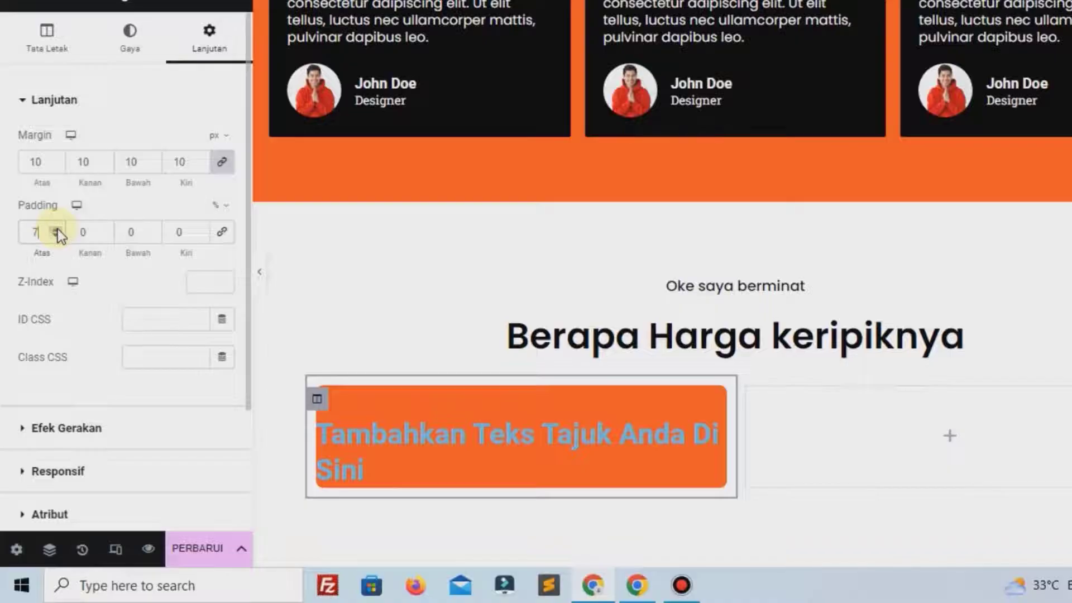
{"action": "left_click", "coordinate": [151, 229]}
{"action": "left_click", "coordinate": [149, 231]}
{"action": "left_click", "coordinate": [149, 231]}
{"action": "left_click", "coordinate": [148, 231]}
{"action": "left_click", "coordinate": [145, 231]}
{"action": "left_click", "coordinate": [146, 231]}
{"action": "left_click", "coordinate": [145, 231]}
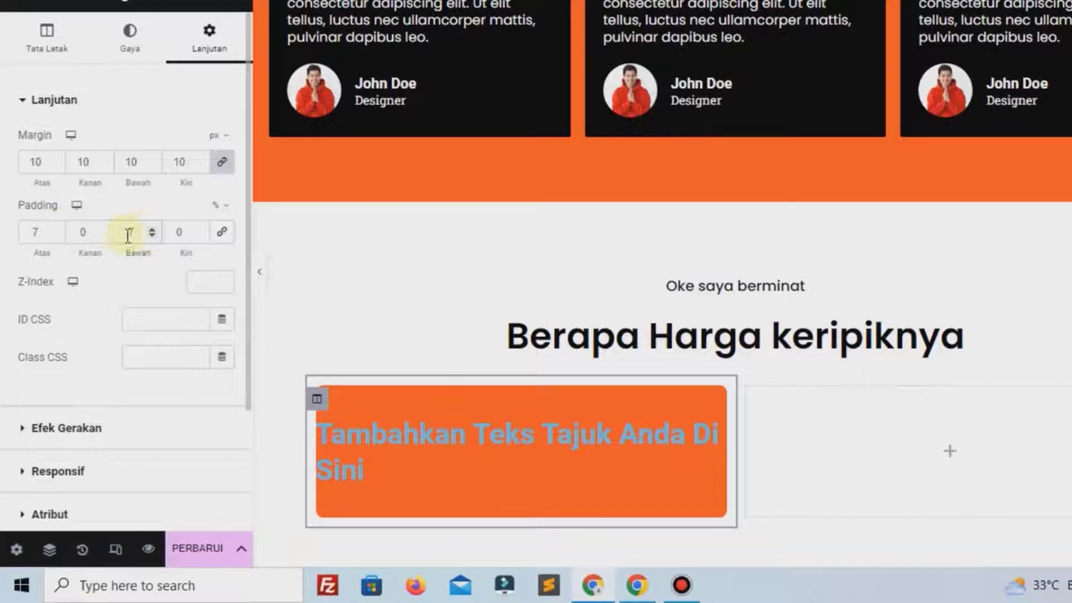
{"action": "left_click", "coordinate": [106, 228]}
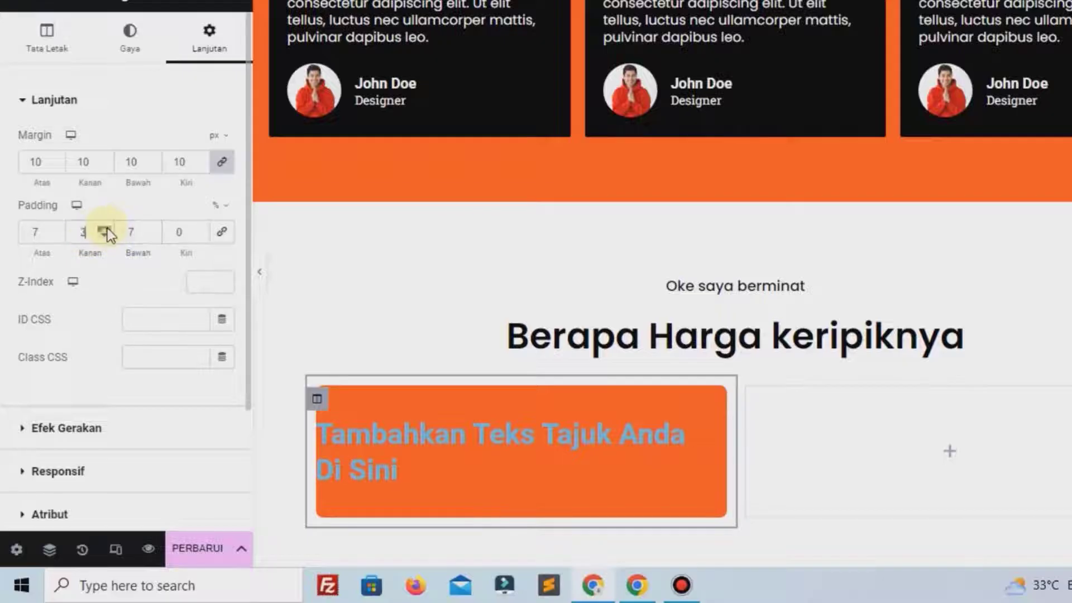
{"action": "left_click", "coordinate": [200, 229]}
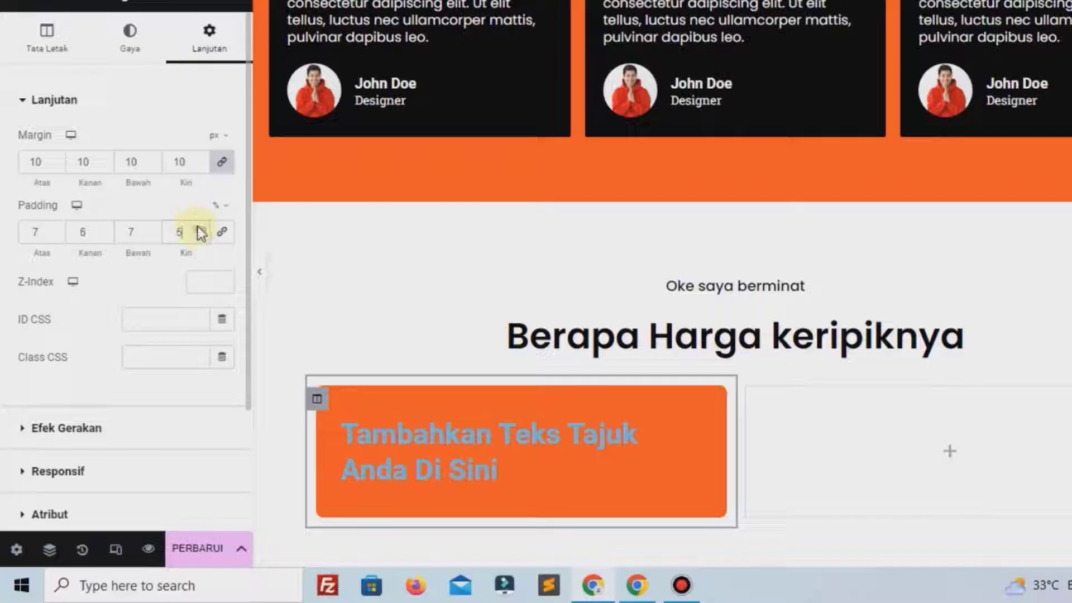
Change the orange column's heading text to "Keripik Ubi Renyah" and center it
{"action": "left_click", "coordinate": [430, 422]}
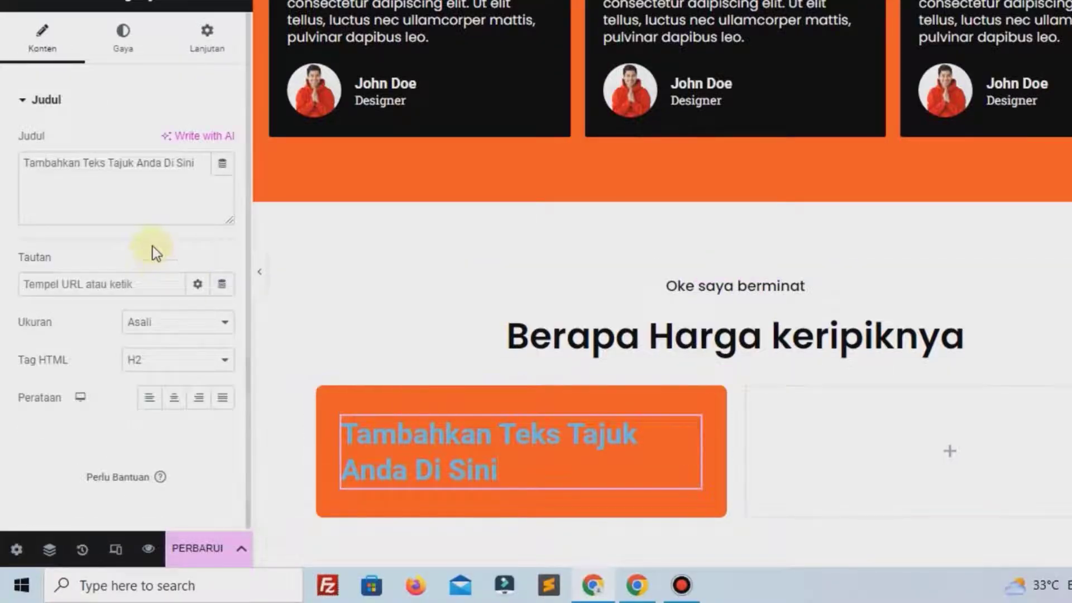
{"action": "triple_click", "coordinate": [153, 203]}
{"action": "type", "text": "Keripik Ubi Renyah"}
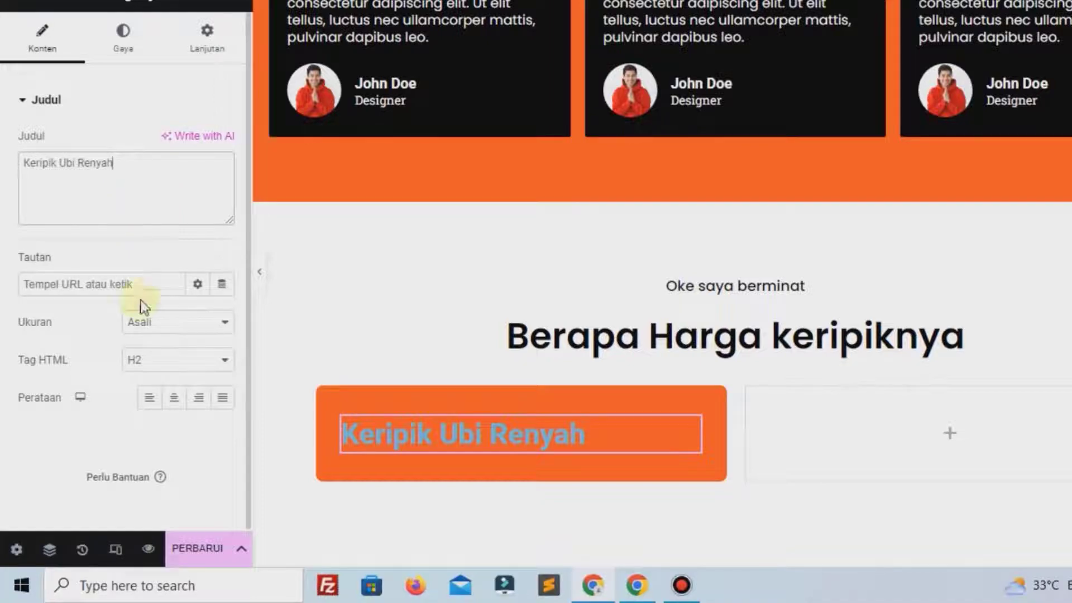
{"action": "left_click", "coordinate": [172, 396]}
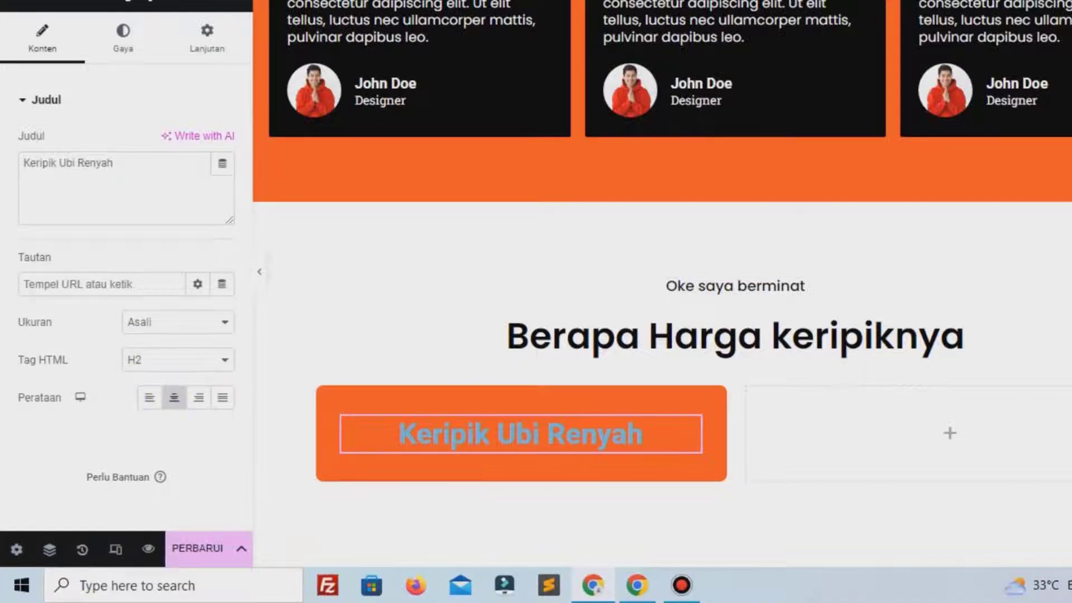
Set the text color of the "Keripik Ubi Renyah" heading in the orange column to white
{"action": "left_click", "coordinate": [120, 40]}
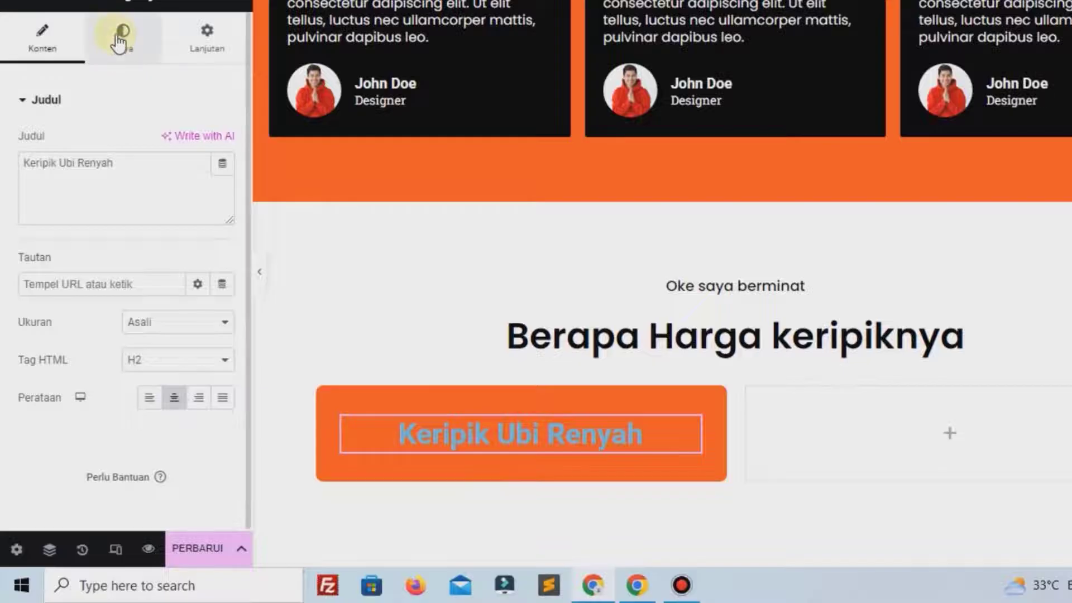
{"action": "left_click", "coordinate": [223, 142]}
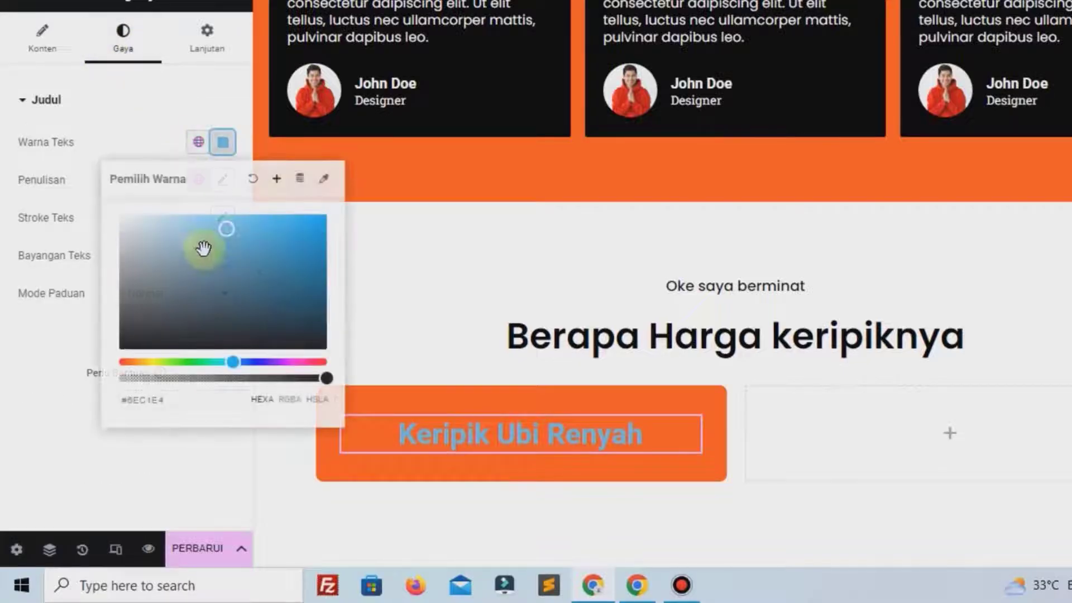
{"action": "left_click_drag", "start_coordinate": [78, 186], "coordinate": [43, 165]}
{"action": "left_click", "coordinate": [87, 163]}
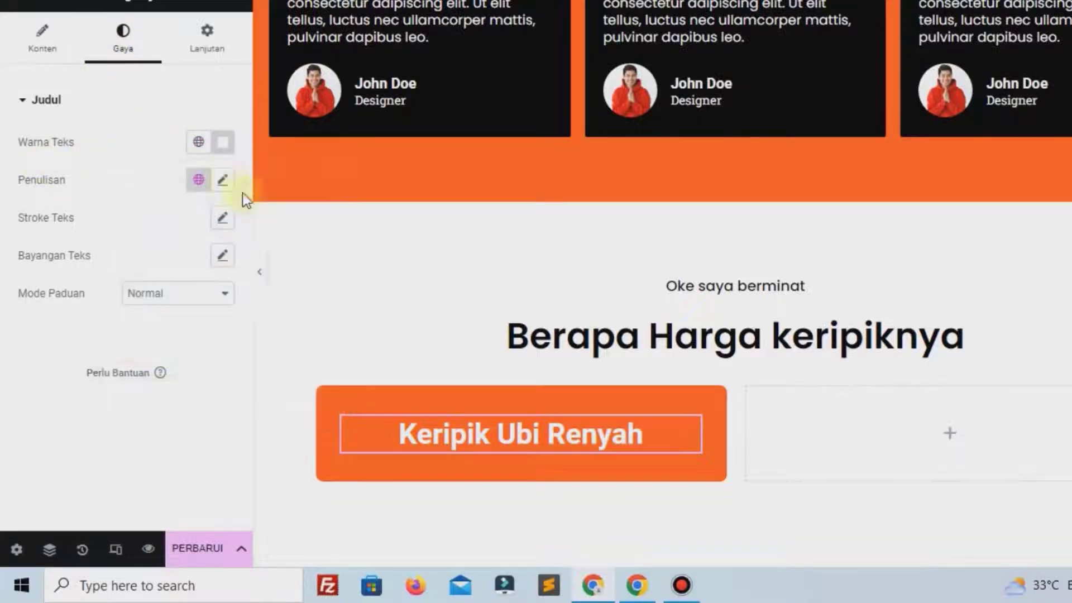
Set the "Keripik Ubi Renyah" heading's typography to Poppins, size 25 px and weight 500 (Medium)
{"action": "left_click", "coordinate": [226, 183]}
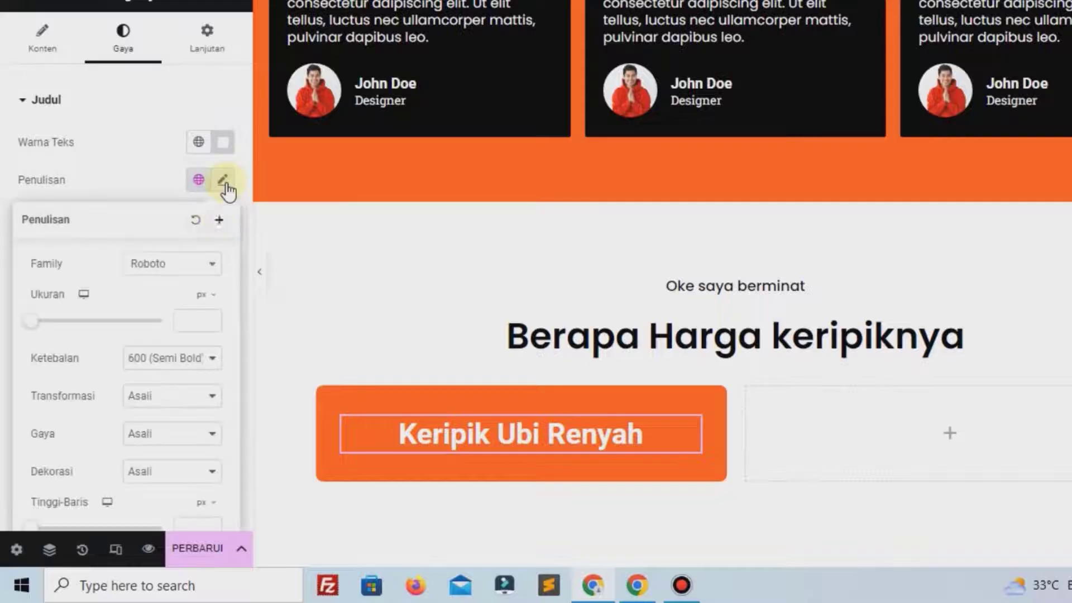
{"action": "left_click", "coordinate": [192, 263]}
{"action": "type", "text": "pop"}
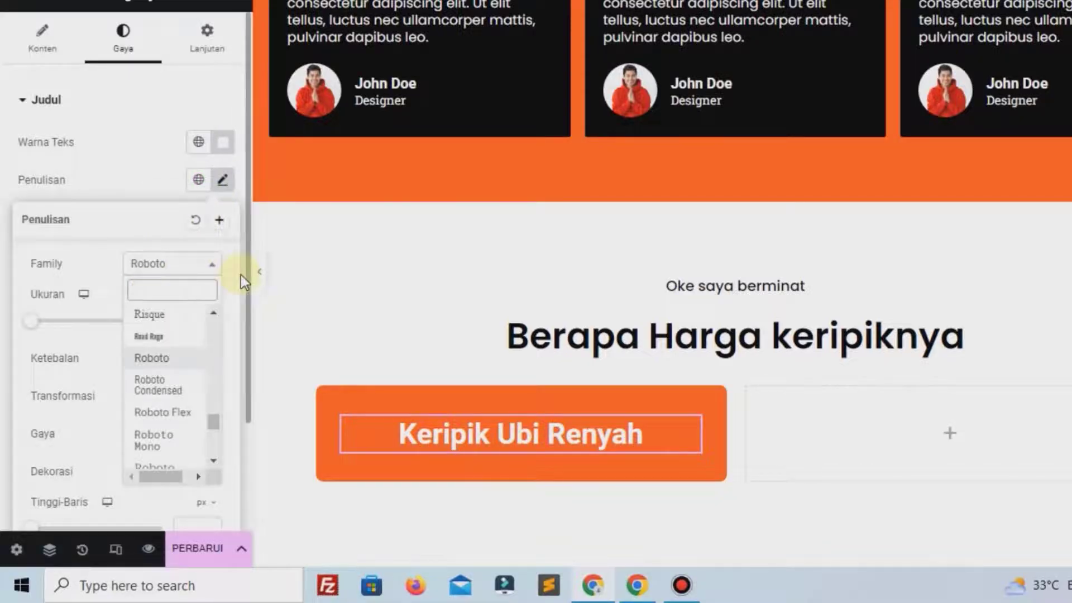
{"action": "left_click", "coordinate": [201, 441]}
{"action": "left_click", "coordinate": [191, 323]}
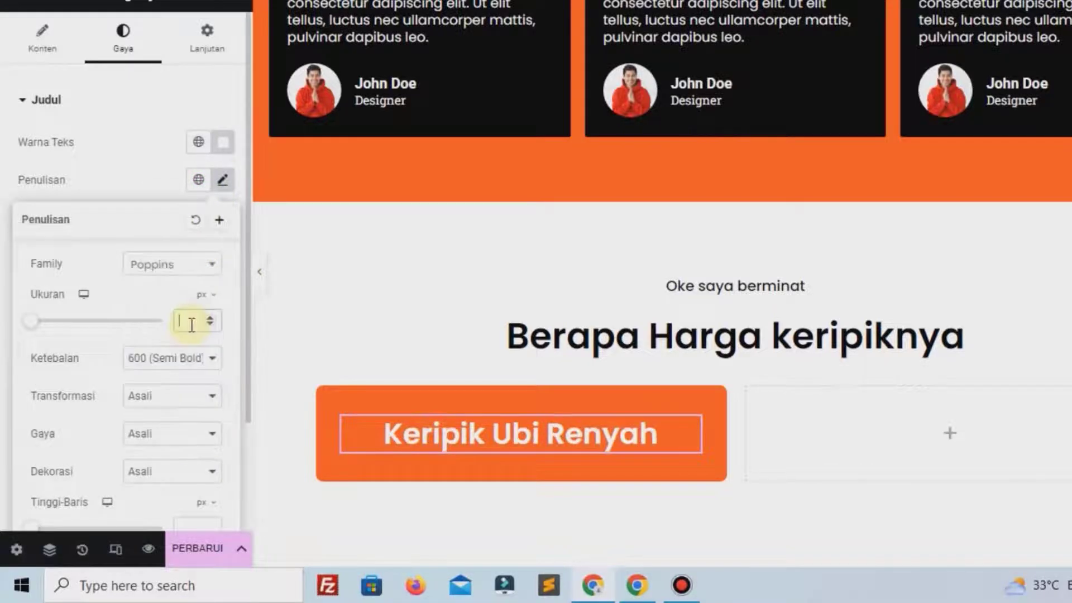
{"action": "type", "text": "25"}
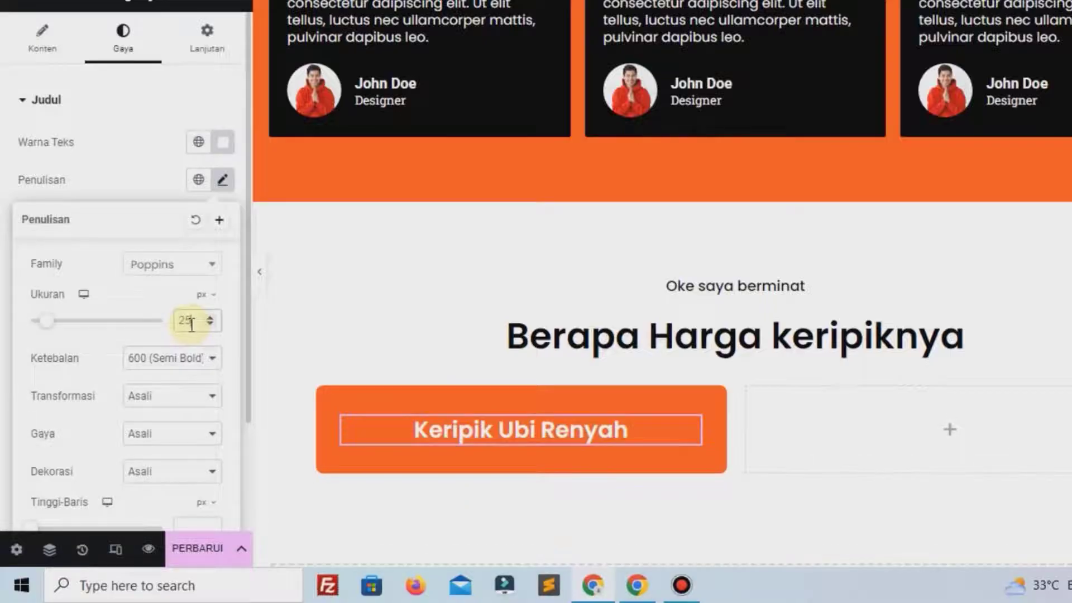
{"action": "left_click", "coordinate": [178, 362]}
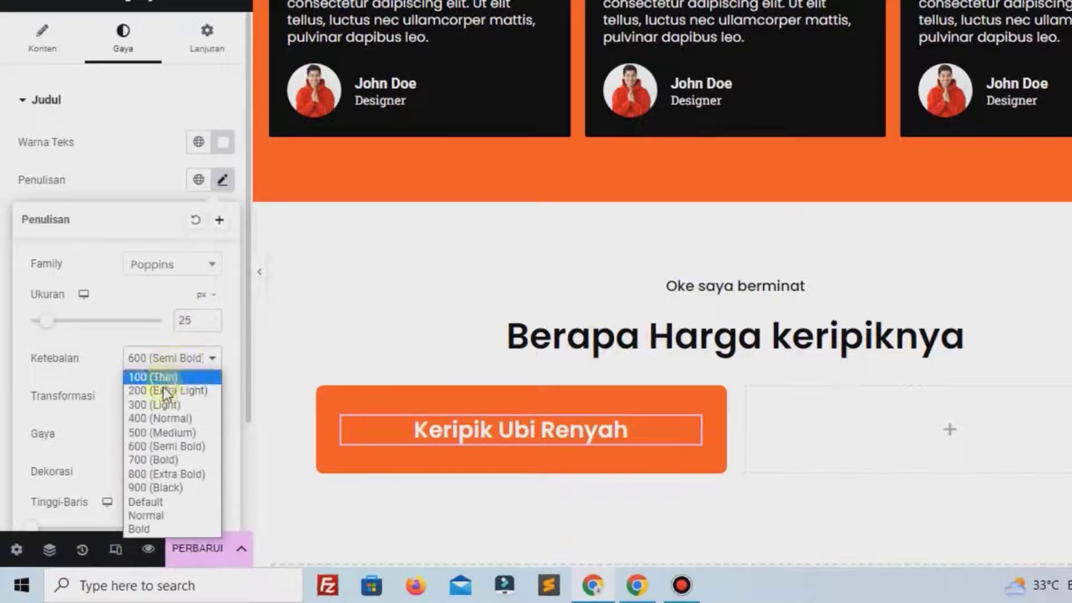
{"action": "left_click", "coordinate": [153, 435]}
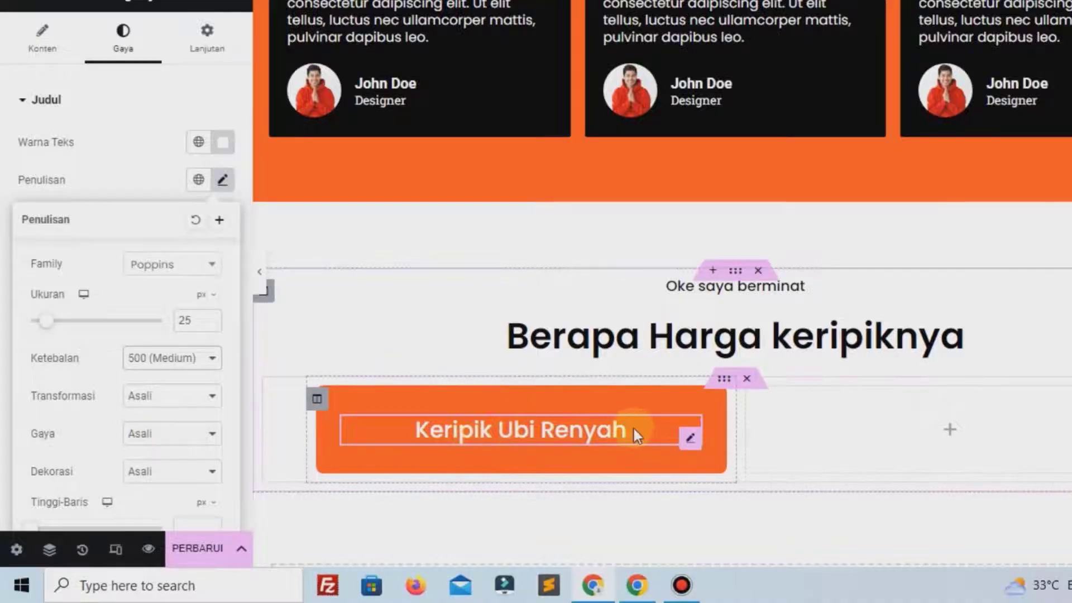
Duplicate the "Keripik Ubi Renyah" heading in the orange column and change the copy's text to "Paket Small"
{"action": "right_click", "coordinate": [609, 425]}
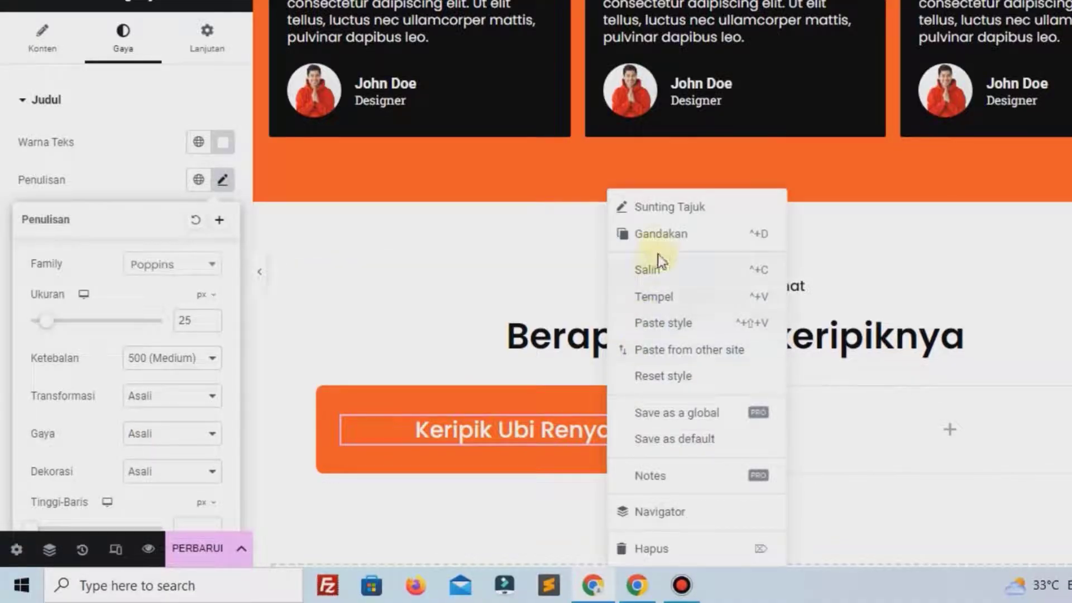
{"action": "left_click", "coordinate": [653, 237]}
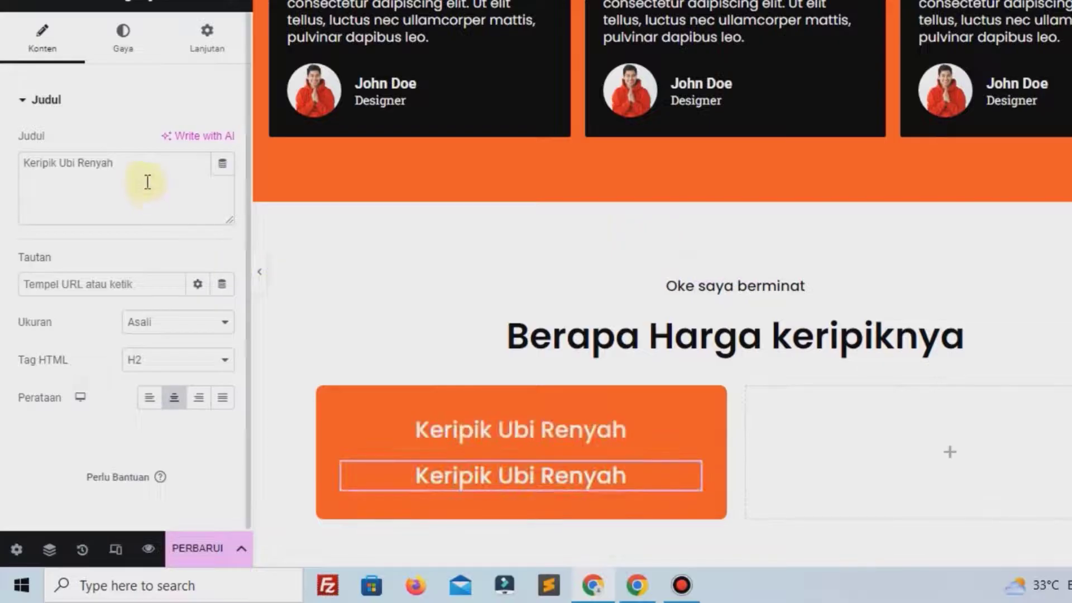
{"action": "left_click_drag", "start_coordinate": [146, 174], "coordinate": [46, 175]}
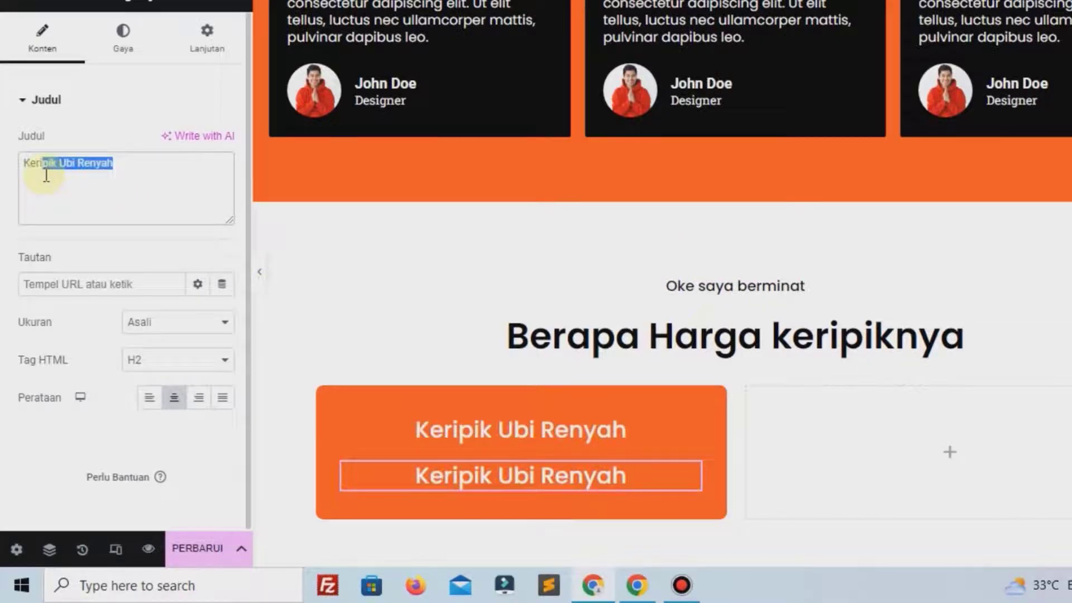
{"action": "type", "text": "Pak"}
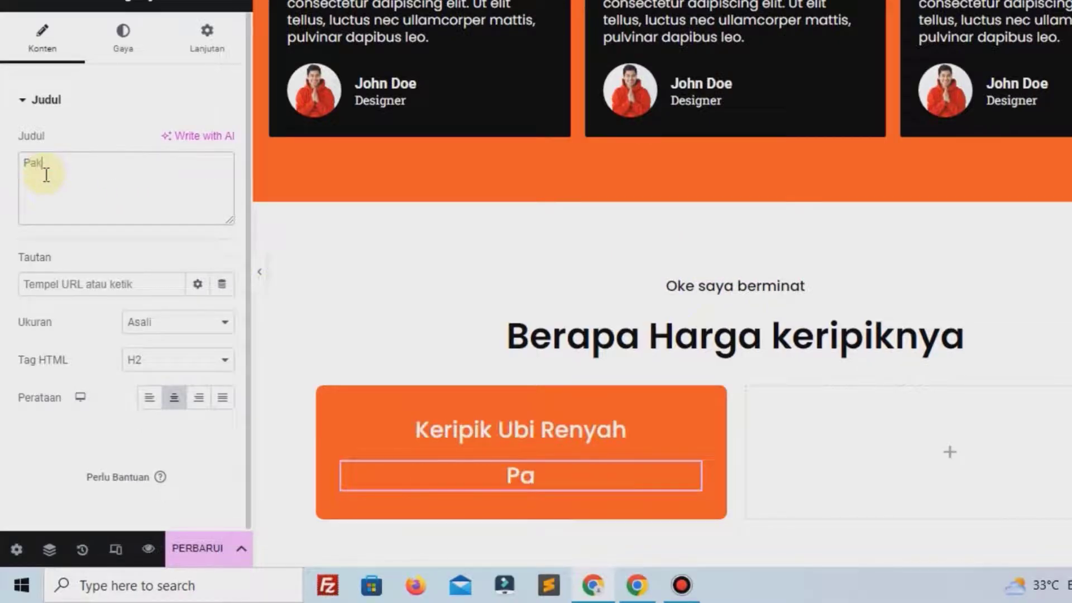
{"action": "type", "text": "et Small"}
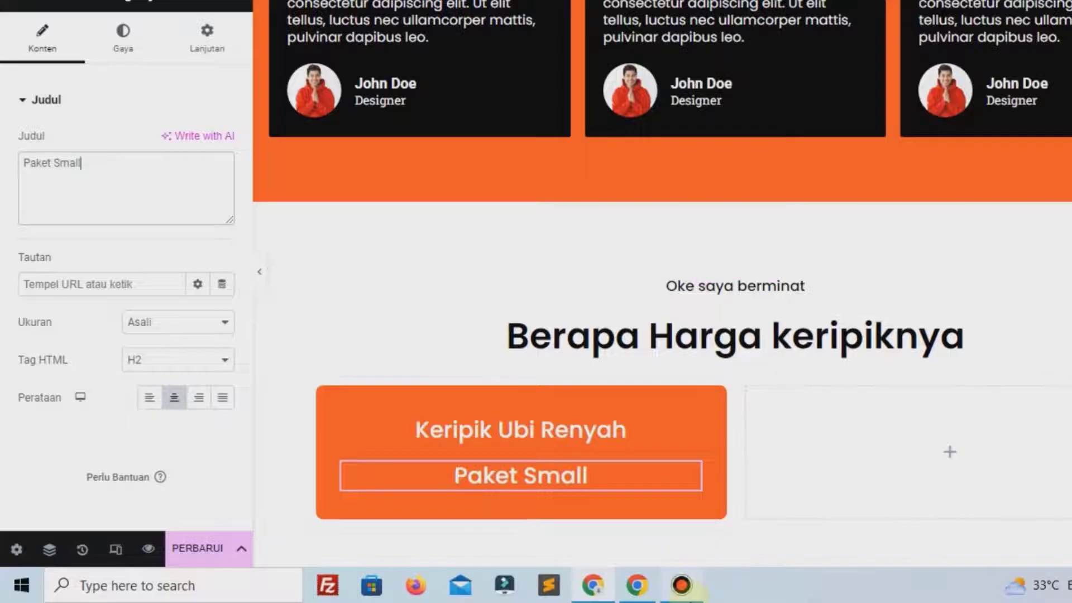
{"action": "left_click", "coordinate": [687, 589]}
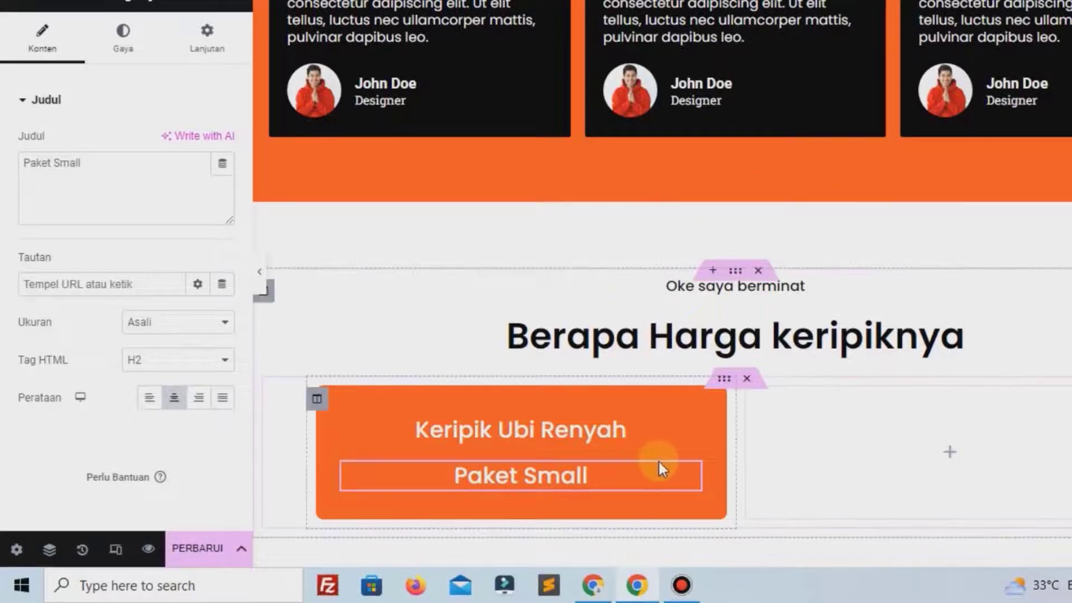
Set the text color of the "Paket Small" heading to black
{"action": "left_click", "coordinate": [114, 63]}
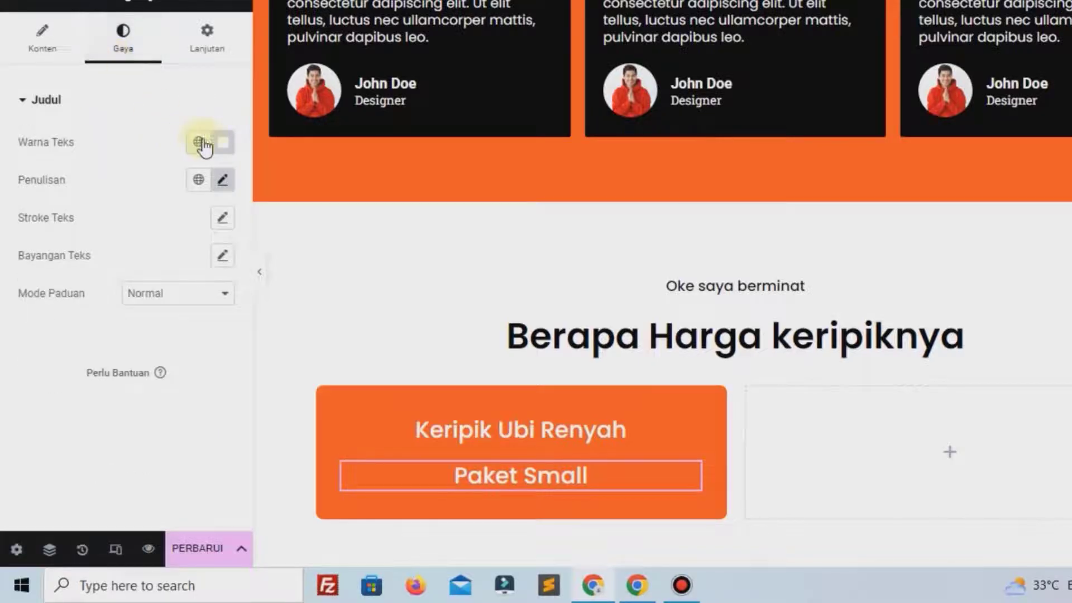
{"action": "left_click", "coordinate": [221, 147]}
{"action": "left_click_drag", "start_coordinate": [246, 266], "coordinate": [325, 352]}
{"action": "left_click", "coordinate": [140, 146]}
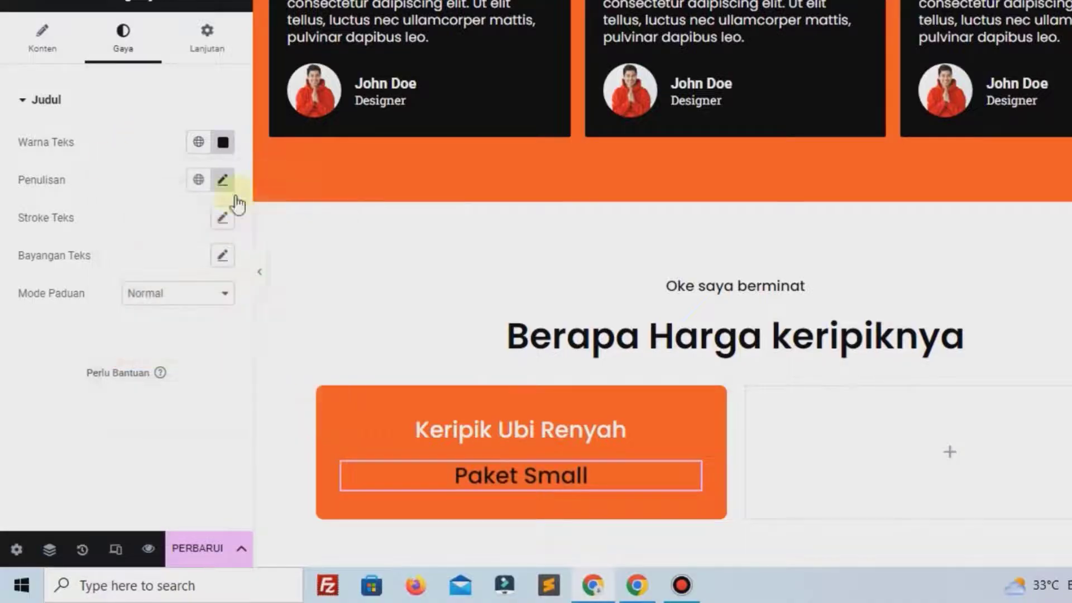
Set the "Paket Small" heading's typography to size 20 px and weight 600 (Semi Bold)
{"action": "left_click", "coordinate": [222, 180]}
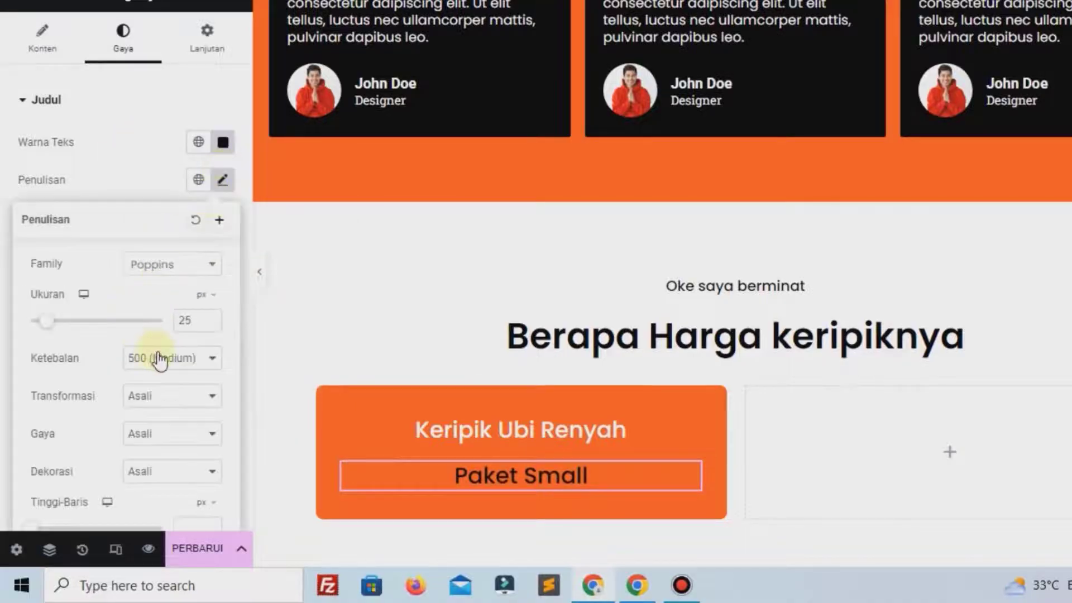
{"action": "left_click", "coordinate": [214, 323]}
{"action": "left_click", "coordinate": [215, 322]}
{"action": "left_click", "coordinate": [214, 323]}
{"action": "left_click", "coordinate": [214, 322]}
{"action": "left_click", "coordinate": [215, 323]}
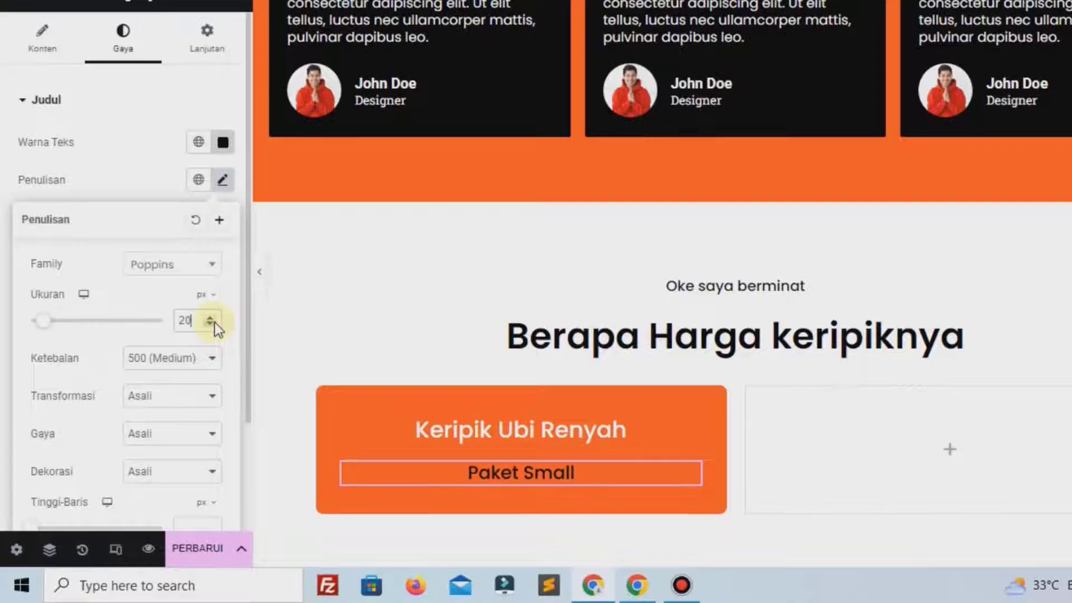
{"action": "left_click", "coordinate": [214, 323]}
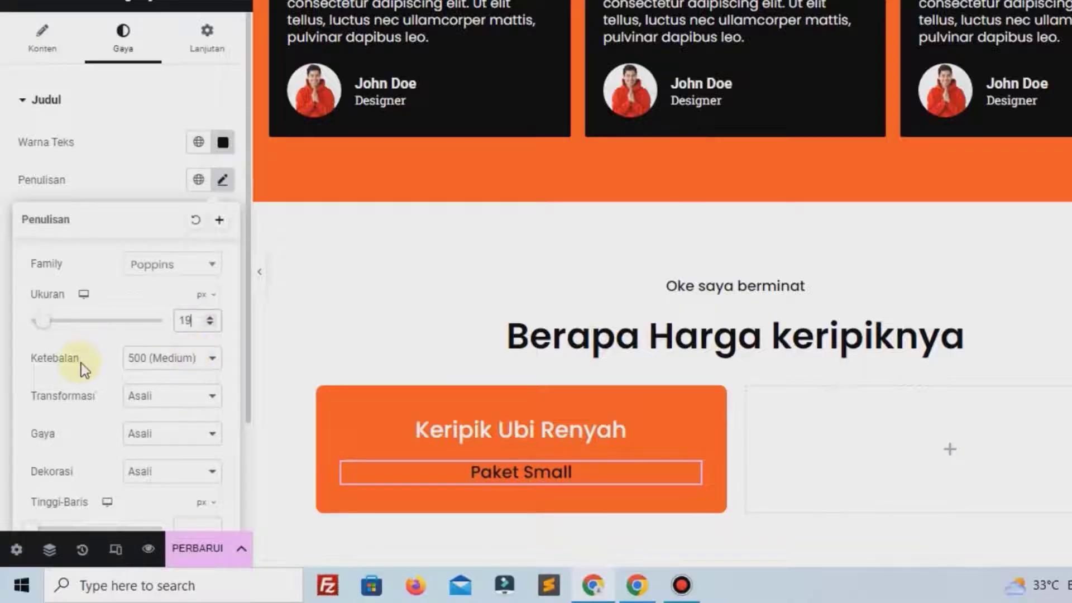
{"action": "left_click", "coordinate": [205, 366]}
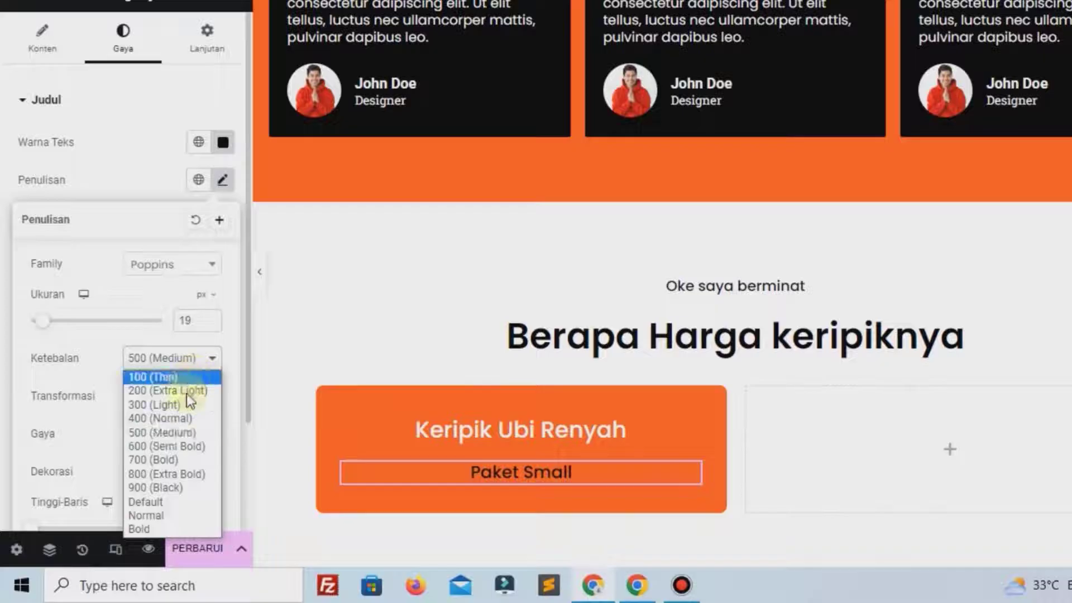
{"action": "left_click", "coordinate": [169, 471]}
{"action": "left_click", "coordinate": [166, 360]}
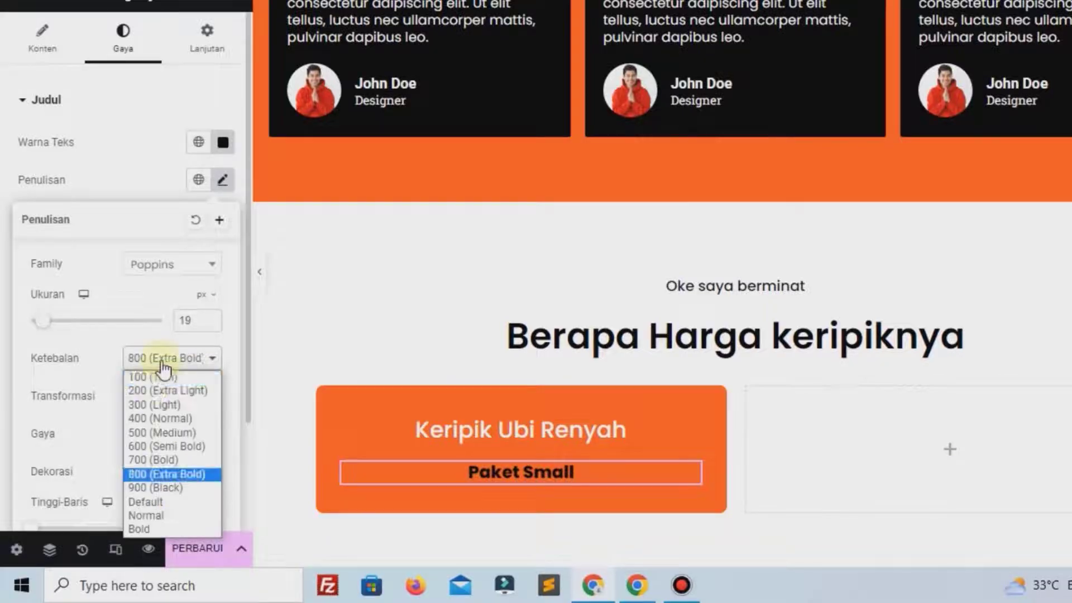
{"action": "left_click", "coordinate": [157, 452]}
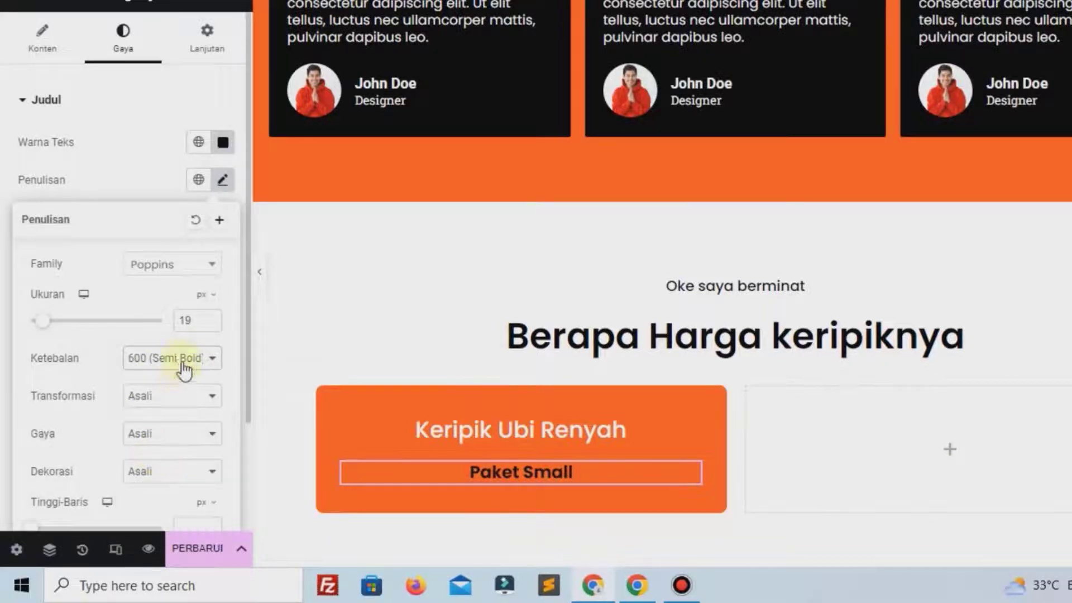
{"action": "left_click", "coordinate": [209, 317]}
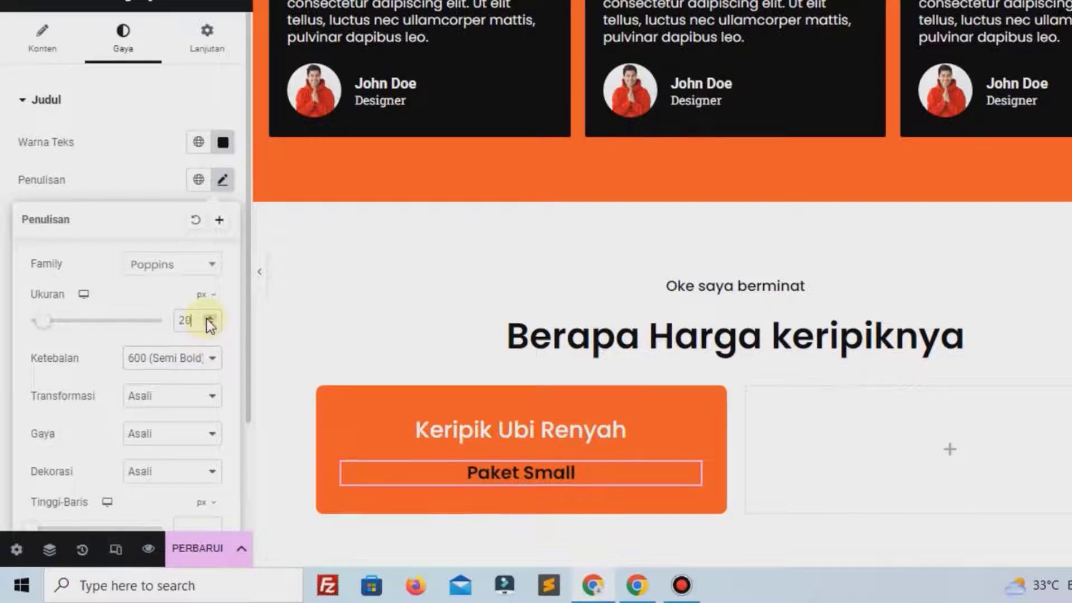
Unlink the "Paket Small" heading's margin values and set its top margin to -13 px
{"action": "left_click", "coordinate": [221, 39]}
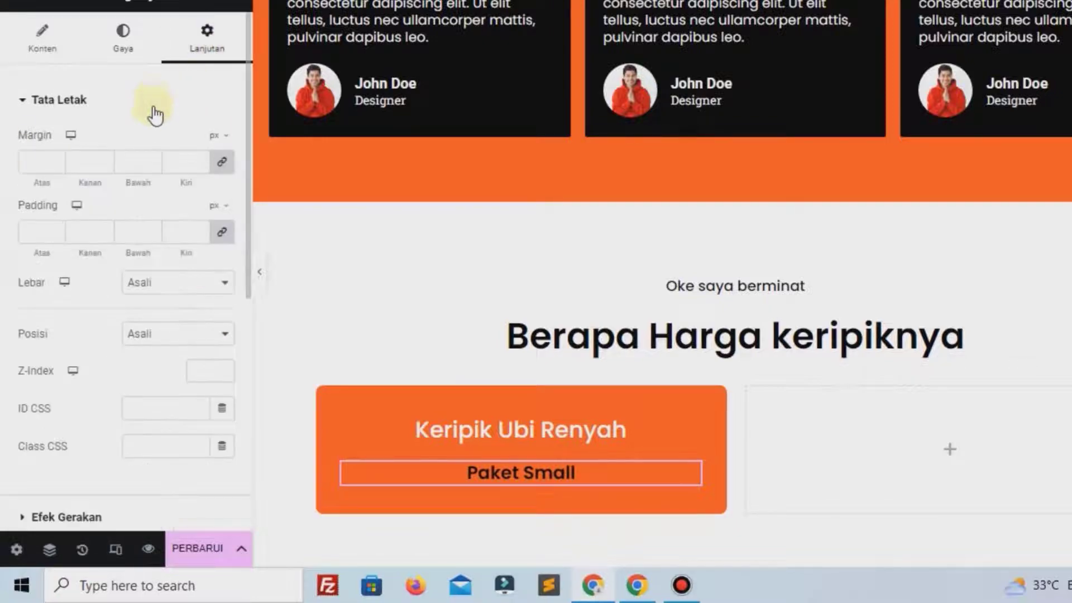
{"action": "left_click", "coordinate": [219, 164]}
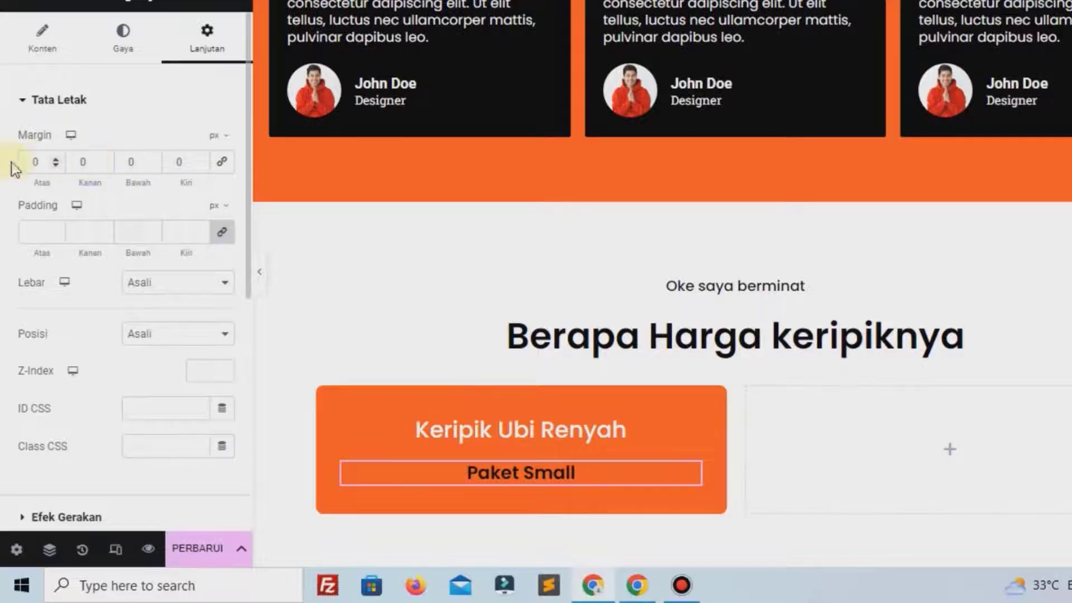
{"action": "double_click", "coordinate": [55, 164]}
{"action": "left_click", "coordinate": [55, 164]}
{"action": "left_click", "coordinate": [55, 164]}
{"action": "left_click", "coordinate": [55, 165]}
{"action": "left_click", "coordinate": [55, 165]}
{"action": "left_click", "coordinate": [55, 164]}
{"action": "left_click", "coordinate": [55, 164]}
{"action": "left_click", "coordinate": [54, 164]}
{"action": "left_click", "coordinate": [54, 165]}
{"action": "left_click", "coordinate": [54, 165]}
{"action": "left_click", "coordinate": [54, 165]}
{"action": "left_click", "coordinate": [55, 164]}
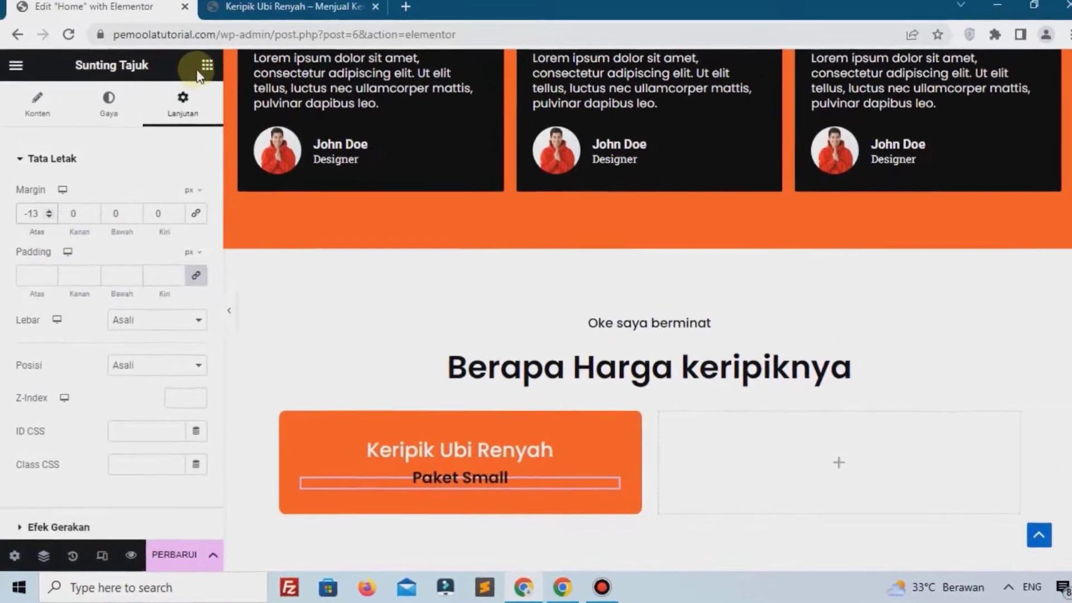
Add a text editor widget below the "Paket Small" heading in the orange column, keeping its placeholder text
{"action": "left_click", "coordinate": [205, 66]}
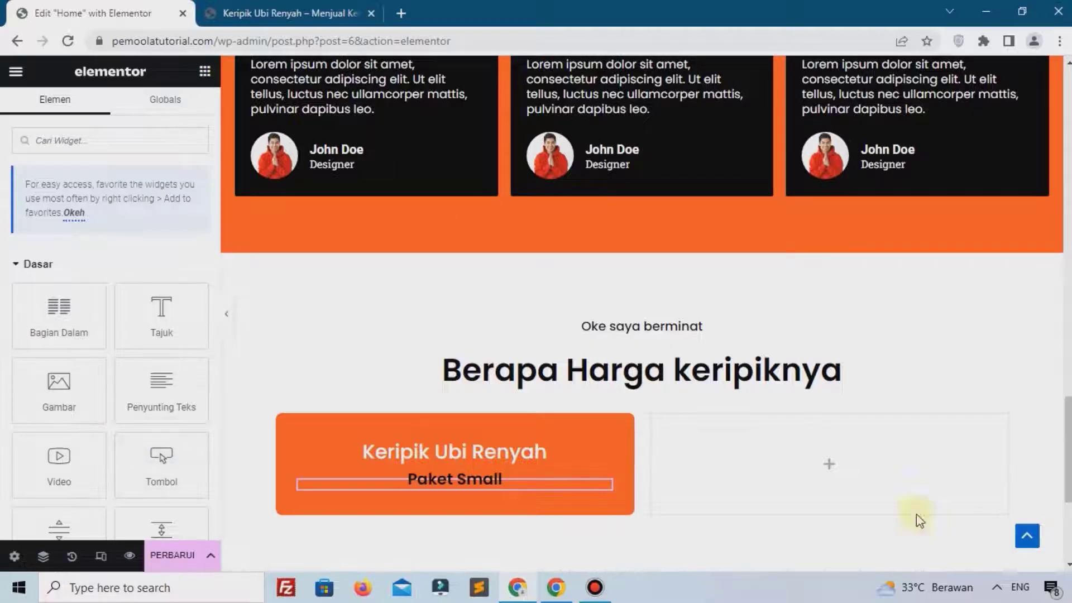
{"action": "left_click_drag", "start_coordinate": [158, 395], "coordinate": [409, 487]}
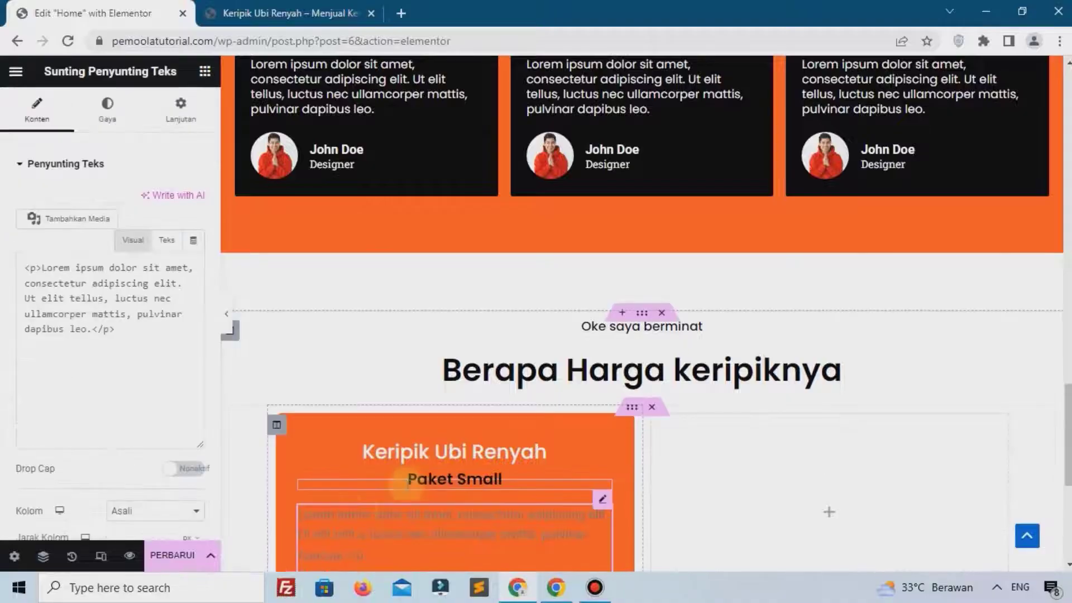
{"action": "left_click_drag", "start_coordinate": [97, 455], "coordinate": [56, 328]}
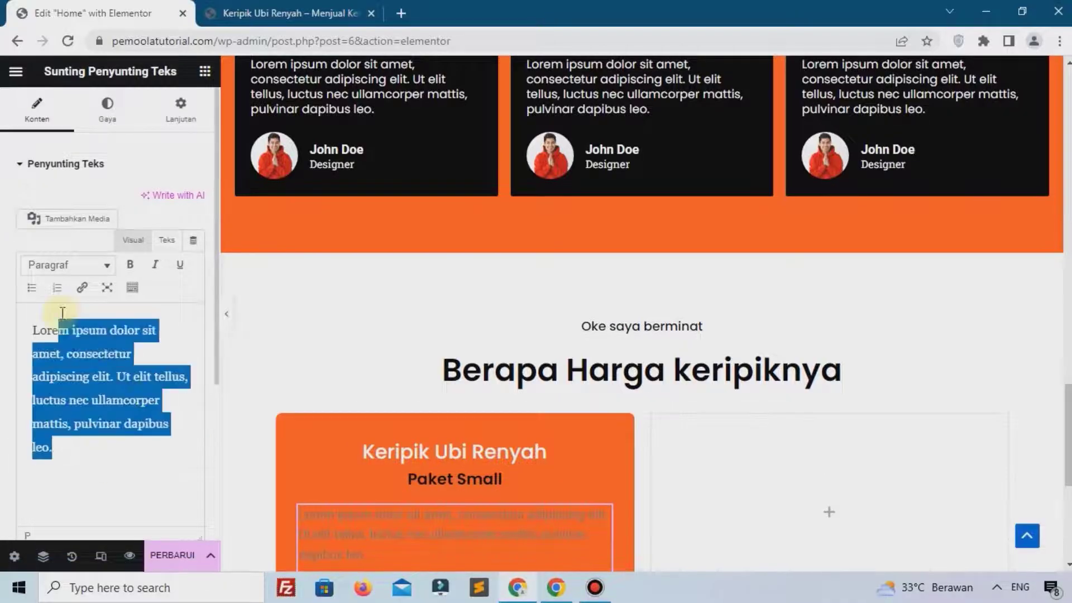
{"action": "scroll", "coordinate": [25, 207], "scroll_direction": "down", "scroll_amount": 3}
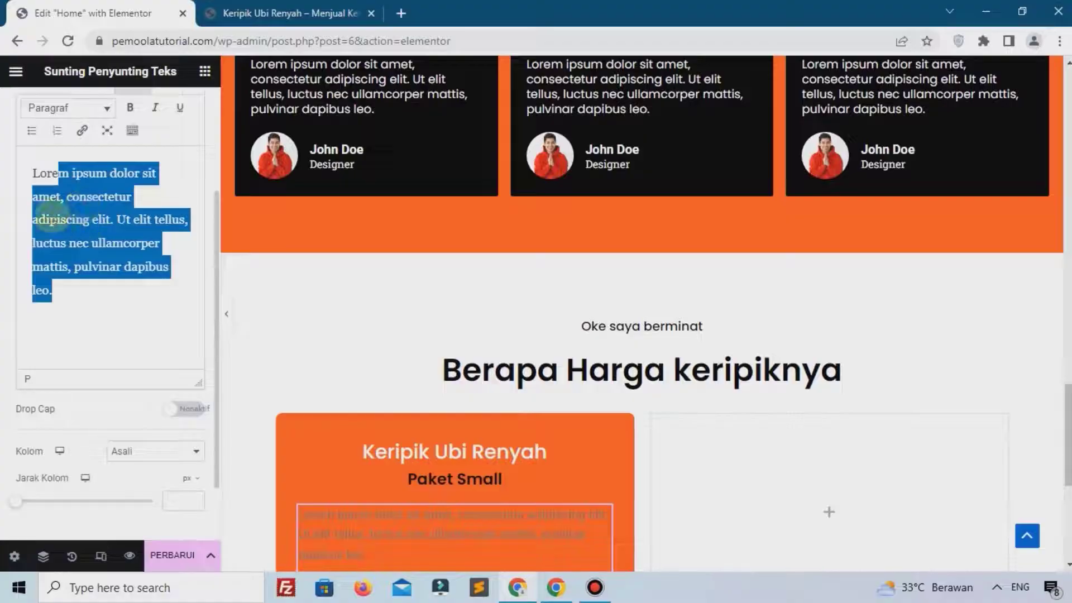
{"action": "left_click", "coordinate": [49, 234]}
{"action": "scroll", "coordinate": [28, 240], "scroll_direction": "up", "scroll_amount": 3}
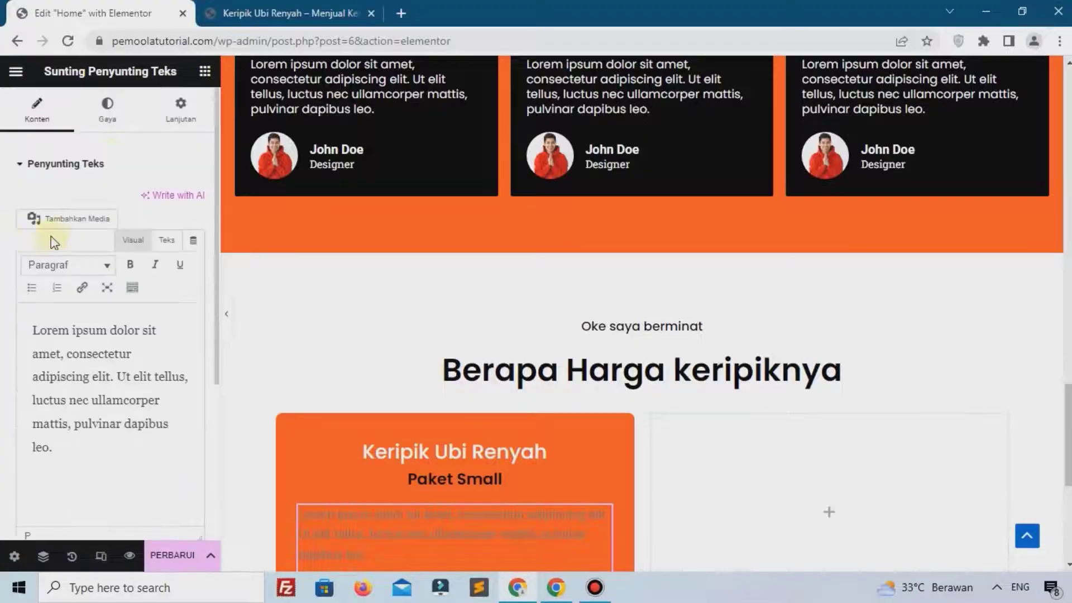
Center the placeholder paragraph in the orange column and set its text color to white (#FFFFFF)
{"action": "left_click", "coordinate": [107, 107]}
{"action": "left_click", "coordinate": [152, 200]}
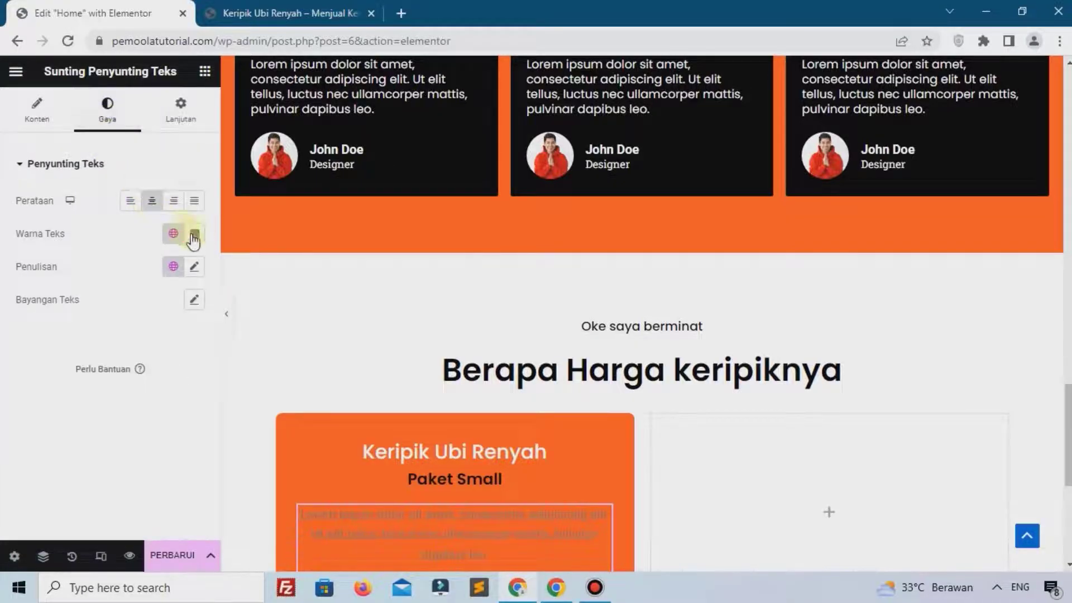
{"action": "left_click_drag", "start_coordinate": [198, 328], "coordinate": [42, 251]}
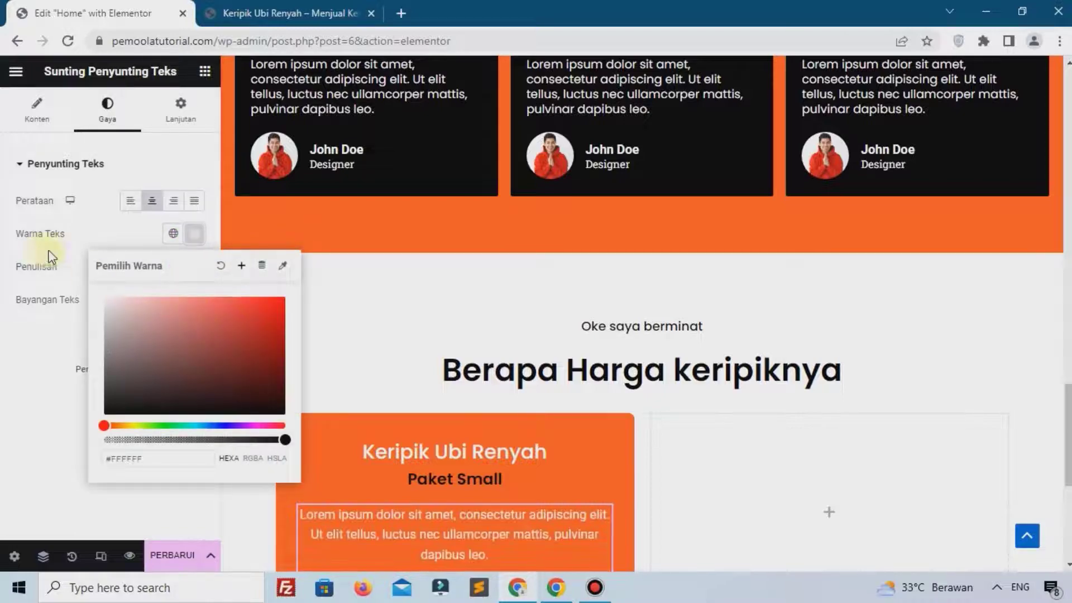
{"action": "left_click", "coordinate": [79, 252]}
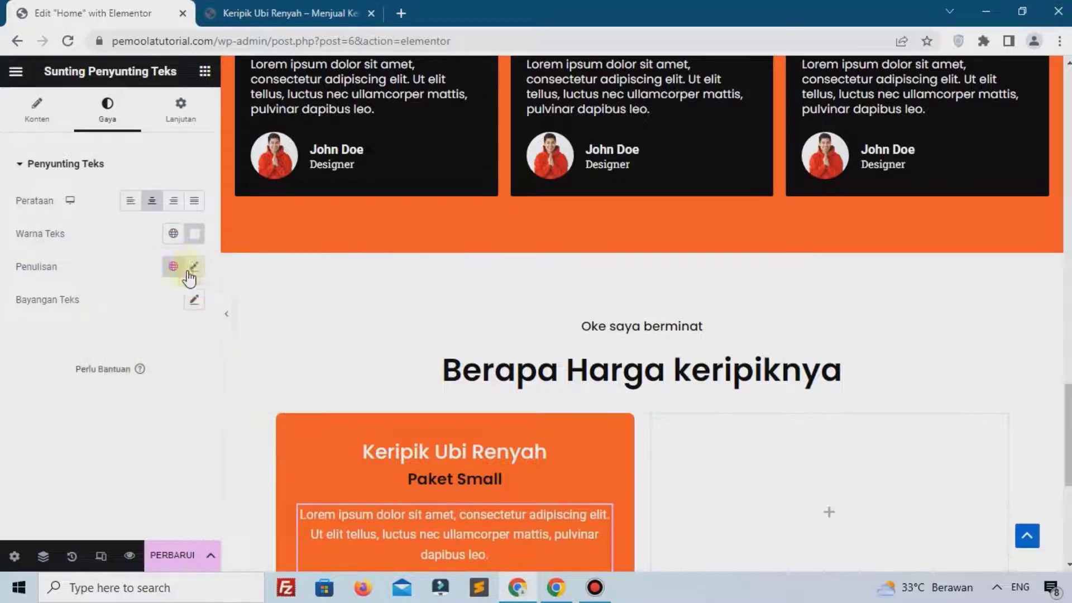
Set the font family of the orange column's placeholder paragraph to Poppins
{"action": "left_click", "coordinate": [193, 267]}
{"action": "left_click", "coordinate": [152, 341]}
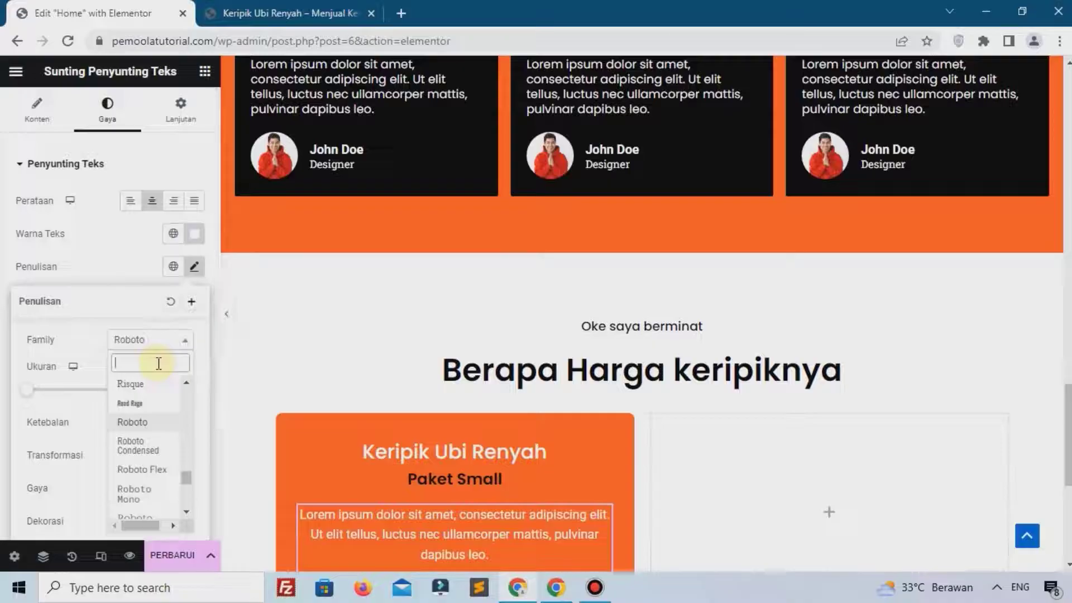
{"action": "type", "text": "pop"}
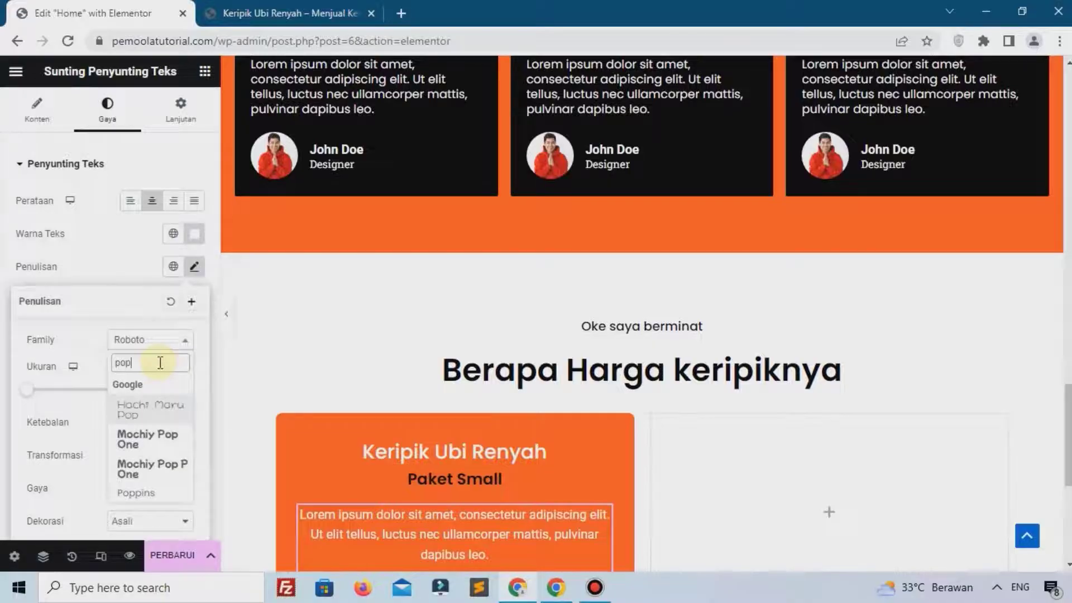
{"action": "left_click", "coordinate": [154, 491]}
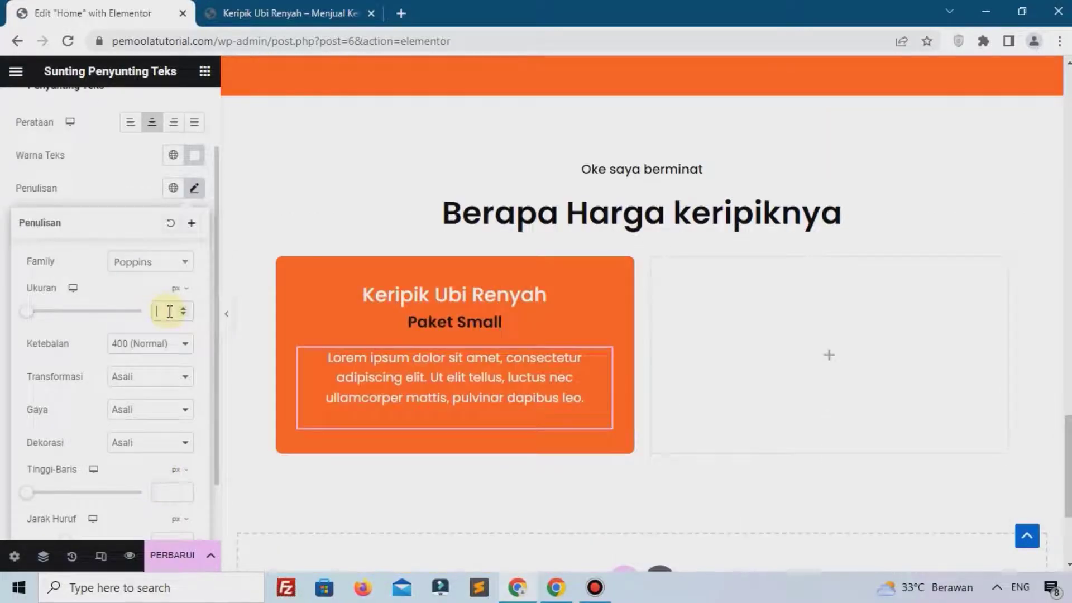
Set the font size of the pricing card's description text to 14 px
{"action": "type", "text": "14"}
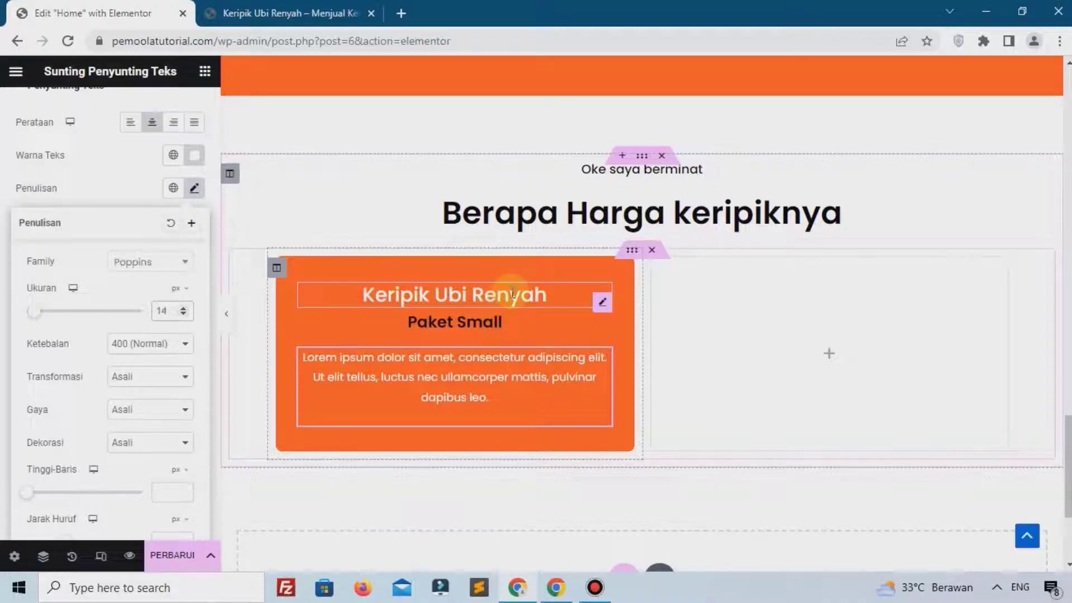
Duplicate the "Keripik Ubi Renyah" heading and move the copy below the description text in the orange card
{"action": "right_click", "coordinate": [540, 296]}
{"action": "left_click", "coordinate": [548, 312]}
{"action": "right_click", "coordinate": [536, 297]}
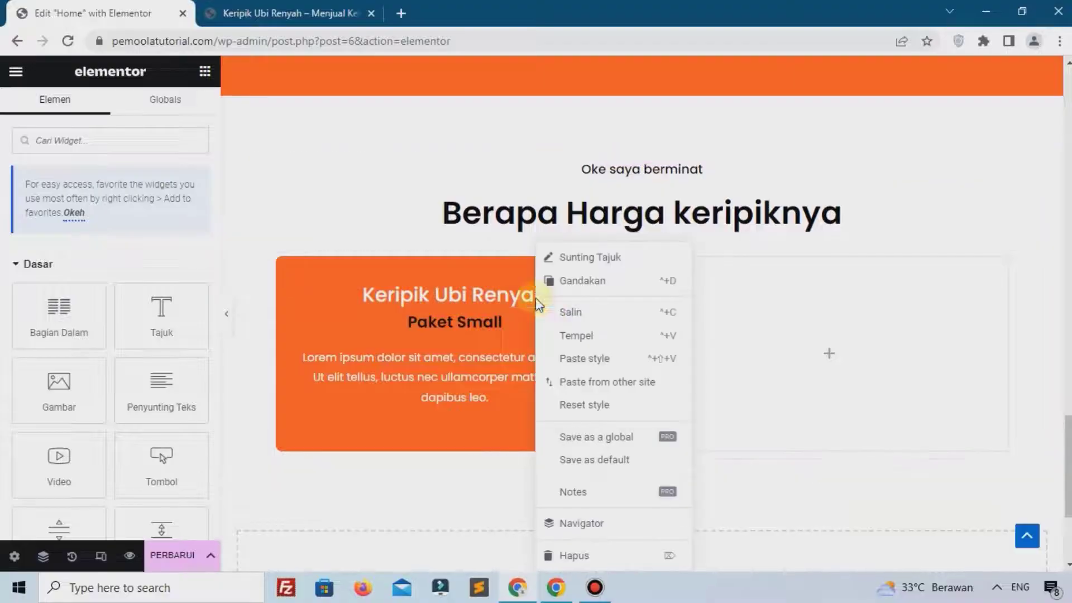
{"action": "left_click", "coordinate": [573, 285]}
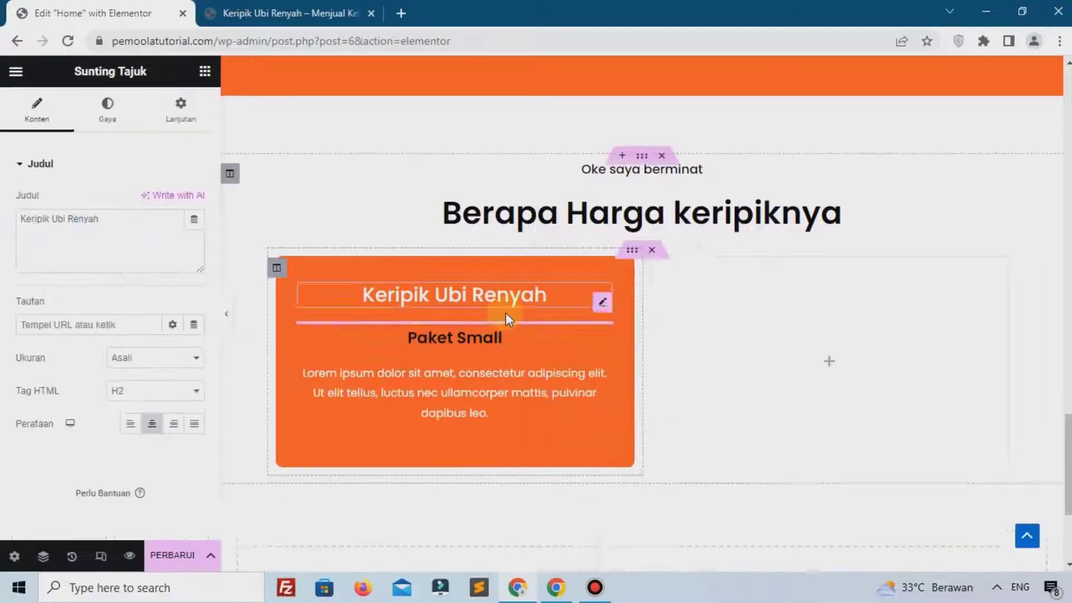
{"action": "left_click_drag", "start_coordinate": [590, 343], "coordinate": [454, 403]}
{"action": "left_click", "coordinate": [454, 403]}
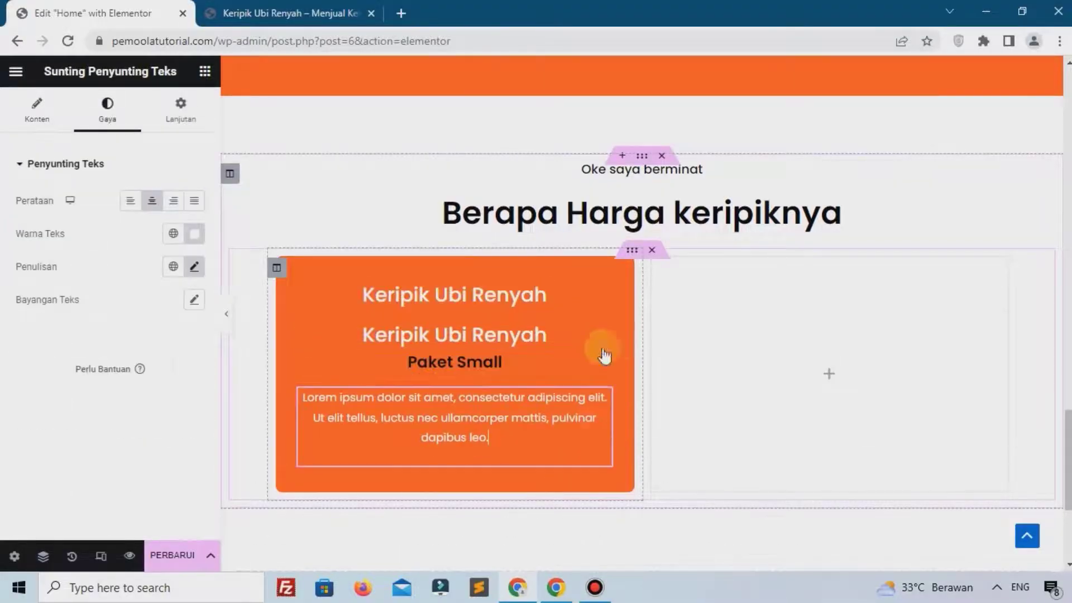
{"action": "left_click_drag", "start_coordinate": [598, 346], "coordinate": [482, 410]}
Change the text of the heading below the description to "Rp.45.000"
{"action": "triple_click", "coordinate": [151, 241]}
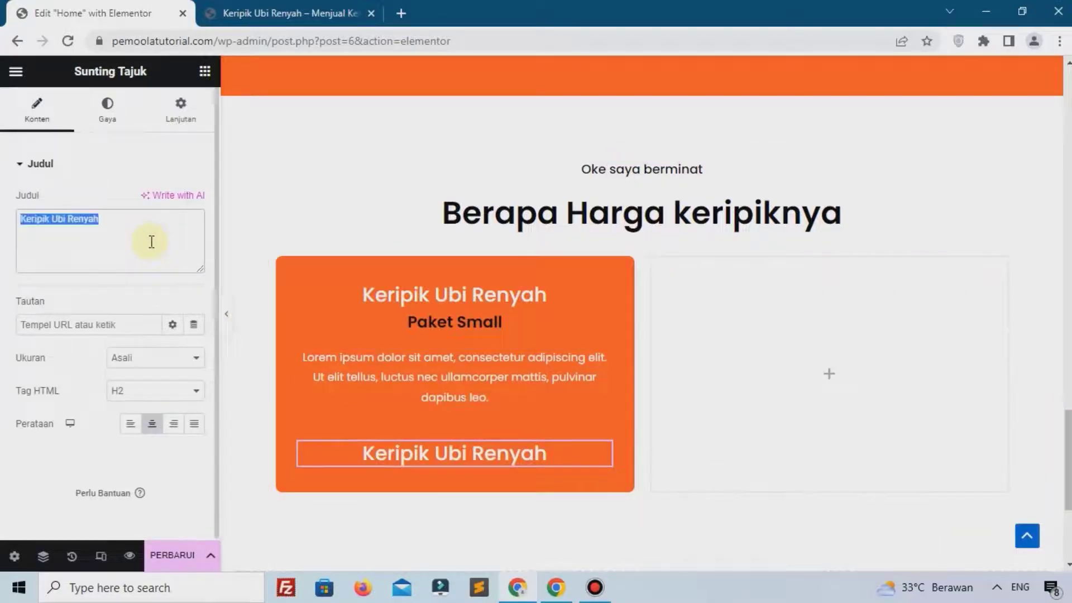
{"action": "type", "text": "rP.45.000"}
{"action": "triple_click", "coordinate": [152, 241]}
{"action": "type", "text": "Rp.45.000"}
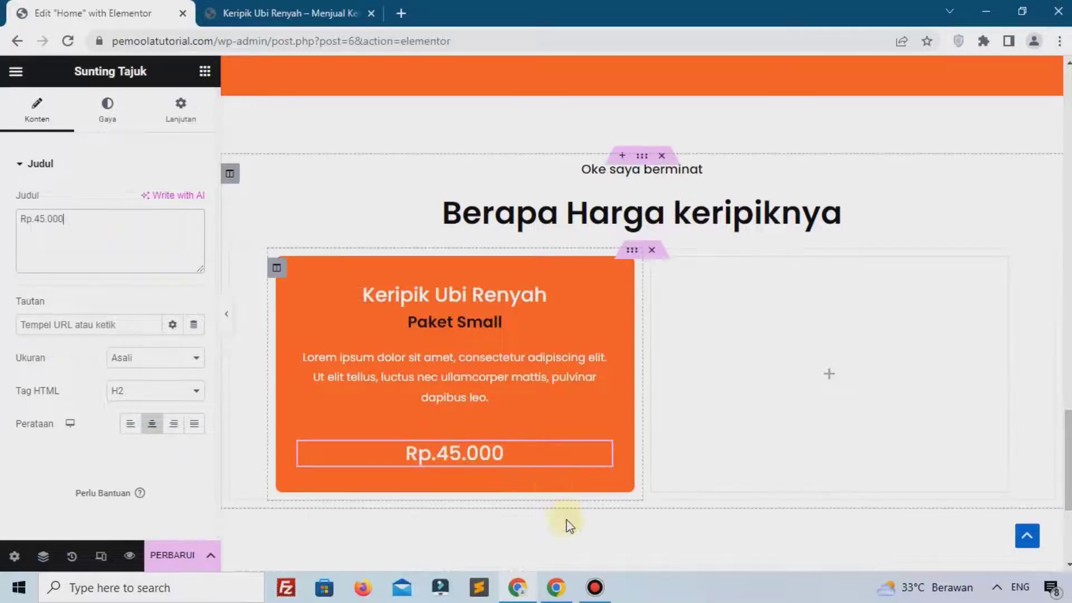
{"action": "left_click", "coordinate": [595, 588]}
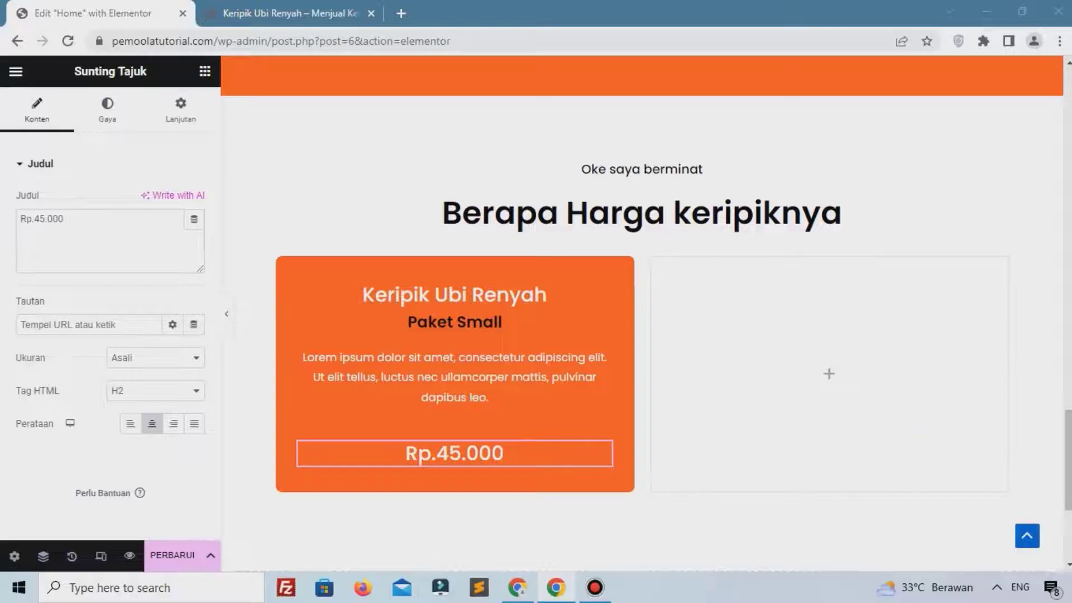
Set the price heading's font size to 28 px and its weight to 800 (Extra Bold)
{"action": "left_click", "coordinate": [130, 129]}
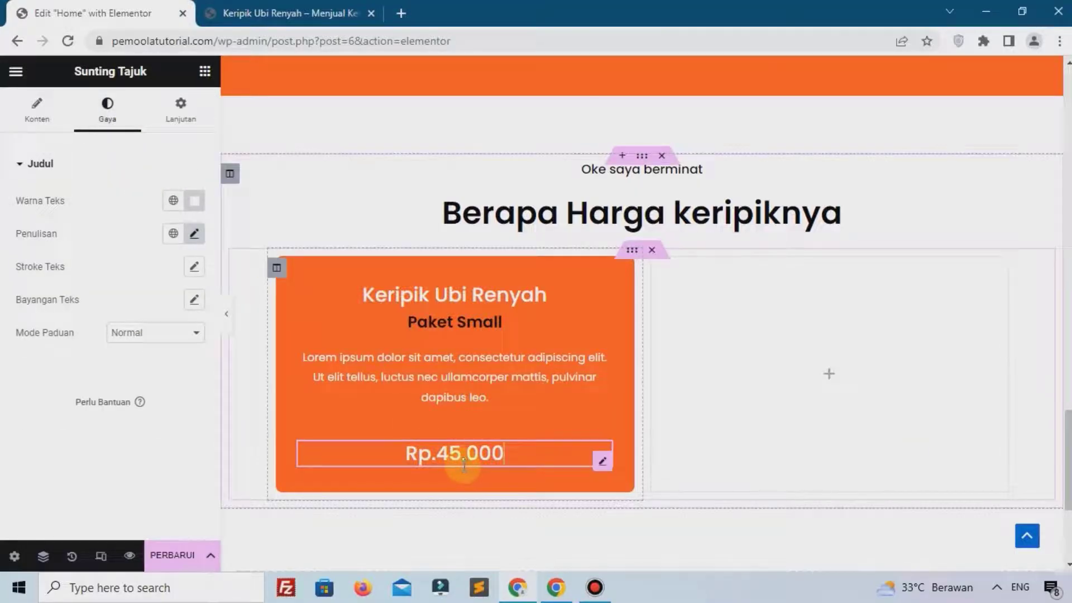
{"action": "double_click", "coordinate": [464, 462]}
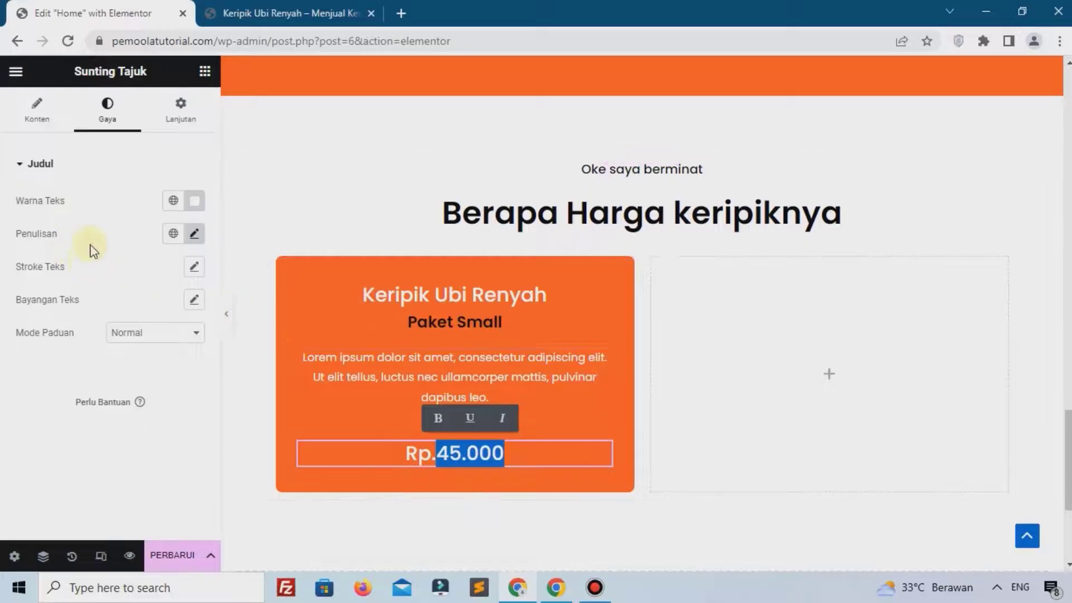
{"action": "left_click", "coordinate": [194, 234]}
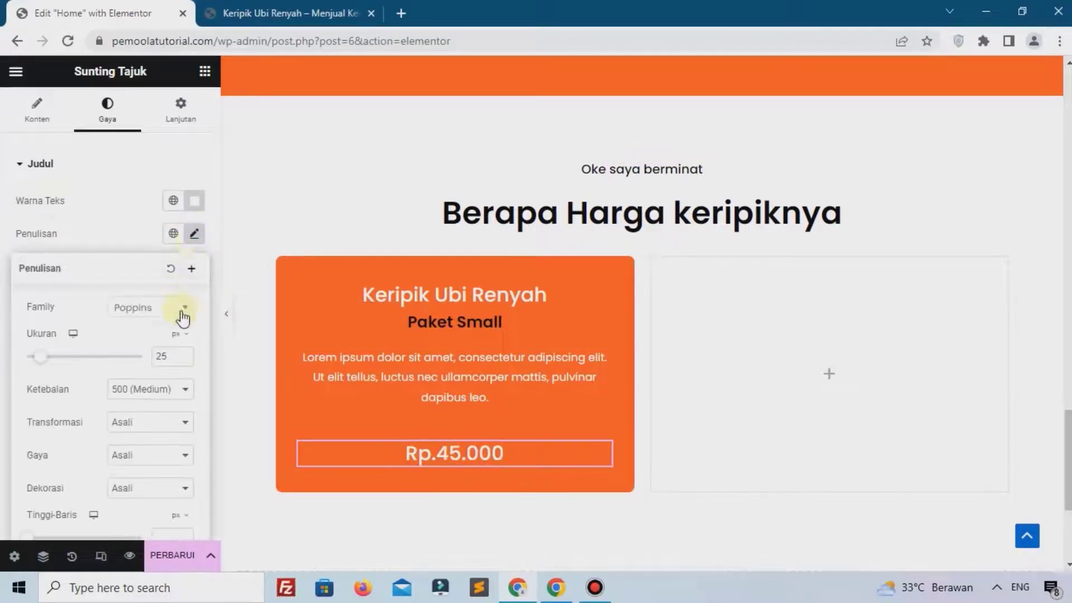
{"action": "left_click", "coordinate": [184, 354]}
{"action": "left_click", "coordinate": [183, 353]}
{"action": "left_click", "coordinate": [184, 353]}
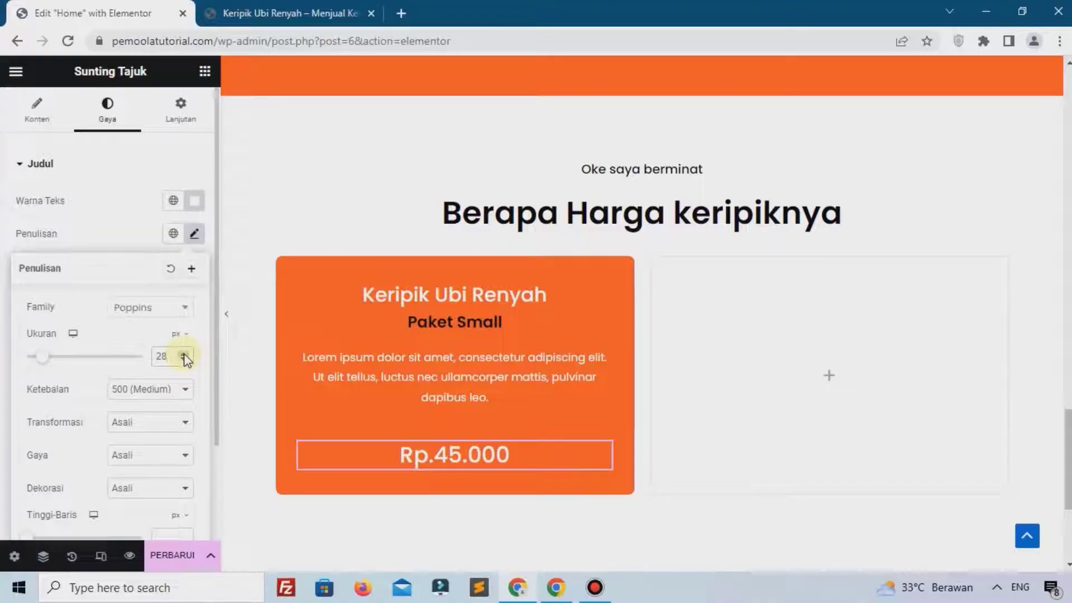
{"action": "left_click", "coordinate": [152, 389]}
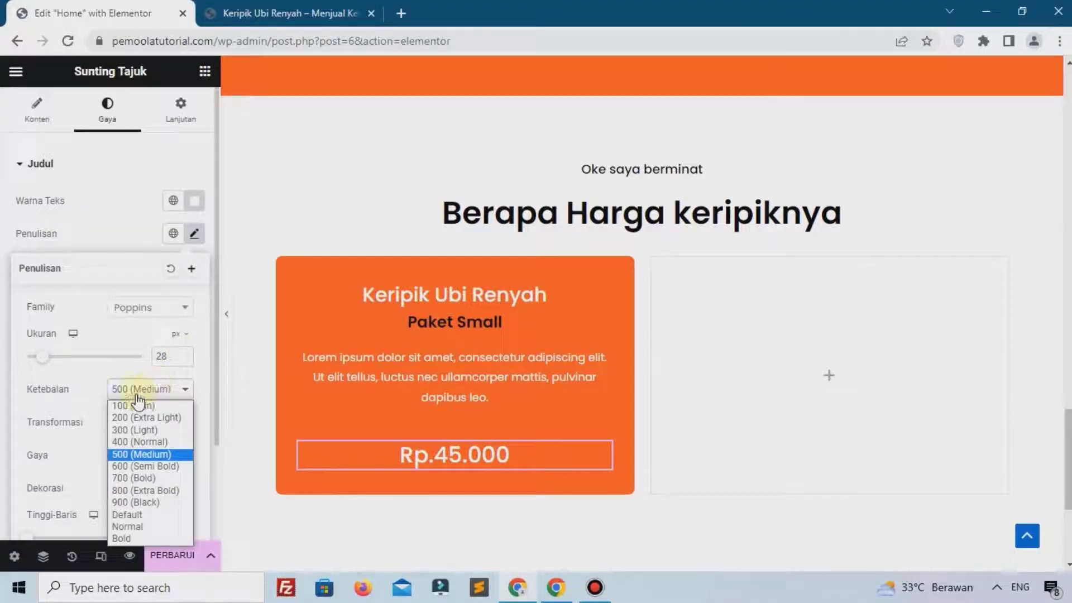
{"action": "left_click", "coordinate": [144, 478]}
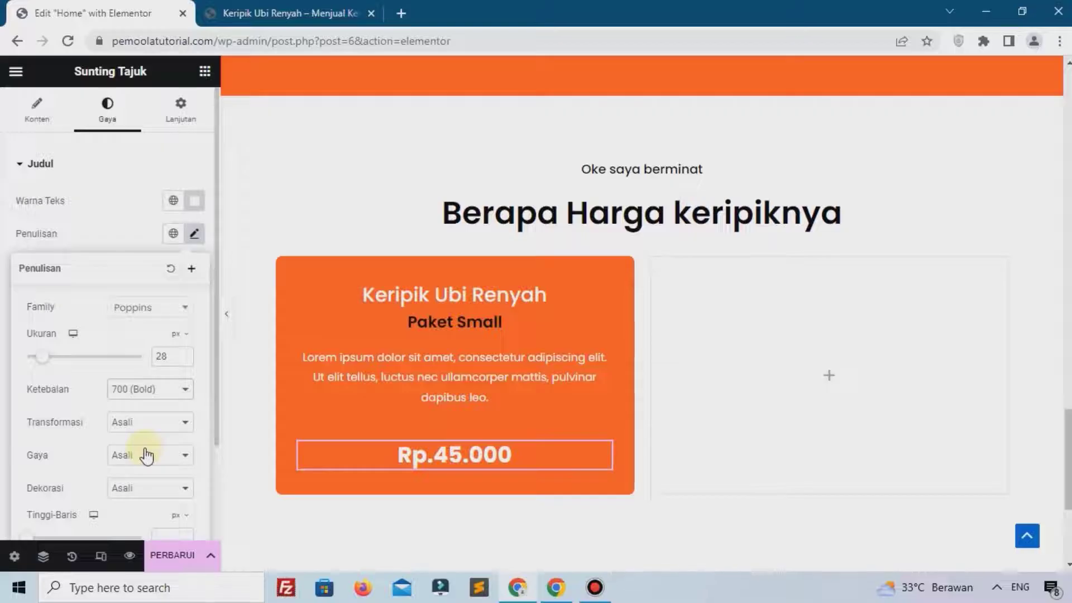
{"action": "left_click", "coordinate": [144, 390]}
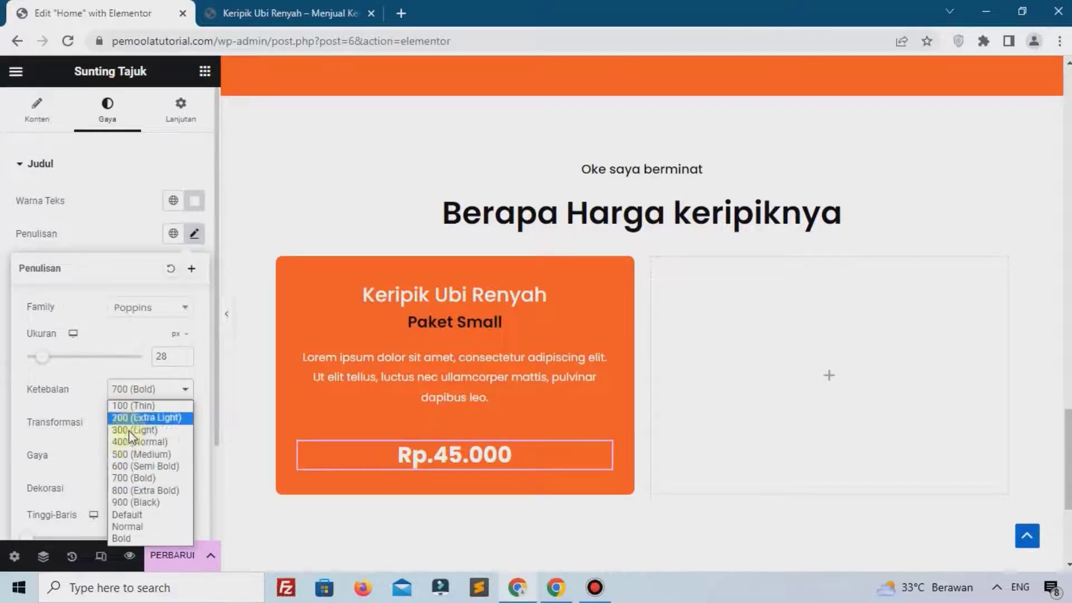
{"action": "left_click", "coordinate": [138, 491]}
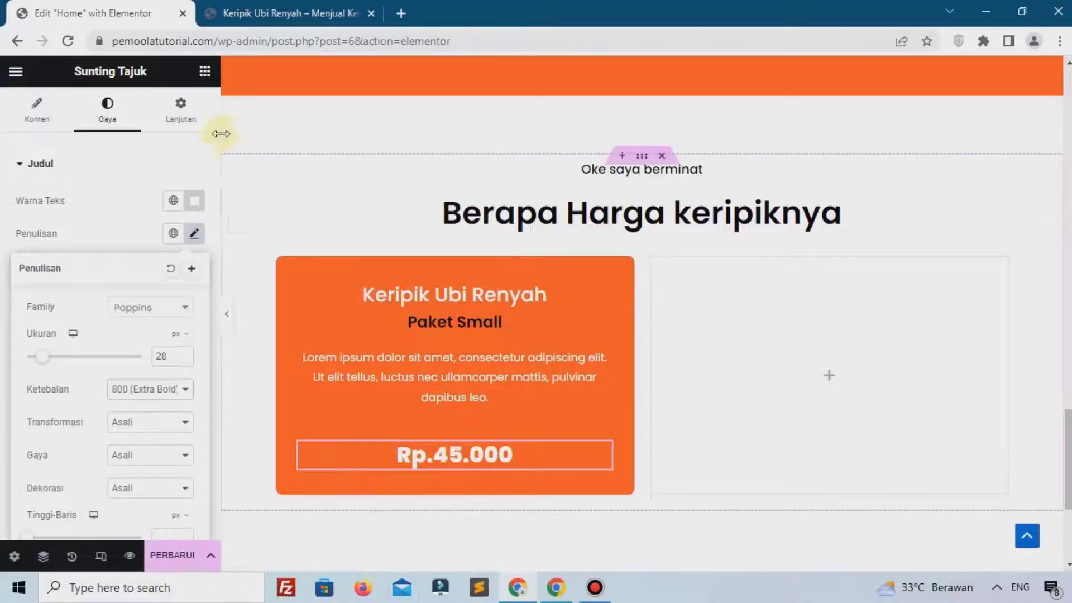
Add a Pembagi (divider) widget below the price and set its line style to Titik
{"action": "left_click", "coordinate": [199, 83]}
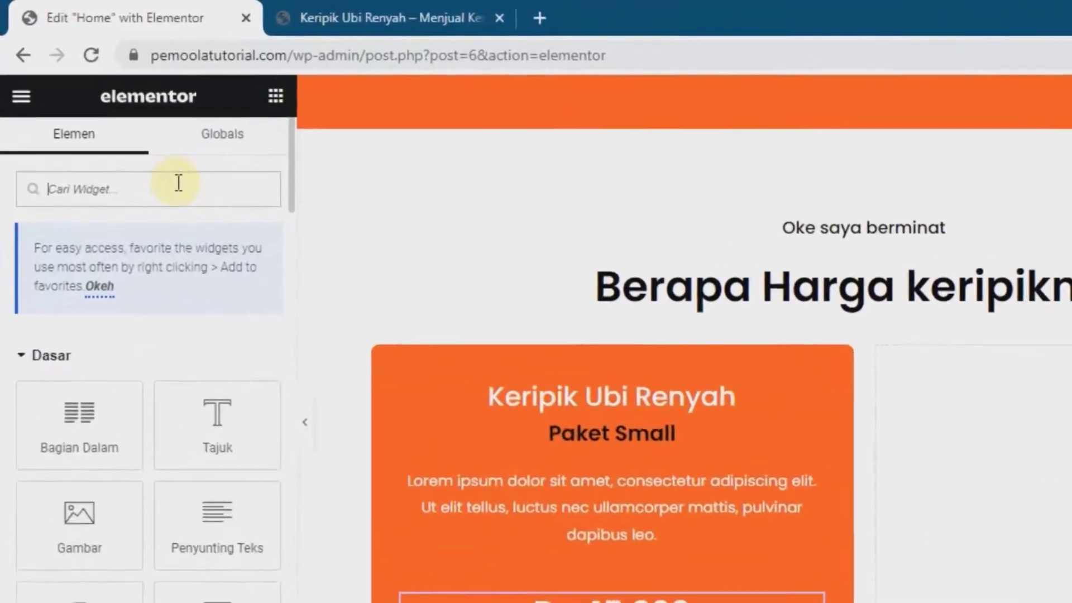
{"action": "type", "text": "div"}
{"action": "left_click_drag", "start_coordinate": [110, 375], "coordinate": [562, 553]}
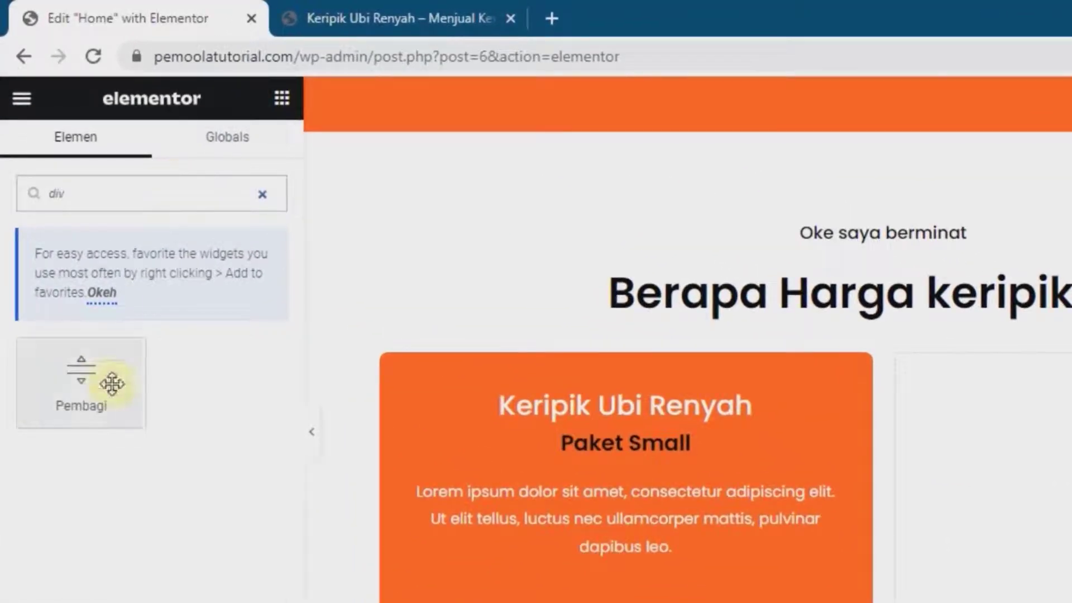
{"action": "left_click_drag", "start_coordinate": [426, 419], "coordinate": [427, 481]}
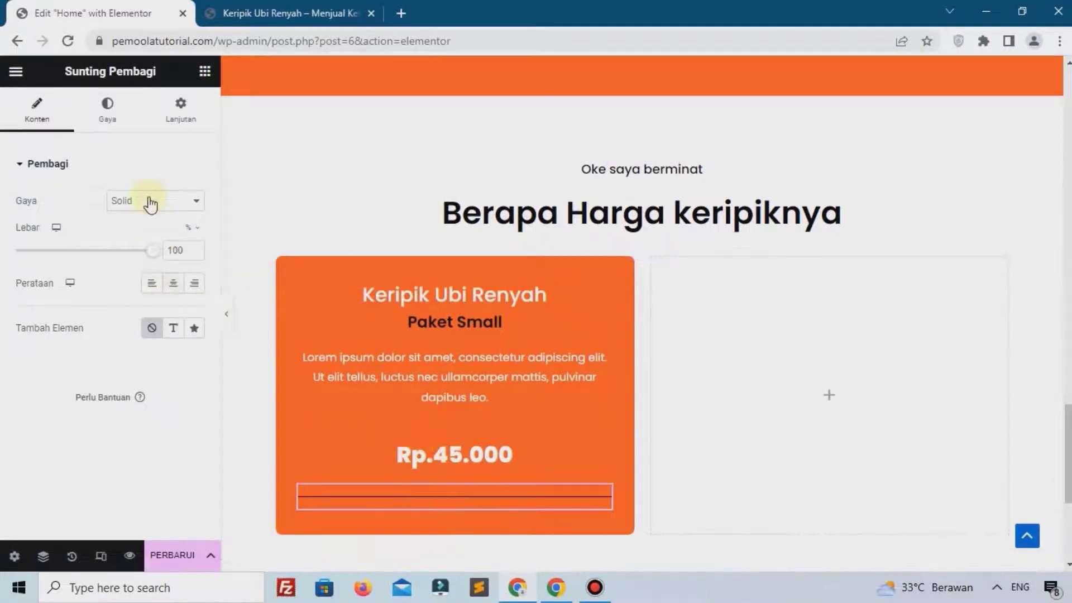
{"action": "left_click", "coordinate": [130, 203]}
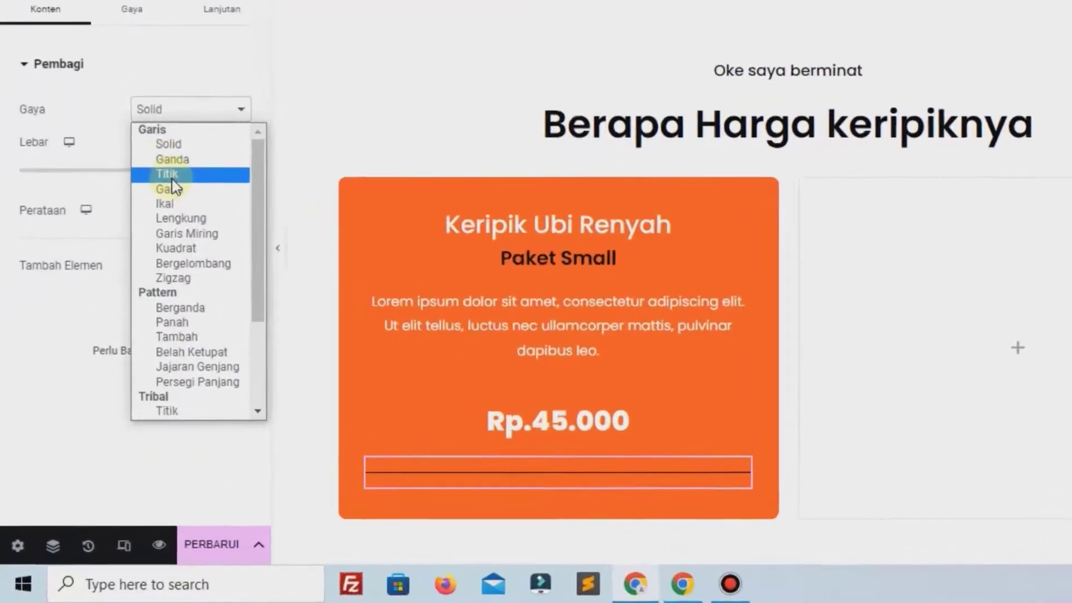
{"action": "left_click", "coordinate": [137, 254]}
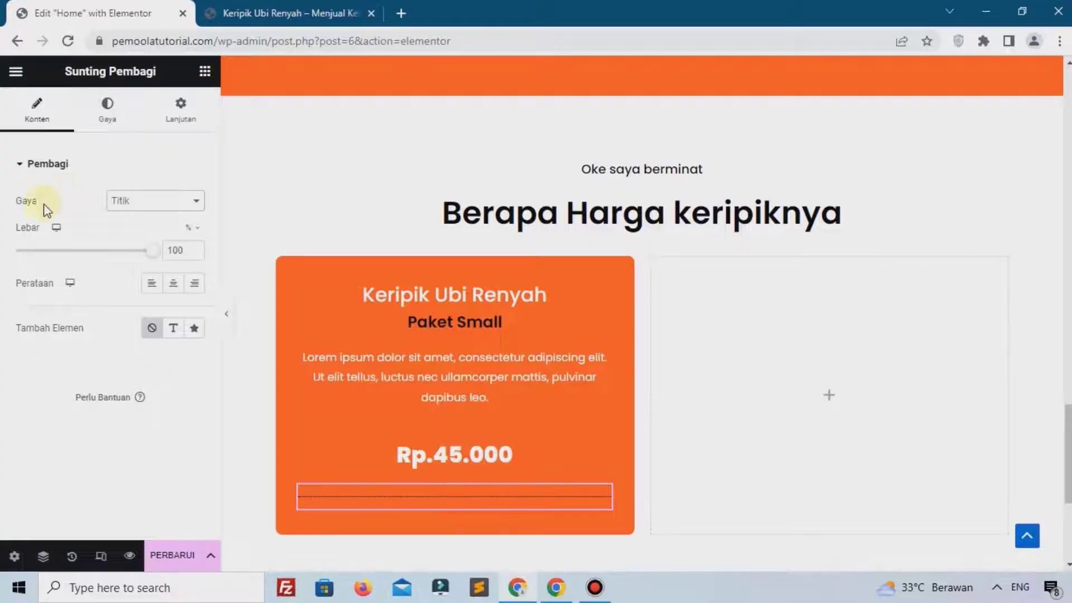
Color the divider white and set its gap (Jarak) to 50
{"action": "left_click", "coordinate": [116, 122]}
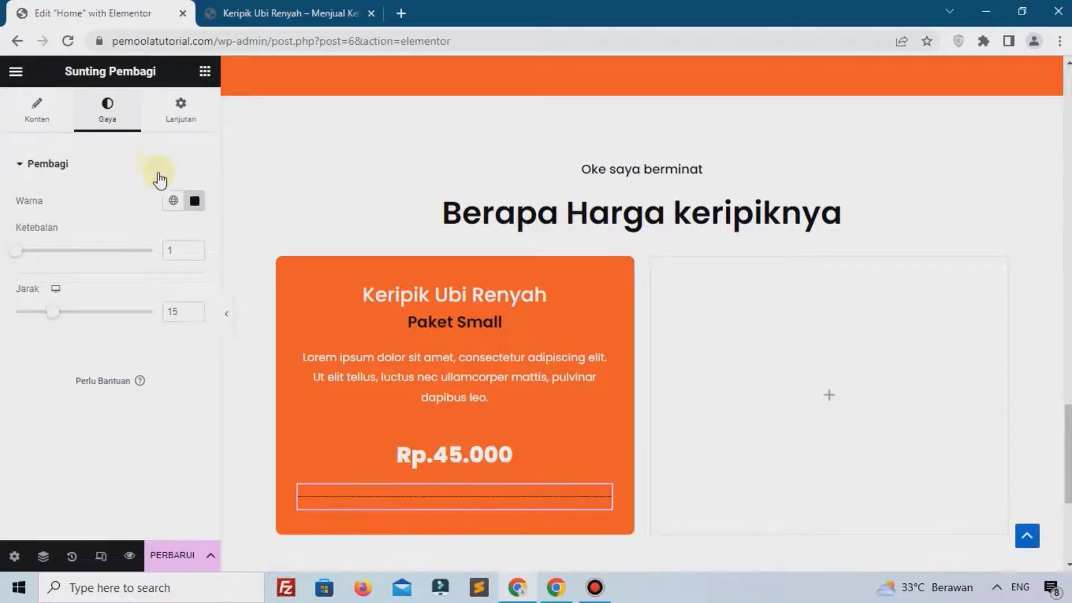
{"action": "left_click", "coordinate": [194, 201]}
{"action": "left_click", "coordinate": [120, 277]}
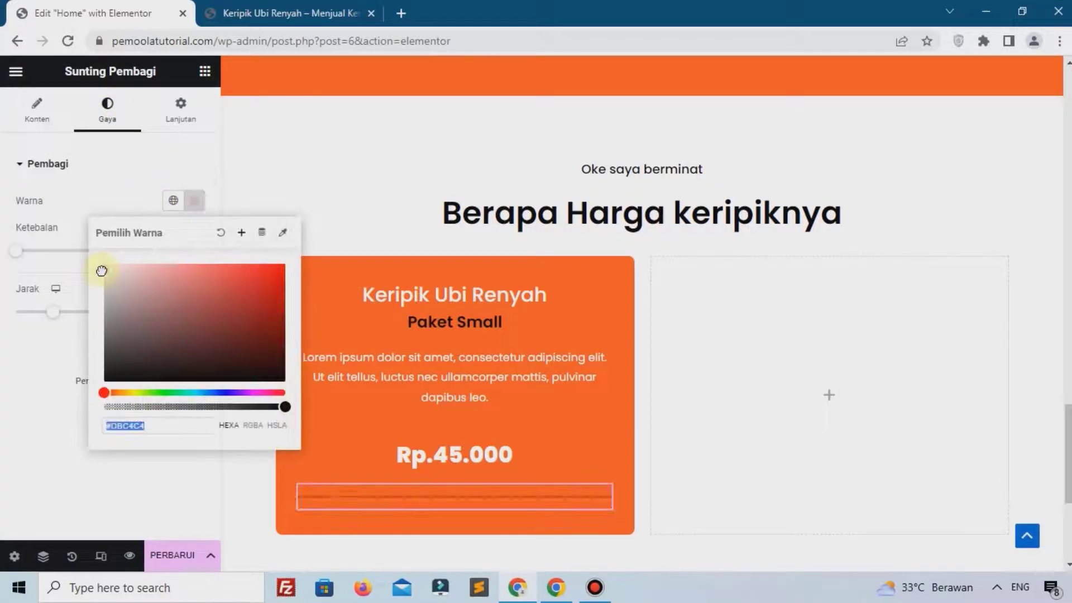
{"action": "left_click", "coordinate": [19, 375]}
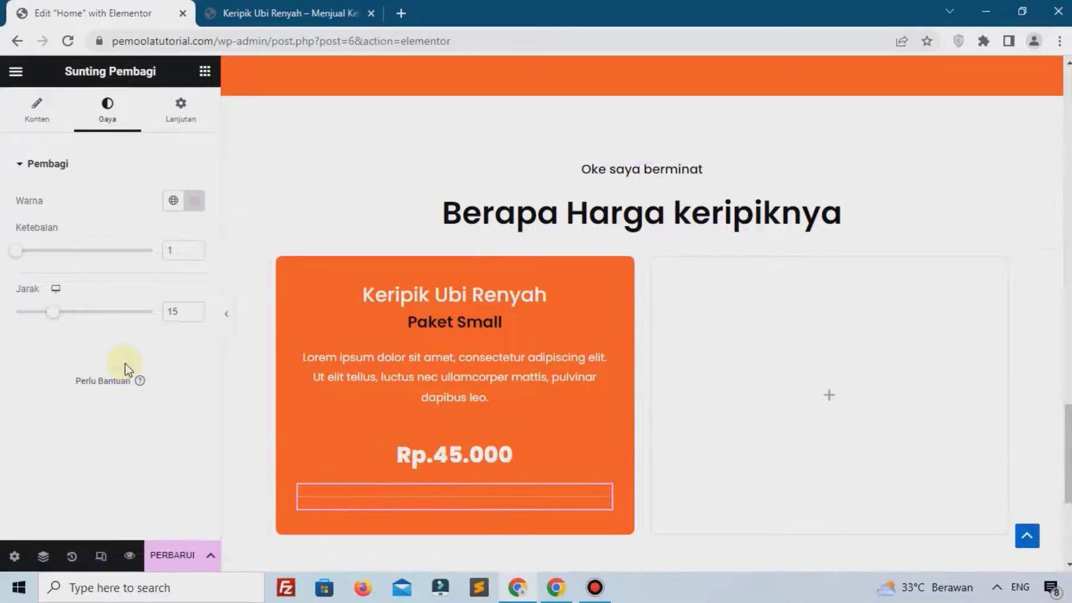
{"action": "left_click_drag", "start_coordinate": [54, 316], "coordinate": [175, 346]}
Add a Tombol (button) widget below the divider with the text "Beli Keripik Sekarang"
{"action": "scroll", "coordinate": [447, 433], "scroll_direction": "down", "scroll_amount": 3}
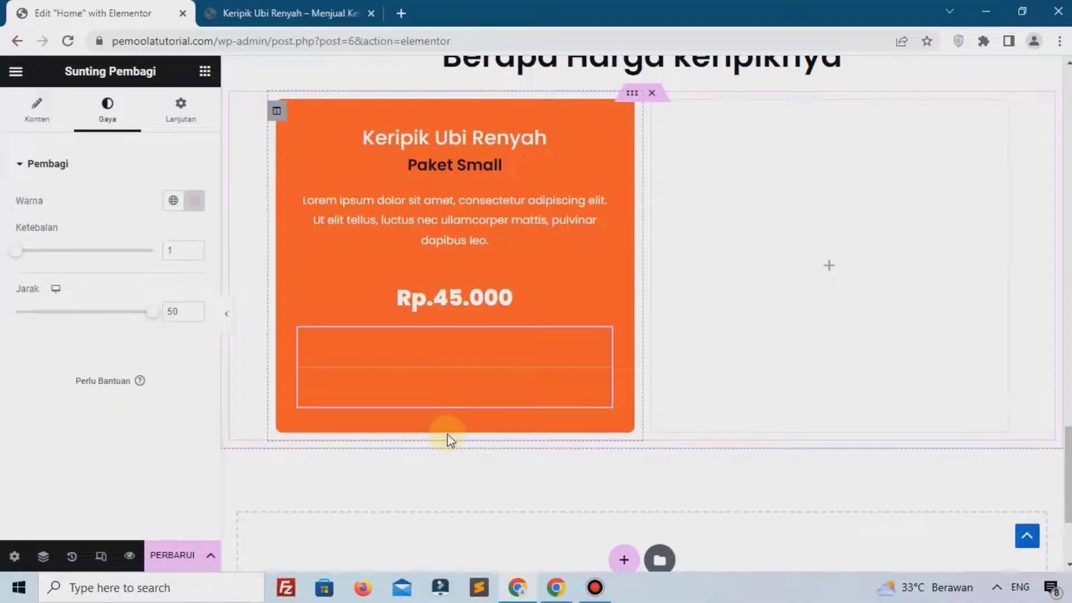
{"action": "left_click", "coordinate": [205, 72]}
{"action": "left_click_drag", "start_coordinate": [157, 472], "coordinate": [364, 398]}
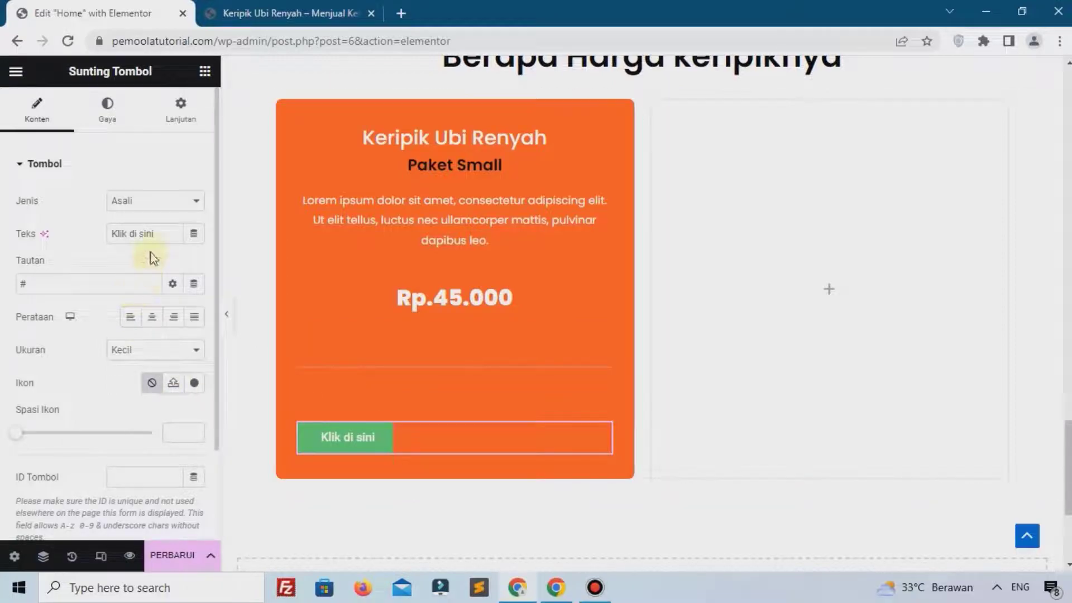
{"action": "type", "text": "B"}
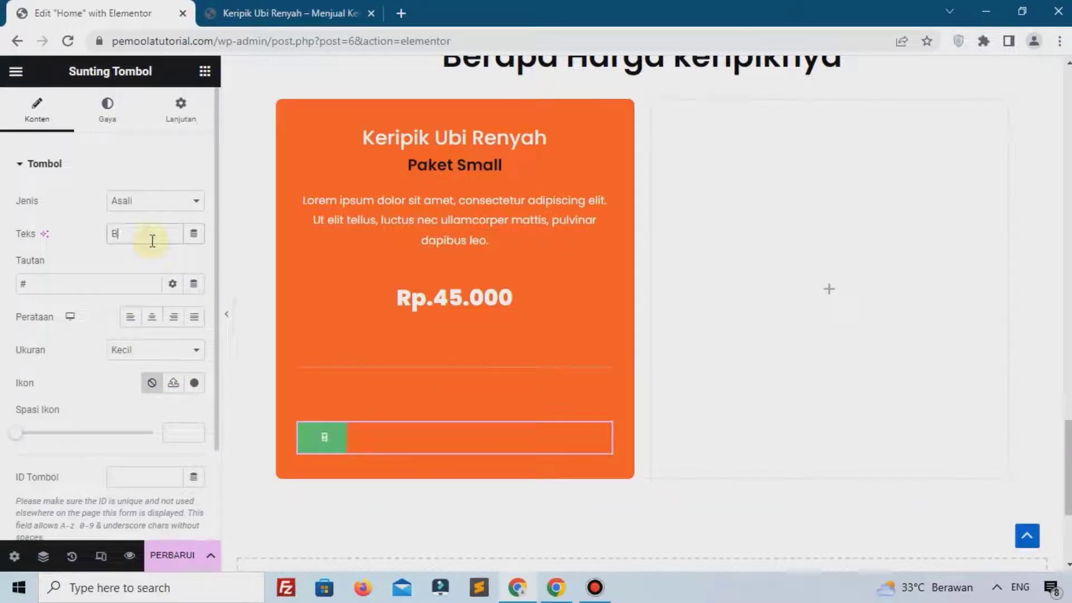
{"action": "type", "text": "eli Keripik Sekarang"}
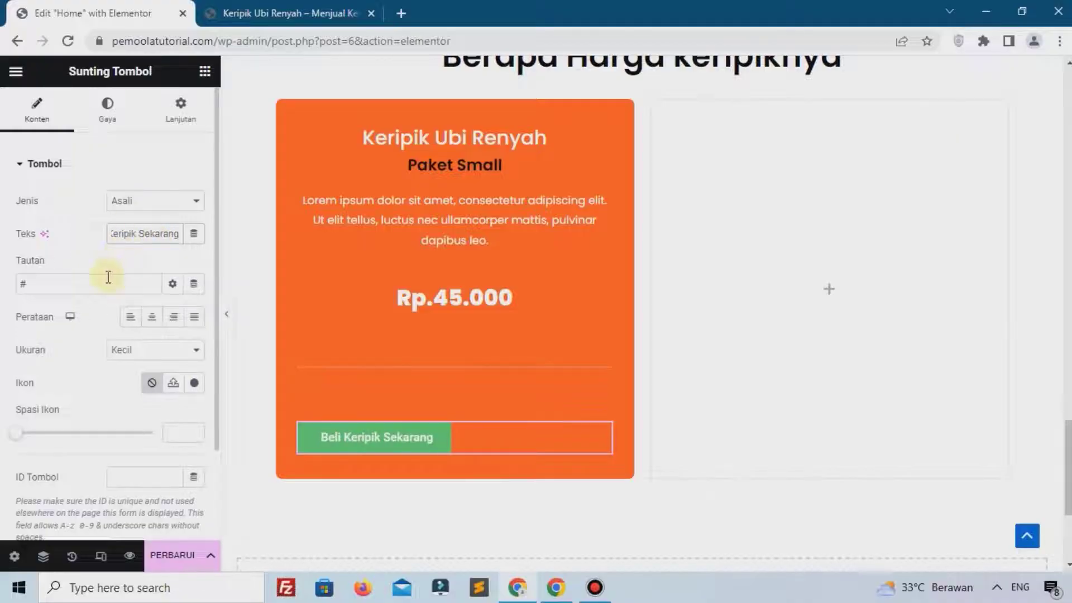
{"action": "left_click", "coordinate": [582, 591]}
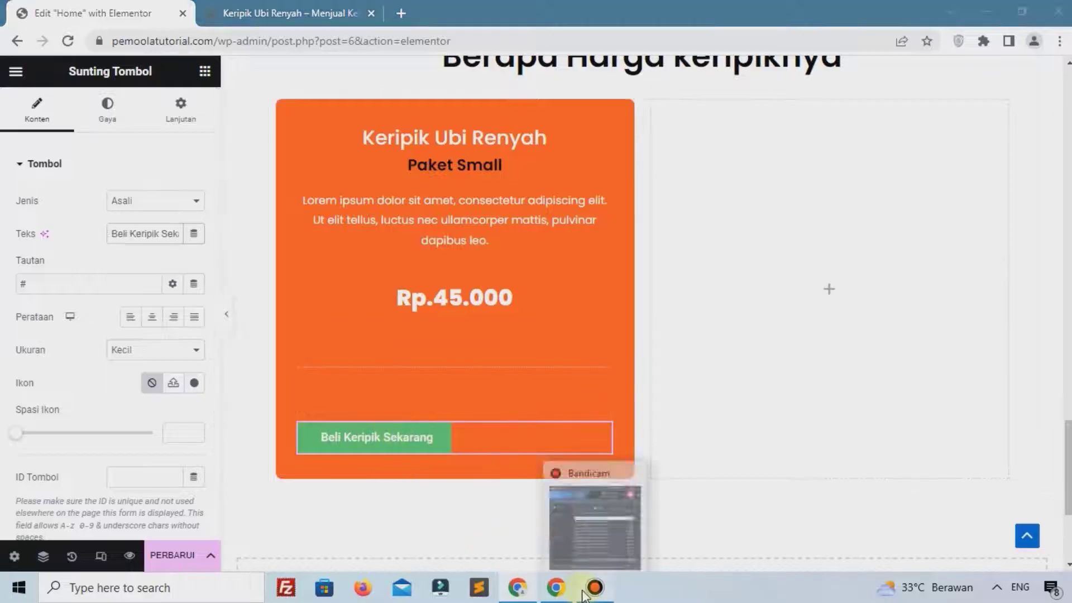
Clear the button's link and center the button in the card
{"action": "left_click", "coordinate": [89, 284]}
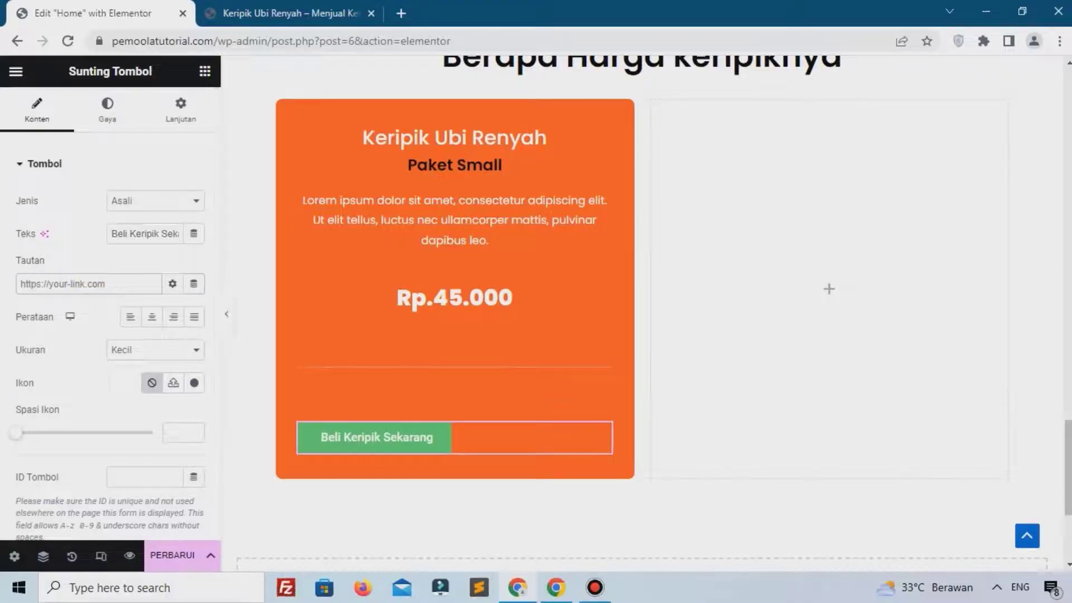
{"action": "key", "text": "alt+Tab"}
{"action": "left_click", "coordinate": [59, 276]}
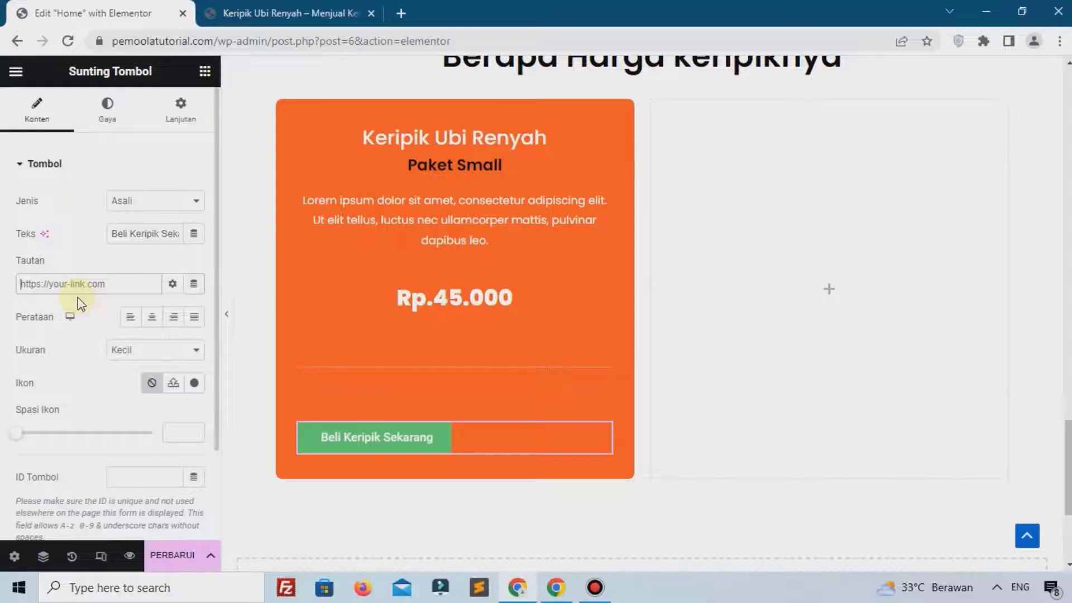
{"action": "left_click", "coordinate": [151, 318]}
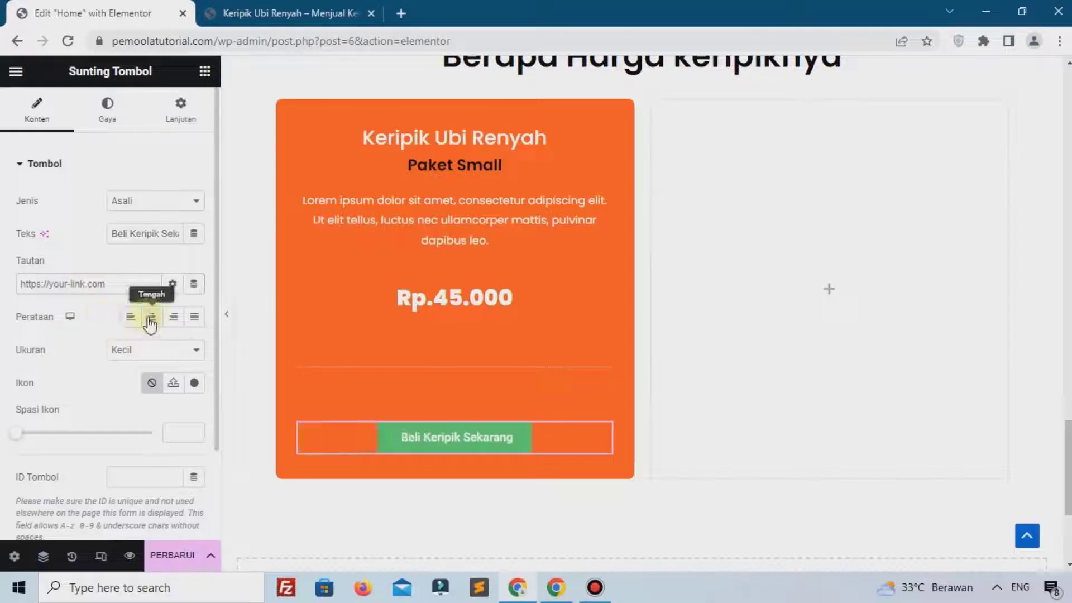
Make the button's background white and its text color black (#000000)
{"action": "left_click", "coordinate": [102, 137]}
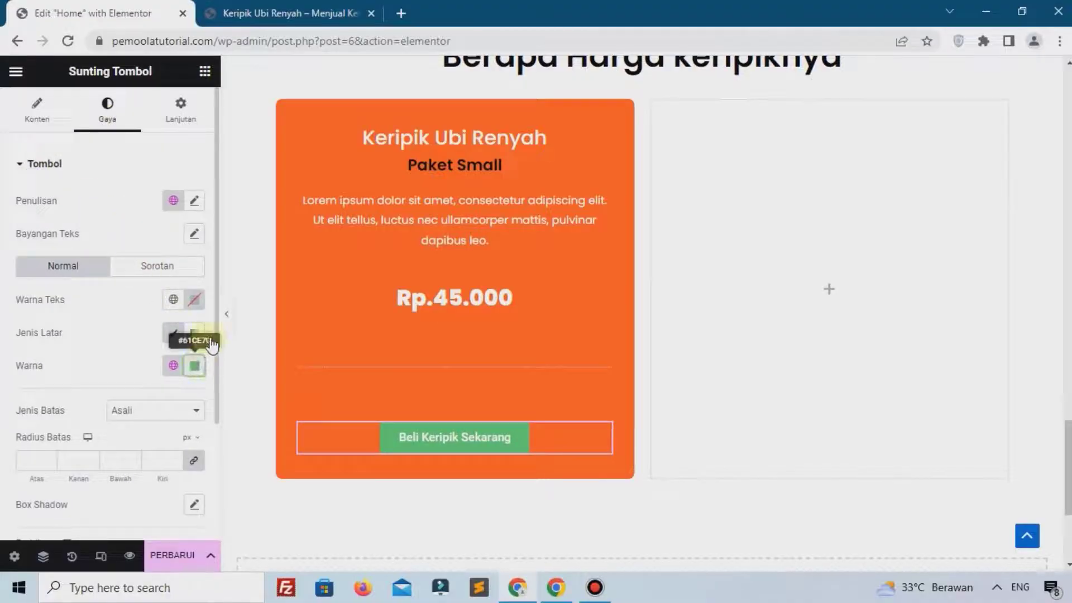
{"action": "left_click", "coordinate": [194, 366]}
{"action": "left_click_drag", "start_coordinate": [215, 239], "coordinate": [83, 136]}
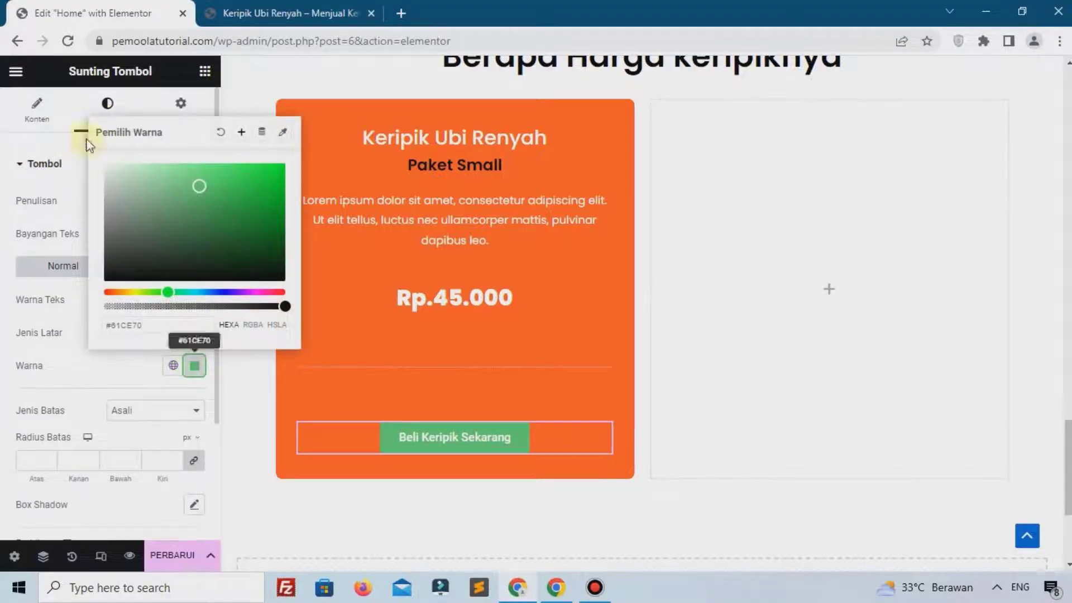
{"action": "left_click", "coordinate": [55, 362]}
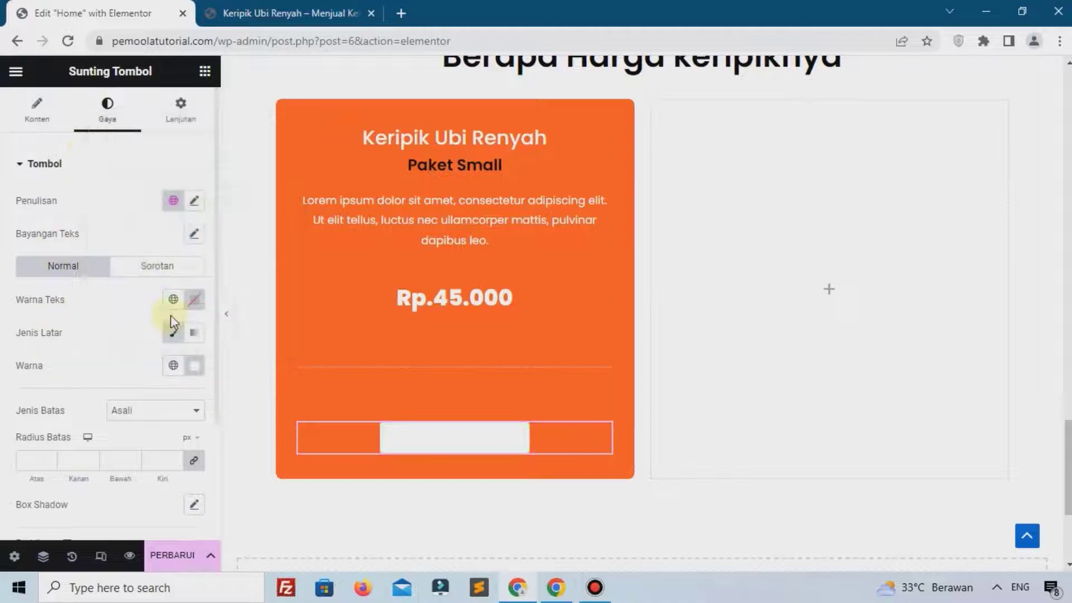
{"action": "left_click", "coordinate": [194, 299]}
{"action": "left_click", "coordinate": [269, 462]}
{"action": "left_click", "coordinate": [54, 364]}
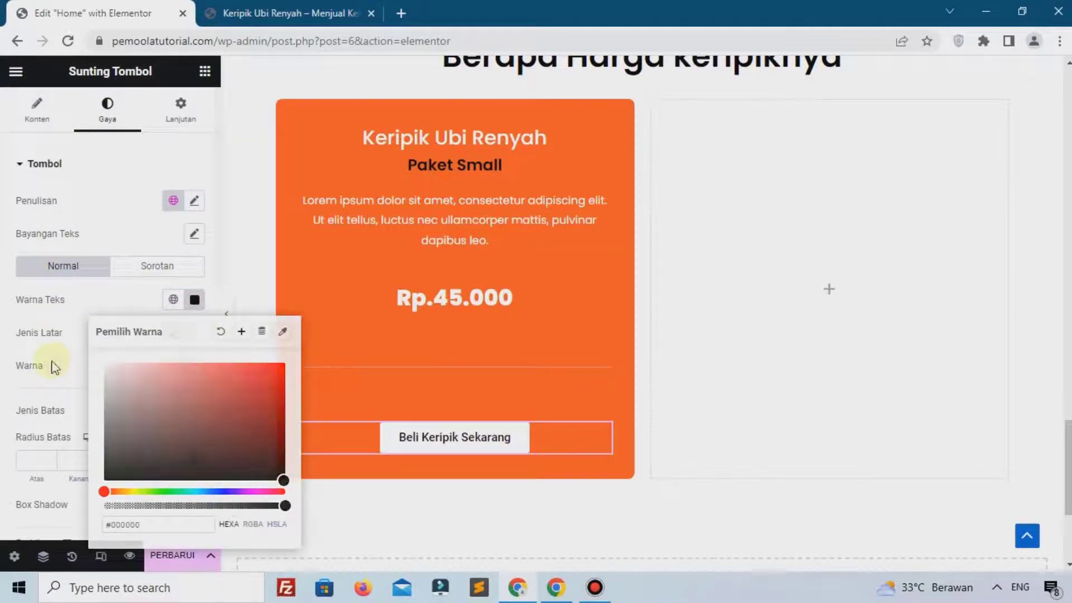
Set the buy button's font family to Poppins
{"action": "left_click", "coordinate": [194, 201]}
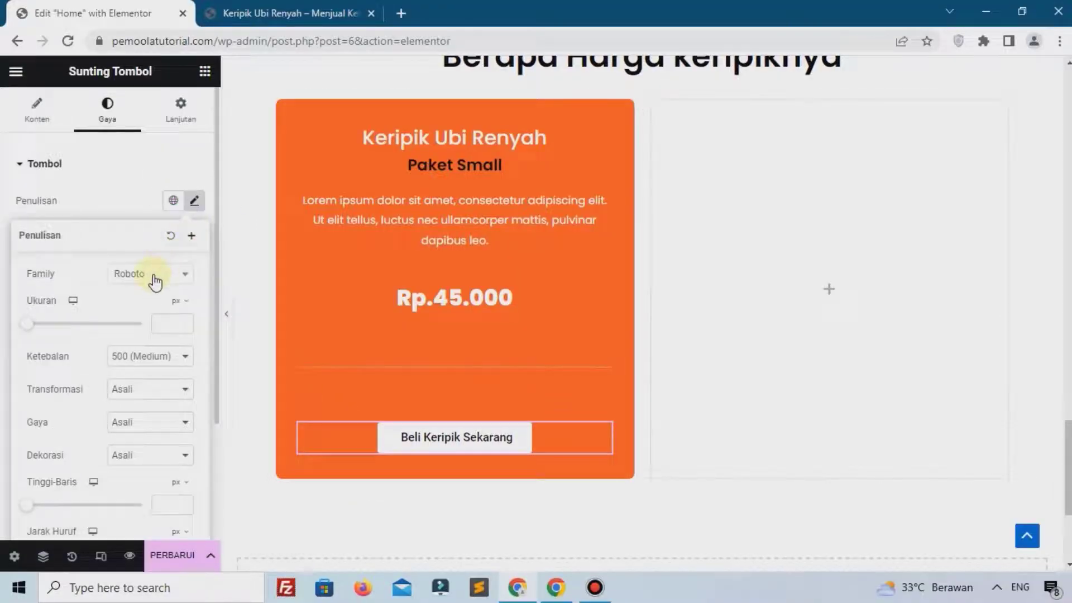
{"action": "left_click", "coordinate": [155, 282]}
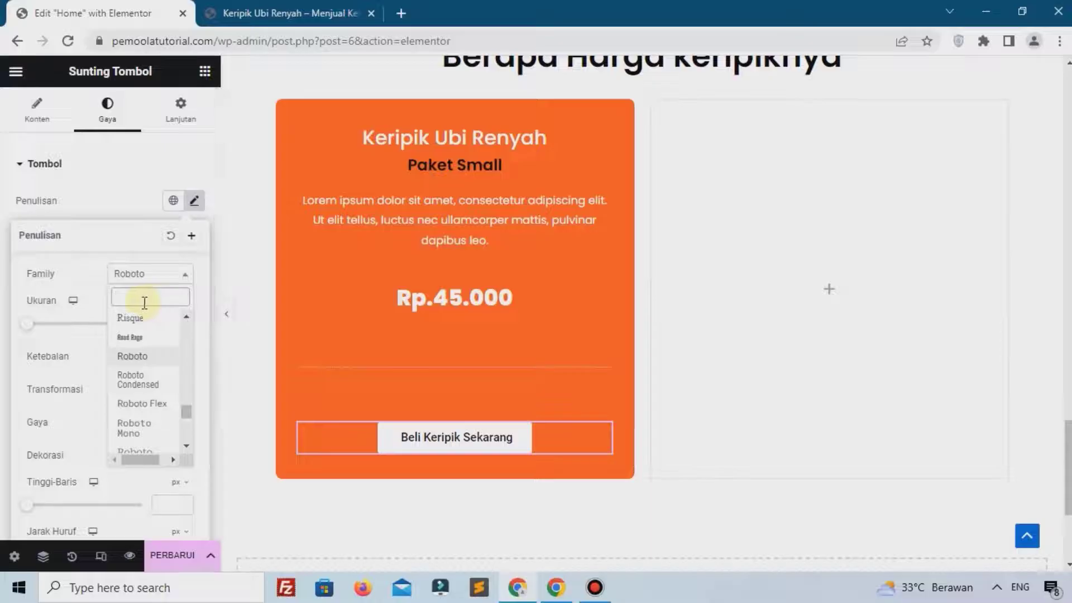
{"action": "type", "text": "pop"}
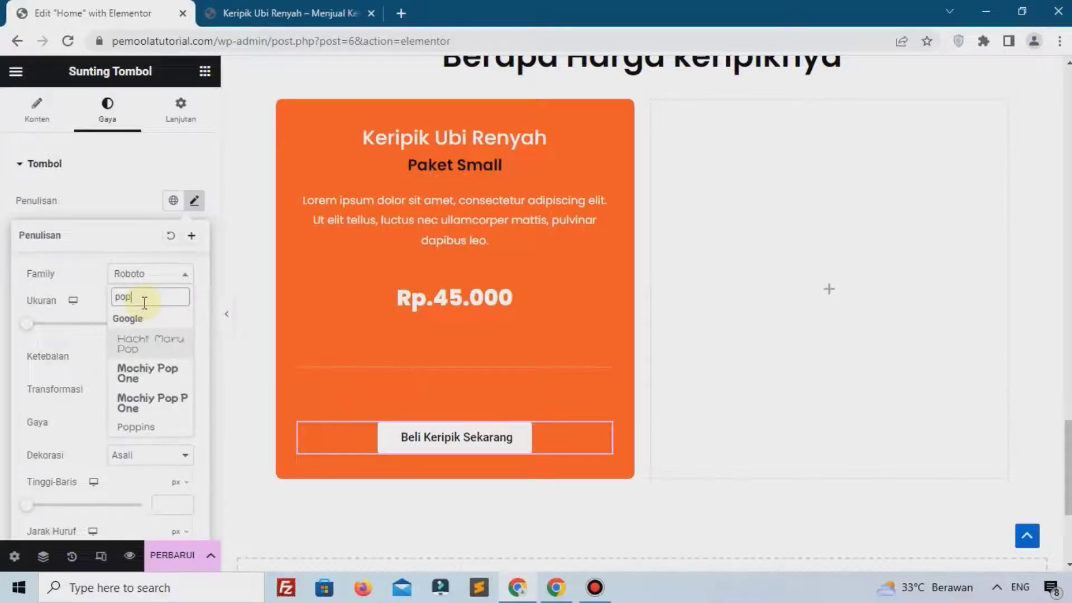
{"action": "left_click", "coordinate": [136, 427]}
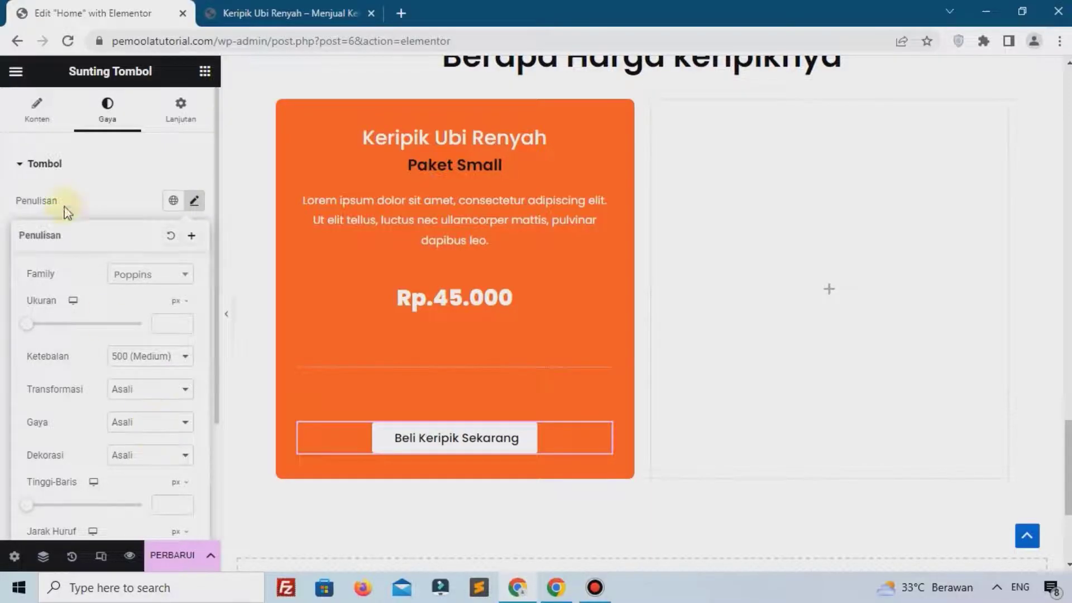
Find the cart icons in the icon library and insert the shopping cart icon into the buy button
{"action": "left_click", "coordinate": [42, 120]}
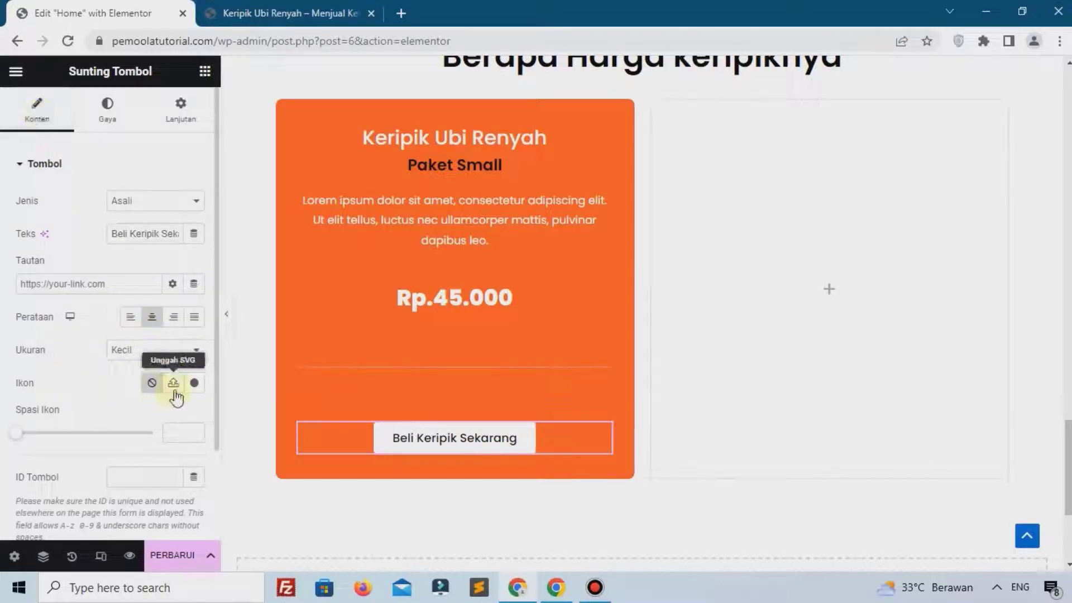
{"action": "left_click", "coordinate": [195, 383]}
{"action": "left_click", "coordinate": [496, 133]}
{"action": "type", "text": "cart"}
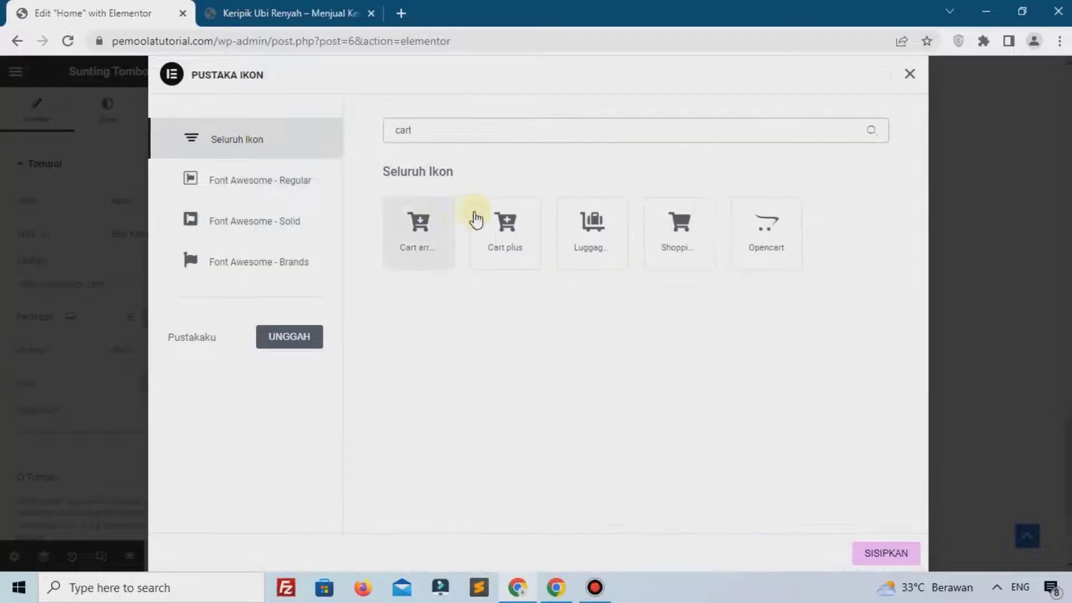
{"action": "left_click", "coordinate": [503, 221]}
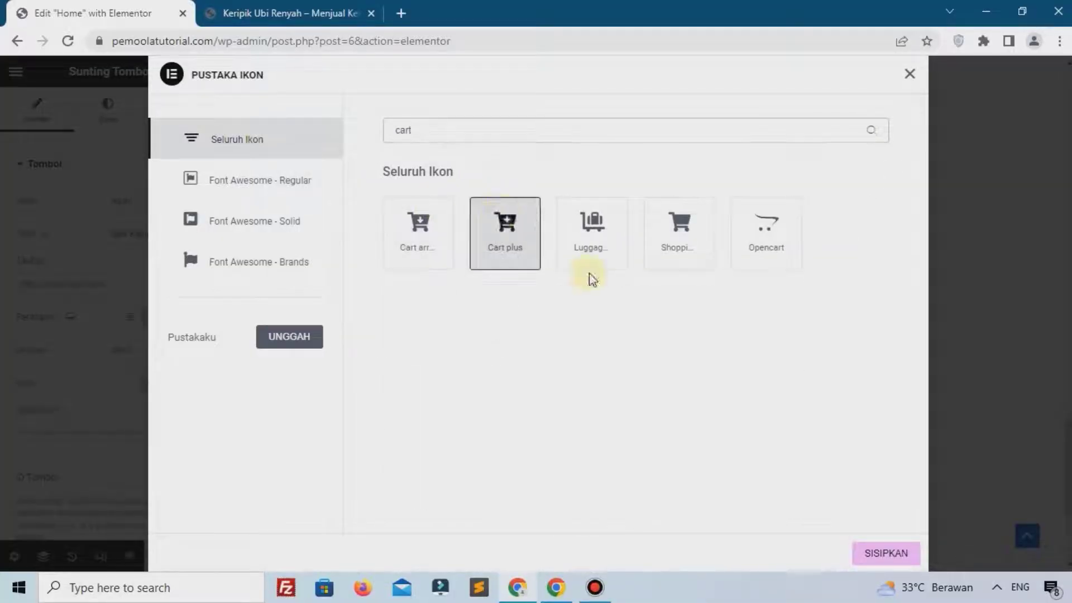
{"action": "left_click", "coordinate": [671, 232]}
{"action": "left_click", "coordinate": [881, 555]}
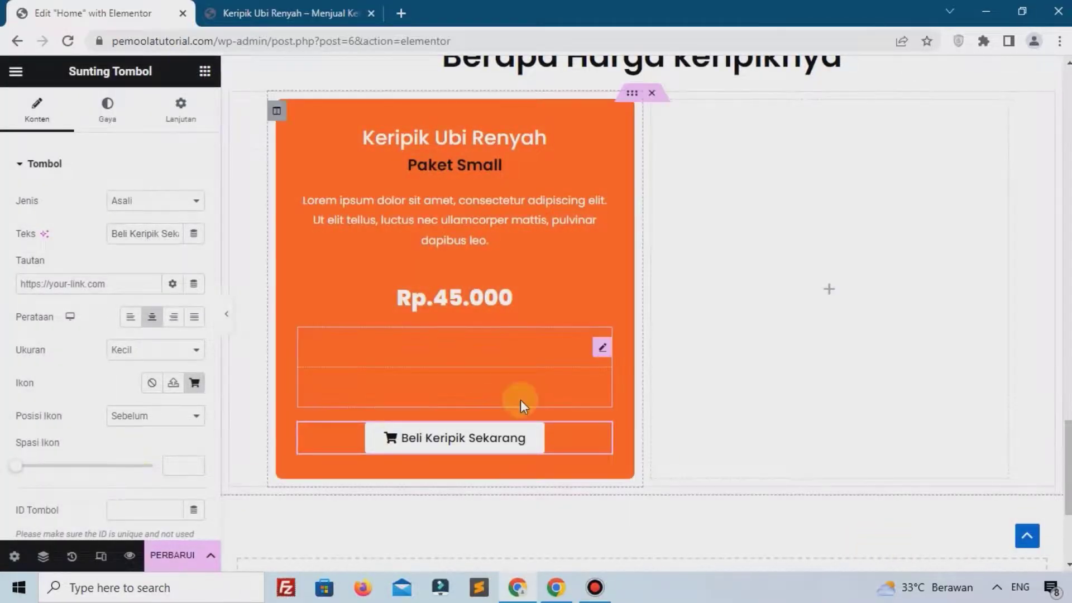
Add a Gambar (image) widget below the buy button in the package card
{"action": "key", "text": "alt+Tab"}
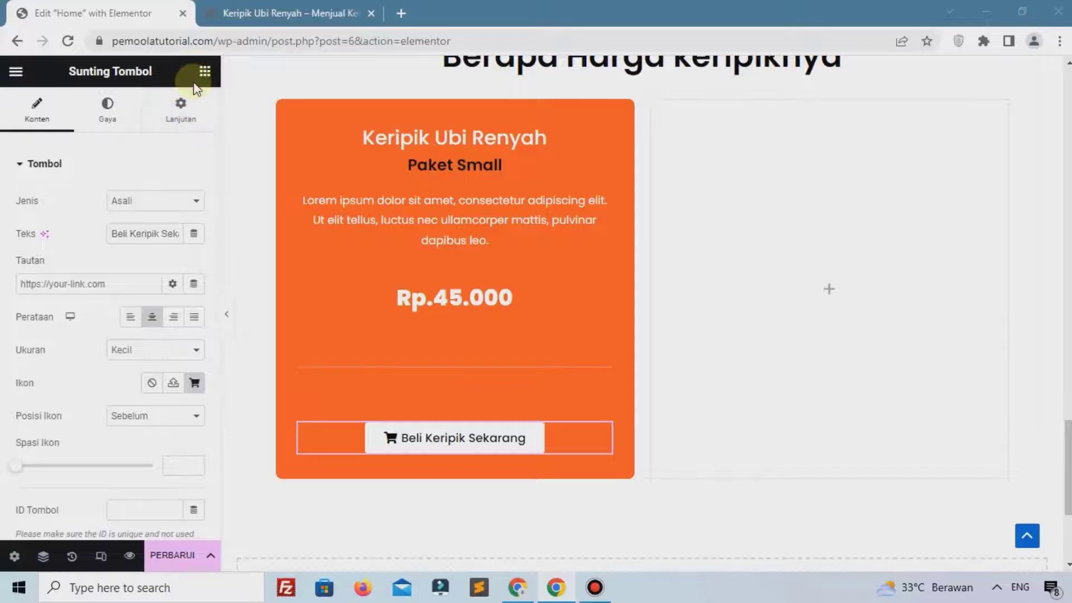
{"action": "left_click", "coordinate": [205, 71]}
{"action": "left_click_drag", "start_coordinate": [84, 368], "coordinate": [372, 444]}
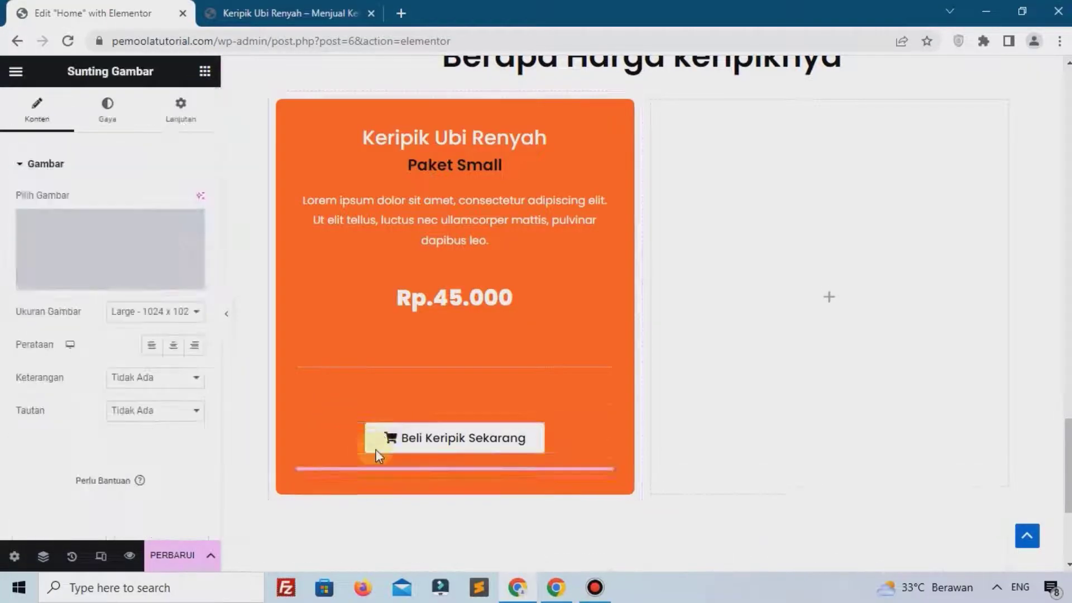
Upload bank-logo.png from the 28 landingpage folder and use it as the image widget's picture
{"action": "left_click", "coordinate": [129, 249]}
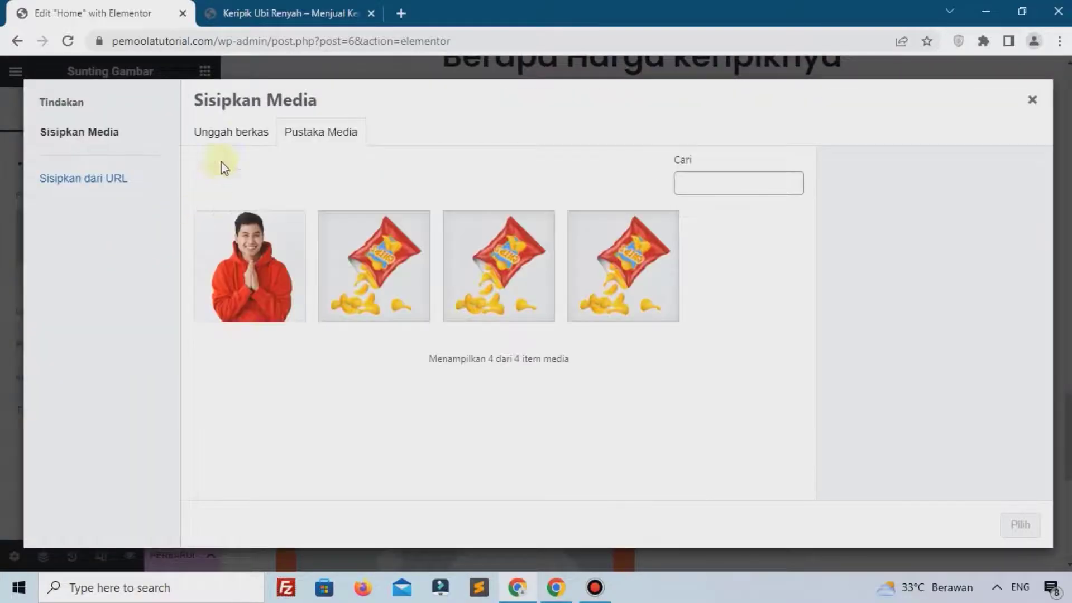
{"action": "left_click", "coordinate": [238, 138]}
{"action": "left_click", "coordinate": [596, 332]}
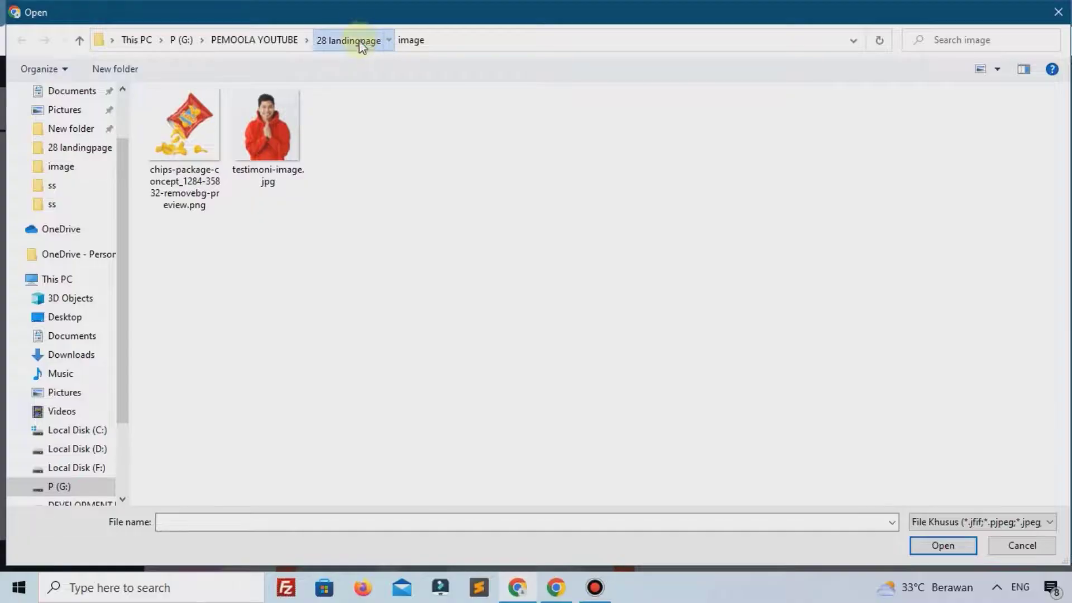
{"action": "left_click", "coordinate": [357, 39]}
{"action": "left_click", "coordinate": [296, 279]}
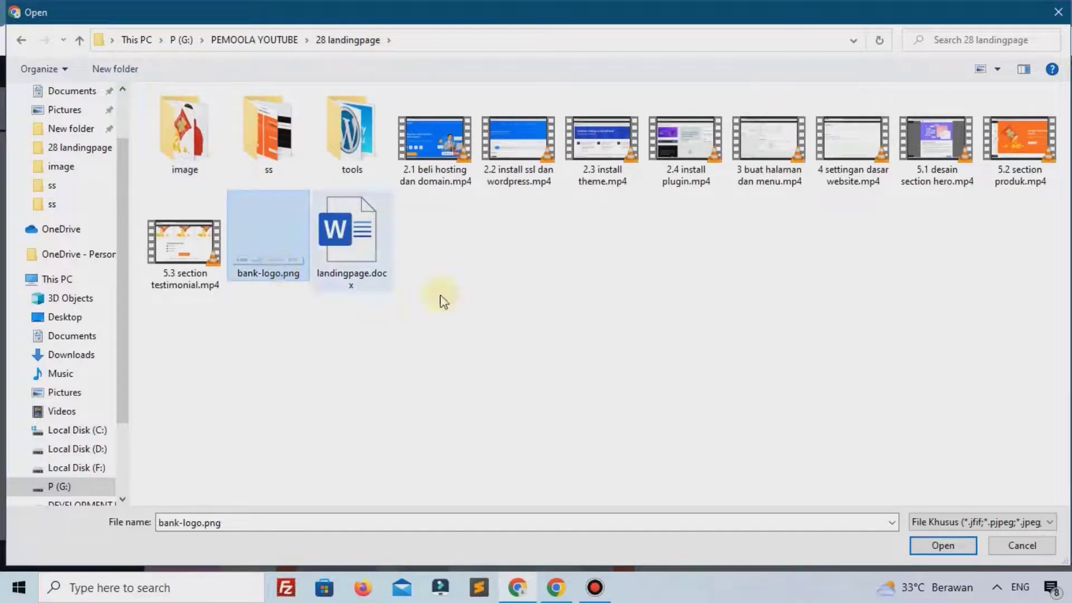
{"action": "left_click", "coordinate": [923, 545]}
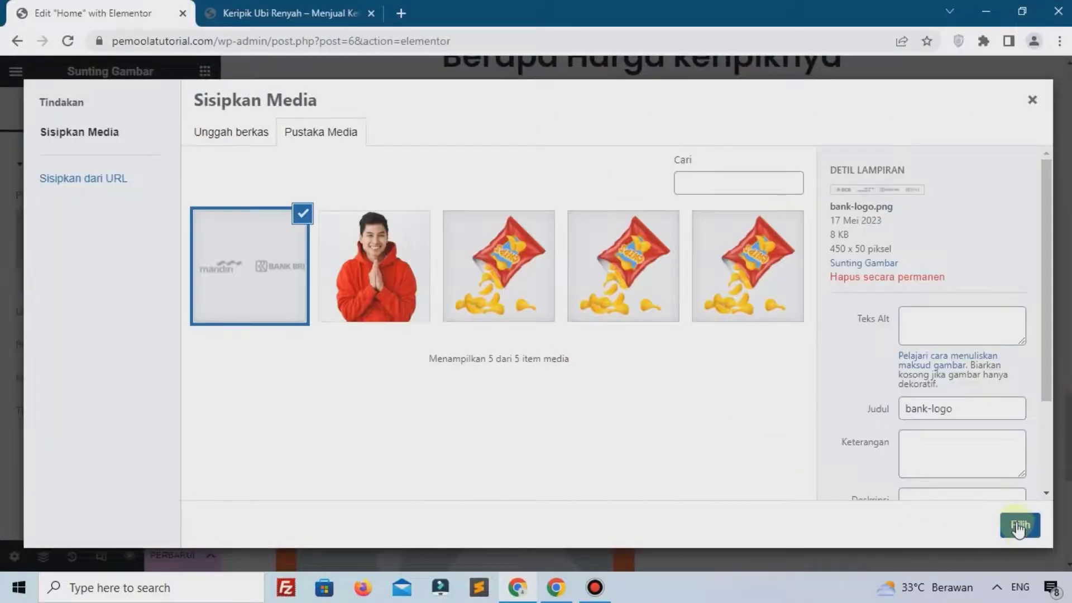
{"action": "left_click", "coordinate": [1021, 522]}
{"action": "scroll", "coordinate": [457, 402], "scroll_direction": "down", "scroll_amount": 1}
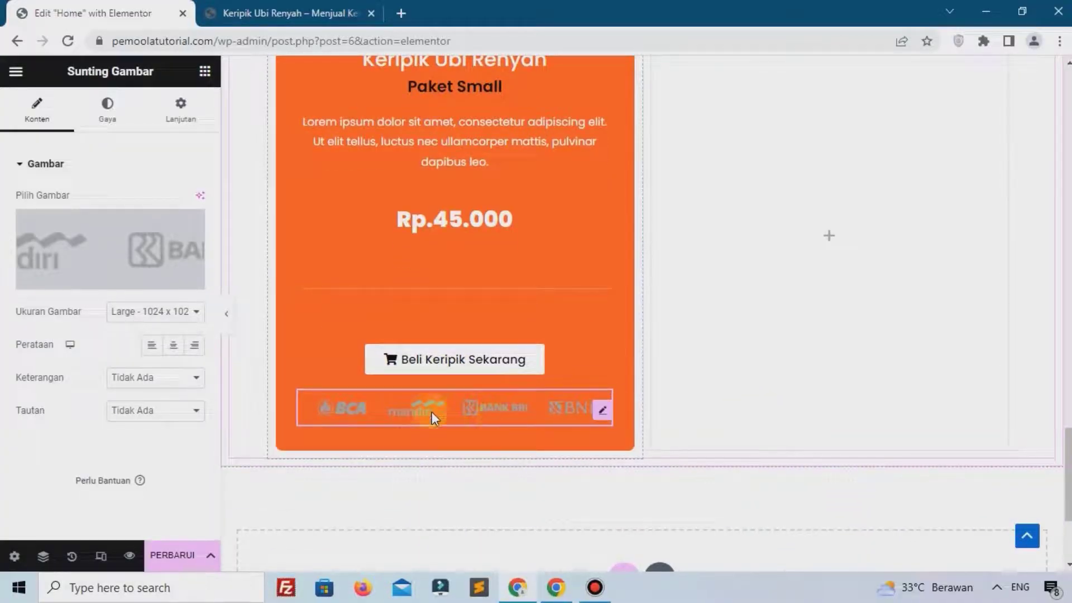
{"action": "left_click", "coordinate": [610, 591]}
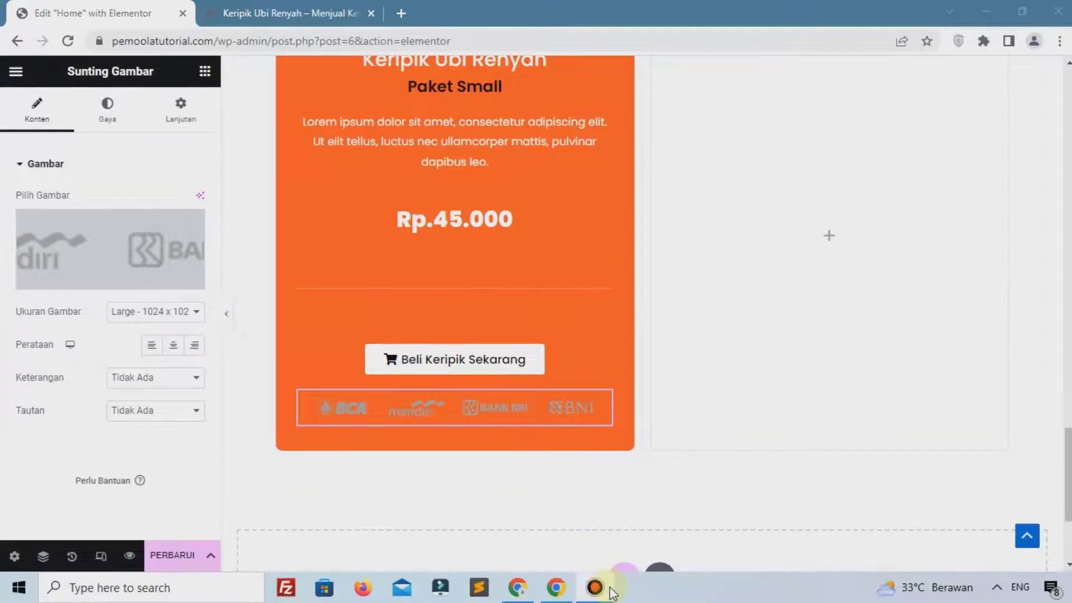
Duplicate the Paket Small card column and delete the empty column beside the copy
{"action": "scroll", "coordinate": [495, 347], "scroll_direction": "up", "scroll_amount": 3}
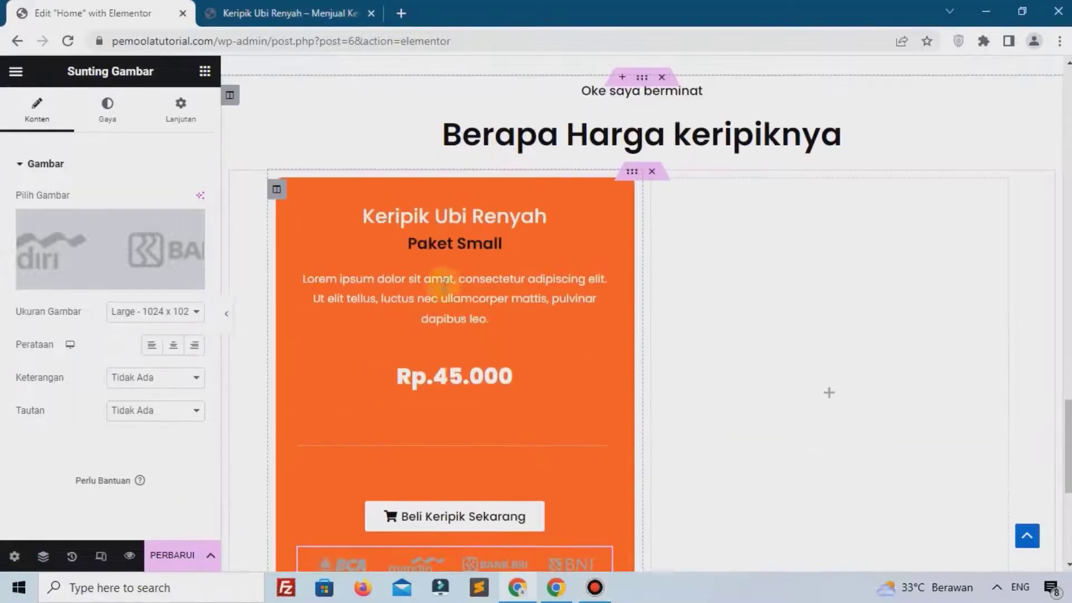
{"action": "right_click", "coordinate": [278, 191]}
{"action": "left_click", "coordinate": [312, 229]}
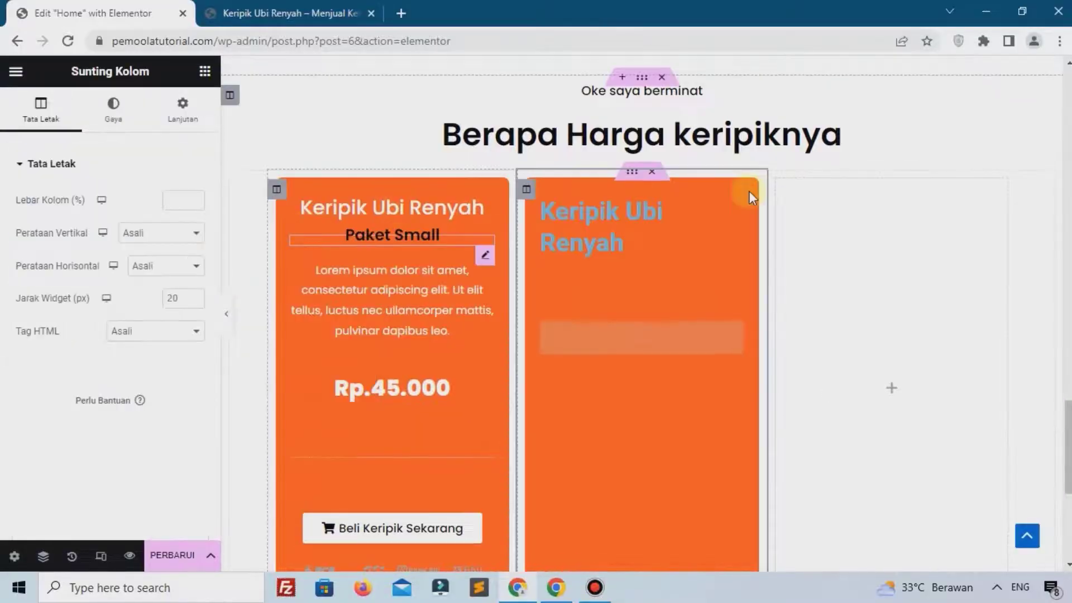
{"action": "right_click", "coordinate": [778, 189]}
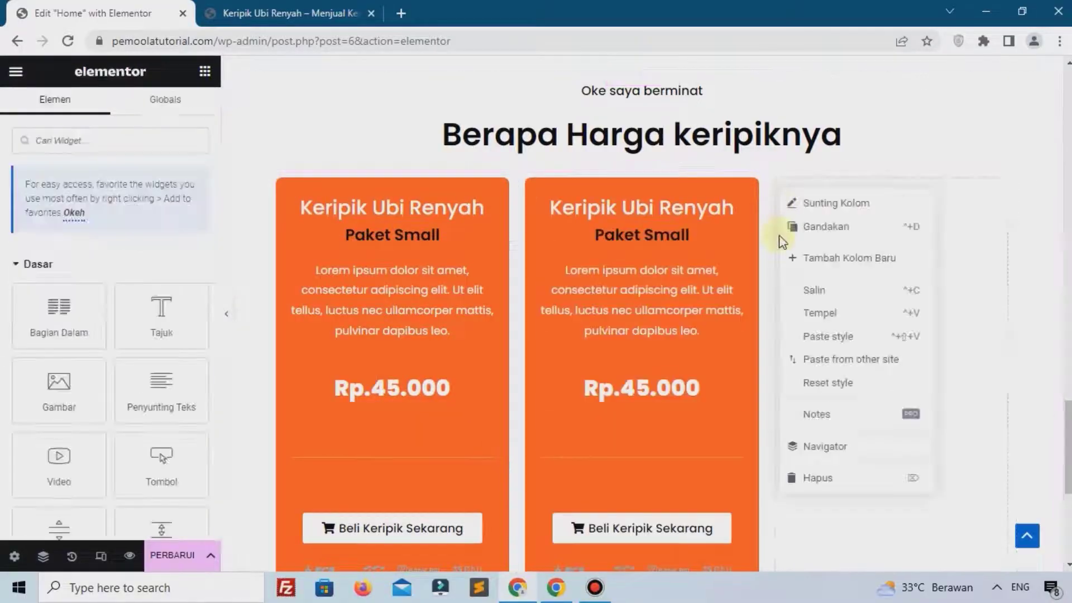
{"action": "left_click", "coordinate": [816, 477]}
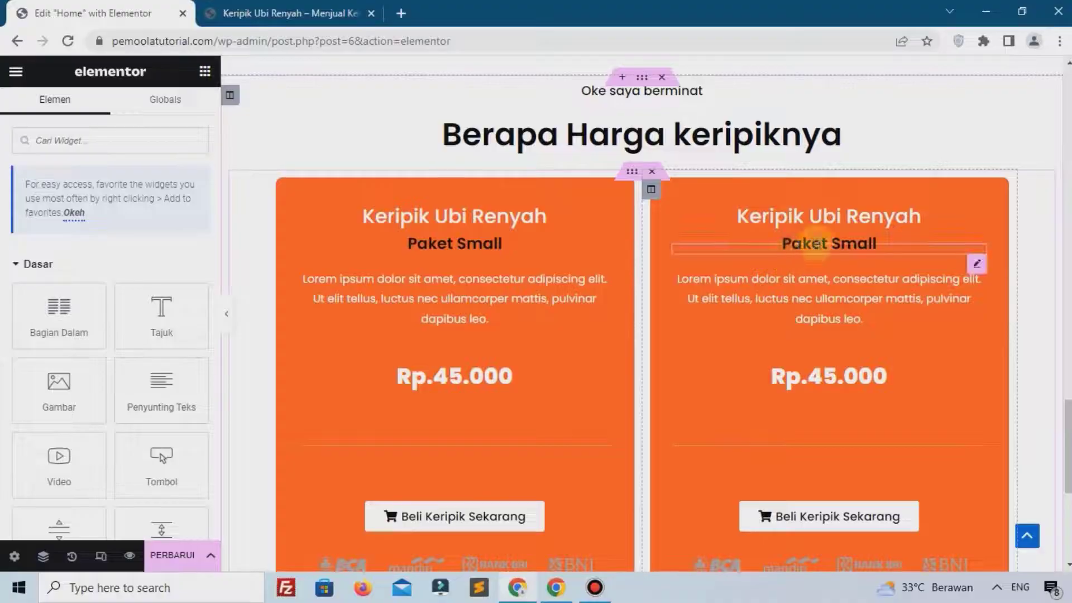
Change the duplicated card's package heading to "Paket Medium"
{"action": "left_click", "coordinate": [804, 249]}
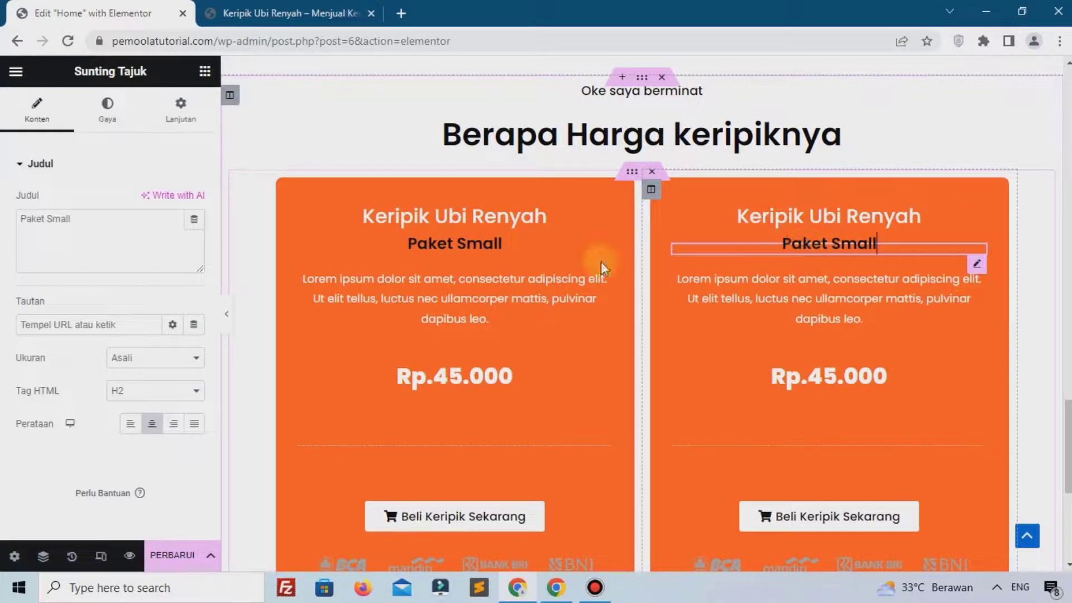
{"action": "key", "text": "BackSpace"}
{"action": "key", "text": "BackSpace"}
{"action": "key", "text": "BackSpace"}
{"action": "key", "text": "BackSpace"}
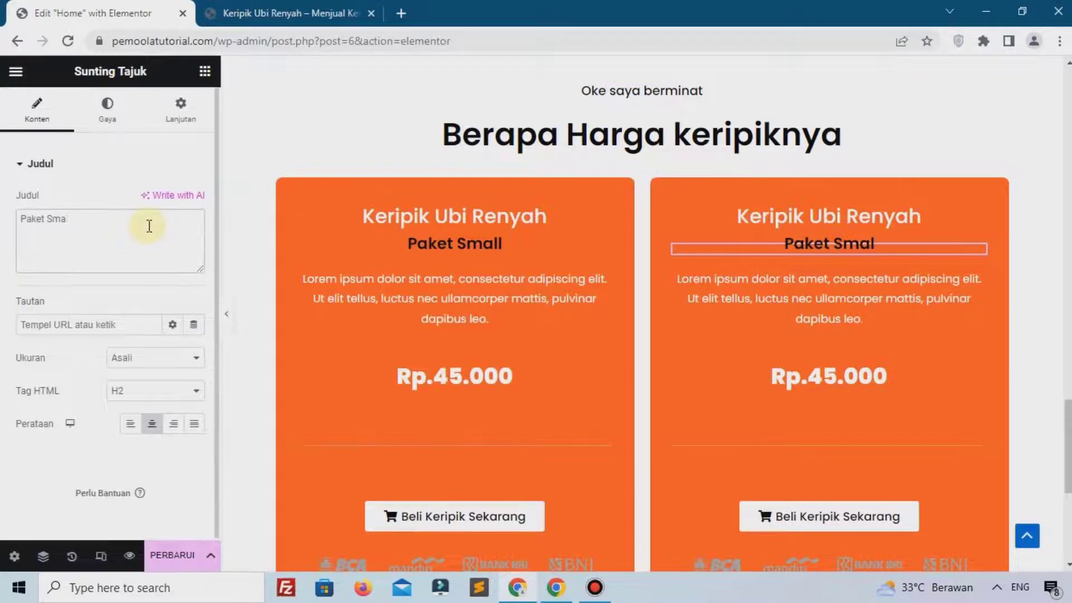
{"action": "type", "text": "Medium"}
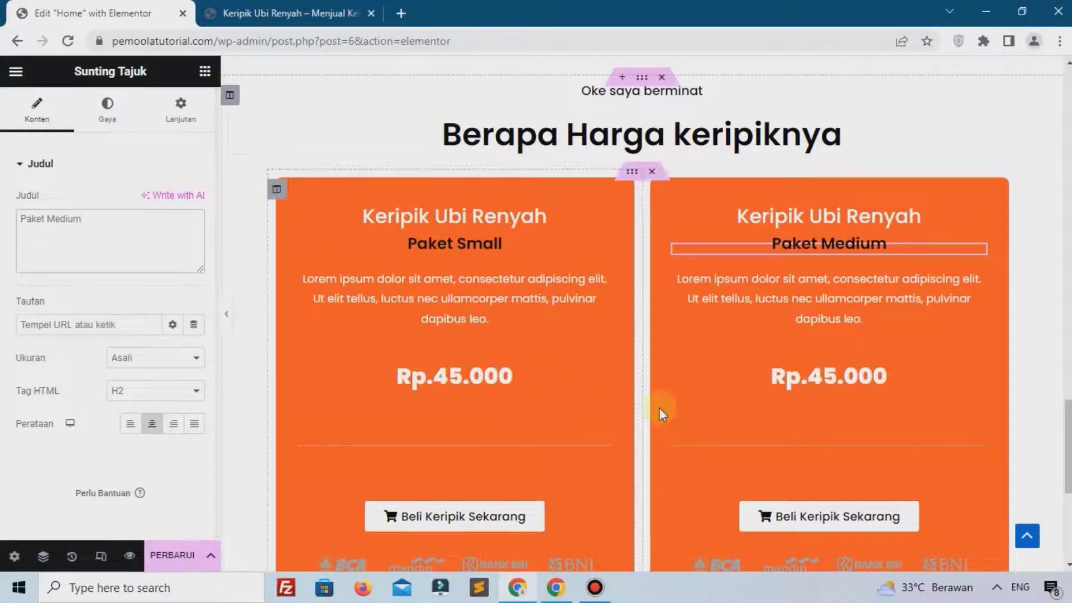
Change the Paket Medium card's price to Rp.75.000
{"action": "left_click", "coordinate": [782, 375]}
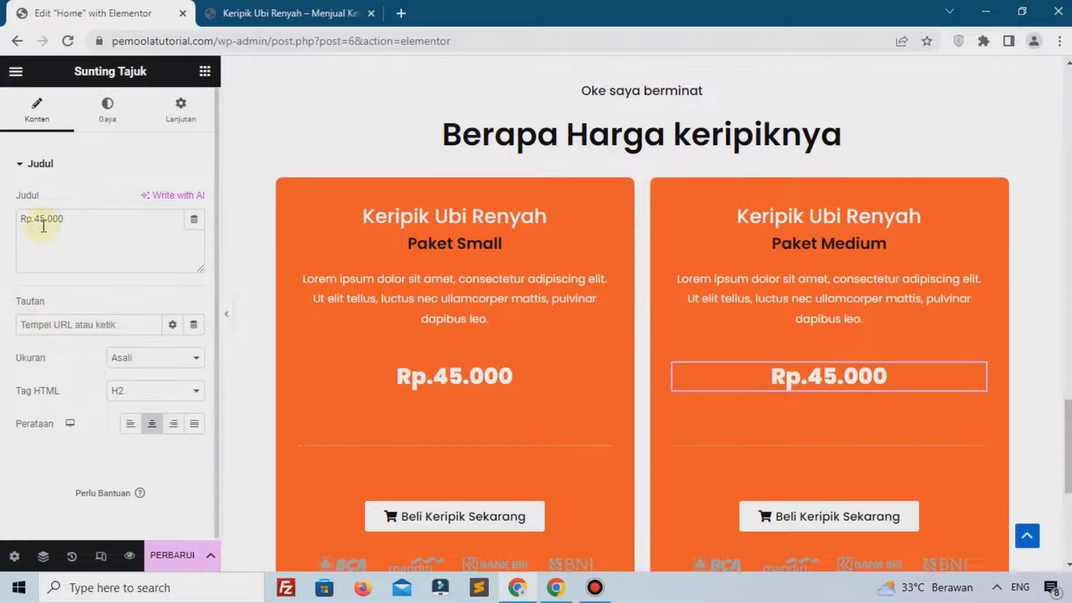
{"action": "key", "text": "BackSpace"}
{"action": "type", "text": "7"}
{"action": "scroll", "coordinate": [696, 270], "scroll_direction": "down", "scroll_amount": 1}
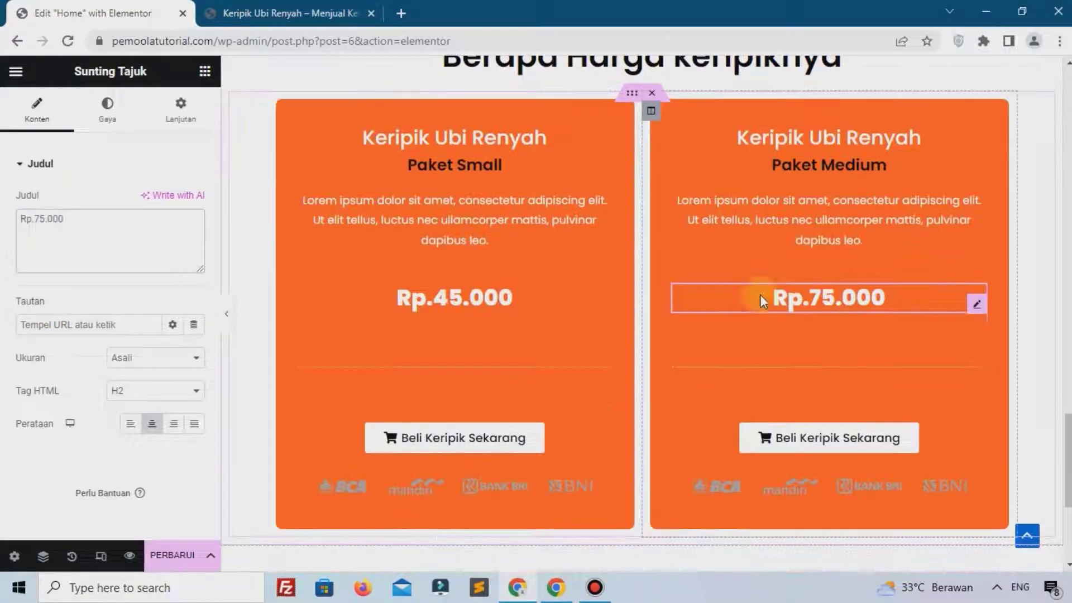
Select the Paket Medium card's buy button, save the page update, and reload the live site in its browser tab
{"action": "left_click", "coordinate": [803, 440]}
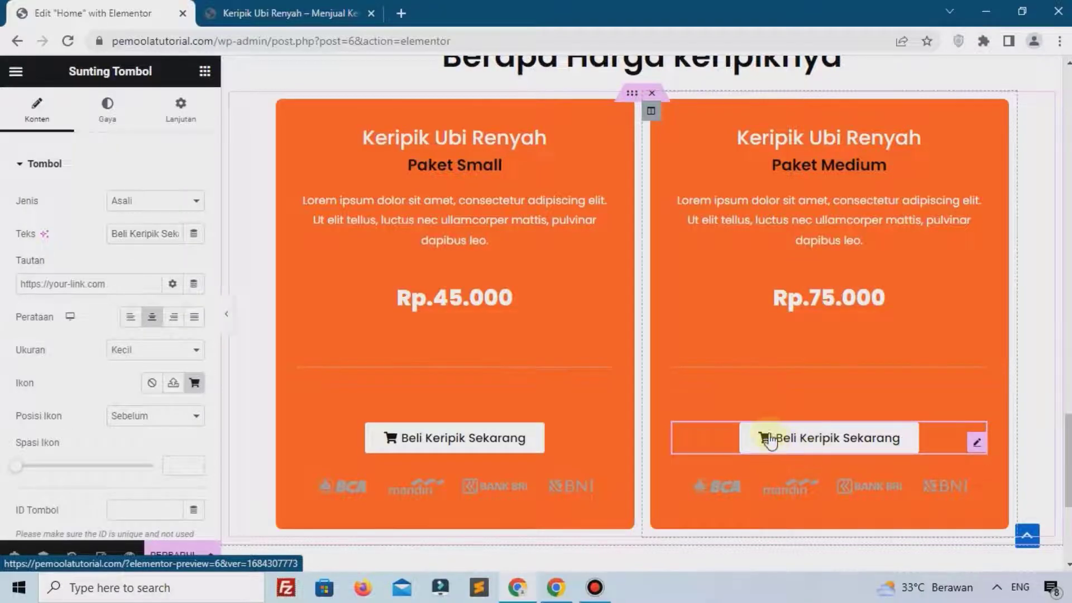
{"action": "scroll", "coordinate": [682, 410], "scroll_direction": "down", "scroll_amount": 2}
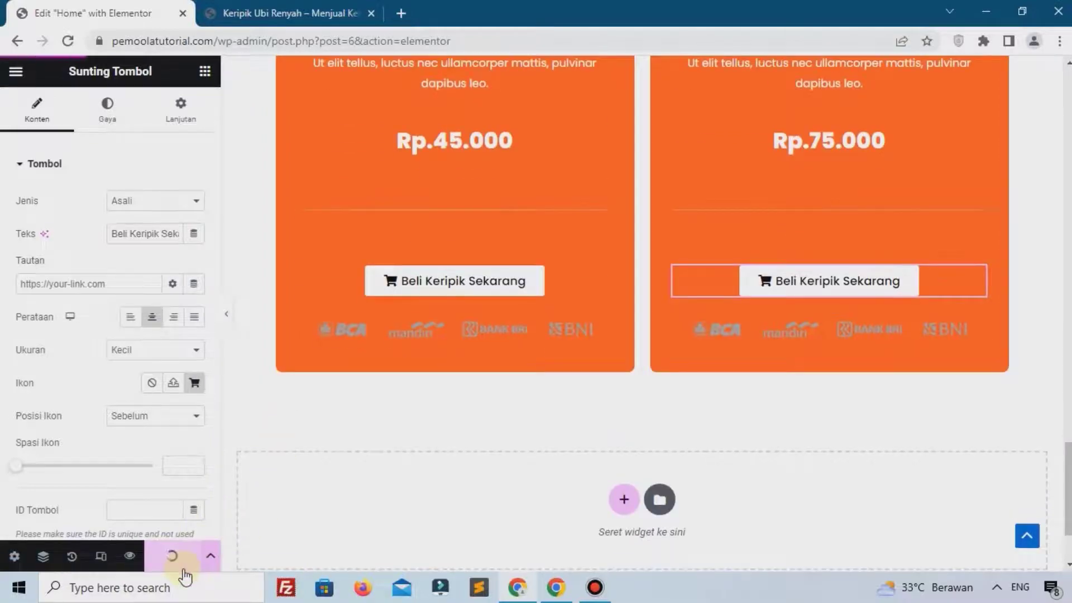
{"action": "left_click", "coordinate": [278, 14]}
{"action": "left_click", "coordinate": [69, 43]}
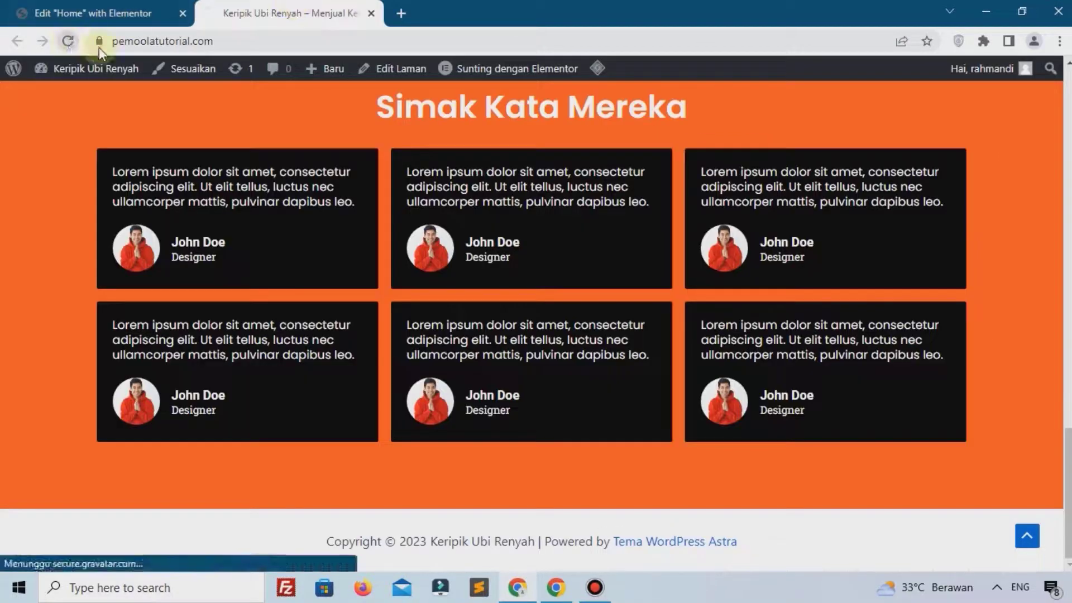
Review the live home page from the hero section to the two pricing cards, and return to the Elementor editor
{"action": "scroll", "coordinate": [213, 250], "scroll_direction": "up", "scroll_amount": 10}
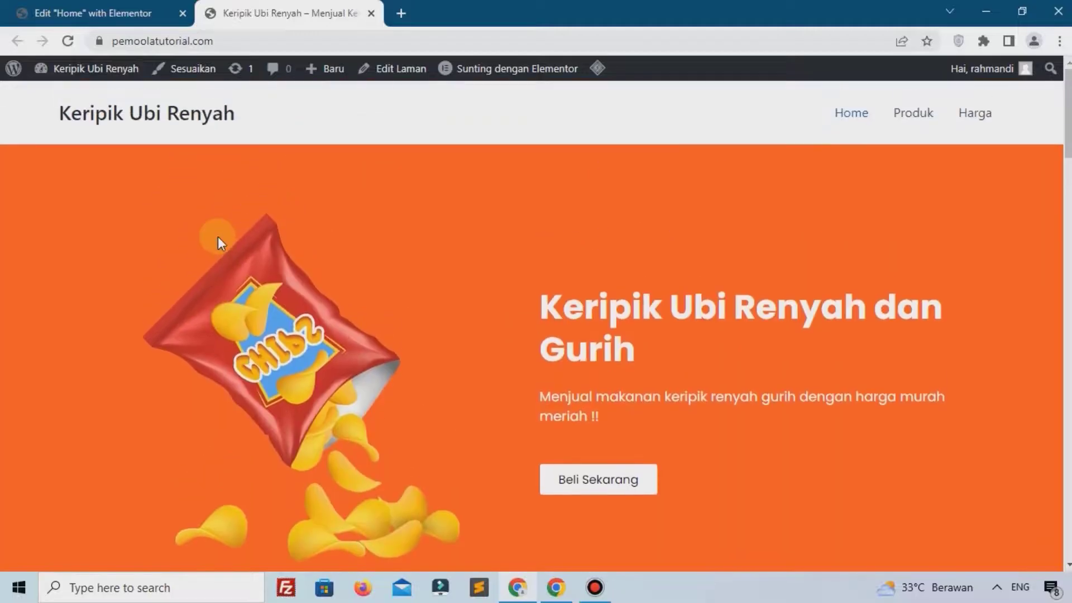
{"action": "scroll", "coordinate": [219, 240], "scroll_direction": "down", "scroll_amount": 20}
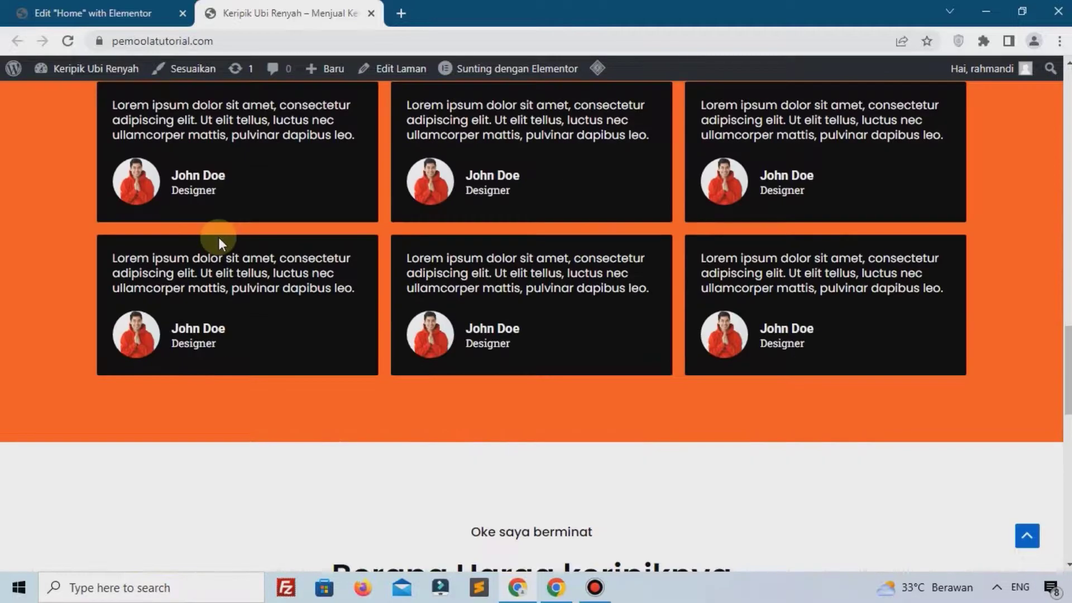
{"action": "scroll", "coordinate": [221, 239], "scroll_direction": "down", "scroll_amount": 2}
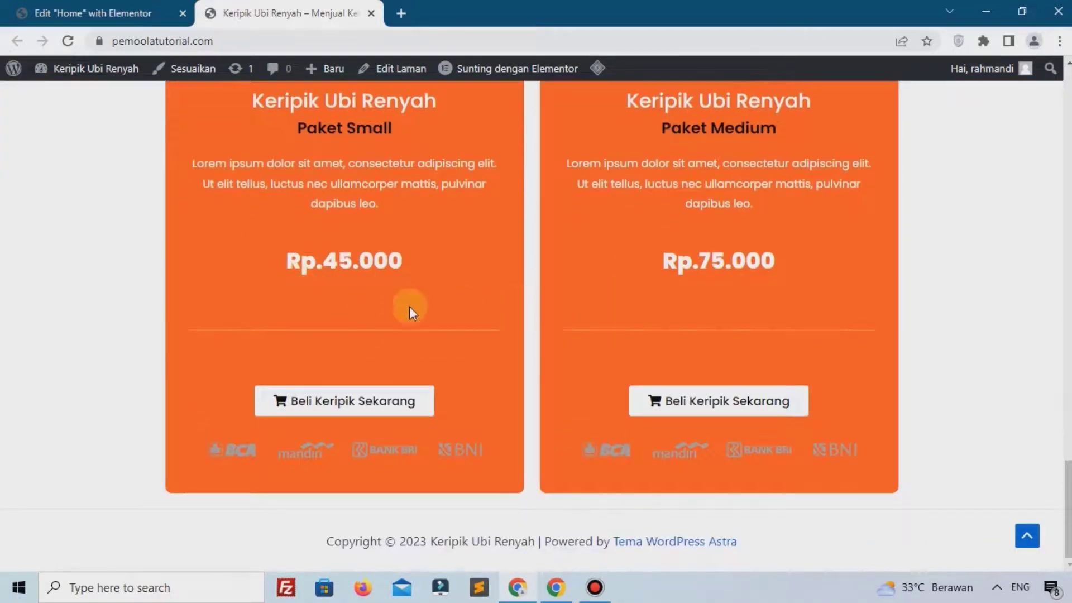
{"action": "scroll", "coordinate": [459, 304], "scroll_direction": "up", "scroll_amount": 4}
{"action": "scroll", "coordinate": [377, 319], "scroll_direction": "up", "scroll_amount": 3}
{"action": "scroll", "coordinate": [375, 323], "scroll_direction": "down", "scroll_amount": 3}
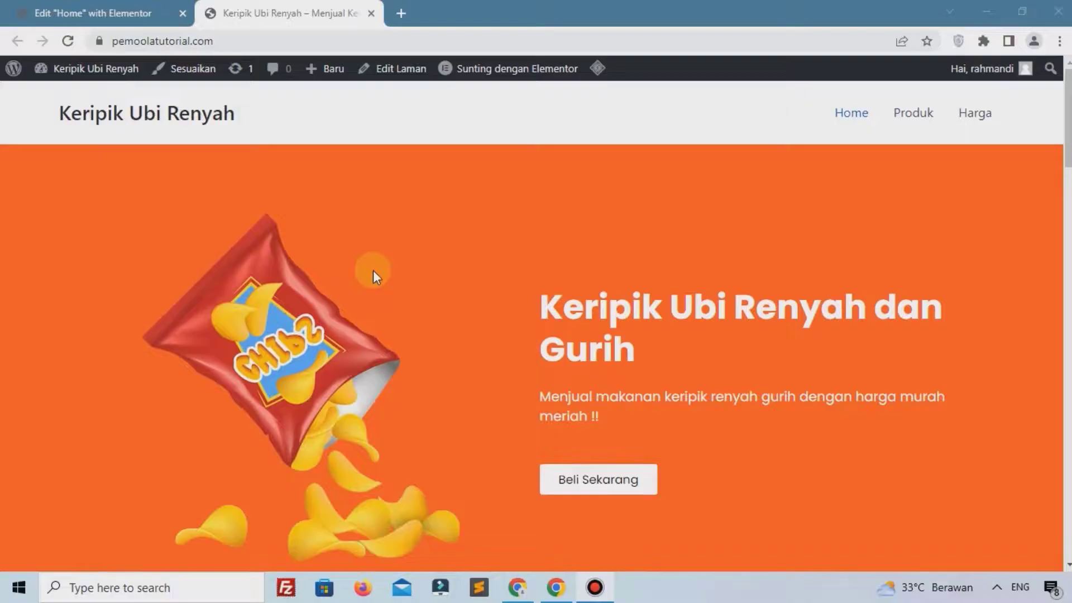
{"action": "scroll", "coordinate": [373, 270], "scroll_direction": "down", "scroll_amount": 20}
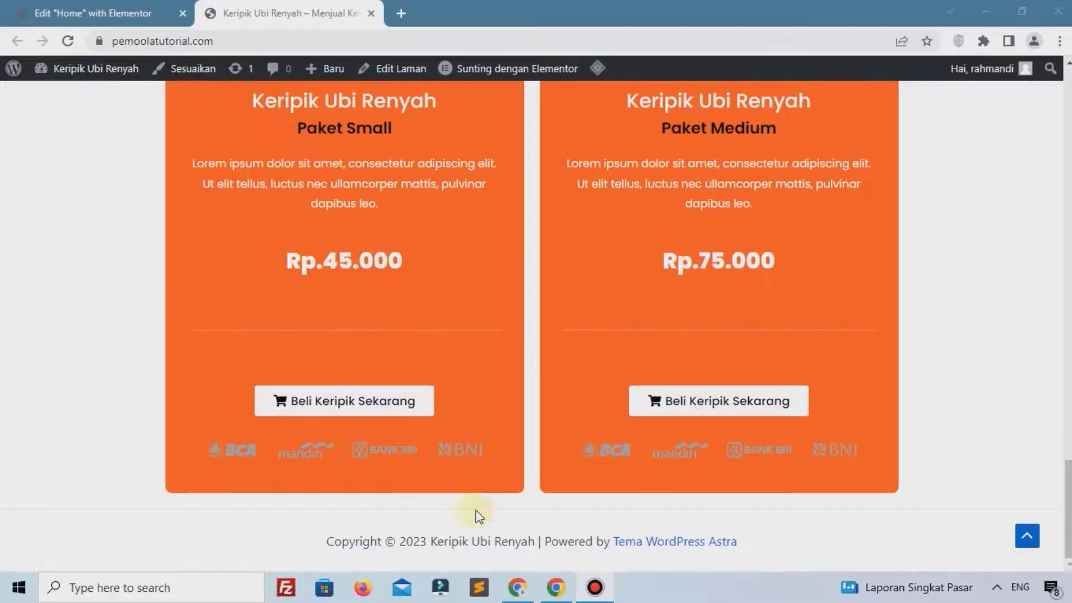
{"action": "scroll", "coordinate": [548, 497], "scroll_direction": "up", "scroll_amount": 5}
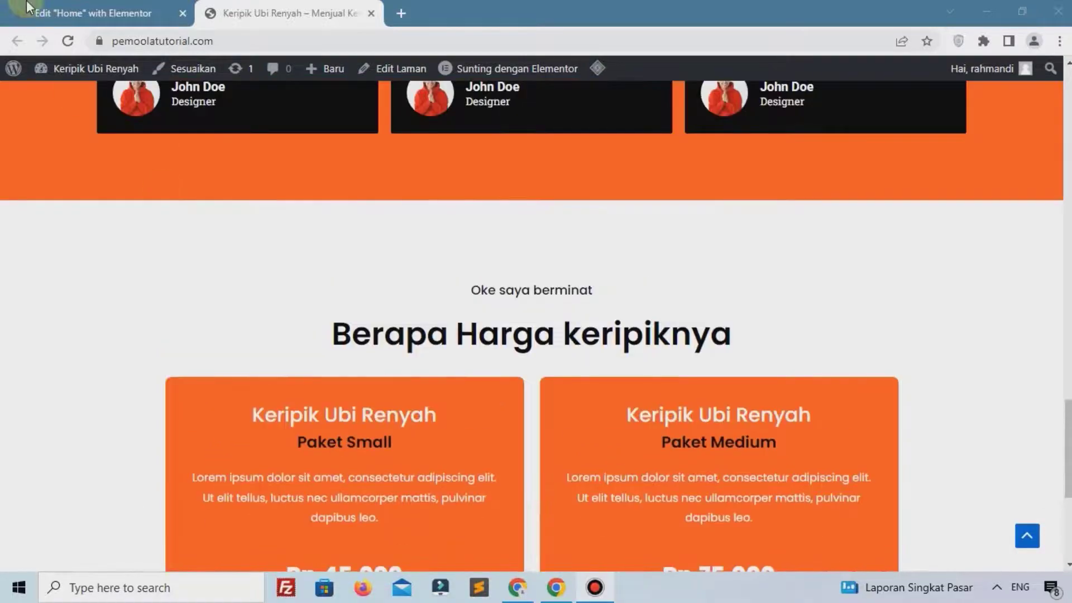
{"action": "left_click", "coordinate": [22, 7]}
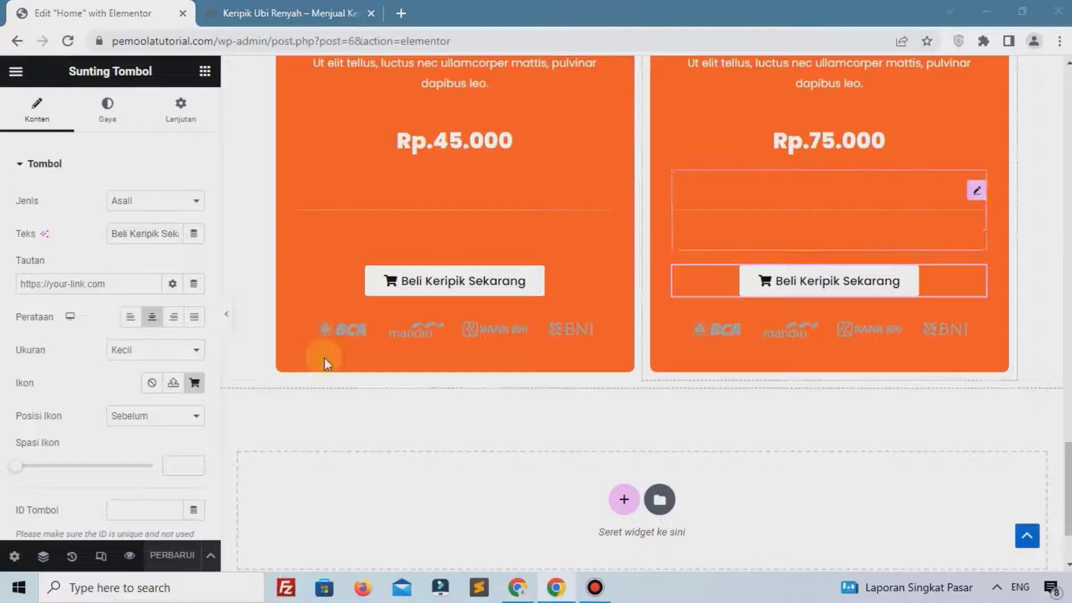
Add a one-column section below the pricing cards and set its top margin to 5%
{"action": "left_click", "coordinate": [624, 499]}
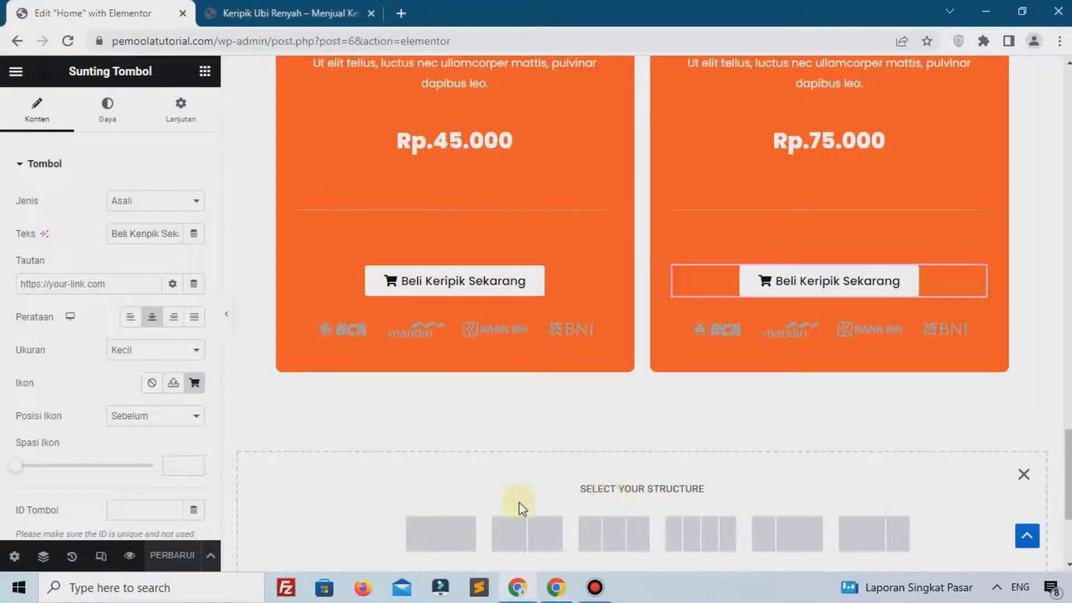
{"action": "left_click", "coordinate": [445, 532]}
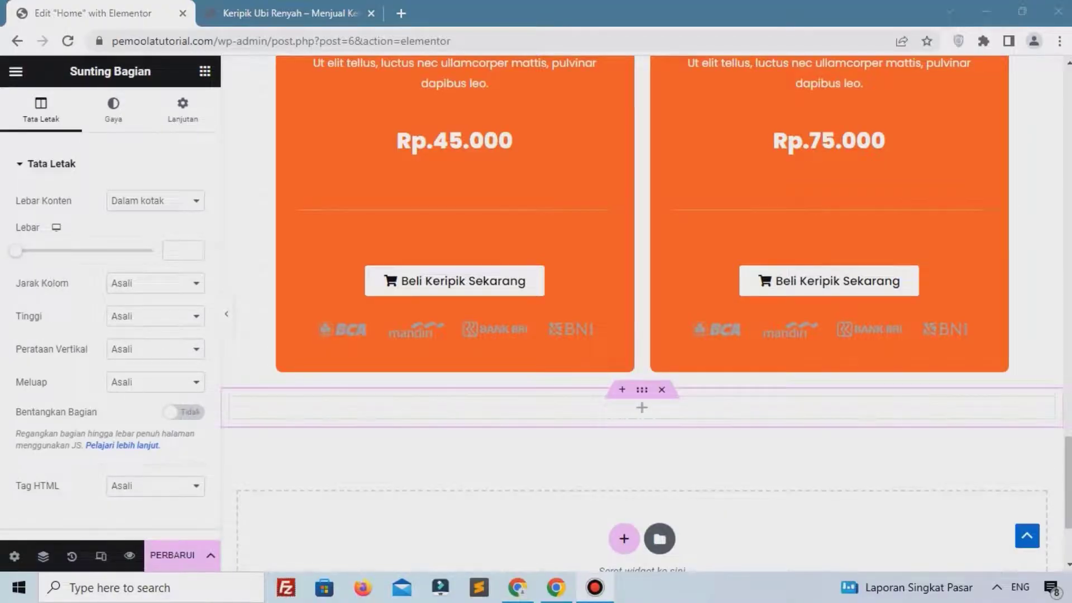
{"action": "left_click", "coordinate": [158, 115]}
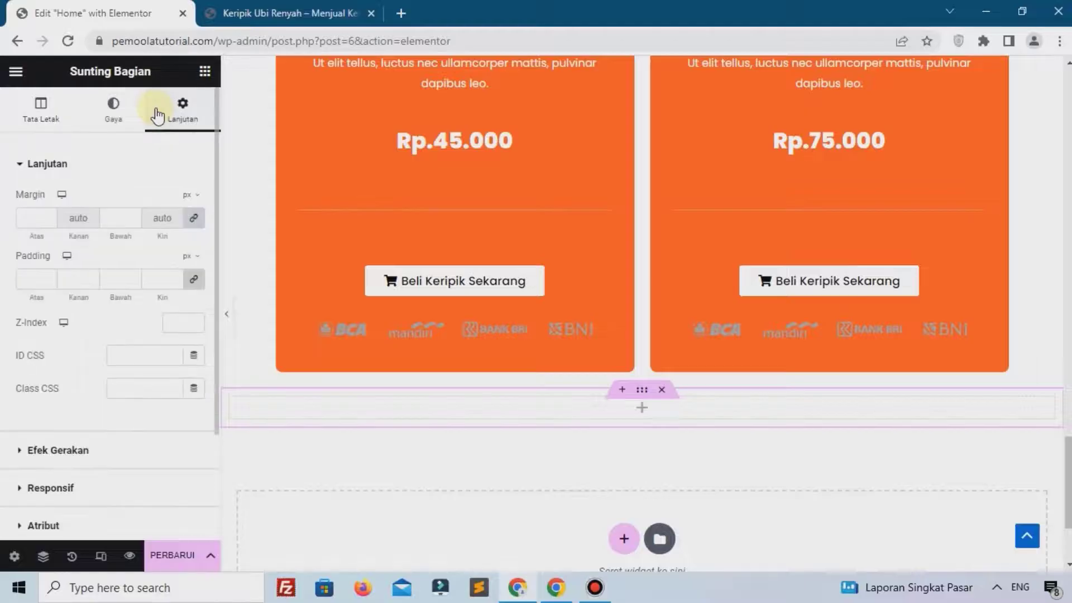
{"action": "left_click", "coordinate": [194, 197]}
{"action": "left_click", "coordinate": [192, 216]}
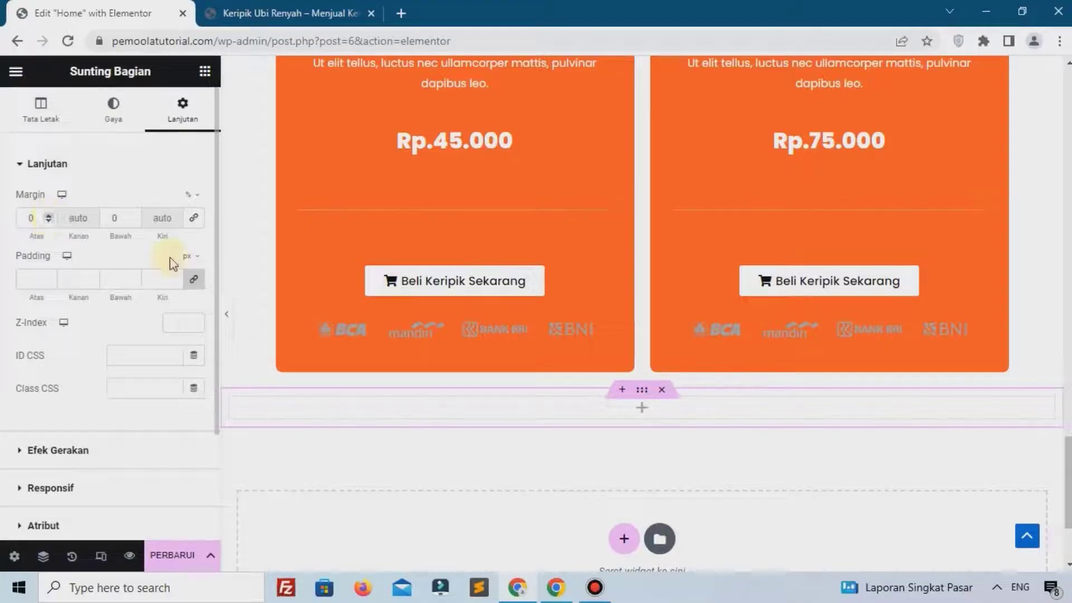
{"action": "key", "text": "BackSpace"}
{"action": "type", "text": "5"}
Set the new section's top and bottom padding to 5% each, unlinked from the side values
{"action": "left_click", "coordinate": [188, 258]}
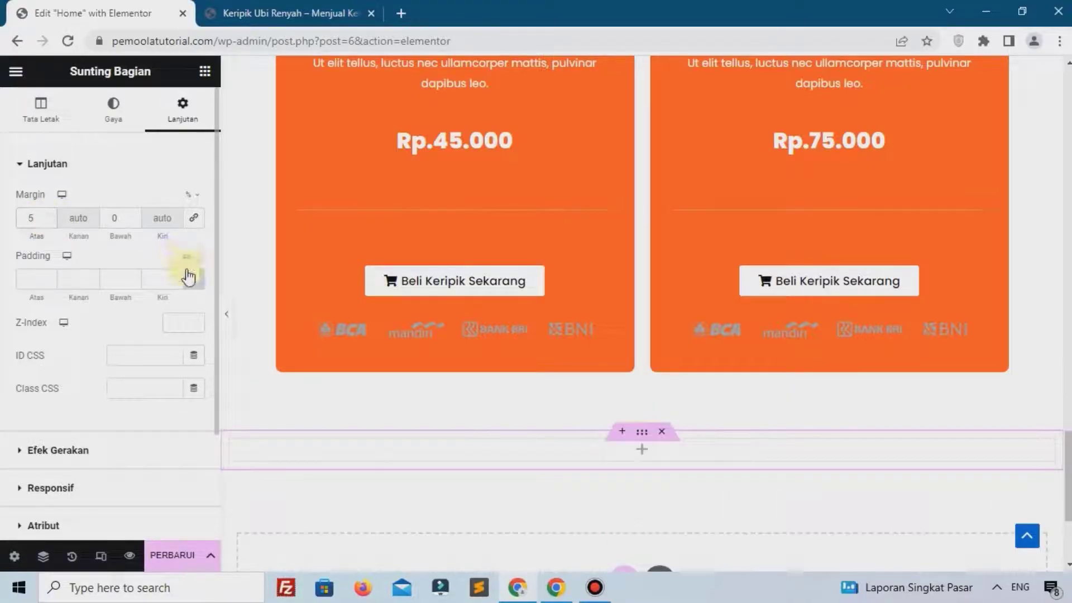
{"action": "left_click", "coordinate": [187, 276]}
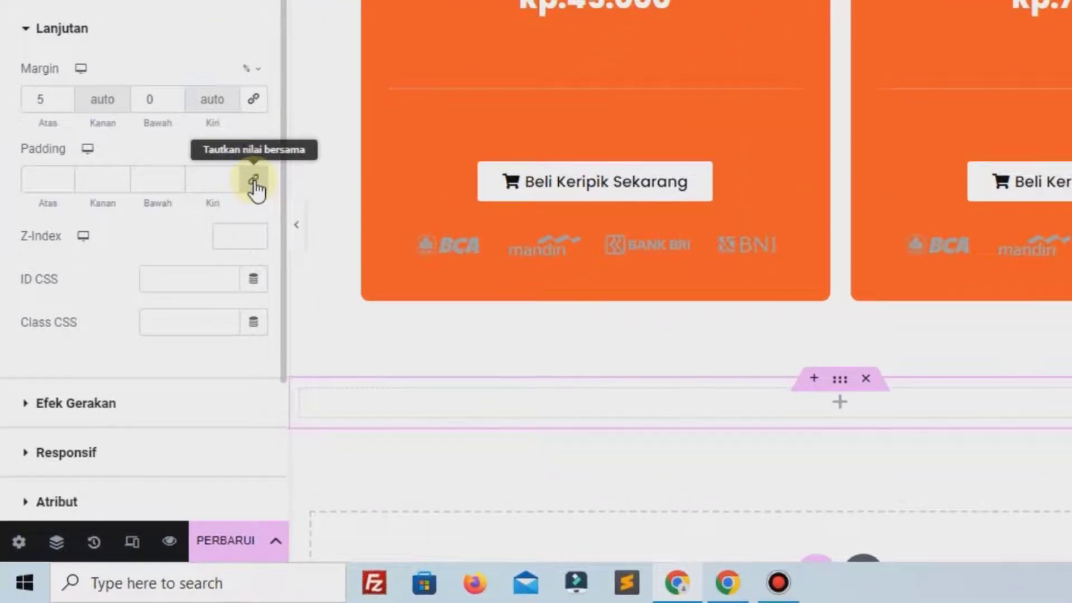
{"action": "left_click", "coordinate": [254, 180]}
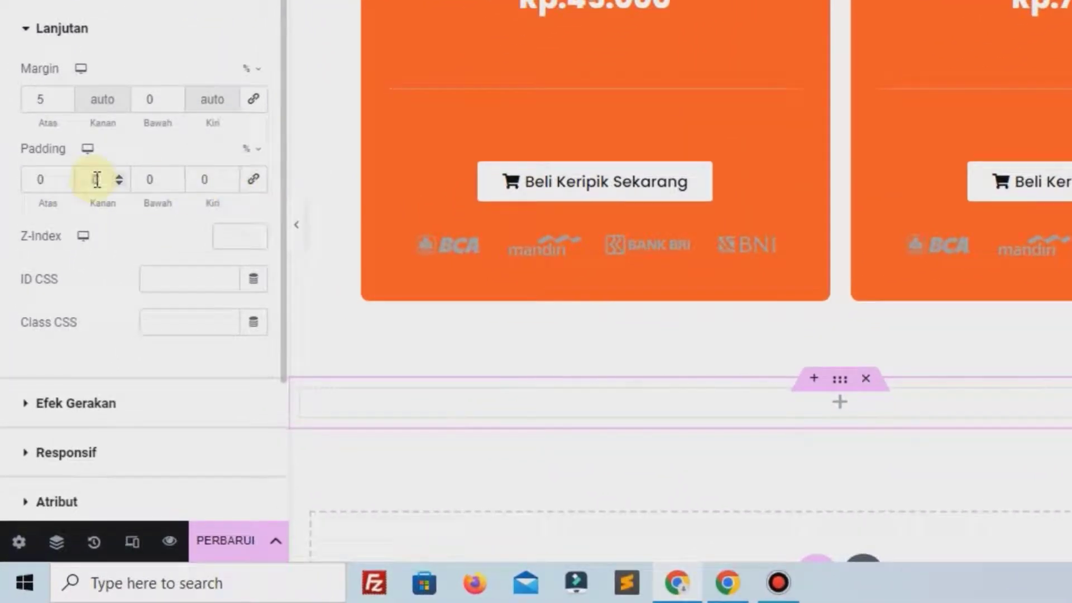
{"action": "triple_click", "coordinate": [61, 175]}
{"action": "double_click", "coordinate": [60, 175]}
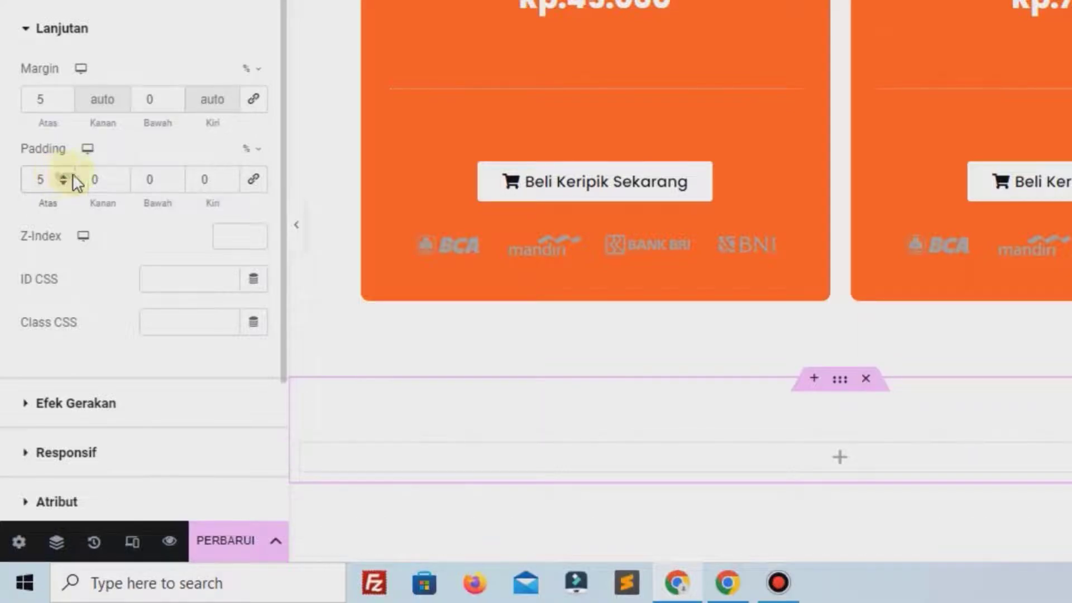
{"action": "left_click", "coordinate": [173, 176]}
{"action": "left_click", "coordinate": [173, 176]}
{"action": "left_click", "coordinate": [173, 176]}
{"action": "left_click", "coordinate": [173, 177]}
{"action": "left_click", "coordinate": [173, 176]}
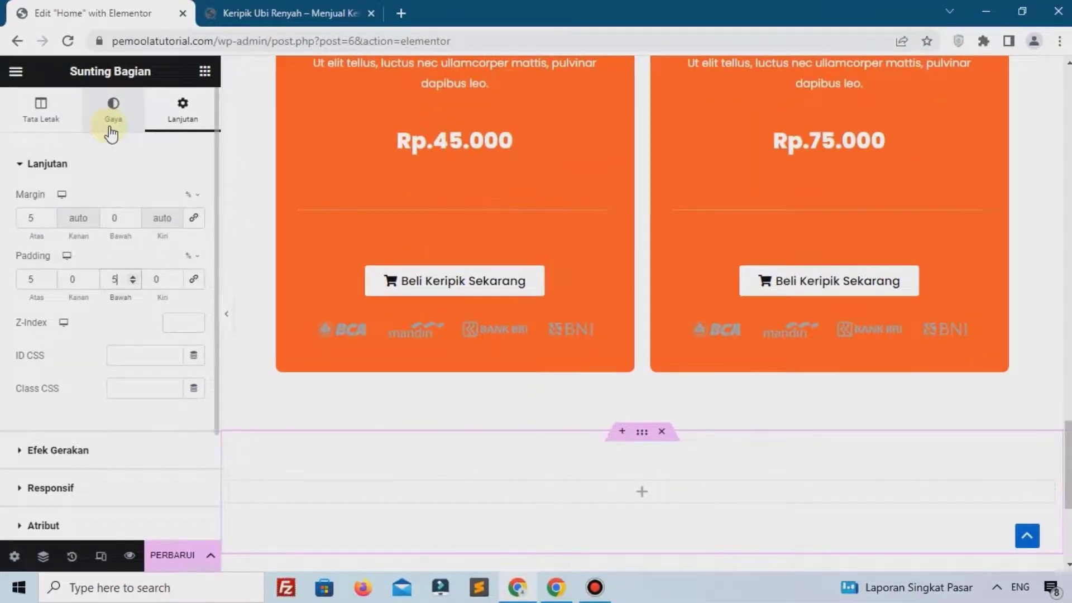
Give the new section a classic background in colour #F0F5FB
{"action": "left_click", "coordinate": [111, 132]}
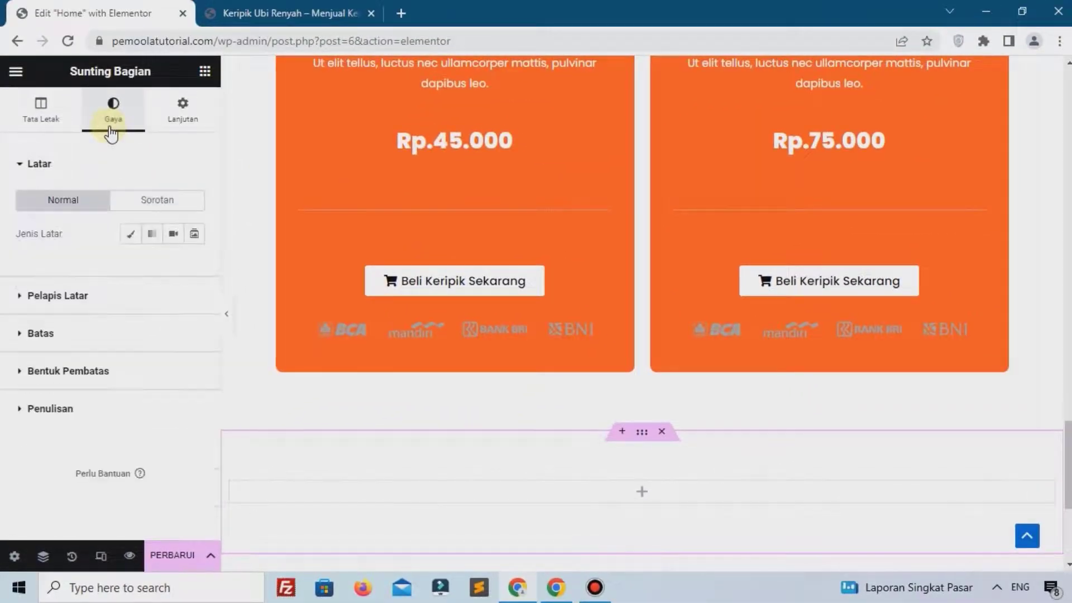
{"action": "left_click", "coordinate": [132, 234]}
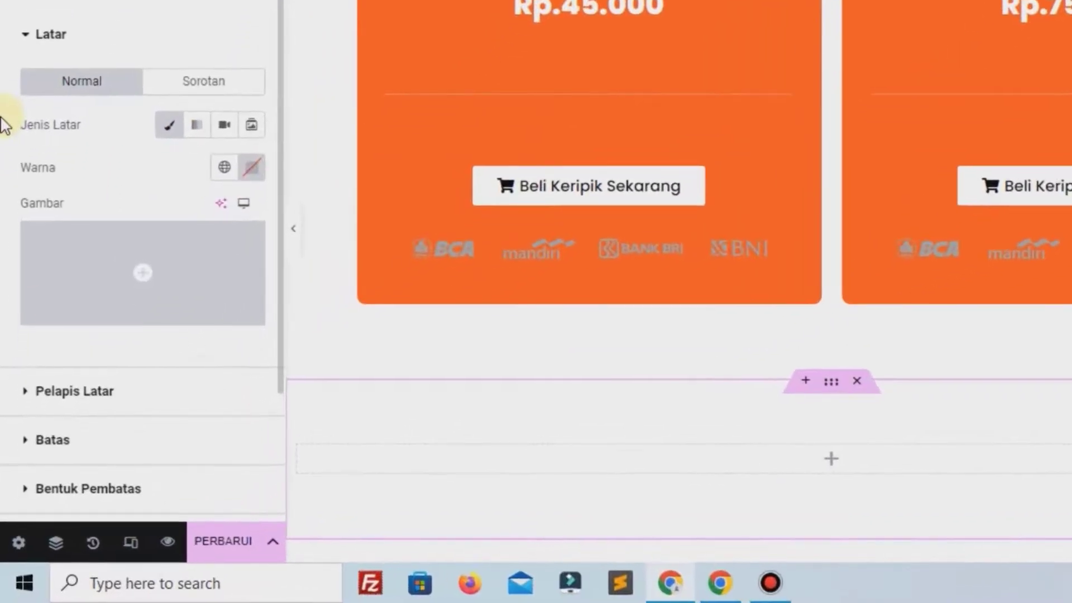
{"action": "left_click", "coordinate": [252, 168]}
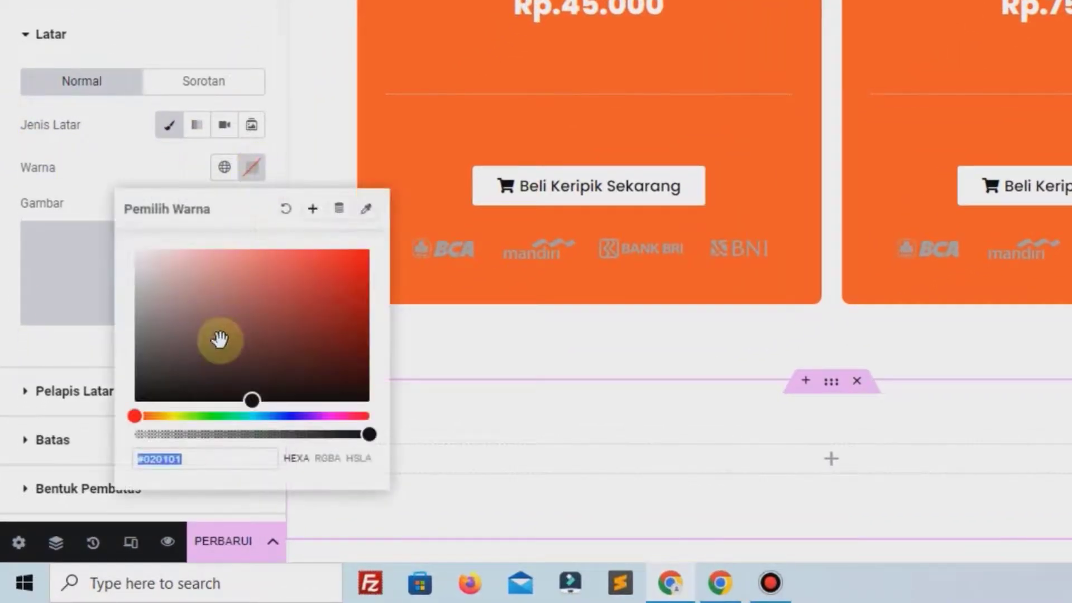
{"action": "type", "text": "#F0F5FB"}
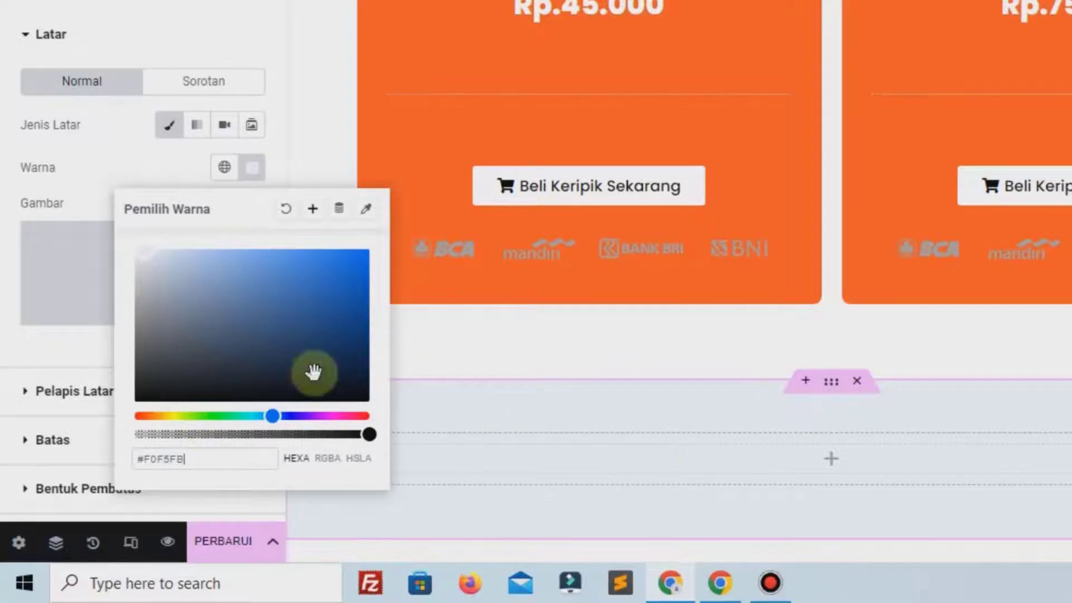
{"action": "left_click", "coordinate": [170, 163]}
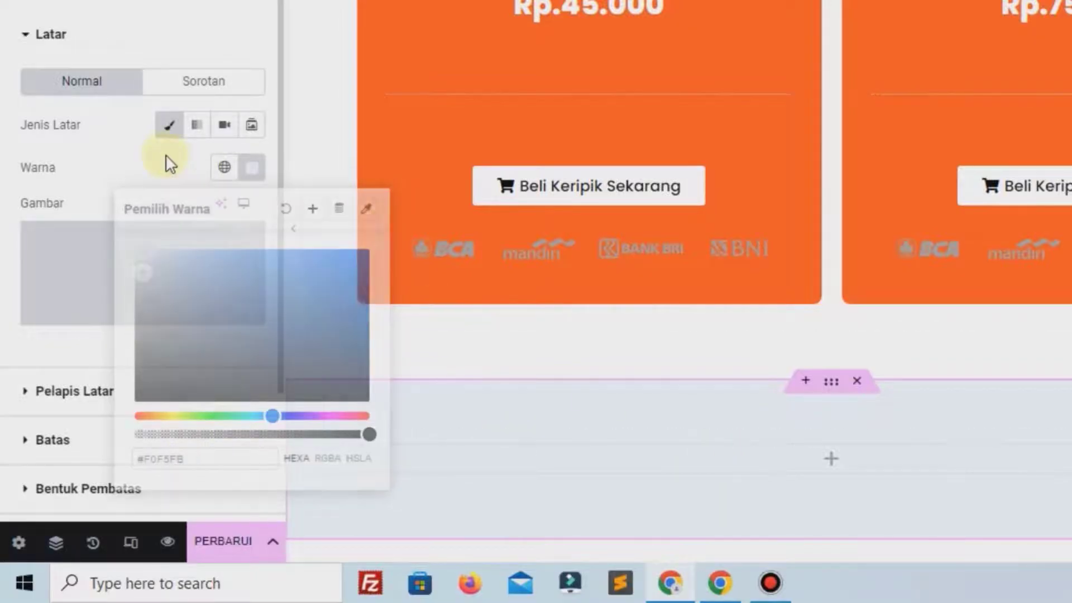
Copy the "Berapa Harga keripiknya" heading from the pricing section and paste it into the new section's column
{"action": "scroll", "coordinate": [634, 271], "scroll_direction": "up", "scroll_amount": 5}
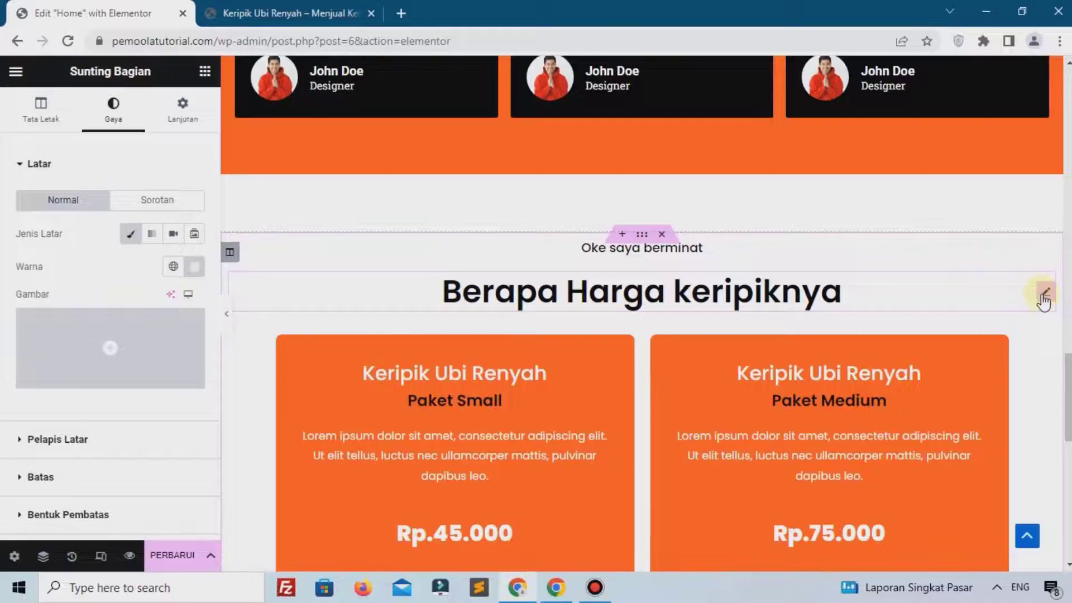
{"action": "right_click", "coordinate": [1042, 301]}
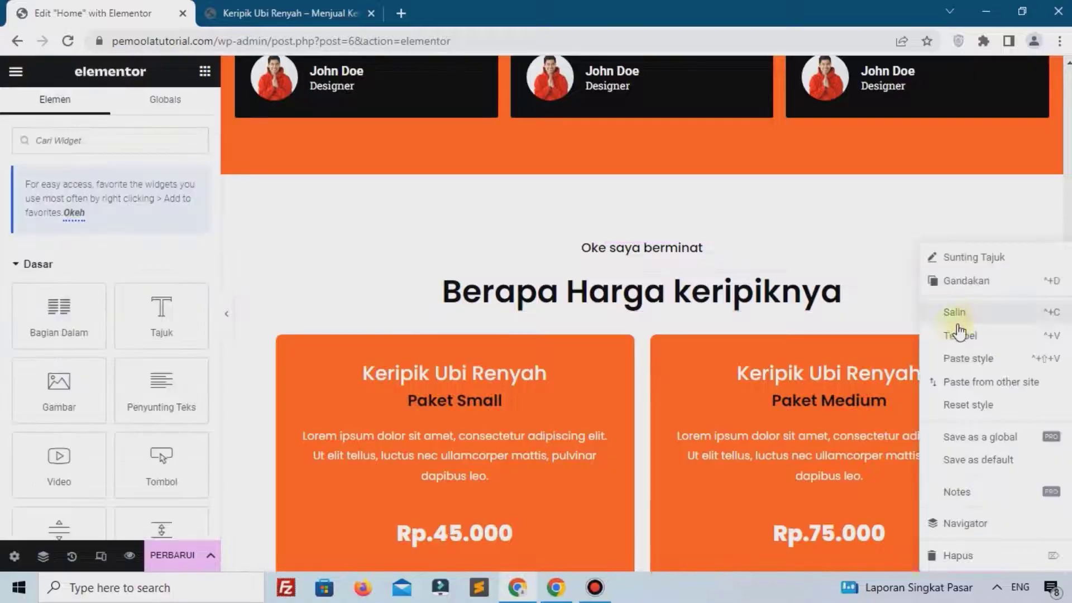
{"action": "left_click", "coordinate": [941, 313]}
{"action": "scroll", "coordinate": [616, 335], "scroll_direction": "down", "scroll_amount": 7}
{"action": "scroll", "coordinate": [616, 335], "scroll_direction": "down", "scroll_amount": 2}
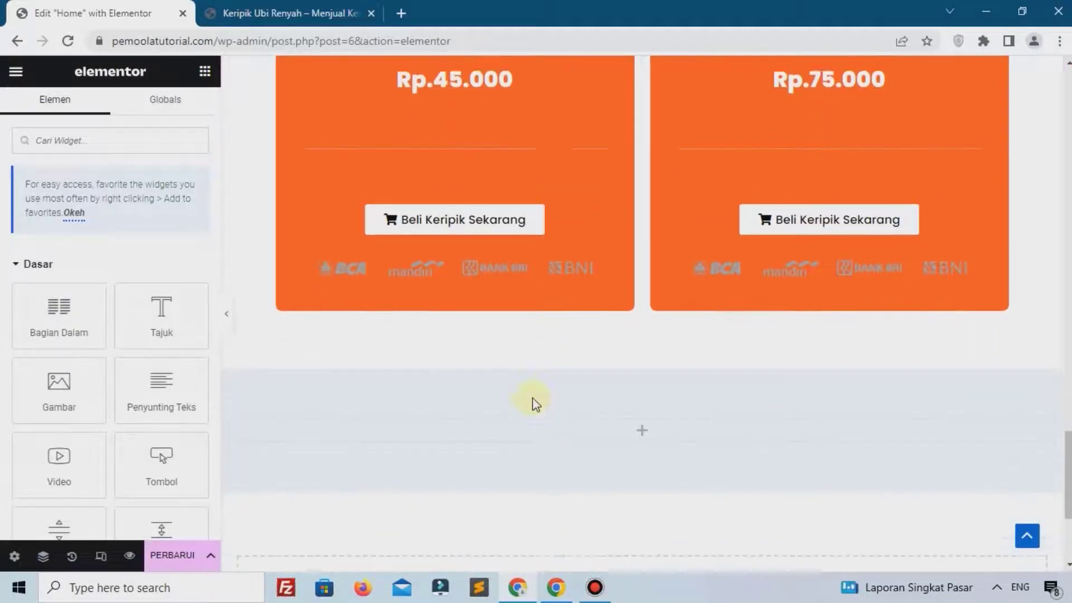
{"action": "right_click", "coordinate": [468, 410]}
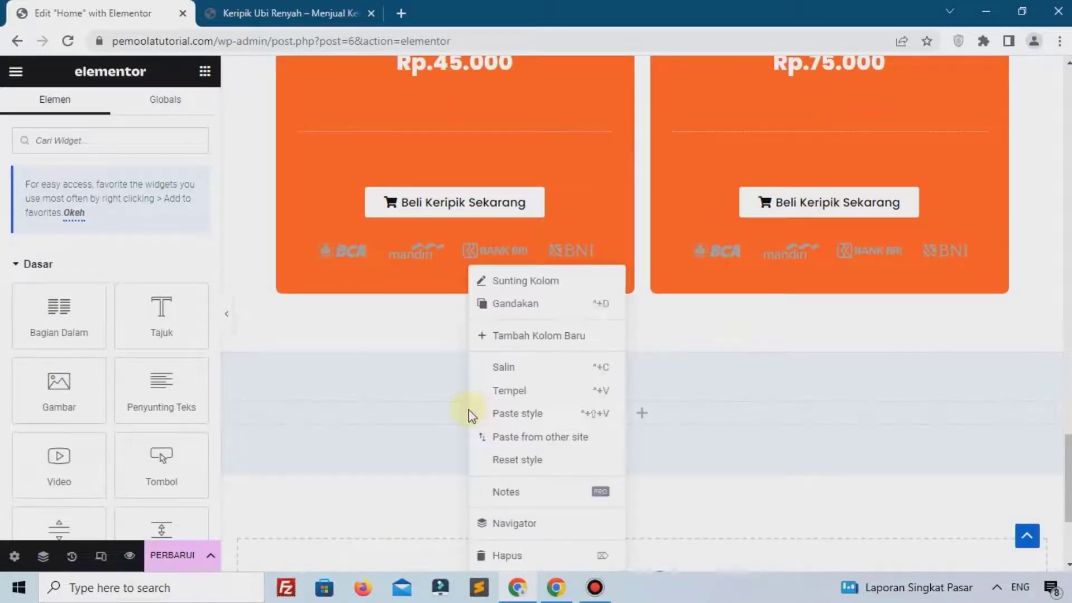
{"action": "left_click", "coordinate": [507, 390]}
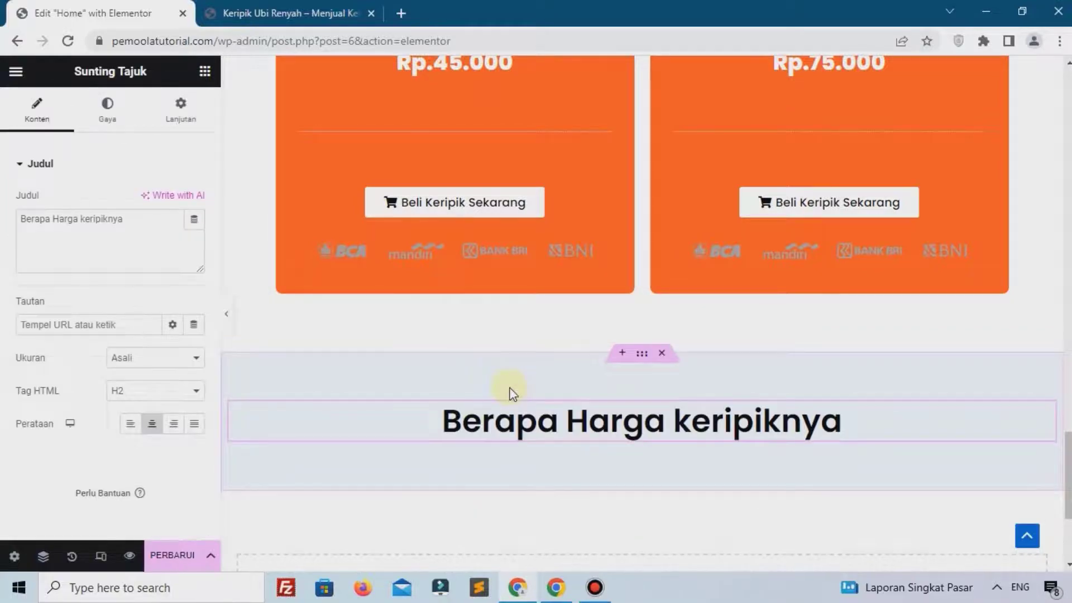
Change the pasted heading's title to "Faq"
{"action": "left_click", "coordinate": [50, 252]}
{"action": "key", "text": "ctrl+a"}
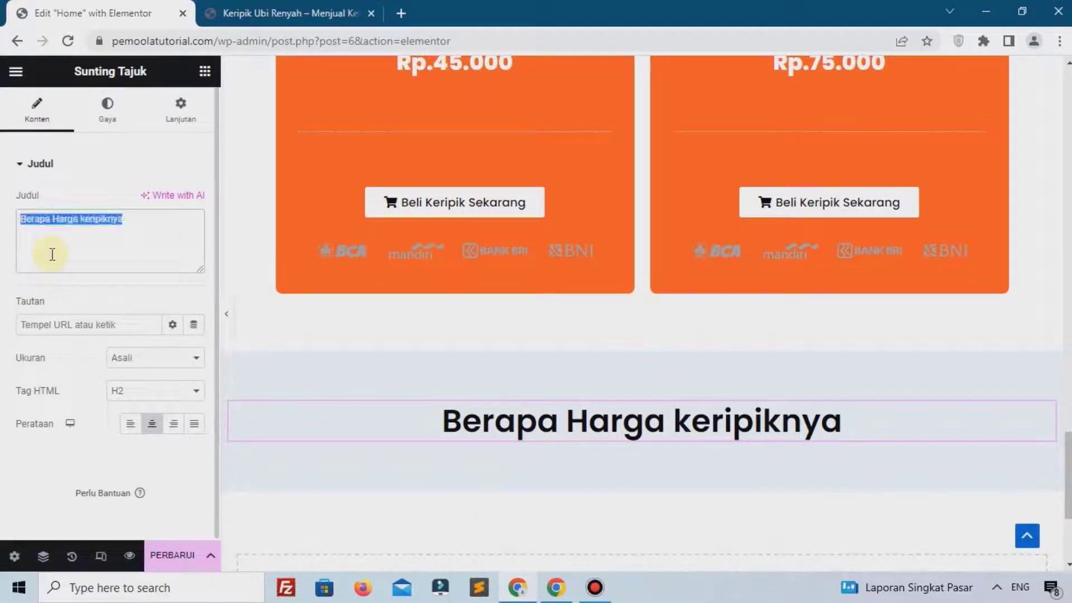
{"action": "type", "text": "Faq"}
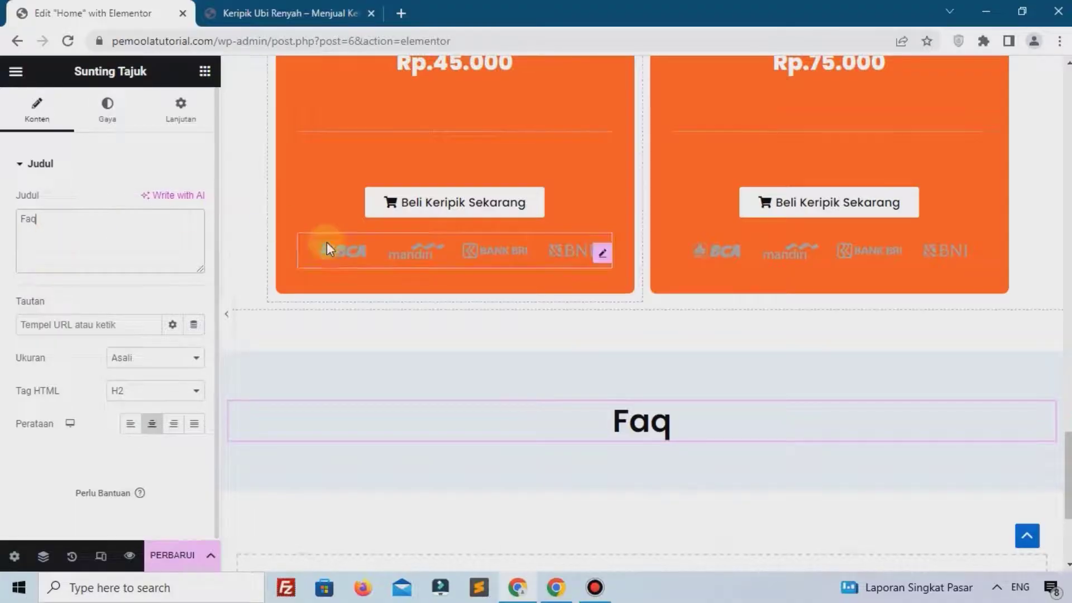
Find the Accordion widget and place it directly below the Faq heading
{"action": "left_click", "coordinate": [205, 72]}
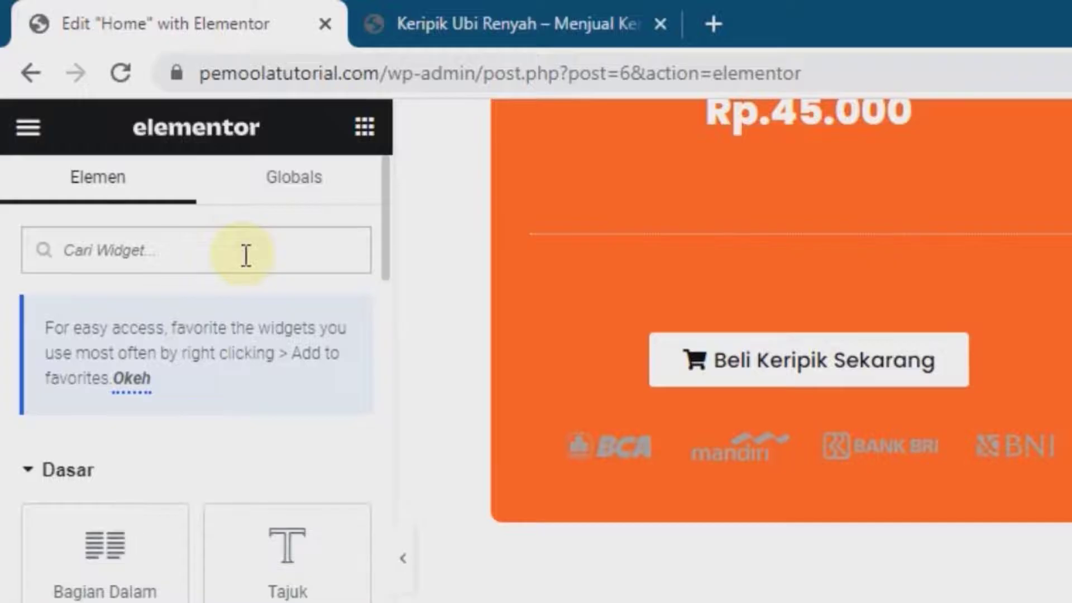
{"action": "type", "text": "acc"}
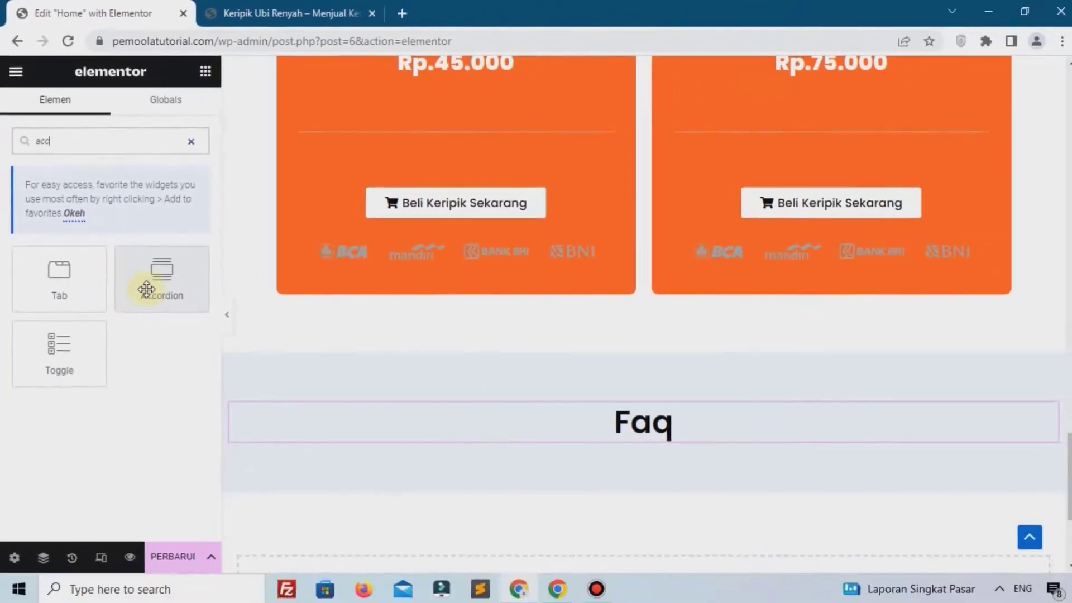
{"action": "left_click_drag", "start_coordinate": [147, 289], "coordinate": [624, 428]}
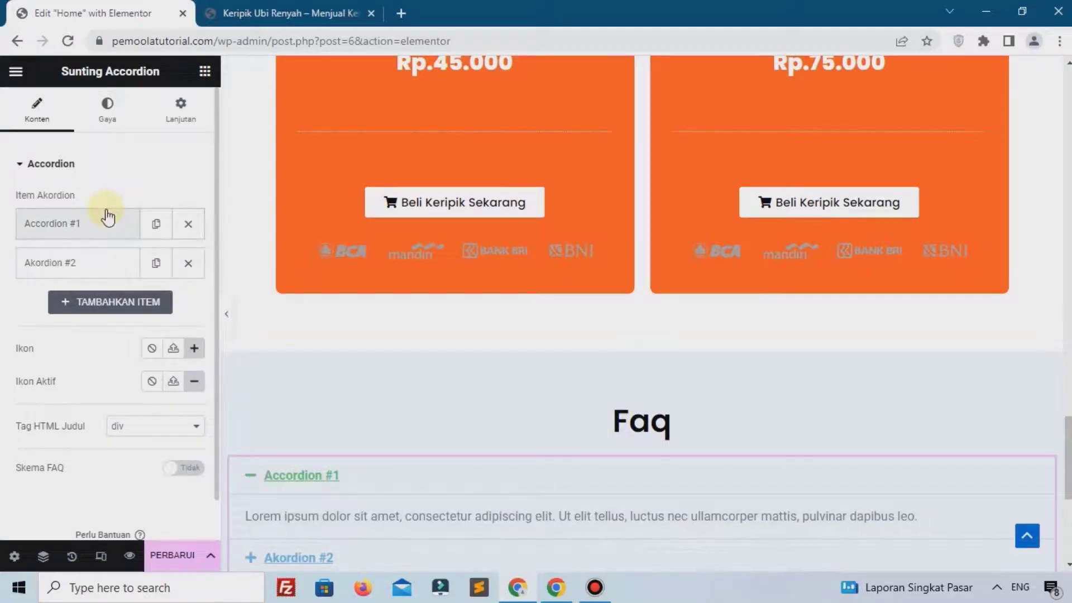
Title the first accordion item "Pertanyaan 1", keeping its placeholder description, and collapse the item
{"action": "left_click", "coordinate": [53, 234]}
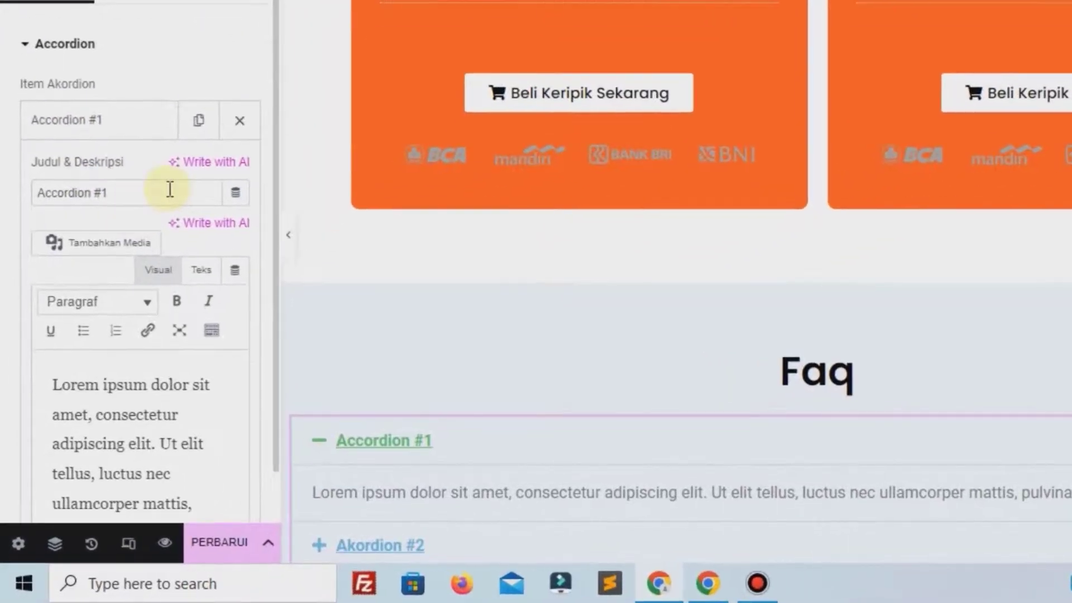
{"action": "left_click_drag", "start_coordinate": [132, 278], "coordinate": [52, 278]}
{"action": "left_click_drag", "start_coordinate": [67, 190], "coordinate": [24, 191]}
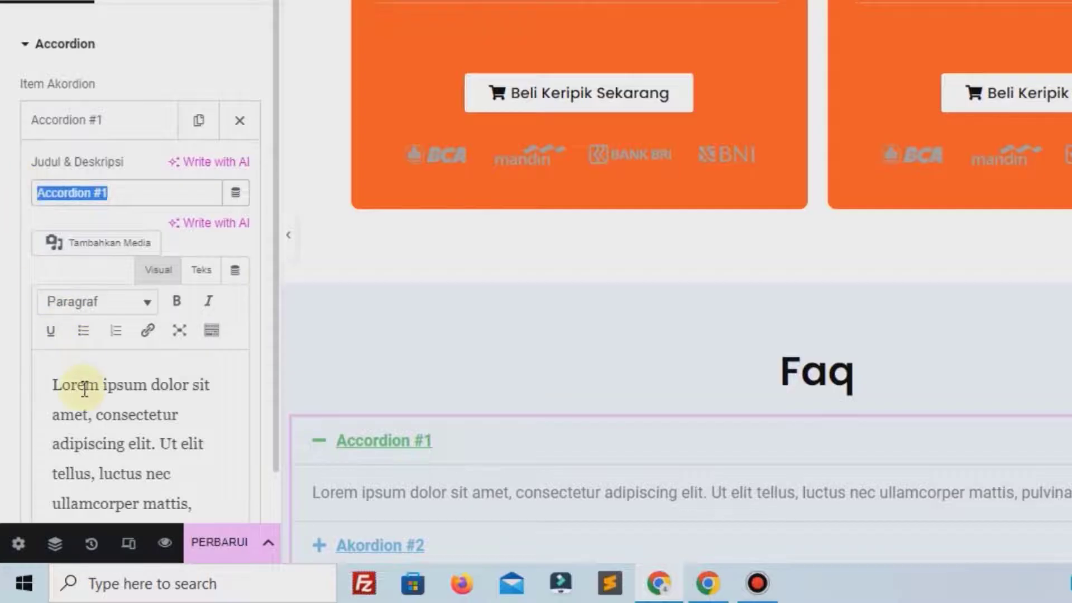
{"action": "left_click_drag", "start_coordinate": [85, 385], "coordinate": [102, 415]}
{"action": "triple_click", "coordinate": [150, 193]}
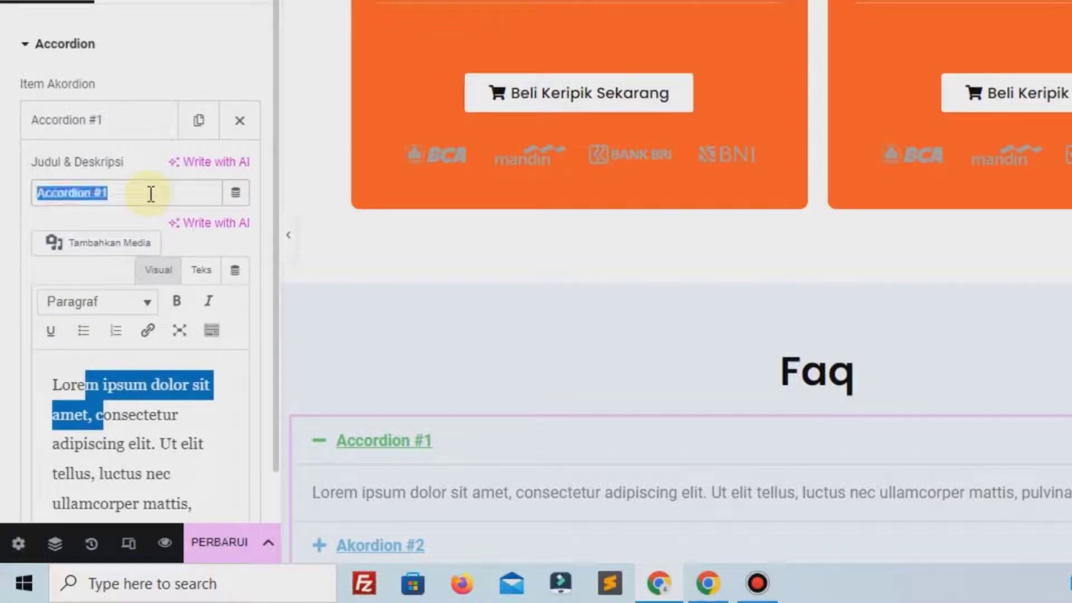
{"action": "type", "text": "Pe"}
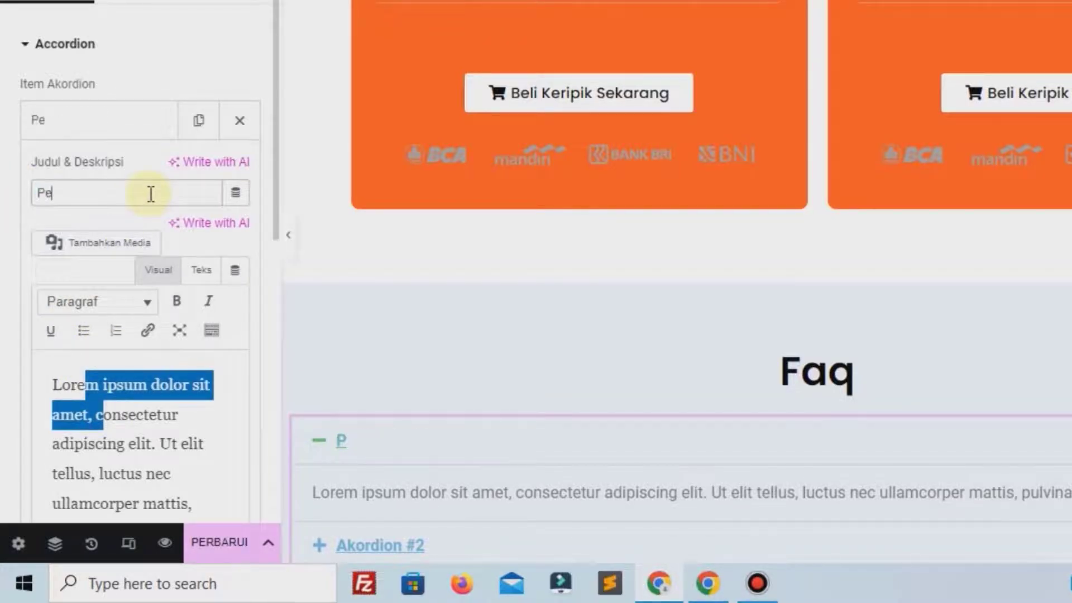
{"action": "type", "text": "rtanyaan 1"}
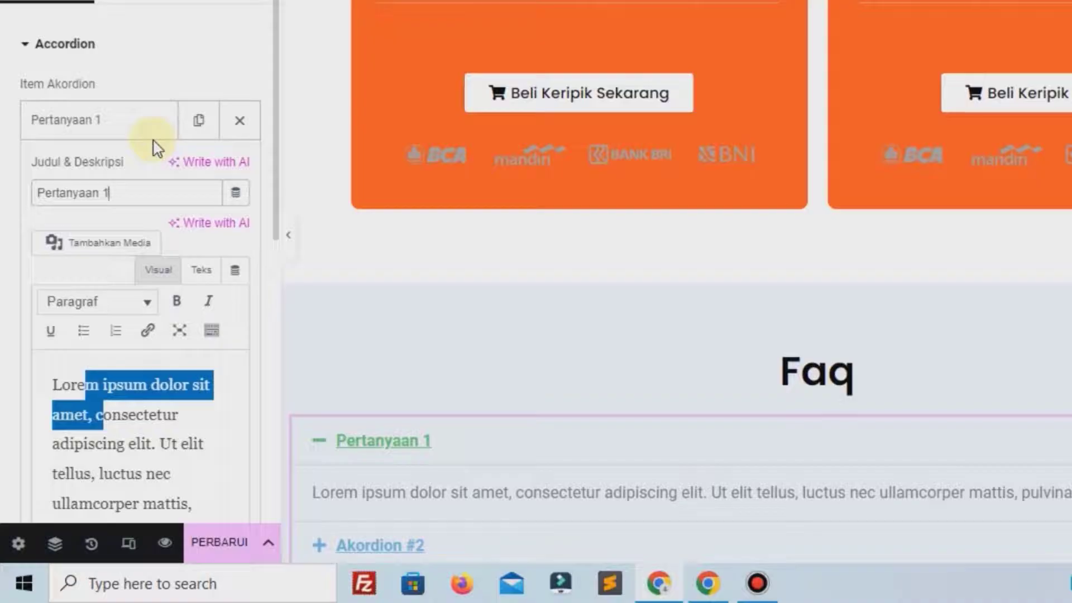
{"action": "left_click", "coordinate": [93, 396]}
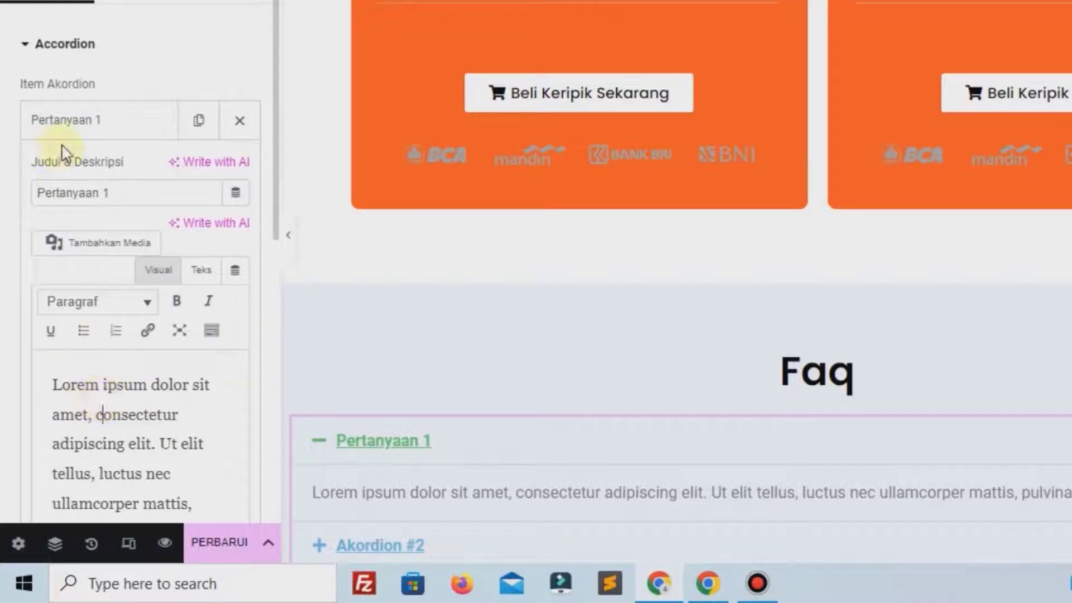
{"action": "left_click", "coordinate": [64, 121]}
Title the second accordion item "Pertayaan 2" and duplicate it to make two more items
{"action": "left_click", "coordinate": [42, 171]}
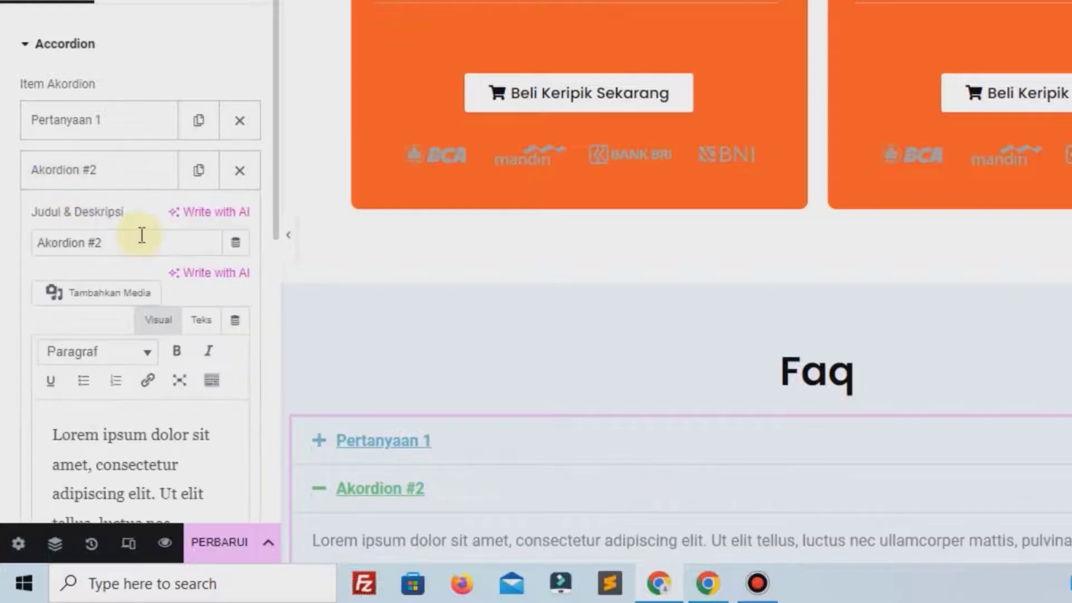
{"action": "left_click_drag", "start_coordinate": [142, 235], "coordinate": [3, 236]}
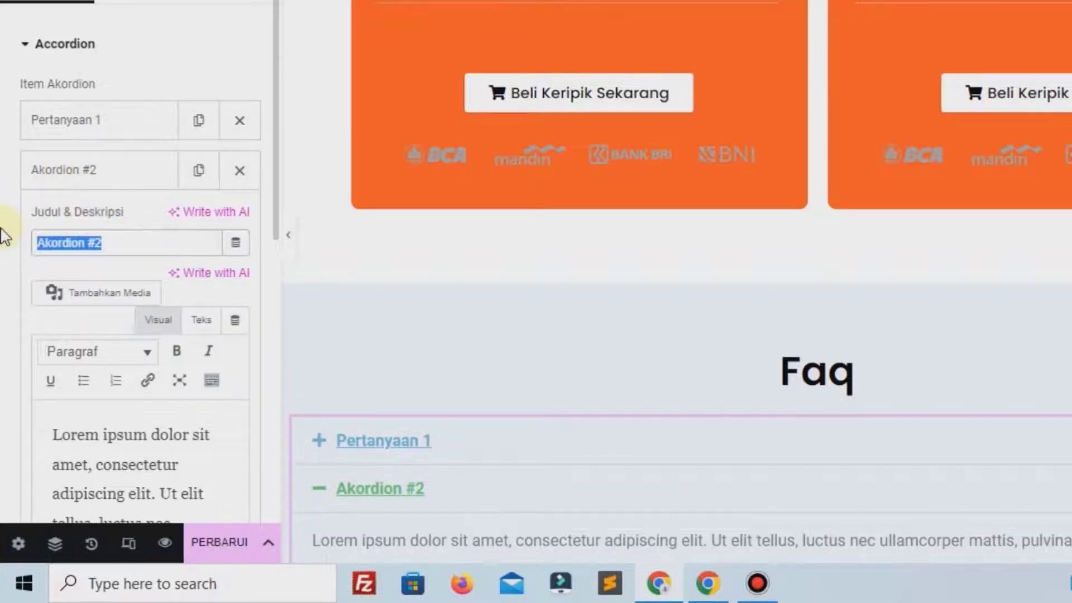
{"action": "type", "text": "Peet"}
{"action": "type", "text": "rtayaan 2"}
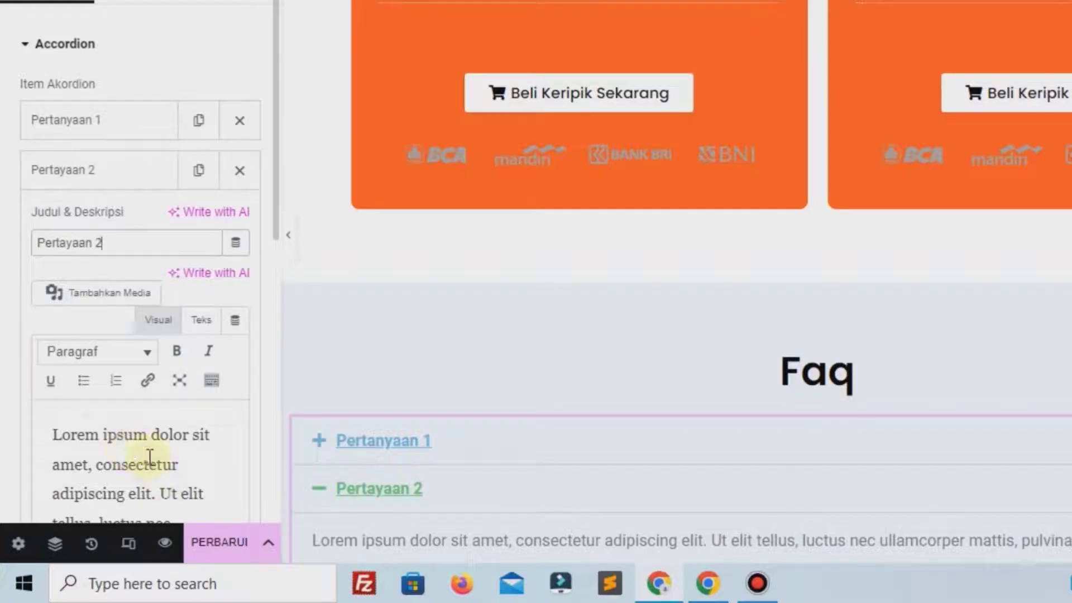
{"action": "left_click", "coordinate": [68, 169]}
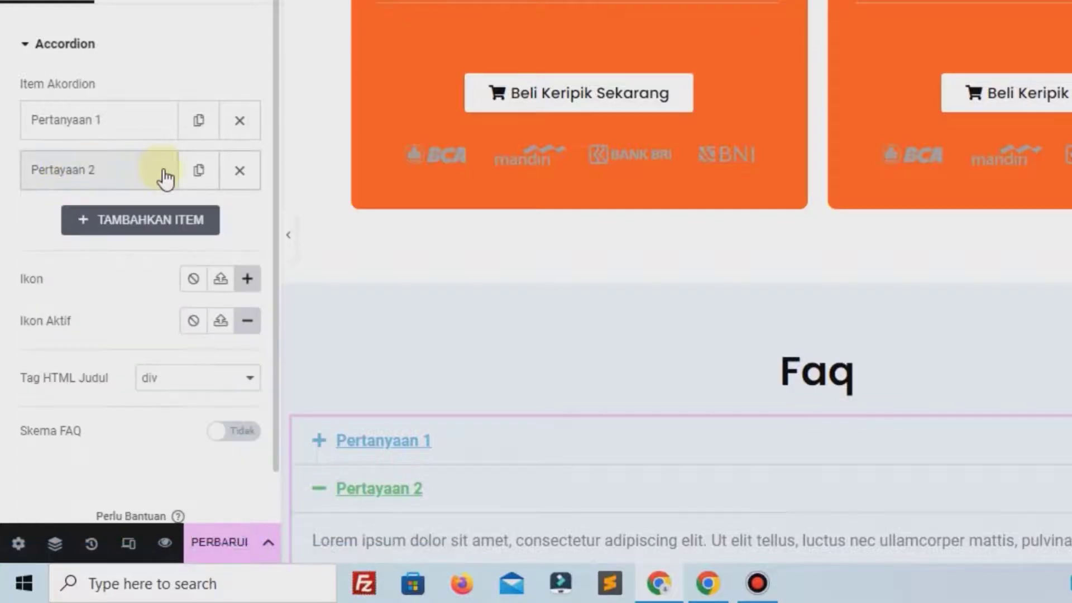
{"action": "left_click", "coordinate": [198, 170]}
{"action": "left_click", "coordinate": [198, 220]}
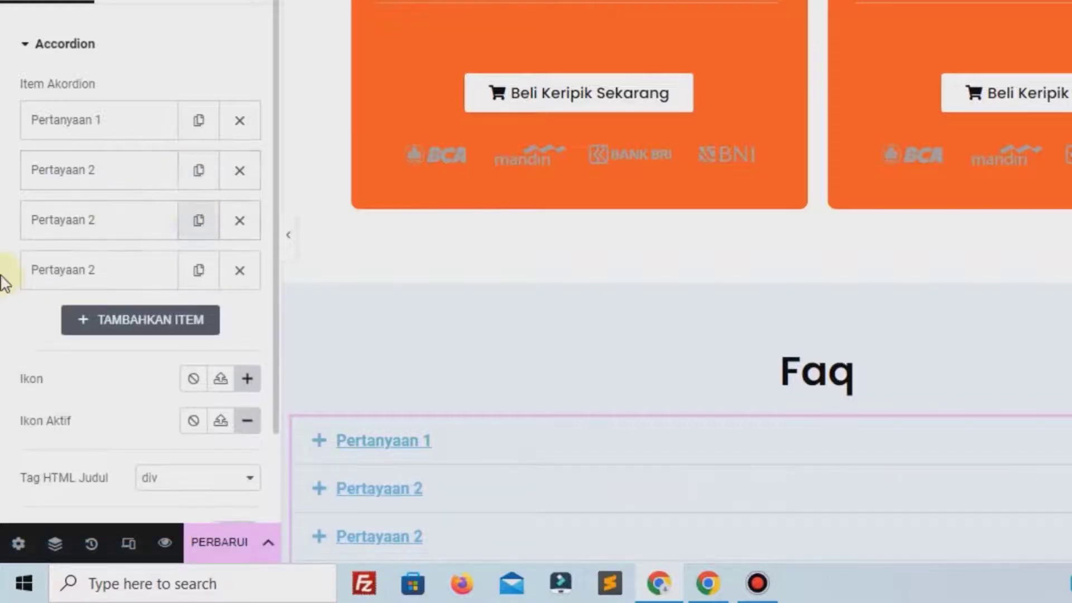
Retitle the third accordion item "Pertayaan 3" and collapse it
{"action": "left_click", "coordinate": [102, 218]}
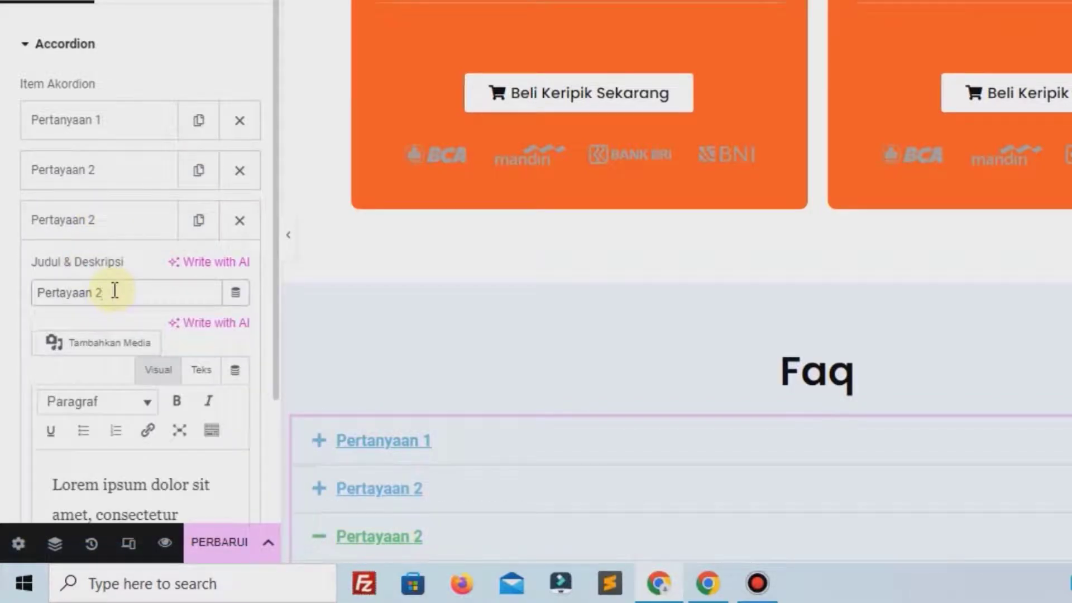
{"action": "key", "text": "BackSpace"}
{"action": "left_click", "coordinate": [92, 223]}
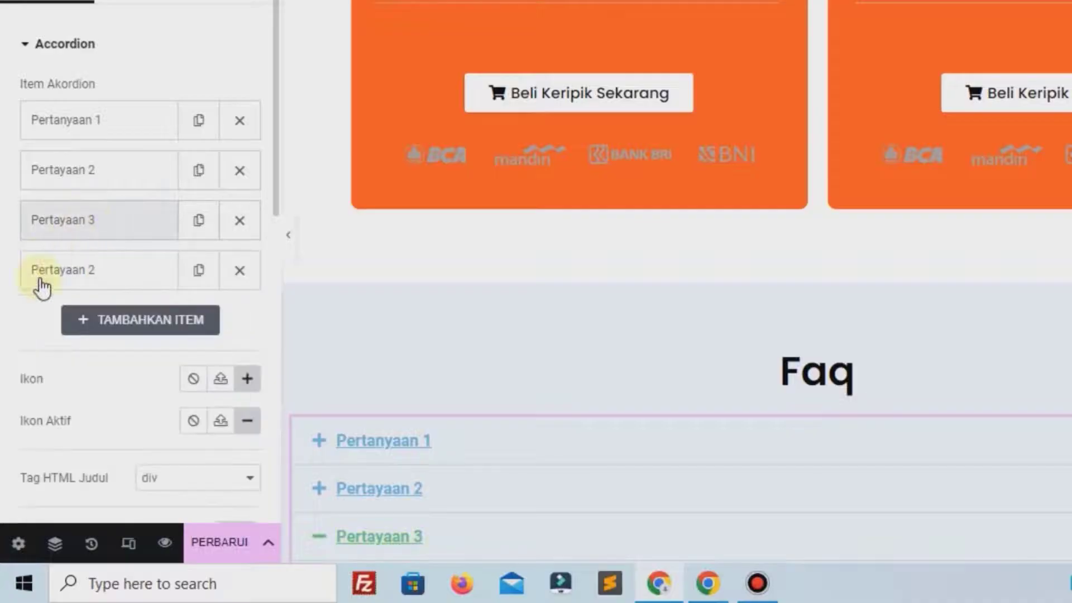
Correct the titles of the second and third accordion items to "Pertanyaan 2" and "Pertanyaan 3"
{"action": "left_click", "coordinate": [84, 278]}
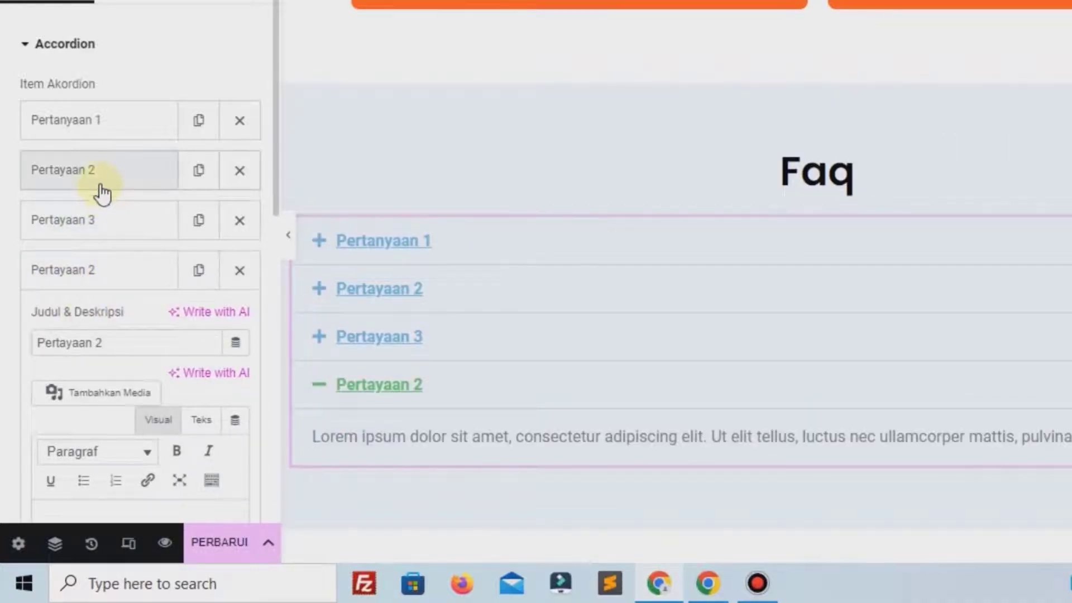
{"action": "left_click", "coordinate": [102, 192]}
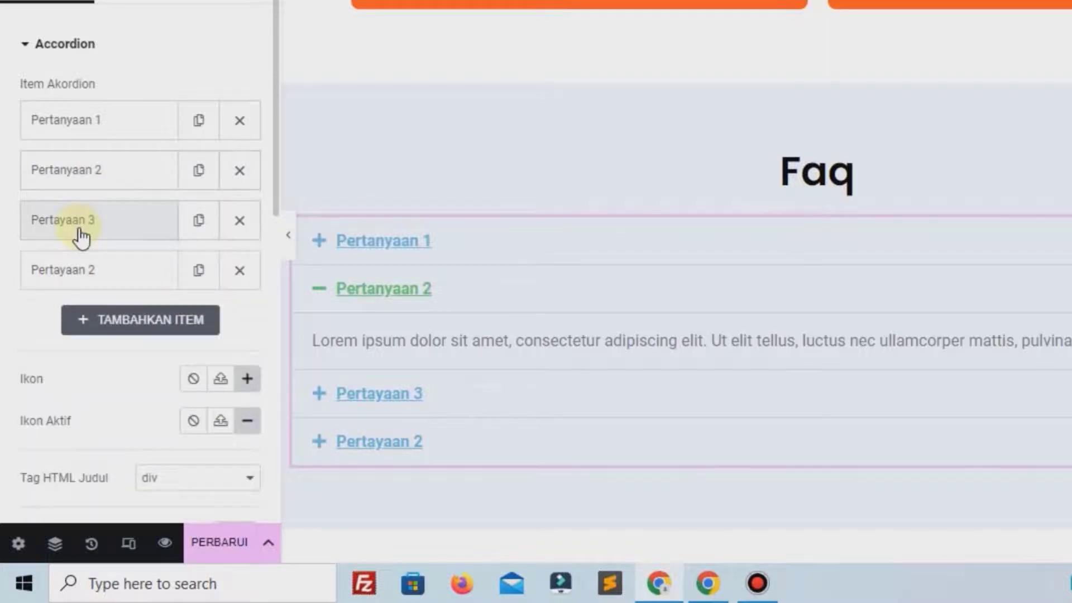
{"action": "left_click", "coordinate": [77, 234]}
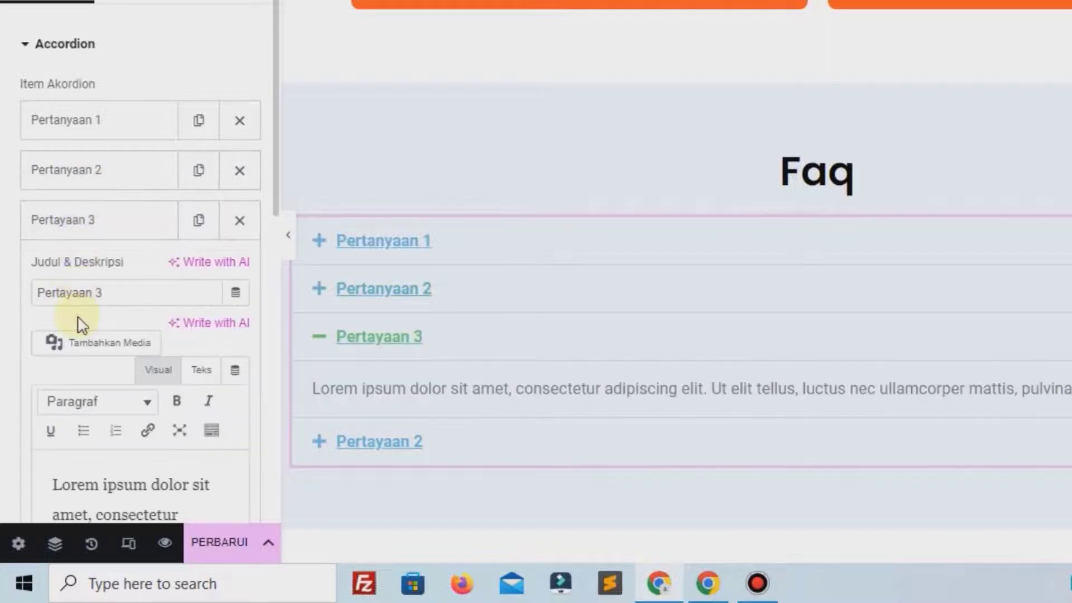
{"action": "left_click", "coordinate": [162, 226]}
Title the fourth accordion item "Pertanyaan 4"
{"action": "left_click", "coordinate": [118, 279]}
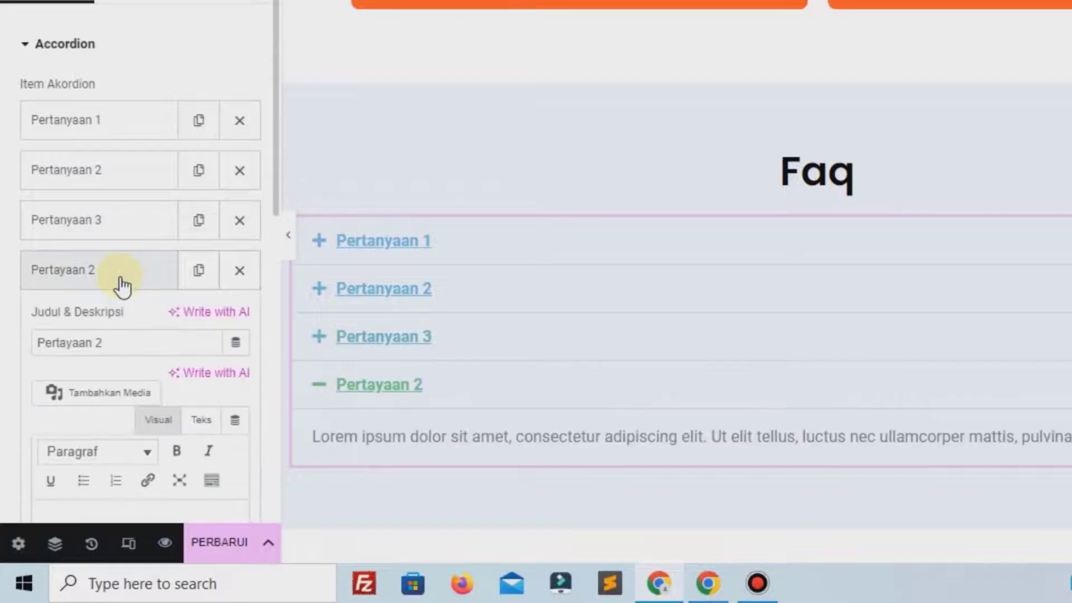
{"action": "triple_click", "coordinate": [117, 334]}
{"action": "type", "text": "Pertanyaan 4"}
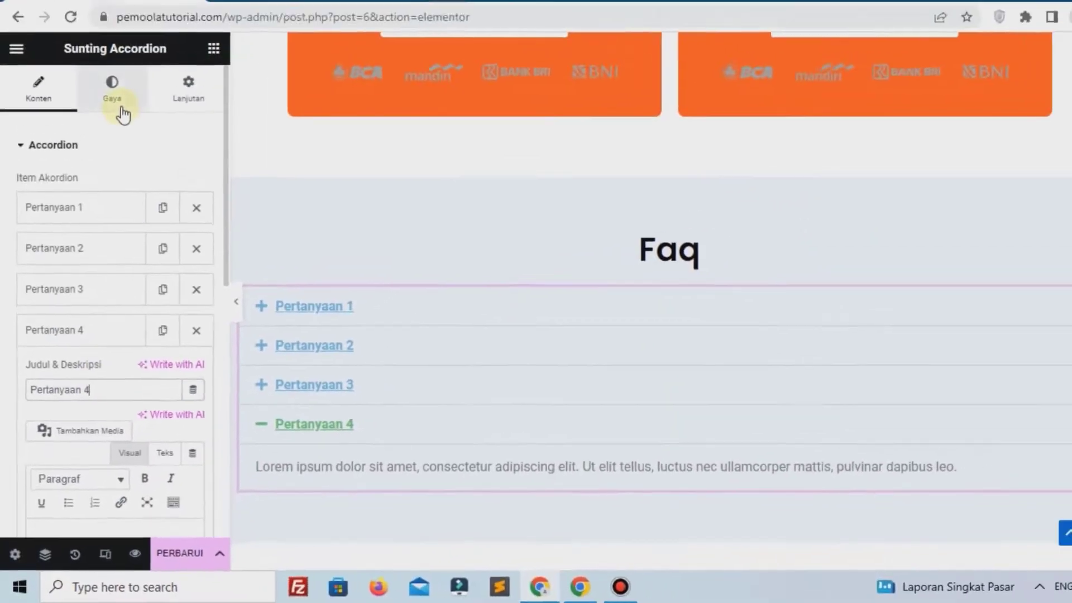
Set the accordion's border width (Lebar Batas) to 1 px in its style settings
{"action": "left_click", "coordinate": [117, 132]}
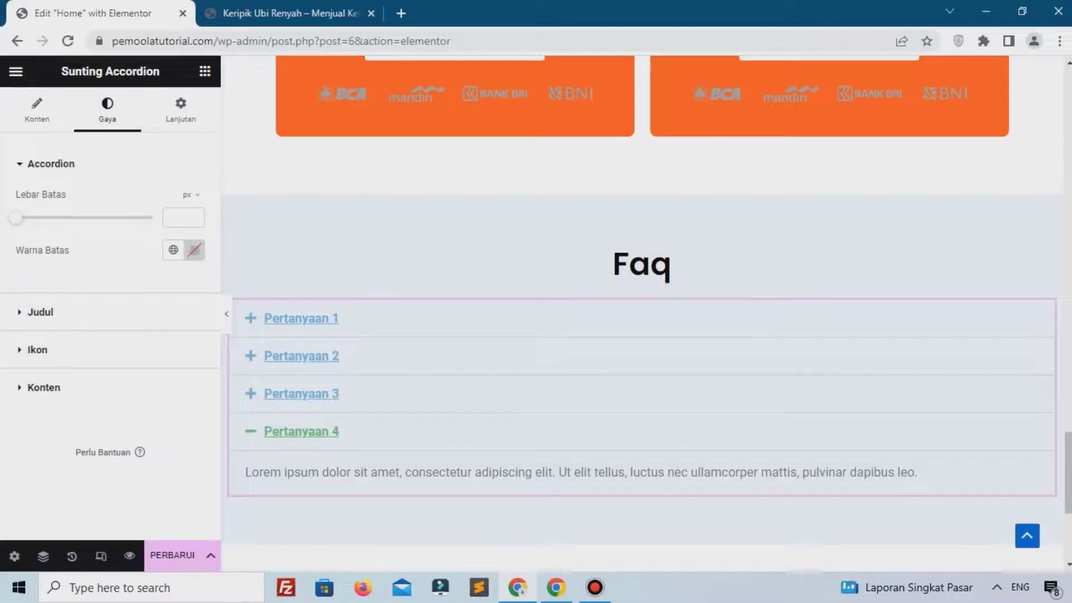
{"action": "key", "text": "alt+Tab"}
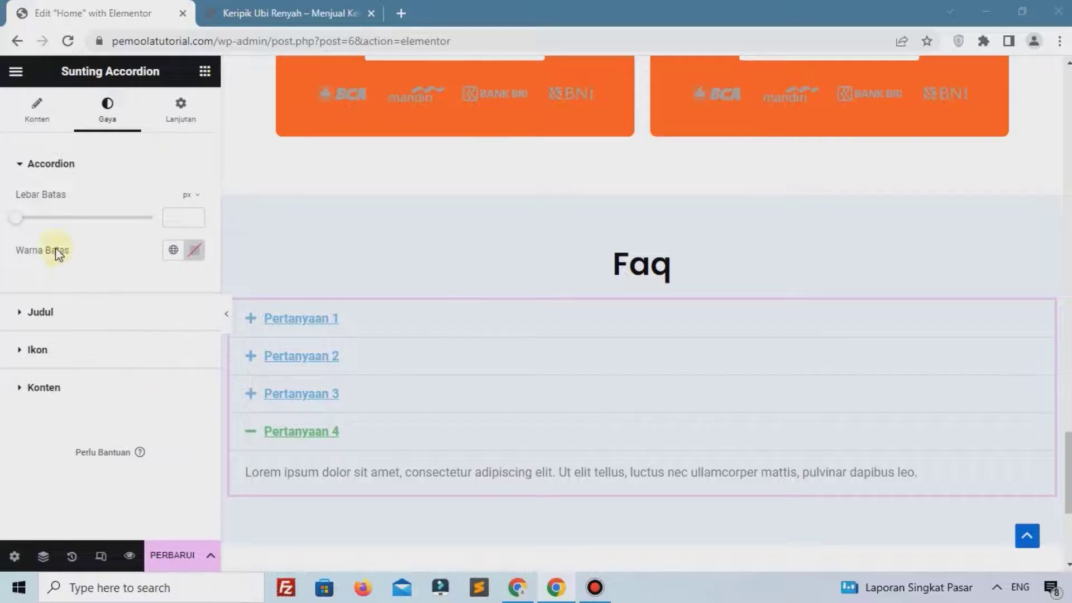
{"action": "left_click", "coordinate": [192, 217]}
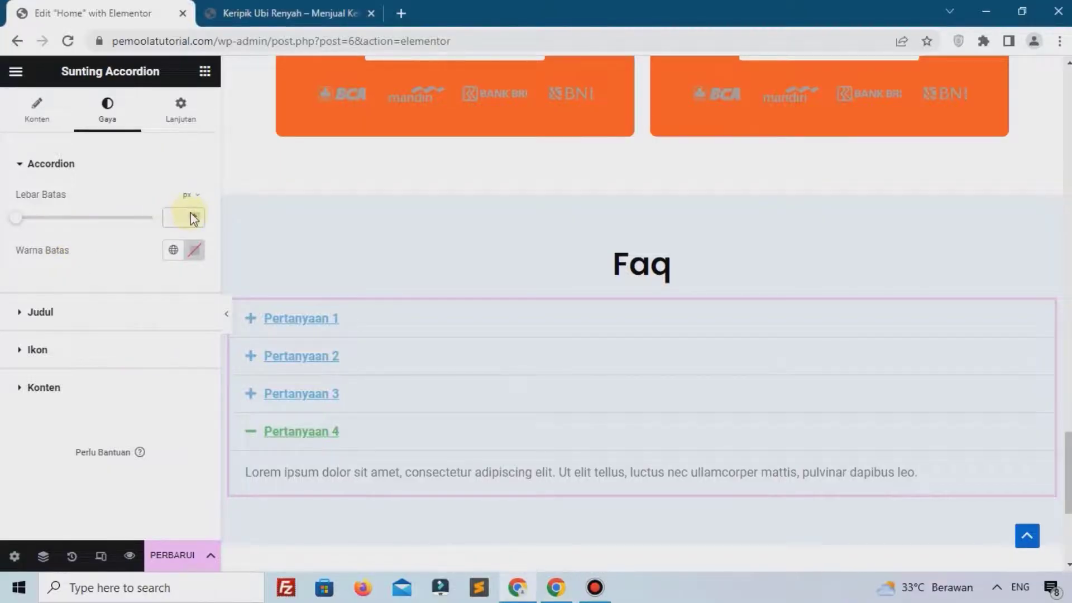
{"action": "left_click", "coordinate": [191, 214]}
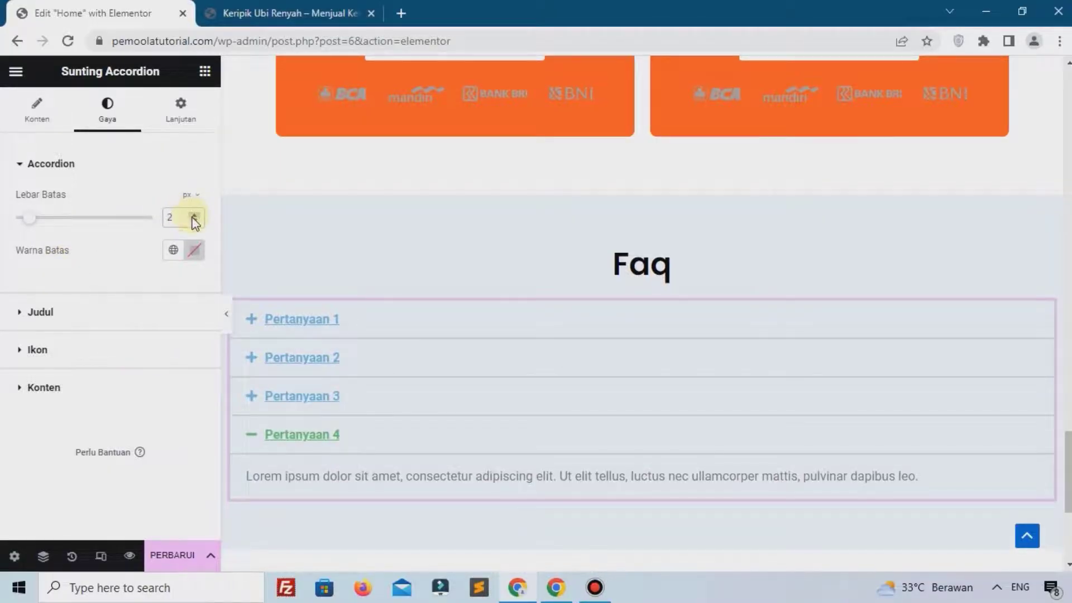
{"action": "left_click", "coordinate": [194, 220]}
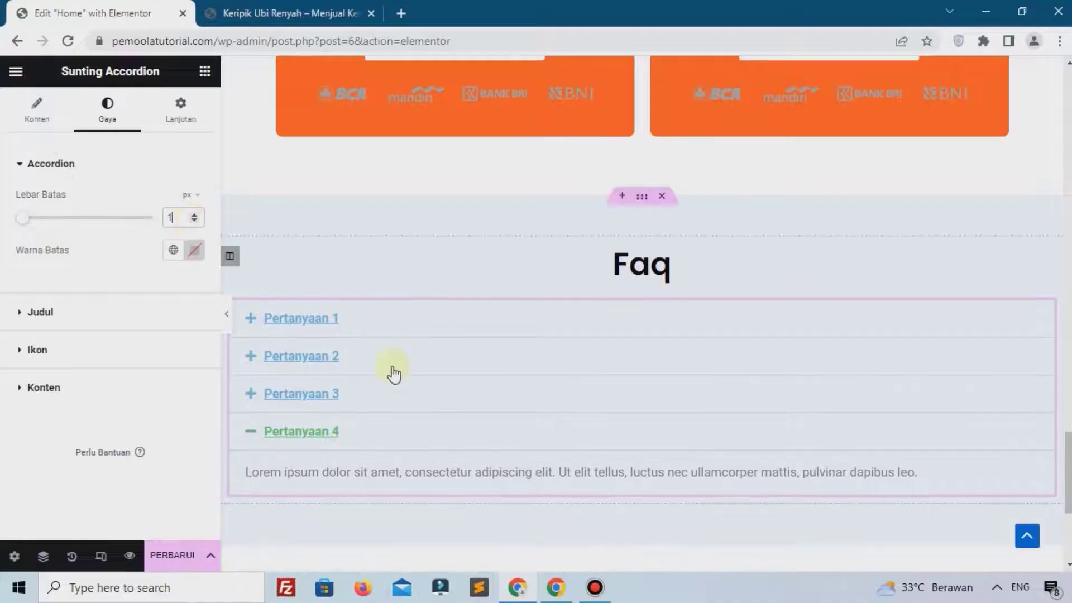
{"action": "left_click", "coordinate": [598, 600]}
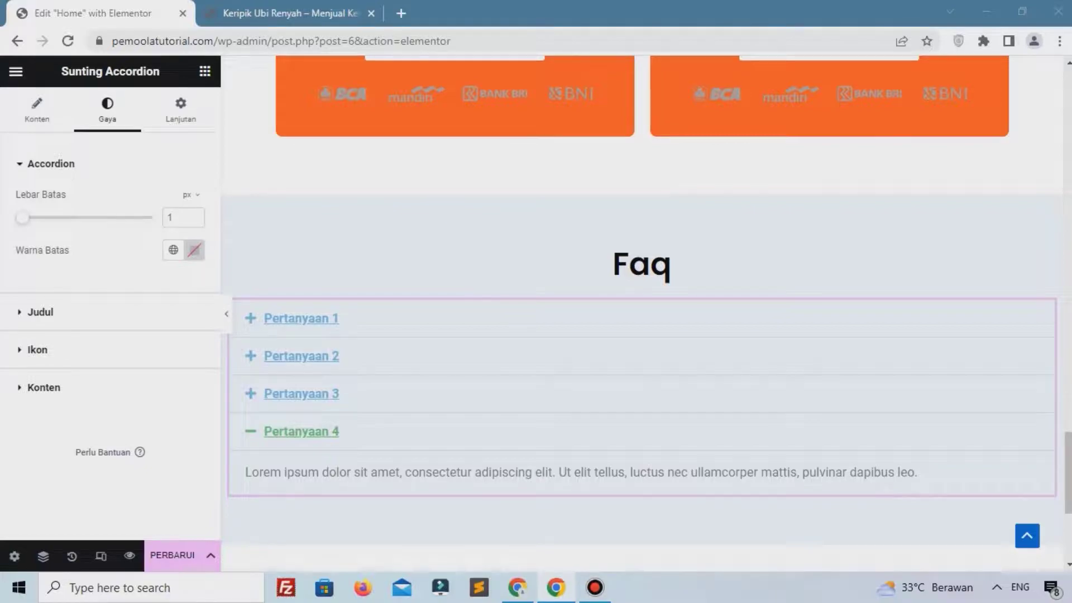
Give the accordion titles a black background, #000000
{"action": "left_click", "coordinate": [110, 319]}
{"action": "left_click", "coordinate": [111, 321]}
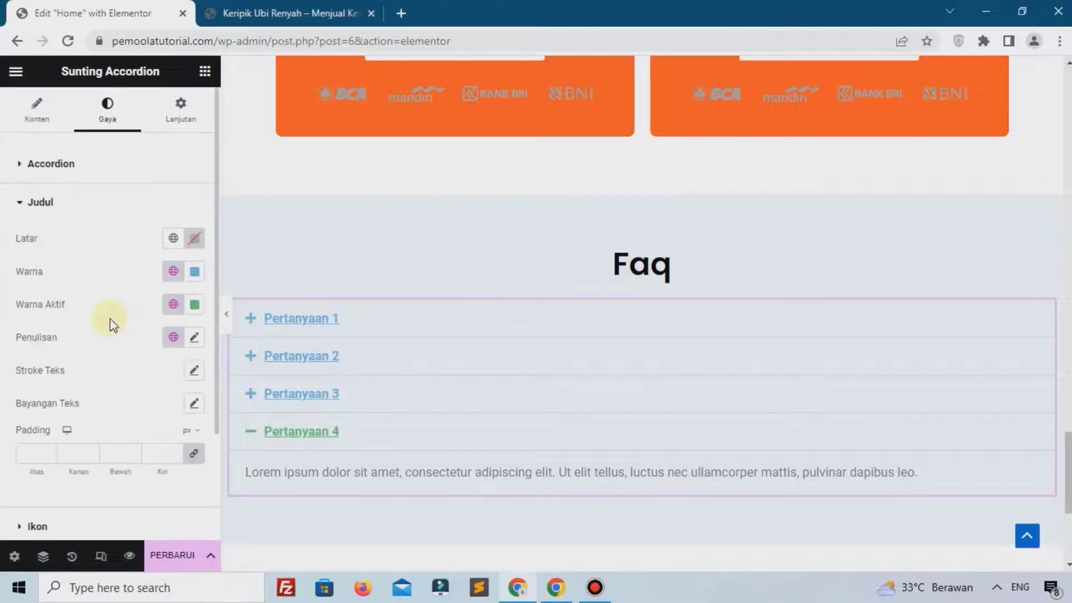
{"action": "left_click", "coordinate": [596, 587]}
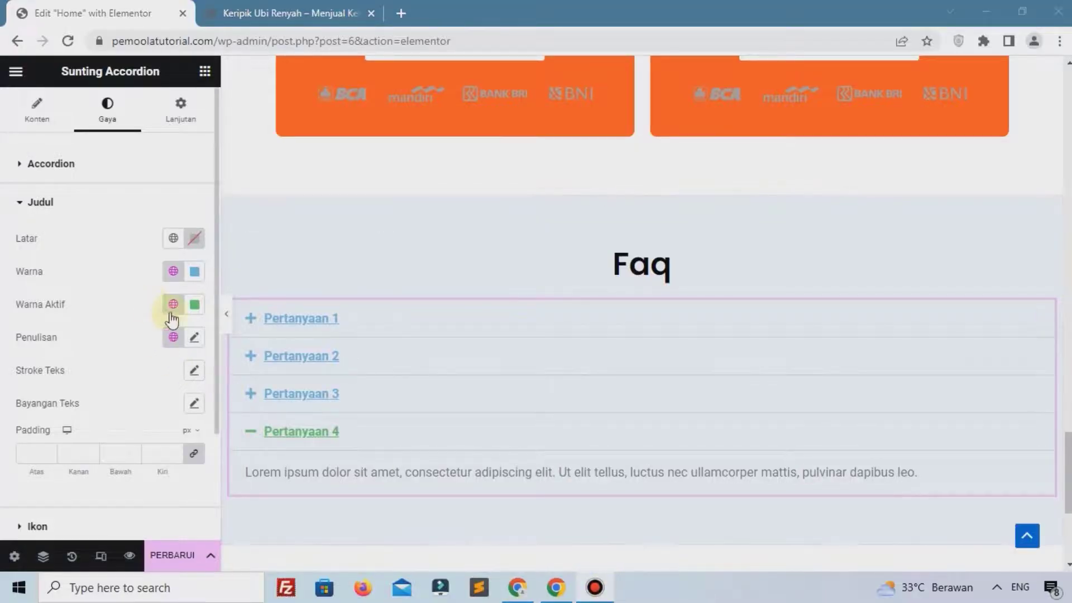
{"action": "left_click", "coordinate": [199, 232]}
{"action": "left_click_drag", "start_coordinate": [232, 337], "coordinate": [265, 436]}
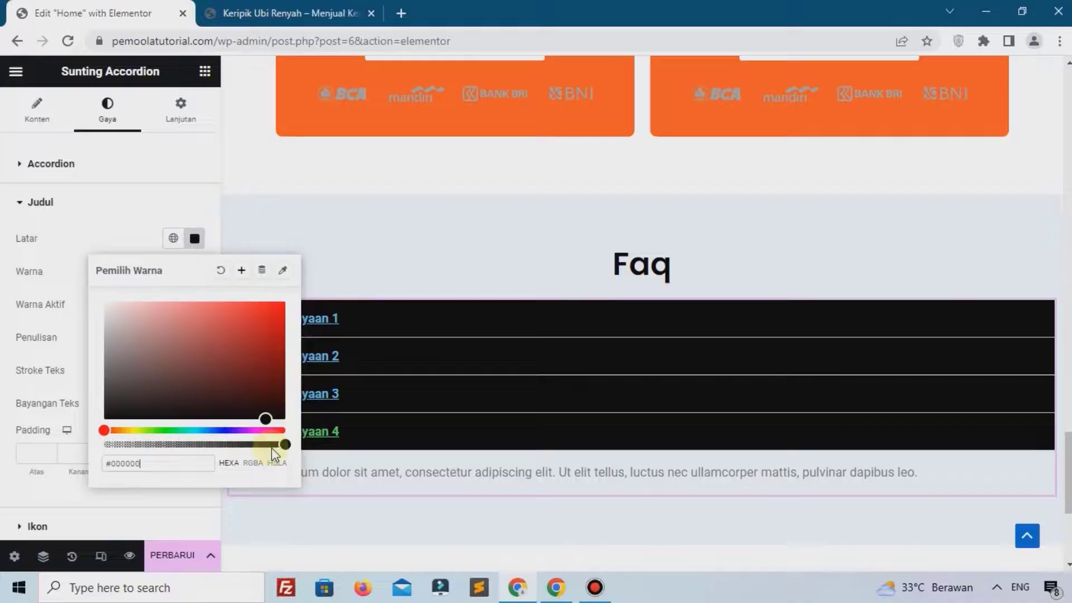
{"action": "left_click", "coordinate": [59, 326]}
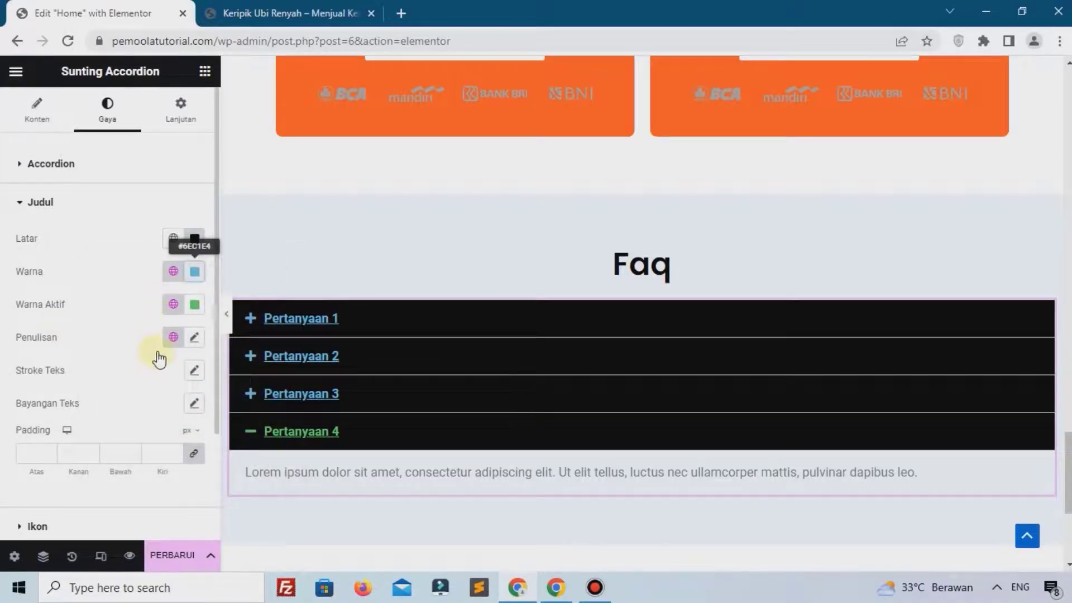
Set the accordion titles' normal colour to #FFFFFF and their active colour to white as well
{"action": "left_click", "coordinate": [194, 272]}
{"action": "left_click_drag", "start_coordinate": [198, 347], "coordinate": [46, 291]}
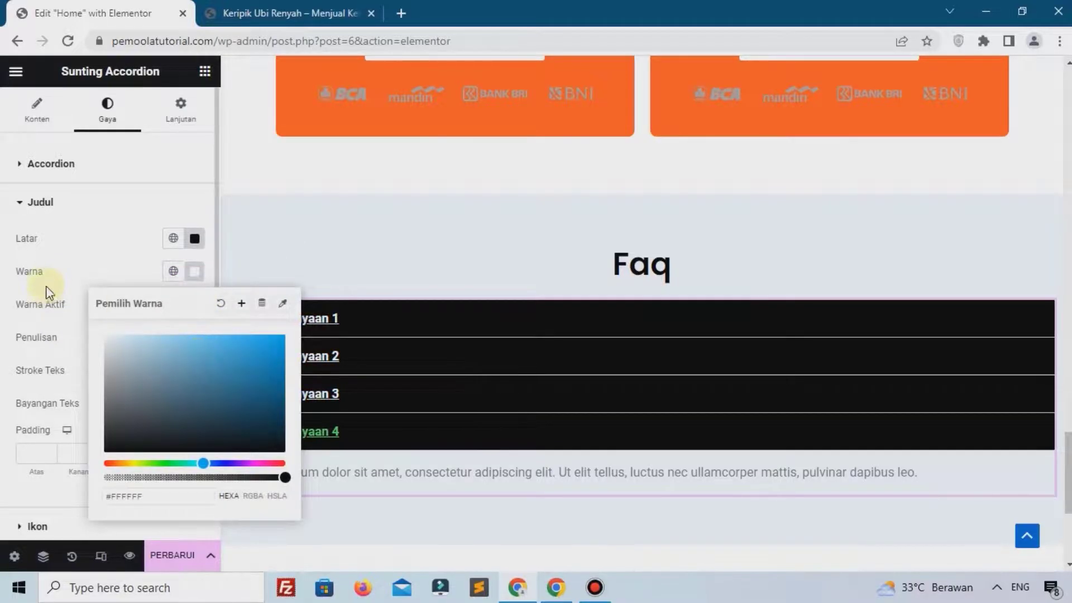
{"action": "left_click", "coordinate": [44, 285]}
{"action": "left_click", "coordinate": [272, 319]}
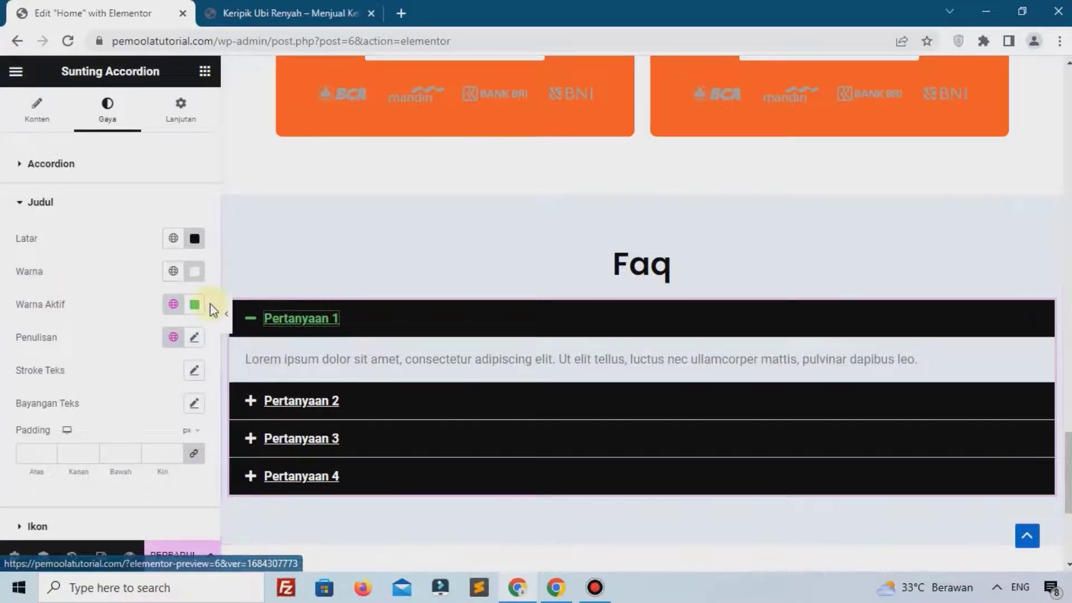
{"action": "mouse_move", "coordinate": [180, 392]}
{"action": "left_mouse_down"}
{"action": "mouse_move", "coordinate": [56, 324]}
{"action": "mouse_move", "coordinate": [51, 310]}
{"action": "left_mouse_up"}
{"action": "left_click", "coordinate": [43, 318]}
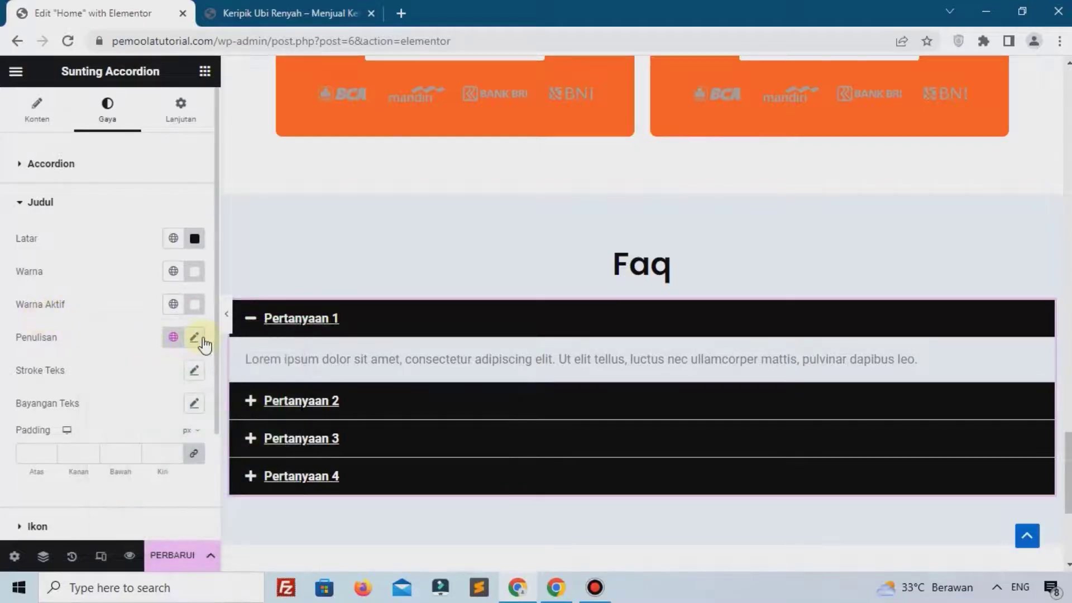
Set the accordion titles' typography to the Poppins font at 15 px
{"action": "left_click", "coordinate": [193, 338]}
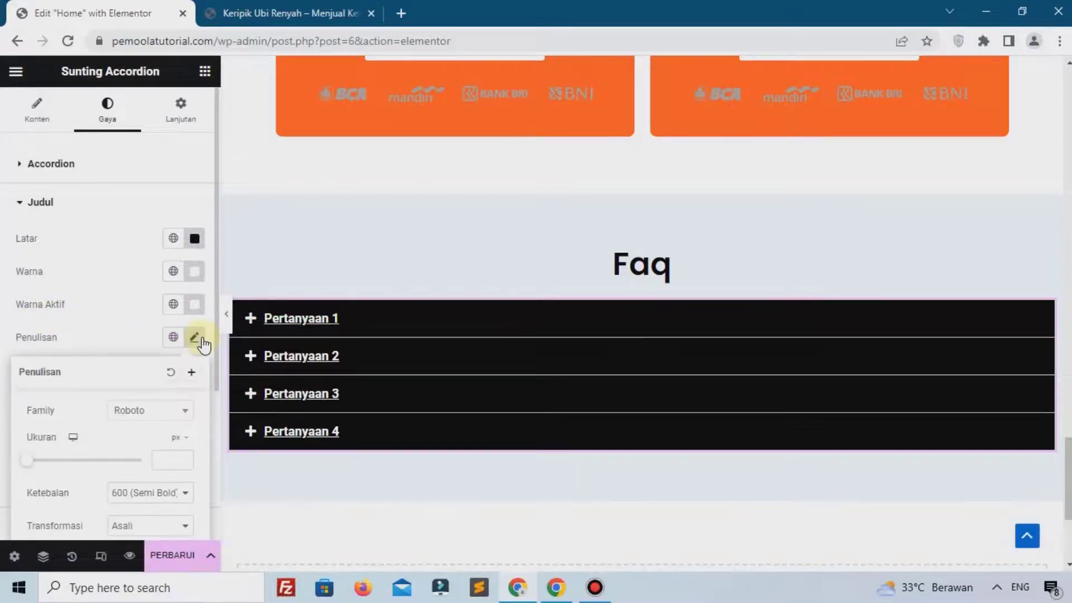
{"action": "left_click", "coordinate": [149, 413]}
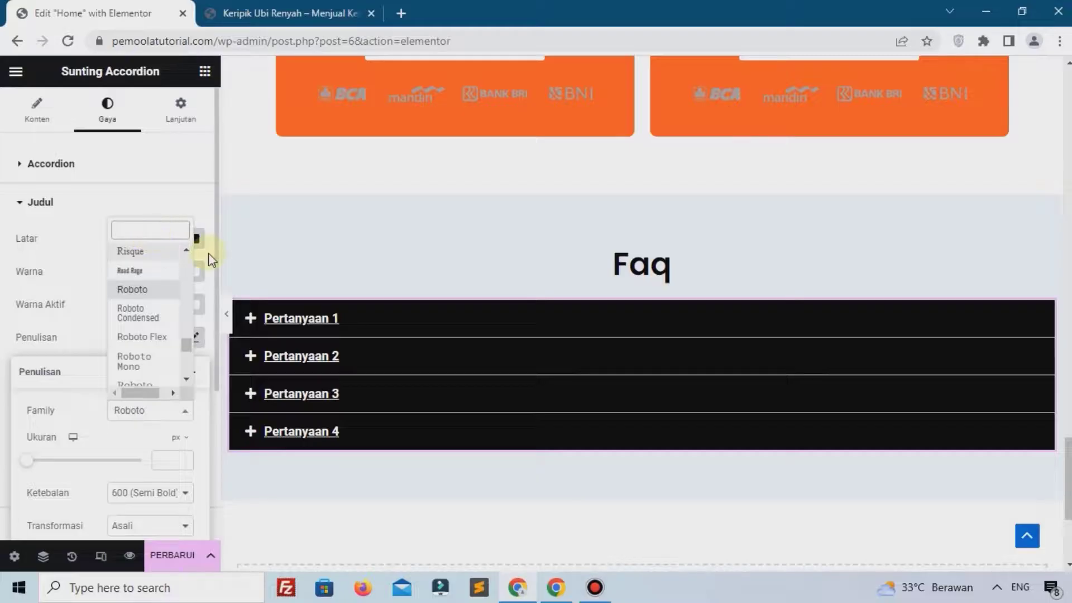
{"action": "type", "text": "pop"}
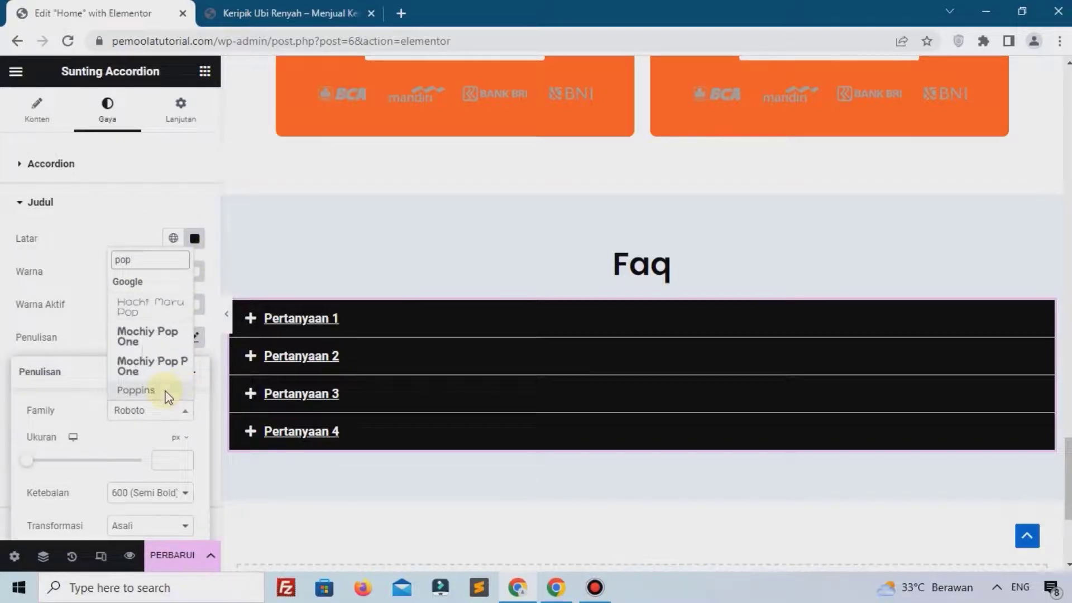
{"action": "left_click", "coordinate": [164, 390]}
{"action": "scroll", "coordinate": [168, 405], "scroll_direction": "down", "scroll_amount": 3}
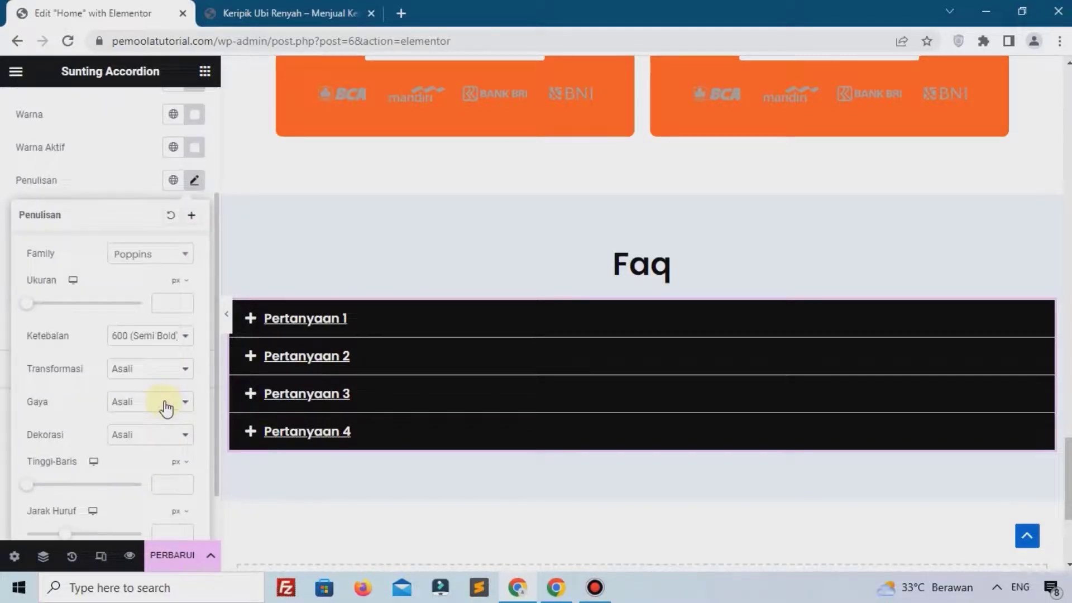
{"action": "left_click", "coordinate": [158, 302]}
{"action": "type", "text": "15"}
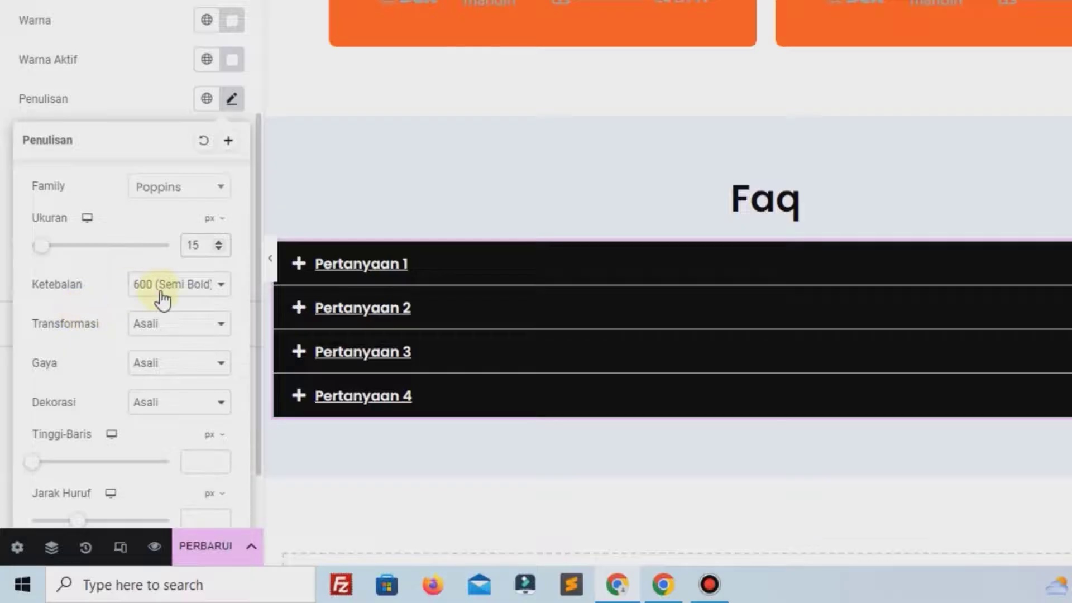
Set the accordion titles' weight to 500 (Medium) and decoration to Tak Satupun, and test expanding and collapsing the first question
{"action": "left_click", "coordinate": [162, 296]}
{"action": "left_click", "coordinate": [155, 364]}
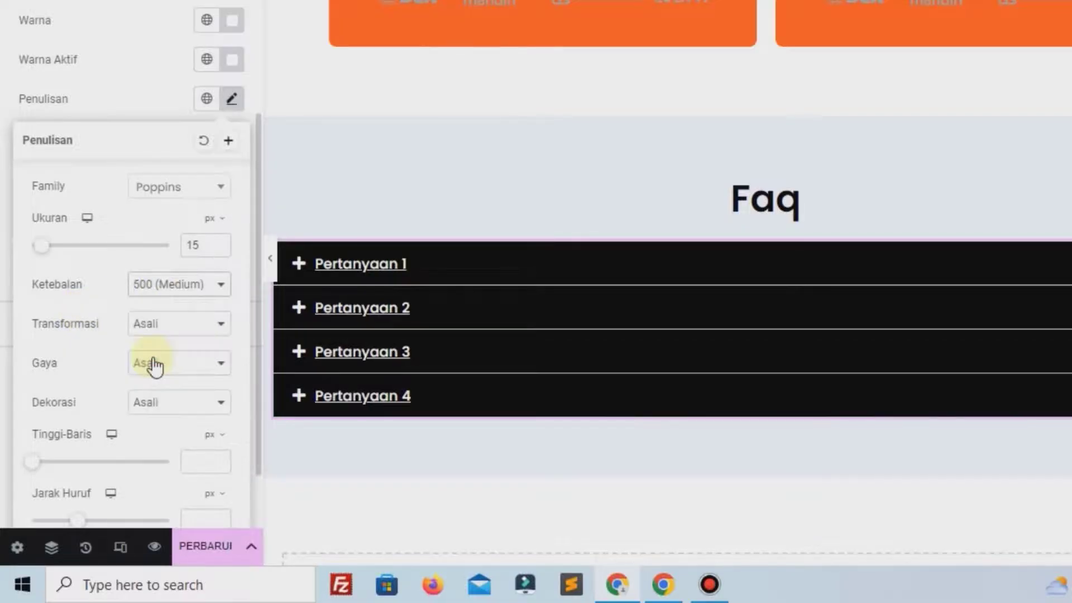
{"action": "left_click", "coordinate": [146, 400]}
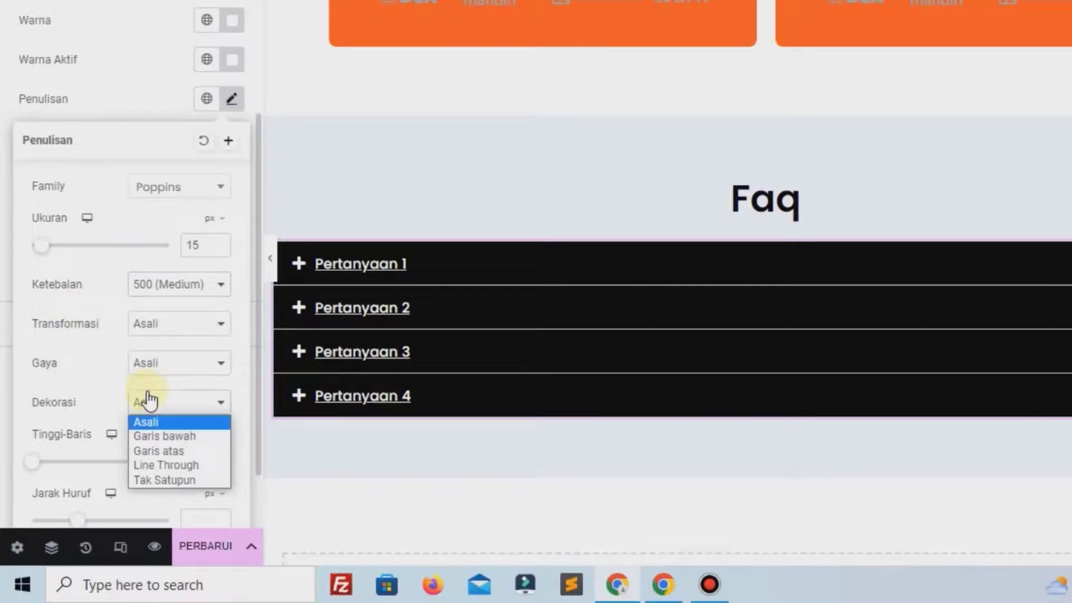
{"action": "left_click", "coordinate": [161, 477]}
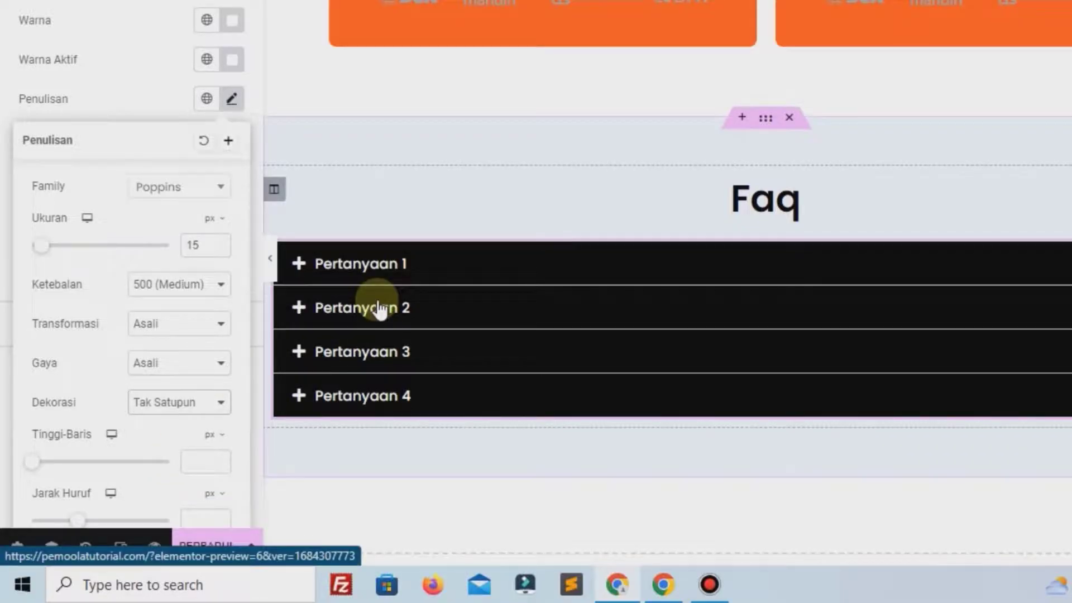
{"action": "left_click", "coordinate": [404, 281]}
{"action": "left_click", "coordinate": [400, 282]}
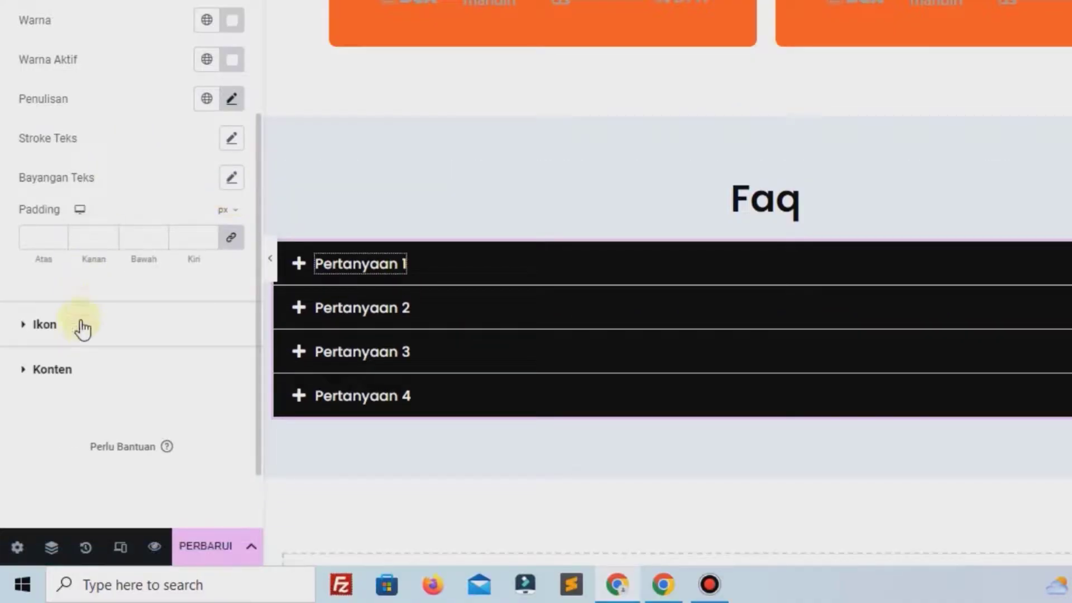
Set the accordion content's typography to the Poppins font and expand the first question to check the answer text
{"action": "left_click", "coordinate": [75, 370]}
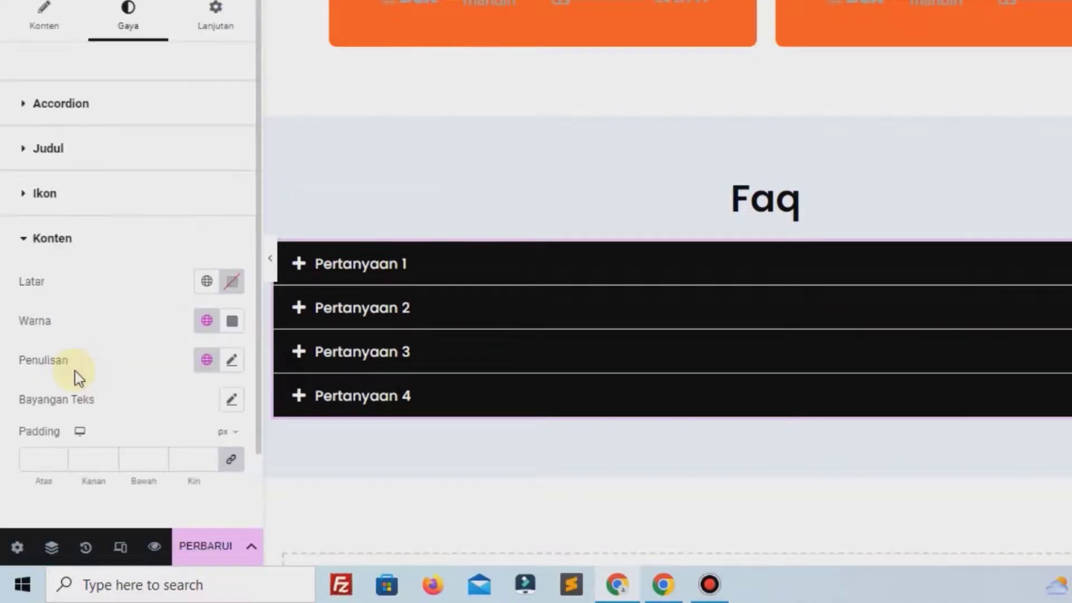
{"action": "scroll", "coordinate": [156, 362], "scroll_direction": "down", "scroll_amount": 2}
{"action": "left_click", "coordinate": [378, 260]}
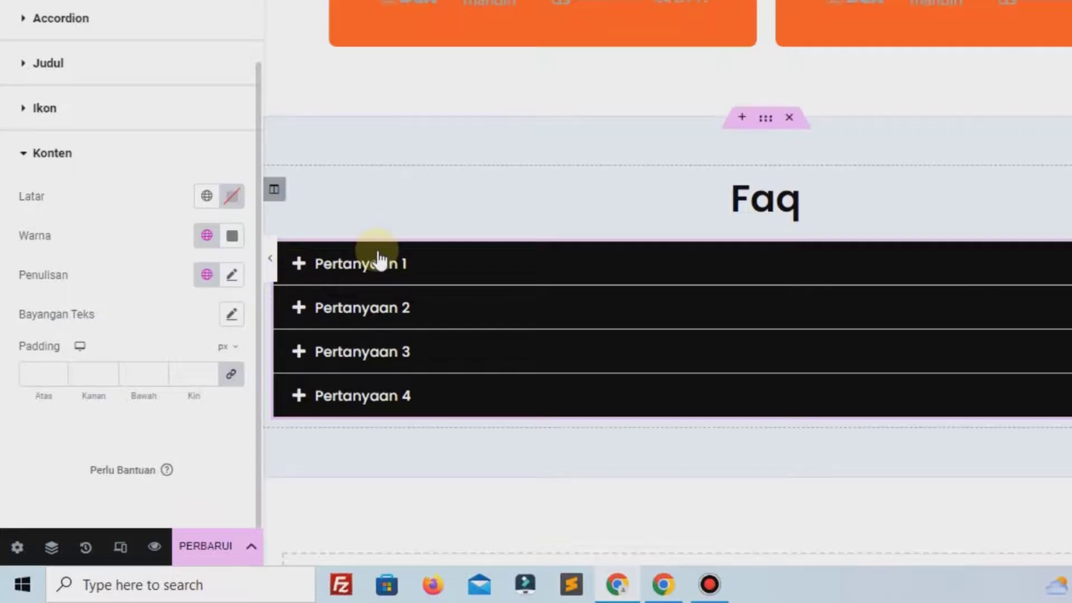
{"action": "left_click", "coordinate": [369, 266]}
{"action": "left_click", "coordinate": [370, 266]}
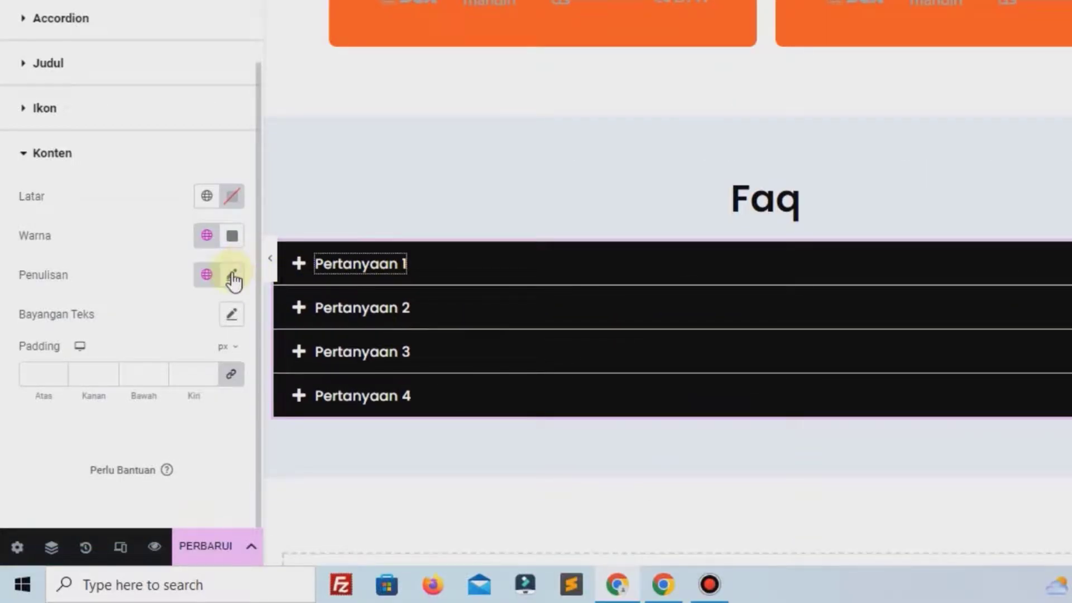
{"action": "left_click", "coordinate": [232, 273]}
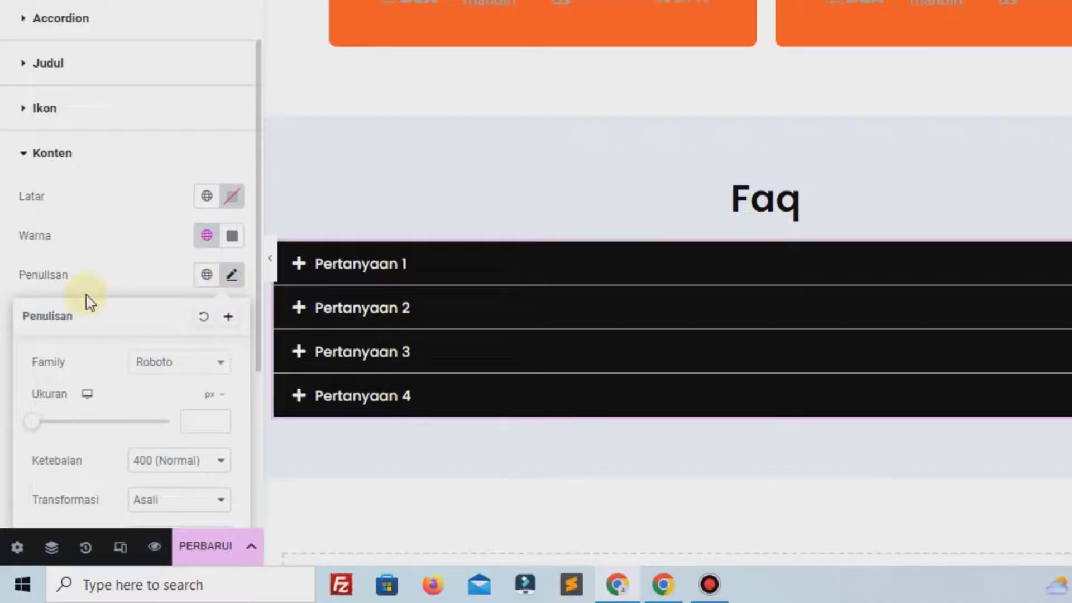
{"action": "left_click", "coordinate": [170, 366]}
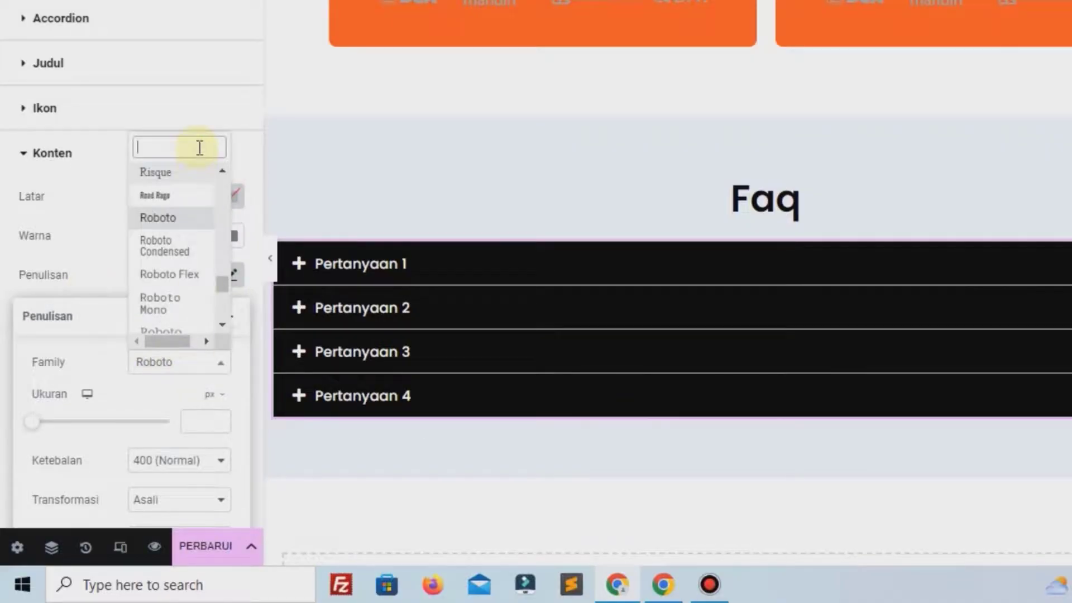
{"action": "type", "text": "pop"}
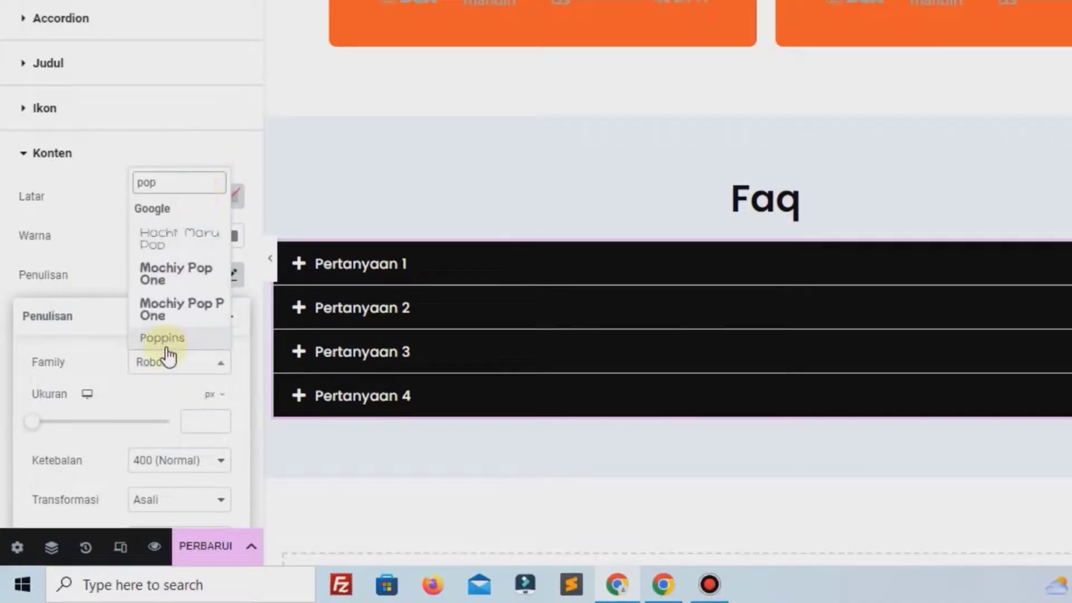
{"action": "left_click", "coordinate": [169, 349]}
{"action": "left_click", "coordinate": [315, 267]}
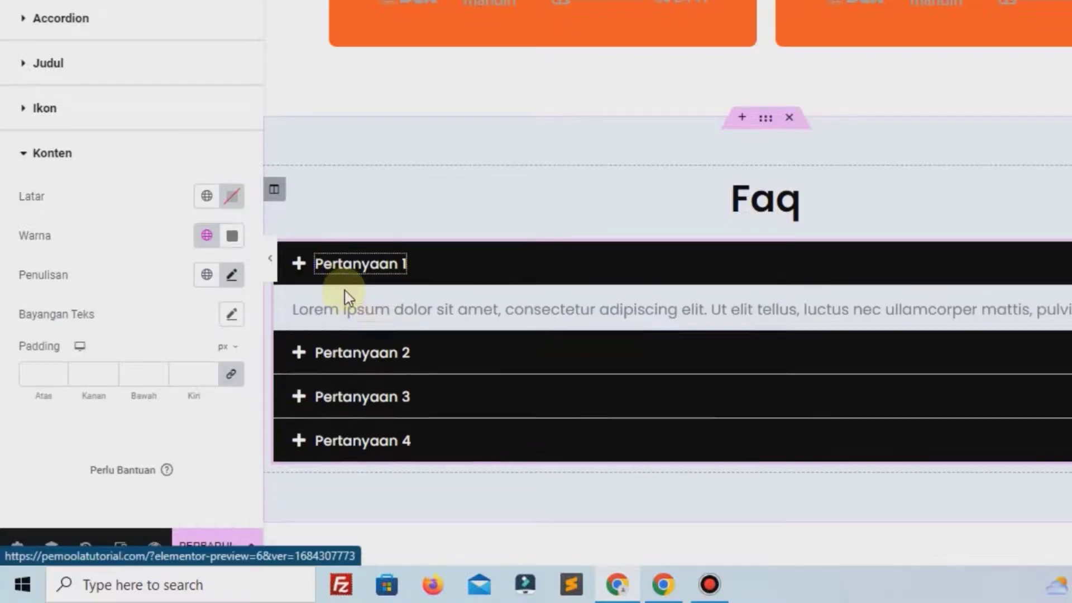
Update the page and test expanding the FAQ questions on the live Keripik Ubi Renyah site
{"action": "left_click", "coordinate": [208, 554]}
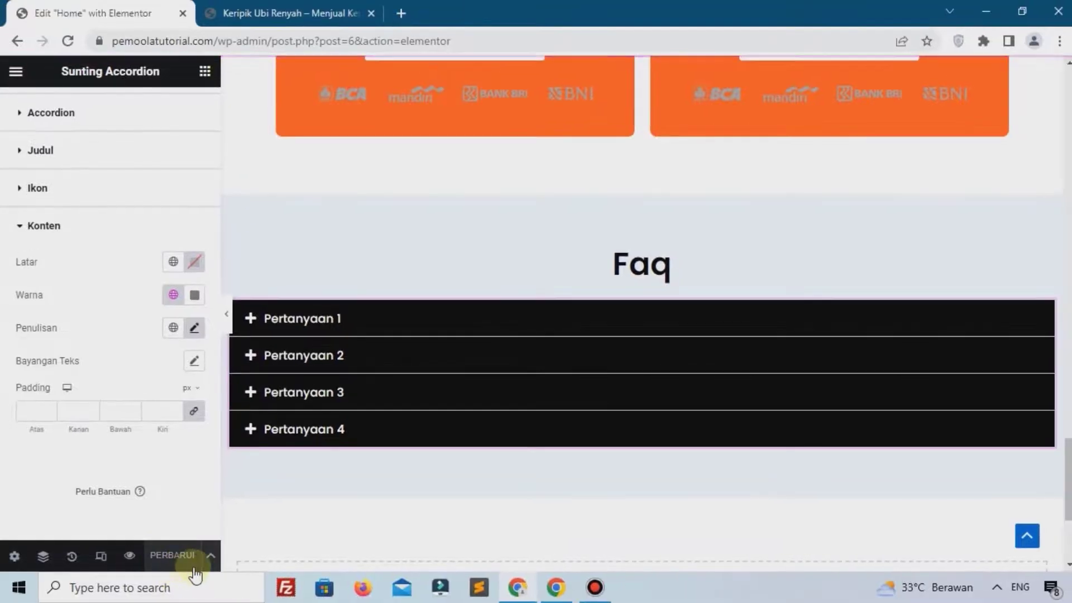
{"action": "left_click", "coordinate": [284, 13]}
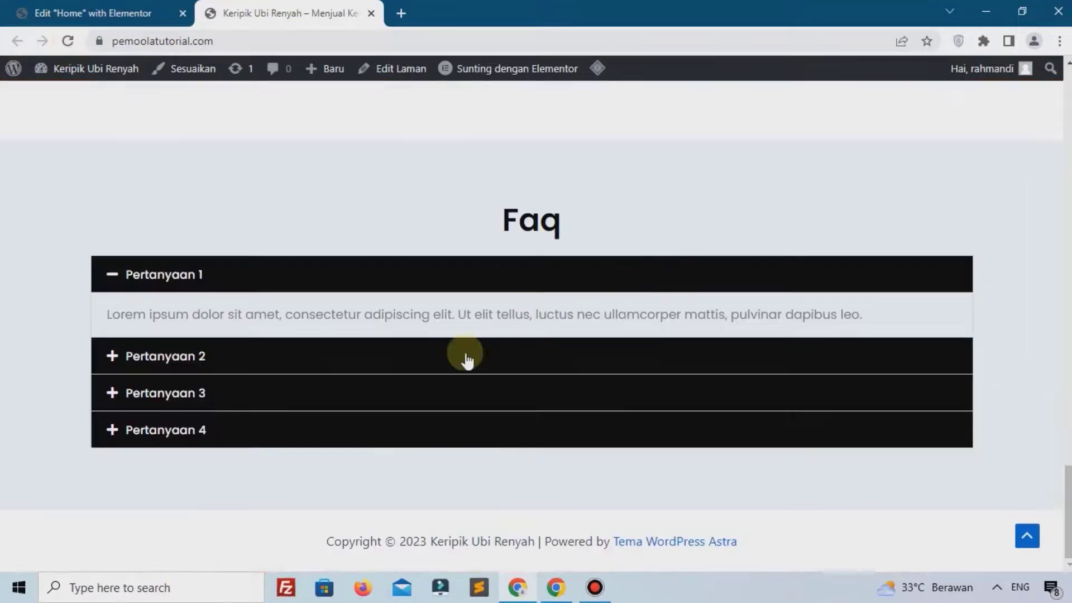
{"action": "left_click", "coordinate": [462, 359]}
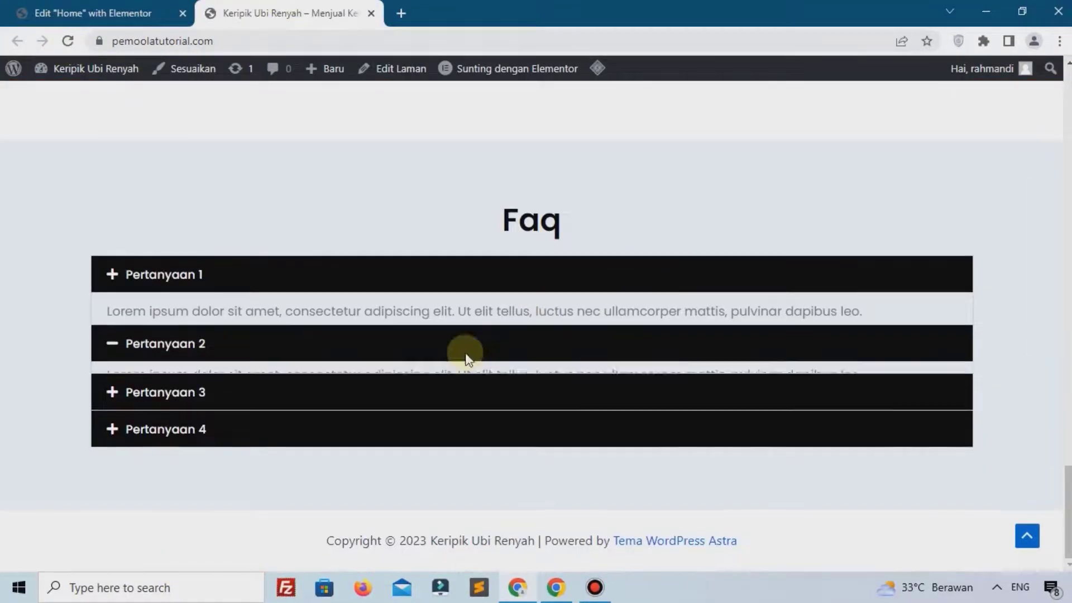
{"action": "left_click", "coordinate": [442, 393]}
{"action": "left_click_drag", "start_coordinate": [245, 389], "coordinate": [603, 309]}
{"action": "left_click", "coordinate": [603, 309]}
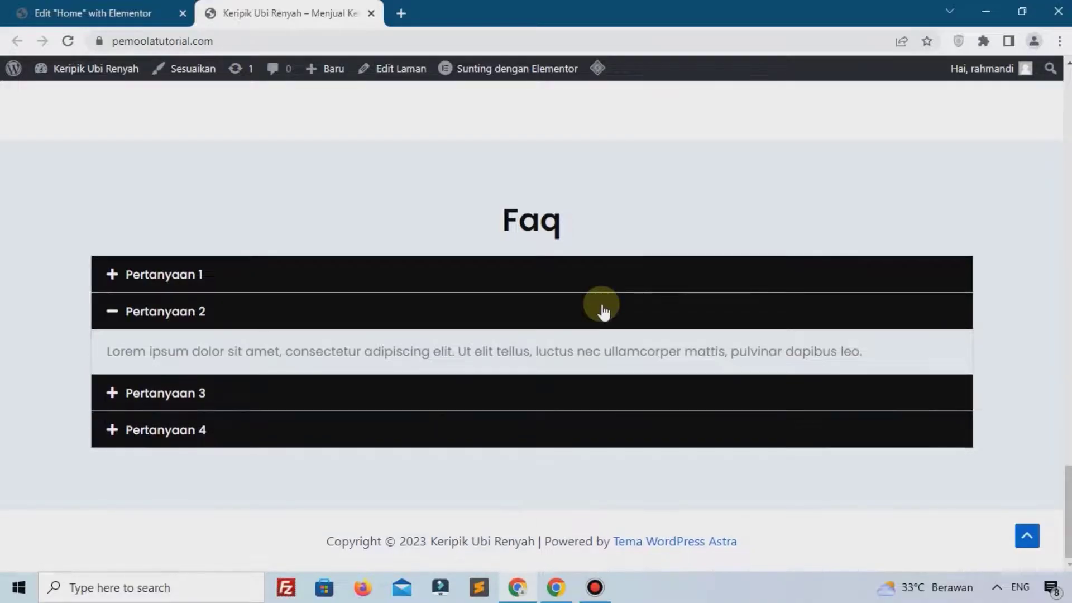
Review the entire live home page, from the FAQ section up to the hero banner
{"action": "scroll", "coordinate": [603, 309], "scroll_direction": "up", "scroll_amount": 15}
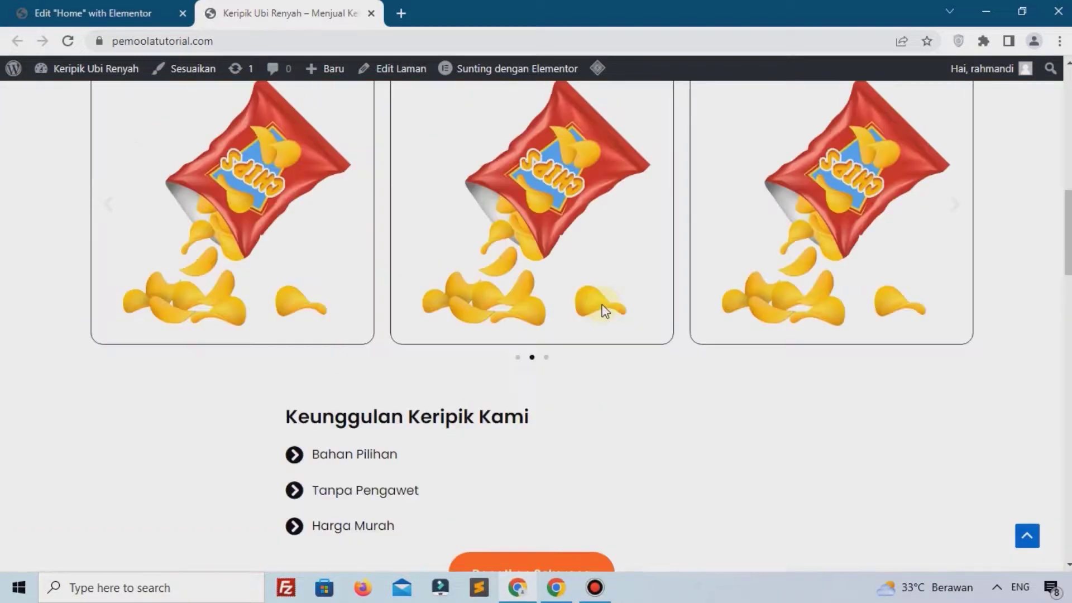
{"action": "scroll", "coordinate": [603, 308], "scroll_direction": "up", "scroll_amount": 10}
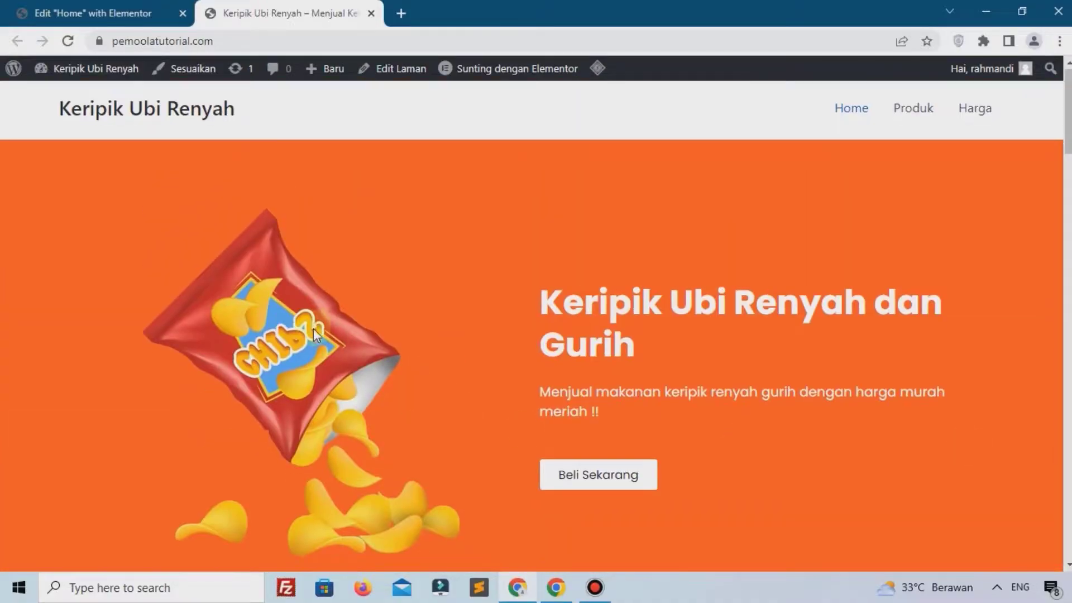
{"action": "scroll", "coordinate": [316, 334], "scroll_direction": "down", "scroll_amount": 20}
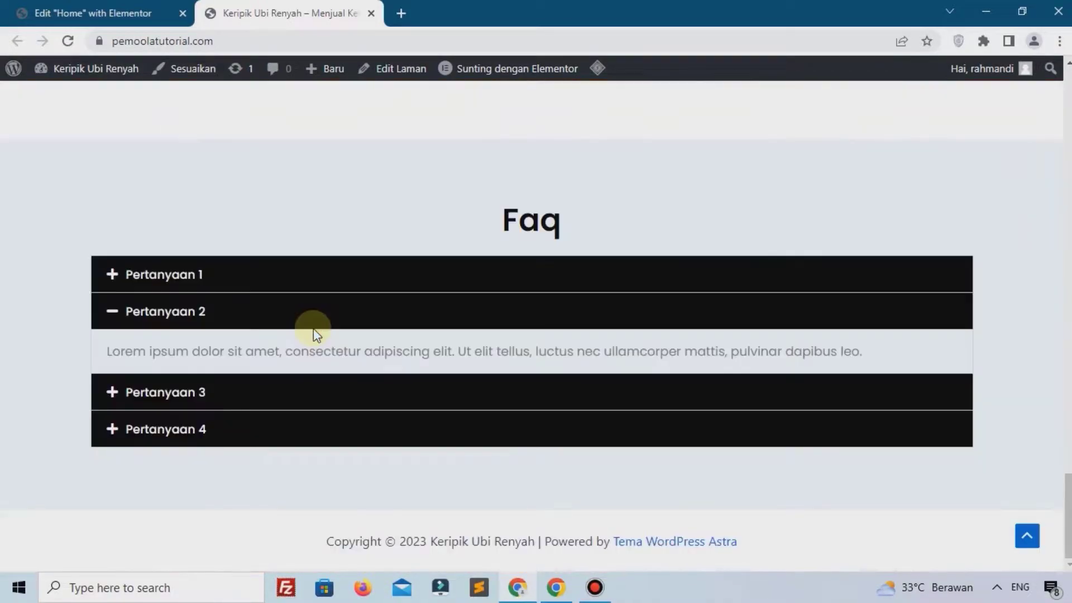
{"action": "scroll", "coordinate": [313, 328], "scroll_direction": "up", "scroll_amount": 5}
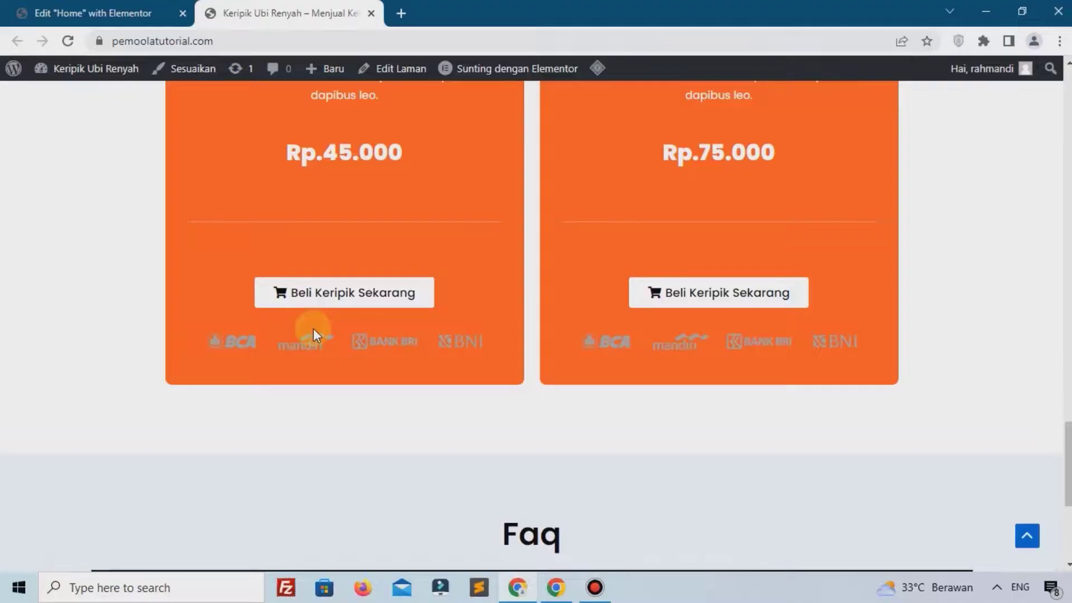
{"action": "scroll", "coordinate": [314, 330], "scroll_direction": "up", "scroll_amount": 10}
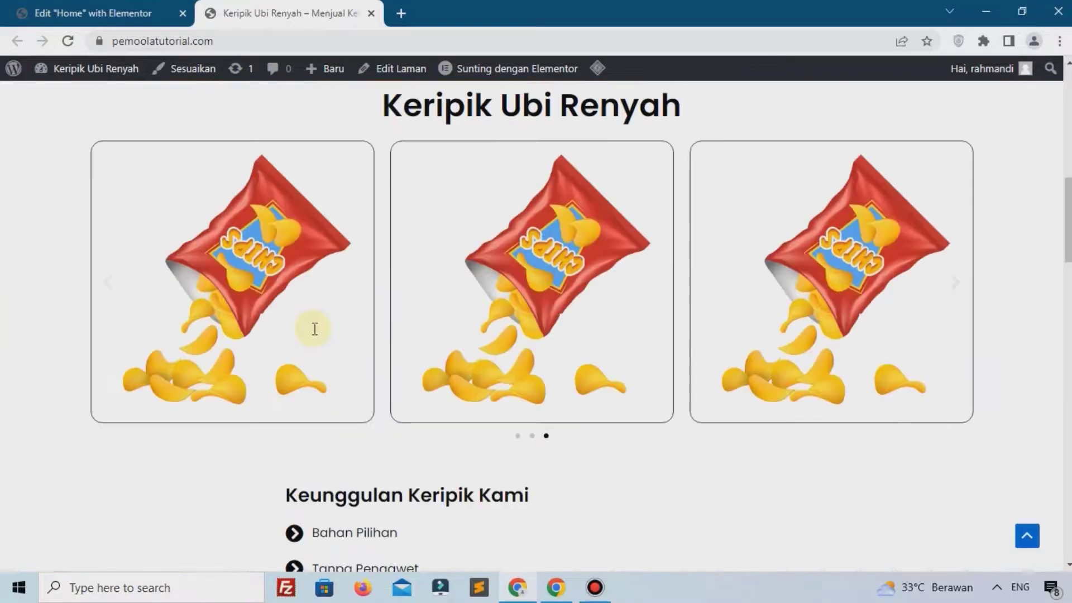
{"action": "scroll", "coordinate": [315, 332], "scroll_direction": "up", "scroll_amount": 6}
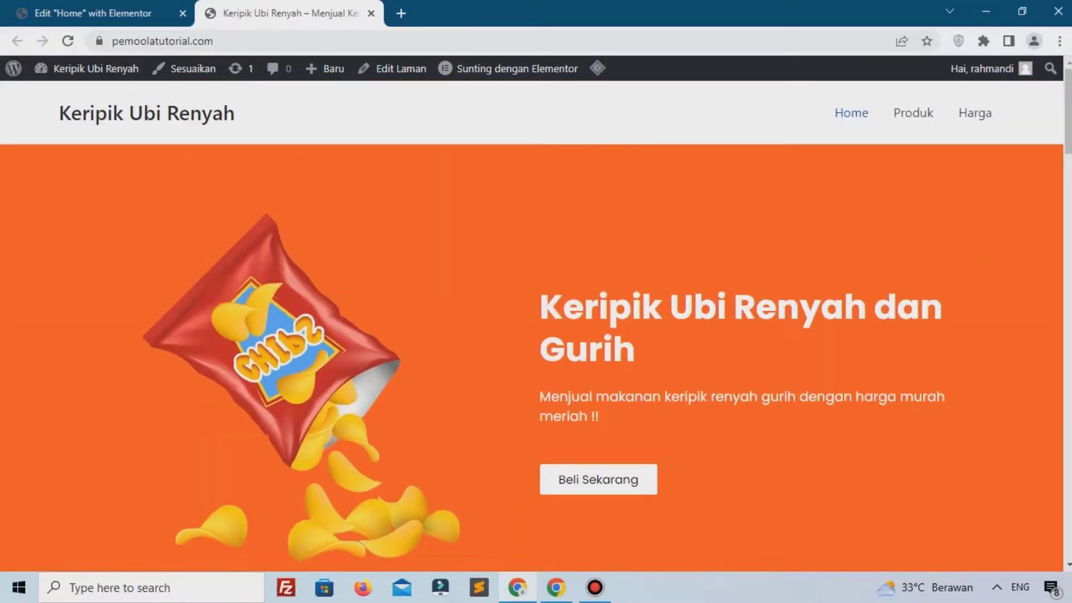
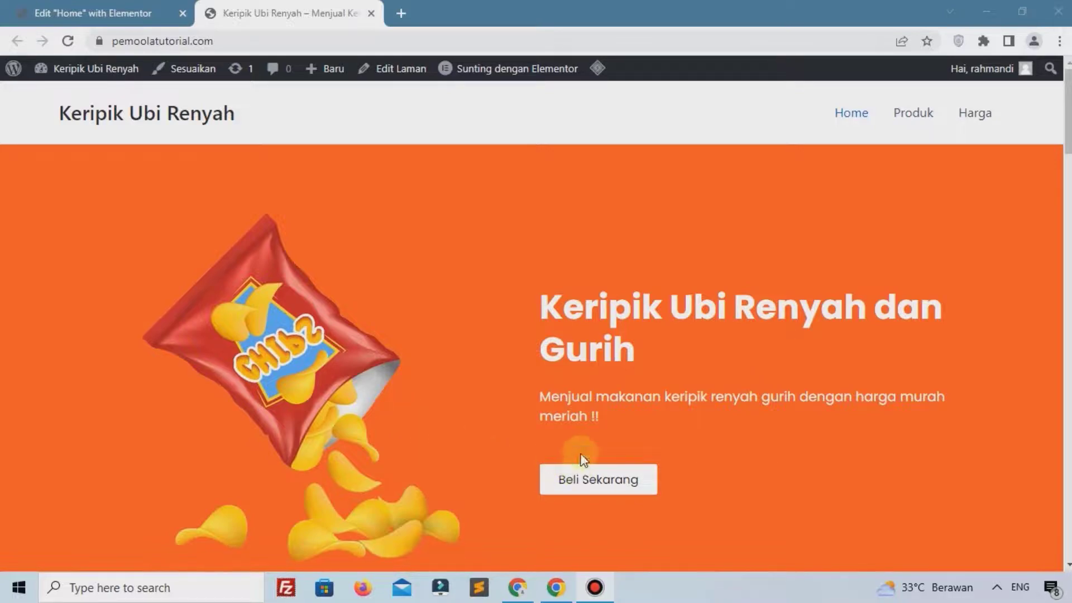
Examine the live page's product, advantages, pricing and FAQ sections along with the purchase buttons in each
{"action": "scroll", "coordinate": [581, 402], "scroll_direction": "down", "scroll_amount": 5}
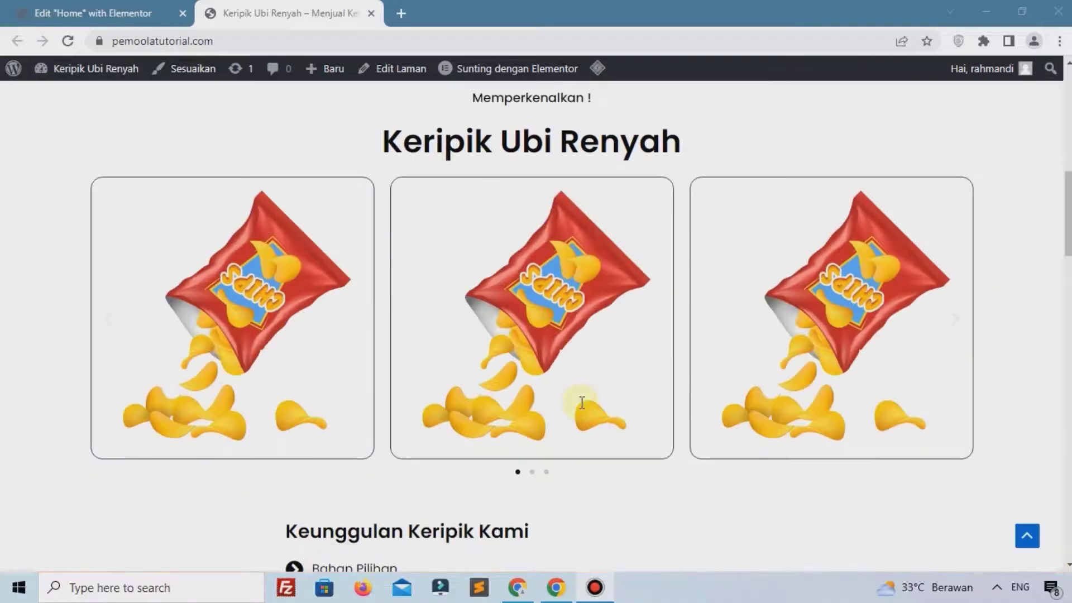
{"action": "scroll", "coordinate": [581, 397], "scroll_direction": "down", "scroll_amount": 7}
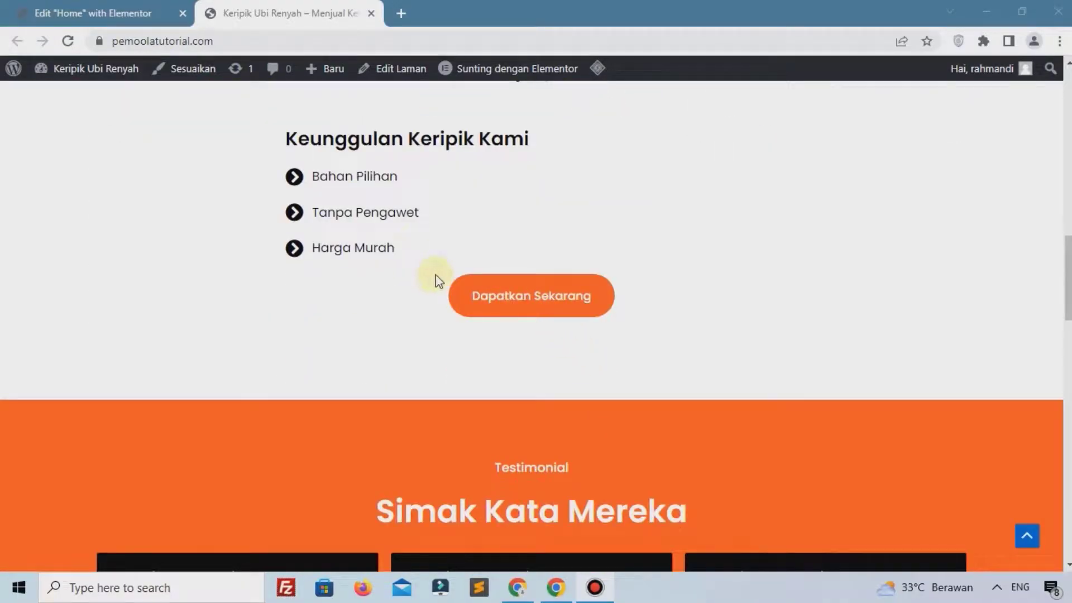
{"action": "scroll", "coordinate": [435, 277], "scroll_direction": "down", "scroll_amount": 15}
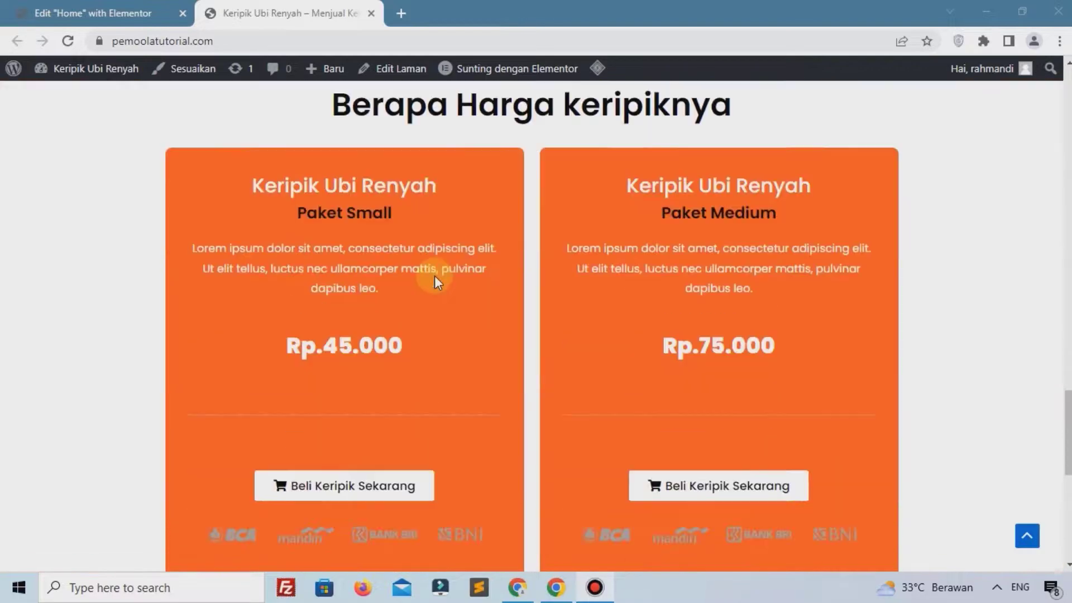
{"action": "scroll", "coordinate": [472, 276], "scroll_direction": "up", "scroll_amount": 3}
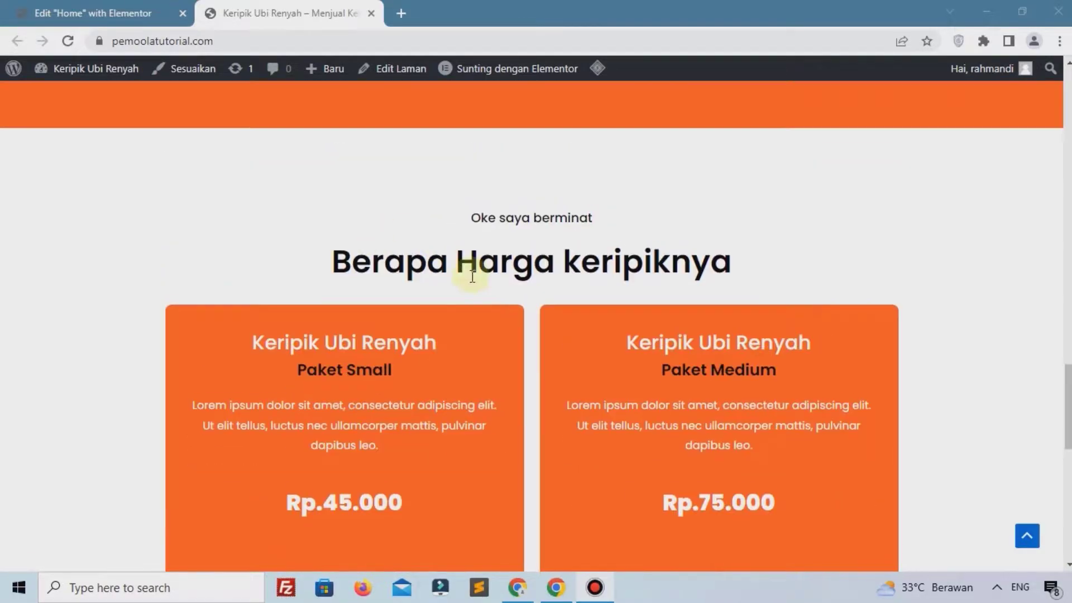
{"action": "scroll", "coordinate": [544, 305], "scroll_direction": "down", "scroll_amount": 5}
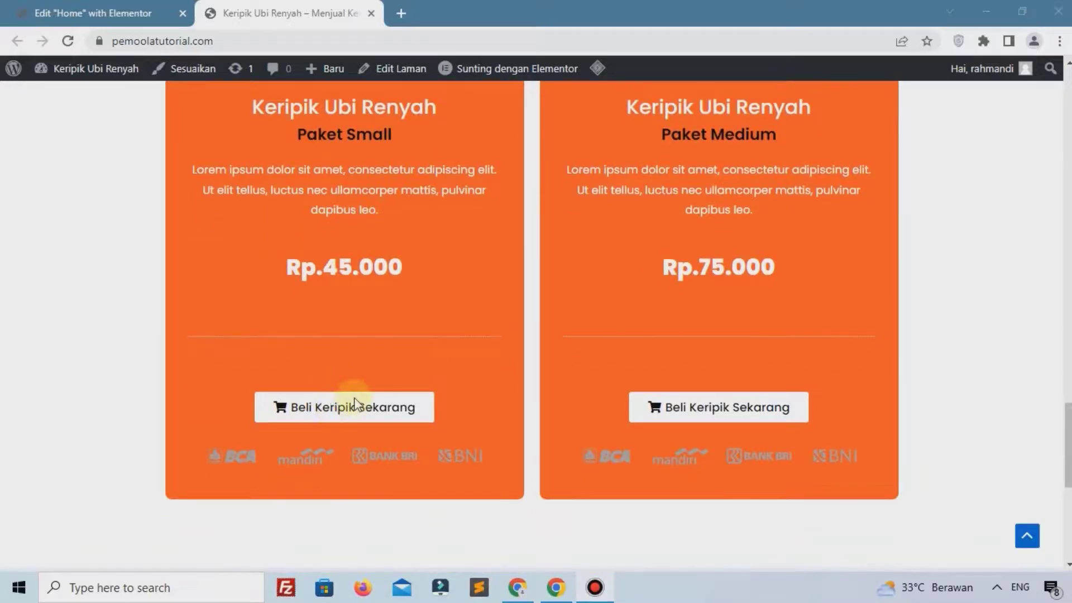
{"action": "scroll", "coordinate": [368, 415], "scroll_direction": "down", "scroll_amount": 8}
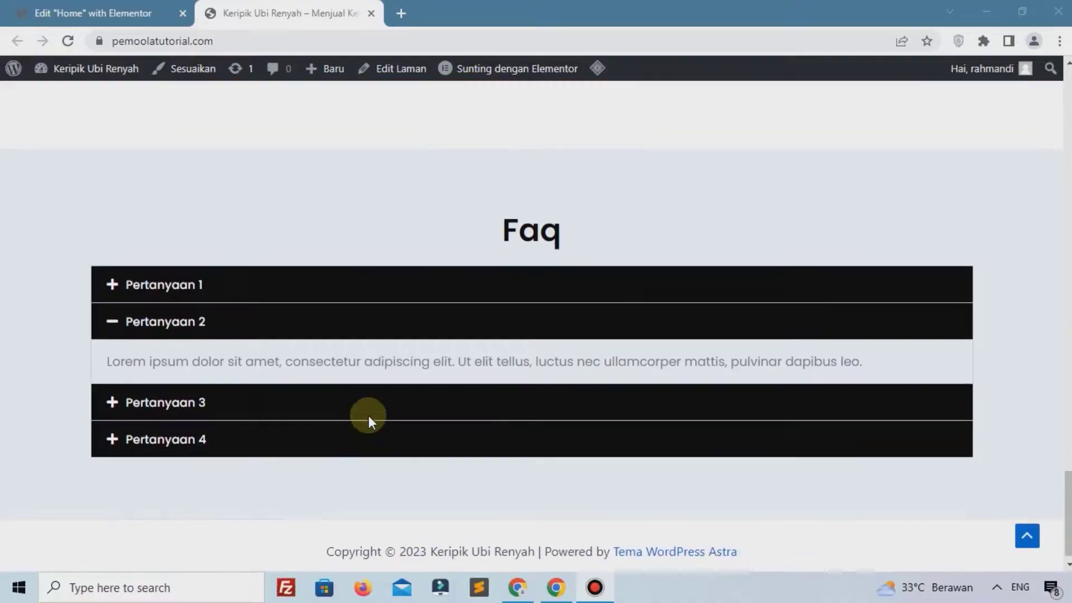
{"action": "scroll", "coordinate": [368, 415], "scroll_direction": "up", "scroll_amount": 18}
{"action": "scroll", "coordinate": [368, 413], "scroll_direction": "up", "scroll_amount": 15}
{"action": "scroll", "coordinate": [366, 433], "scroll_direction": "down", "scroll_amount": 7}
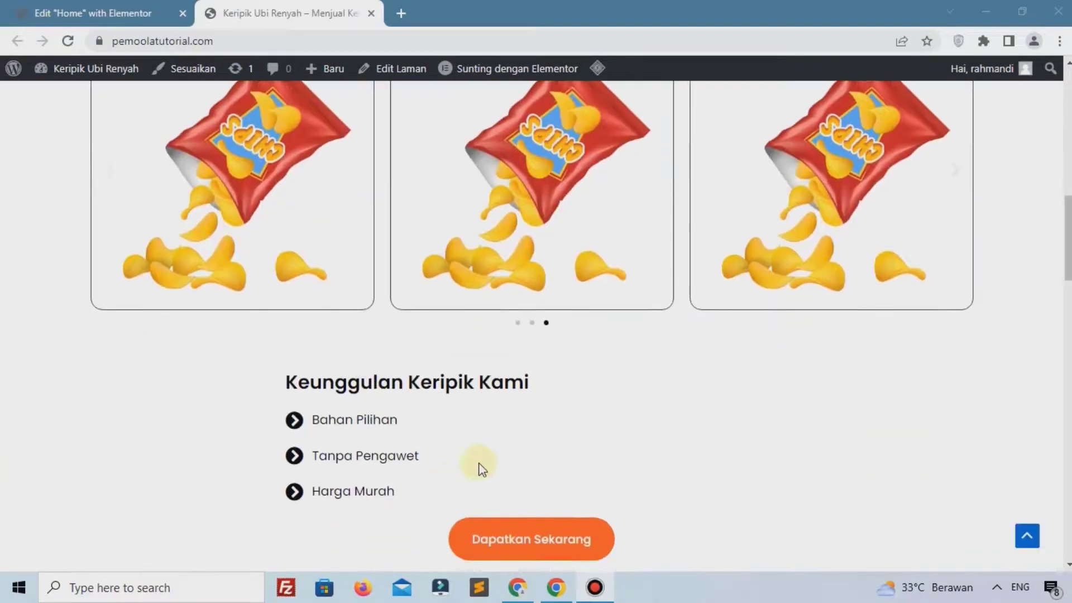
{"action": "left_click", "coordinate": [487, 413]}
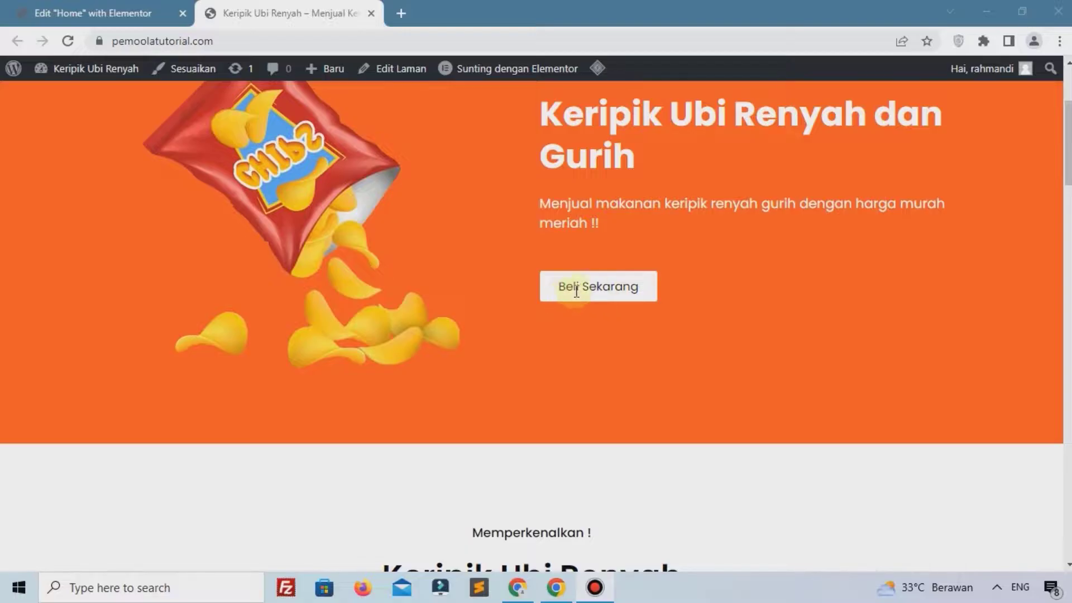
{"action": "scroll", "coordinate": [576, 292], "scroll_direction": "up", "scroll_amount": 4}
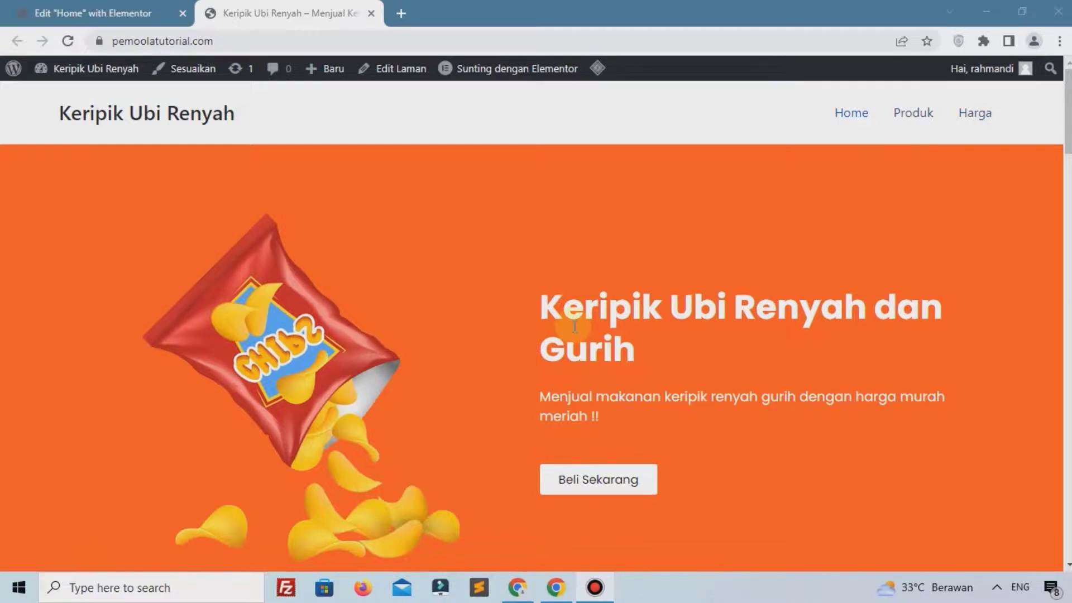
Switch back to the Home page editor and search the widgets for "anc"
{"action": "left_click", "coordinate": [30, 6]}
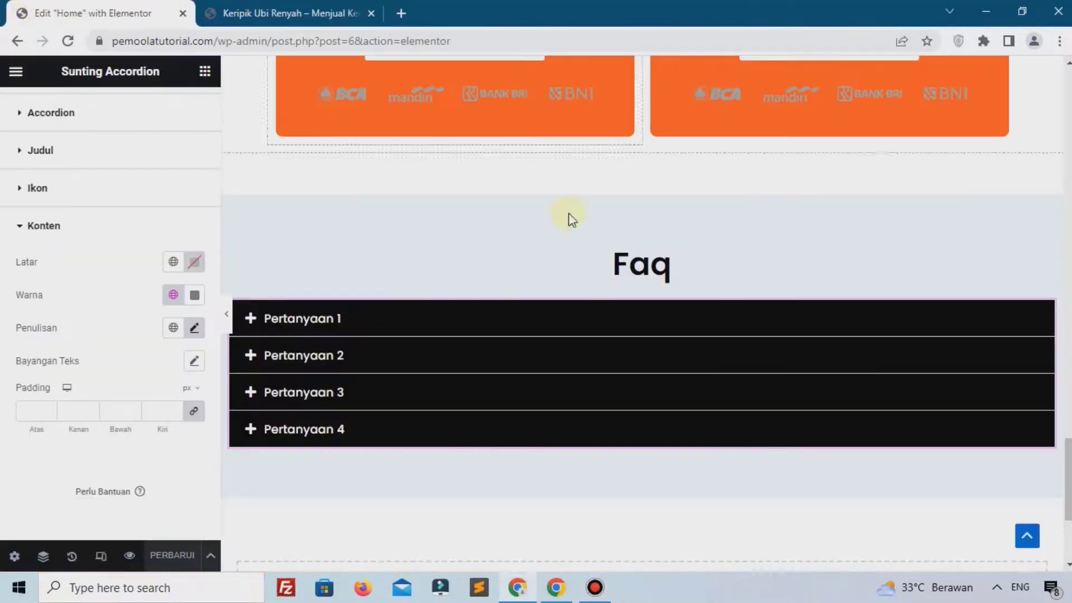
{"action": "scroll", "coordinate": [617, 240], "scroll_direction": "up", "scroll_amount": 4}
{"action": "scroll", "coordinate": [618, 240], "scroll_direction": "up", "scroll_amount": 15}
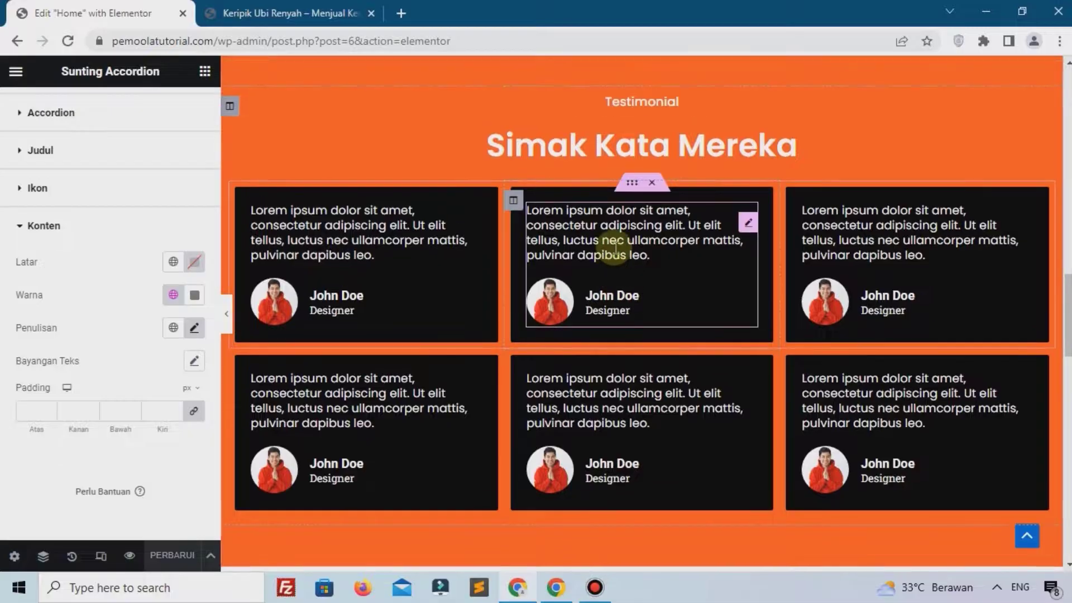
{"action": "scroll", "coordinate": [614, 246], "scroll_direction": "up", "scroll_amount": 5}
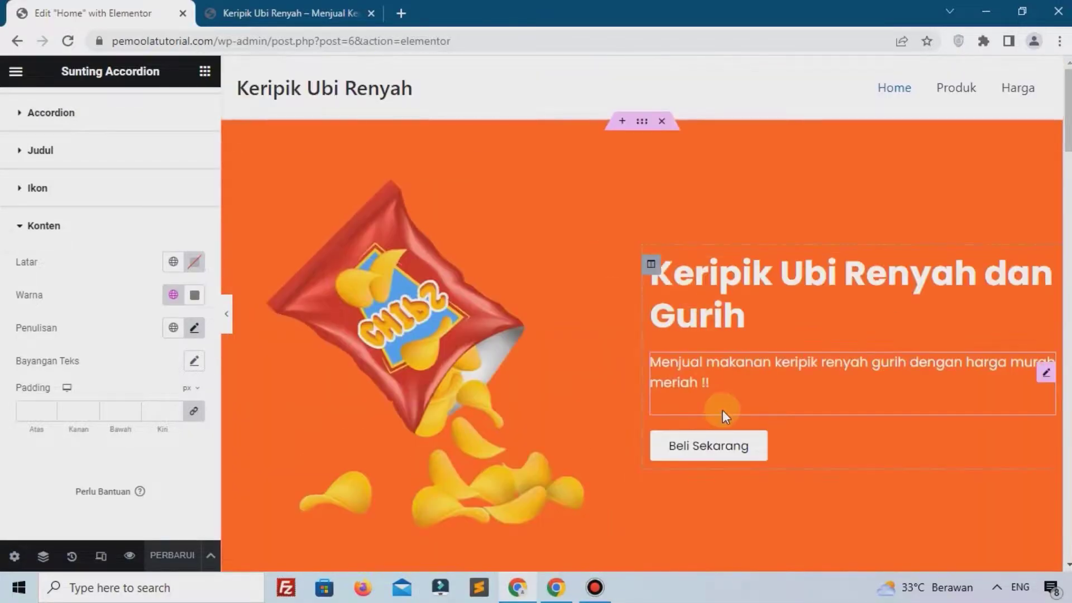
{"action": "scroll", "coordinate": [669, 444], "scroll_direction": "down", "scroll_amount": 3}
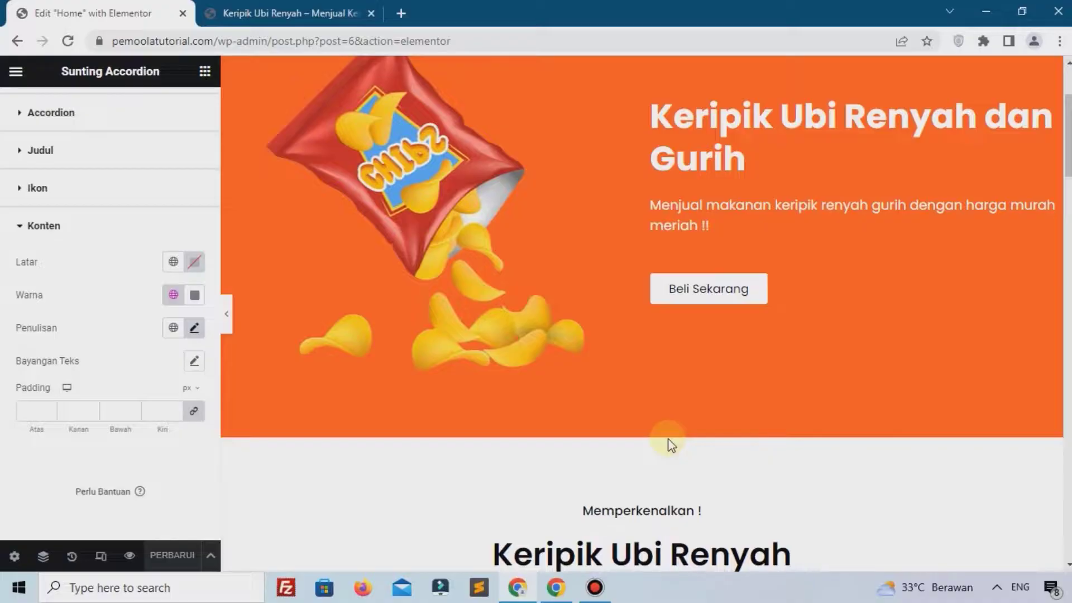
{"action": "scroll", "coordinate": [671, 445], "scroll_direction": "down", "scroll_amount": 2}
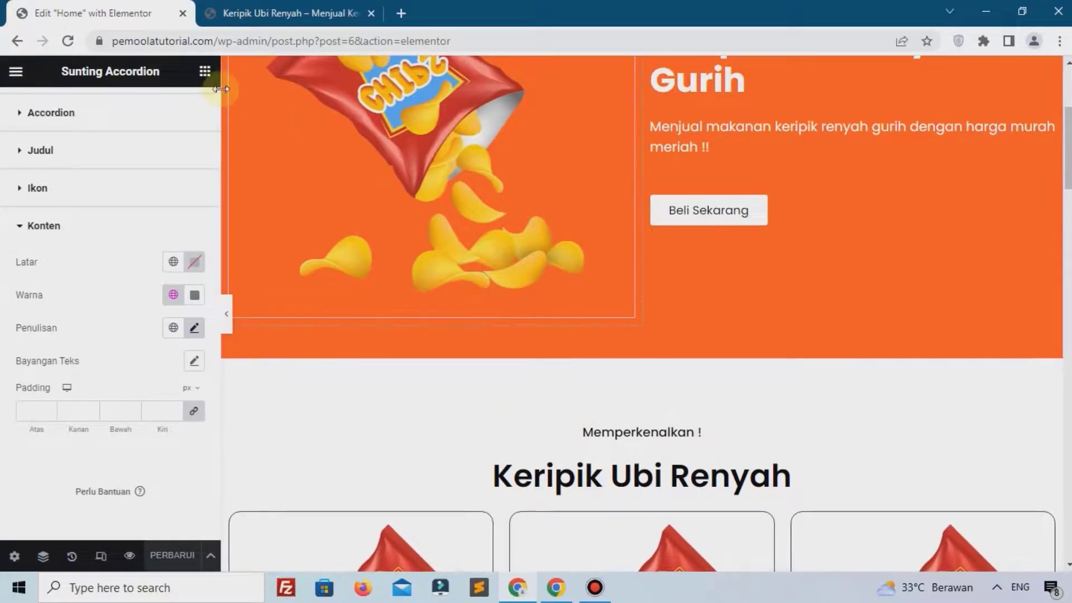
{"action": "left_click", "coordinate": [205, 78]}
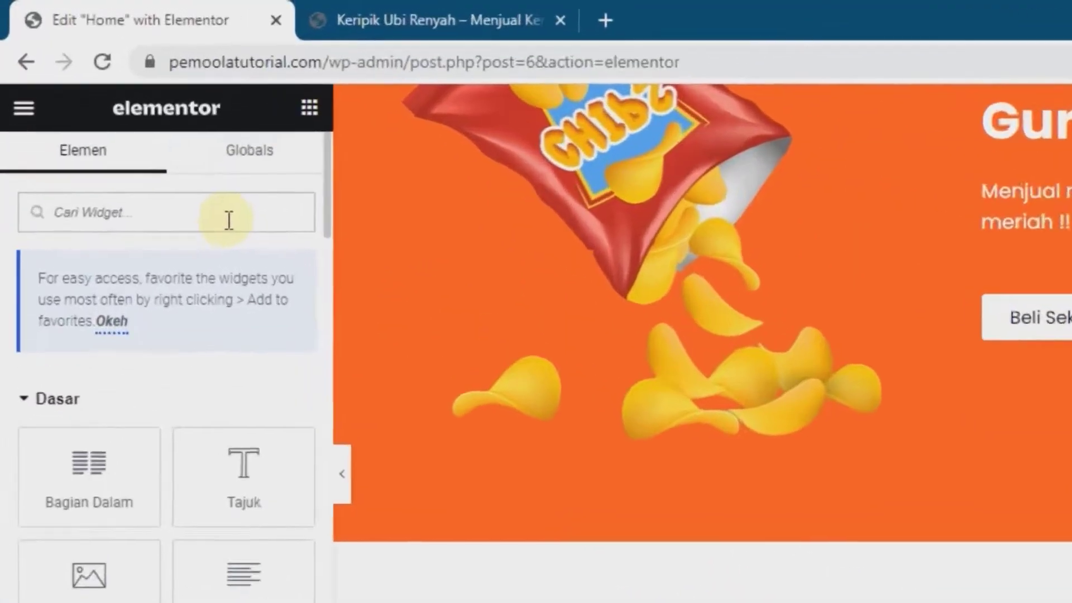
{"action": "type", "text": "a"}
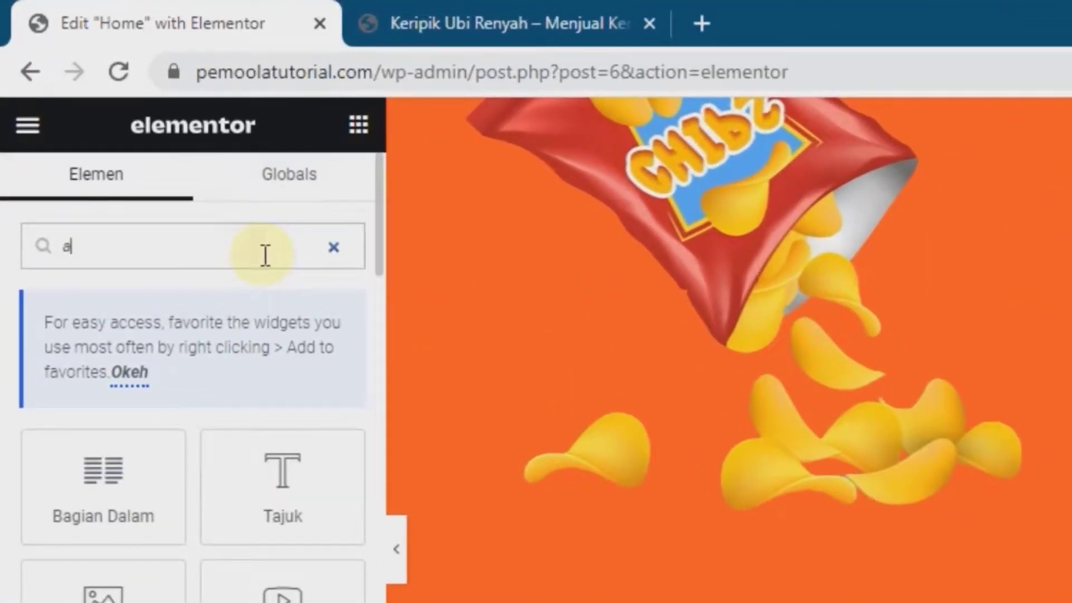
{"action": "type", "text": "nc"}
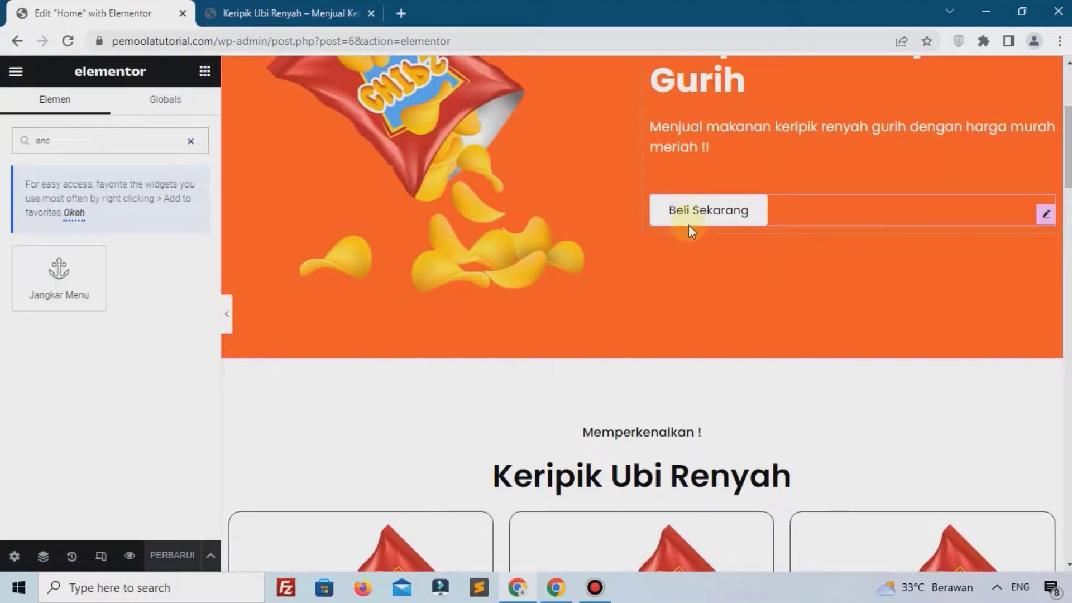
Add a Jangkar Menu widget above the "Oke saya berminat" text in the pricing section and set its ID to harga
{"action": "scroll", "coordinate": [689, 223], "scroll_direction": "down", "scroll_amount": 15}
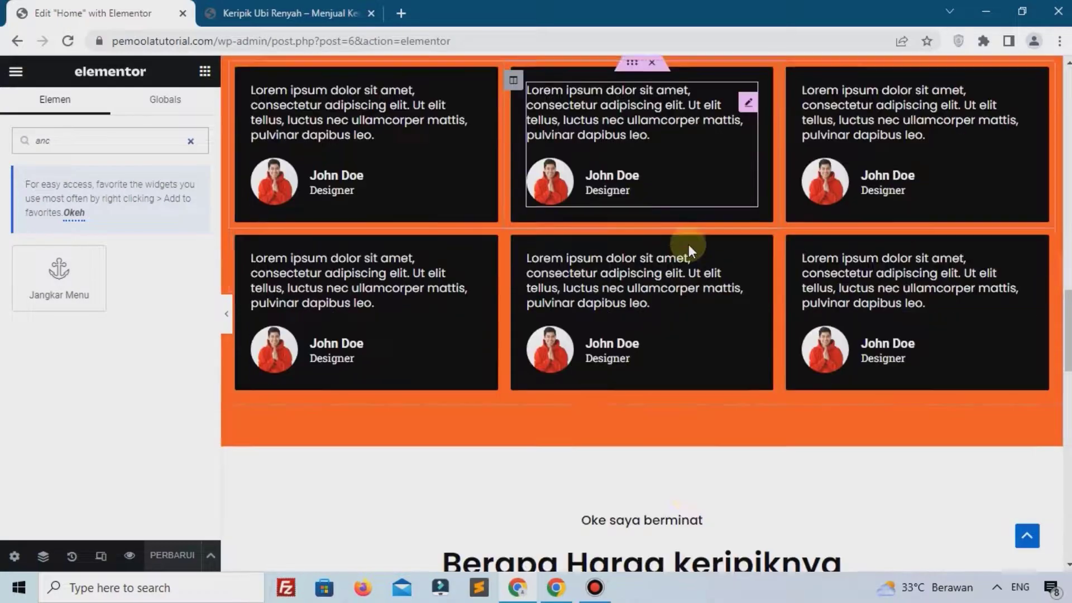
{"action": "scroll", "coordinate": [688, 243], "scroll_direction": "down", "scroll_amount": 5}
{"action": "left_click_drag", "start_coordinate": [33, 266], "coordinate": [609, 188]}
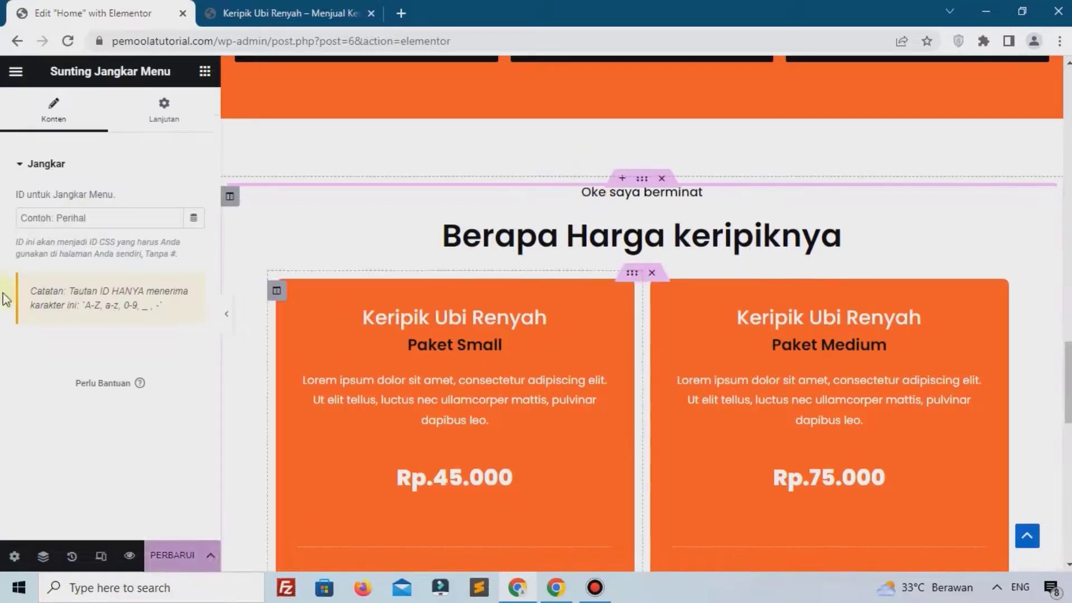
{"action": "left_click", "coordinate": [48, 220]}
{"action": "type", "text": "harga"}
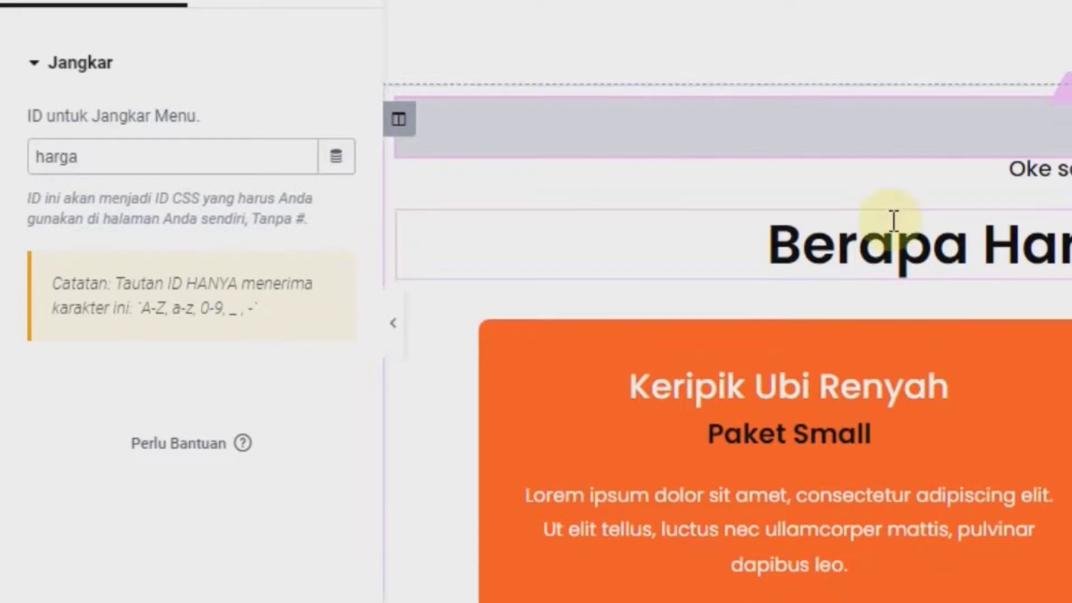
Set the link of the hero banner's "Beli Sekarang" button to #harga
{"action": "scroll", "coordinate": [893, 220], "scroll_direction": "up", "scroll_amount": 15}
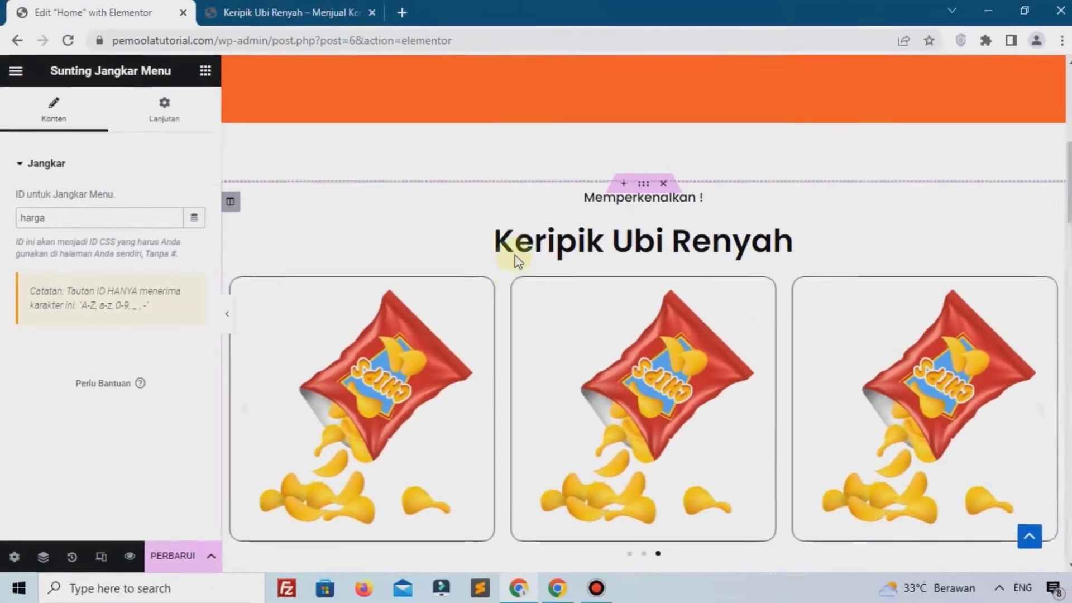
{"action": "scroll", "coordinate": [513, 258], "scroll_direction": "up", "scroll_amount": 1}
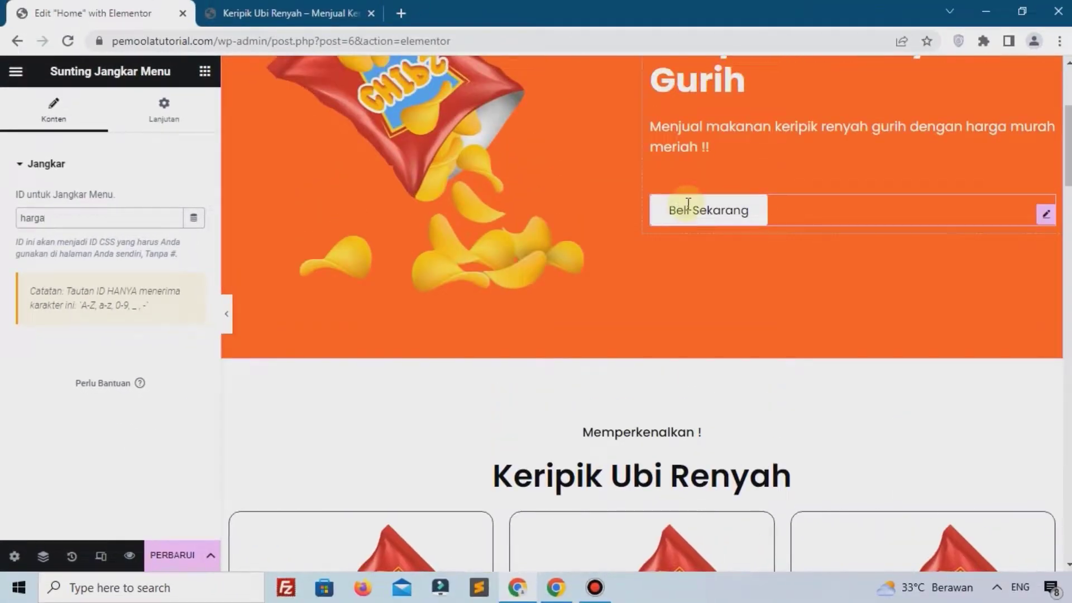
{"action": "left_click", "coordinate": [687, 204]}
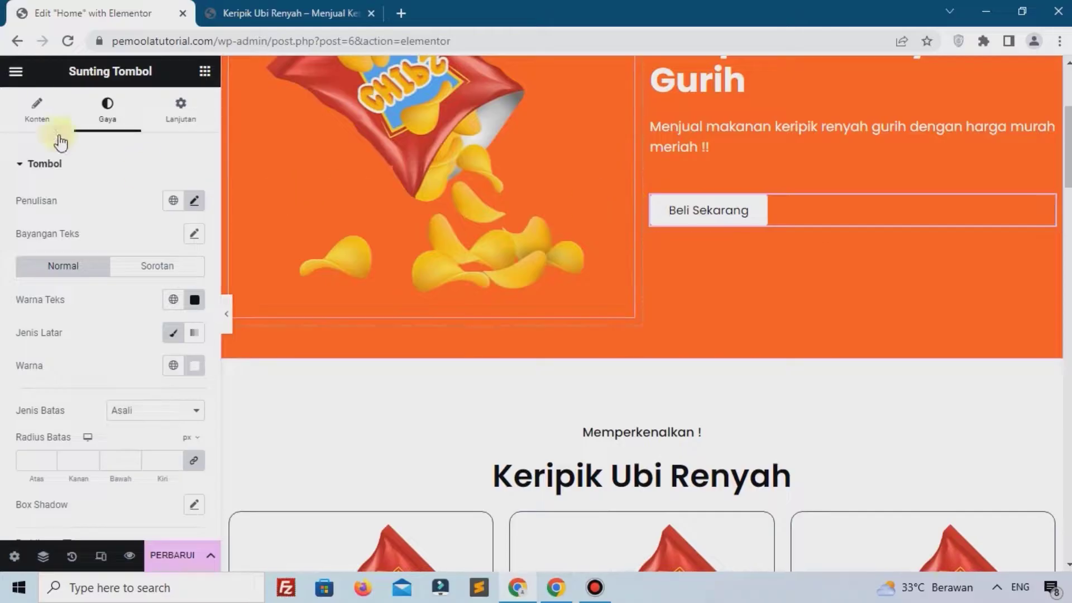
{"action": "left_click", "coordinate": [43, 106]}
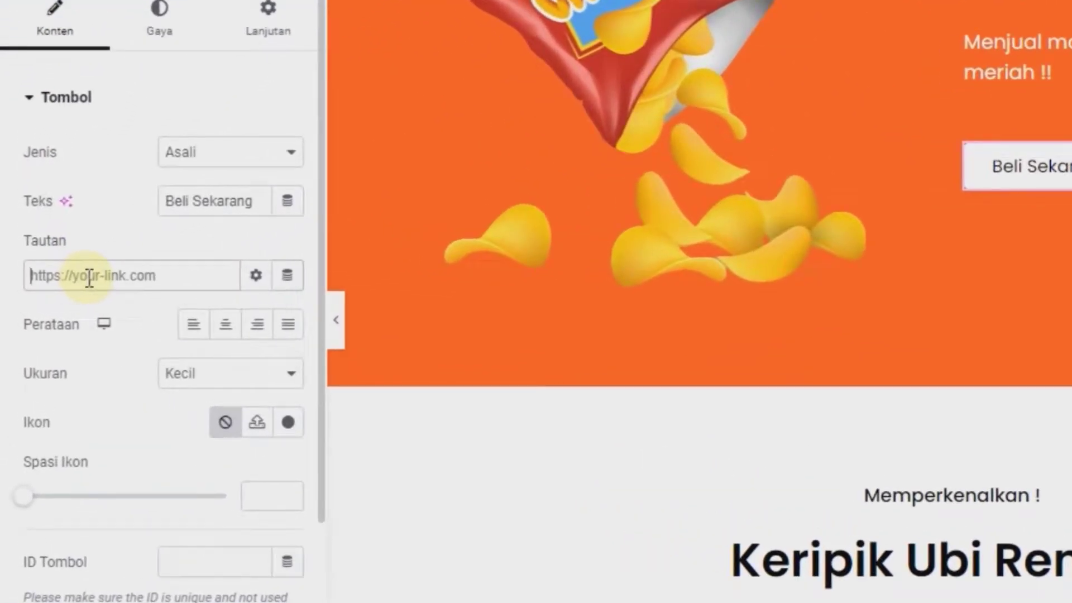
{"action": "left_click", "coordinate": [89, 278]}
{"action": "type", "text": "#harga"}
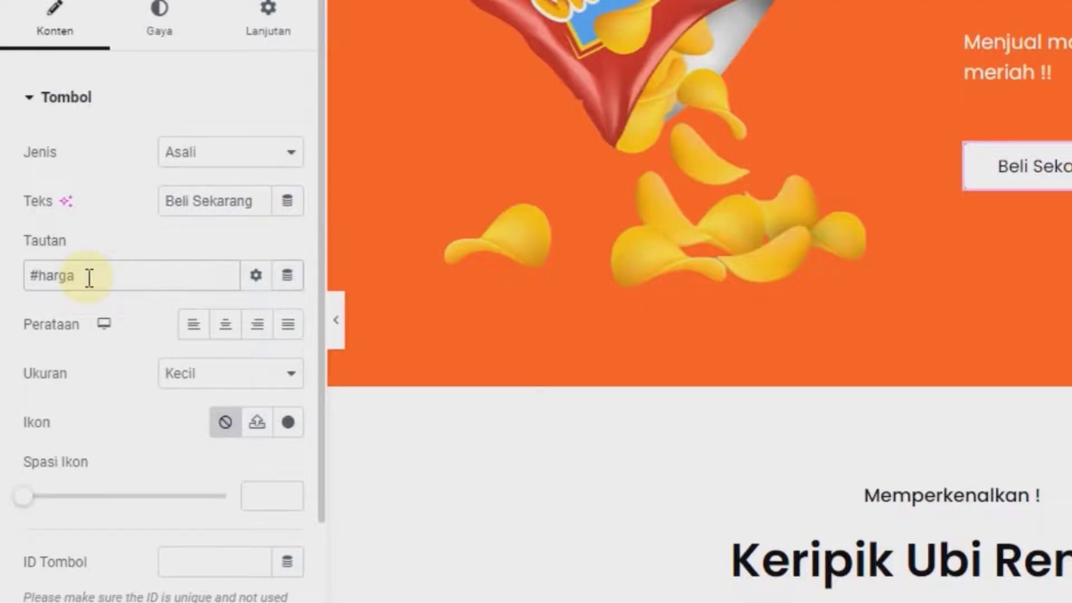
Copy the #harga link into the "Dapatkan Sekarang" button in the Keunggulan Keripik Kami section
{"action": "key", "text": "ctrl+a"}
{"action": "key", "text": "ctrl+c"}
{"action": "scroll", "coordinate": [742, 304], "scroll_direction": "down", "scroll_amount": 10}
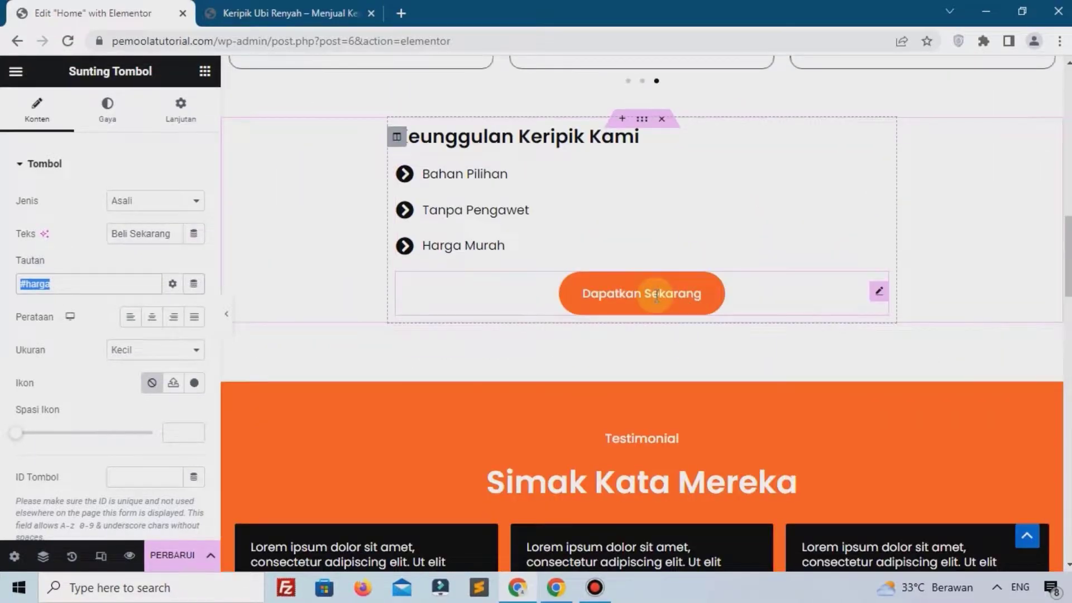
{"action": "left_click", "coordinate": [656, 294]}
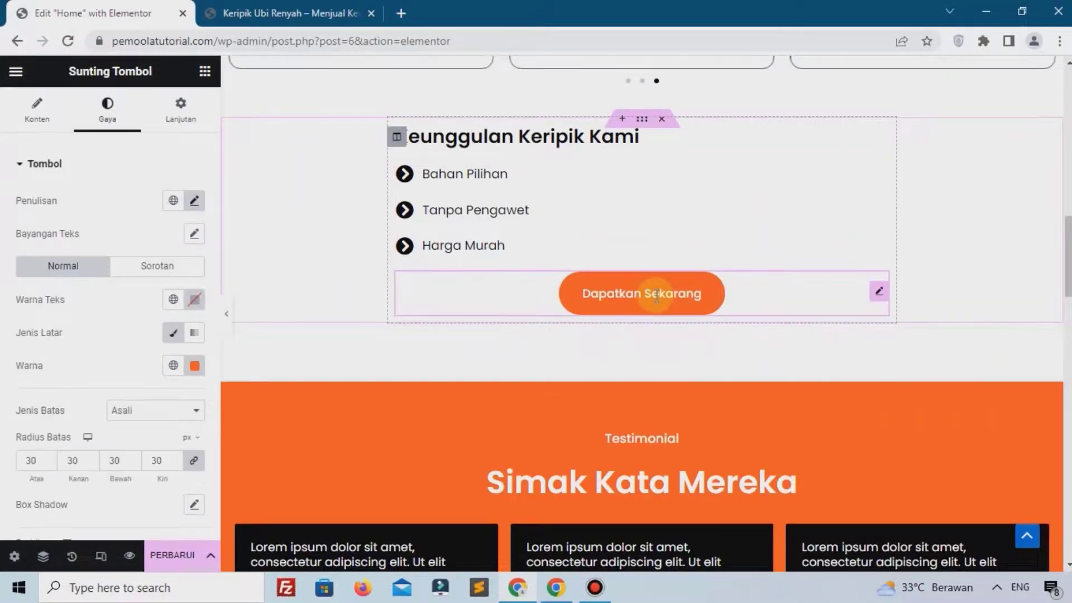
{"action": "left_click", "coordinate": [32, 125]}
{"action": "left_click", "coordinate": [71, 279]}
{"action": "key", "text": "ctrl+v"}
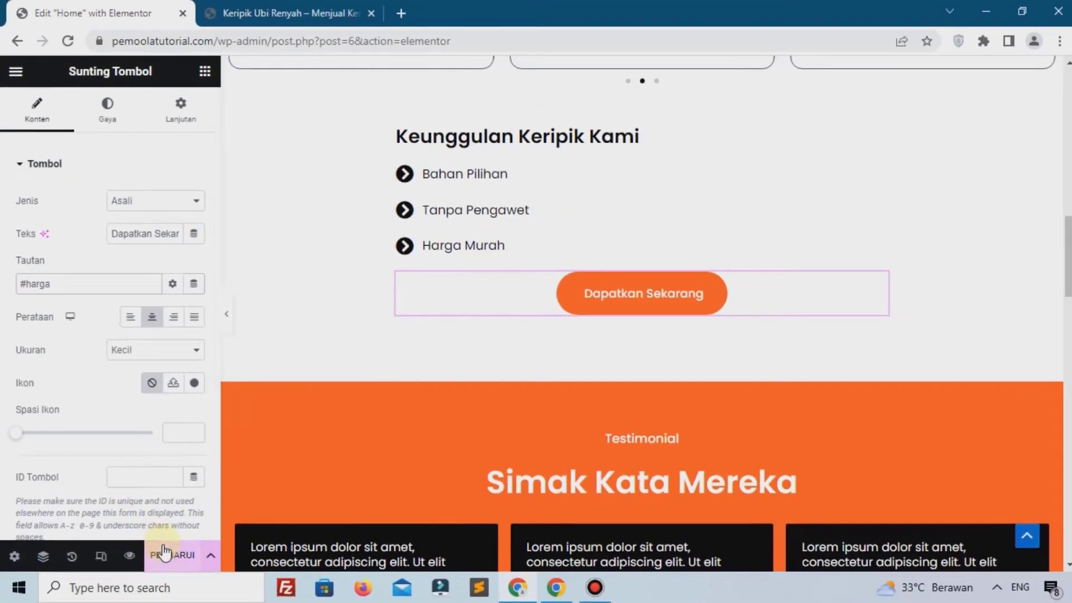
Update the page and test the "Beli Sekarang" button's jump to the pricing section on the reloaded live site
{"action": "left_click", "coordinate": [167, 554]}
{"action": "left_click", "coordinate": [251, 13]}
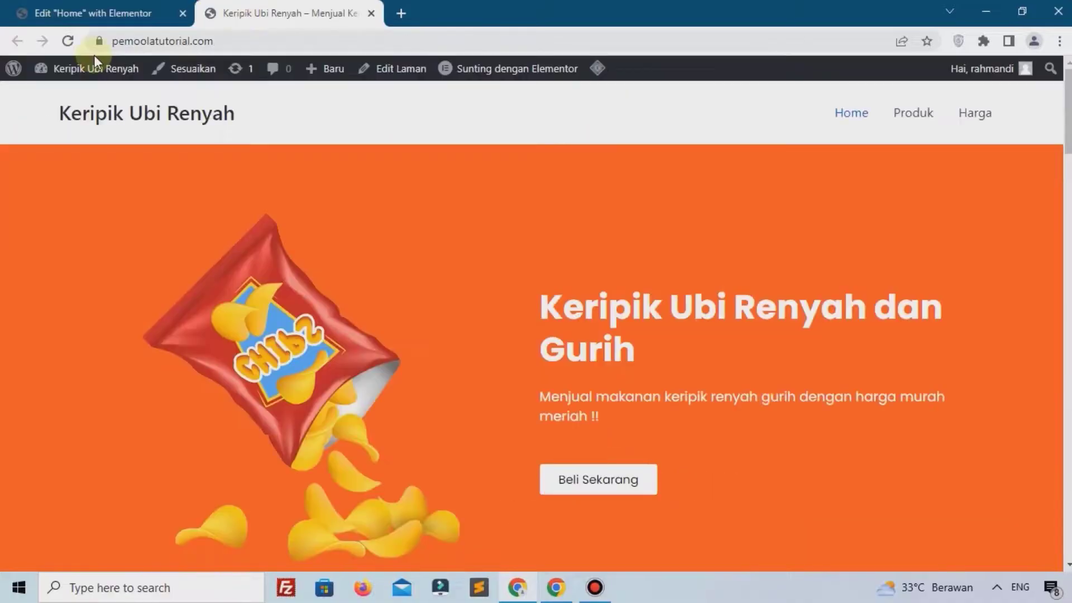
{"action": "left_click", "coordinate": [69, 41]}
{"action": "left_click", "coordinate": [616, 479]}
{"action": "scroll", "coordinate": [554, 373], "scroll_direction": "down", "scroll_amount": 4}
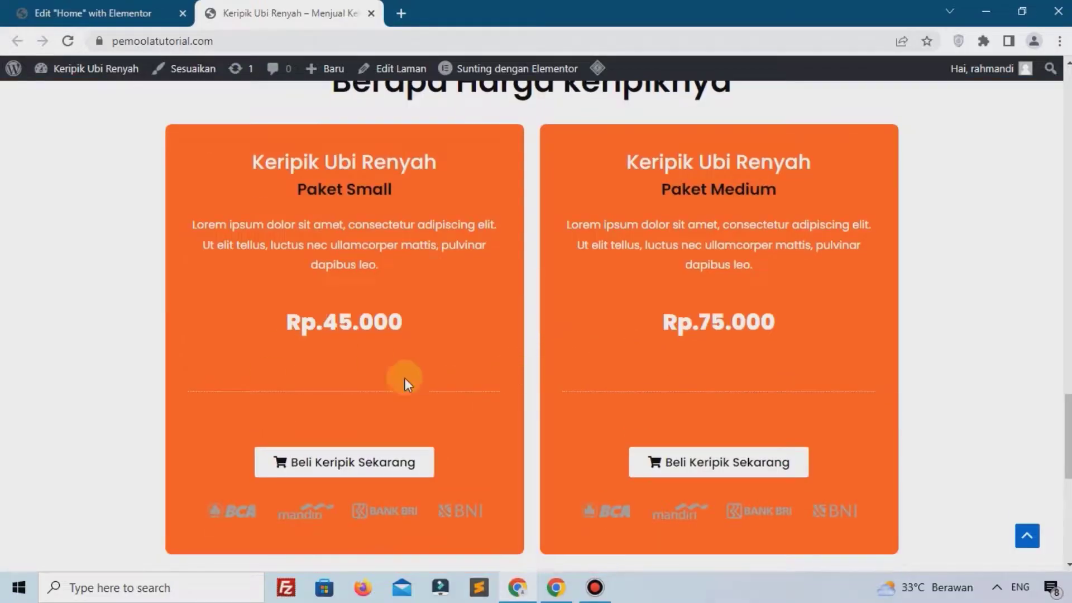
{"action": "scroll", "coordinate": [512, 361], "scroll_direction": "up", "scroll_amount": 12}
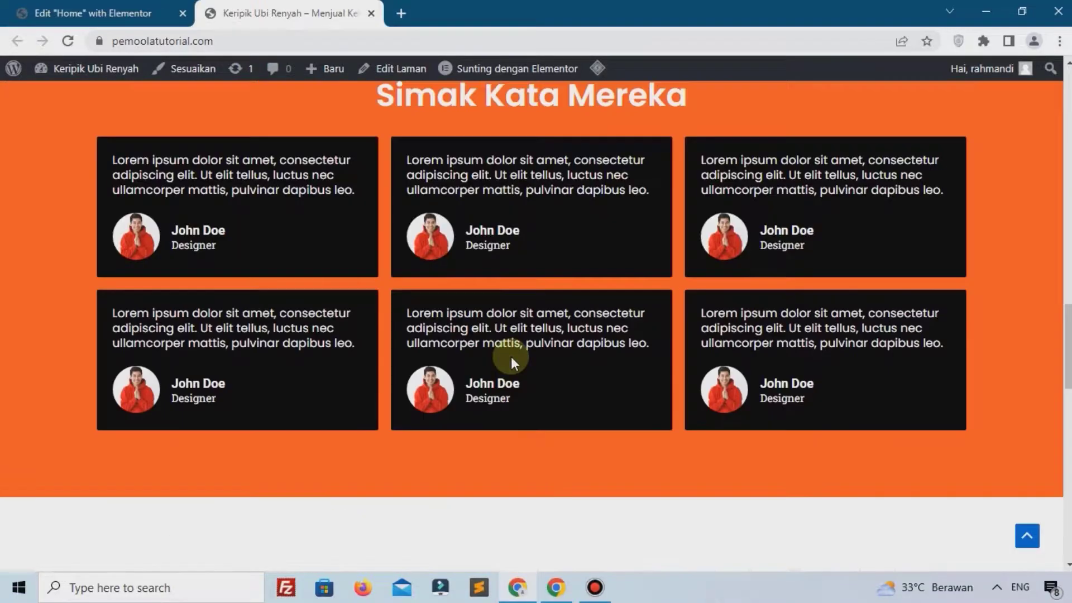
{"action": "scroll", "coordinate": [512, 362], "scroll_direction": "up", "scroll_amount": 12}
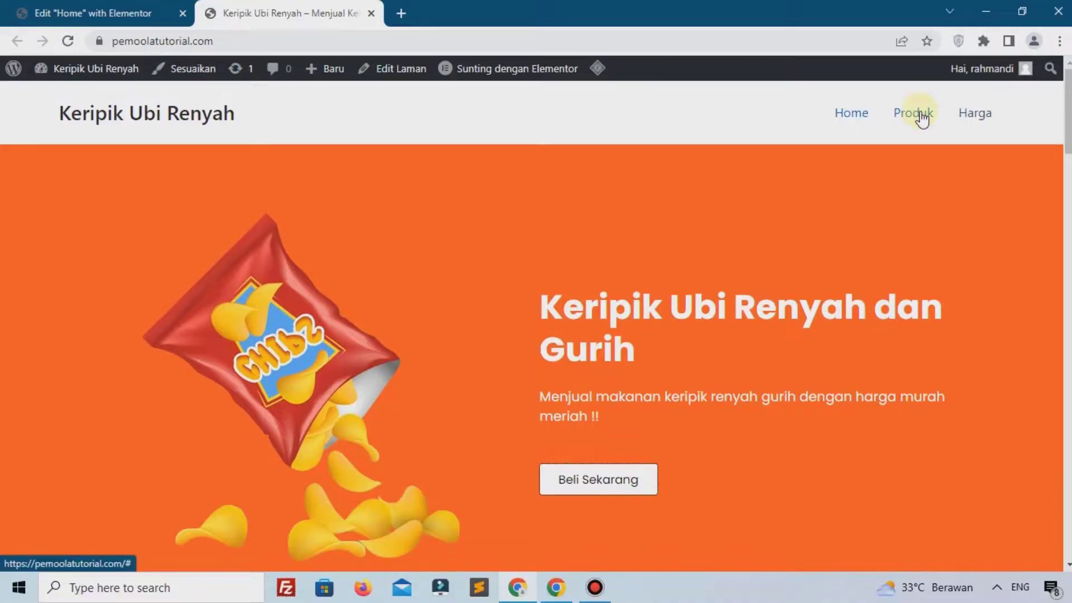
Check the product section on the live page, return to it in the editor and search the widgets for "anc"
{"action": "scroll", "coordinate": [888, 140], "scroll_direction": "down", "scroll_amount": 8}
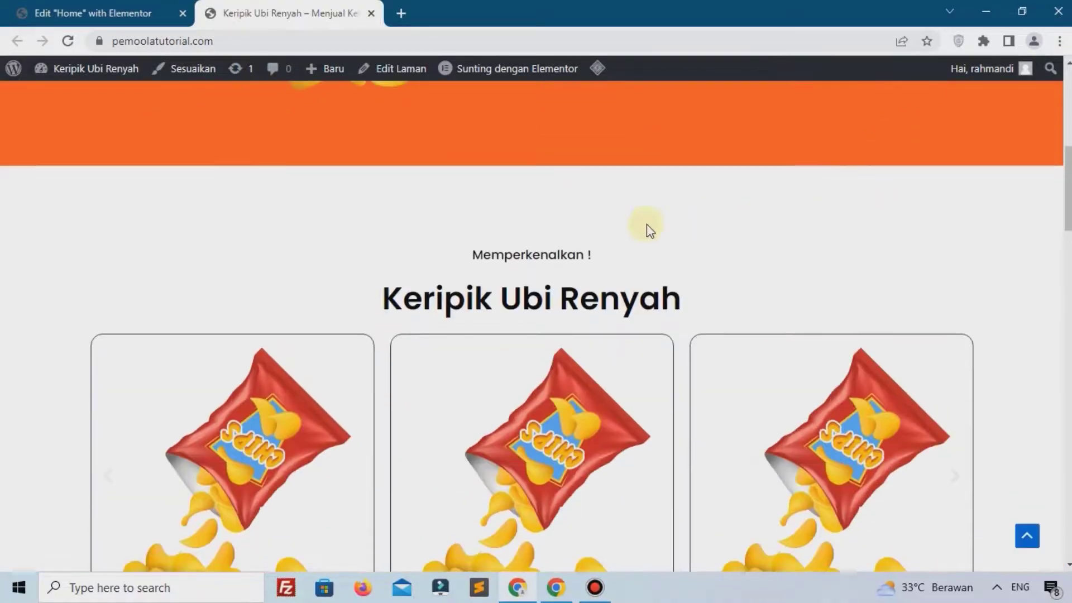
{"action": "scroll", "coordinate": [524, 274], "scroll_direction": "down", "scroll_amount": 3}
{"action": "left_click", "coordinate": [127, 8]}
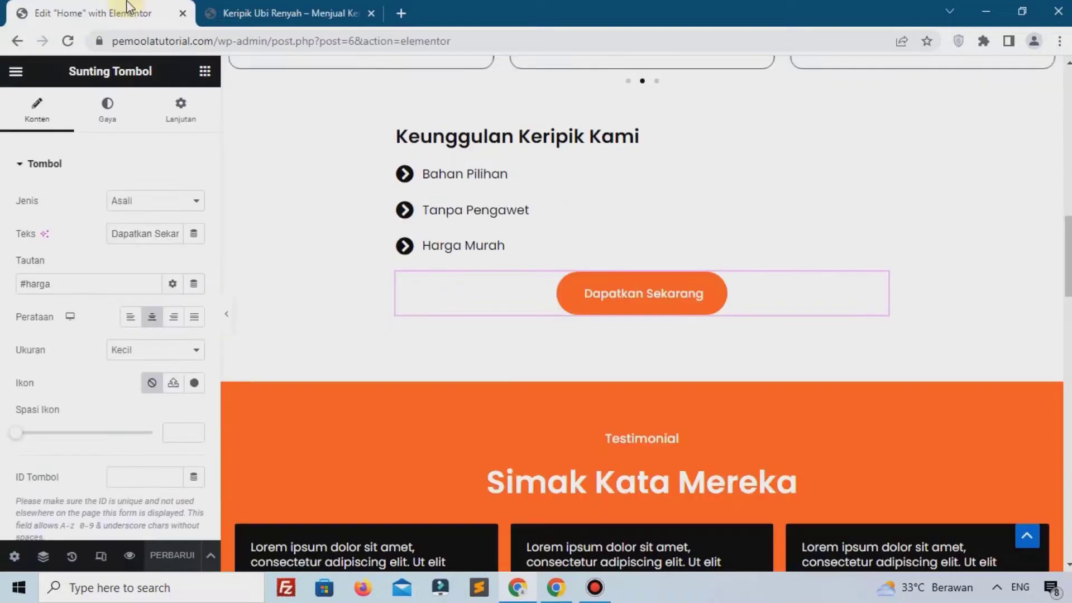
{"action": "scroll", "coordinate": [524, 224], "scroll_direction": "up", "scroll_amount": 10}
{"action": "scroll", "coordinate": [524, 223], "scroll_direction": "down", "scroll_amount": 3}
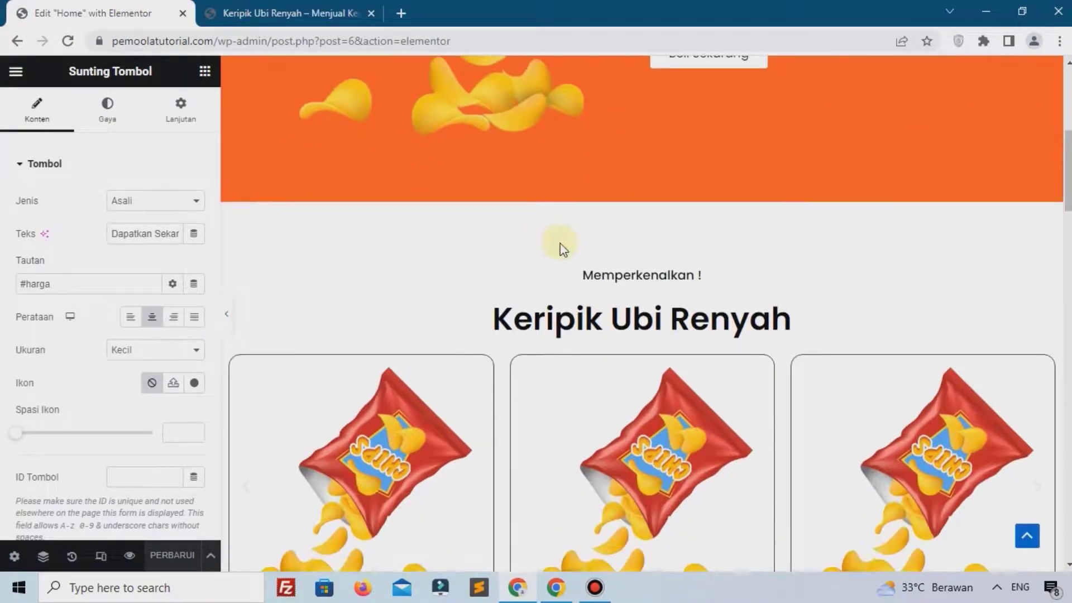
{"action": "left_click", "coordinate": [204, 72]}
{"action": "type", "text": "anc"}
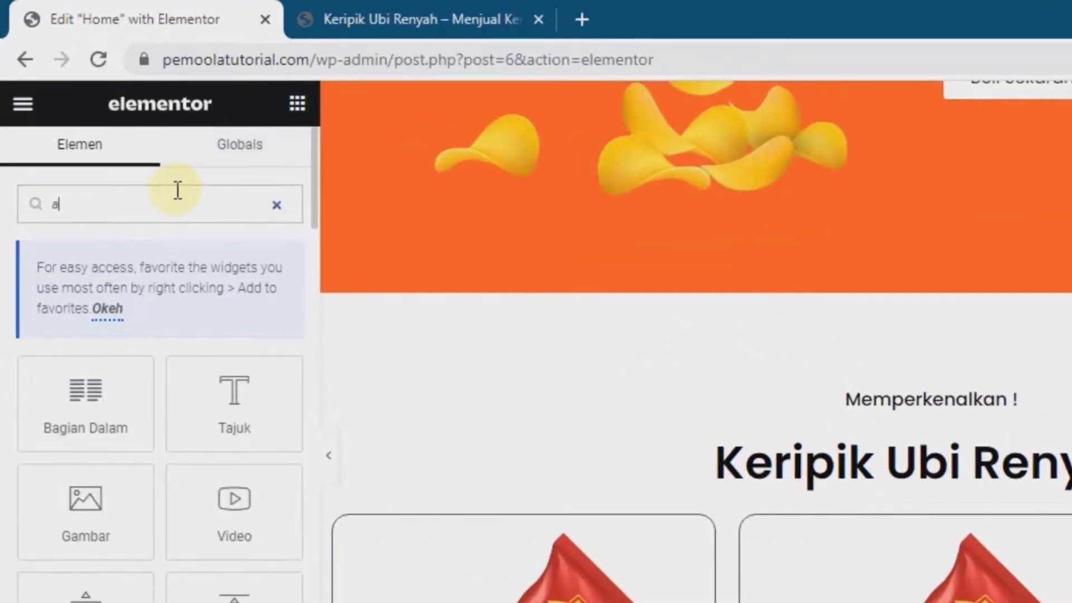
Add a Jangkar Menu widget with the ID produk above the product section's "Memperkenalkan !" text and update the page
{"action": "left_click_drag", "start_coordinate": [61, 397], "coordinate": [851, 381]}
{"action": "left_click_drag", "start_coordinate": [730, 327], "coordinate": [686, 307]}
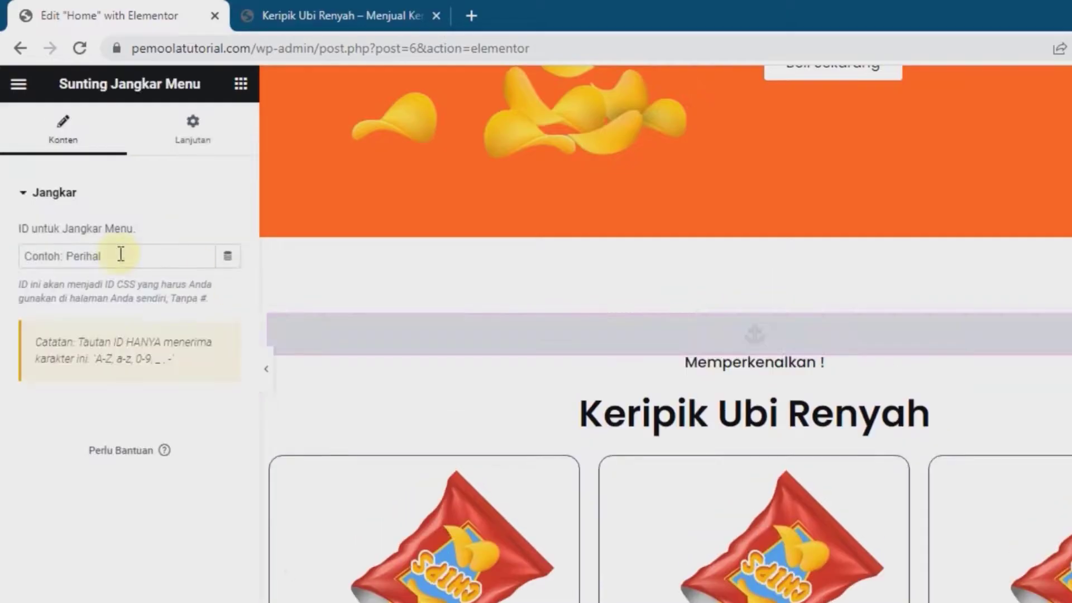
{"action": "type", "text": "produk"}
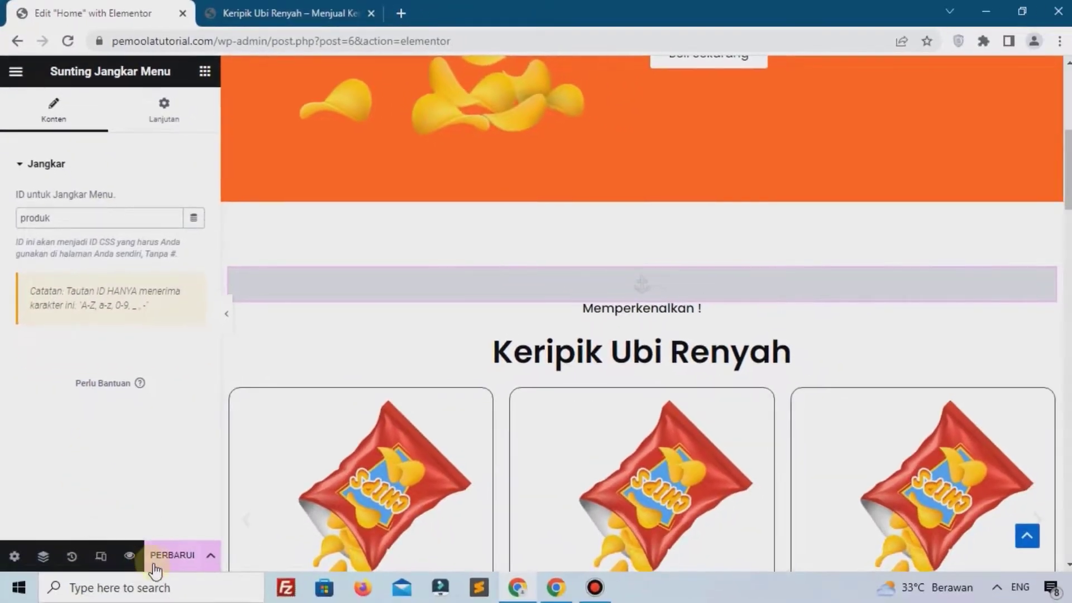
{"action": "left_click", "coordinate": [174, 557]}
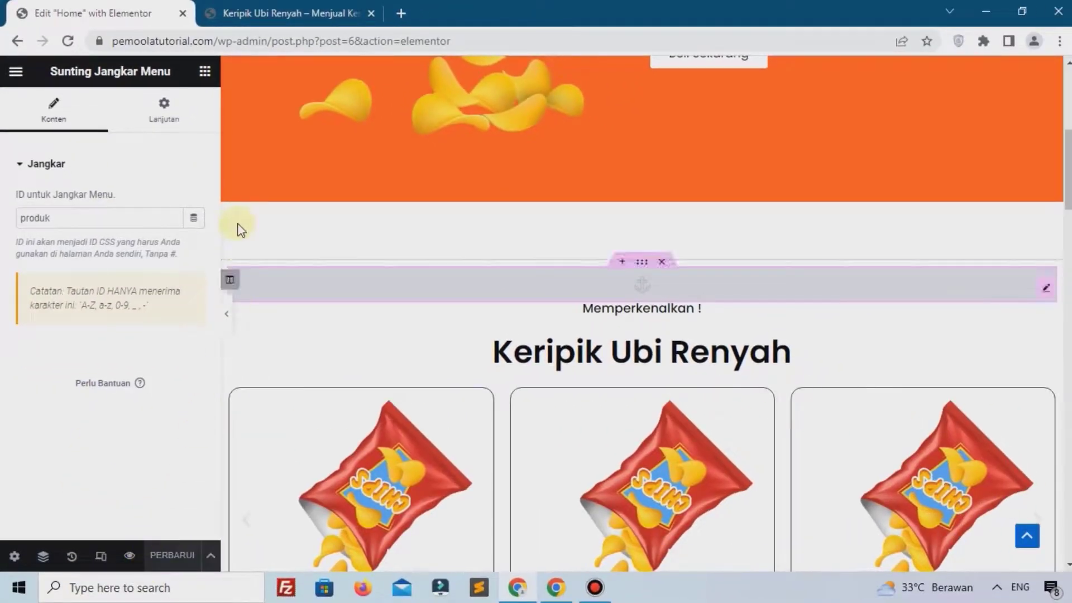
Close the Elementor editor and open the WordPress dashboard in a new browser tab placed ahead of the live site's tab
{"action": "scroll", "coordinate": [366, 371], "scroll_direction": "down", "scroll_amount": 15}
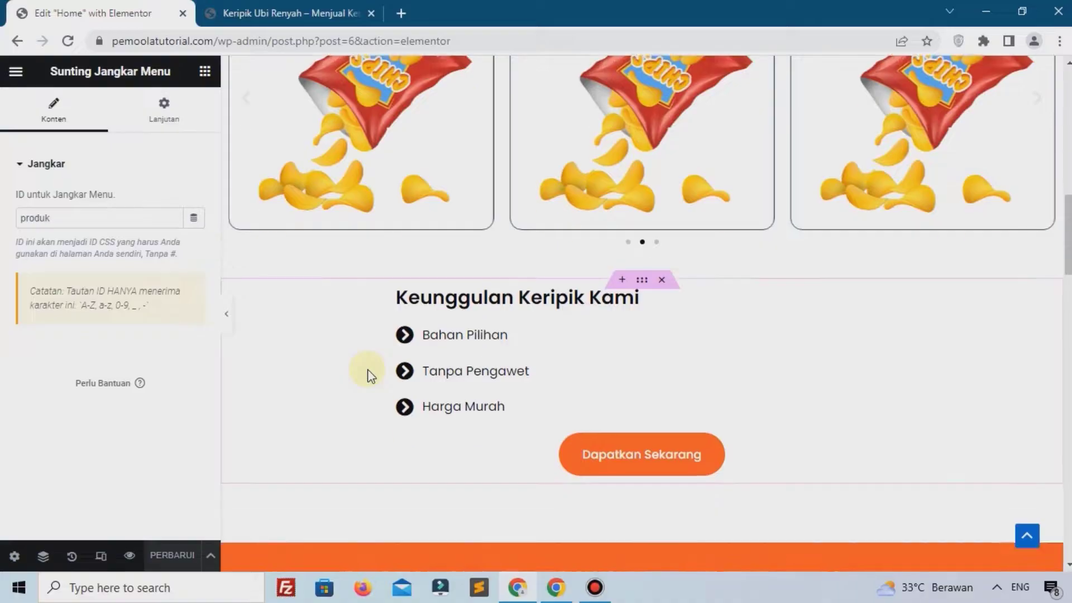
{"action": "scroll", "coordinate": [369, 366], "scroll_direction": "up", "scroll_amount": 6}
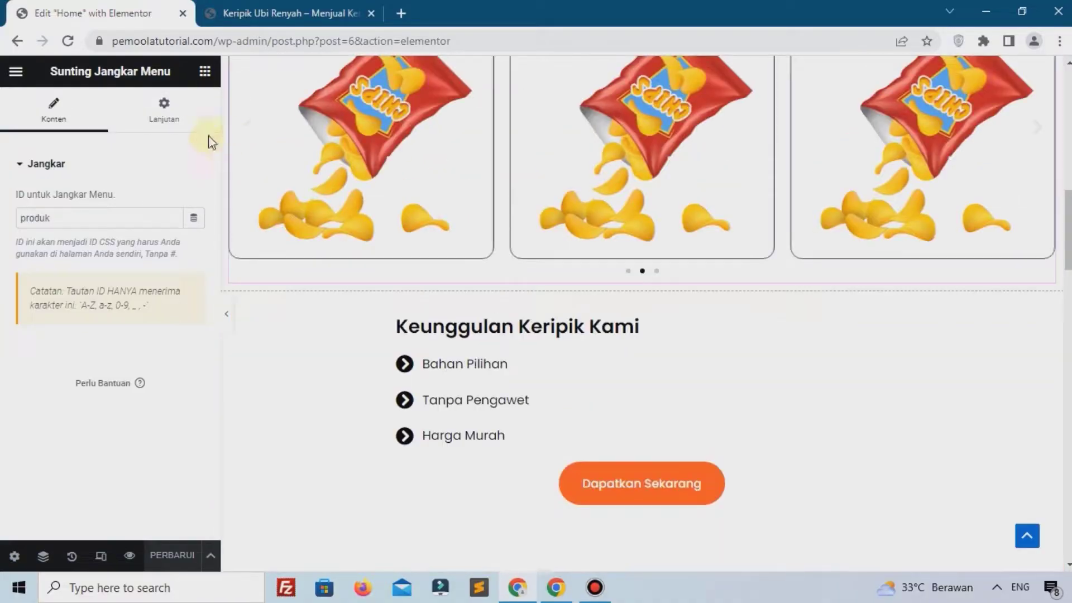
{"action": "left_click", "coordinate": [183, 13]}
{"action": "scroll", "coordinate": [566, 275], "scroll_direction": "up", "scroll_amount": 10}
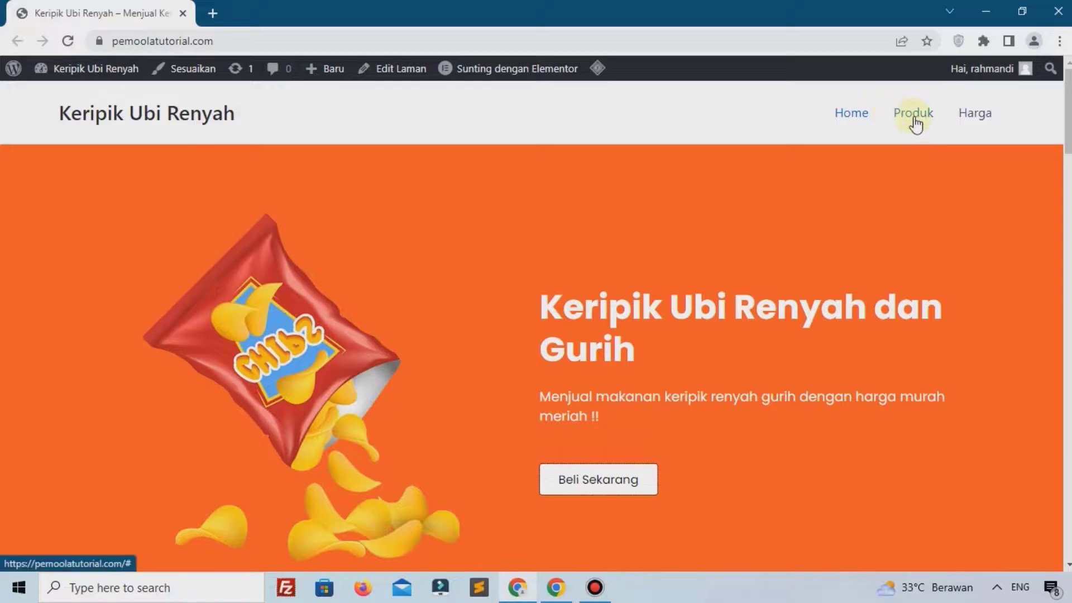
{"action": "mouse_move", "coordinate": [72, 69]}
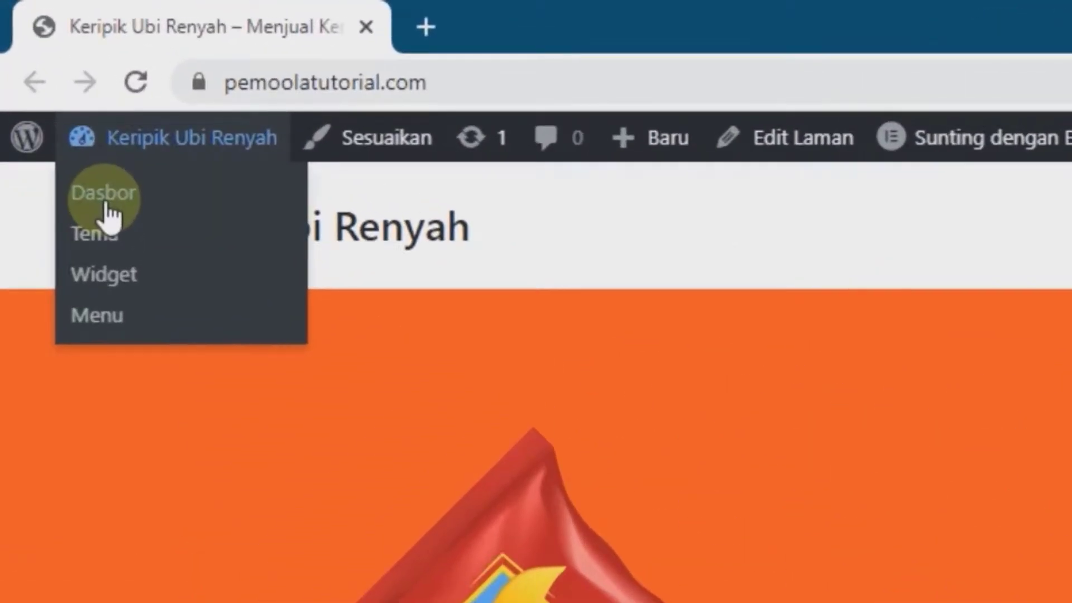
{"action": "right_click", "coordinate": [107, 206]}
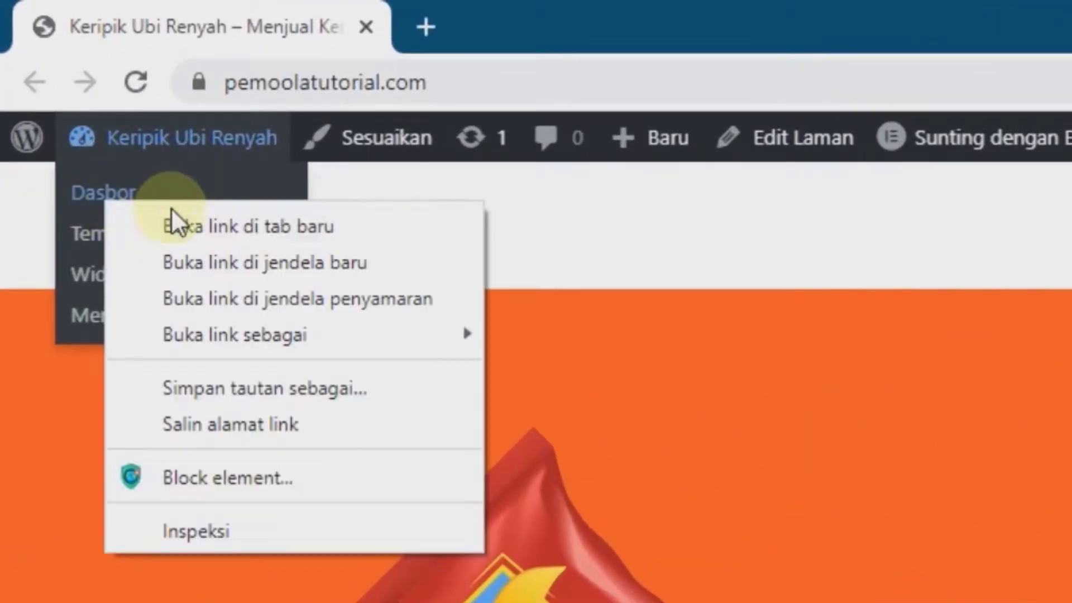
{"action": "left_click", "coordinate": [192, 240]}
{"action": "left_click_drag", "start_coordinate": [538, 5], "coordinate": [278, 15]}
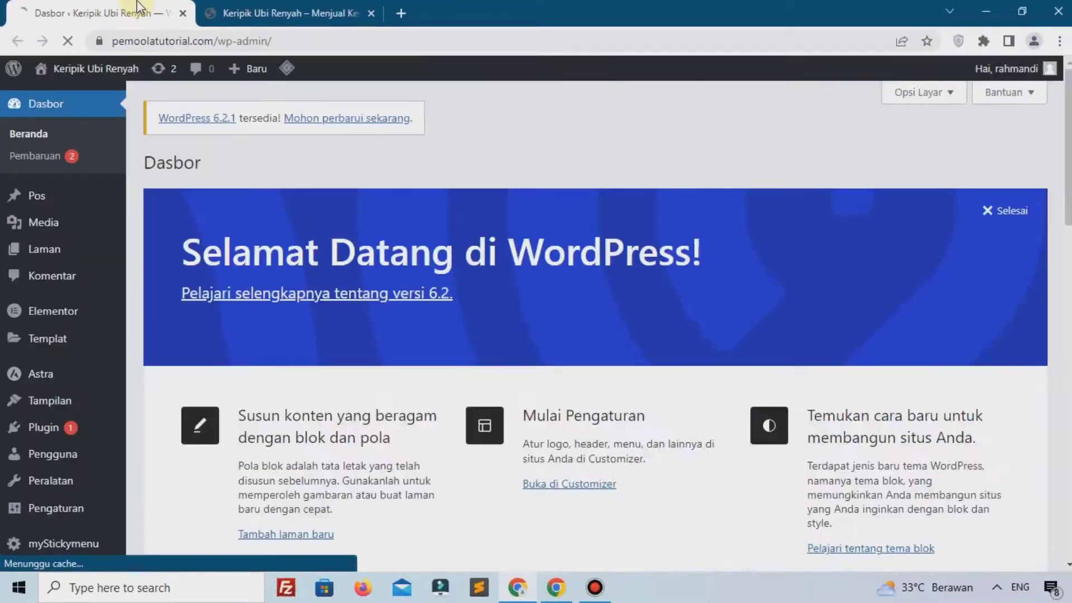
Open the site's menu editor and set the URL of the Produk item in Menu Utama to #produk
{"action": "scroll", "coordinate": [112, 216], "scroll_direction": "down", "scroll_amount": 5}
{"action": "mouse_move", "coordinate": [25, 404]}
{"action": "left_click", "coordinate": [339, 246]}
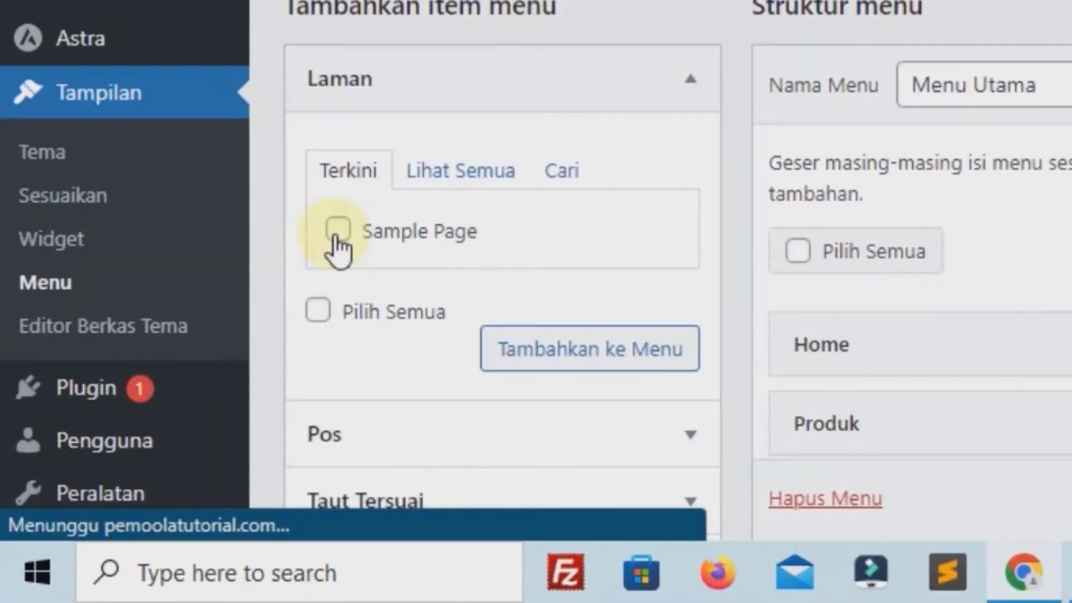
{"action": "scroll", "coordinate": [859, 189], "scroll_direction": "down", "scroll_amount": 3}
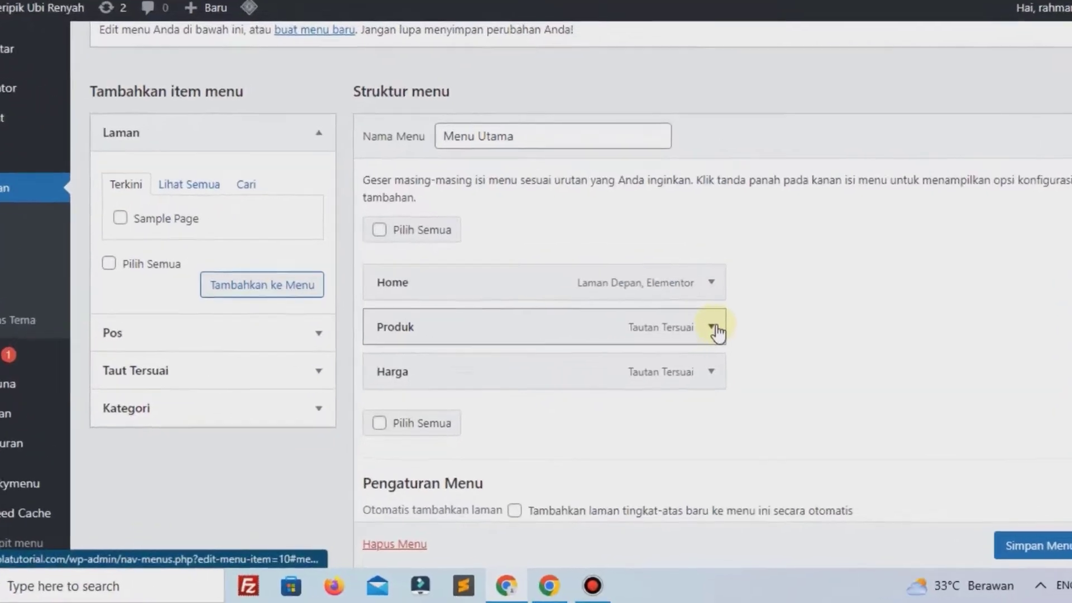
{"action": "left_click", "coordinate": [701, 359]}
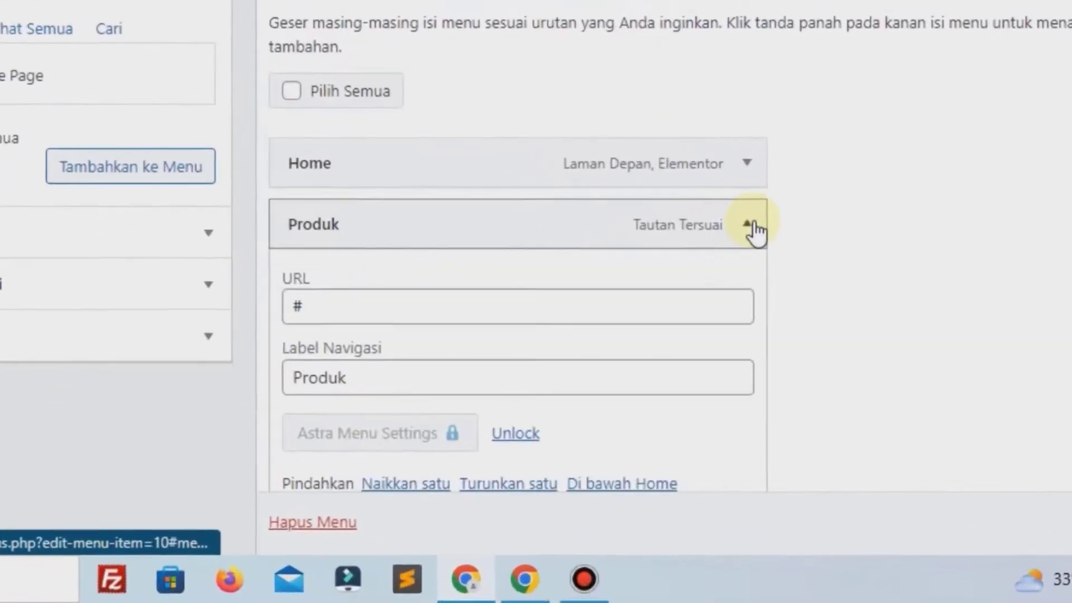
{"action": "left_click", "coordinate": [473, 296]}
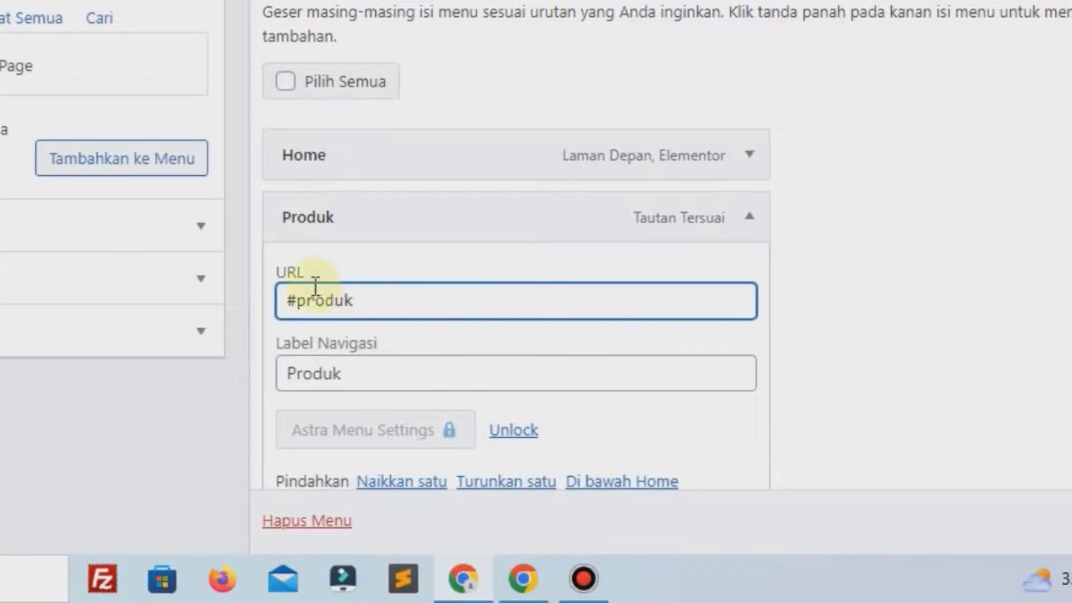
Set the URL of the Harga item to #harga and save the menu
{"action": "left_click", "coordinate": [747, 219]}
{"action": "left_click", "coordinate": [748, 279]}
{"action": "left_click", "coordinate": [396, 369]}
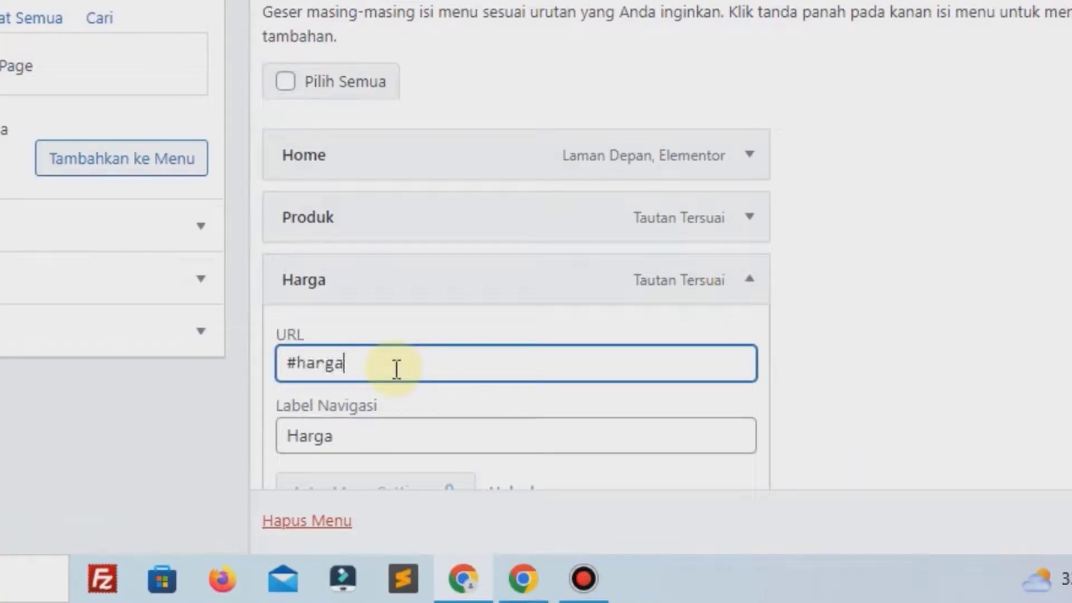
{"action": "left_click", "coordinate": [1004, 554]}
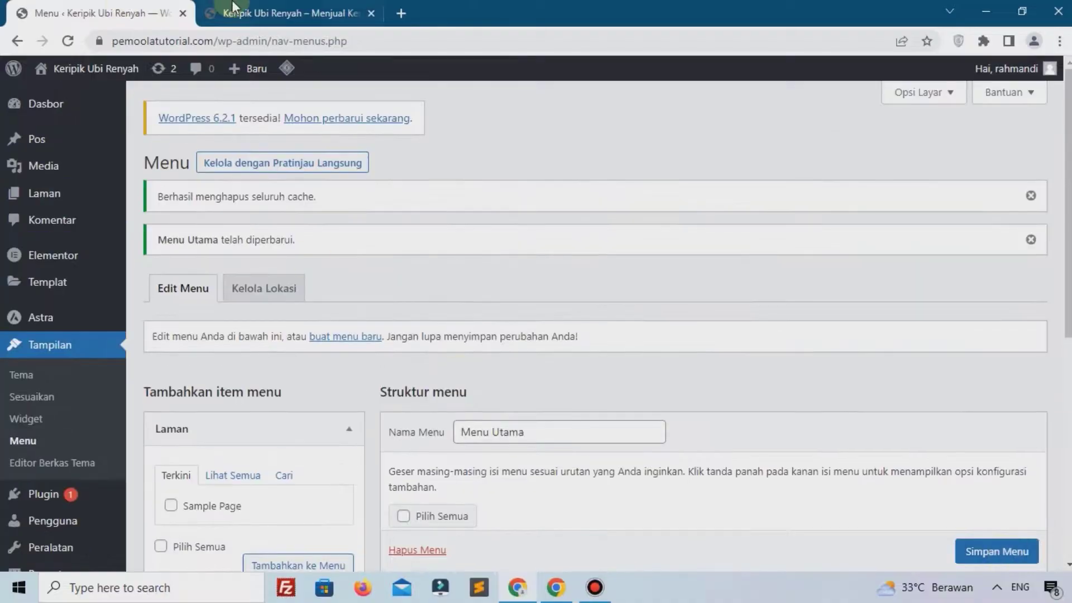
Test the Produk and Harga navigation links on the live site, returning to the page top after each jump
{"action": "left_click", "coordinate": [240, 13]}
{"action": "left_click", "coordinate": [919, 113]}
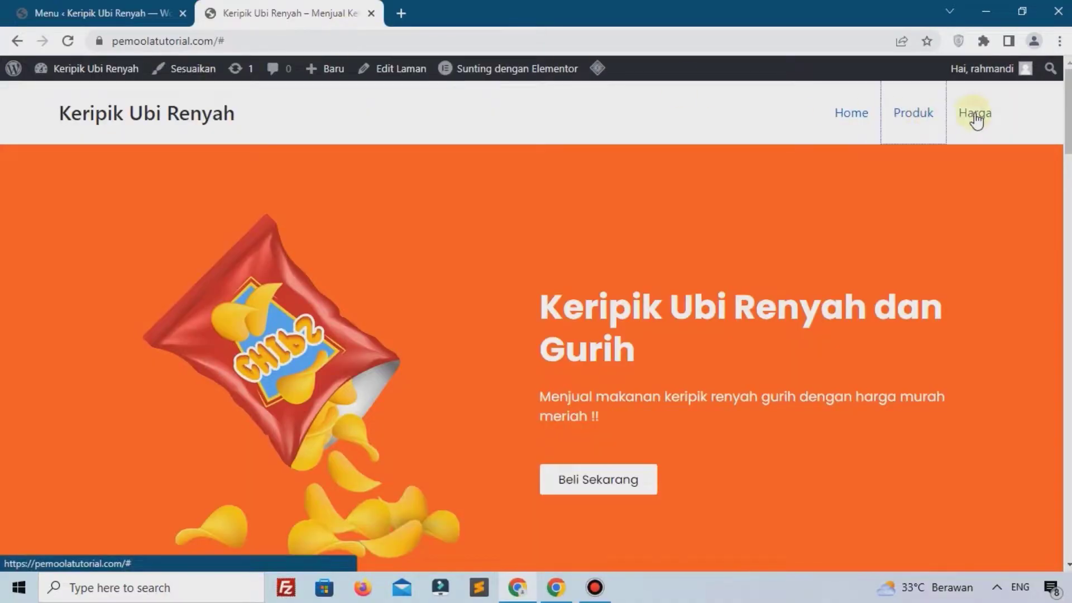
{"action": "left_click", "coordinate": [928, 115]}
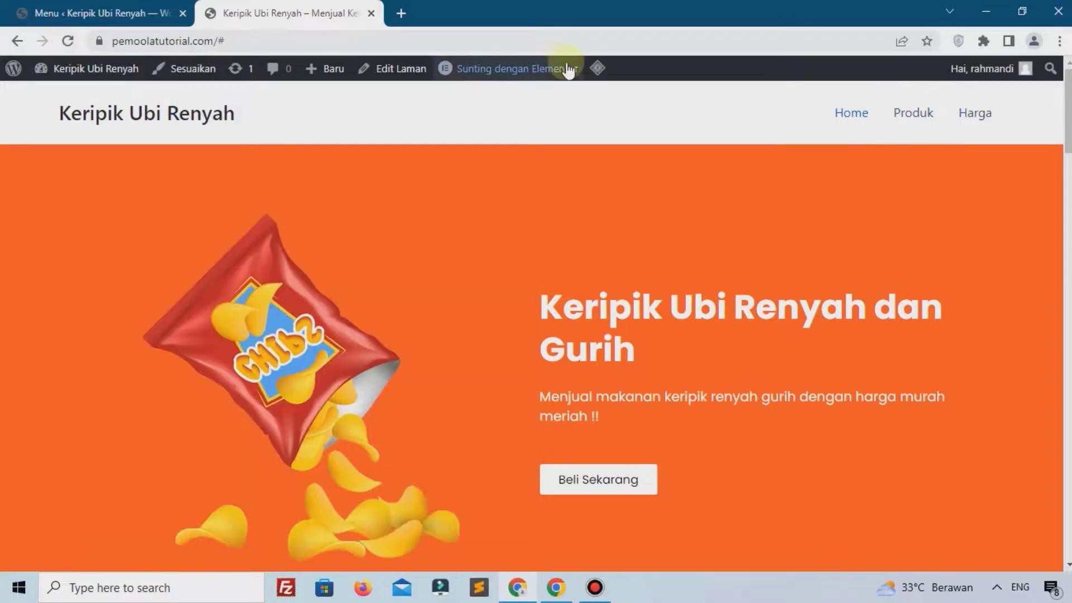
{"action": "left_click", "coordinate": [915, 115]}
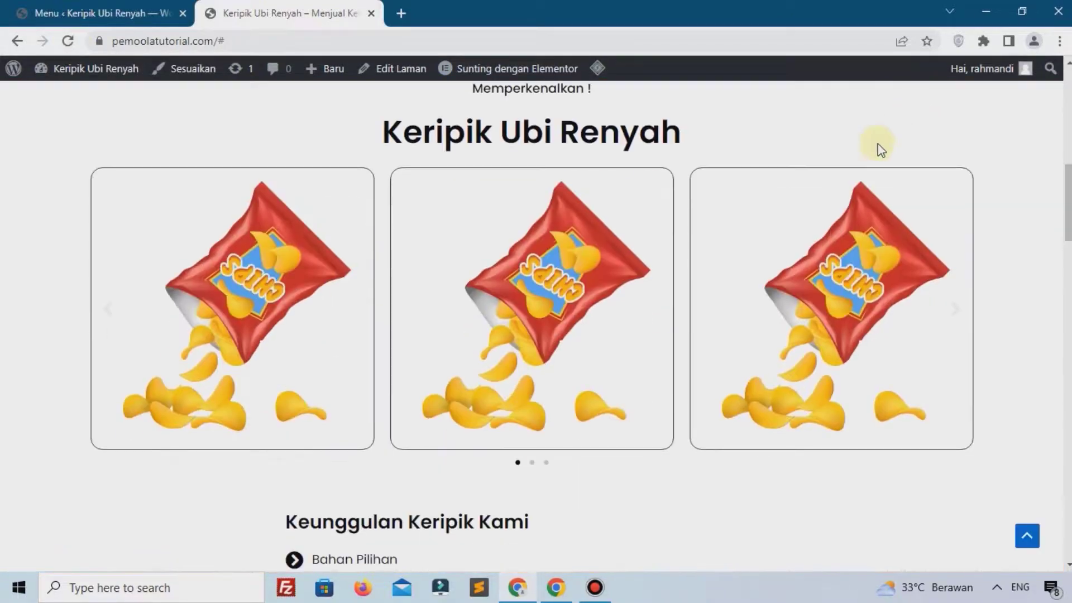
{"action": "scroll", "coordinate": [419, 251], "scroll_direction": "up", "scroll_amount": 3}
{"action": "scroll", "coordinate": [425, 243], "scroll_direction": "up", "scroll_amount": 5}
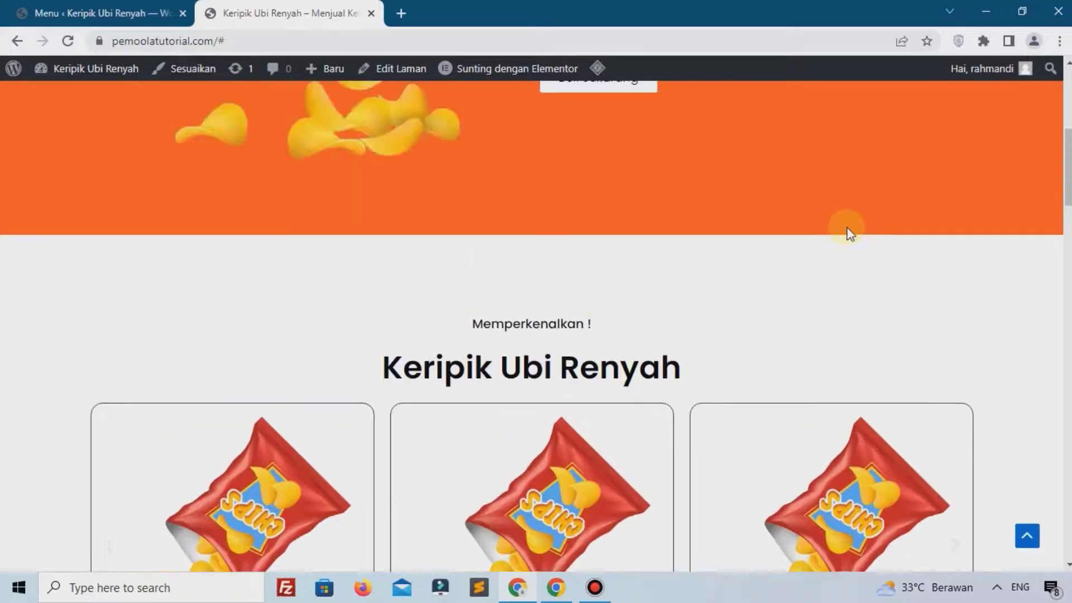
{"action": "left_click", "coordinate": [991, 131]}
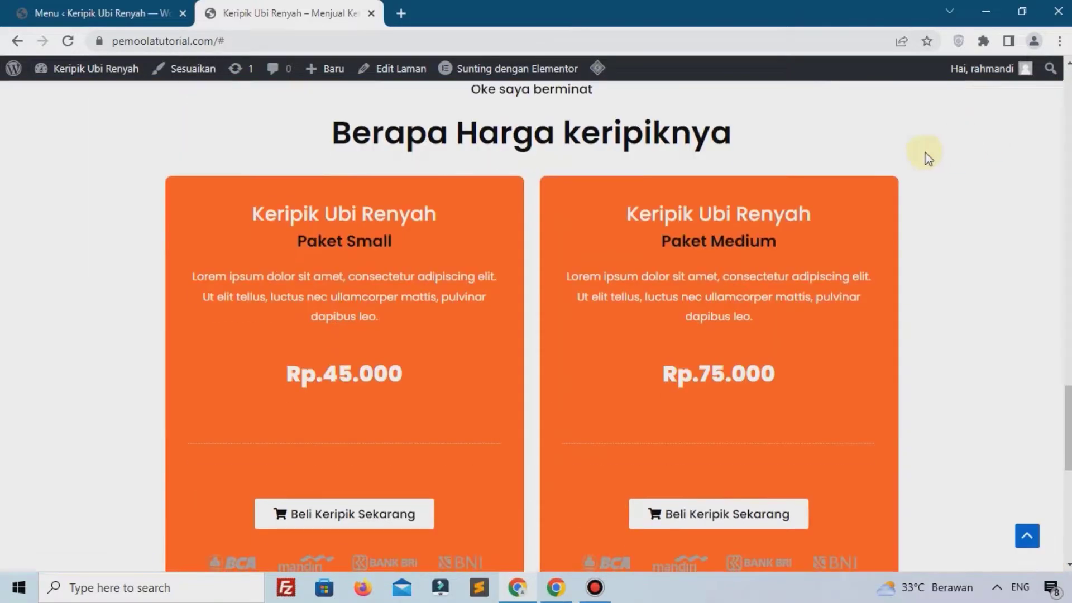
{"action": "scroll", "coordinate": [424, 327], "scroll_direction": "up", "scroll_amount": 3}
{"action": "scroll", "coordinate": [418, 329], "scroll_direction": "up", "scroll_amount": 10}
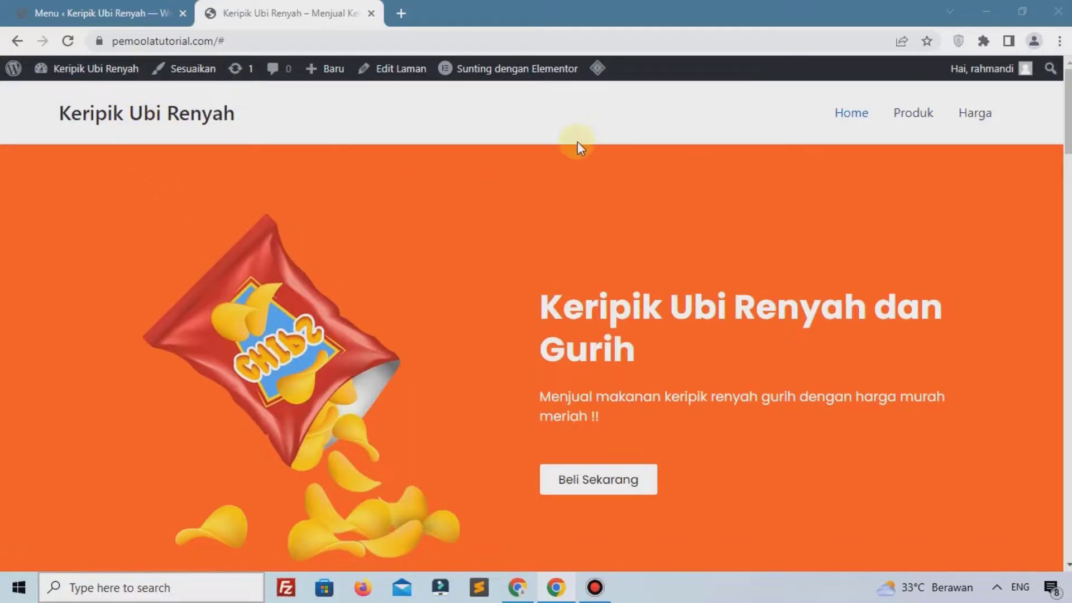
{"action": "scroll", "coordinate": [564, 236], "scroll_direction": "down", "scroll_amount": 2}
{"action": "scroll", "coordinate": [557, 247], "scroll_direction": "up", "scroll_amount": 2}
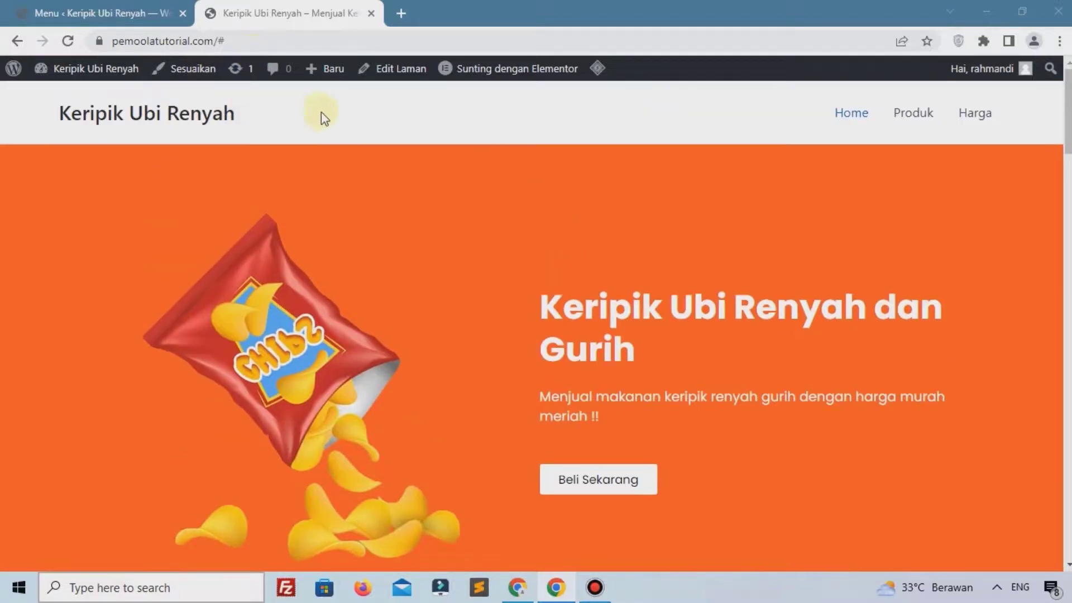
Return to the WordPress dashboard, open myStickymenu's Sticky menu settings and dismiss the welcome message
{"action": "left_click", "coordinate": [44, 11]}
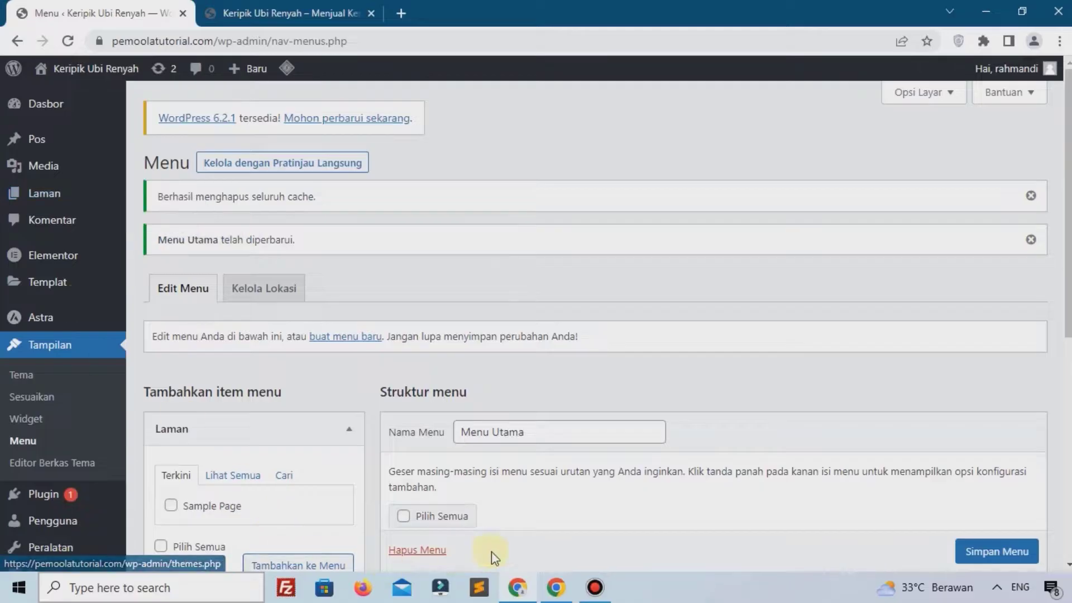
{"action": "left_click", "coordinate": [595, 589]}
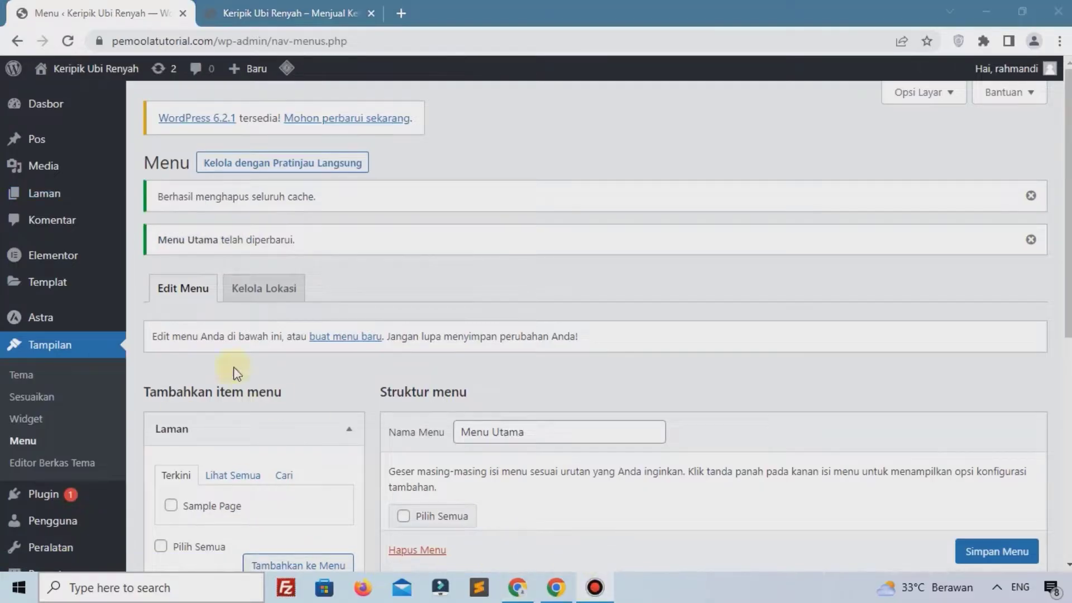
{"action": "scroll", "coordinate": [249, 377], "scroll_direction": "down", "scroll_amount": 7}
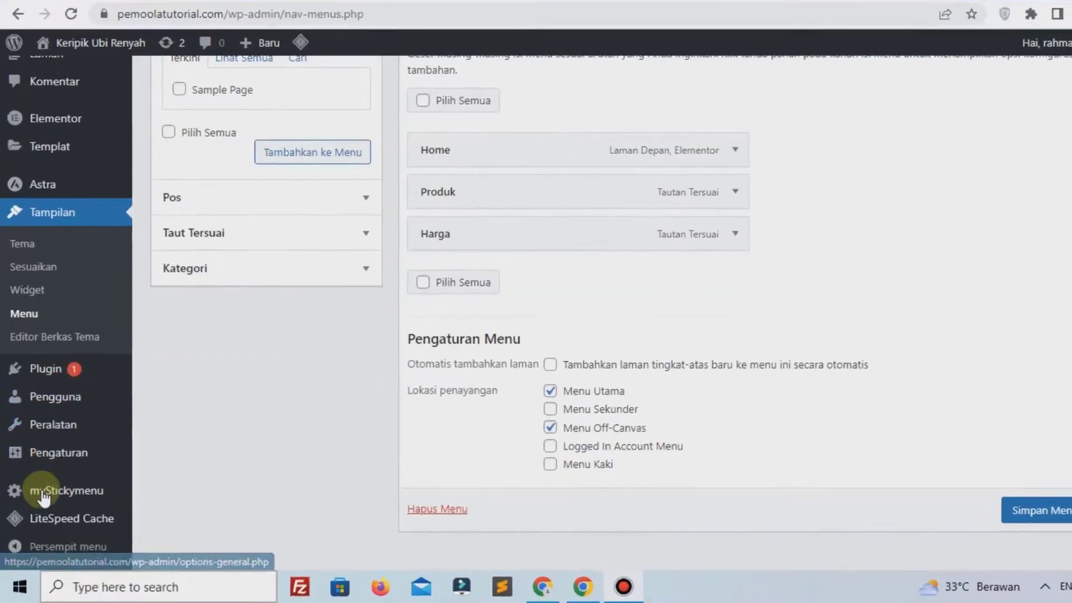
{"action": "mouse_move", "coordinate": [49, 500]}
{"action": "left_click", "coordinate": [84, 430]}
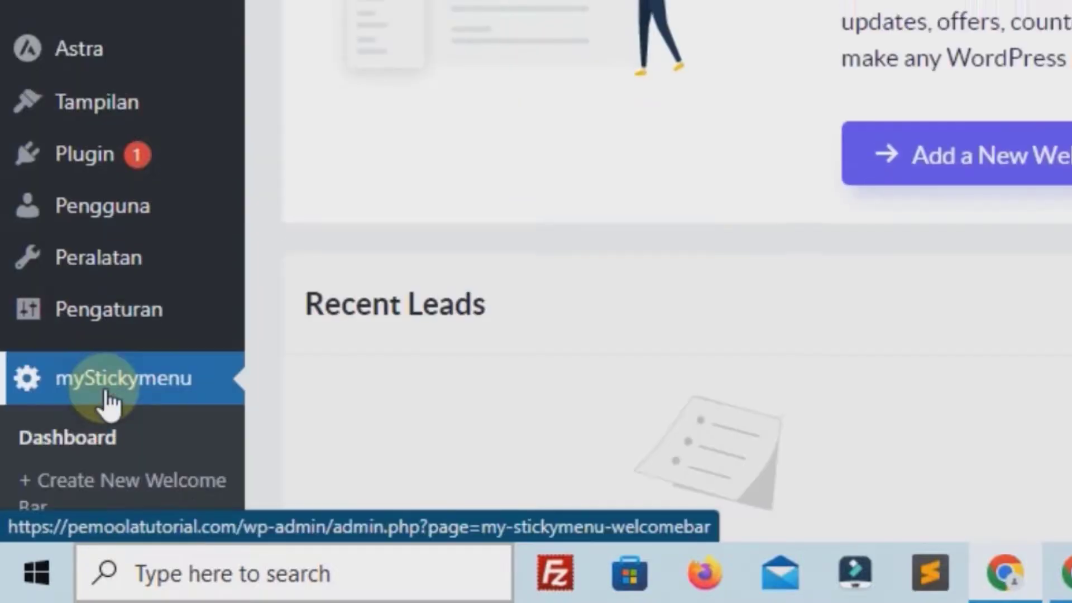
{"action": "scroll", "coordinate": [217, 346], "scroll_direction": "down", "scroll_amount": 3}
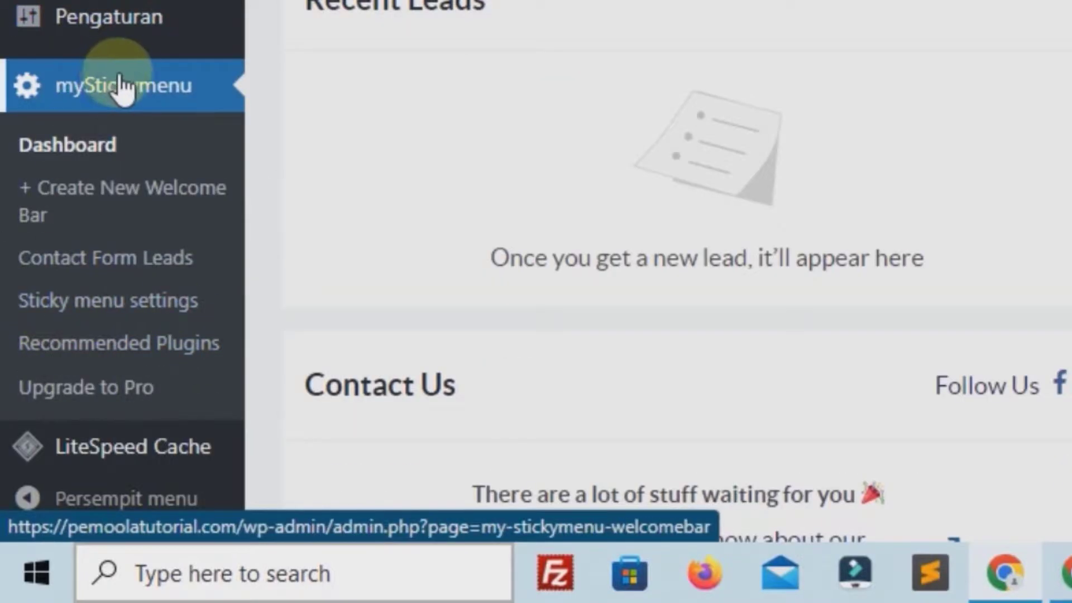
{"action": "left_click", "coordinate": [77, 299]}
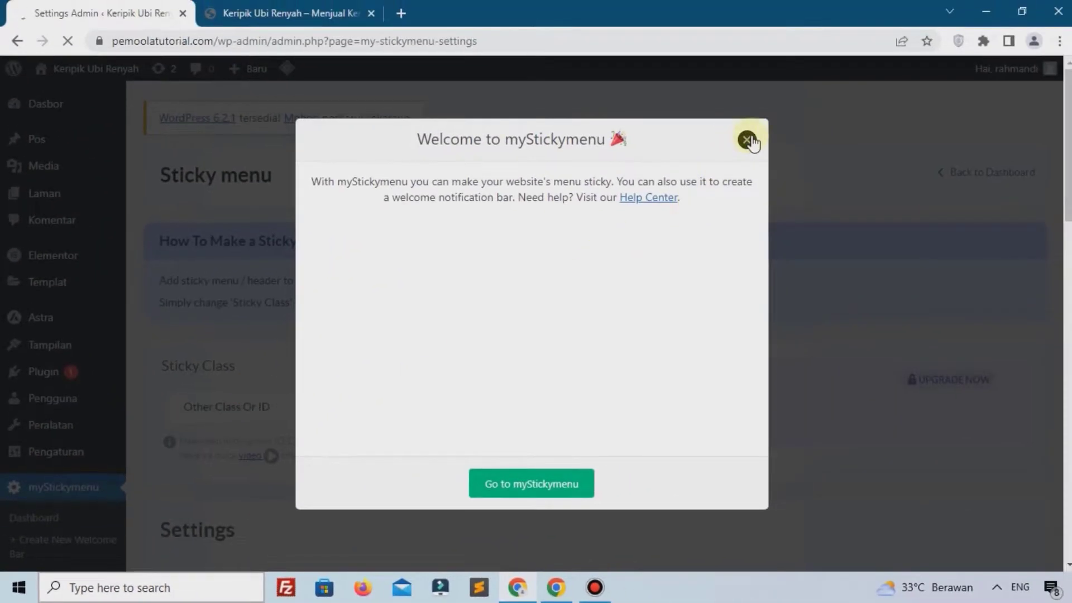
{"action": "left_click", "coordinate": [747, 140]}
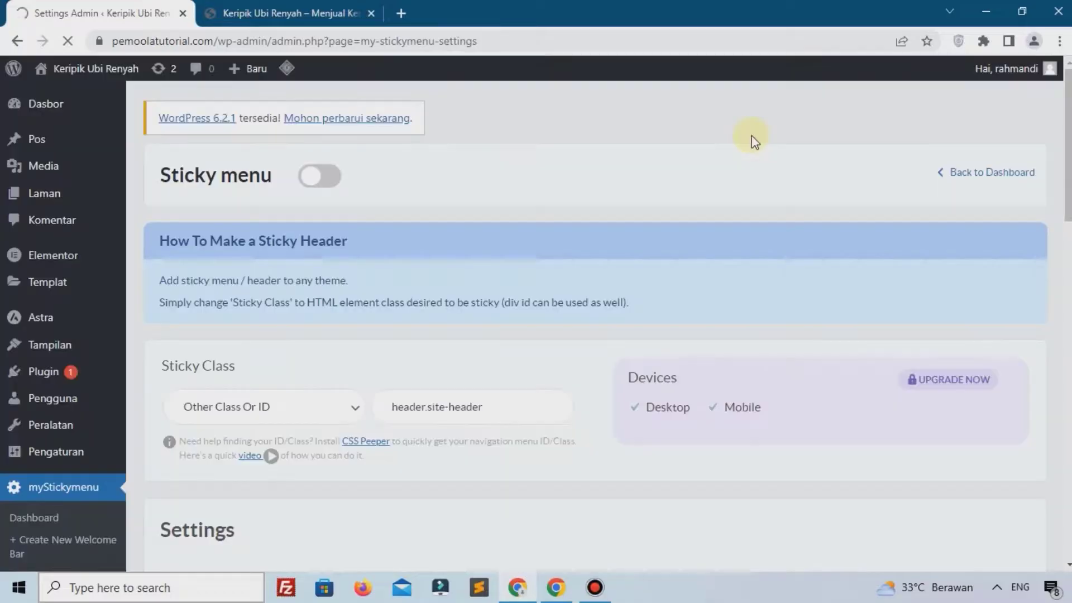
Turn on the Sticky menu feature and save the plugin's settings
{"action": "left_click", "coordinate": [319, 189]}
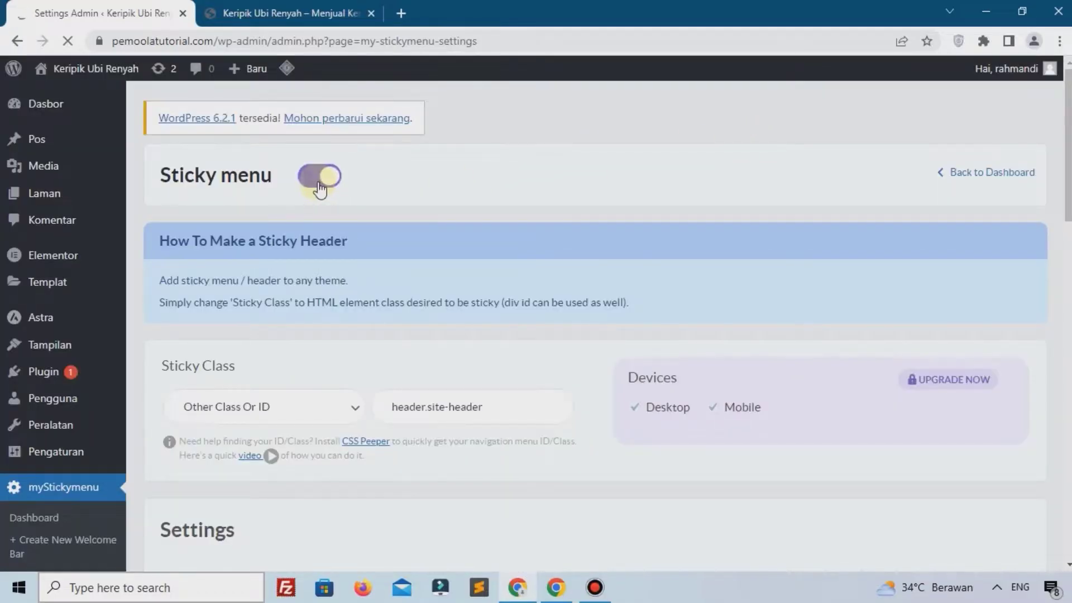
{"action": "scroll", "coordinate": [322, 187], "scroll_direction": "down", "scroll_amount": 9}
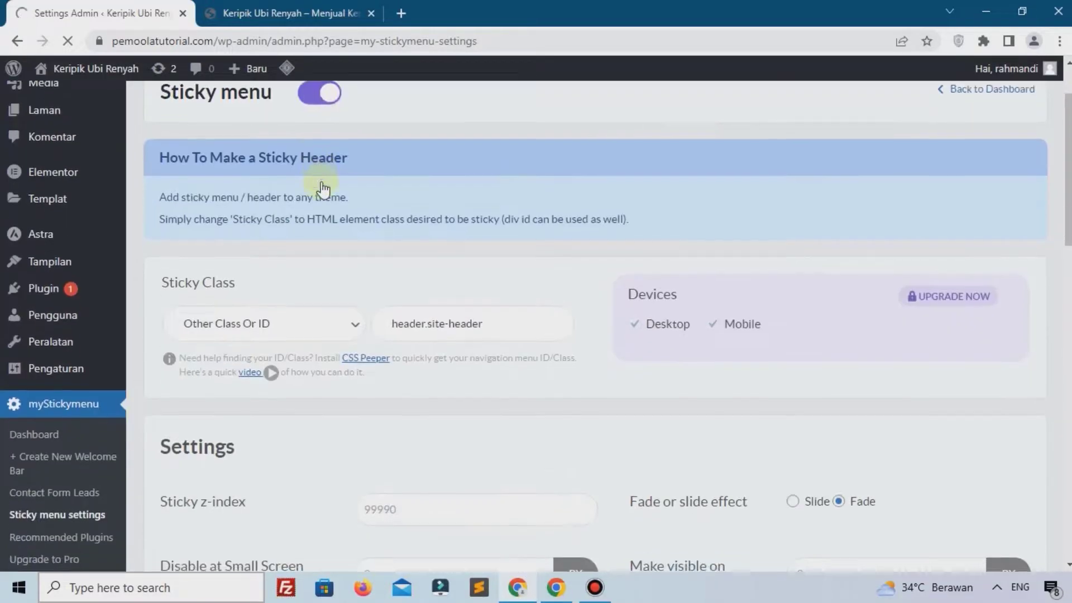
{"action": "scroll", "coordinate": [321, 182], "scroll_direction": "down", "scroll_amount": 1}
{"action": "scroll", "coordinate": [321, 182], "scroll_direction": "up", "scroll_amount": 1}
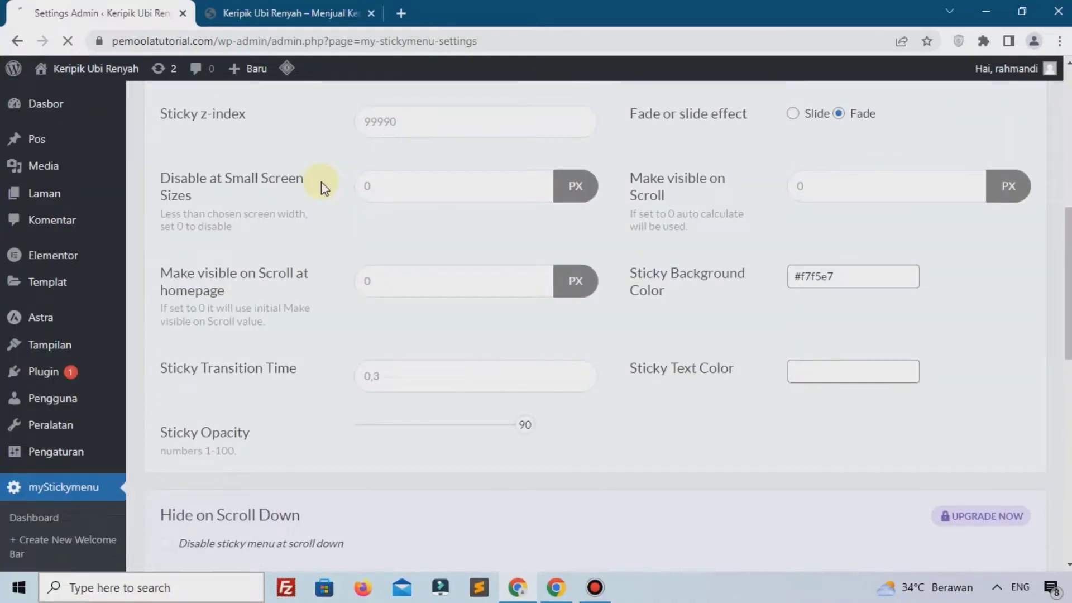
{"action": "left_click", "coordinate": [809, 284]}
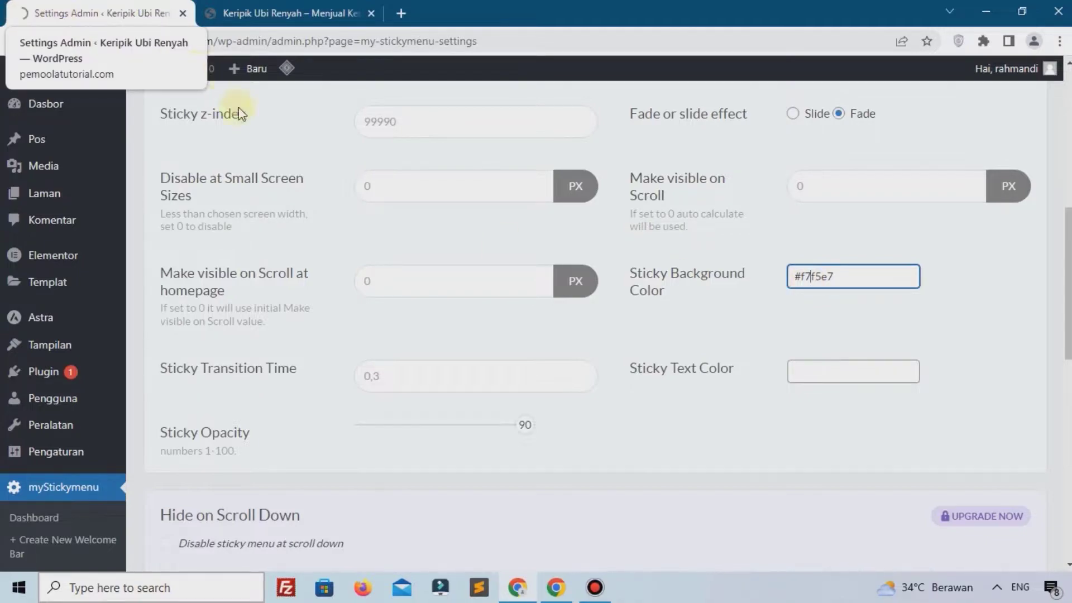
{"action": "scroll", "coordinate": [306, 251], "scroll_direction": "down", "scroll_amount": 10}
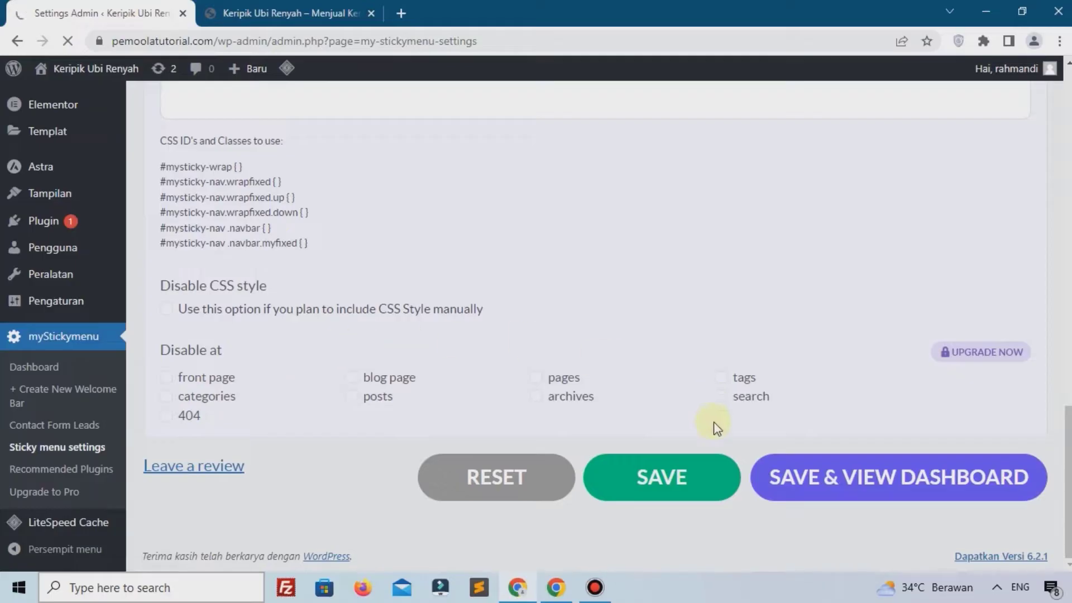
{"action": "left_click", "coordinate": [666, 478]}
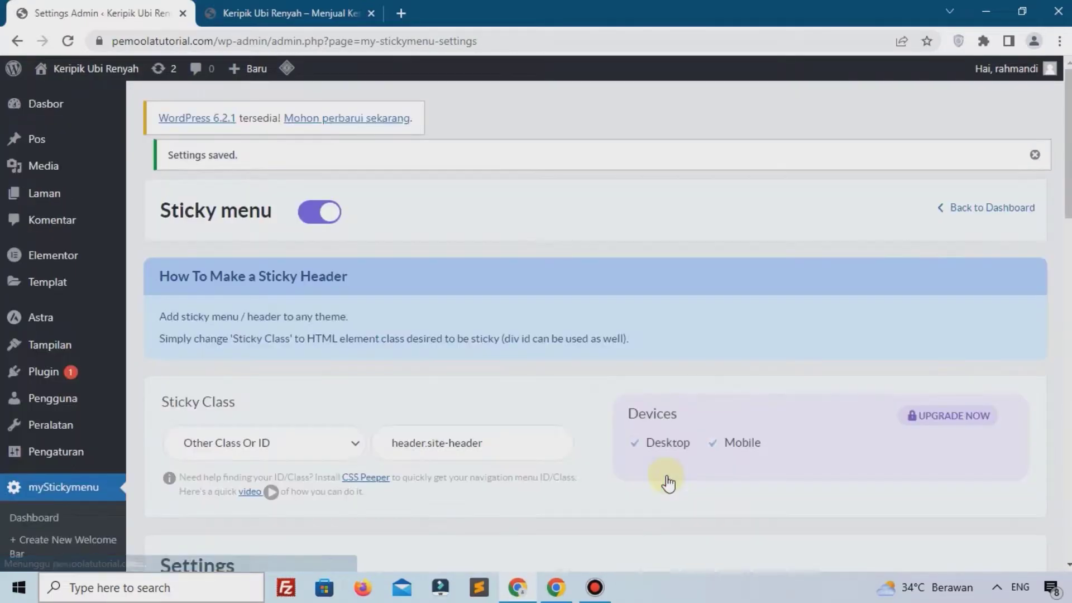
{"action": "left_click_drag", "start_coordinate": [193, 156], "coordinate": [239, 156]}
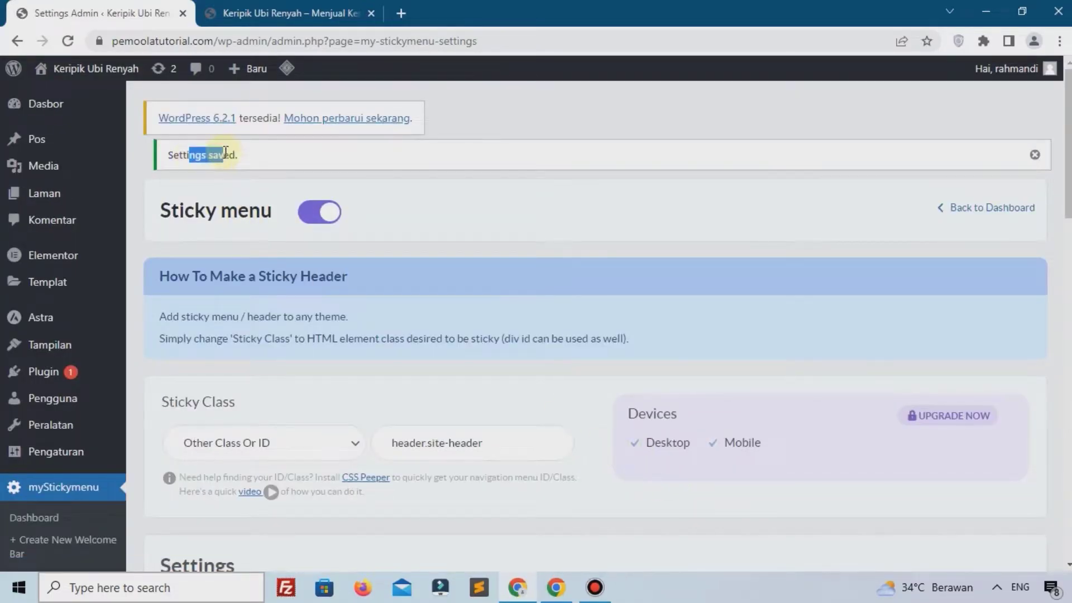
Reload the live site, purge all of its LiteSpeed caches and check the sticky header along the page
{"action": "left_click", "coordinate": [240, 13]}
{"action": "left_click", "coordinate": [68, 40]}
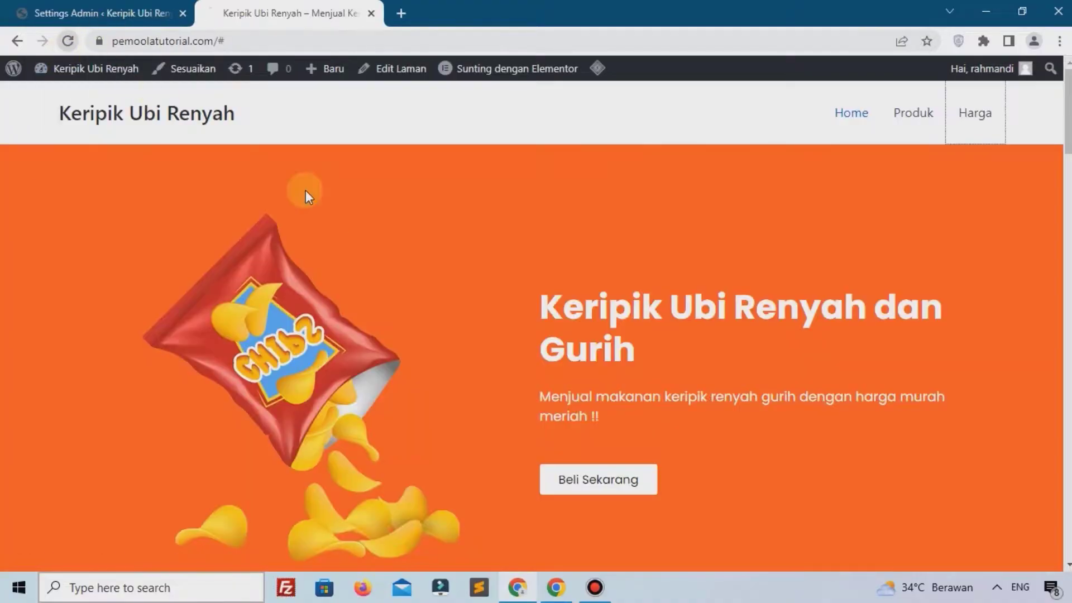
{"action": "mouse_move", "coordinate": [592, 78]}
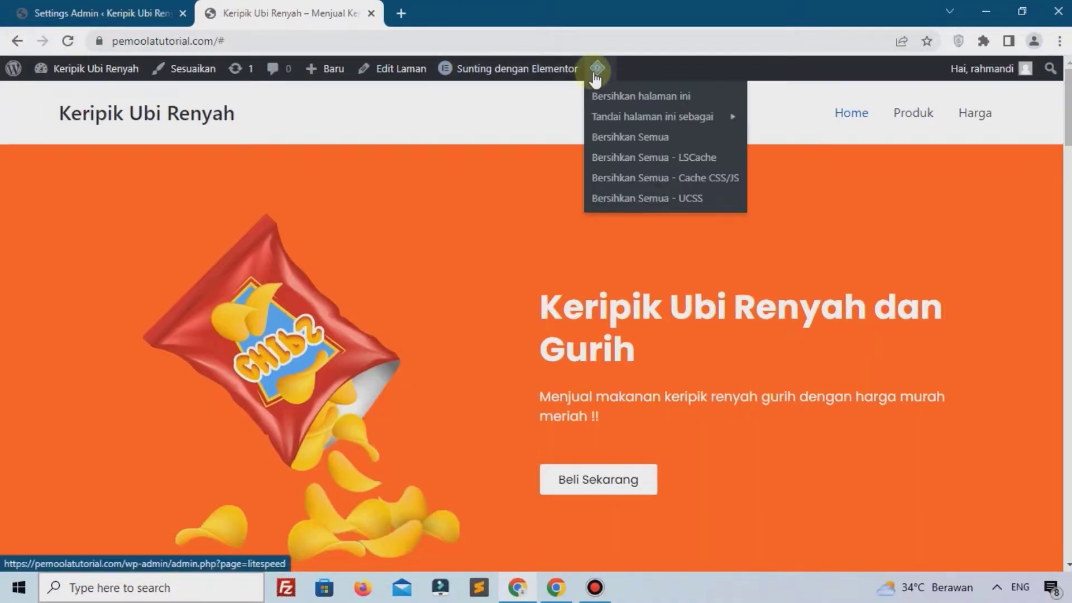
{"action": "left_click", "coordinate": [602, 140]}
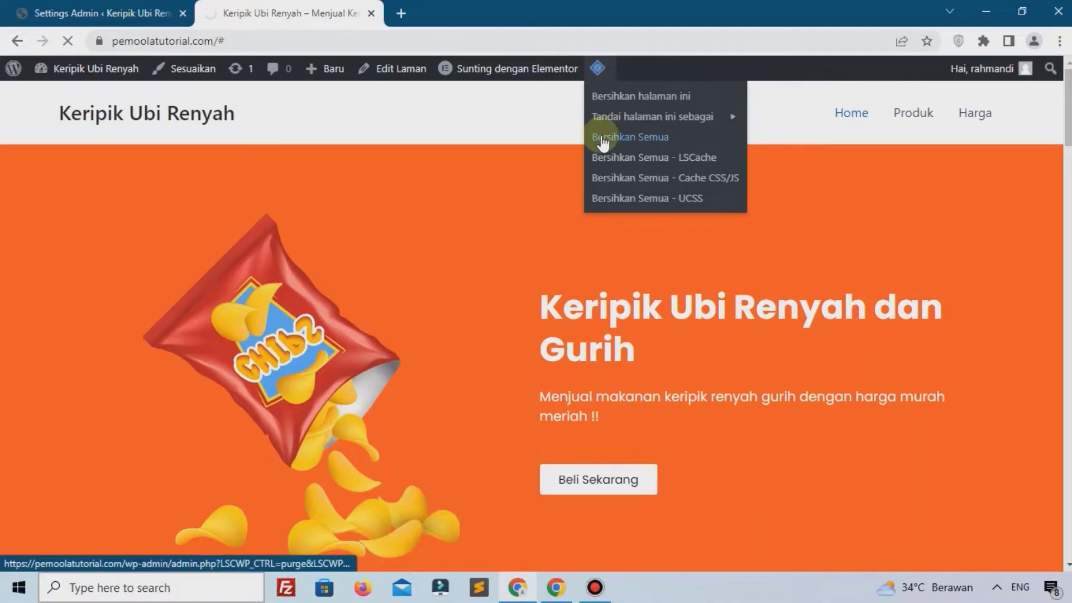
{"action": "scroll", "coordinate": [444, 247], "scroll_direction": "down", "scroll_amount": 5}
{"action": "scroll", "coordinate": [444, 246], "scroll_direction": "up", "scroll_amount": 5}
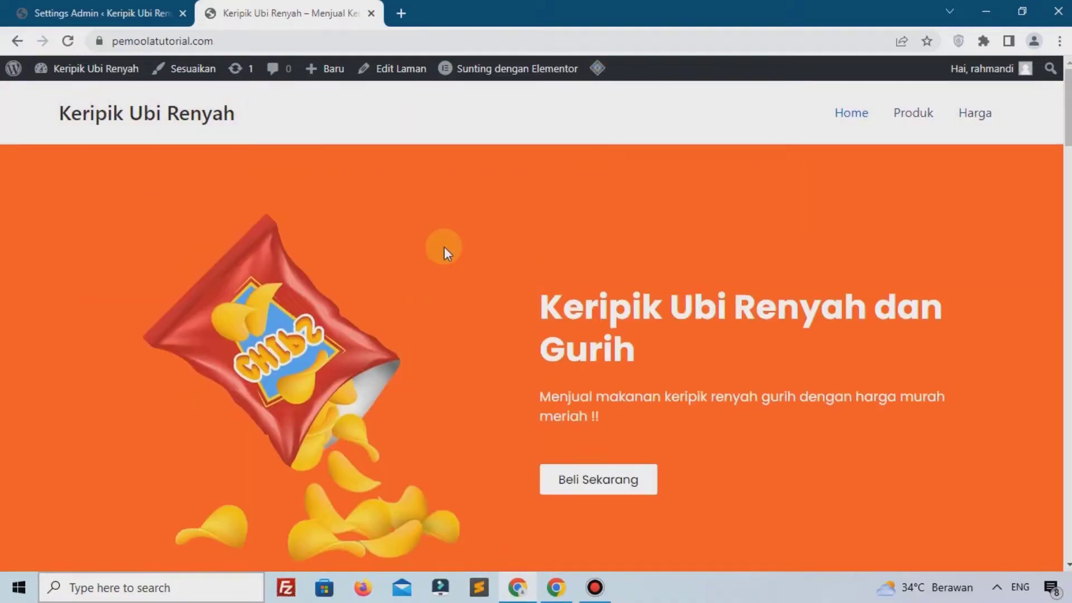
{"action": "scroll", "coordinate": [443, 247], "scroll_direction": "down", "scroll_amount": 10}
{"action": "scroll", "coordinate": [443, 247], "scroll_direction": "up", "scroll_amount": 7}
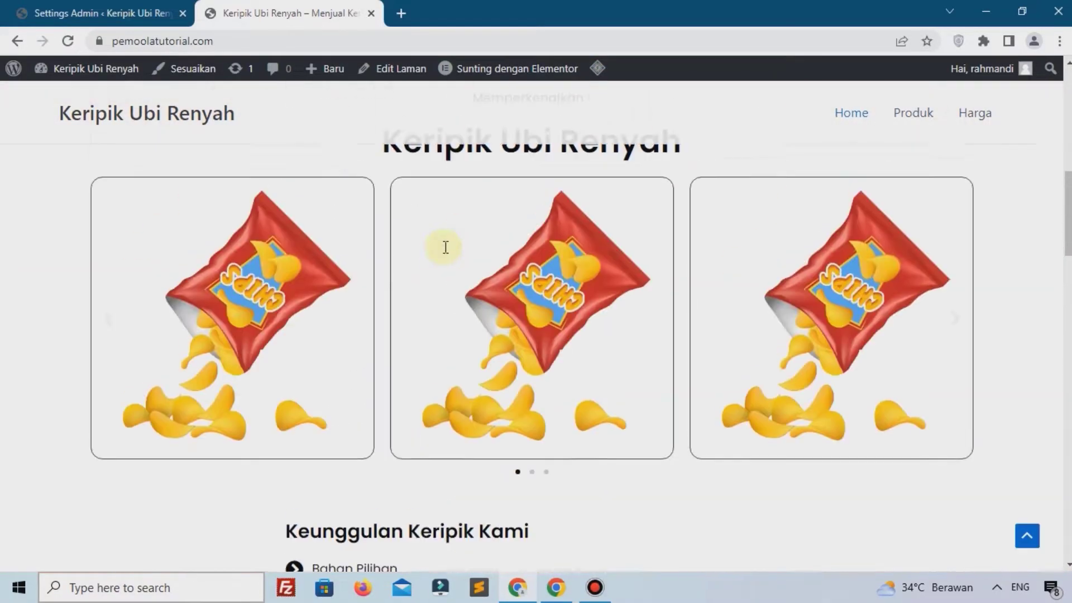
{"action": "scroll", "coordinate": [446, 246], "scroll_direction": "up", "scroll_amount": 5}
Set the Sticky Background Color to #00000 in the myStickymenu settings and save them
{"action": "left_click", "coordinate": [10, 6]}
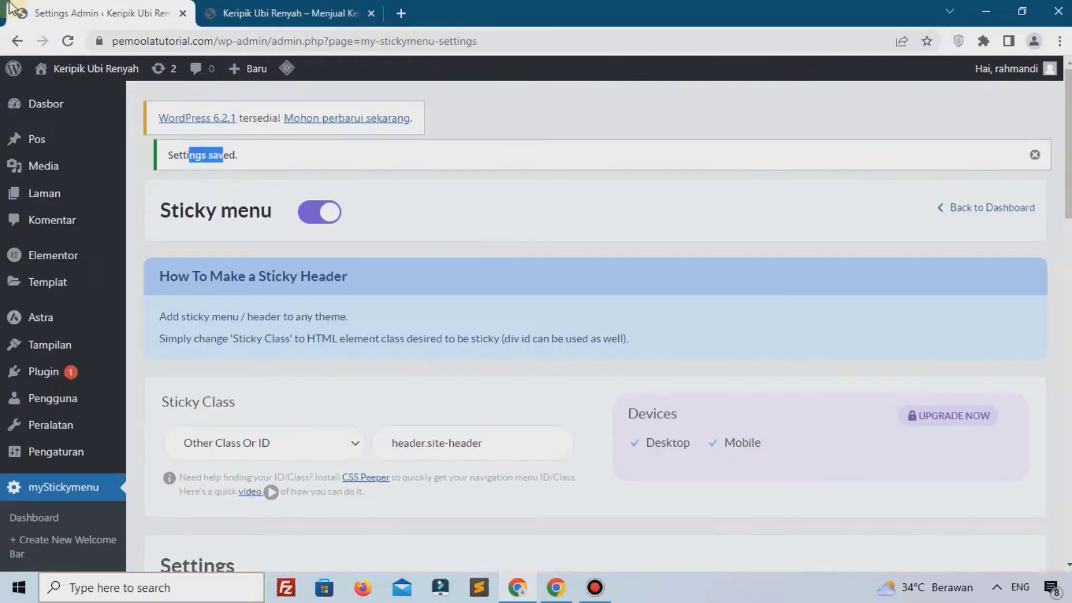
{"action": "scroll", "coordinate": [614, 290], "scroll_direction": "down", "scroll_amount": 10}
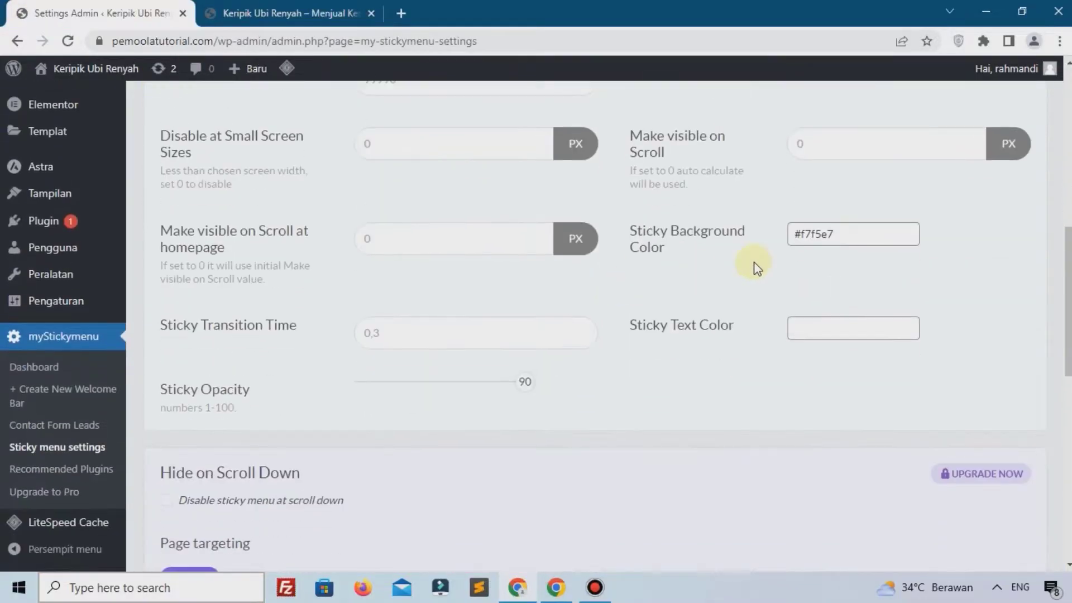
{"action": "left_click", "coordinate": [806, 235]}
{"action": "left_click", "coordinate": [706, 243]}
{"action": "left_click", "coordinate": [827, 231]}
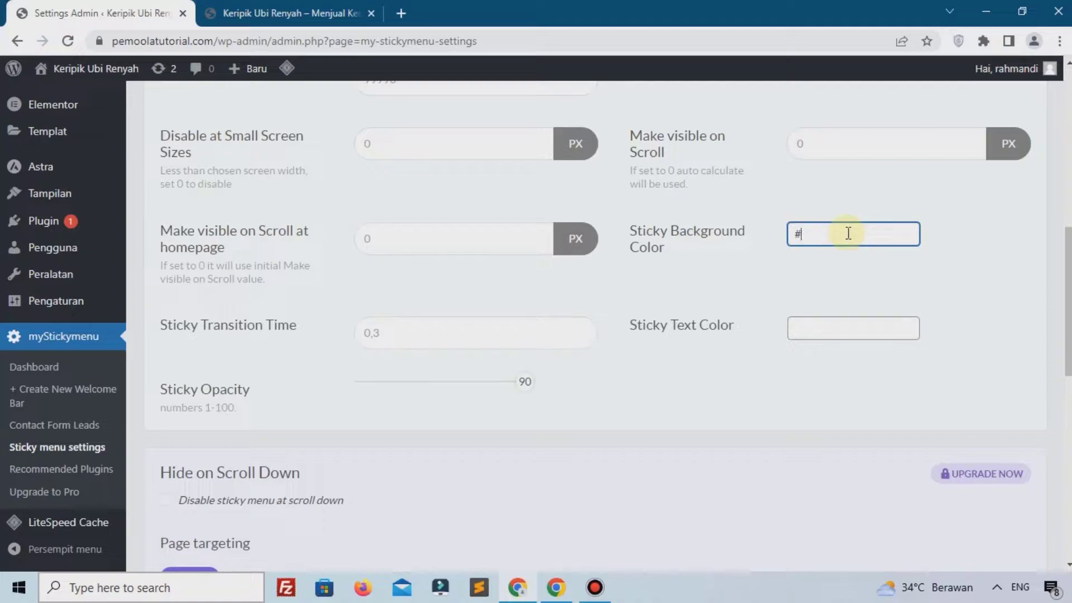
{"action": "type", "text": "000000"}
{"action": "scroll", "coordinate": [402, 421], "scroll_direction": "down", "scroll_amount": 10}
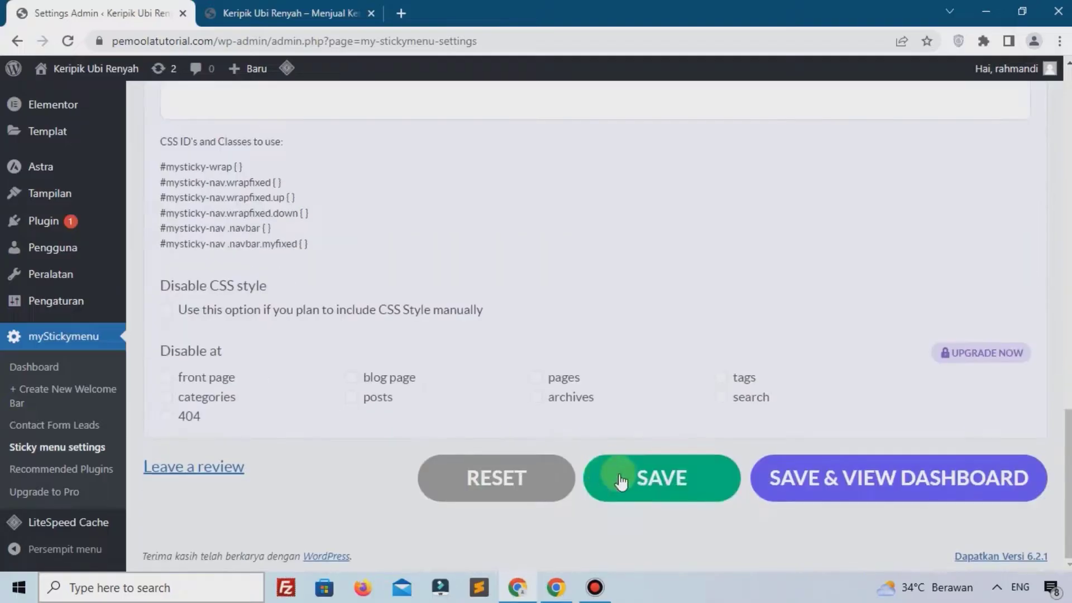
Reload the live site and purge all of its caches again
{"action": "left_click", "coordinate": [290, 13]}
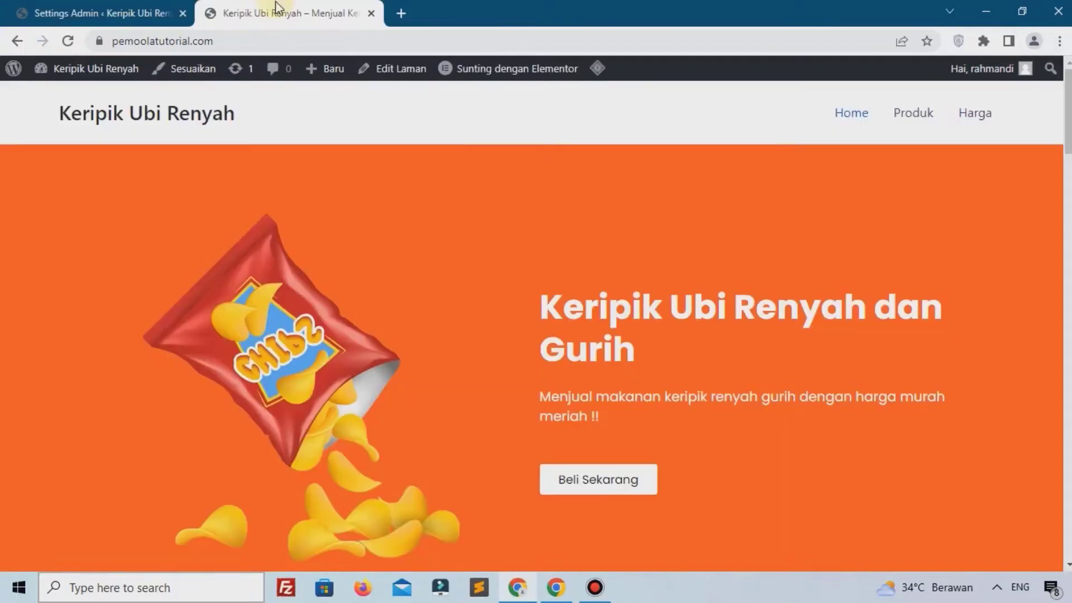
{"action": "left_click", "coordinate": [68, 40]}
{"action": "mouse_move", "coordinate": [595, 70]}
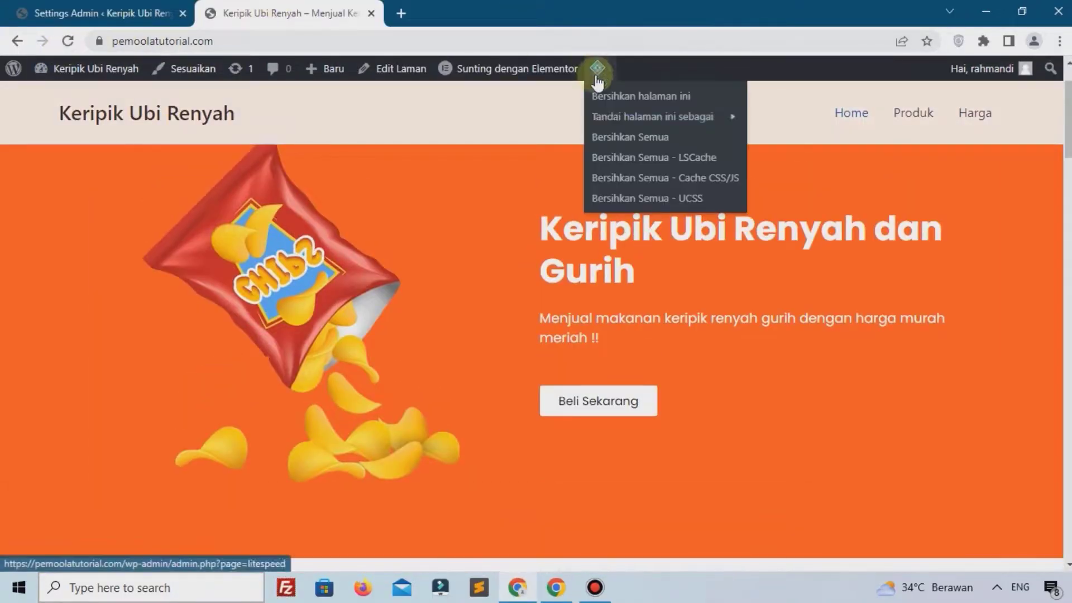
{"action": "left_click", "coordinate": [610, 140]}
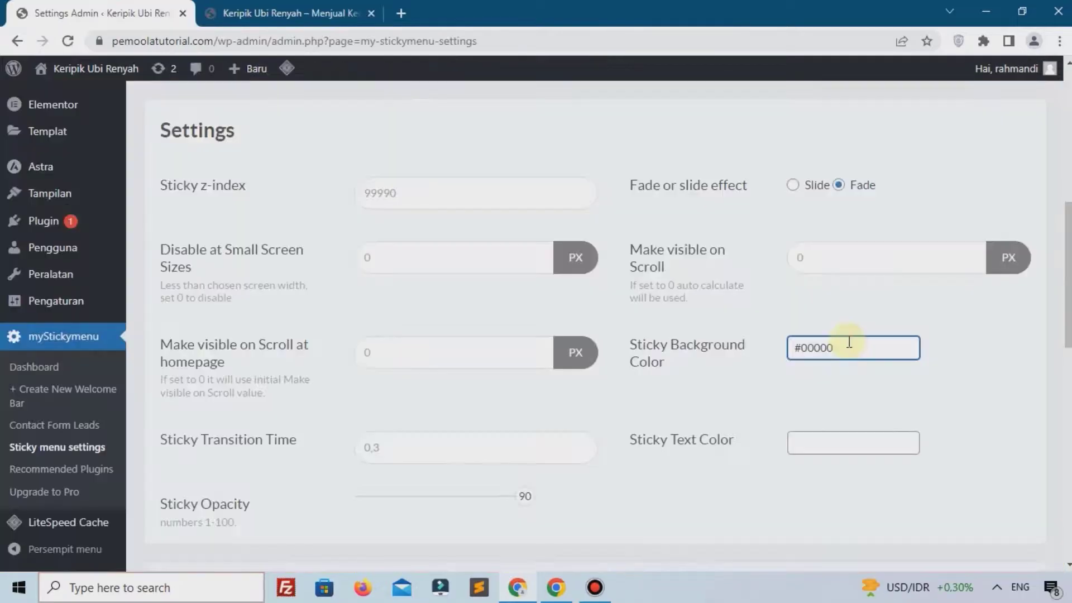
Review the sticky menu's appearance settings and examine the header's look on the live page
{"action": "scroll", "coordinate": [759, 353], "scroll_direction": "down", "scroll_amount": 8}
{"action": "scroll", "coordinate": [759, 352], "scroll_direction": "up", "scroll_amount": 11}
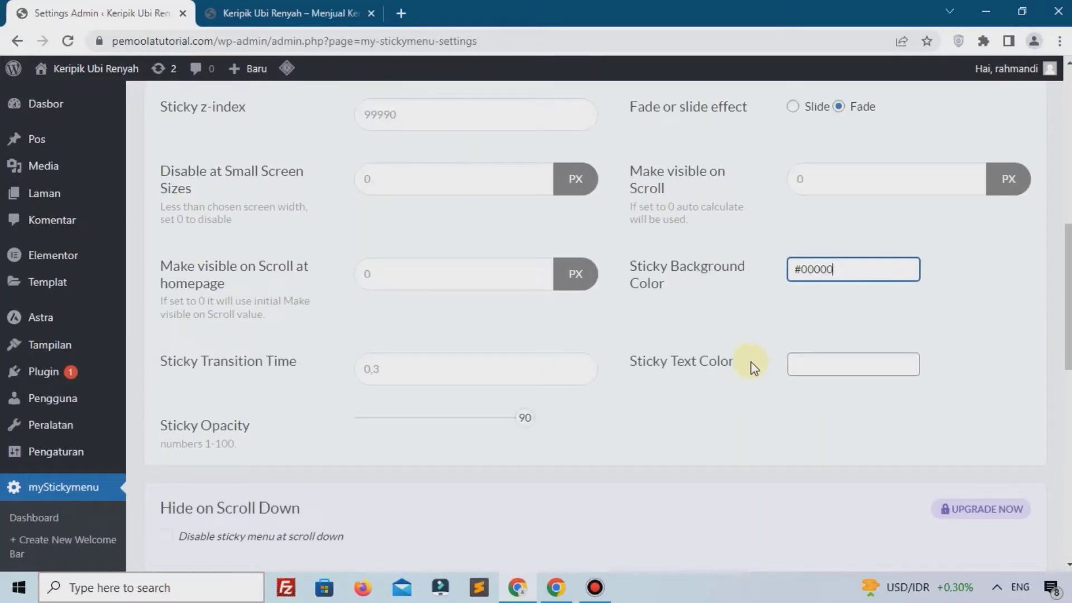
{"action": "scroll", "coordinate": [740, 314], "scroll_direction": "up", "scroll_amount": 3}
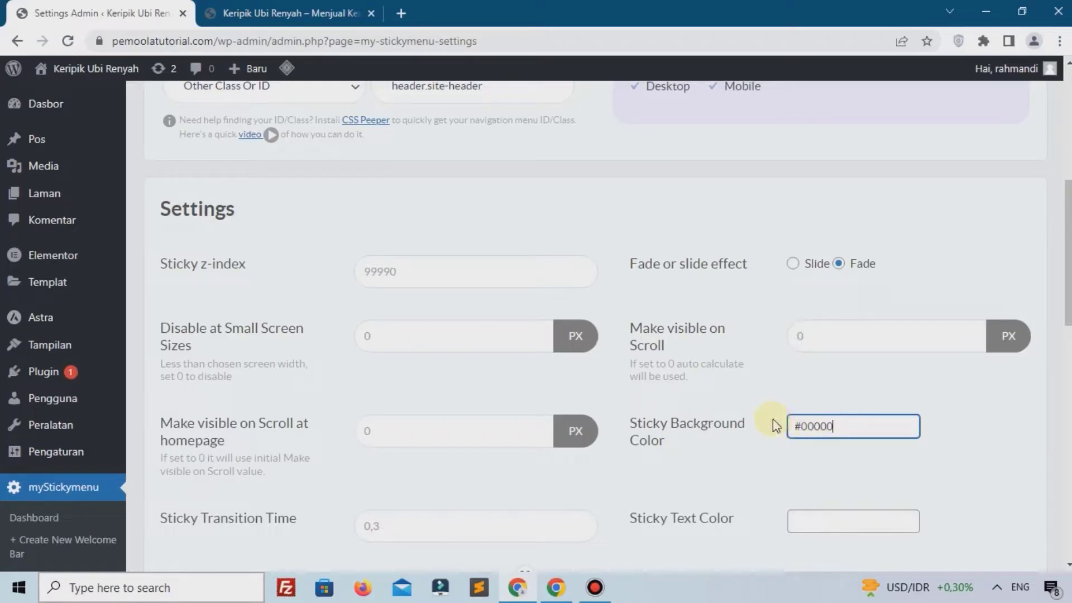
{"action": "scroll", "coordinate": [775, 426], "scroll_direction": "down", "scroll_amount": 1}
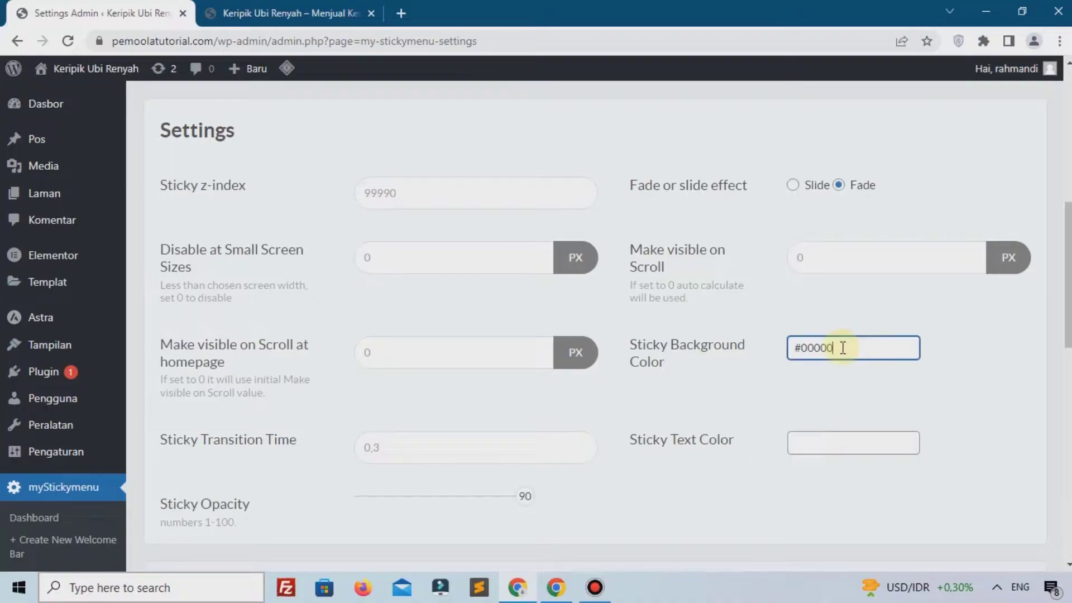
{"action": "left_click", "coordinate": [312, 12]}
{"action": "scroll", "coordinate": [455, 283], "scroll_direction": "down", "scroll_amount": 5}
{"action": "scroll", "coordinate": [664, 196], "scroll_direction": "up", "scroll_amount": 5}
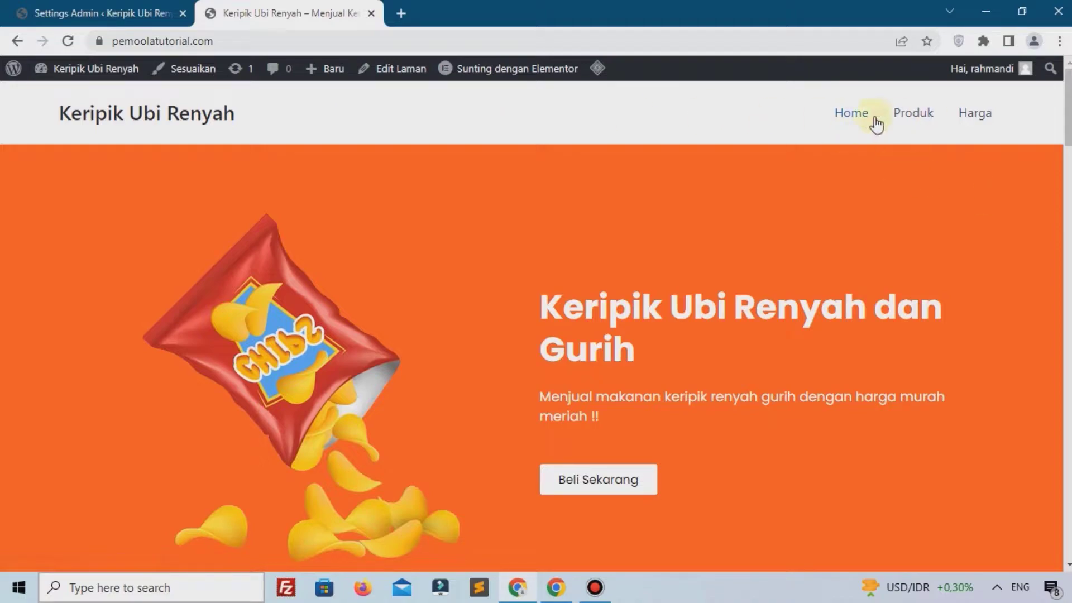
Open the theme customizer's header builder from the dashboard and select the Site Title & Logo element
{"action": "left_click", "coordinate": [12, 6]}
{"action": "mouse_move", "coordinate": [102, 346]}
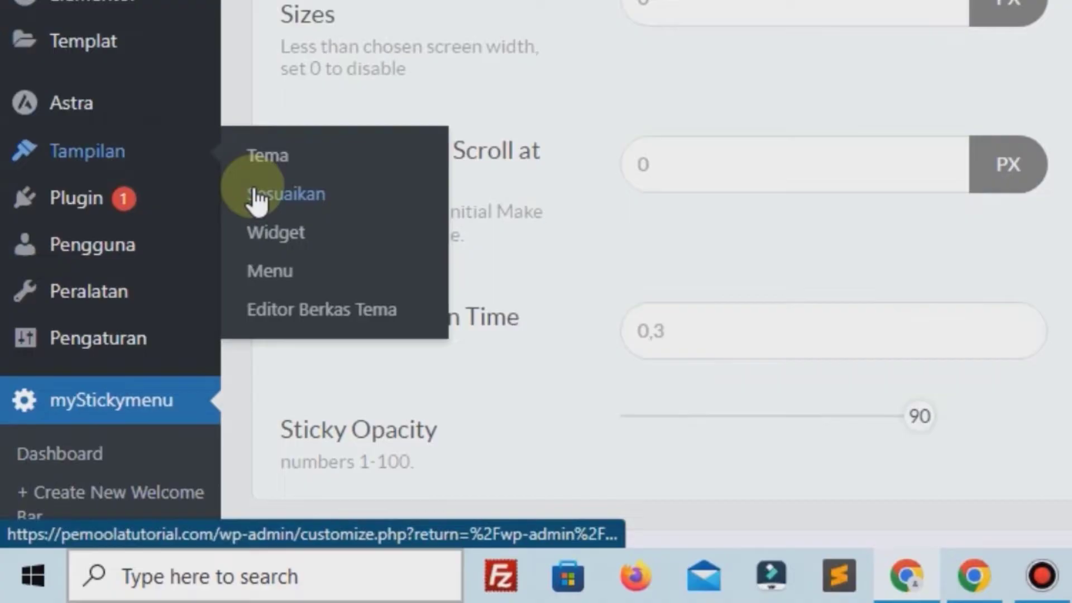
{"action": "left_click", "coordinate": [256, 195]}
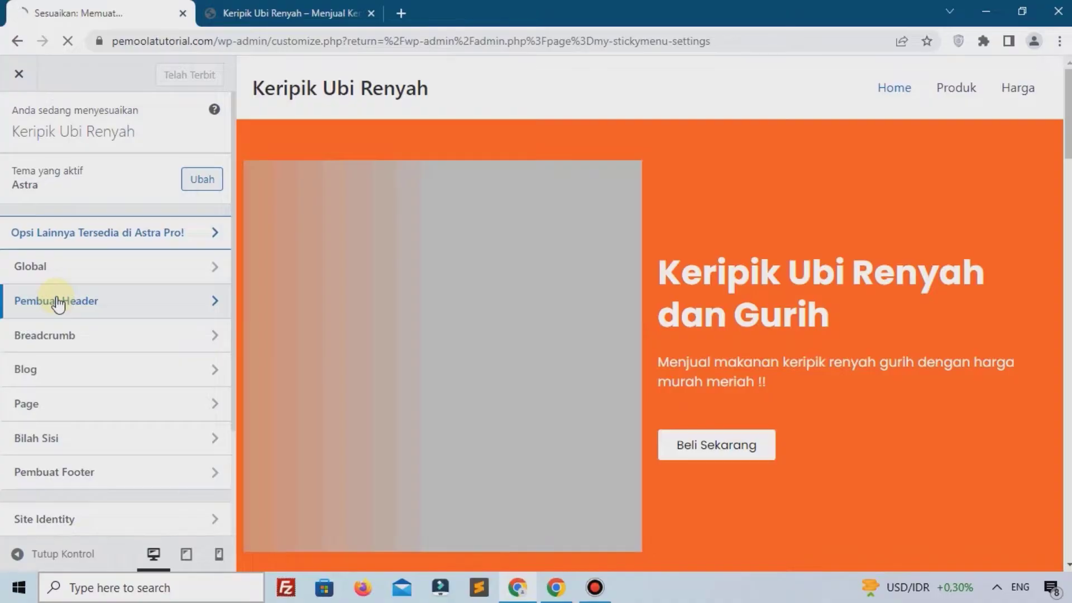
{"action": "left_click", "coordinate": [58, 302]}
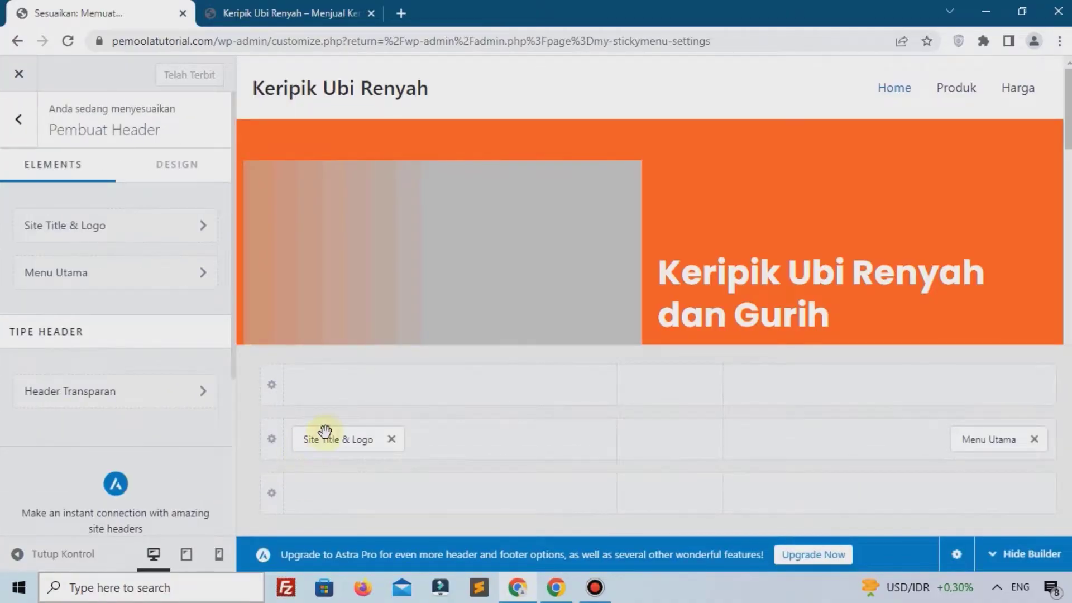
{"action": "left_click", "coordinate": [324, 431]}
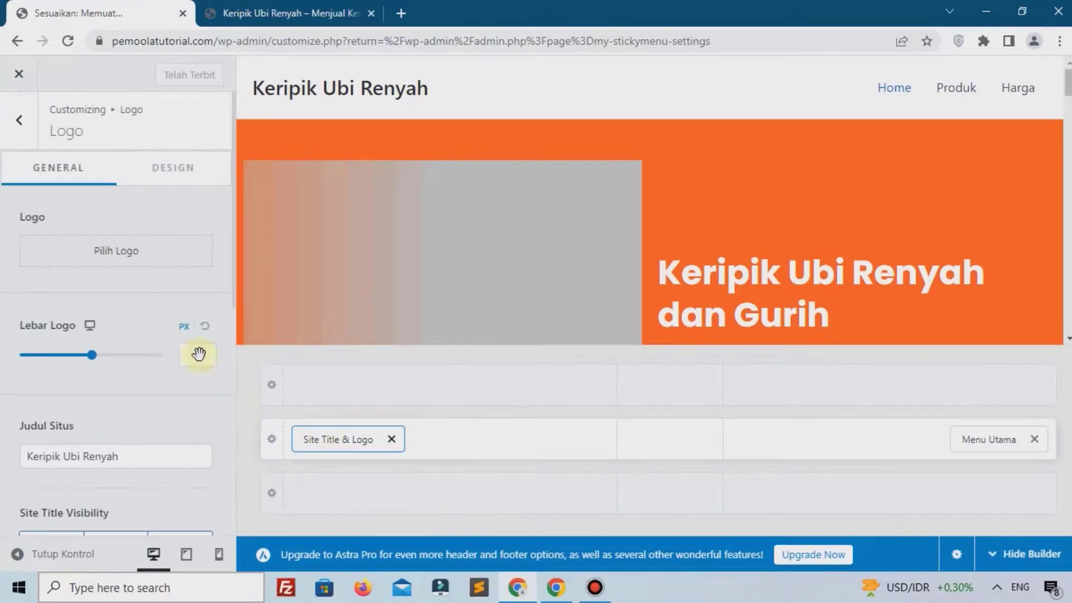
Upload logoipsum-237.png from the 28 landingpage folder and set it as the header logo
{"action": "left_click", "coordinate": [93, 257]}
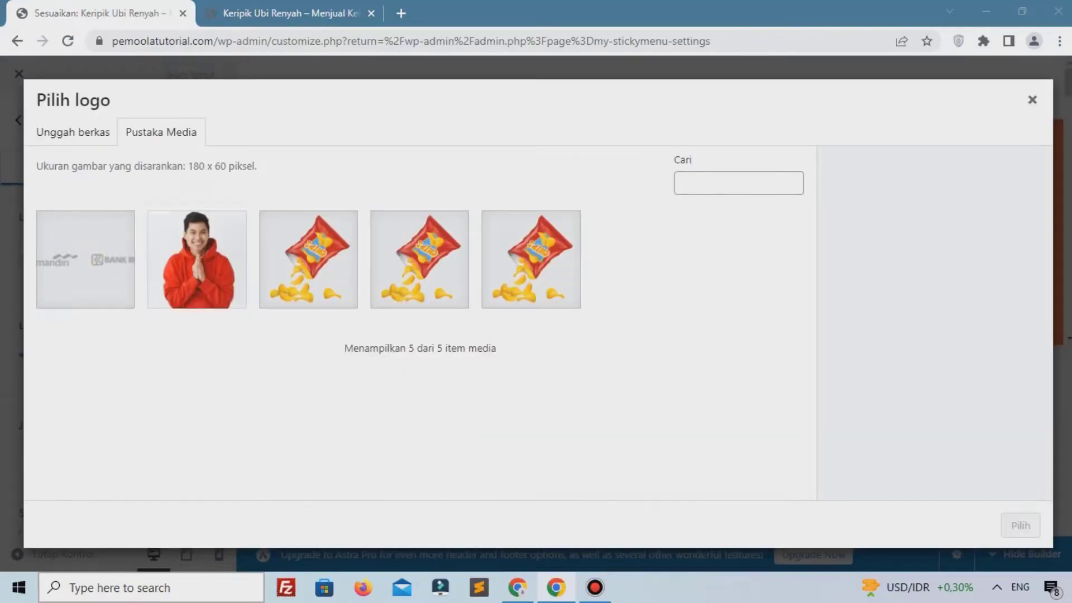
{"action": "left_click", "coordinate": [95, 134]}
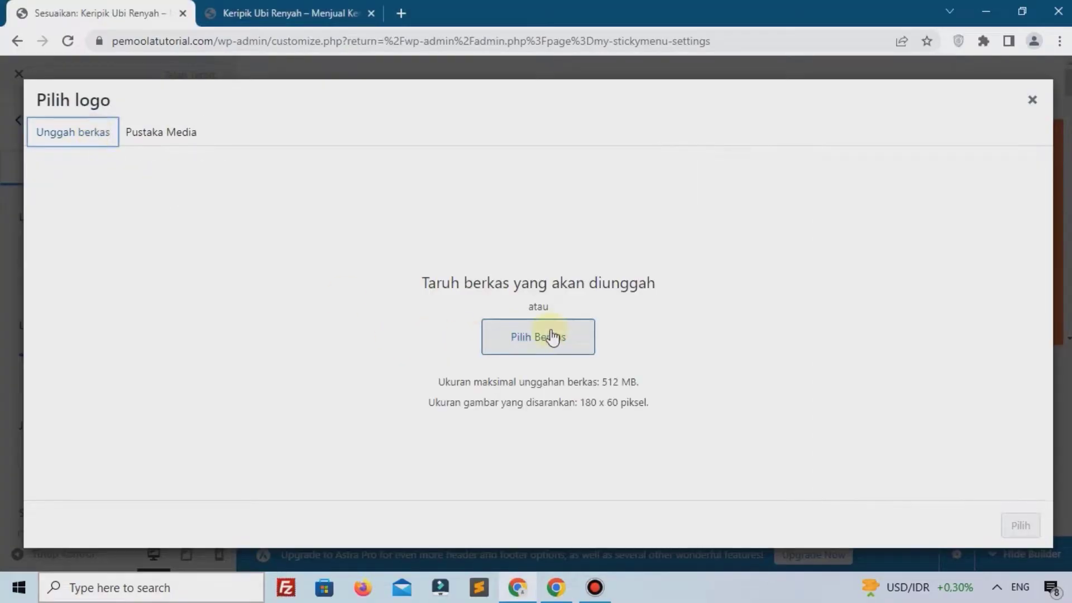
{"action": "left_click", "coordinate": [551, 334]}
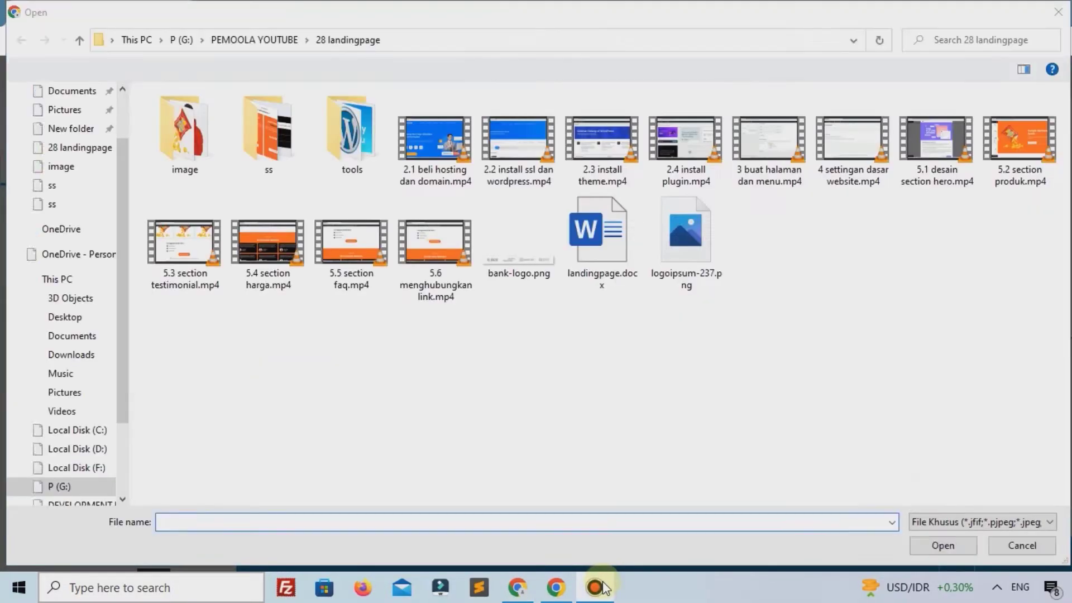
{"action": "left_click", "coordinate": [704, 286]}
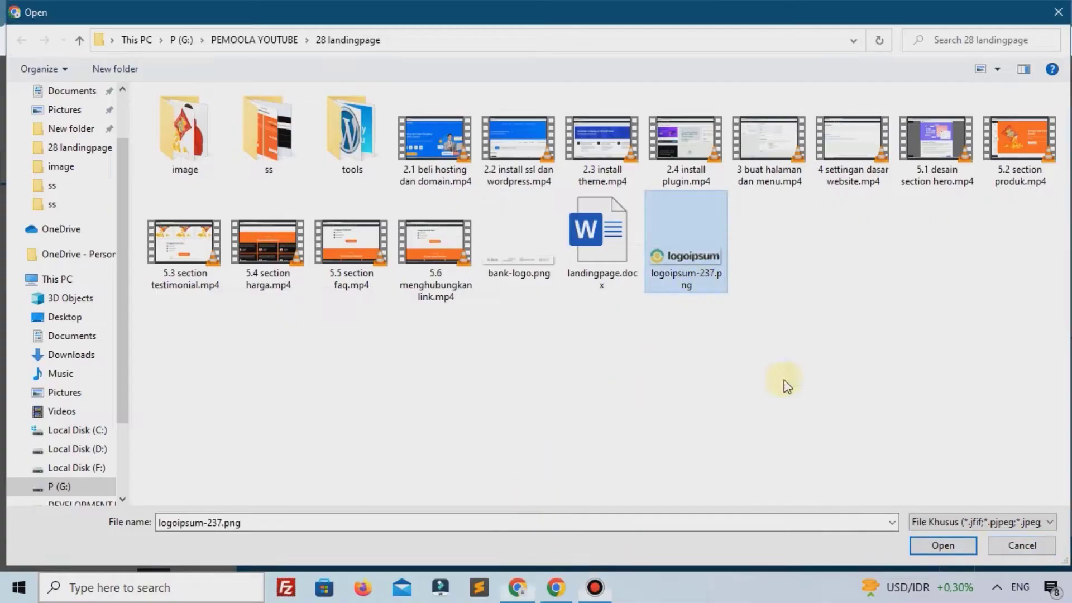
{"action": "left_click", "coordinate": [943, 541]}
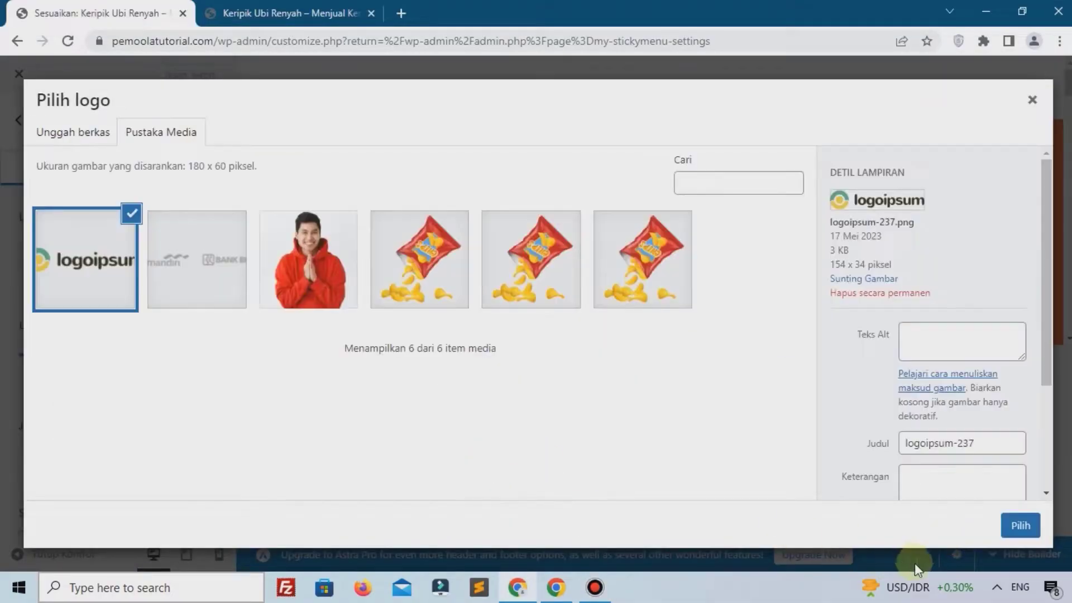
{"action": "left_click", "coordinate": [1020, 526]}
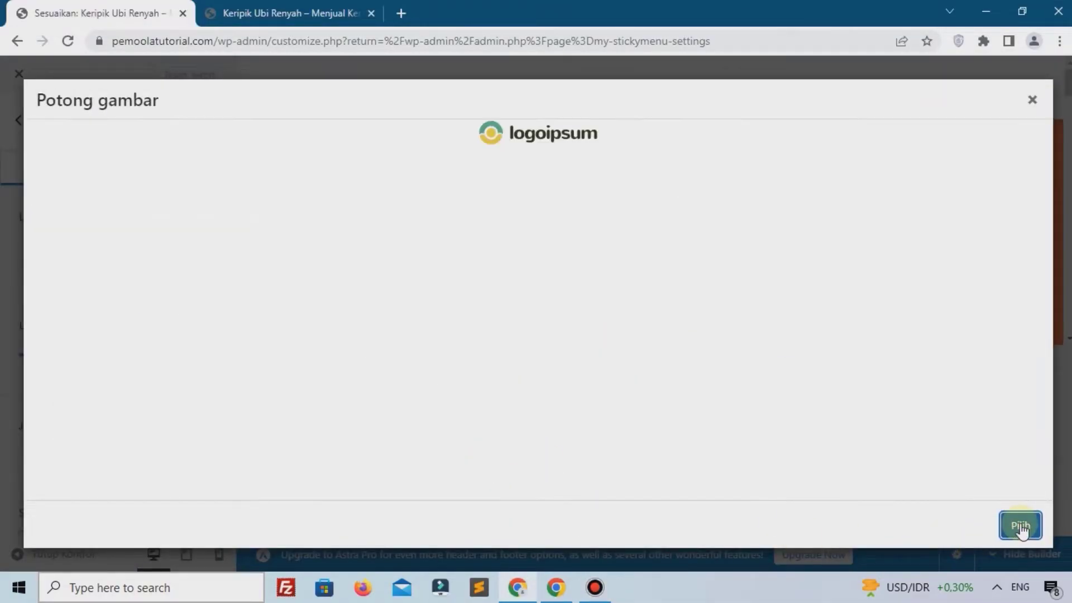
{"action": "left_click", "coordinate": [875, 535]}
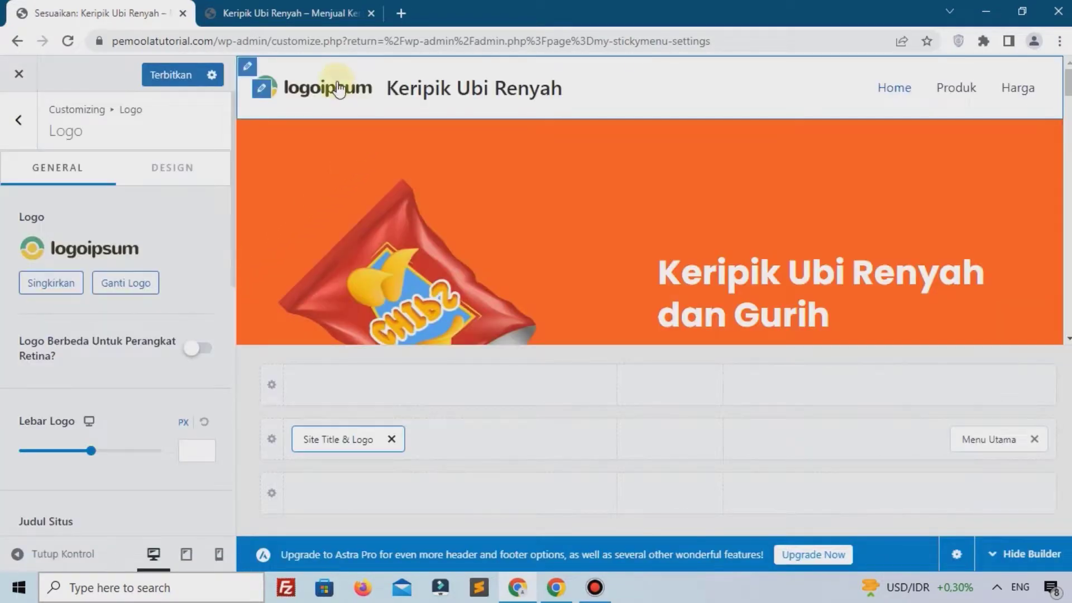
Hide the site title in the header on desktop, tablet and mobile
{"action": "scroll", "coordinate": [162, 300], "scroll_direction": "down", "scroll_amount": 7}
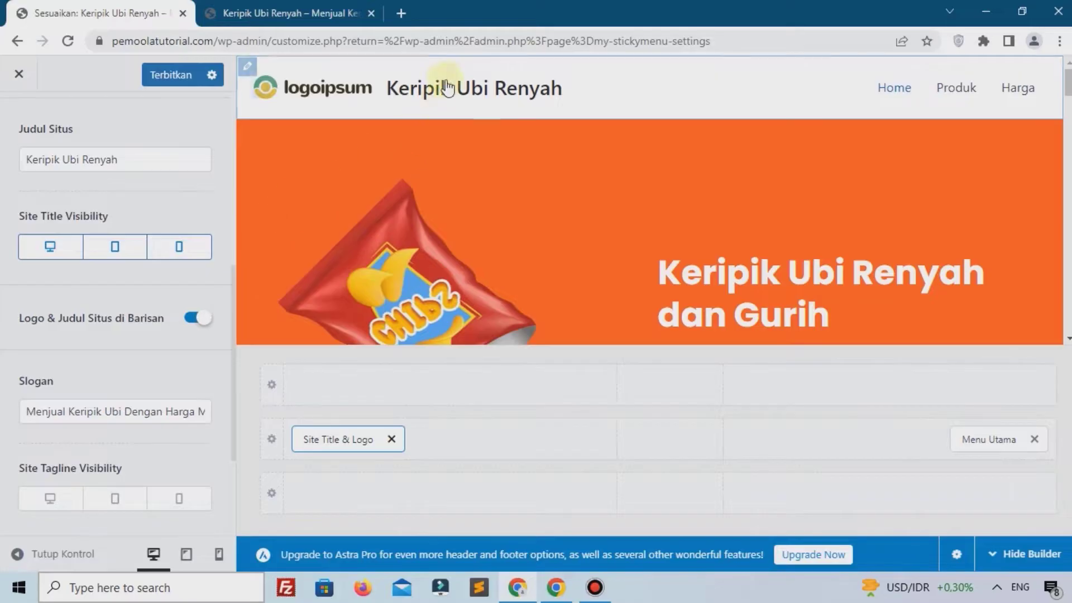
{"action": "left_click", "coordinate": [47, 246]}
{"action": "left_click", "coordinate": [115, 246]}
{"action": "left_click", "coordinate": [174, 246]}
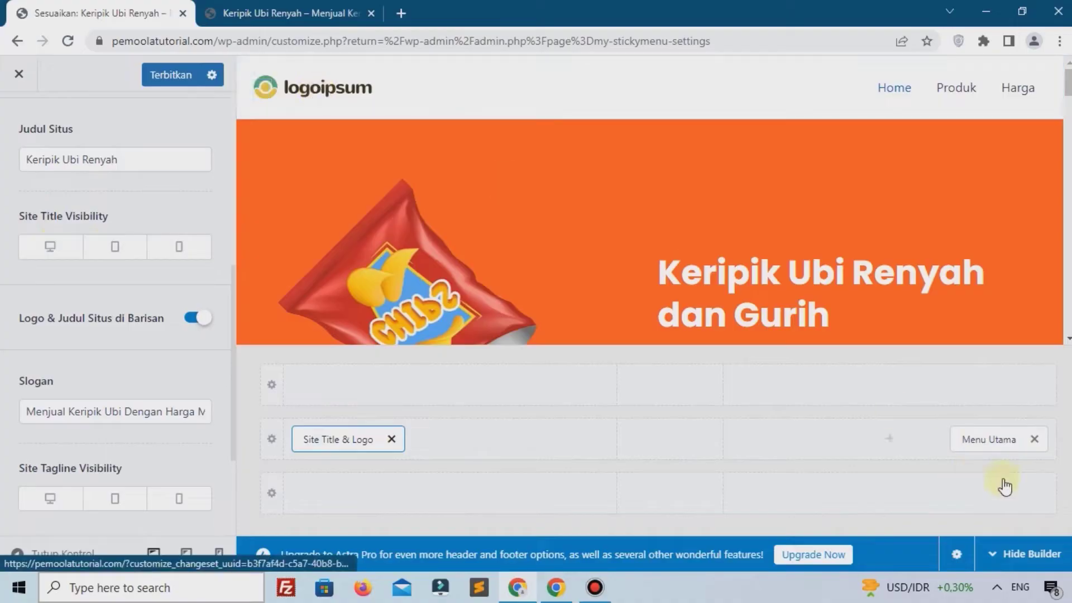
Set the font family of the header's Menu Utama element to Poppins in its design settings
{"action": "left_click", "coordinate": [997, 446]}
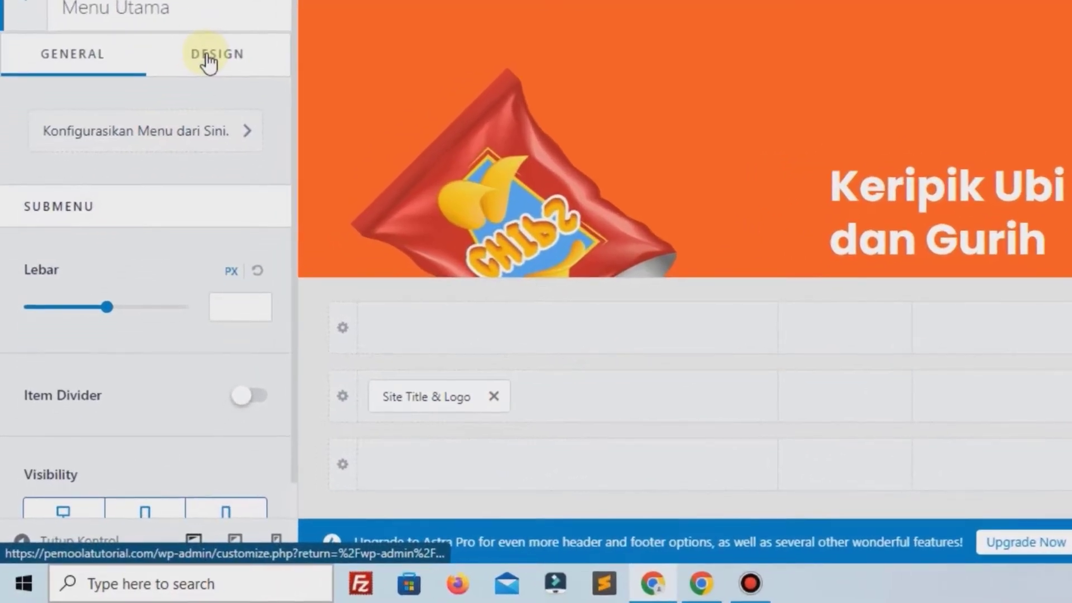
{"action": "left_click", "coordinate": [209, 61]}
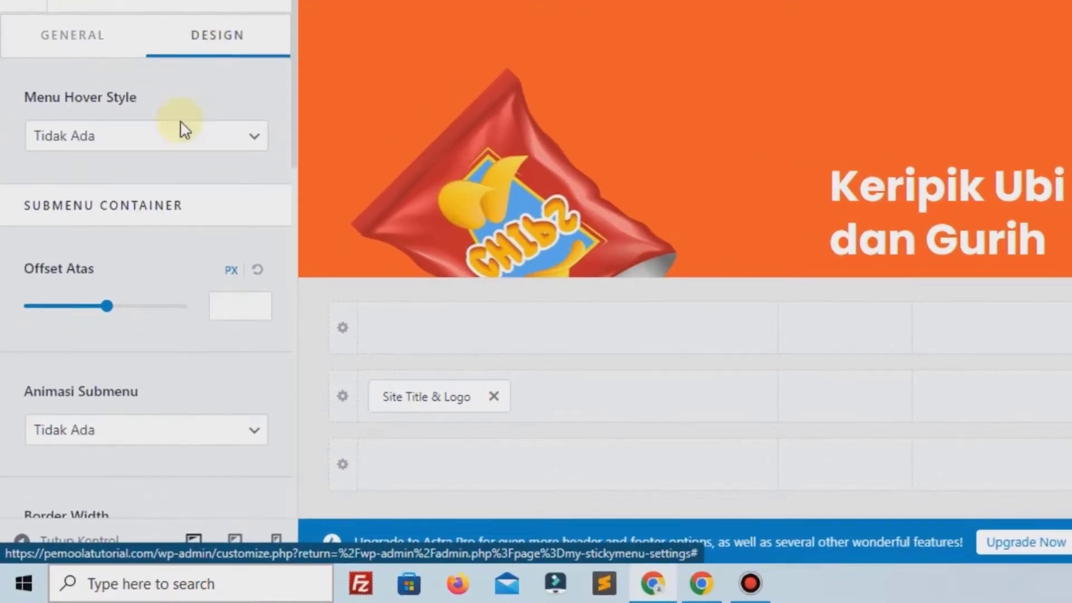
{"action": "scroll", "coordinate": [131, 189], "scroll_direction": "down", "scroll_amount": 5}
{"action": "scroll", "coordinate": [132, 190], "scroll_direction": "down", "scroll_amount": 8}
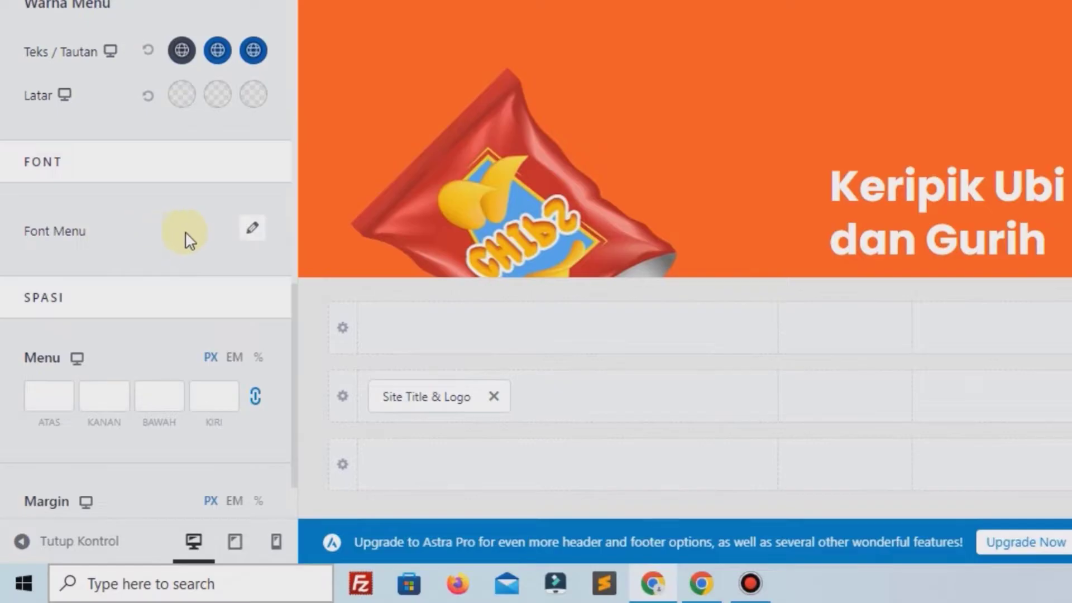
{"action": "left_click", "coordinate": [158, 251]}
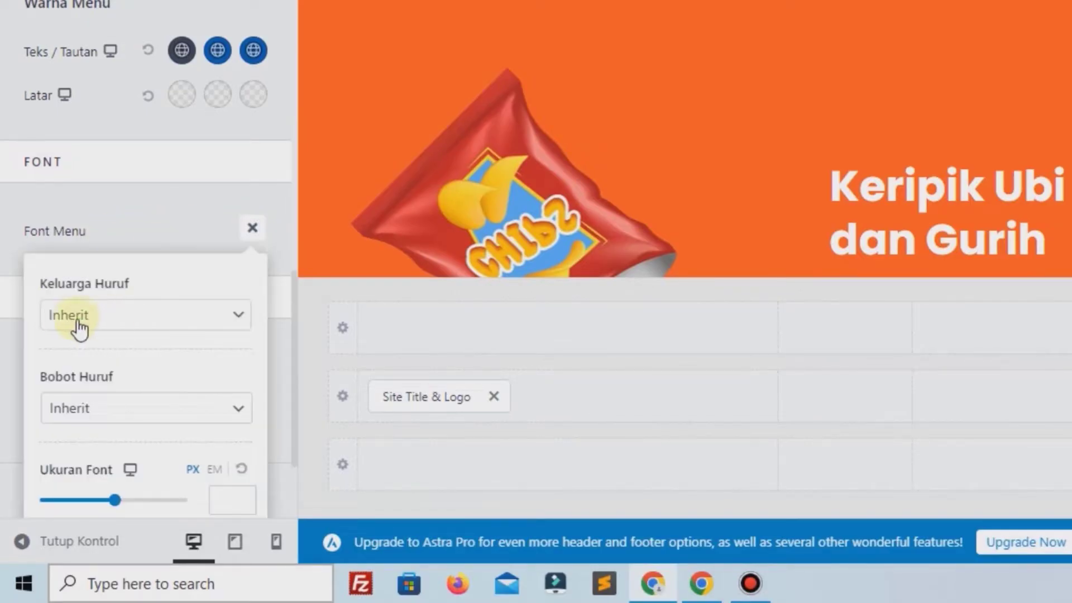
{"action": "left_click", "coordinate": [114, 324]}
{"action": "left_click", "coordinate": [119, 78]}
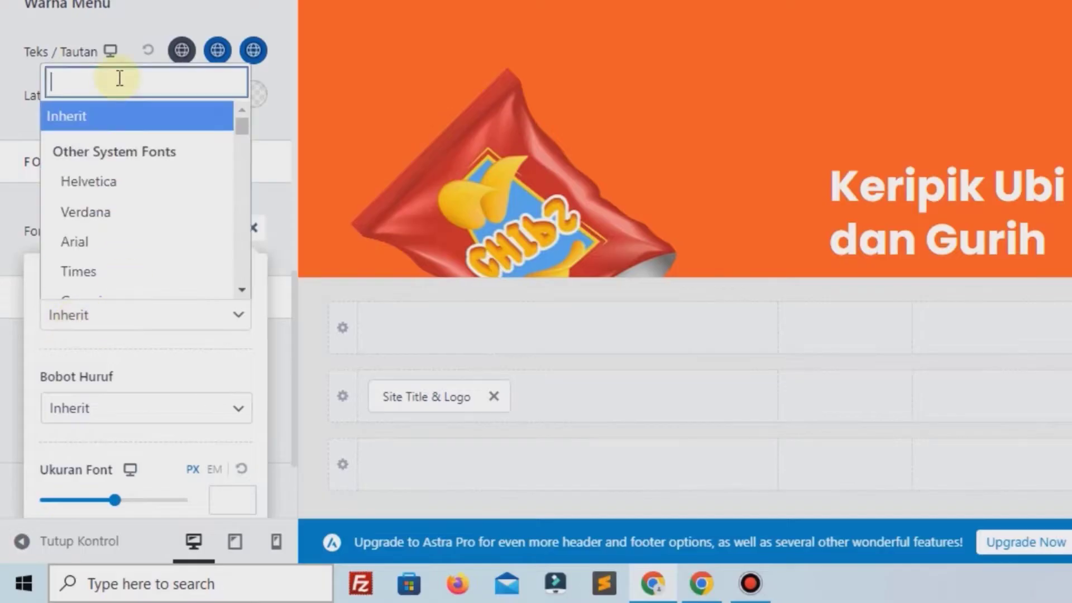
{"action": "type", "text": "poop"}
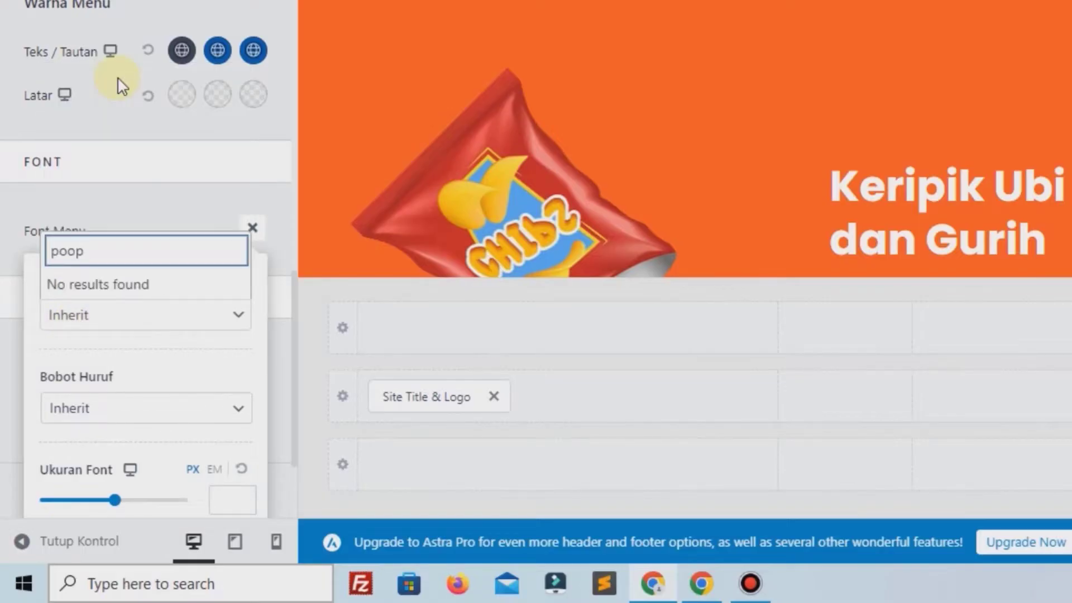
{"action": "key", "text": "BackSpace"}
{"action": "key", "text": "BackSpace"}
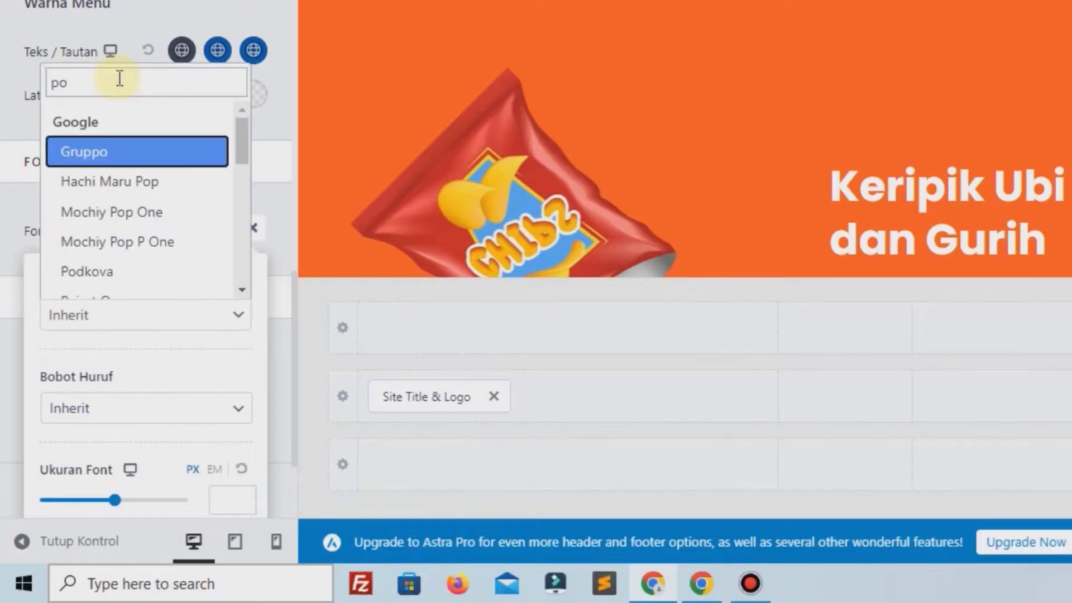
{"action": "type", "text": "p"}
{"action": "key", "text": "Down"}
{"action": "key", "text": "Down"}
{"action": "key", "text": "Down"}
{"action": "key", "text": "Return"}
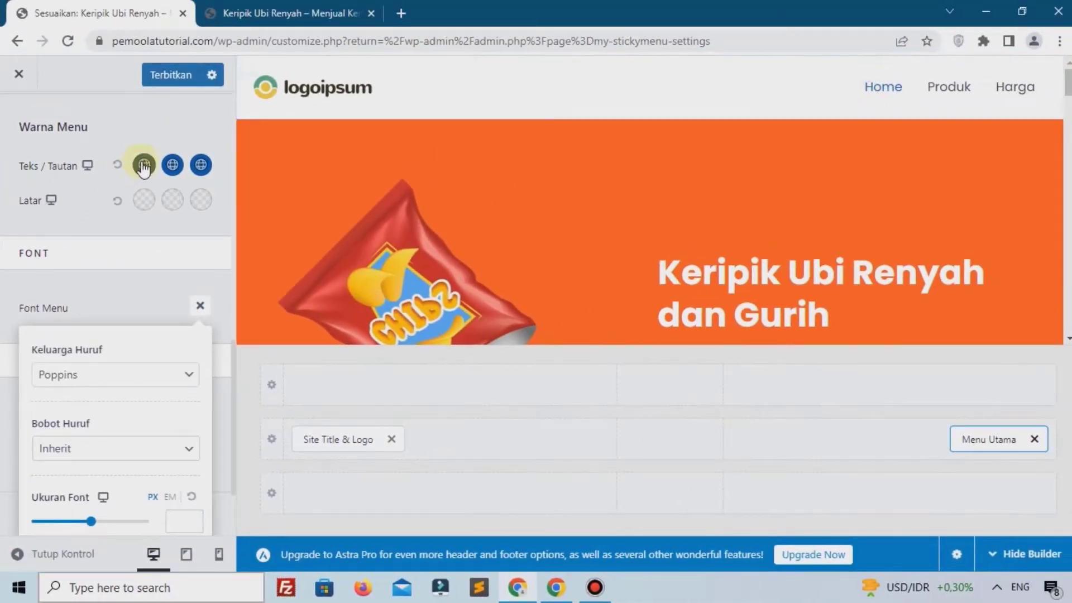
Set the header menu's normal, hover and active link colours to near-black (hover #00060D, active #020A12), publish and close the customizer
{"action": "left_click", "coordinate": [144, 166]}
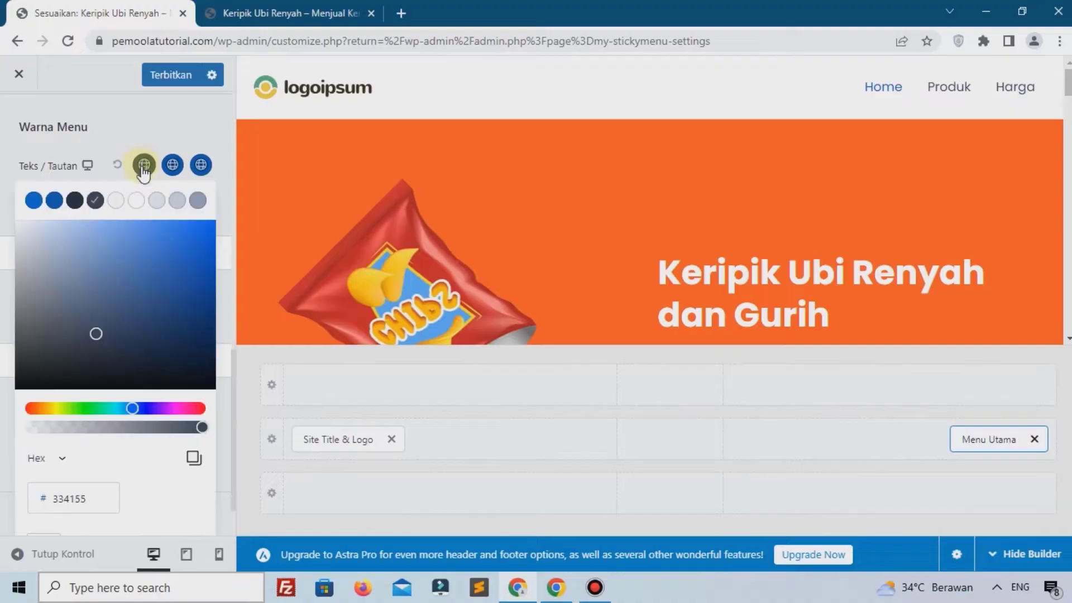
{"action": "left_click", "coordinate": [202, 389]}
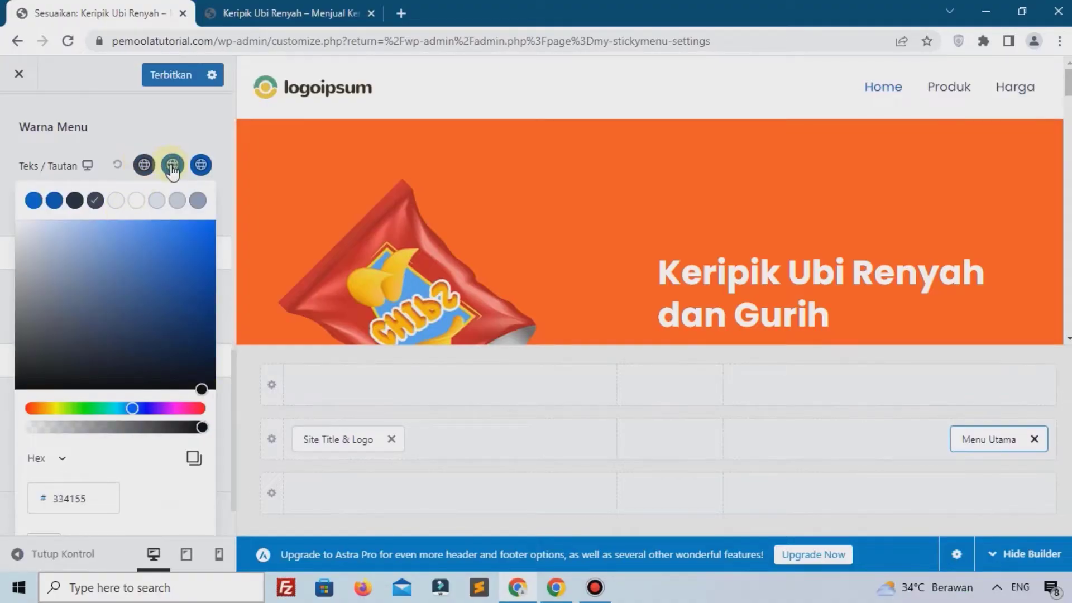
{"action": "left_click", "coordinate": [173, 168]}
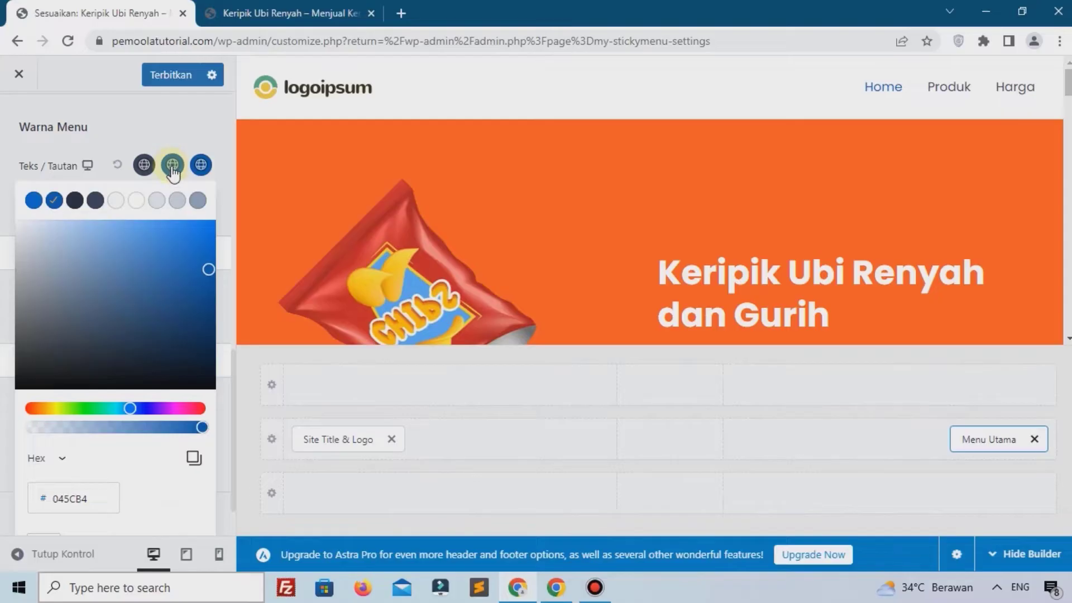
{"action": "left_click", "coordinate": [199, 378]}
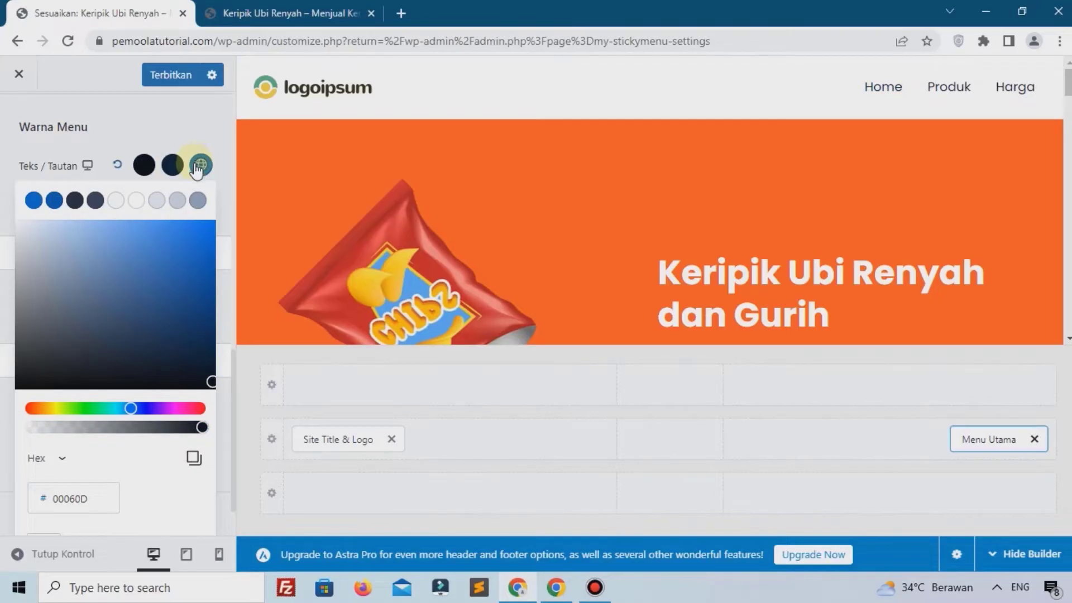
{"action": "left_click_drag", "start_coordinate": [172, 310], "coordinate": [191, 378]}
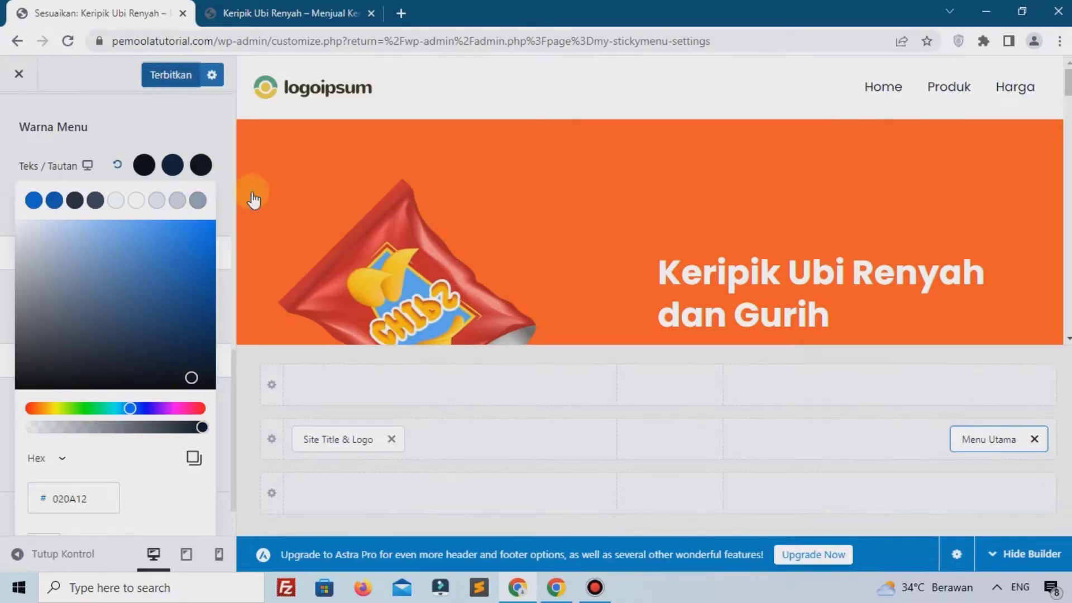
{"action": "left_click", "coordinate": [14, 79]}
Reload the live page and examine the header's logo and menu and the footer's copyright line
{"action": "left_click", "coordinate": [281, 13]}
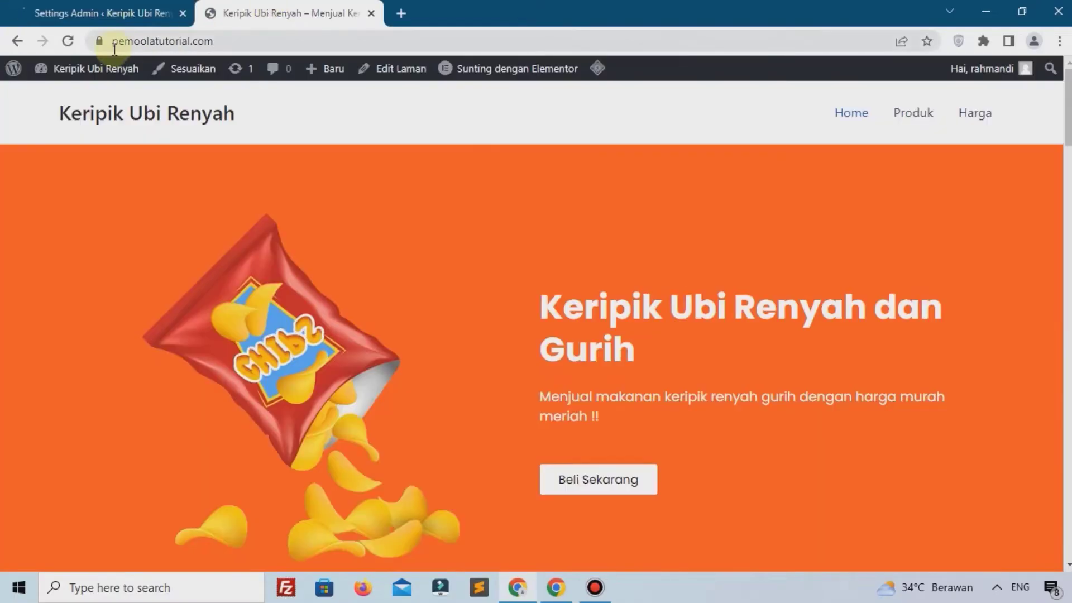
{"action": "left_click", "coordinate": [67, 43]}
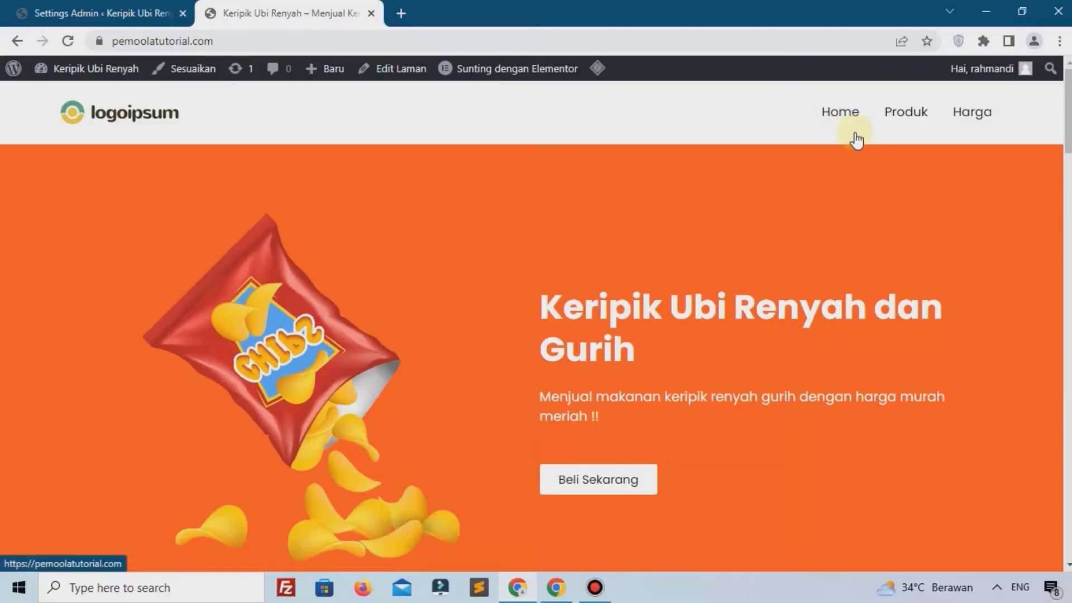
{"action": "scroll", "coordinate": [544, 279], "scroll_direction": "down", "scroll_amount": 10}
{"action": "scroll", "coordinate": [544, 280], "scroll_direction": "down", "scroll_amount": 10}
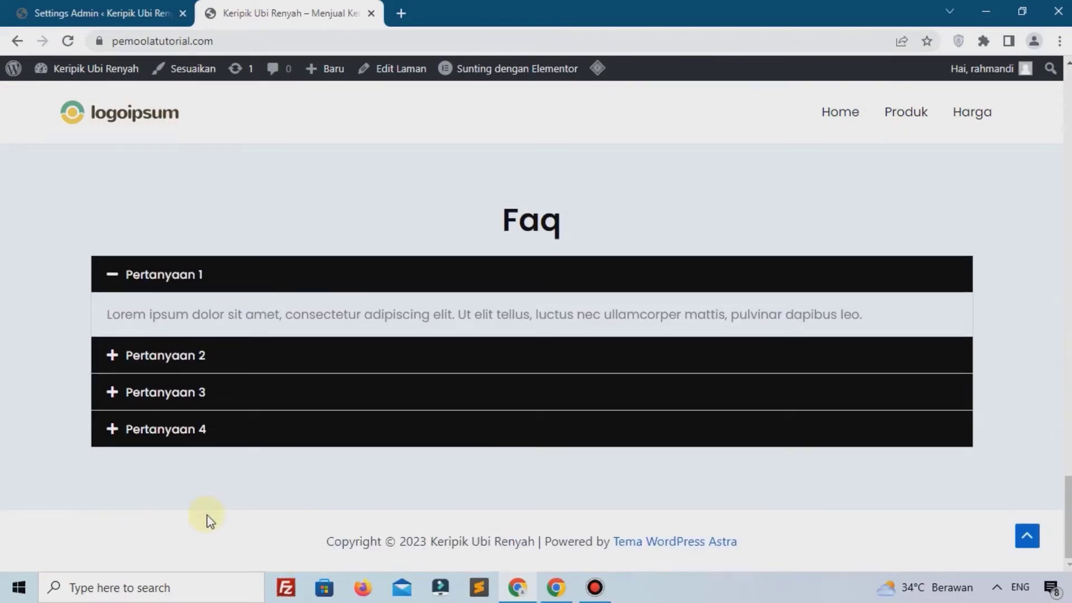
{"action": "scroll", "coordinate": [206, 517], "scroll_direction": "up", "scroll_amount": 5}
{"action": "scroll", "coordinate": [206, 516], "scroll_direction": "down", "scroll_amount": 5}
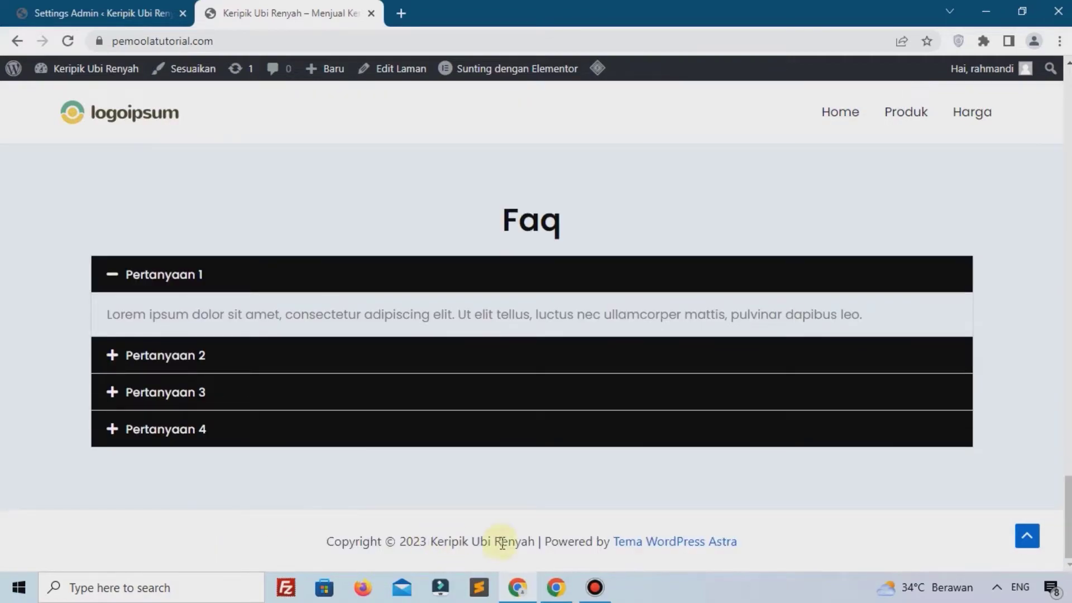
{"action": "left_click_drag", "start_coordinate": [540, 533], "coordinate": [754, 541]}
Open the theme customizer's footer builder from the dashboard
{"action": "left_click", "coordinate": [66, 6]}
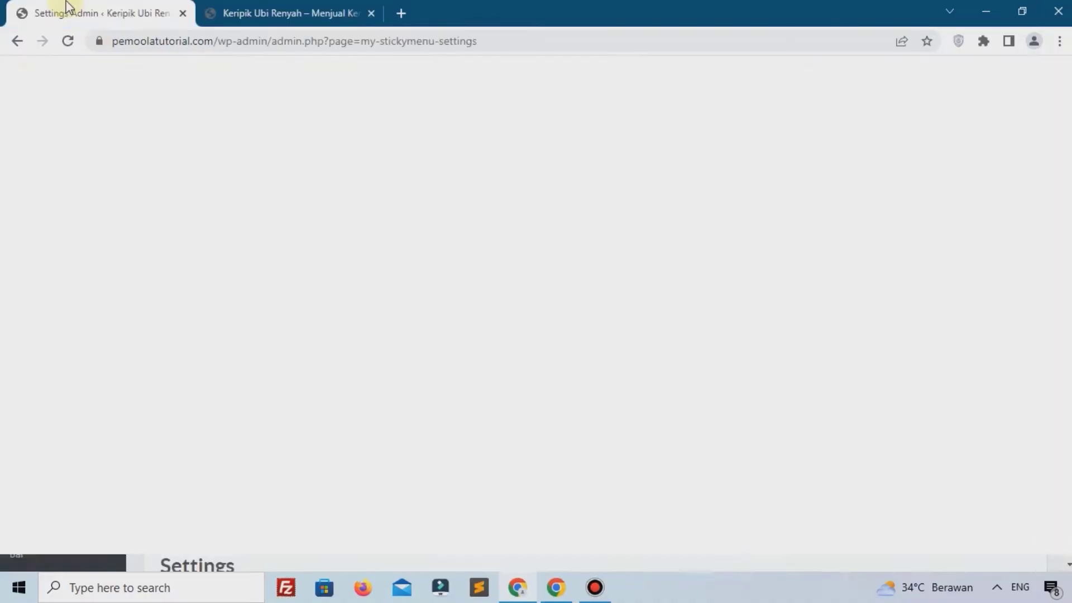
{"action": "mouse_move", "coordinate": [44, 345]}
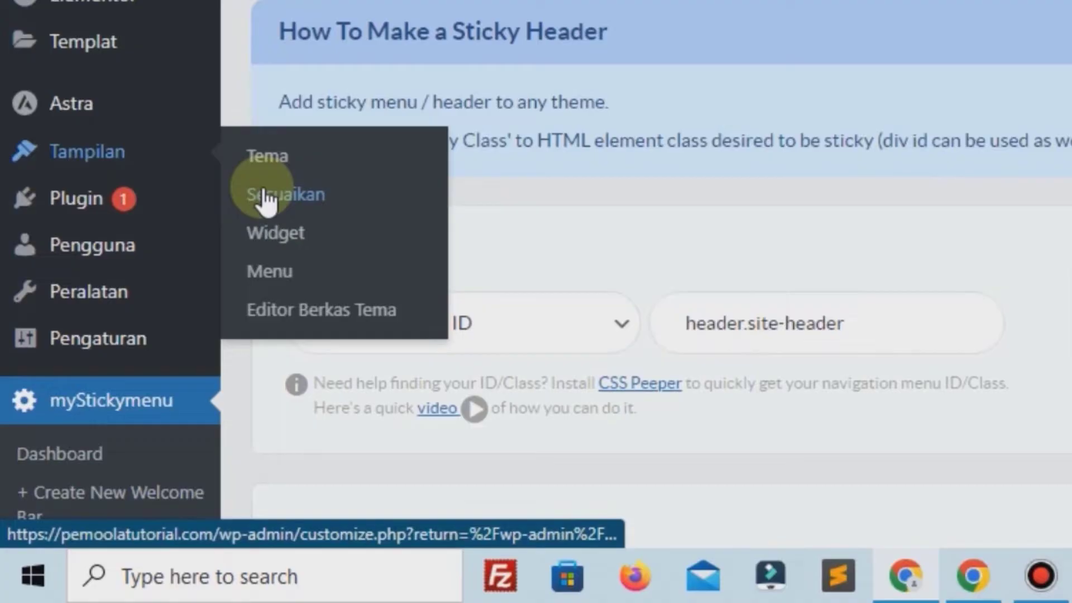
{"action": "left_click", "coordinate": [267, 195]}
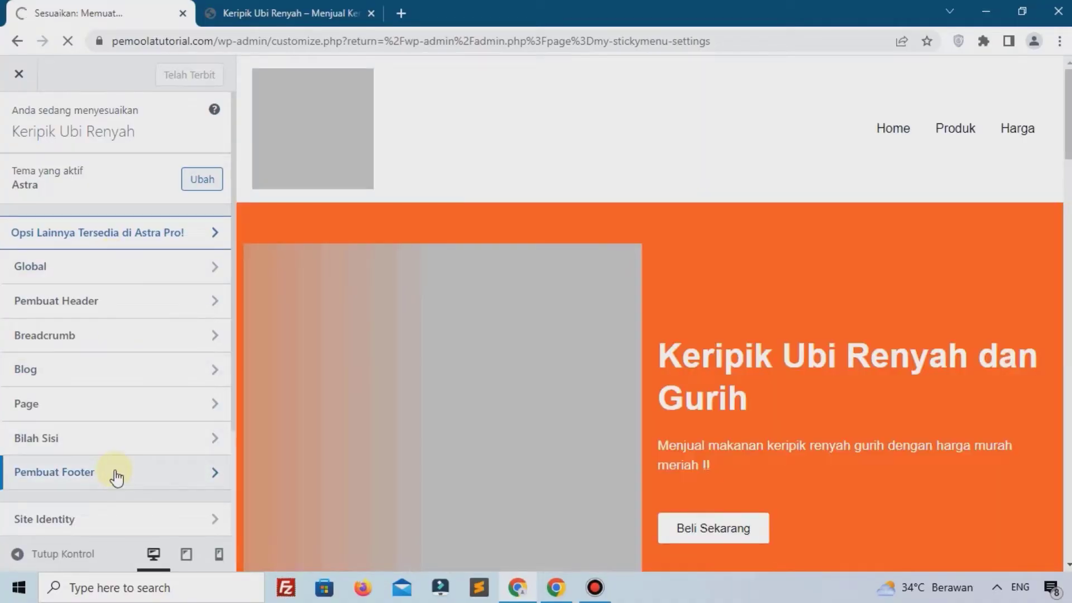
{"action": "left_click", "coordinate": [116, 477]}
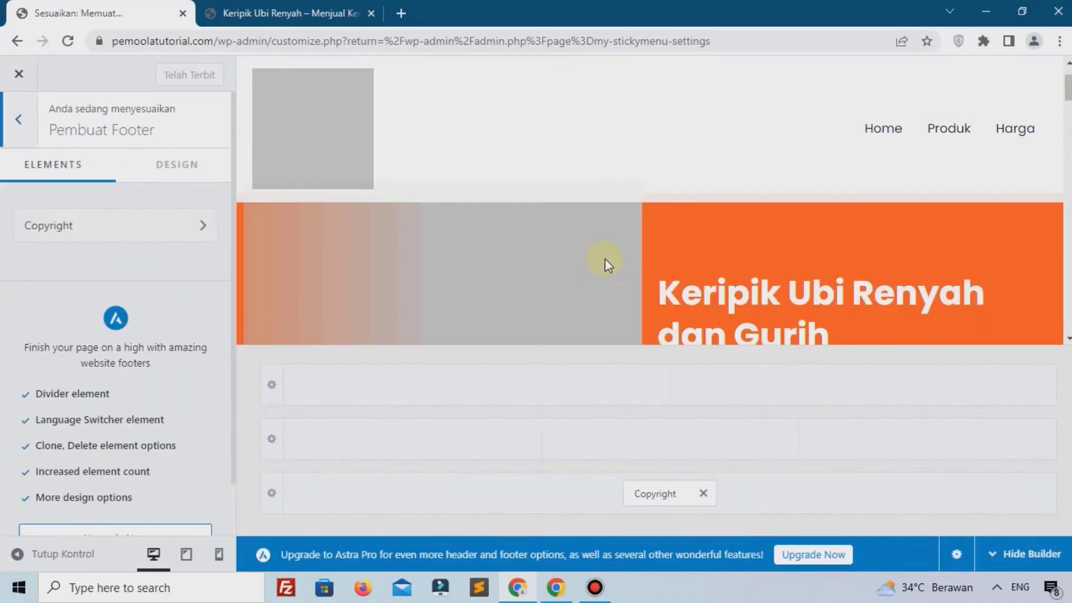
{"action": "scroll", "coordinate": [606, 281], "scroll_direction": "down", "scroll_amount": 10}
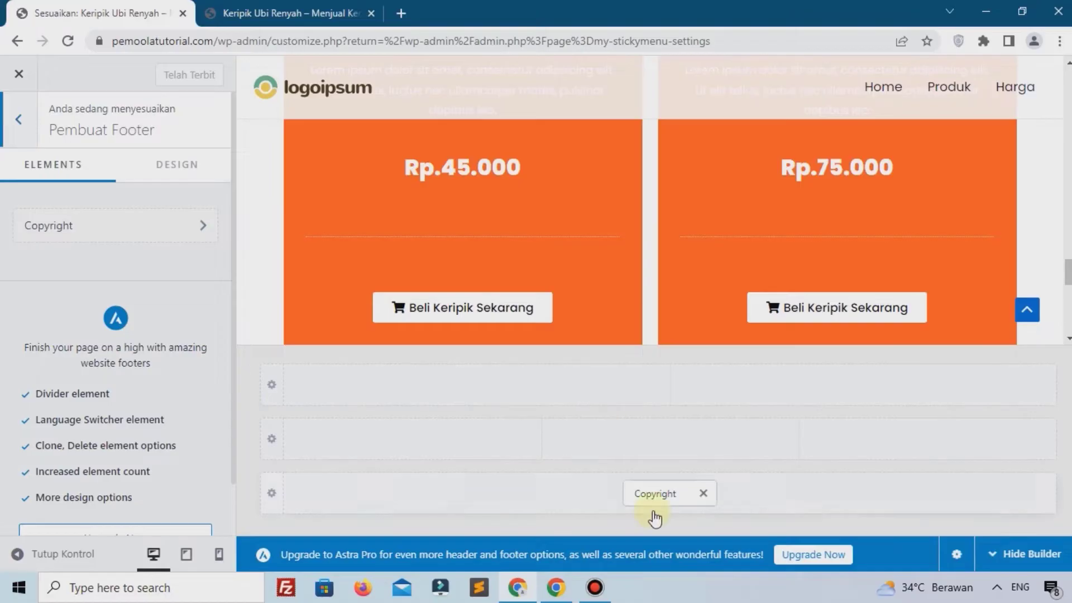
Remove "| Powered by [theme_author]" from the footer's Copyright element, publish the change and close the customizer
{"action": "left_click", "coordinate": [654, 493]}
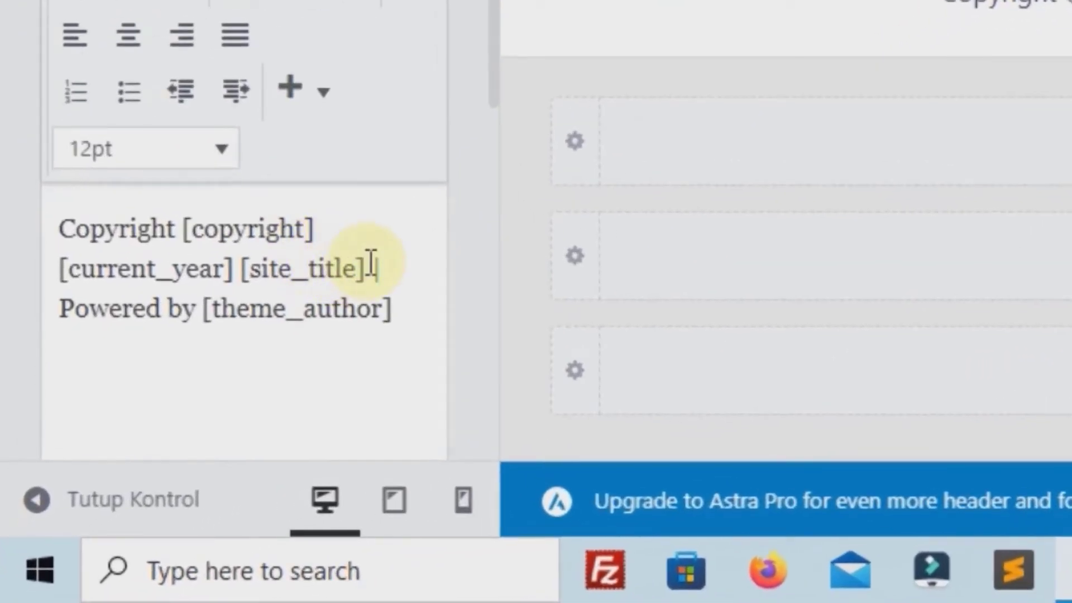
{"action": "left_click_drag", "start_coordinate": [369, 268], "coordinate": [433, 320]}
{"action": "key", "text": "BackSpace"}
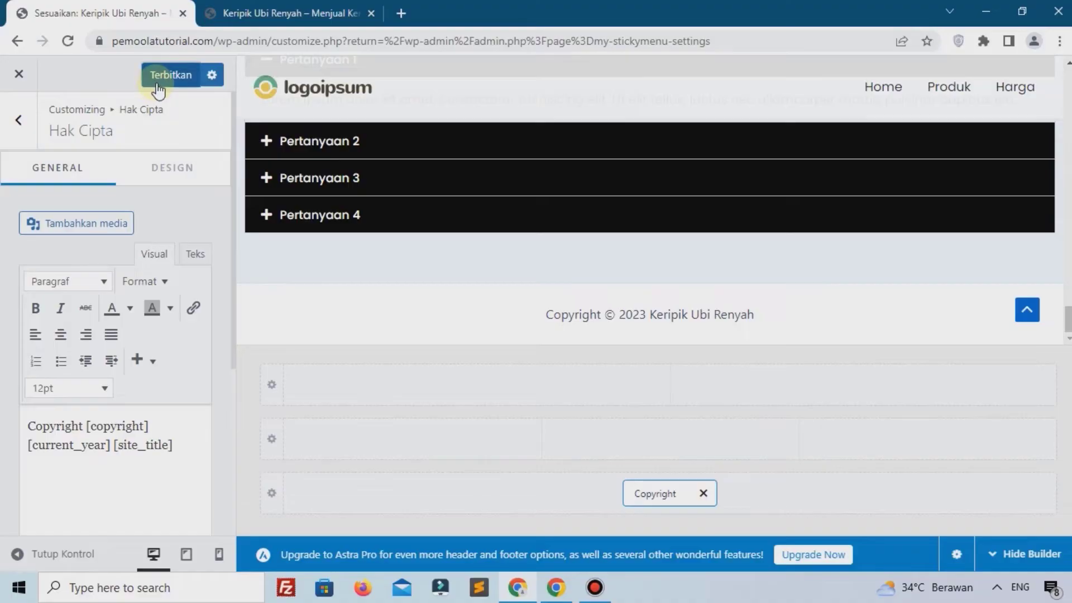
{"action": "left_click", "coordinate": [28, 74]}
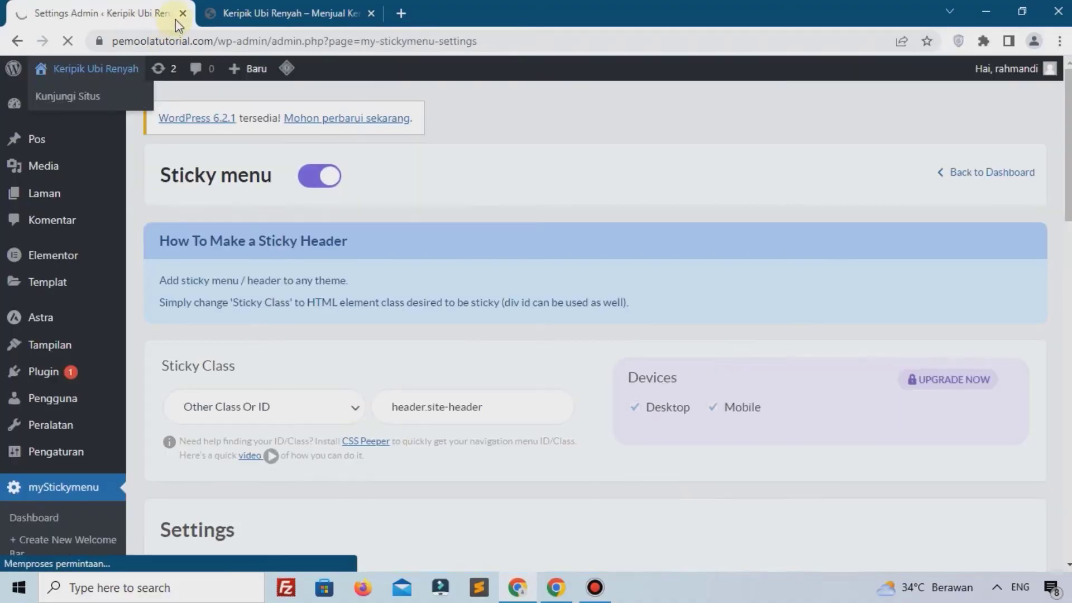
Reload the live page, check the footer's copyright text and test the scroll-to-top button
{"action": "left_click", "coordinate": [226, 14]}
{"action": "left_click", "coordinate": [68, 40]}
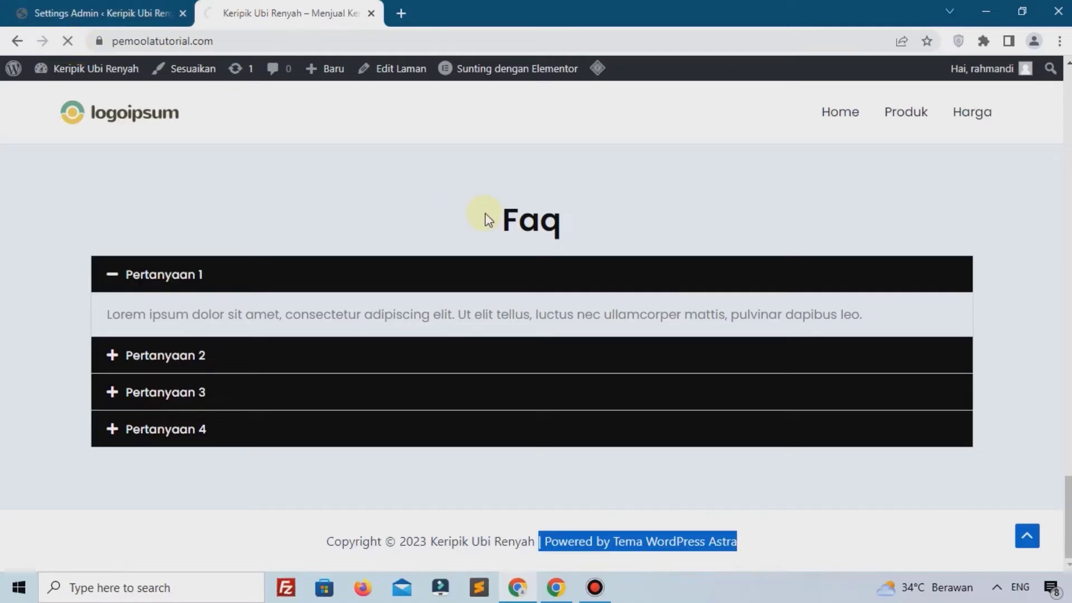
{"action": "scroll", "coordinate": [486, 213], "scroll_direction": "up", "scroll_amount": 20}
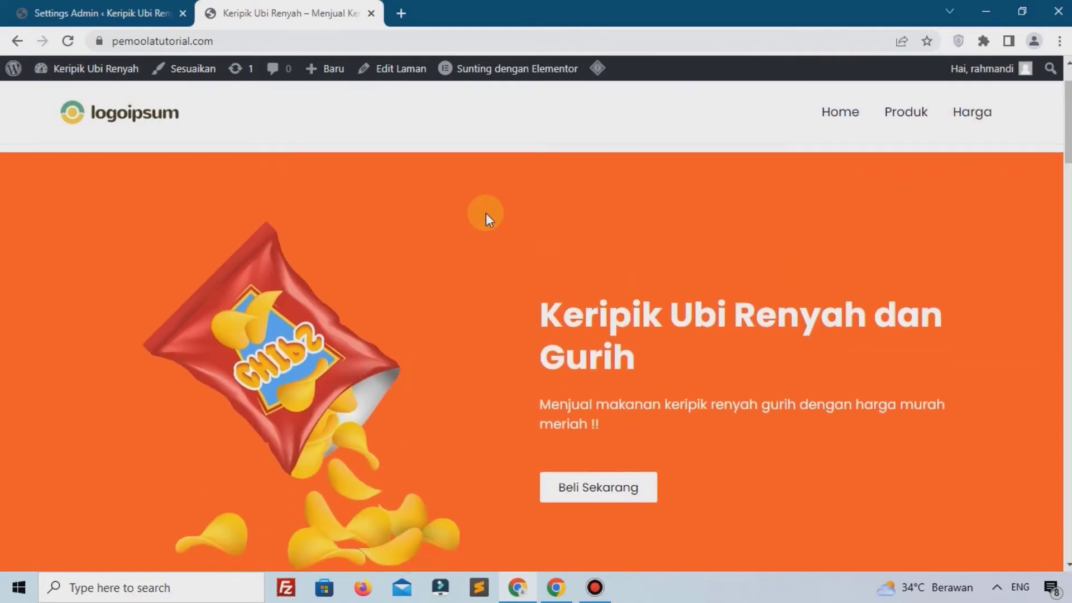
{"action": "scroll", "coordinate": [485, 213], "scroll_direction": "down", "scroll_amount": 5}
{"action": "scroll", "coordinate": [485, 213], "scroll_direction": "down", "scroll_amount": 10}
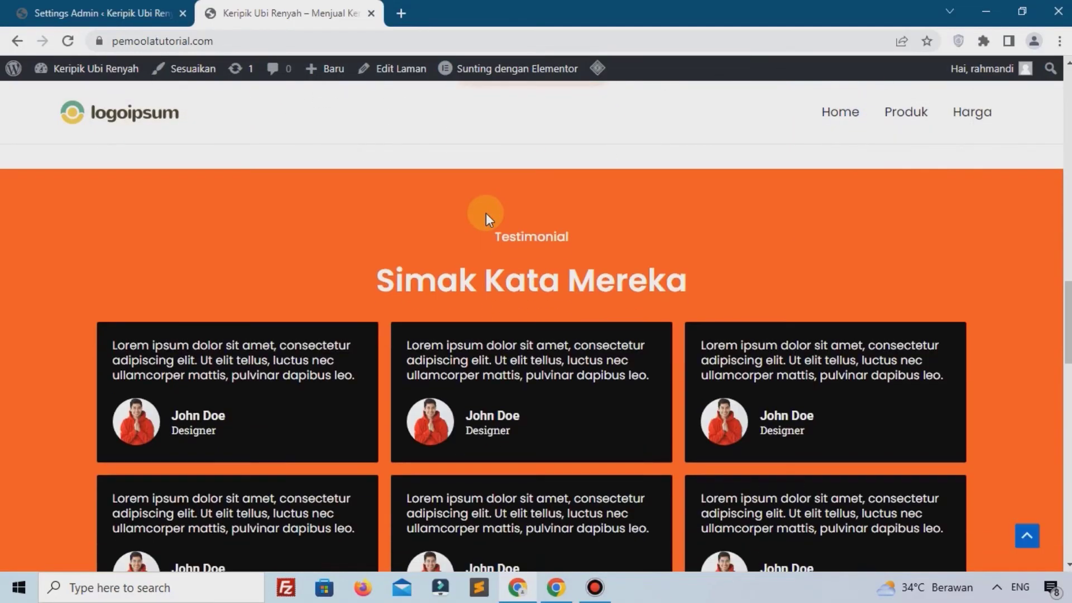
{"action": "scroll", "coordinate": [486, 213], "scroll_direction": "down", "scroll_amount": 7}
{"action": "scroll", "coordinate": [485, 213], "scroll_direction": "down", "scroll_amount": 10}
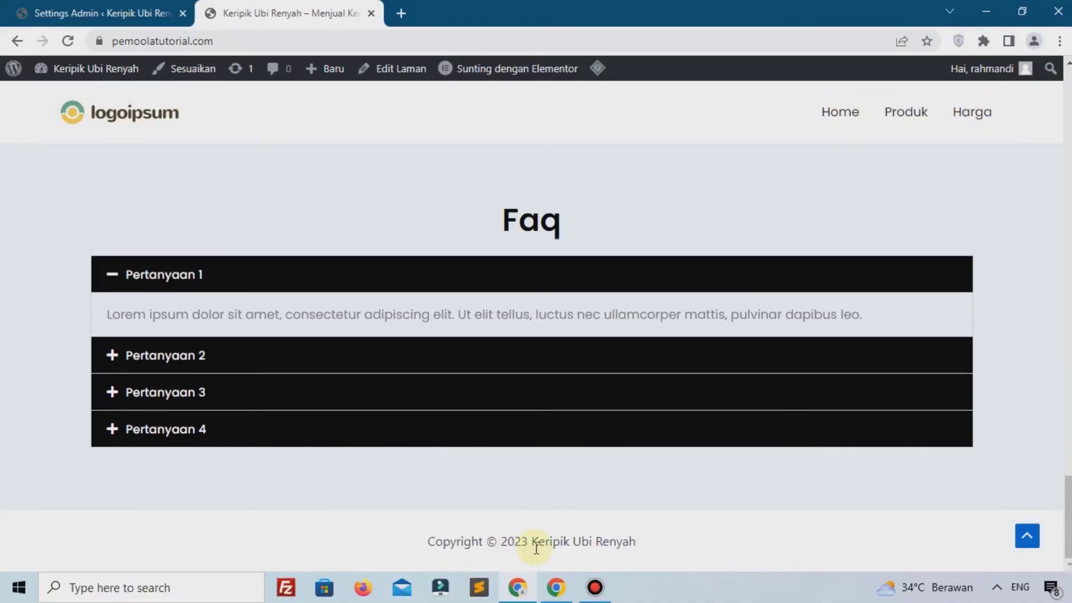
{"action": "left_click", "coordinate": [1025, 538]}
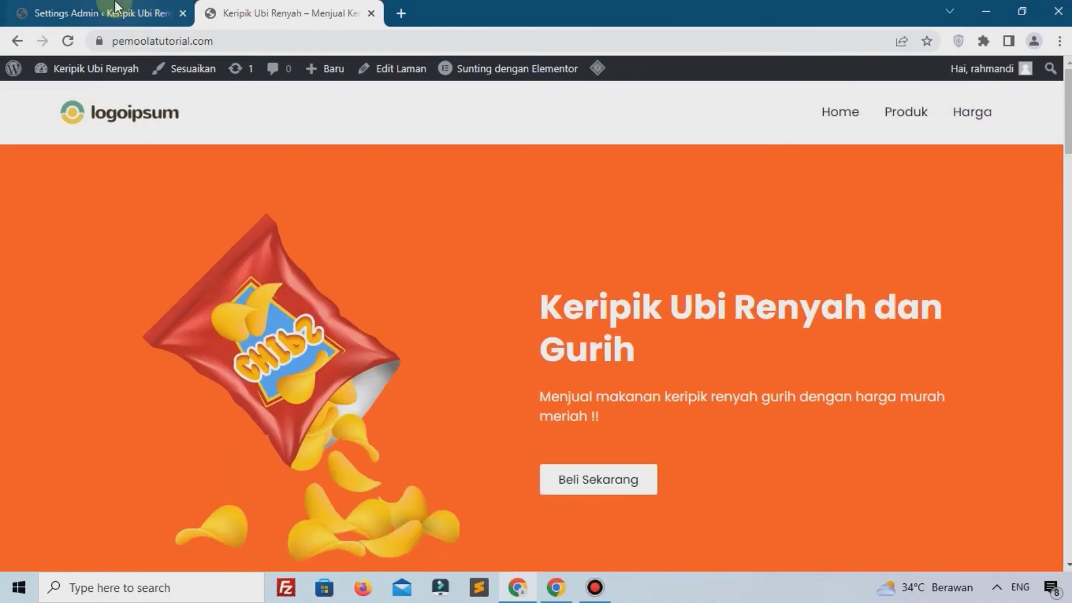
Disable Scroll to Top in the theme customizer's global settings, publish the change and close the customizer's browser tab
{"action": "left_click", "coordinate": [116, 7]}
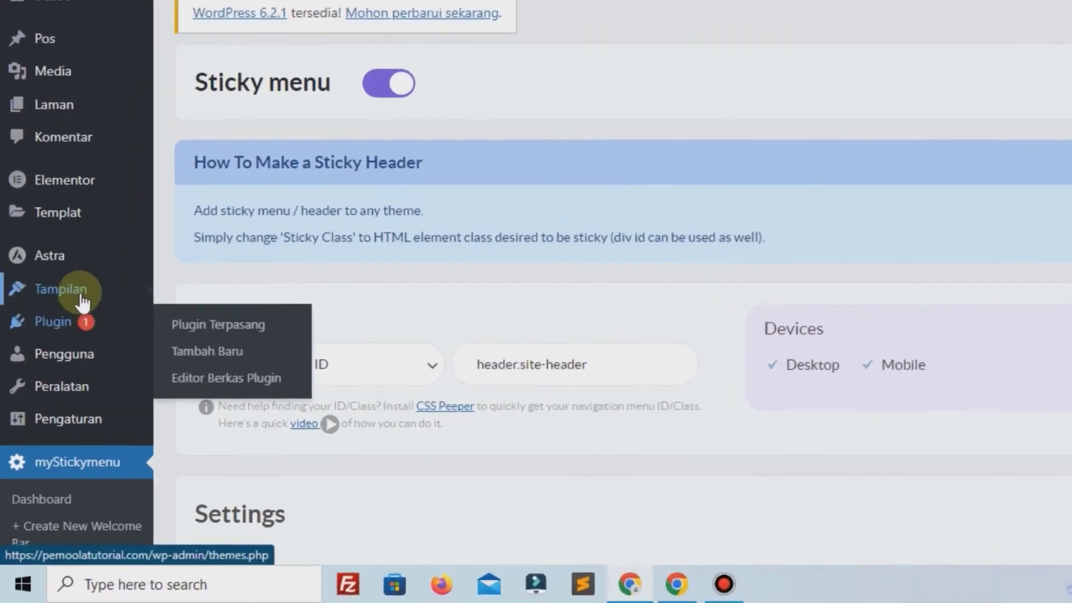
{"action": "mouse_move", "coordinate": [176, 365]}
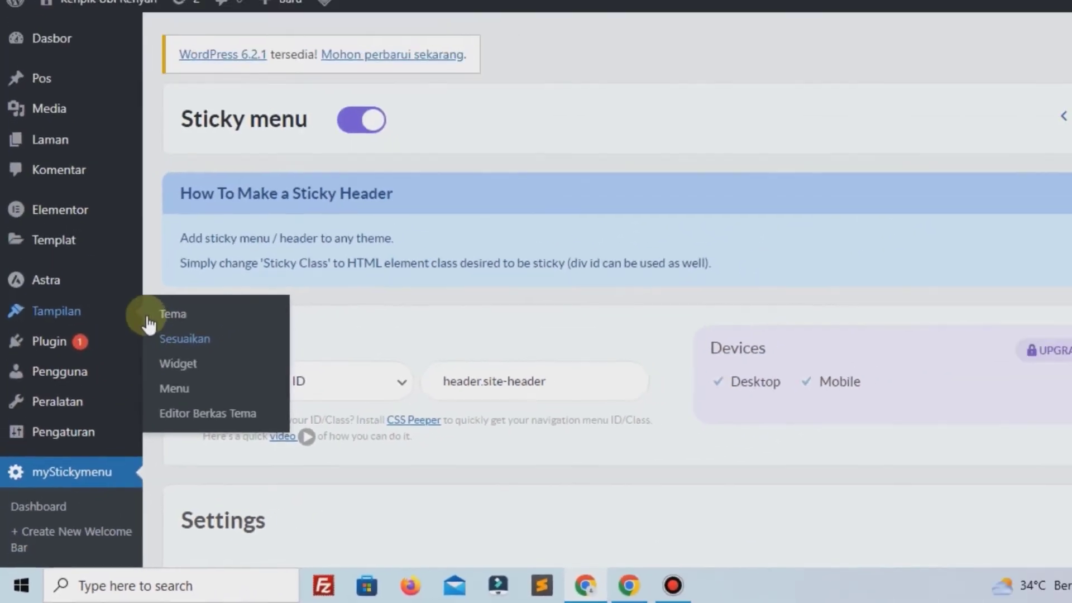
{"action": "left_click", "coordinate": [167, 338]}
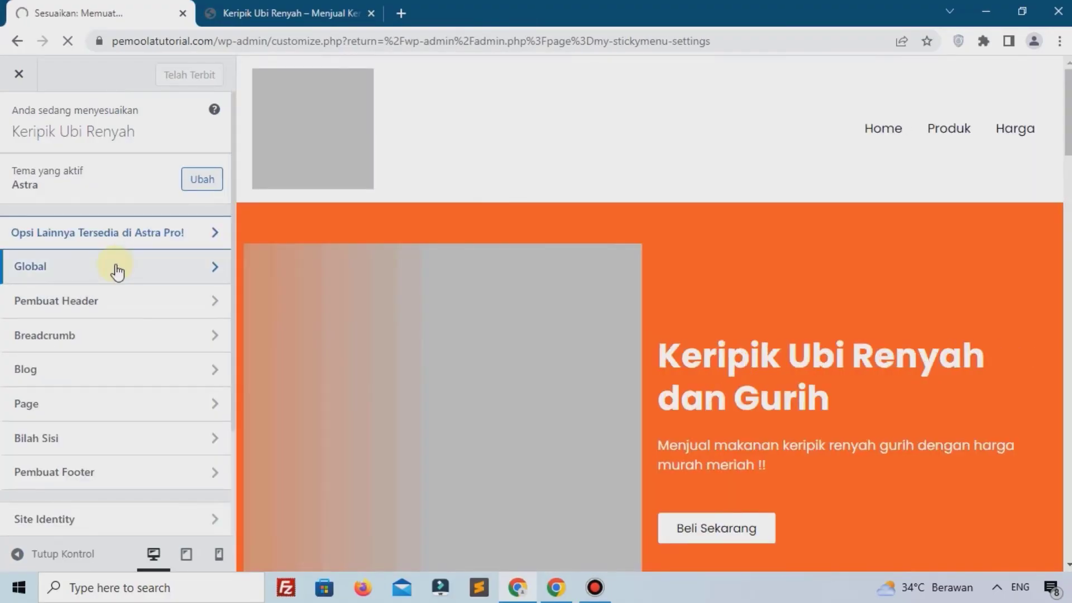
{"action": "left_click", "coordinate": [115, 269]}
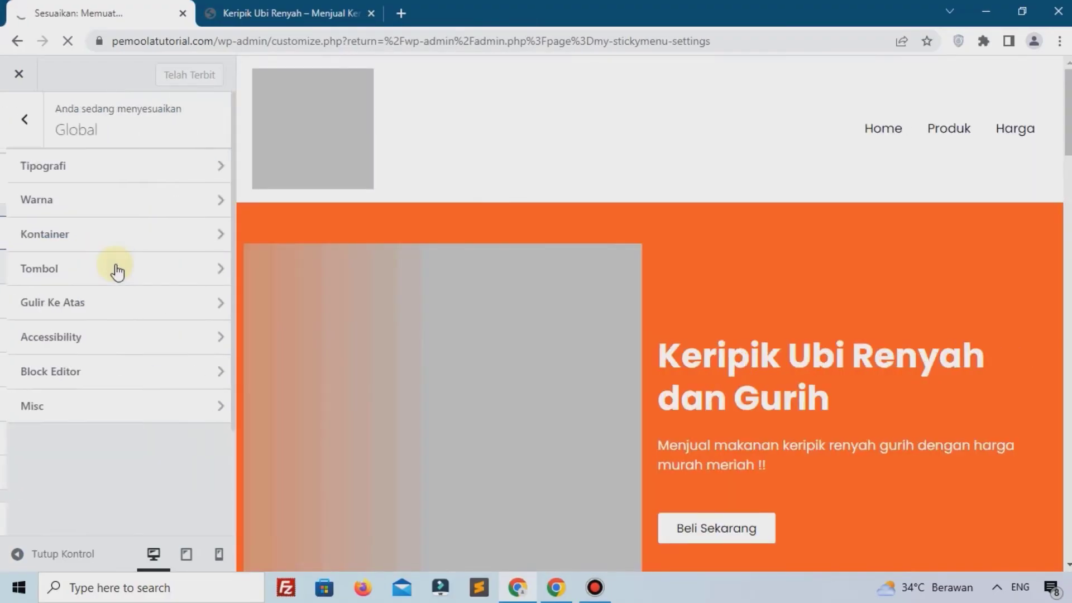
{"action": "left_click", "coordinate": [79, 302]}
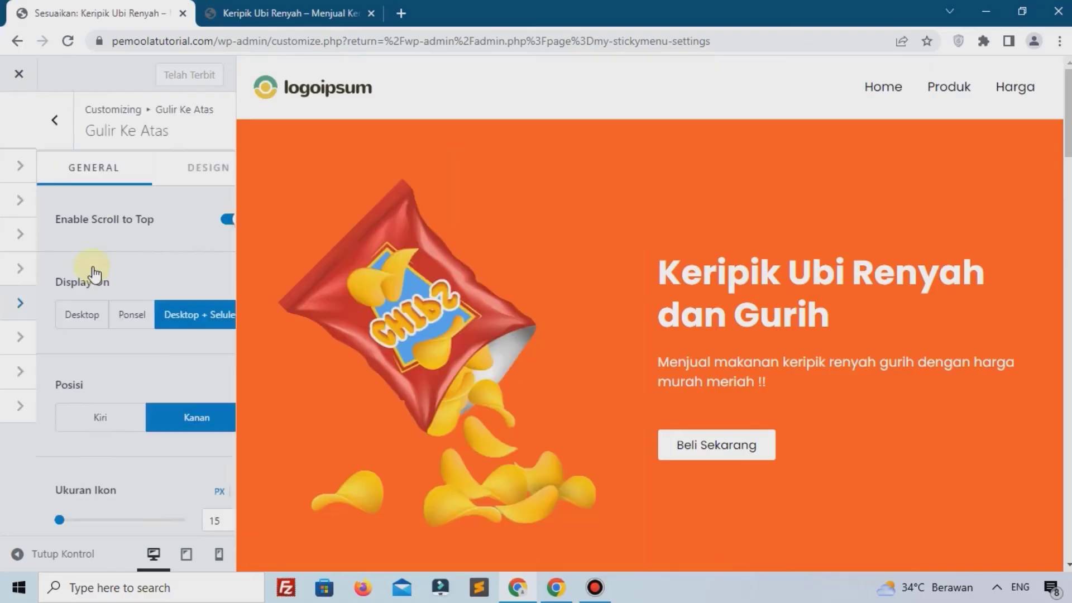
{"action": "left_click", "coordinate": [191, 219]}
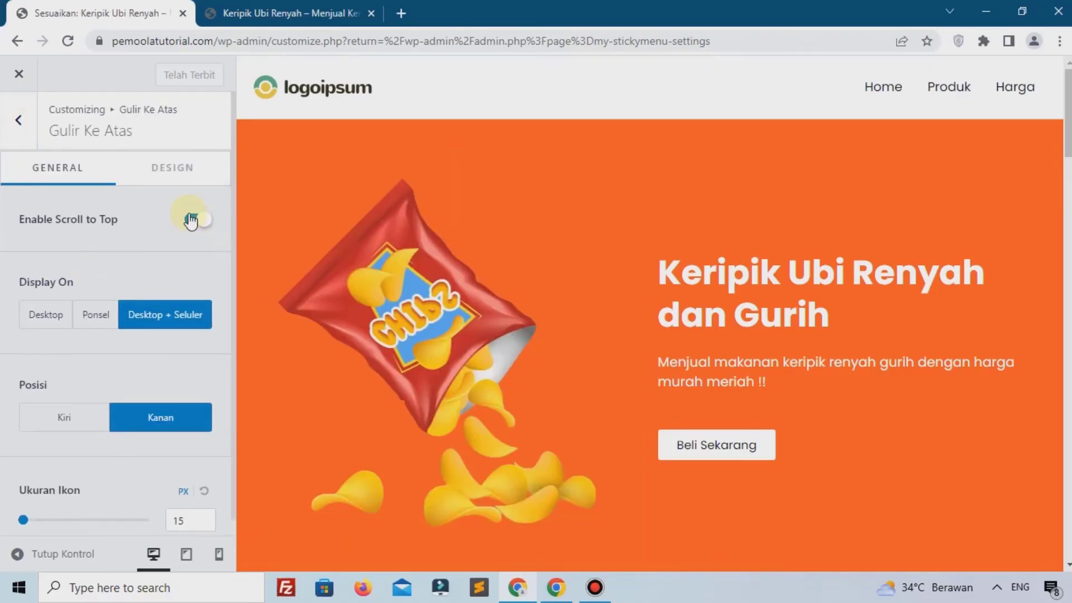
{"action": "left_click", "coordinate": [162, 76]}
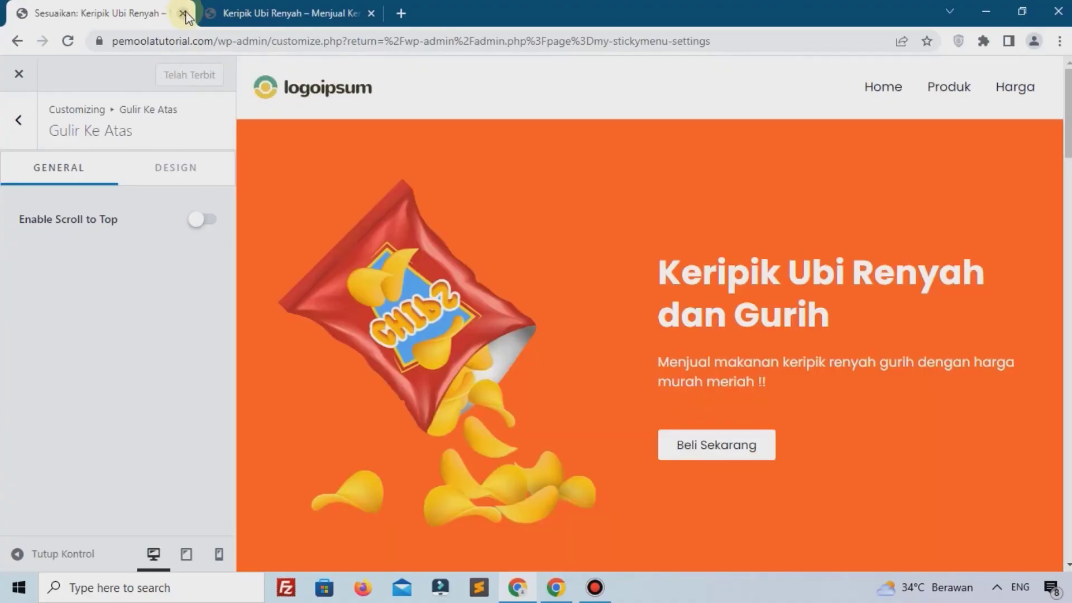
{"action": "left_click", "coordinate": [183, 14]}
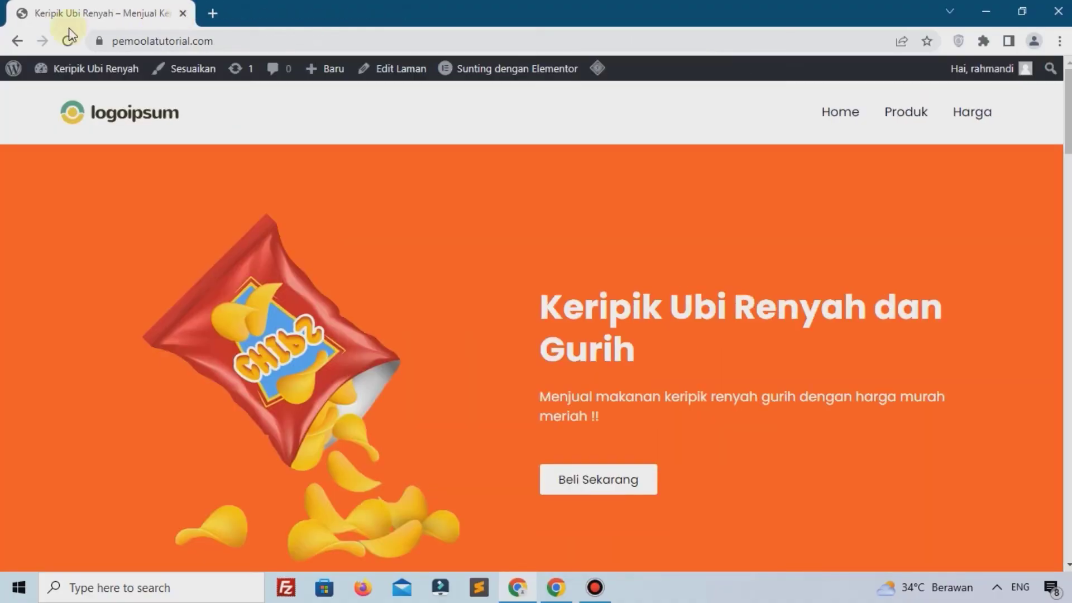
Reload the live page and check its full length for the scroll-to-top button
{"action": "left_click", "coordinate": [69, 42]}
{"action": "scroll", "coordinate": [618, 404], "scroll_direction": "down", "scroll_amount": 8}
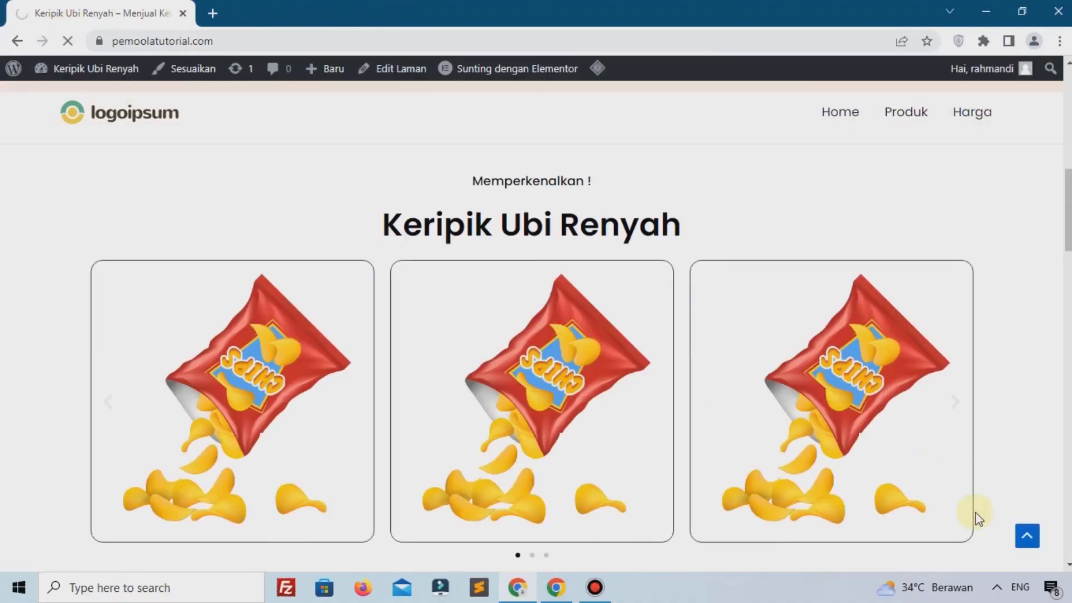
{"action": "scroll", "coordinate": [459, 327], "scroll_direction": "up", "scroll_amount": 8}
{"action": "scroll", "coordinate": [459, 327], "scroll_direction": "down", "scroll_amount": 20}
{"action": "scroll", "coordinate": [459, 327], "scroll_direction": "down", "scroll_amount": 8}
{"action": "scroll", "coordinate": [459, 327], "scroll_direction": "up", "scroll_amount": 20}
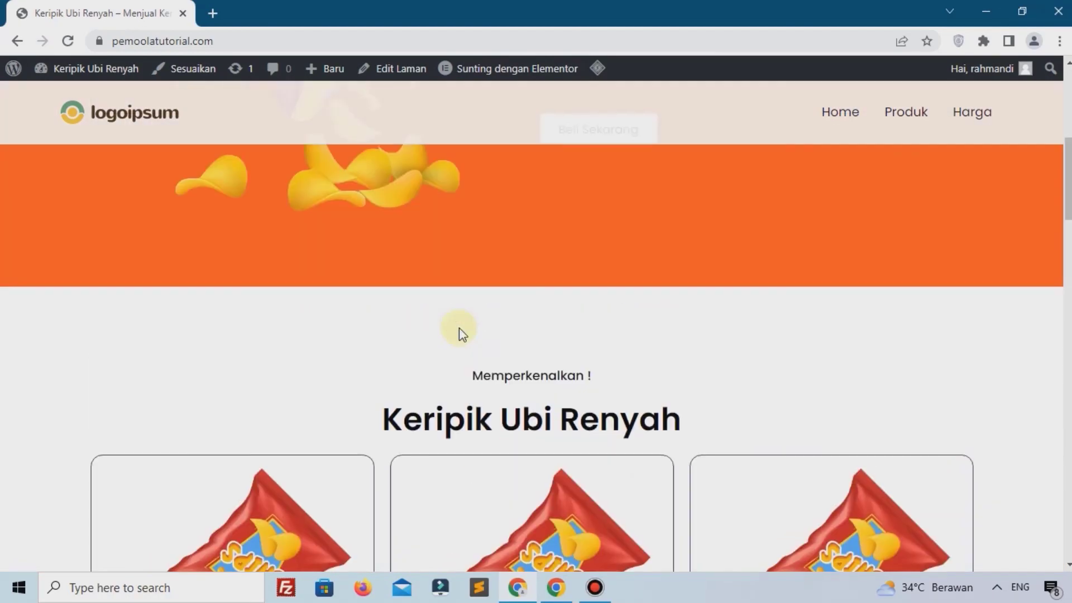